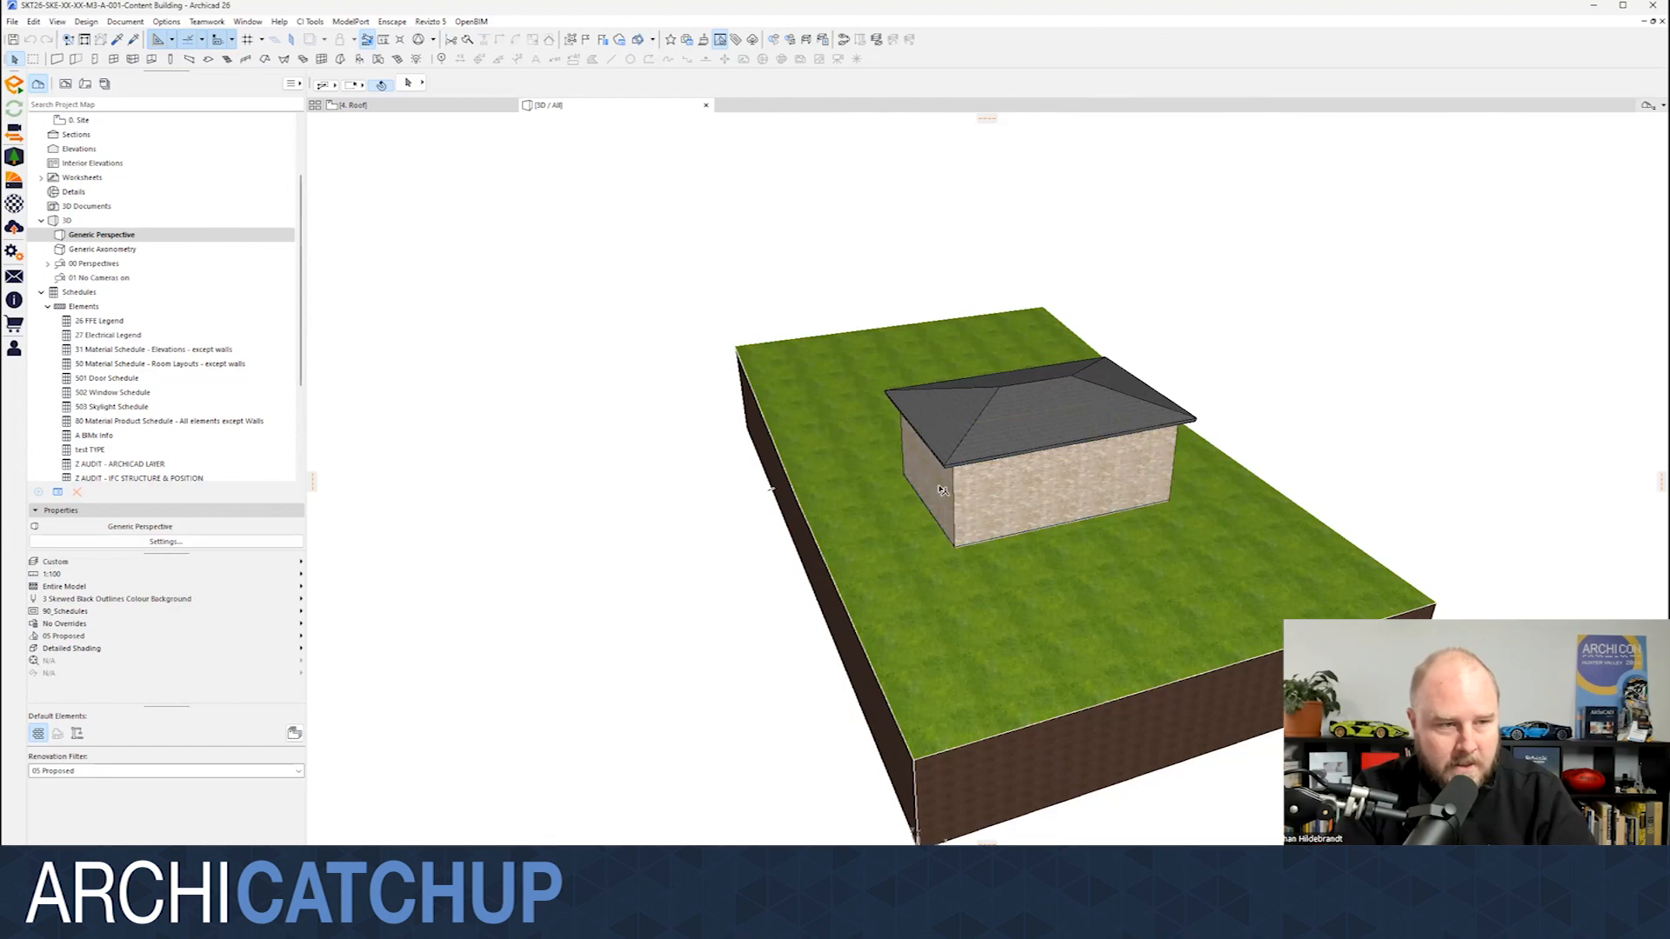
{"action": "mouse_move", "coordinate": [951, 497]}
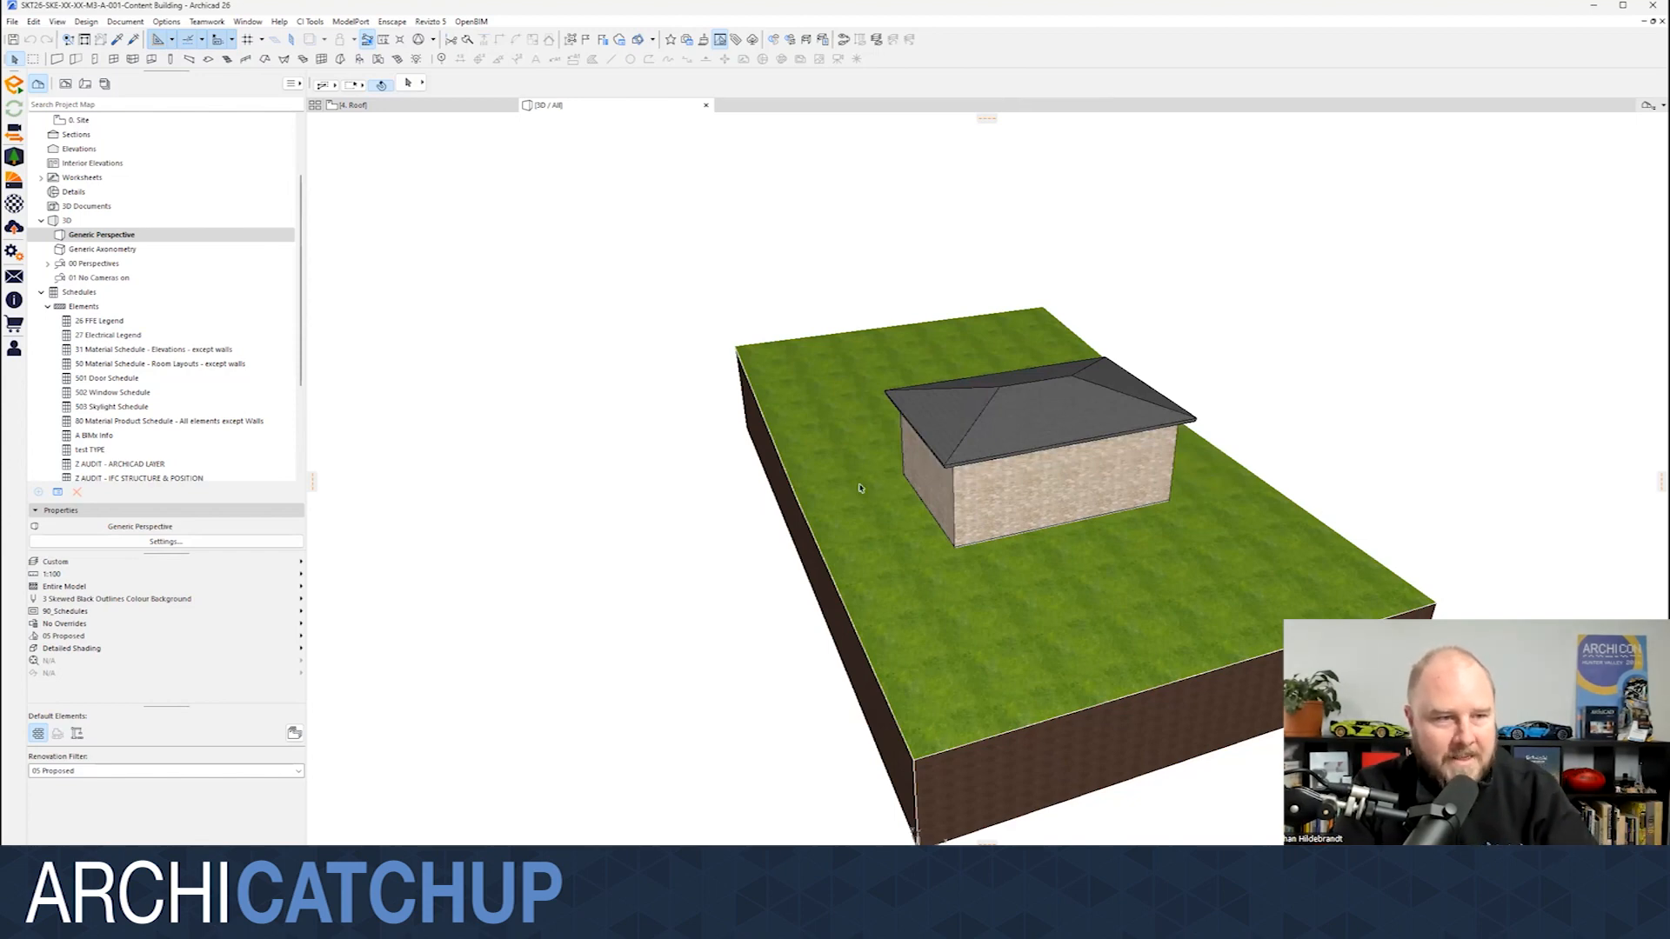
{"action": "left_click_drag", "start_coordinate": [981, 477], "coordinate": [947, 478]}
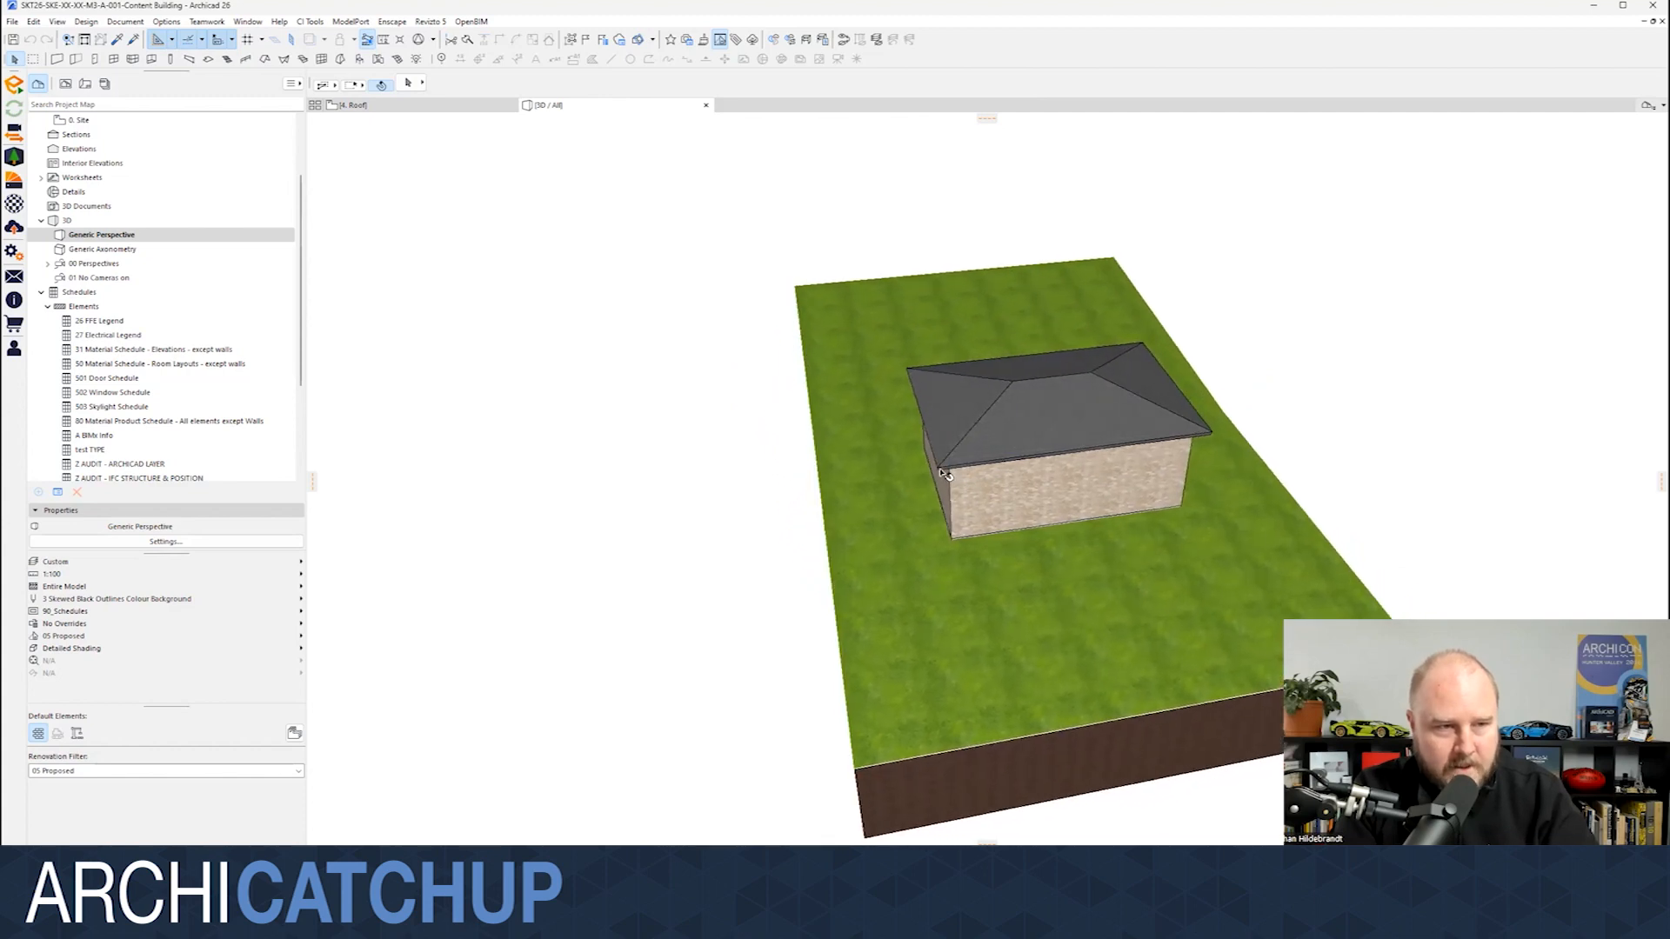
{"action": "left_click", "coordinate": [461, 105]}
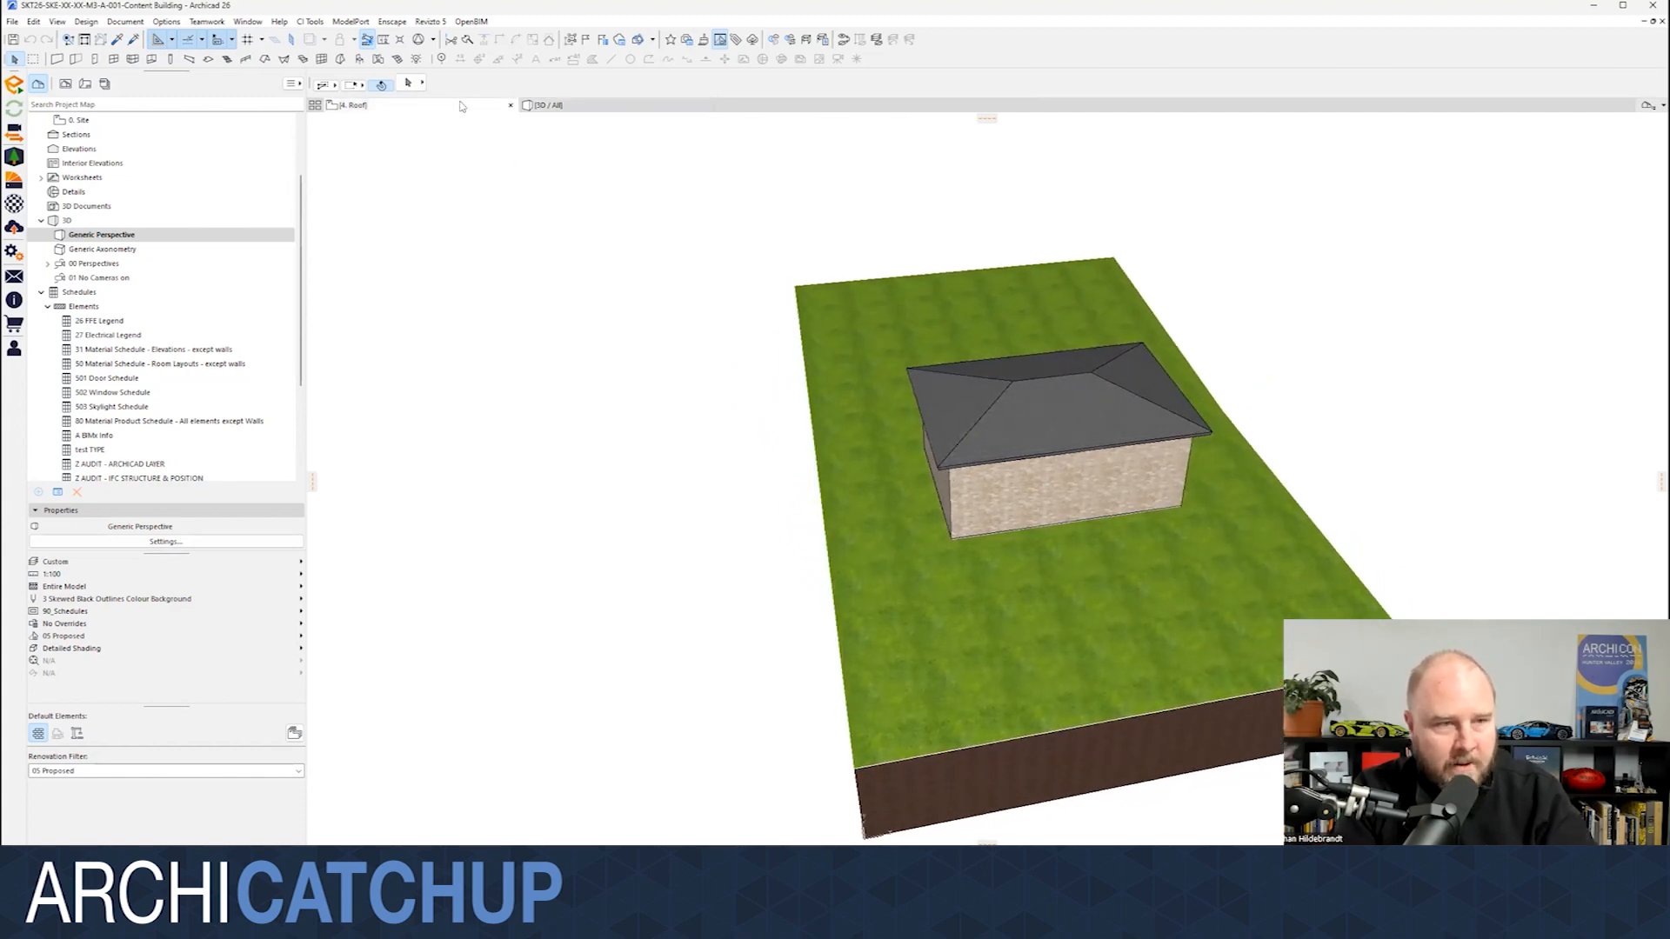
{"action": "left_click", "coordinate": [548, 105]}
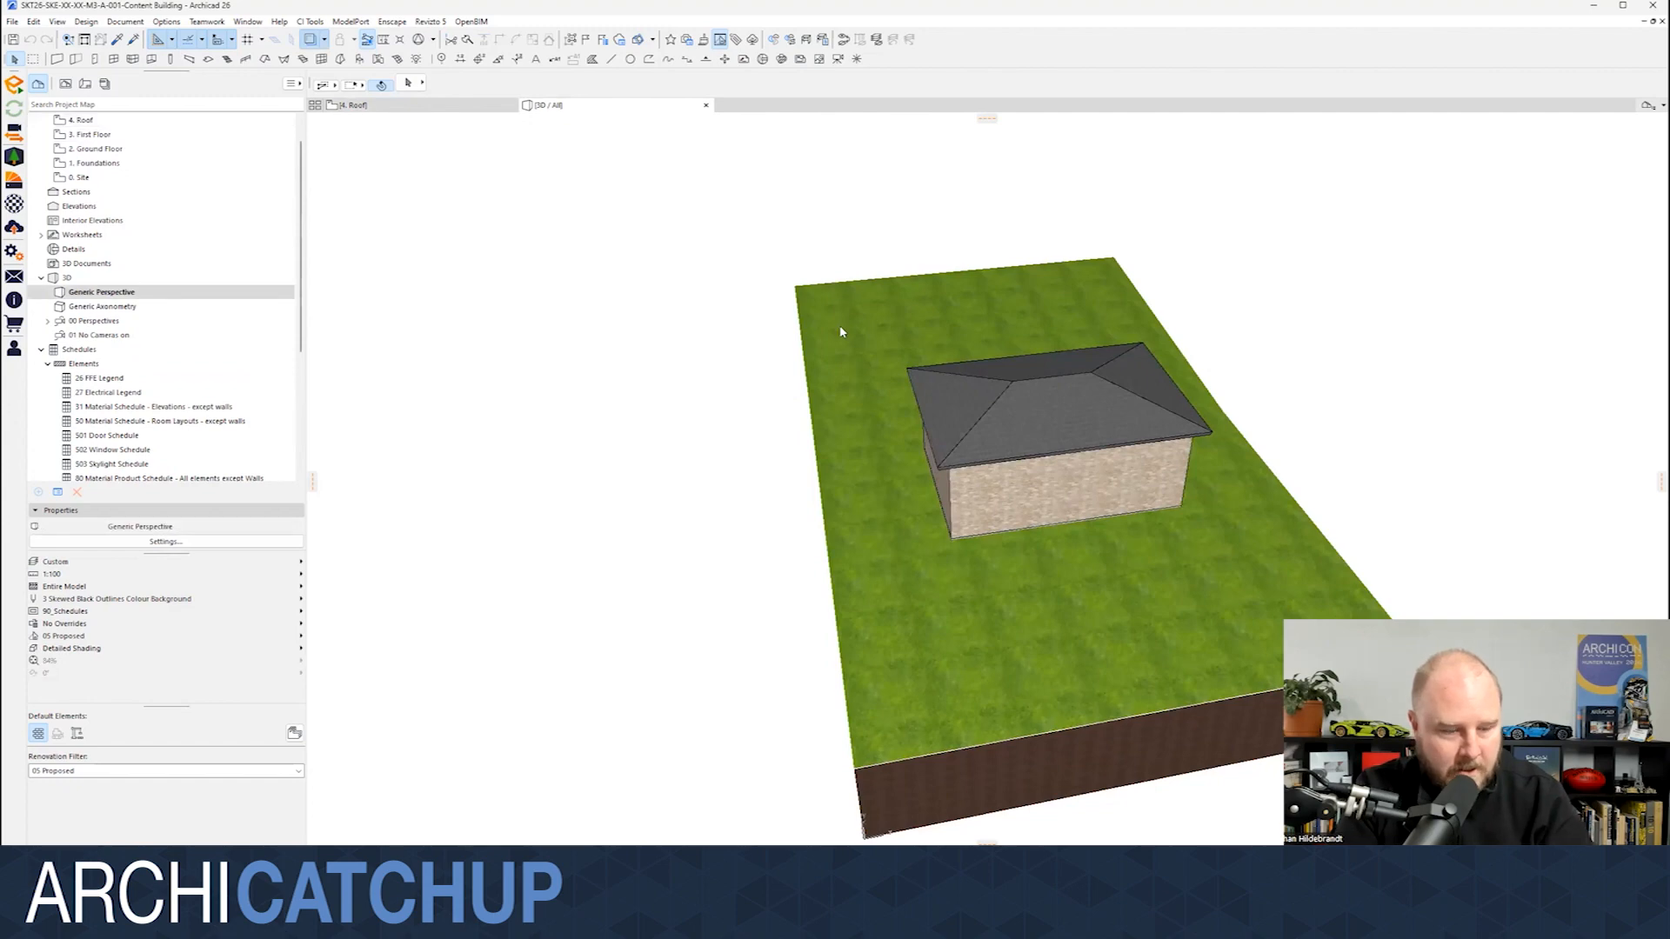
- Save all elements of the 3D model as a single library object in the Embedded Library
{"action": "key", "text": "ctrl+a"}
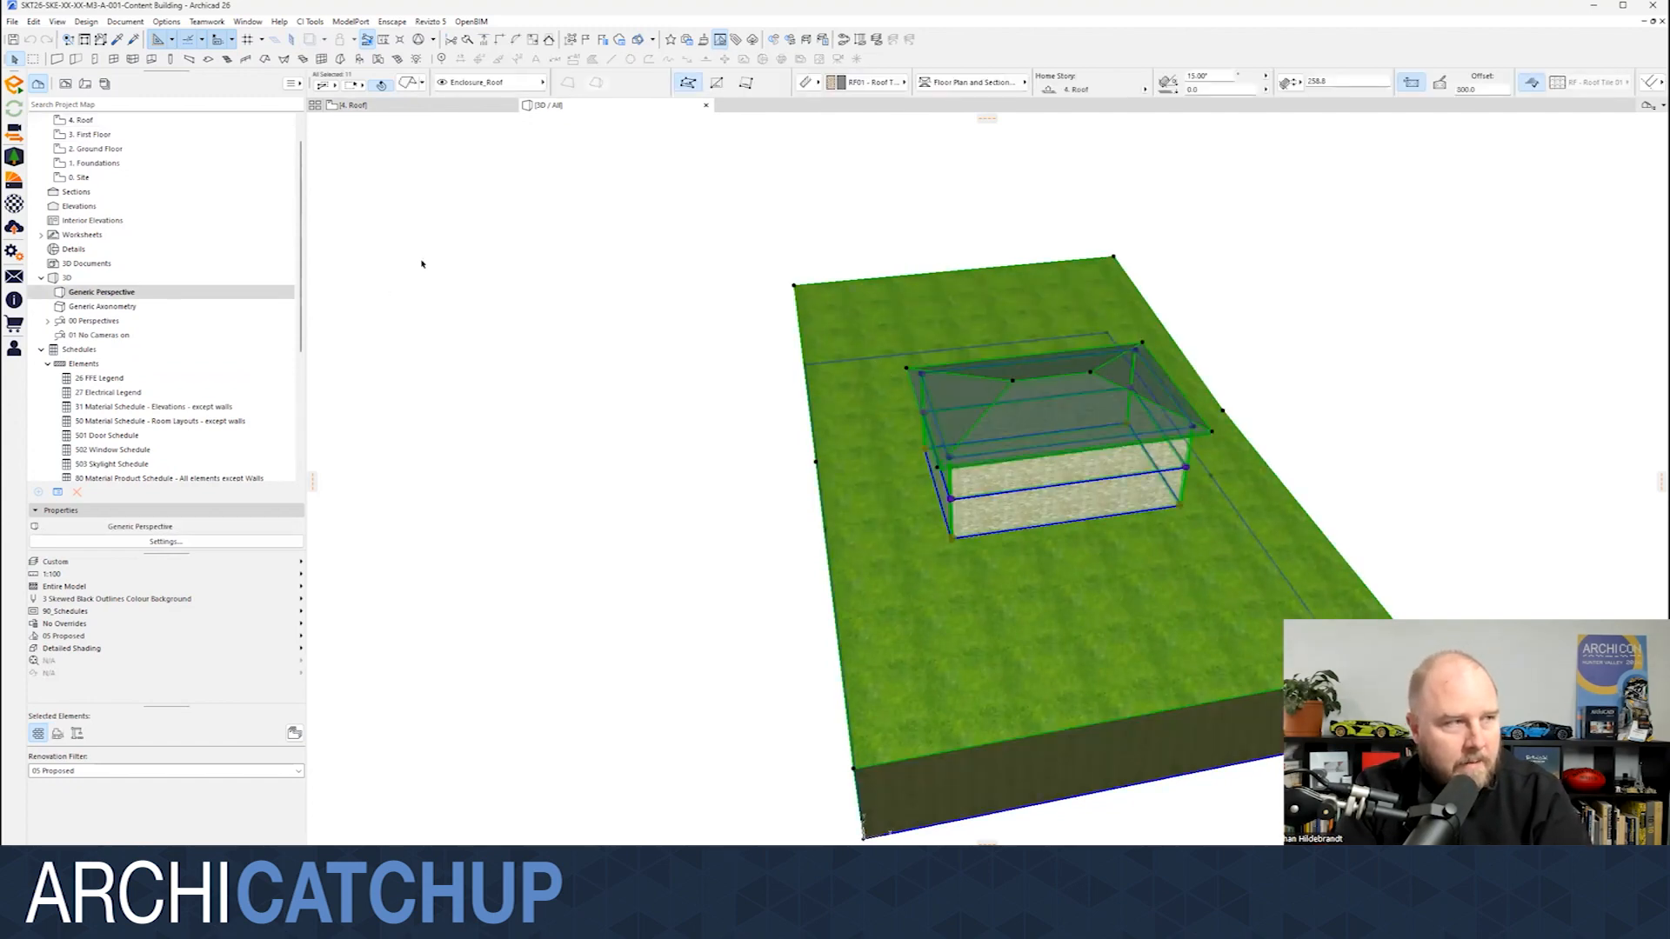
{"action": "left_click", "coordinate": [12, 22]}
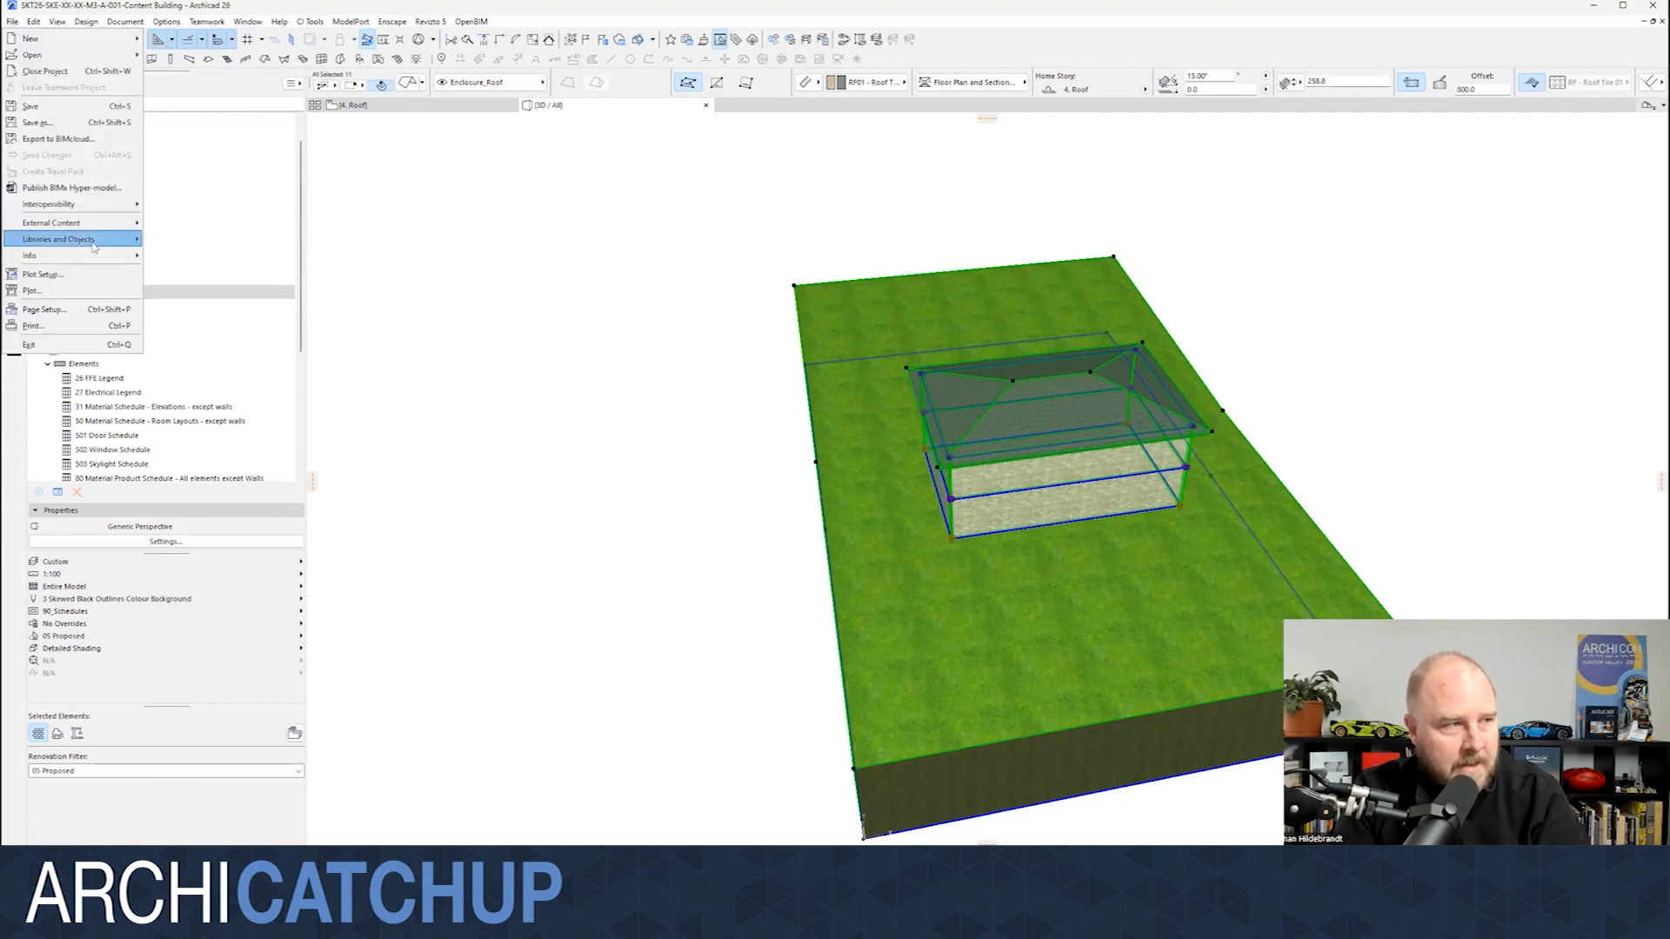
{"action": "mouse_move", "coordinate": [93, 248]}
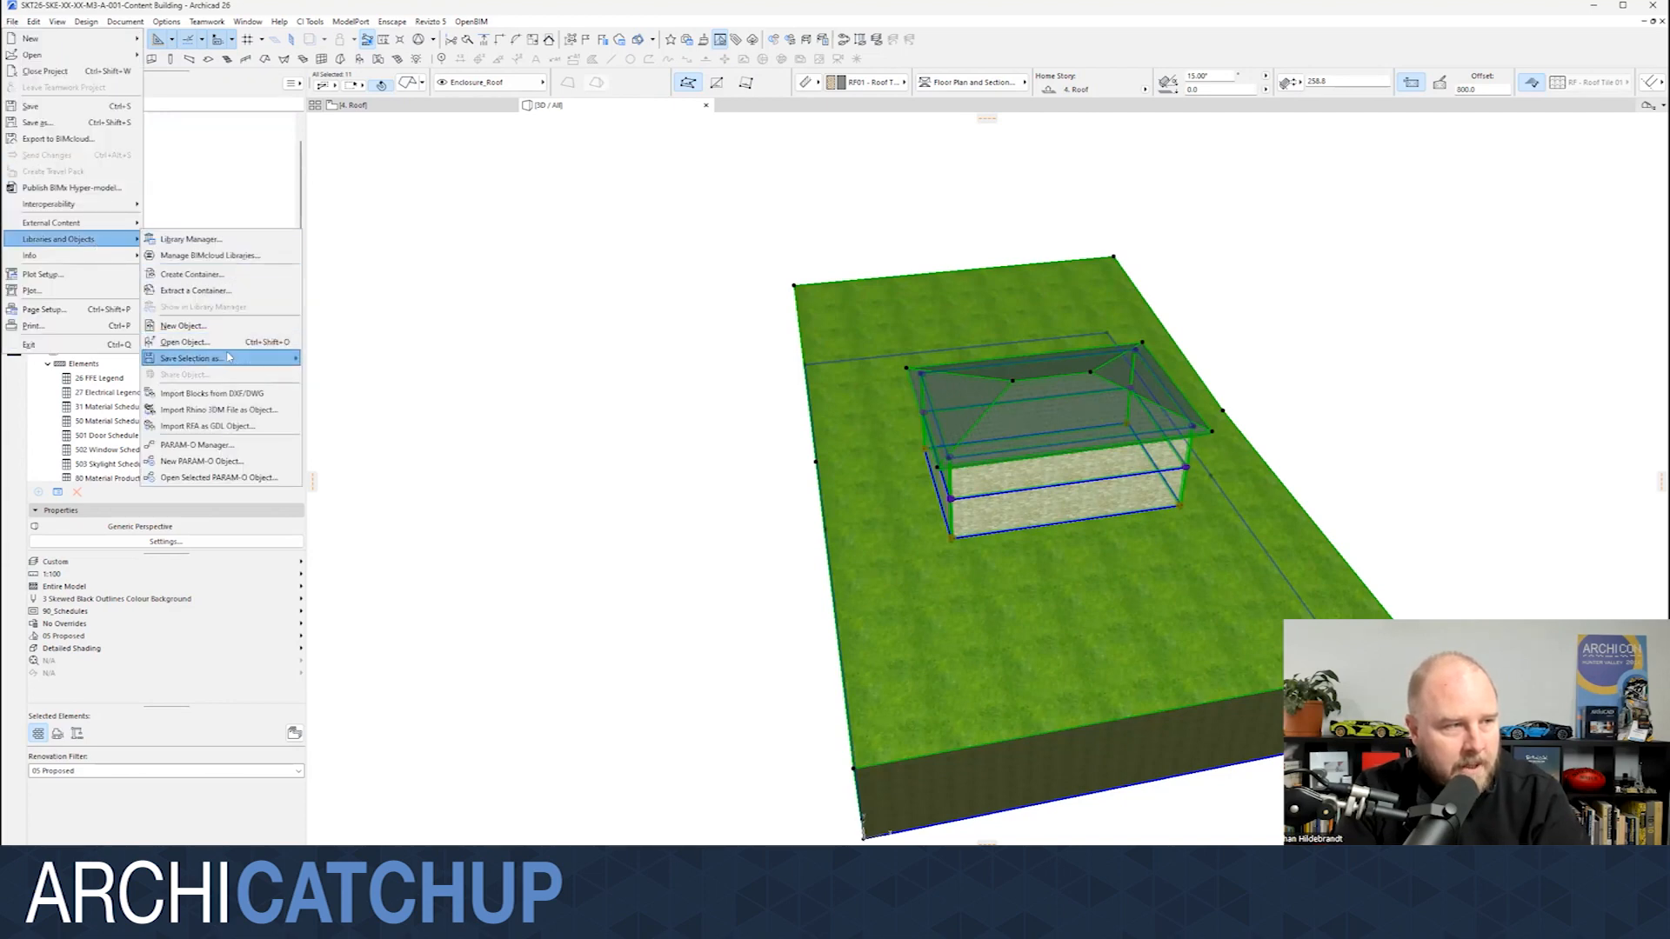
{"action": "mouse_move", "coordinate": [233, 358]}
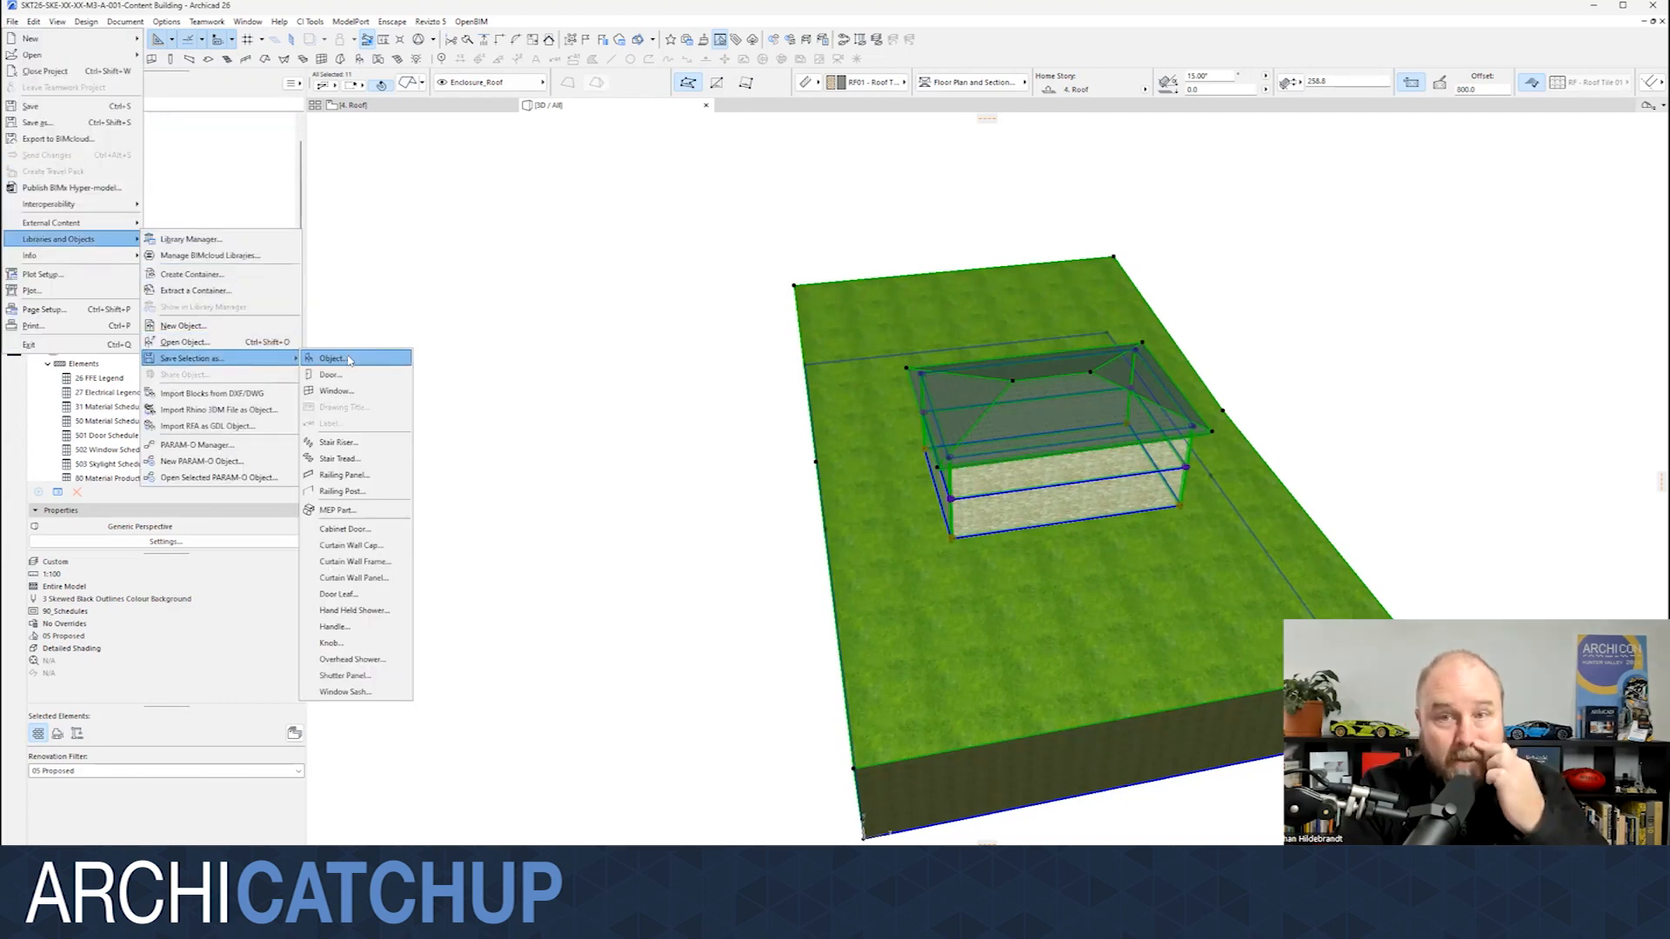
{"action": "left_click", "coordinate": [348, 358]}
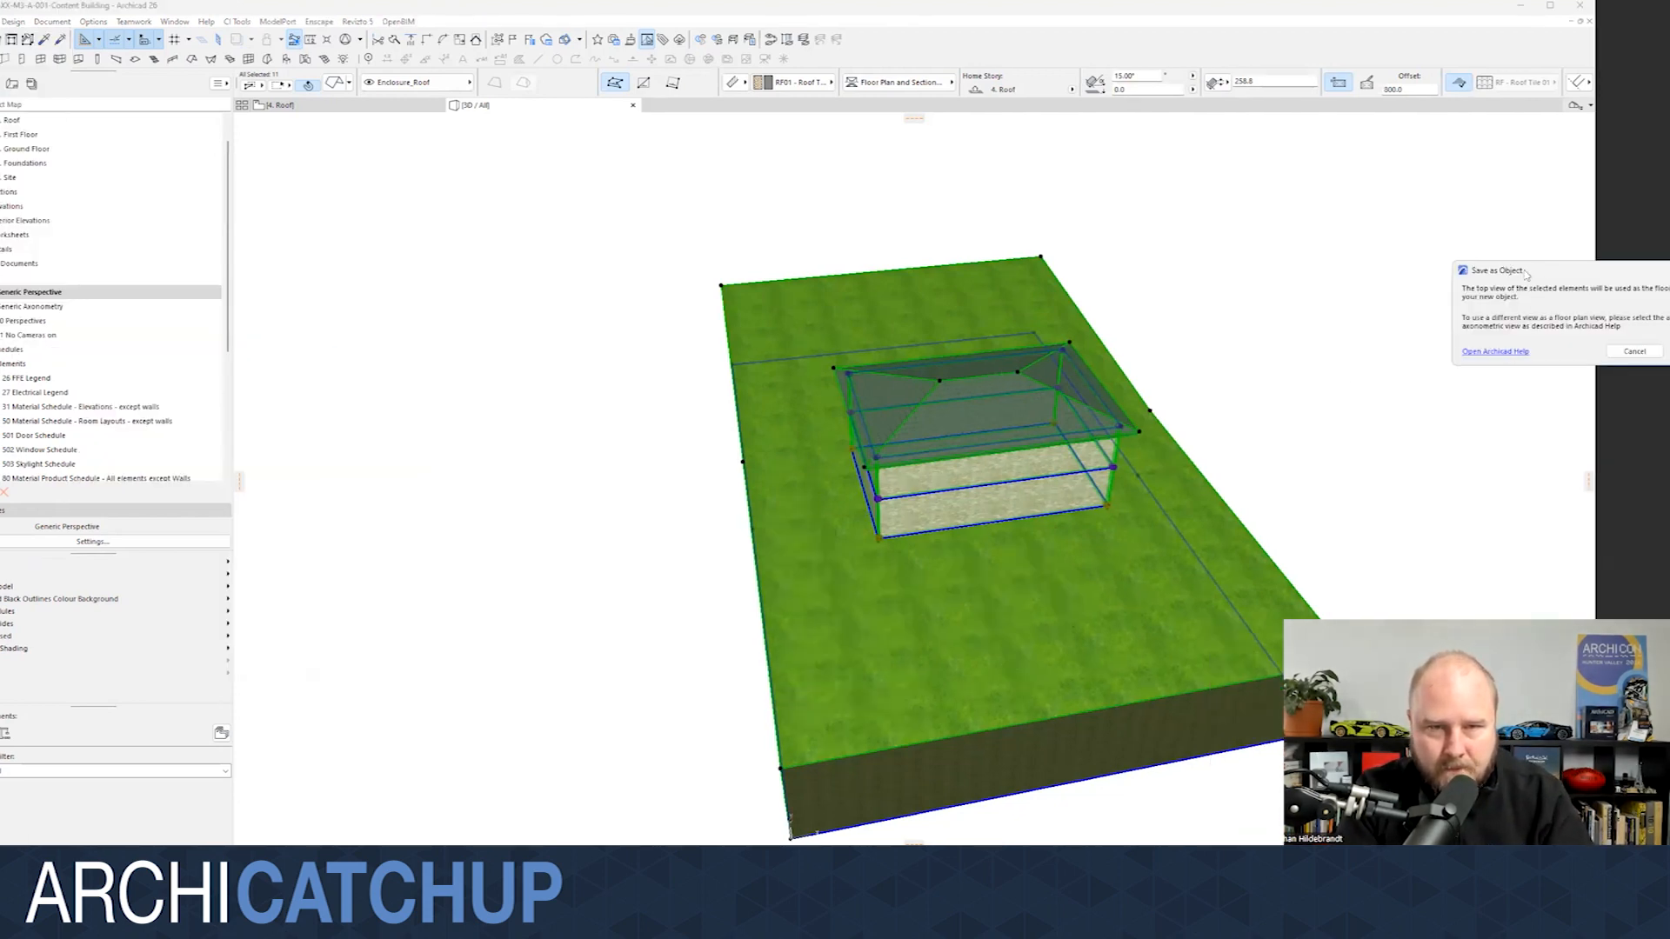
{"action": "left_click_drag", "start_coordinate": [1526, 275], "coordinate": [1288, 255]}
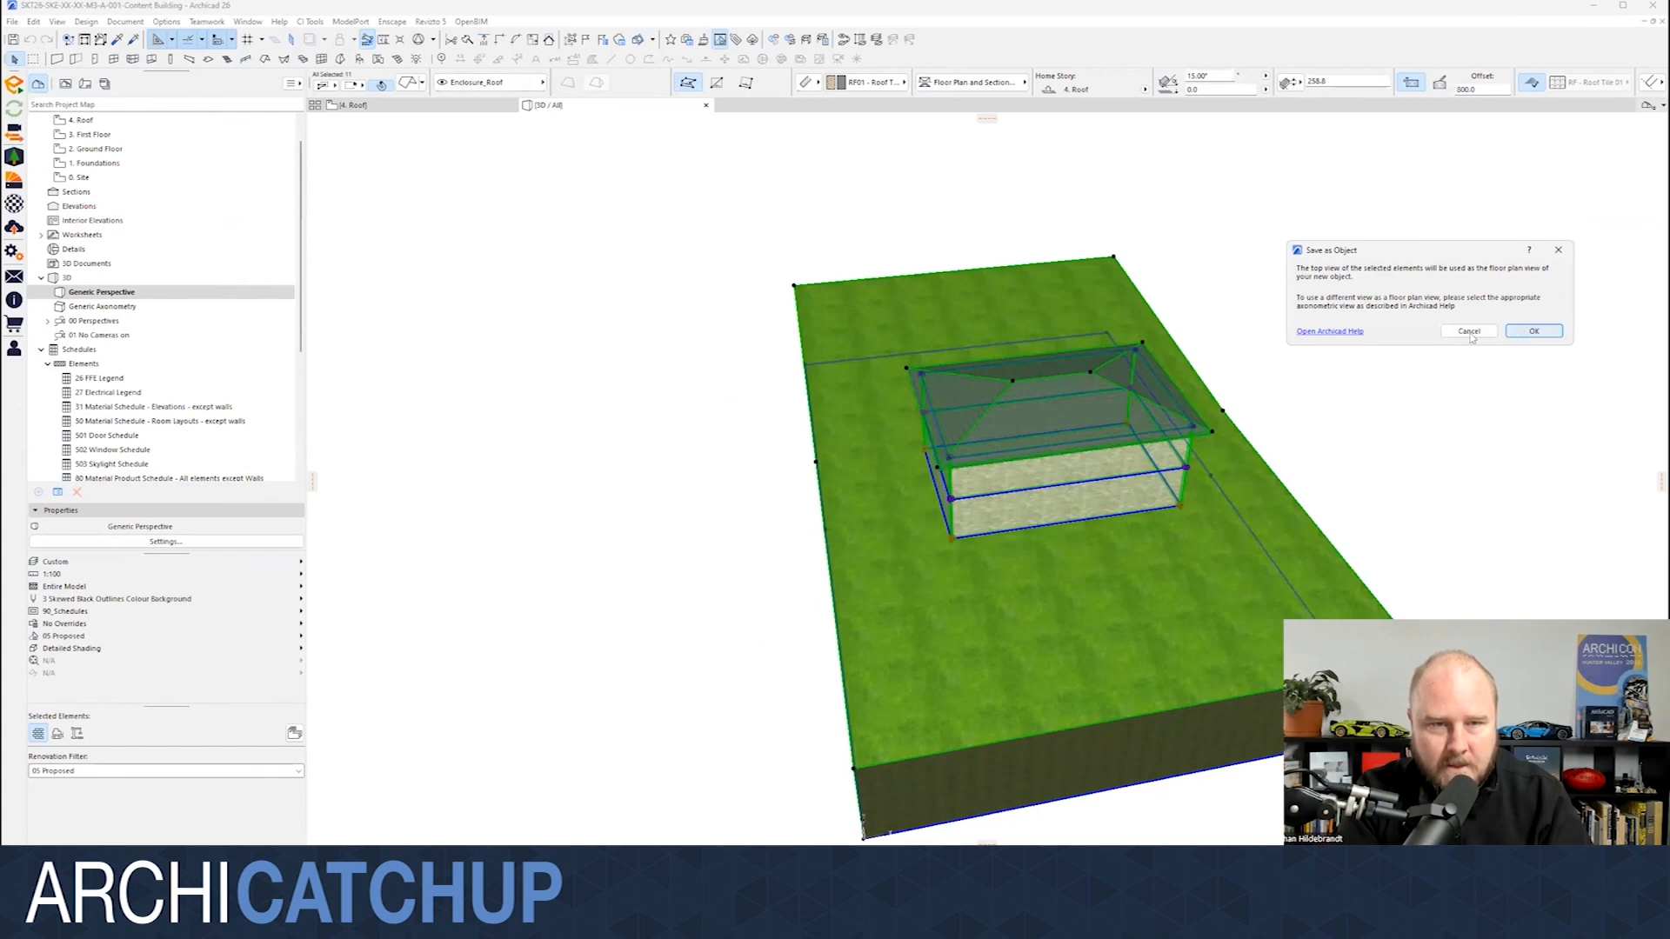
{"action": "left_click", "coordinate": [1534, 332]}
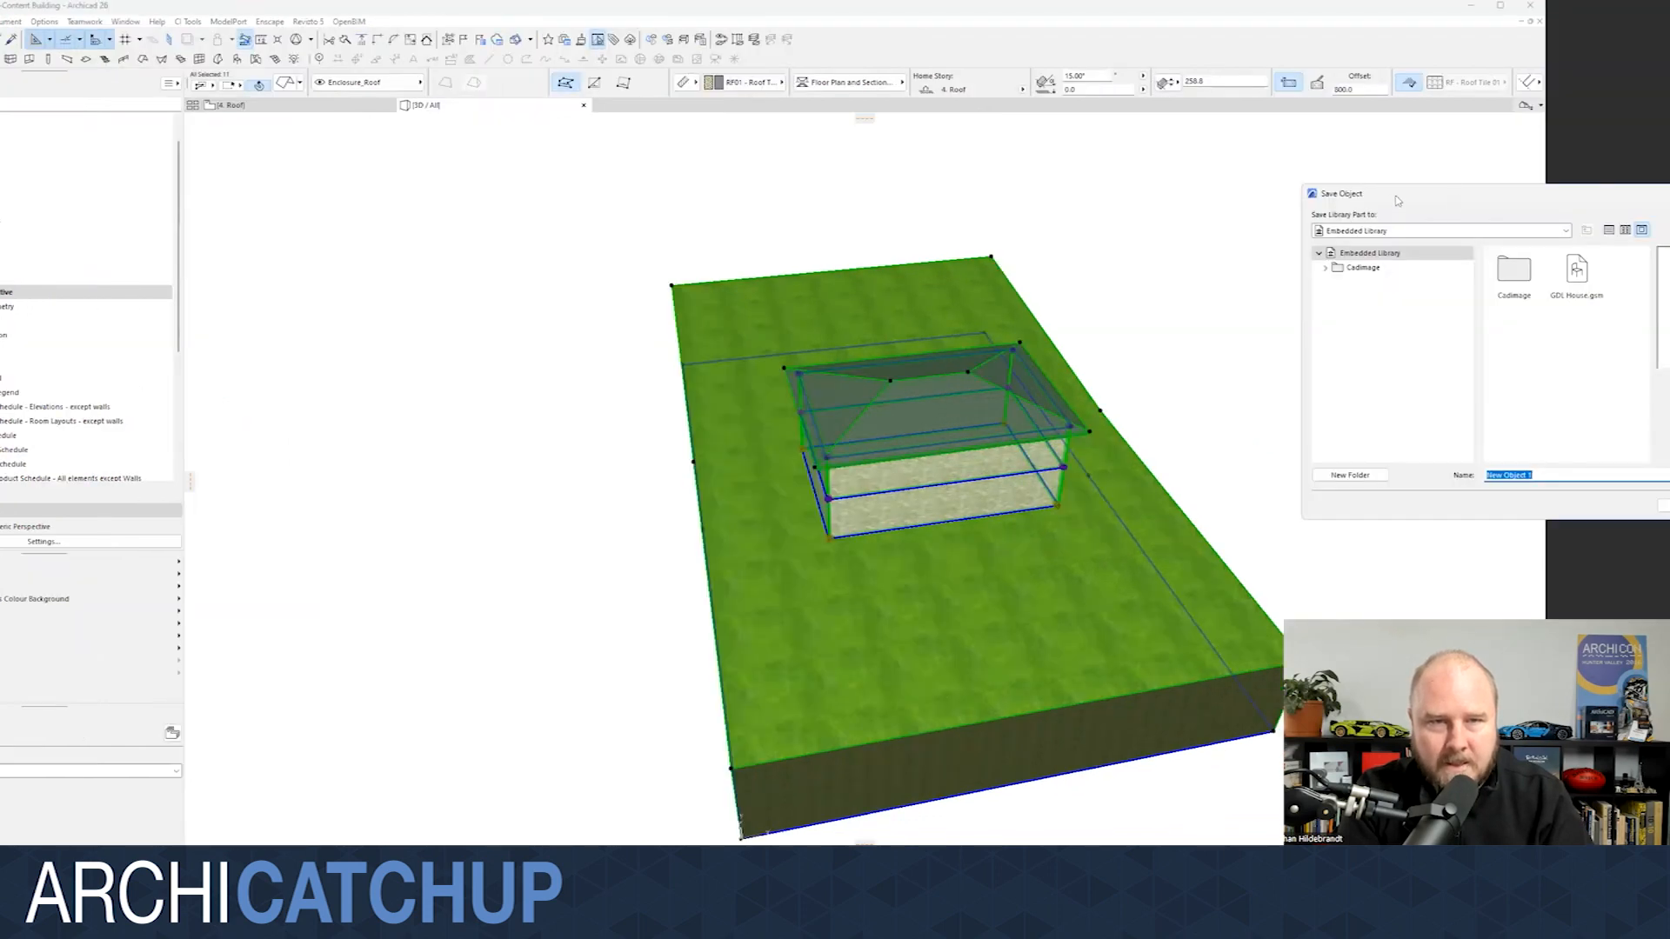
{"action": "left_click_drag", "start_coordinate": [1392, 193], "coordinate": [1071, 151]}
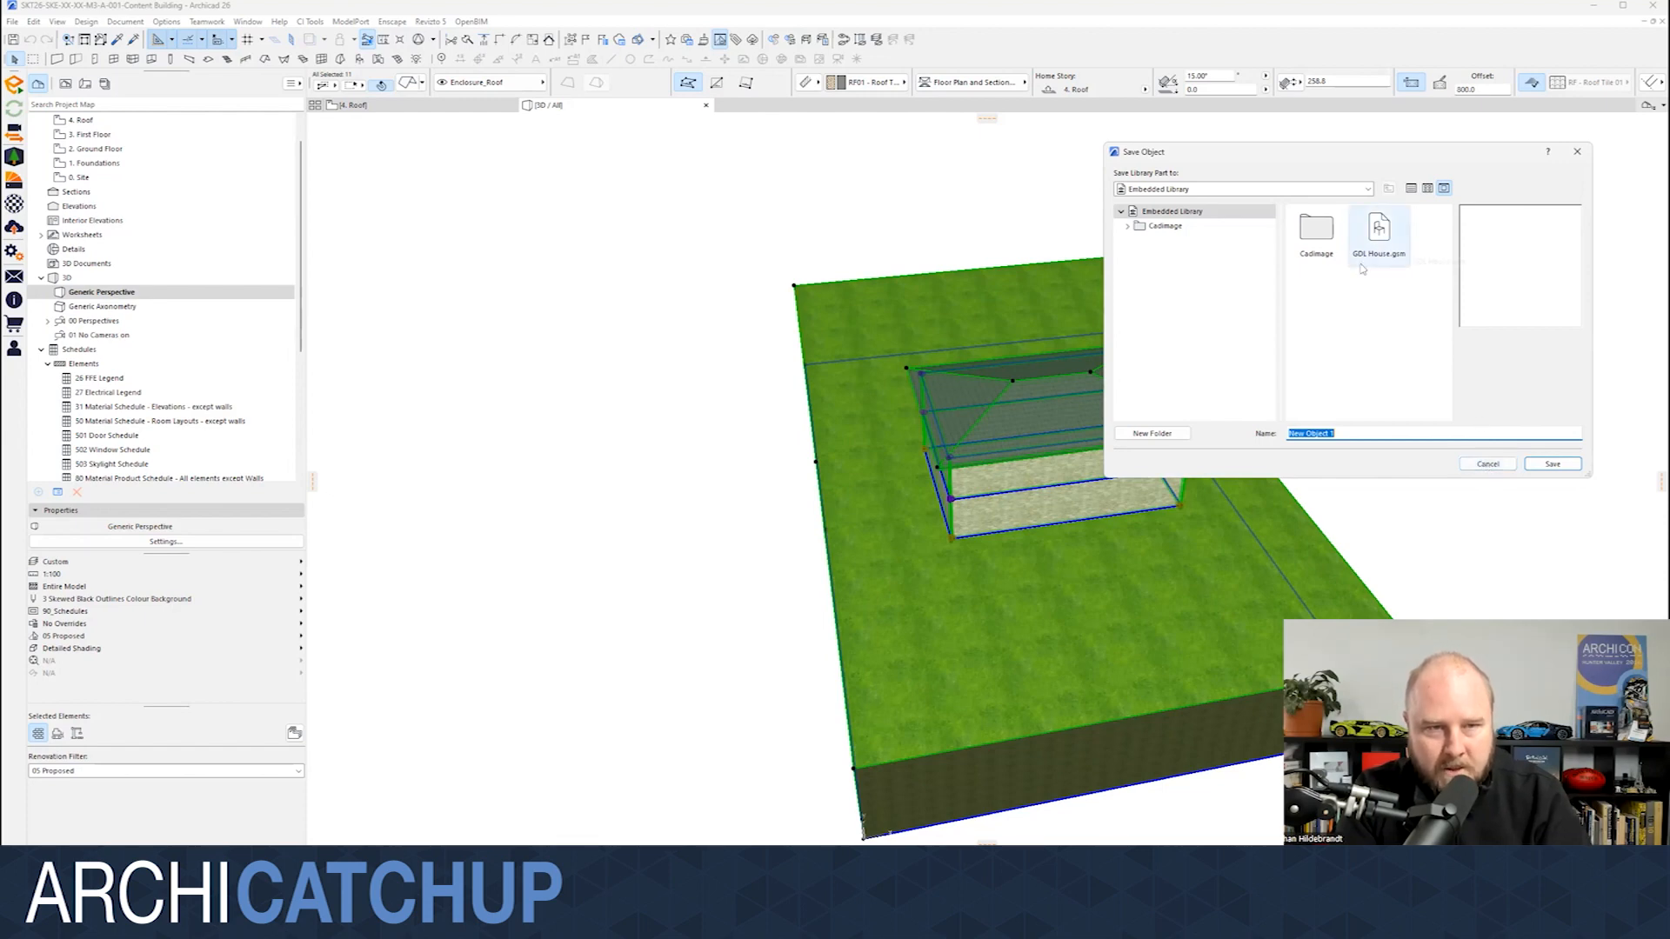
{"action": "left_click", "coordinate": [1553, 465]}
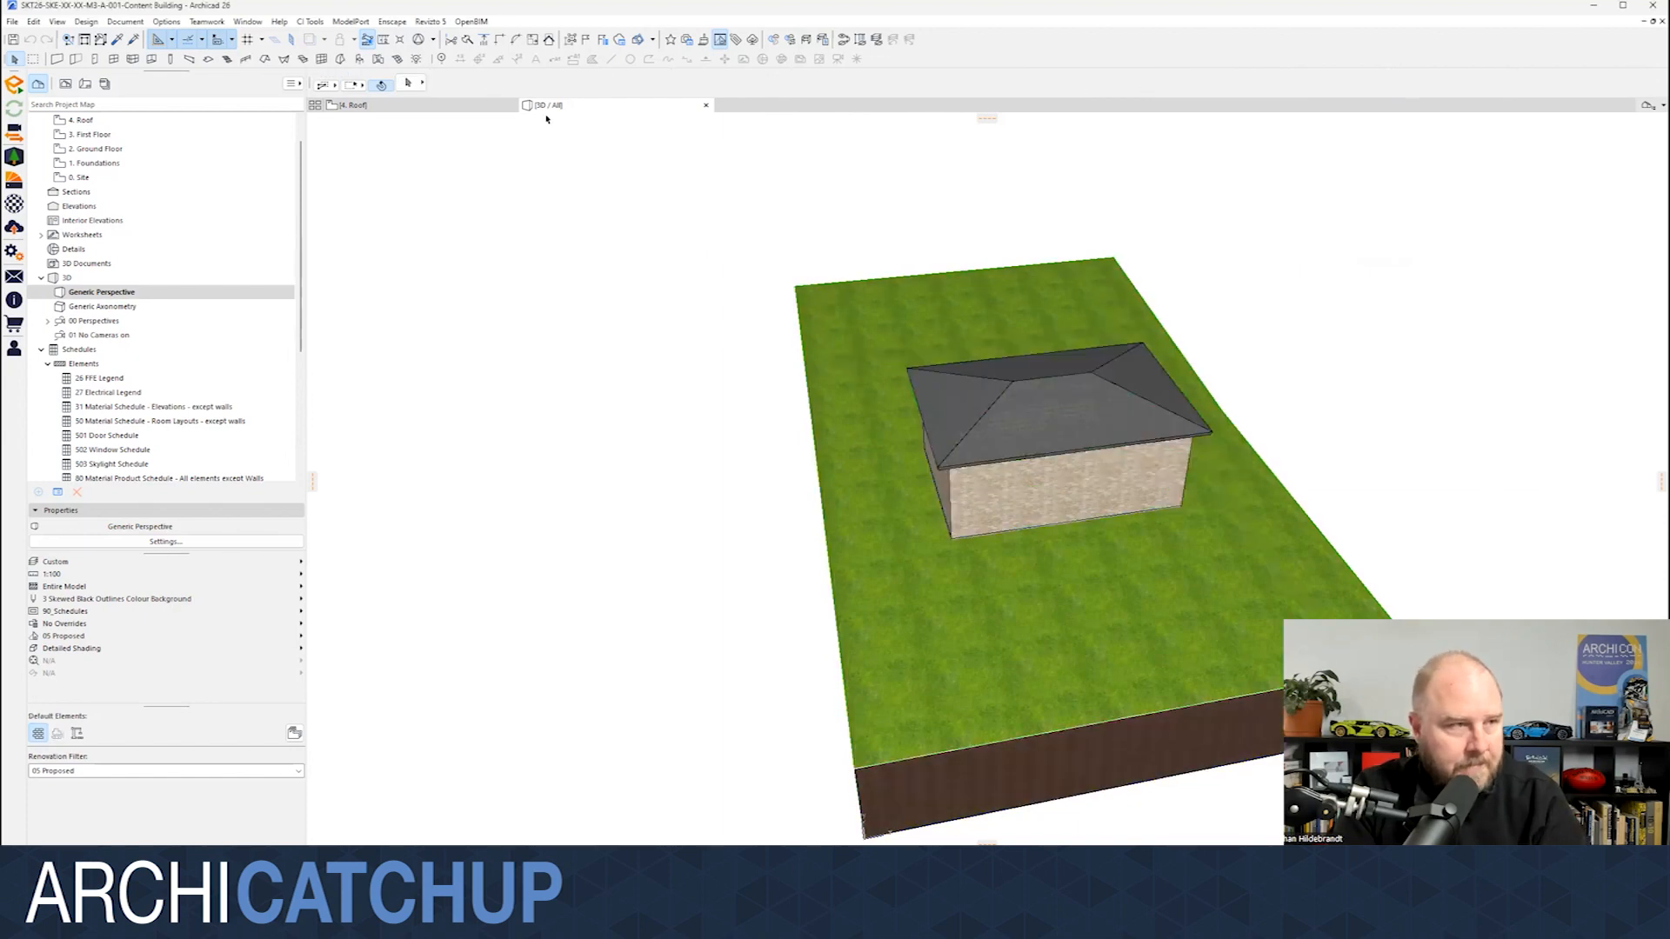
- Place the GDL House object on Archicad Layer in the Roof plan, its lower-right anchor at the site's lower-left corner
{"action": "left_click", "coordinate": [412, 105]}
{"action": "scroll", "coordinate": [628, 284], "scroll_direction": "down", "scroll_amount": 3}
{"action": "middle_click_drag", "start_coordinate": [646, 291], "coordinate": [958, 395]}
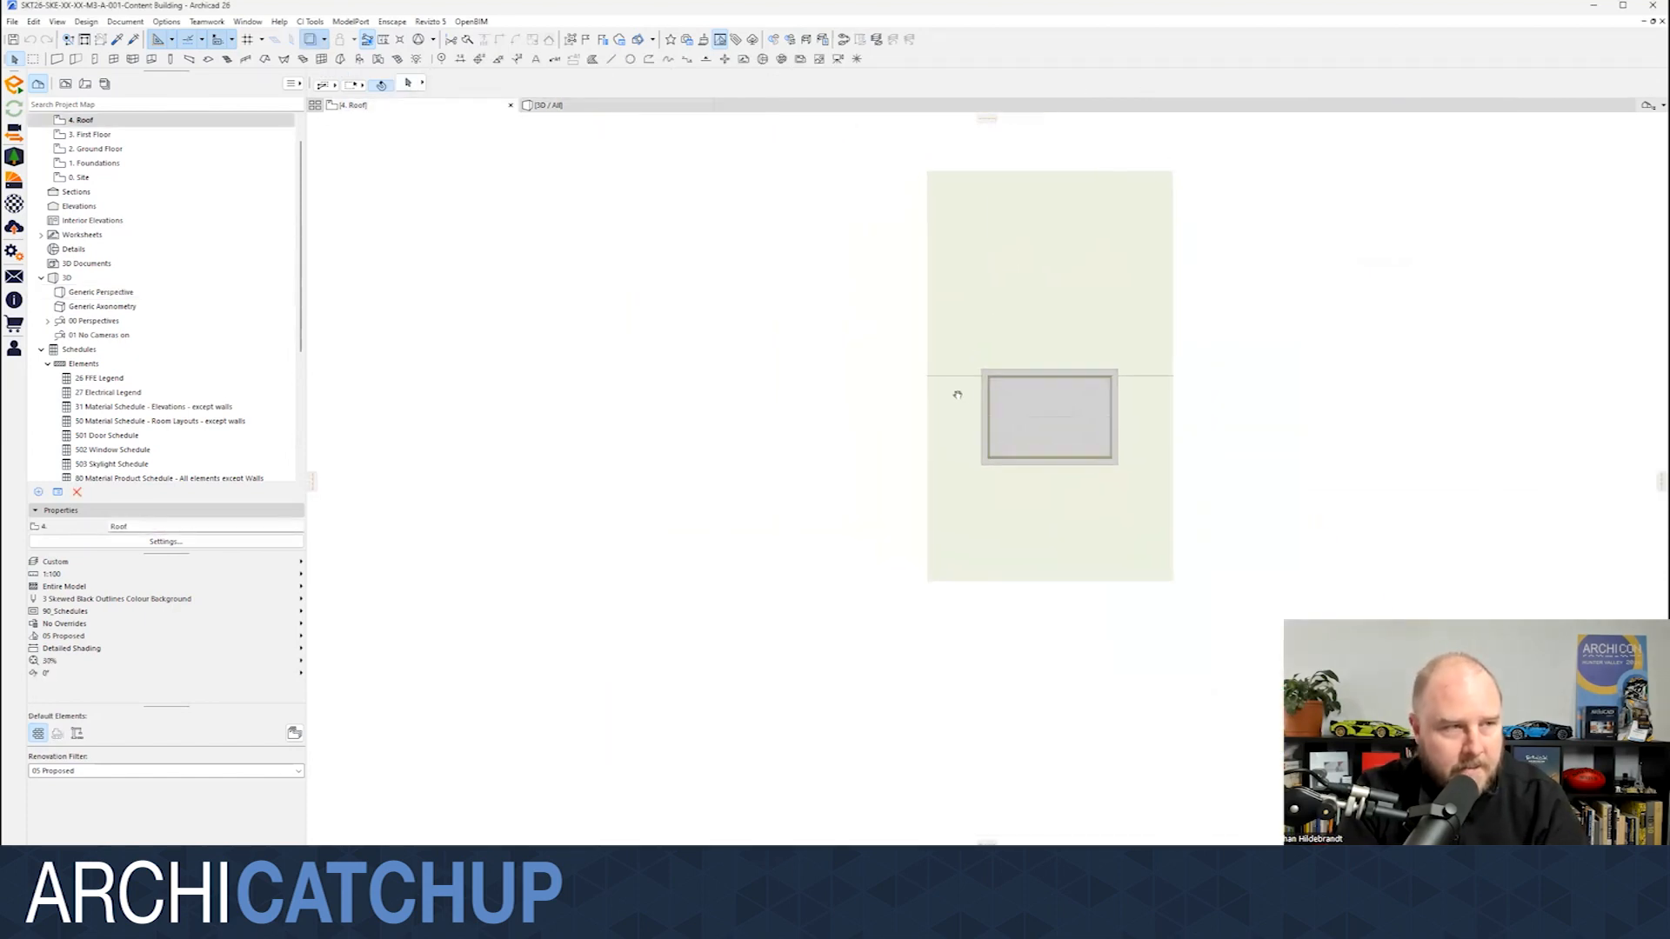
{"action": "scroll", "coordinate": [1050, 405], "scroll_direction": "up", "scroll_amount": 1}
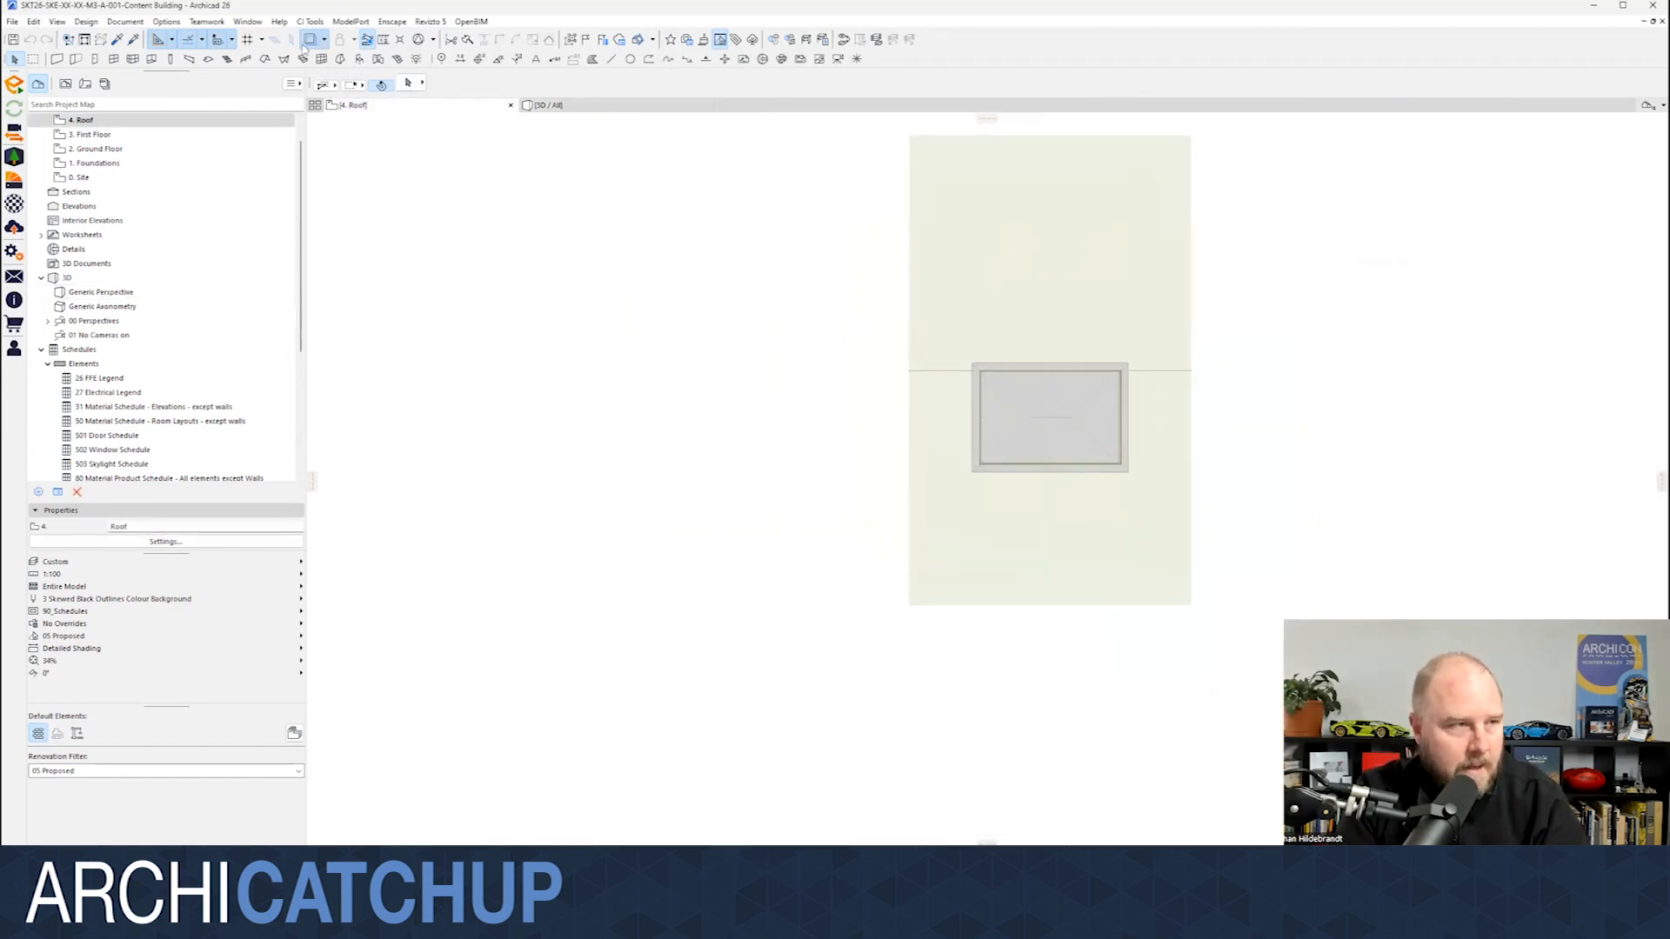
{"action": "left_click", "coordinate": [358, 60]}
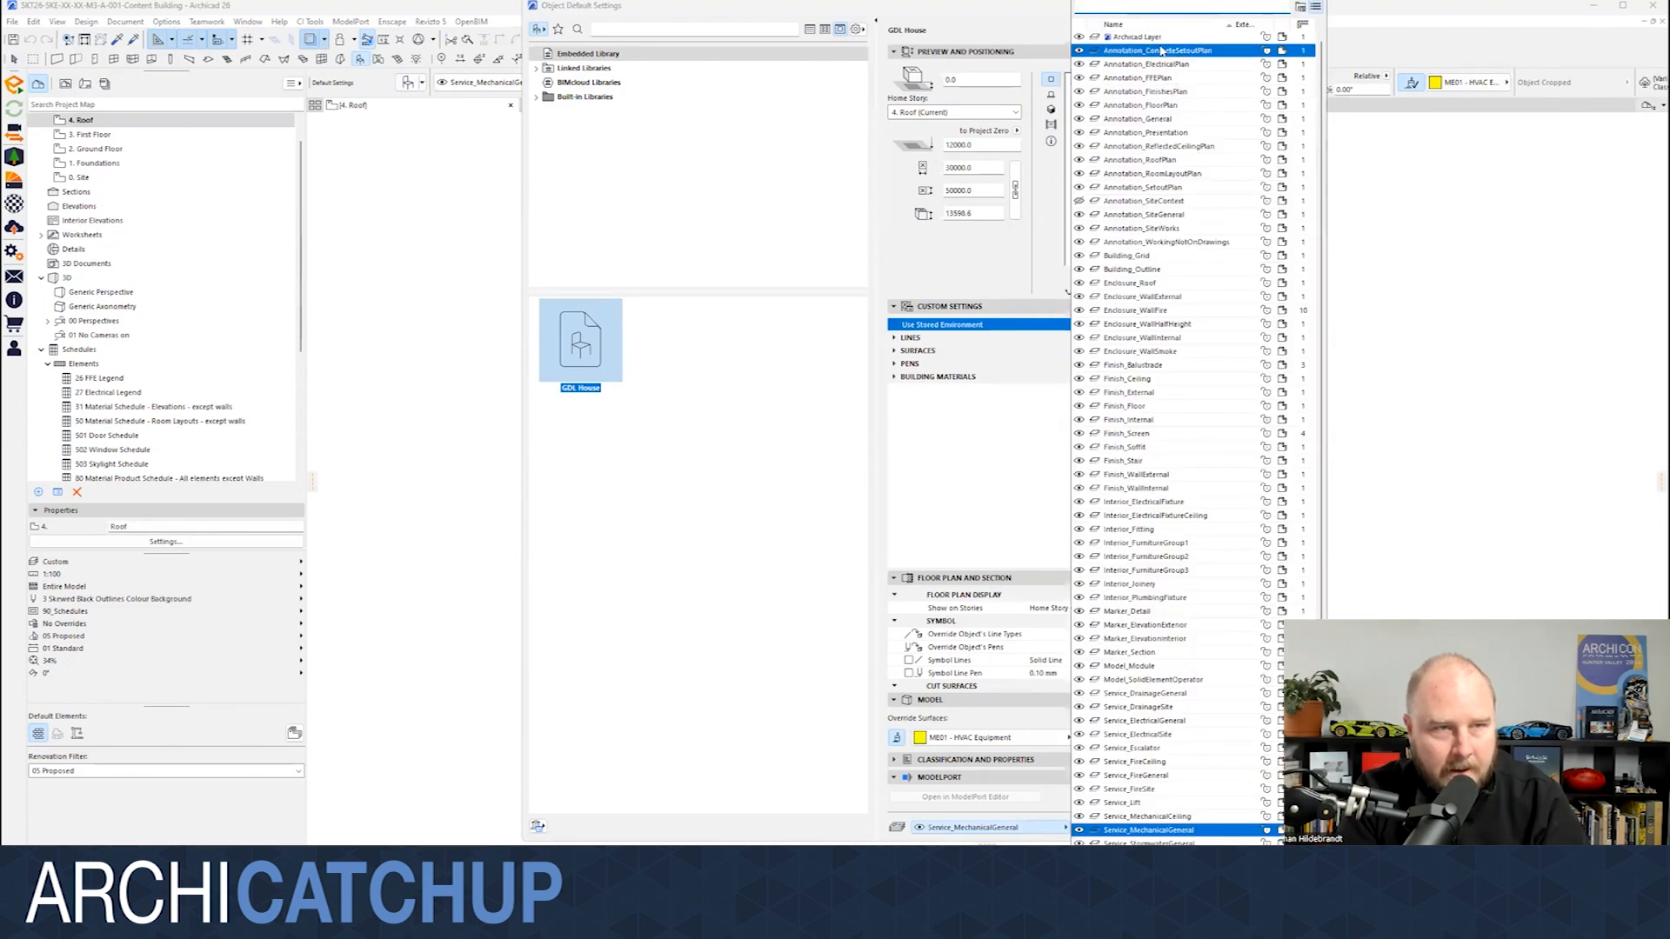
{"action": "left_click", "coordinate": [1140, 37]}
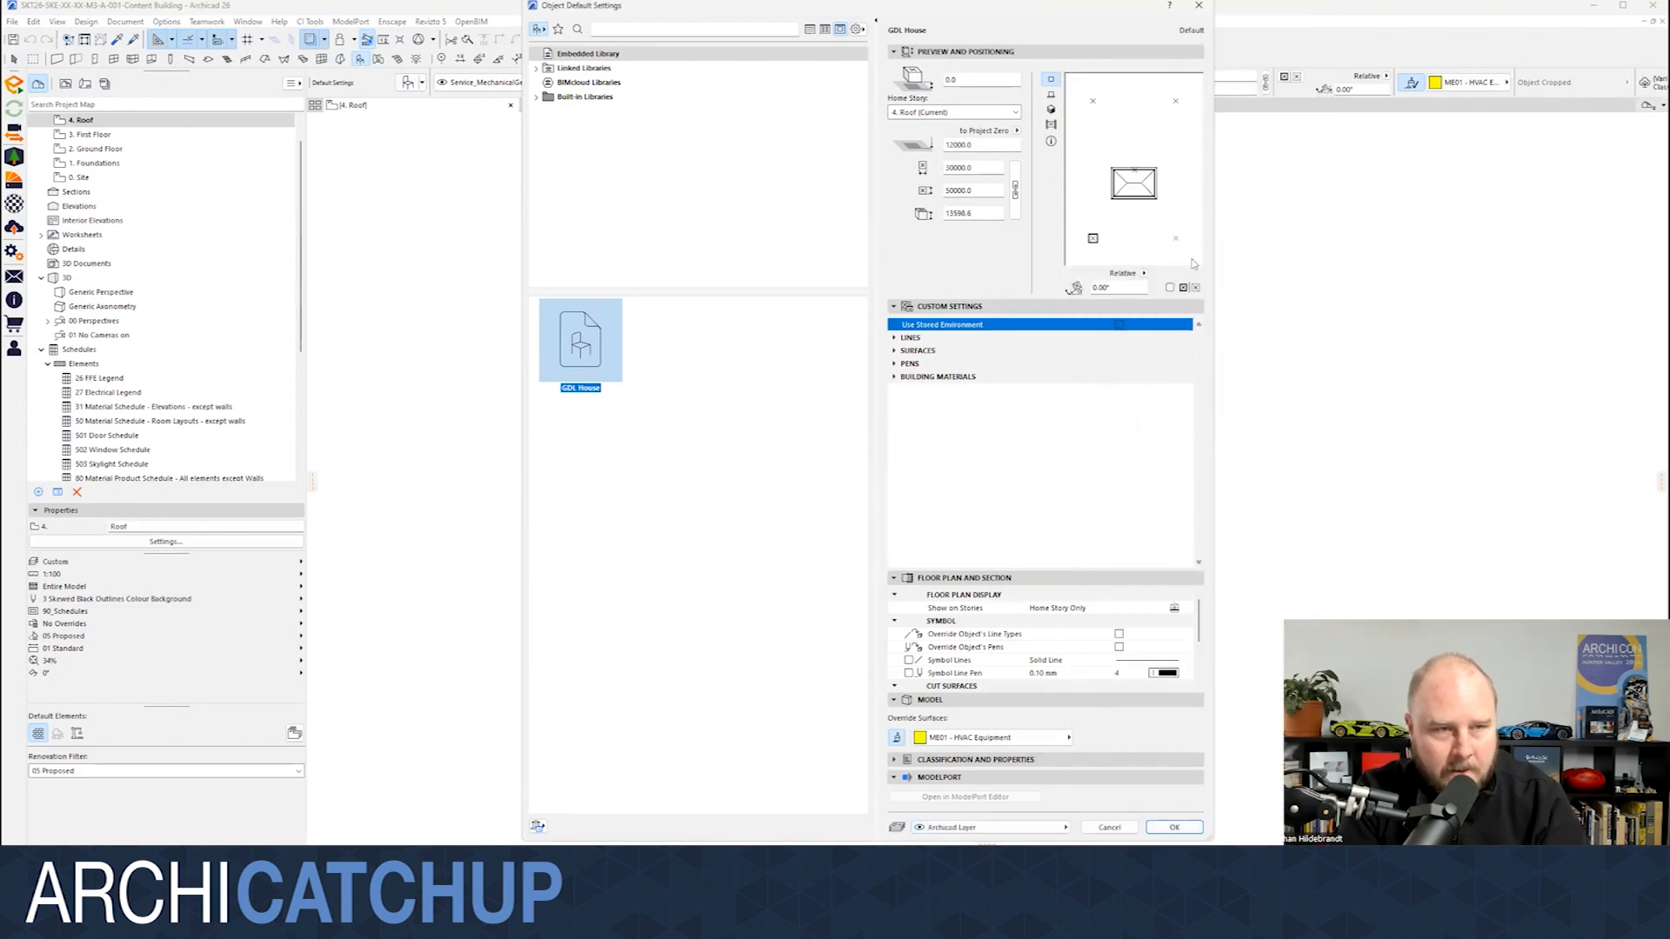
{"action": "left_click", "coordinate": [1176, 238]}
{"action": "left_click", "coordinate": [1176, 825]}
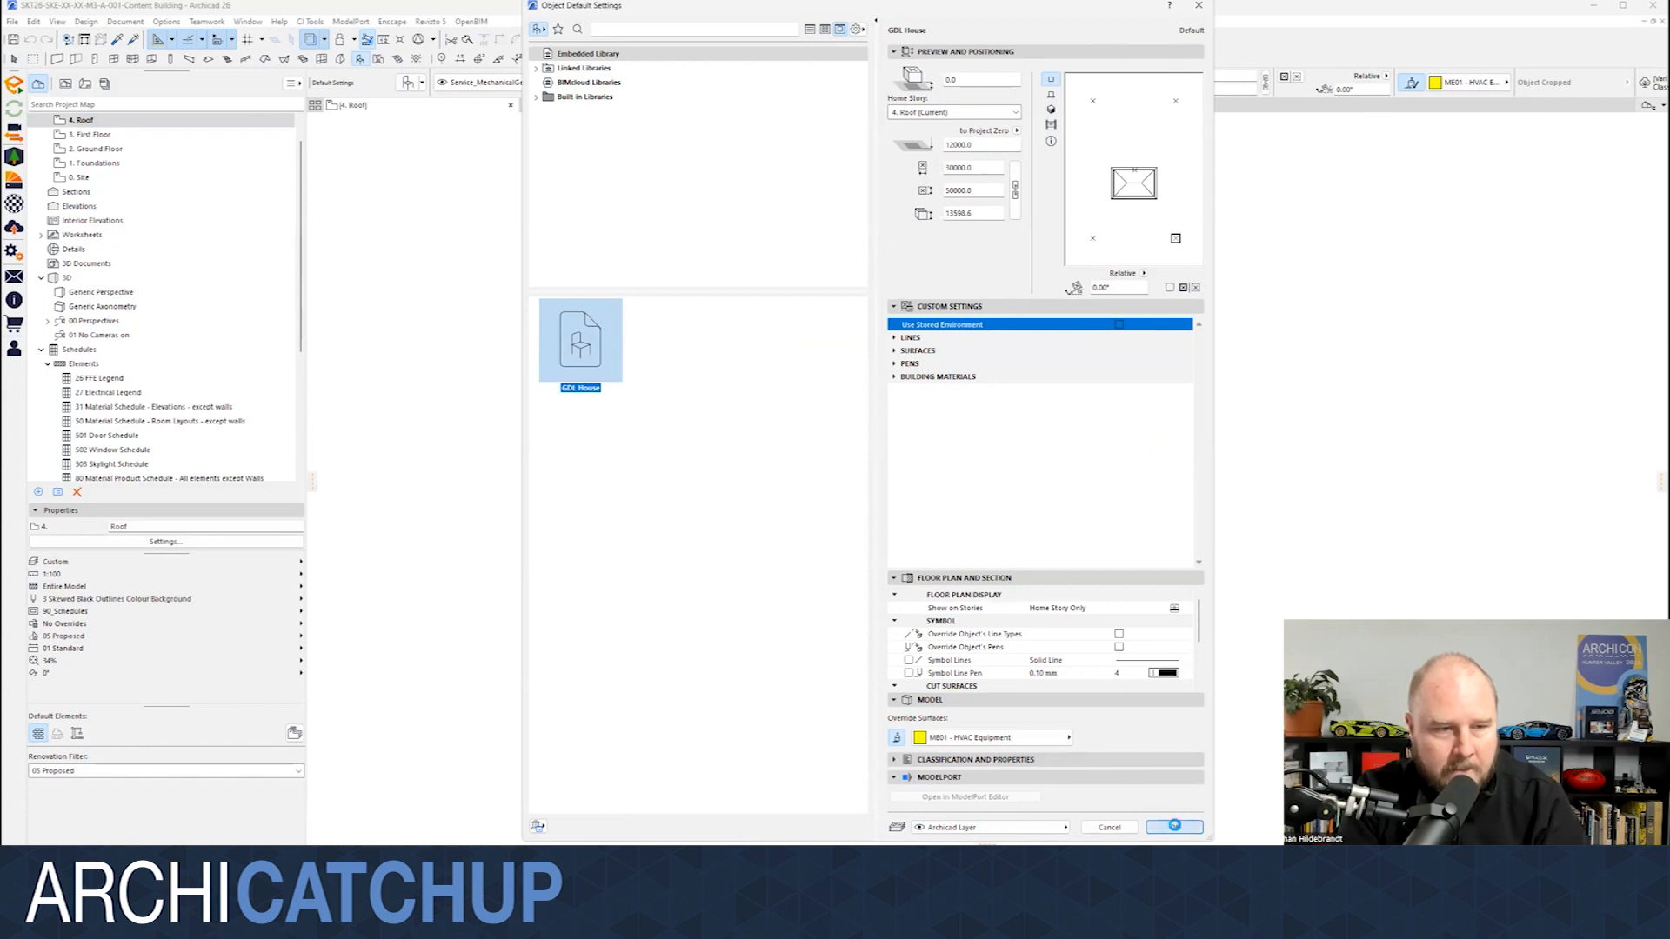
{"action": "left_click", "coordinate": [908, 605]}
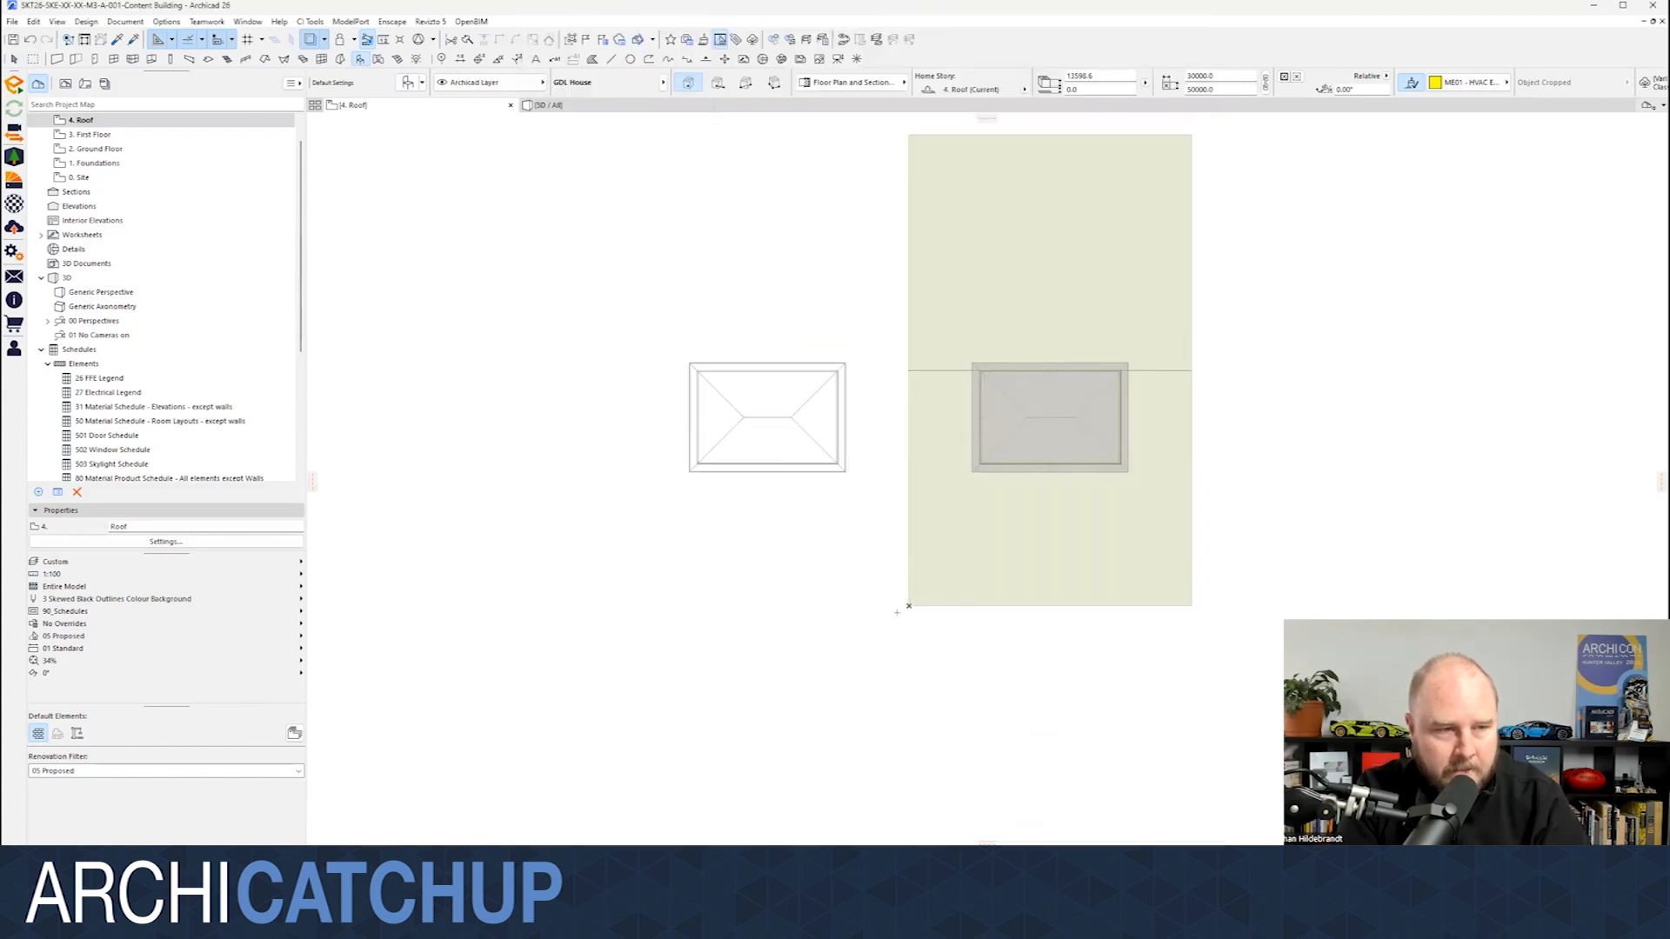
- In 3D, lower the GDL House object onto the base corner of the original site and turn off its surface override
{"action": "key", "text": "F3"}
{"action": "mouse_move", "coordinate": [861, 362]}
{"action": "middle_mouse_down", "text": "shift"}
{"action": "mouse_move", "coordinate": [840, 383]}
{"action": "mouse_move", "coordinate": [868, 341]}
{"action": "middle_mouse_up", "text": "shift"}
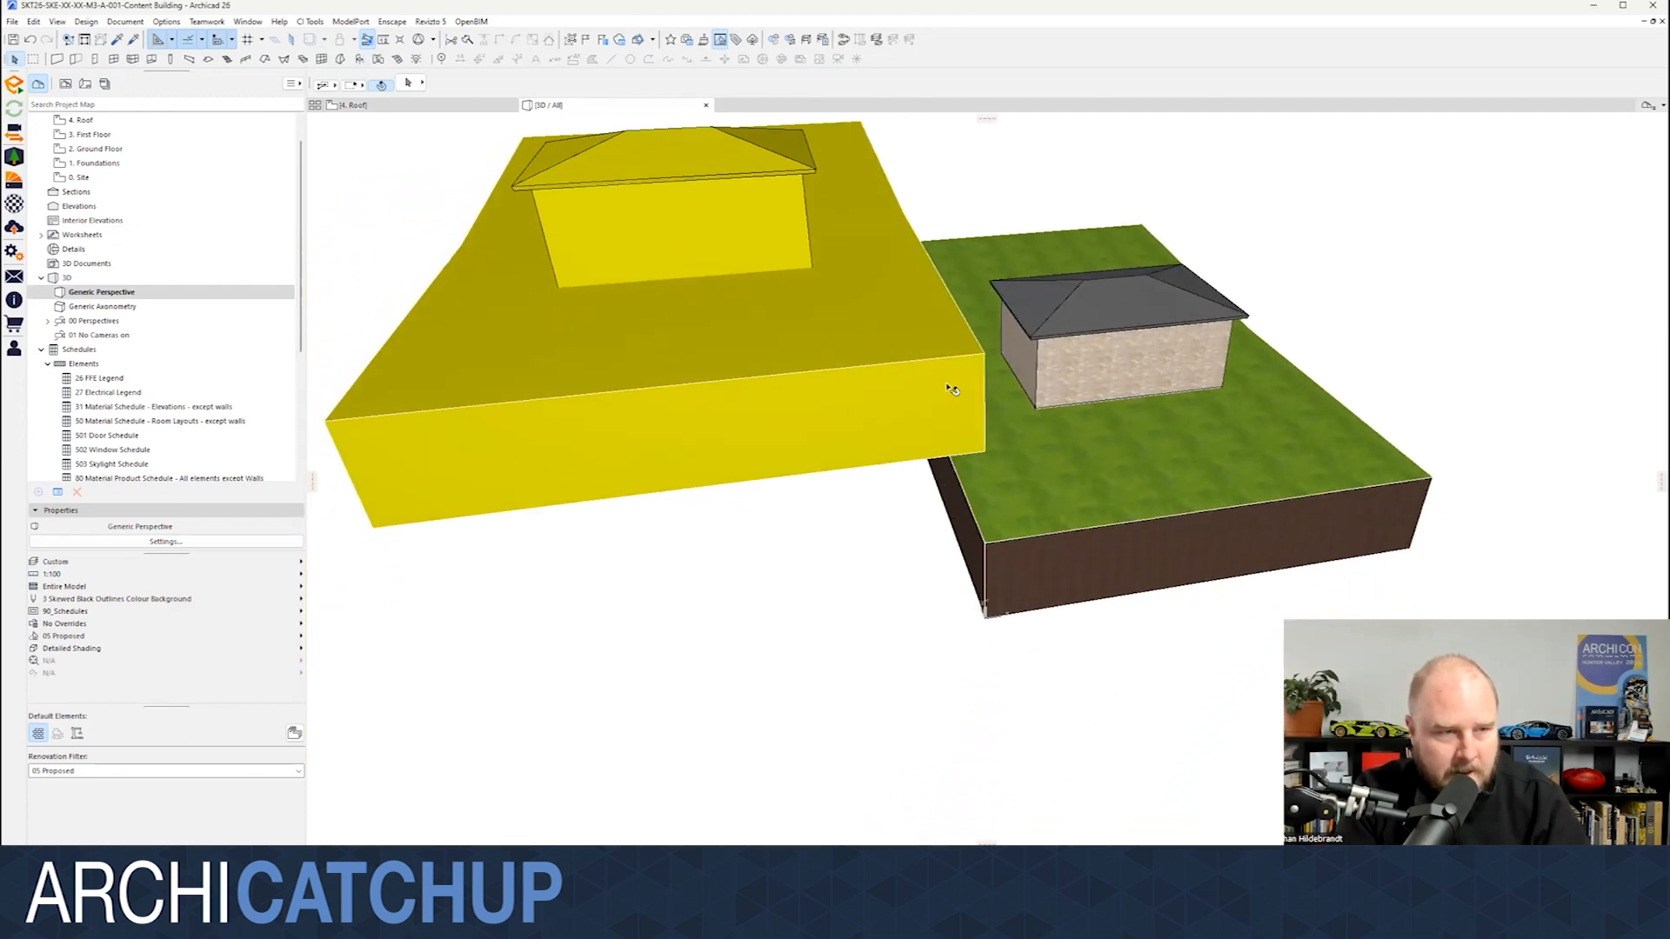
{"action": "left_click", "coordinate": [978, 368]}
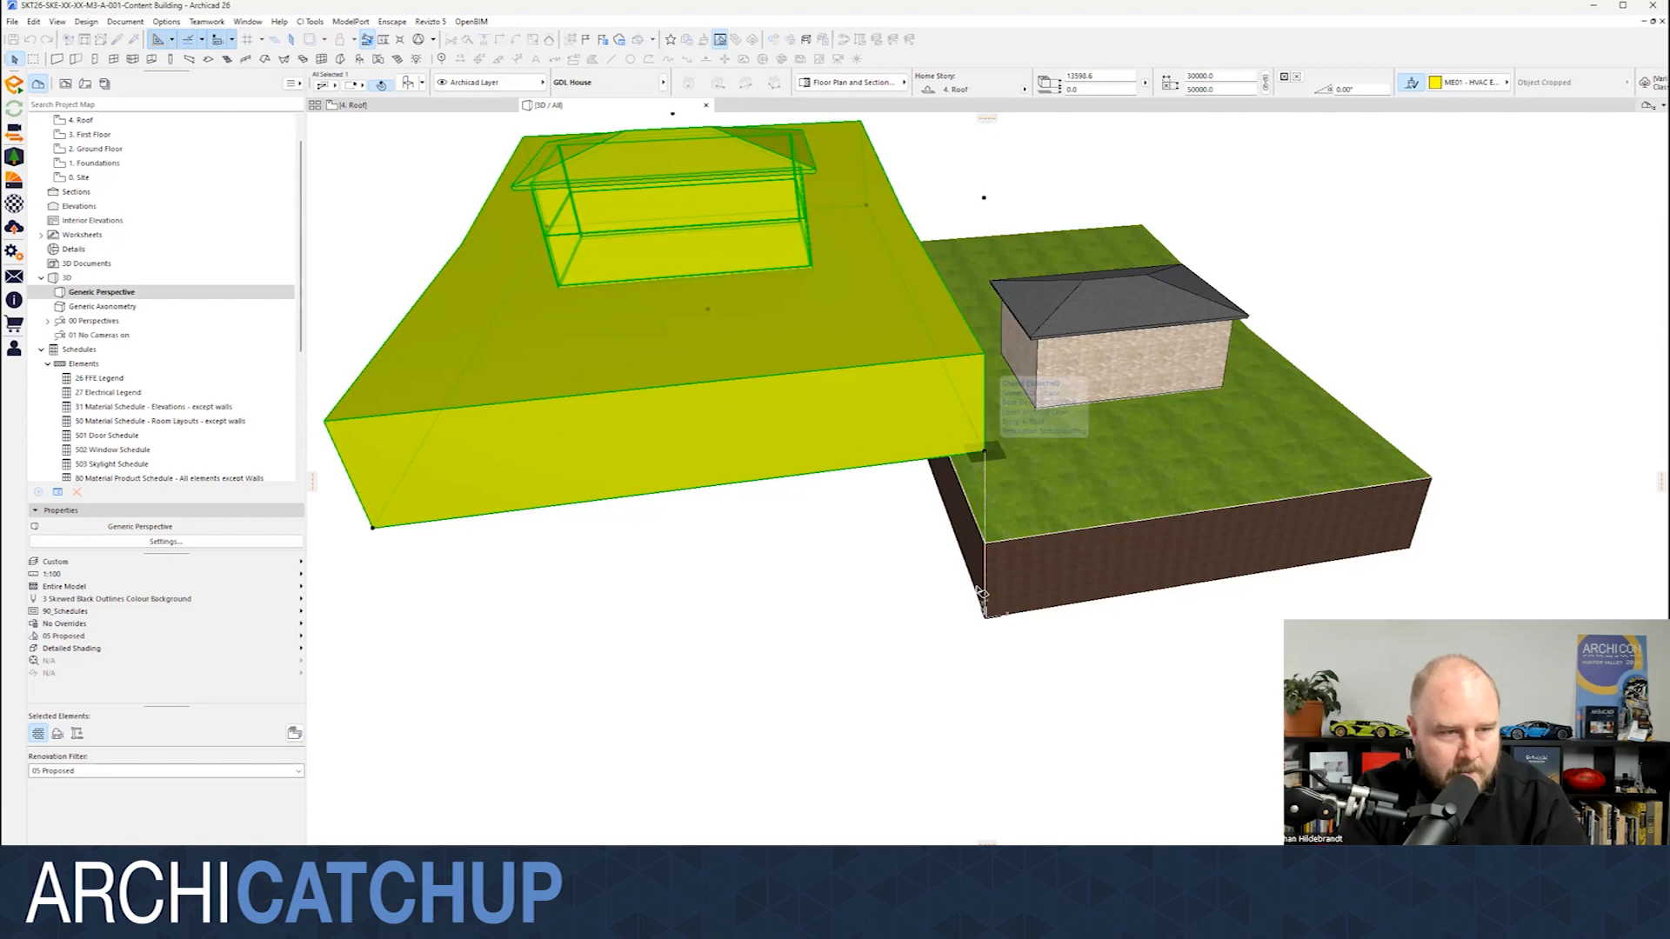
{"action": "left_click", "coordinate": [985, 620]}
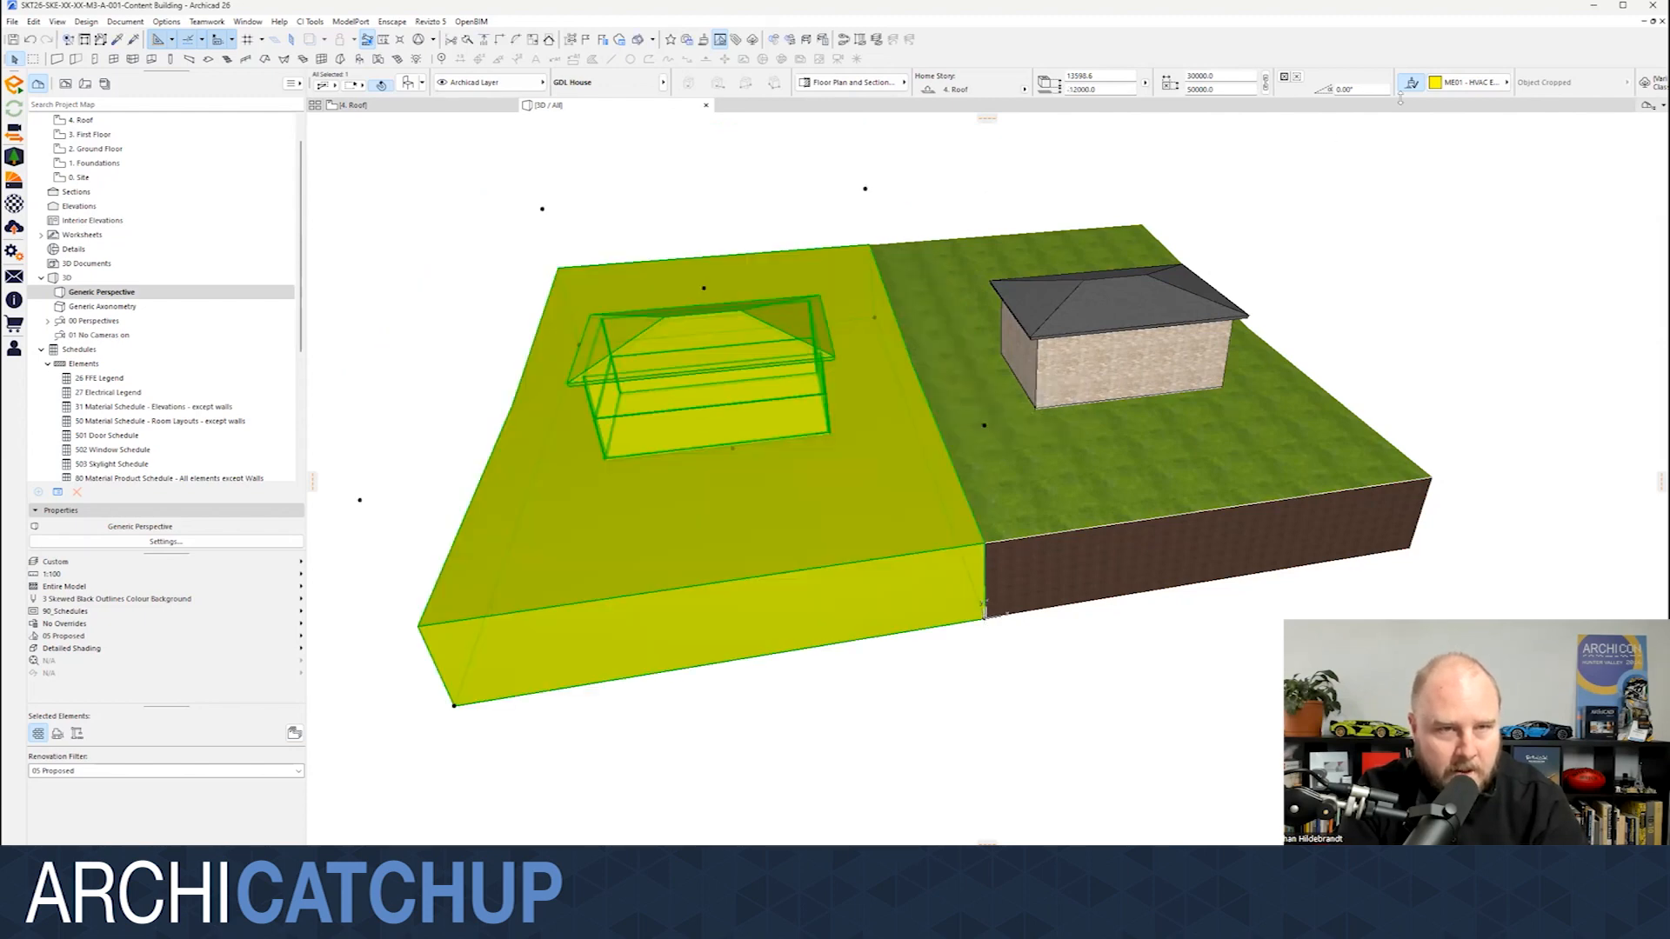
{"action": "key", "text": "Escape"}
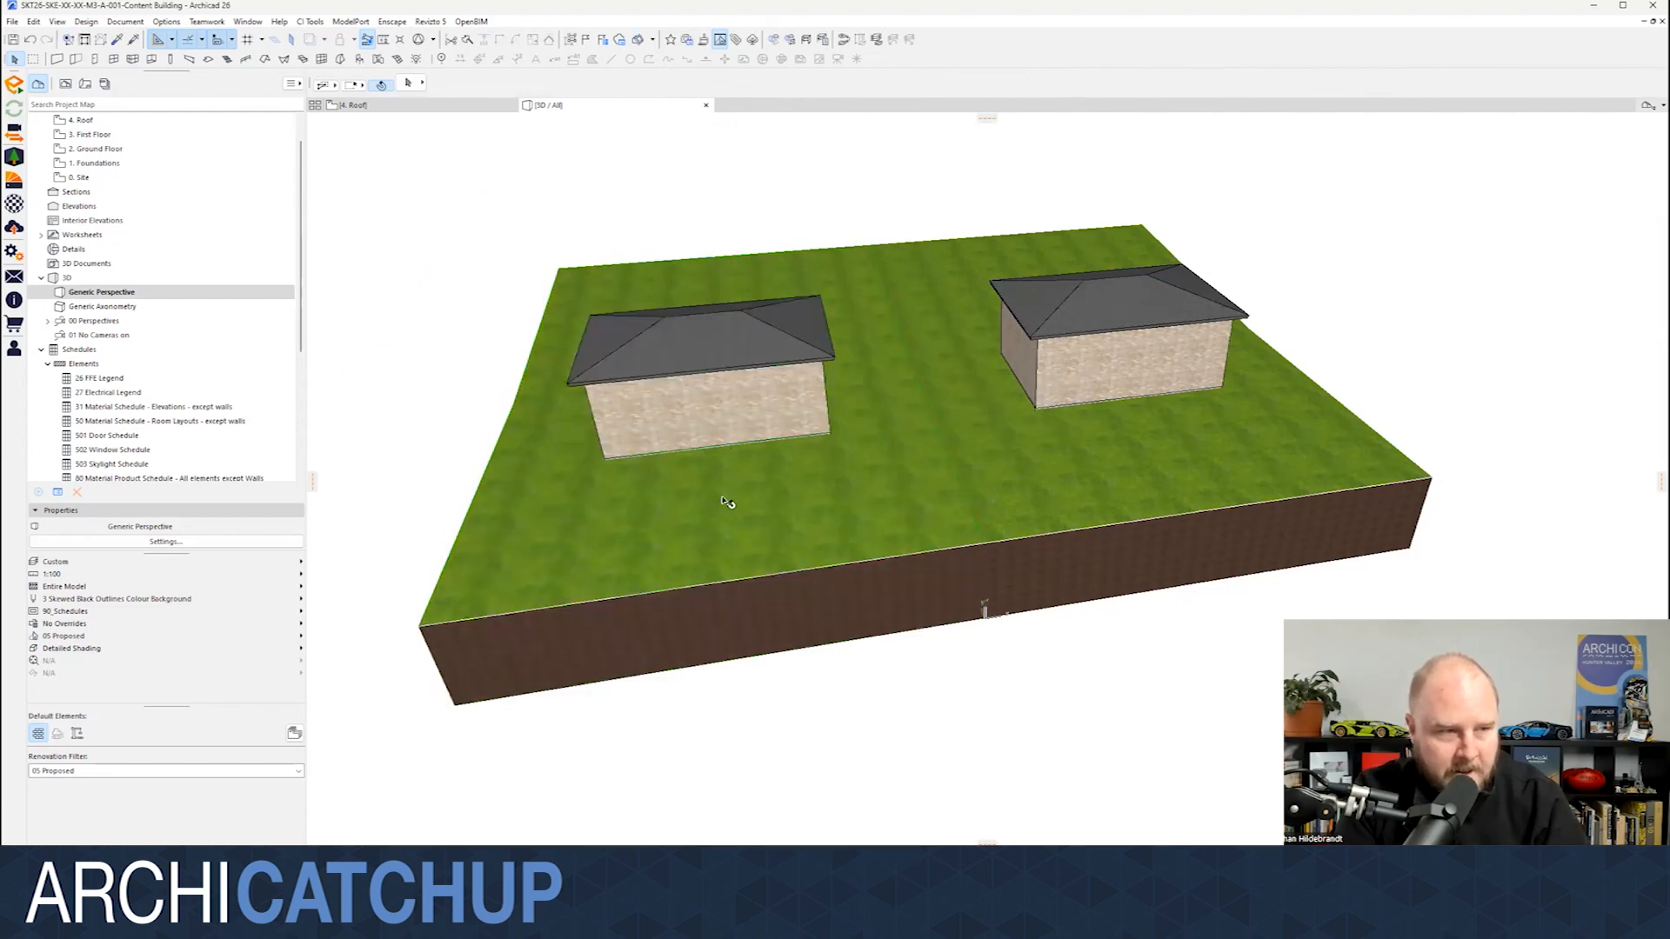
{"action": "scroll", "coordinate": [723, 489], "scroll_direction": "up", "scroll_amount": 3}
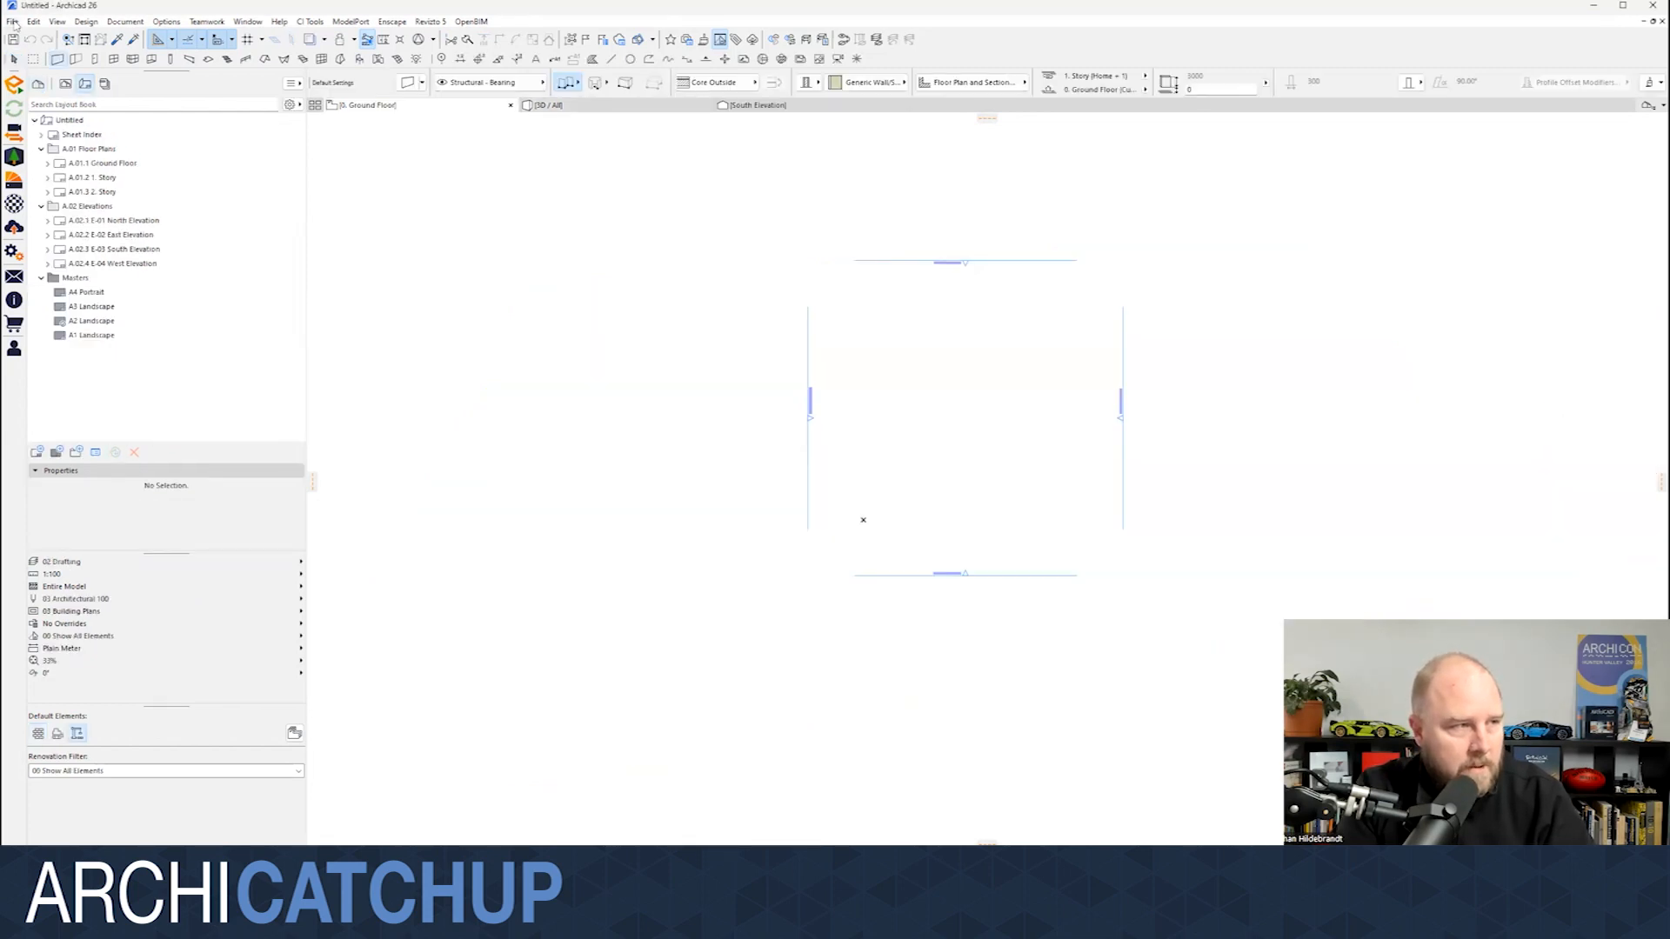
- Add GDL House.gsm from the ARCHICATCHUP folder to the untitled project's Embedded Library and reload the libraries
{"action": "left_click", "coordinate": [13, 22]}
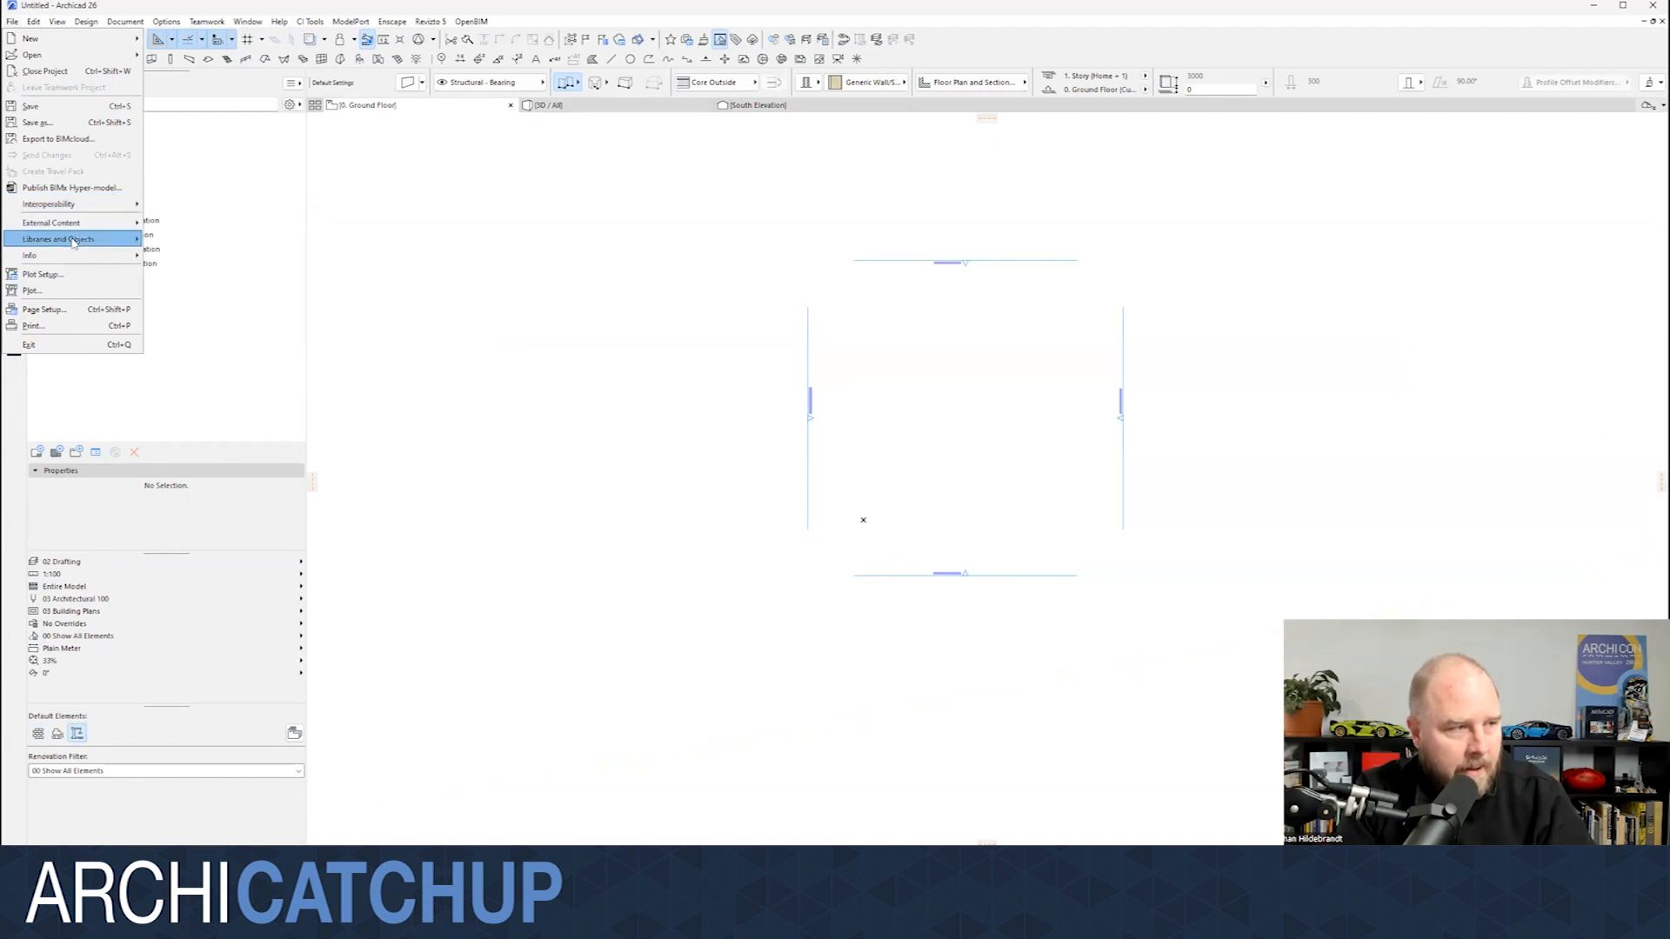
{"action": "mouse_move", "coordinate": [80, 243]}
{"action": "left_click", "coordinate": [187, 239]}
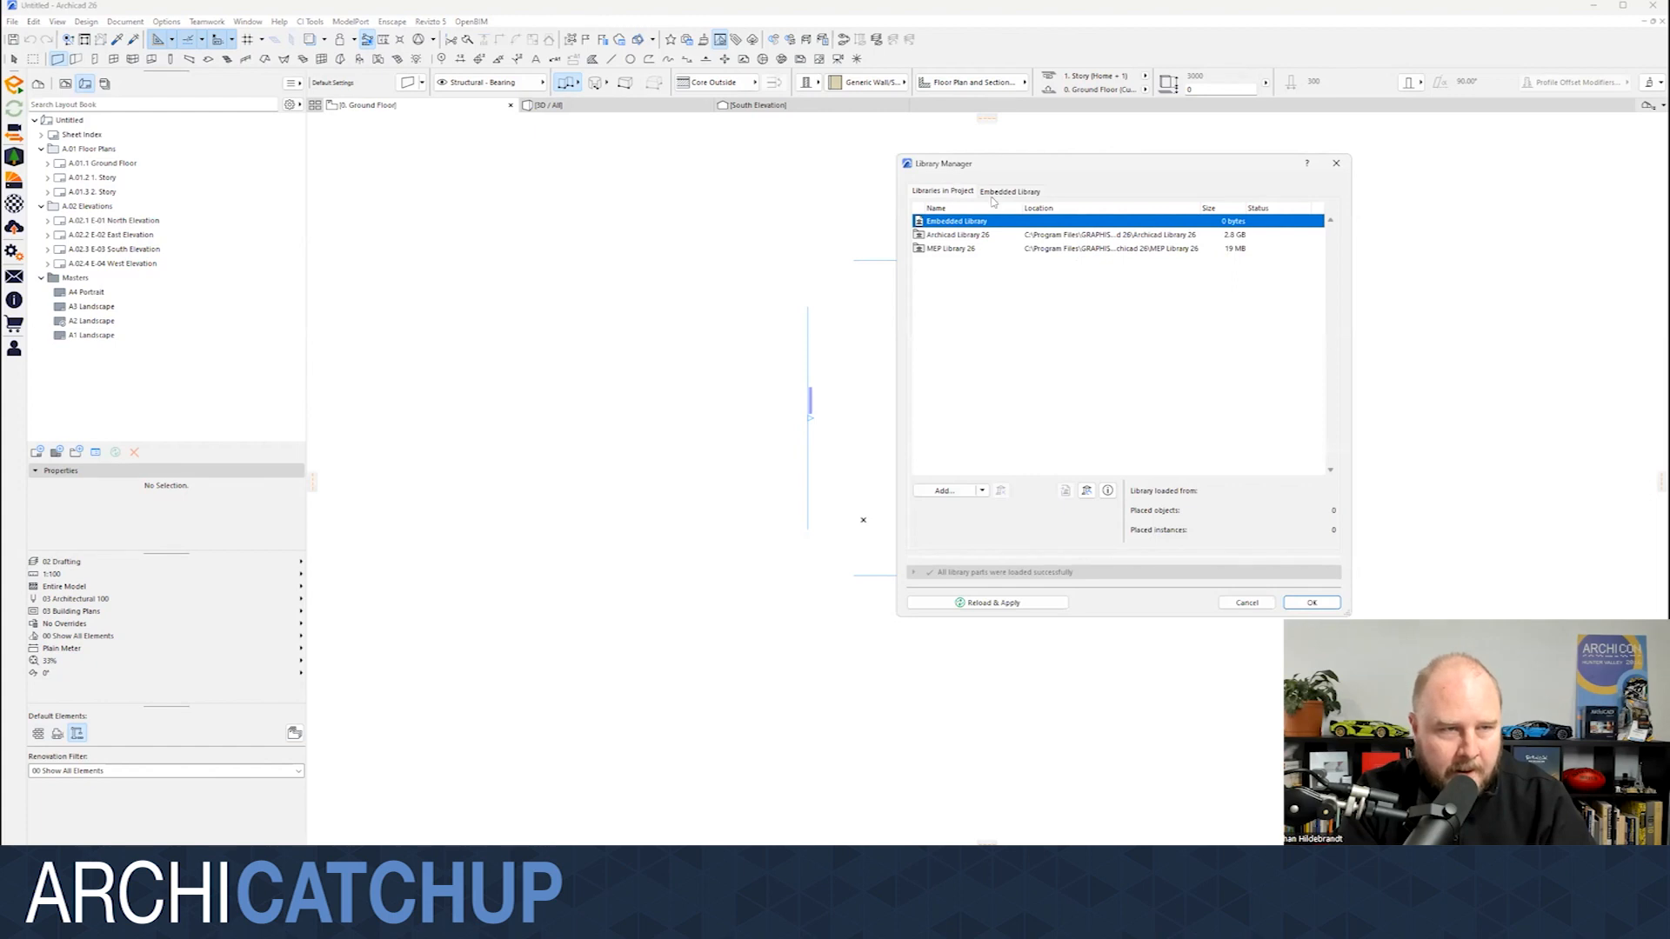
{"action": "left_click", "coordinate": [1002, 190]}
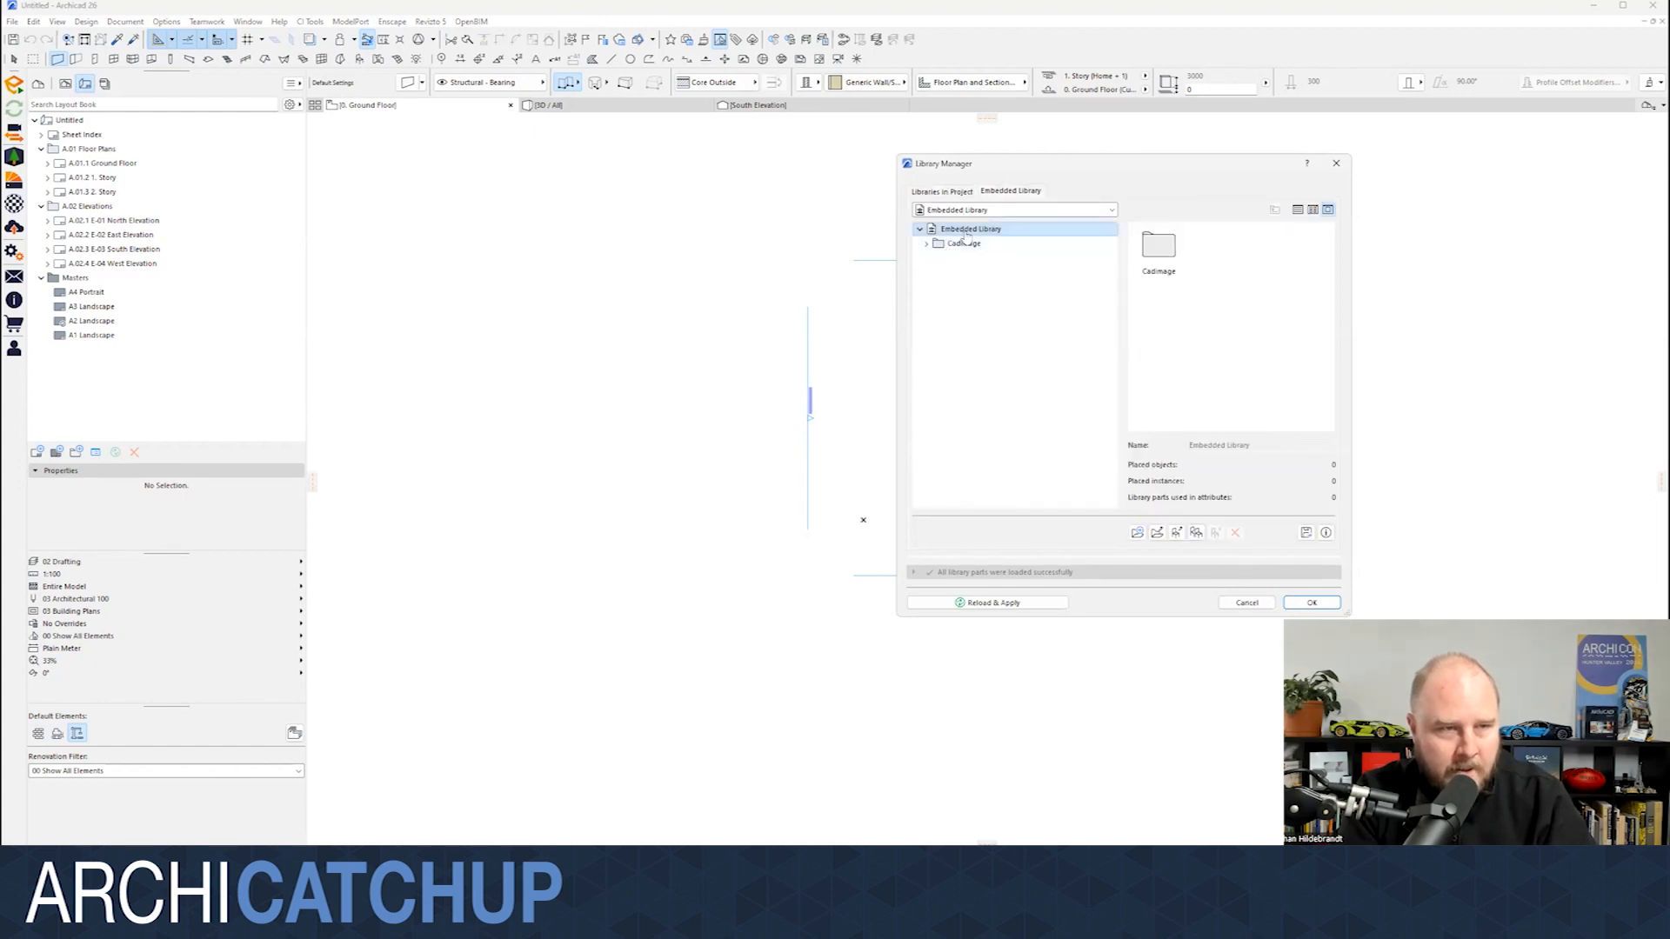
{"action": "left_click", "coordinate": [1177, 533]}
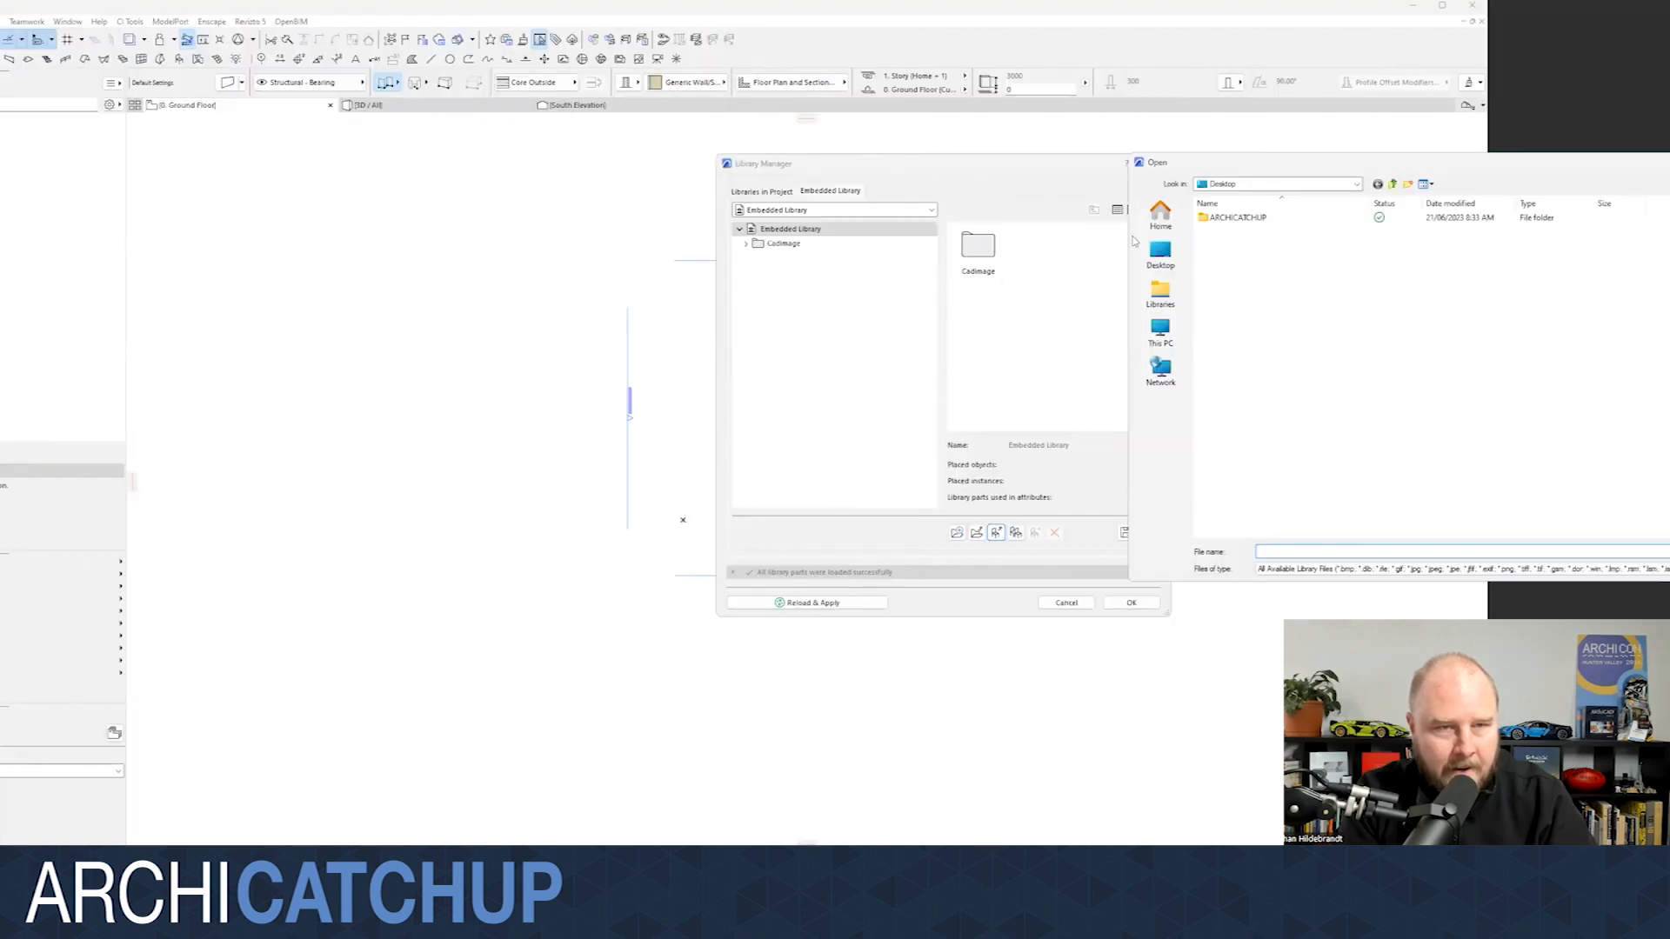
{"action": "left_click", "coordinate": [1230, 219]}
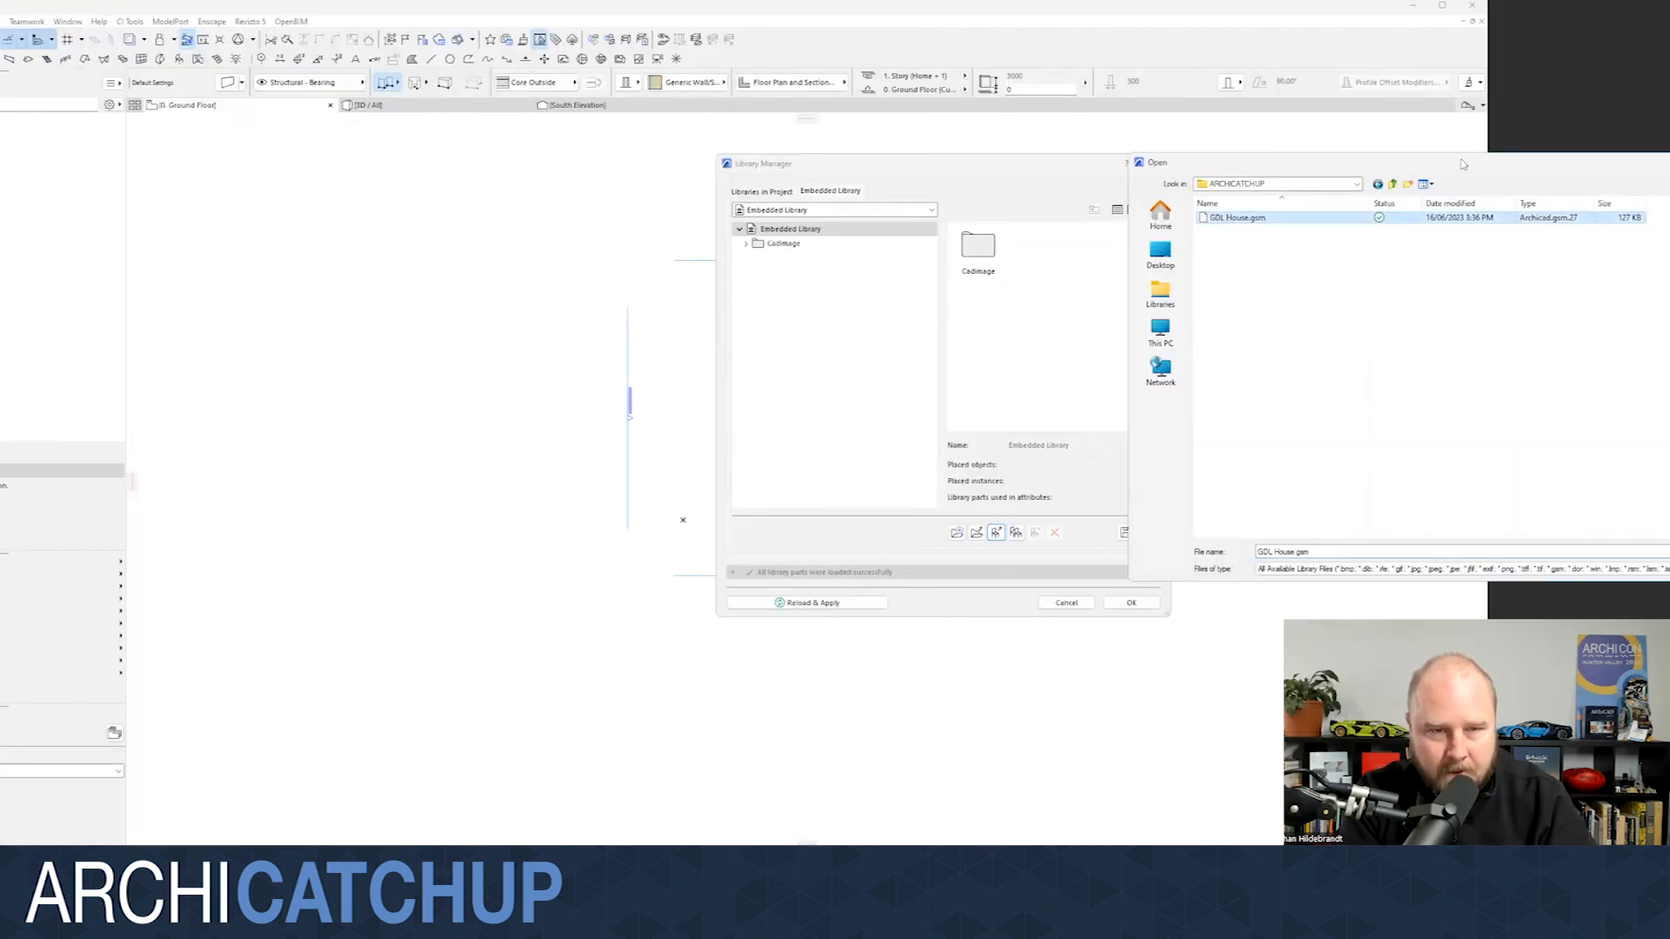
{"action": "left_click_drag", "start_coordinate": [1461, 164], "coordinate": [985, 154]}
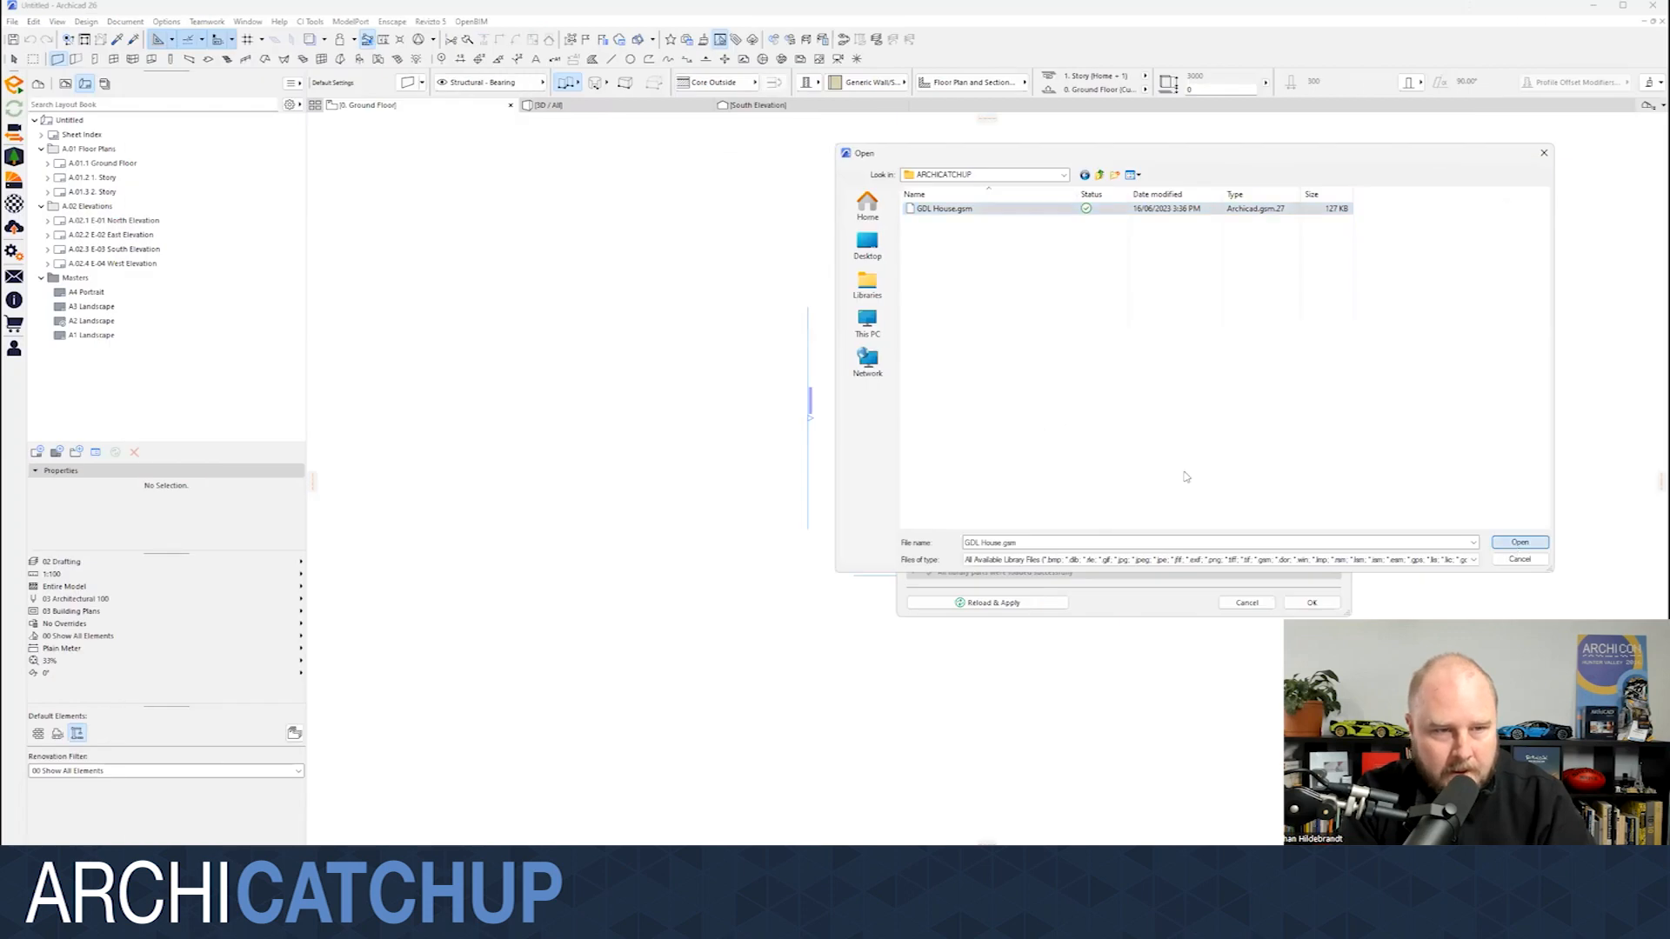
{"action": "key", "text": "Return"}
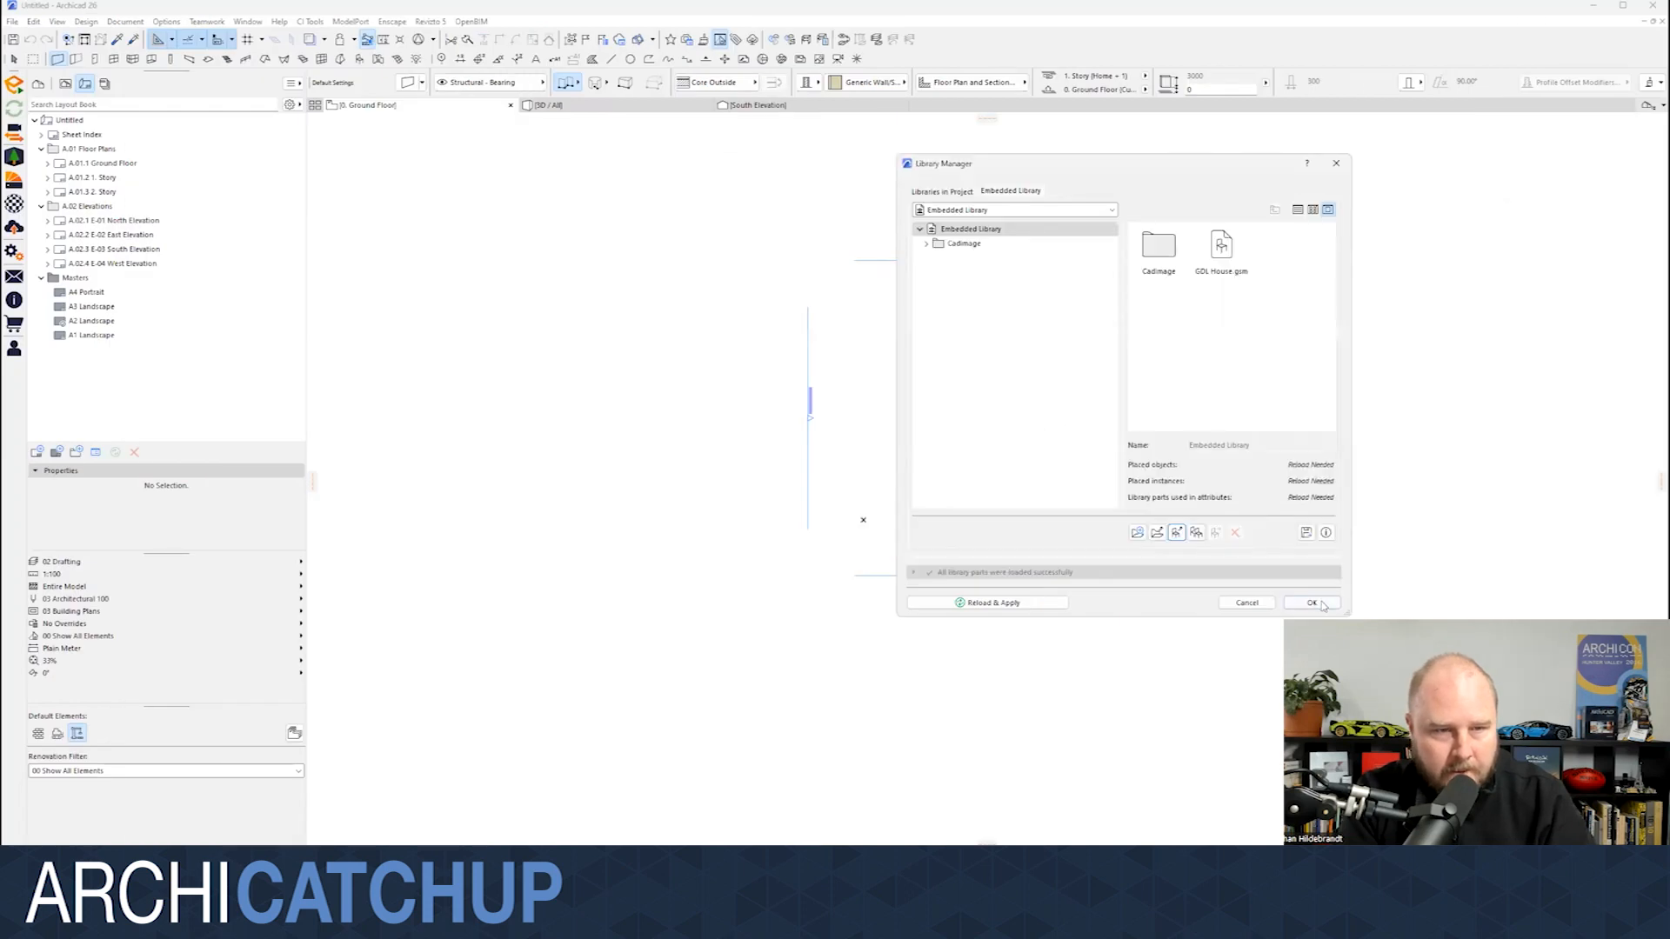
{"action": "left_click", "coordinate": [1018, 604]}
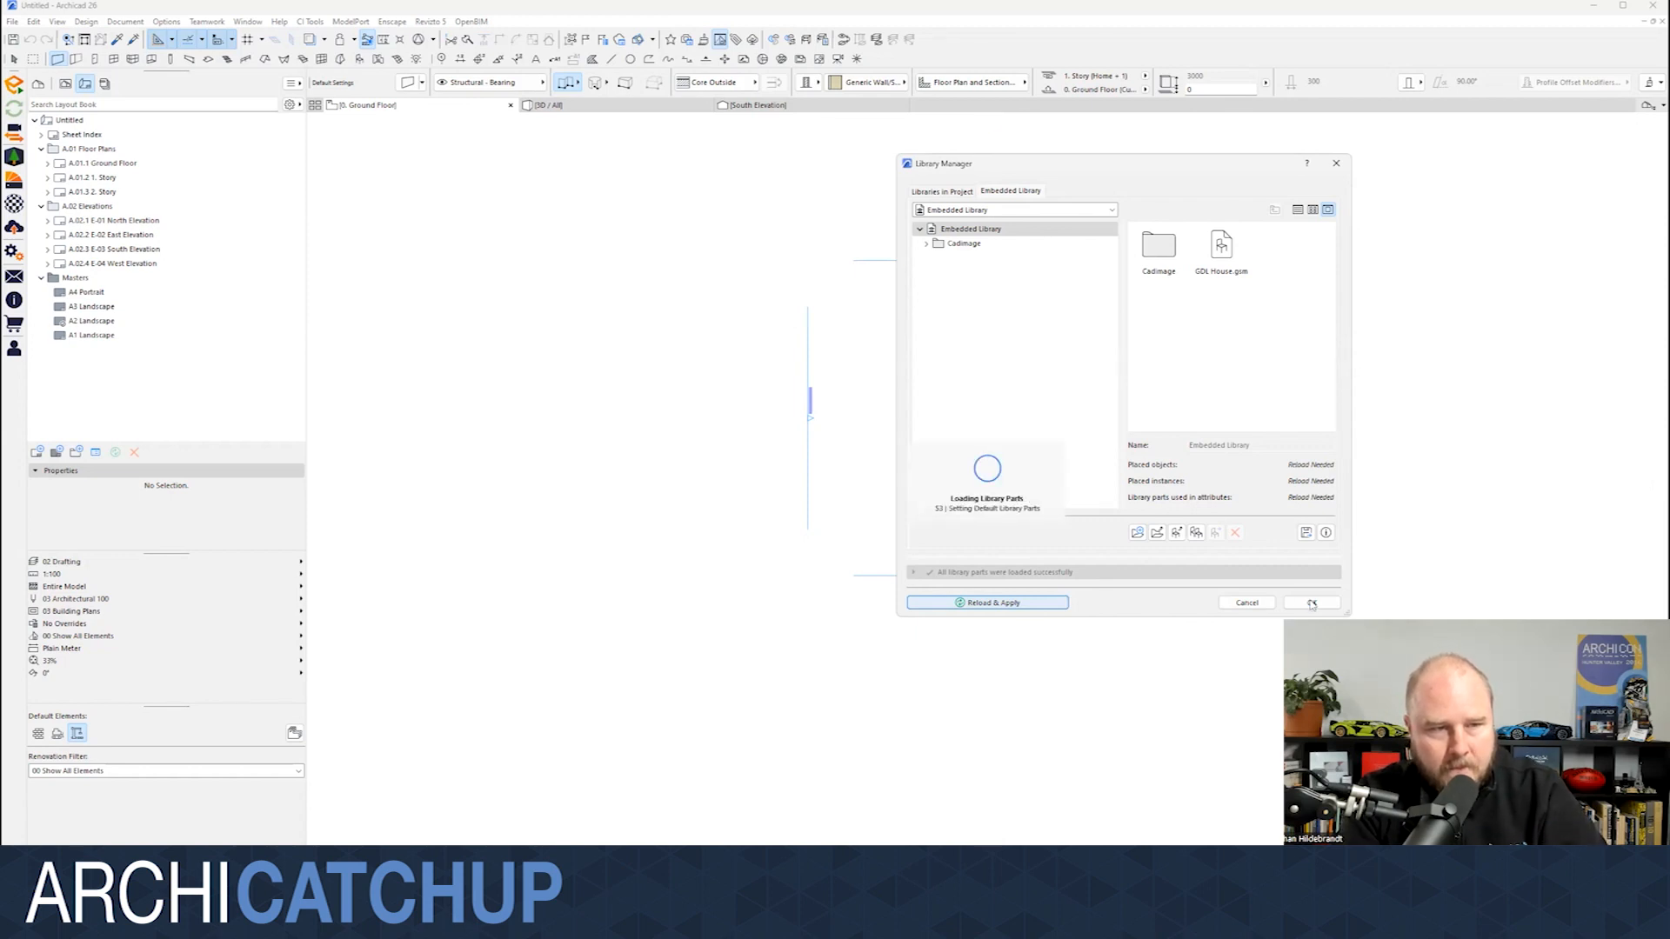
{"action": "left_click", "coordinate": [1312, 604]}
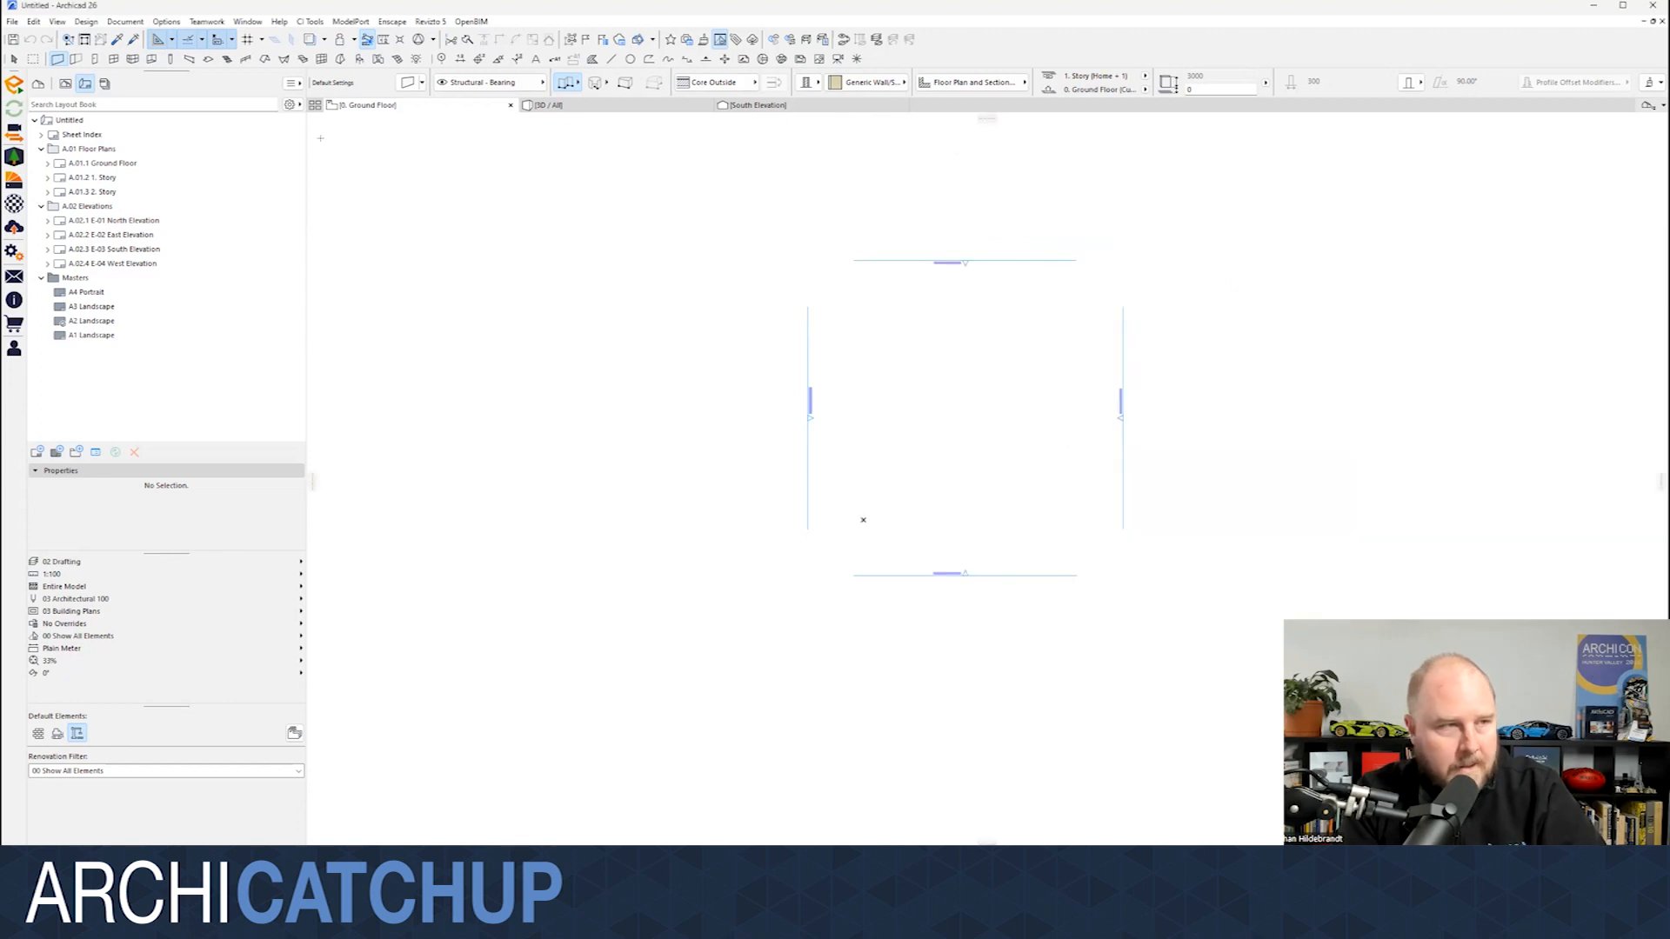
- Place the GDL House object from the Embedded Library on Archicad Layer, at the project origin of the Ground Floor plan
{"action": "left_click", "coordinate": [358, 59]}
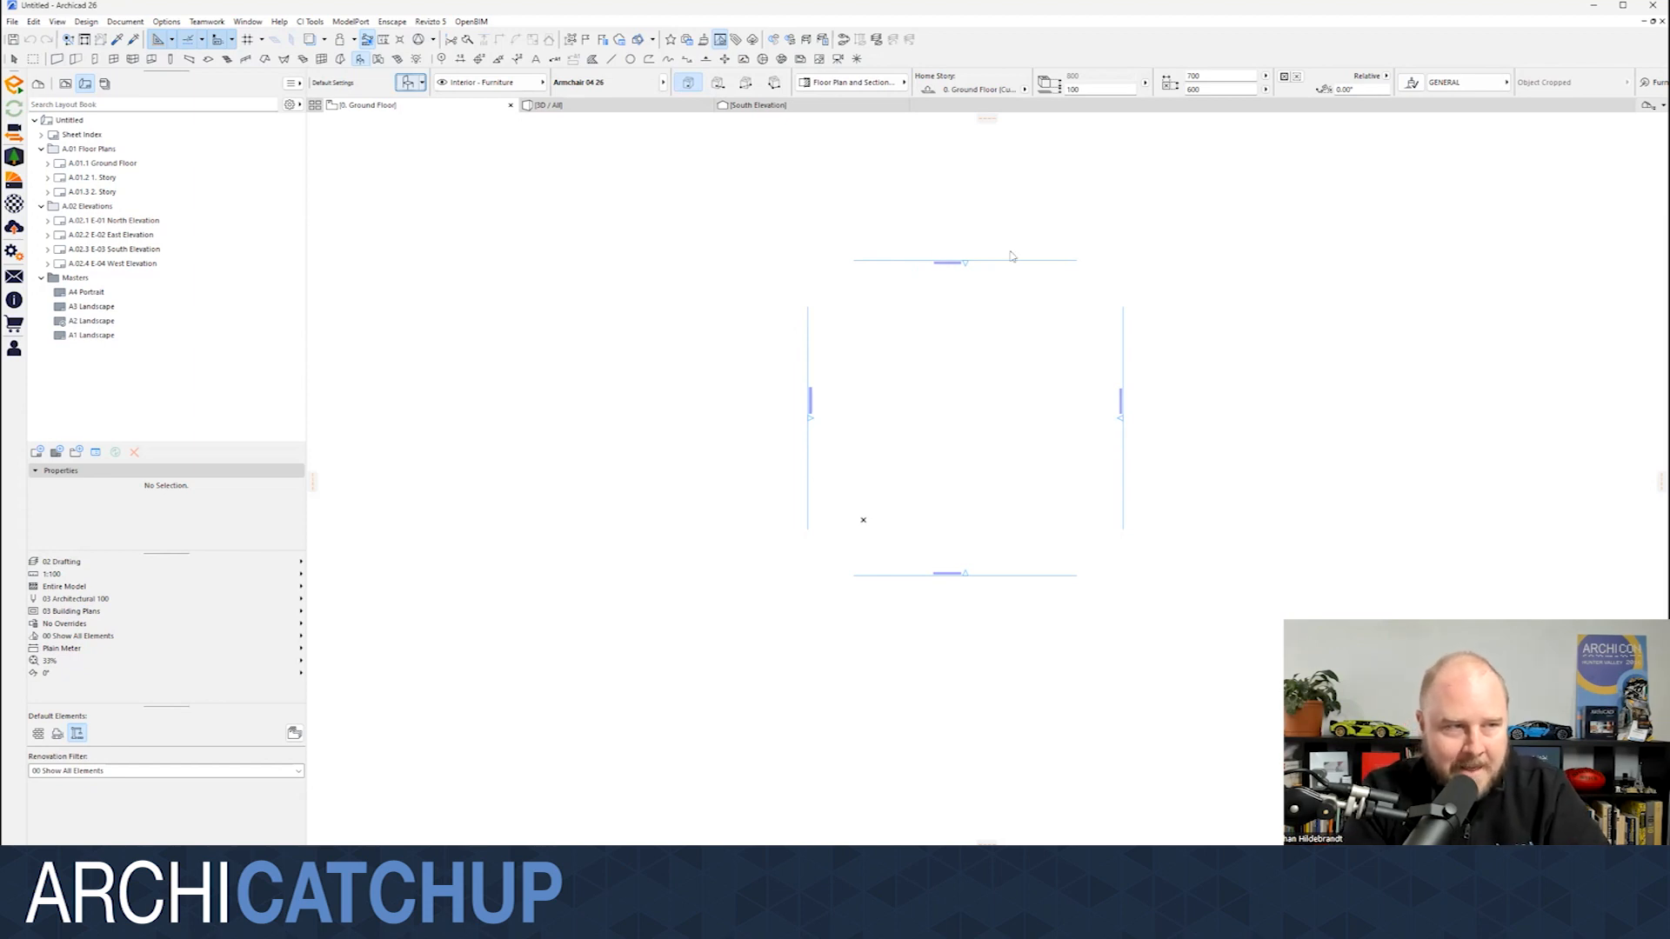
{"action": "key", "text": "ctrl+t"}
{"action": "left_click", "coordinate": [574, 53]}
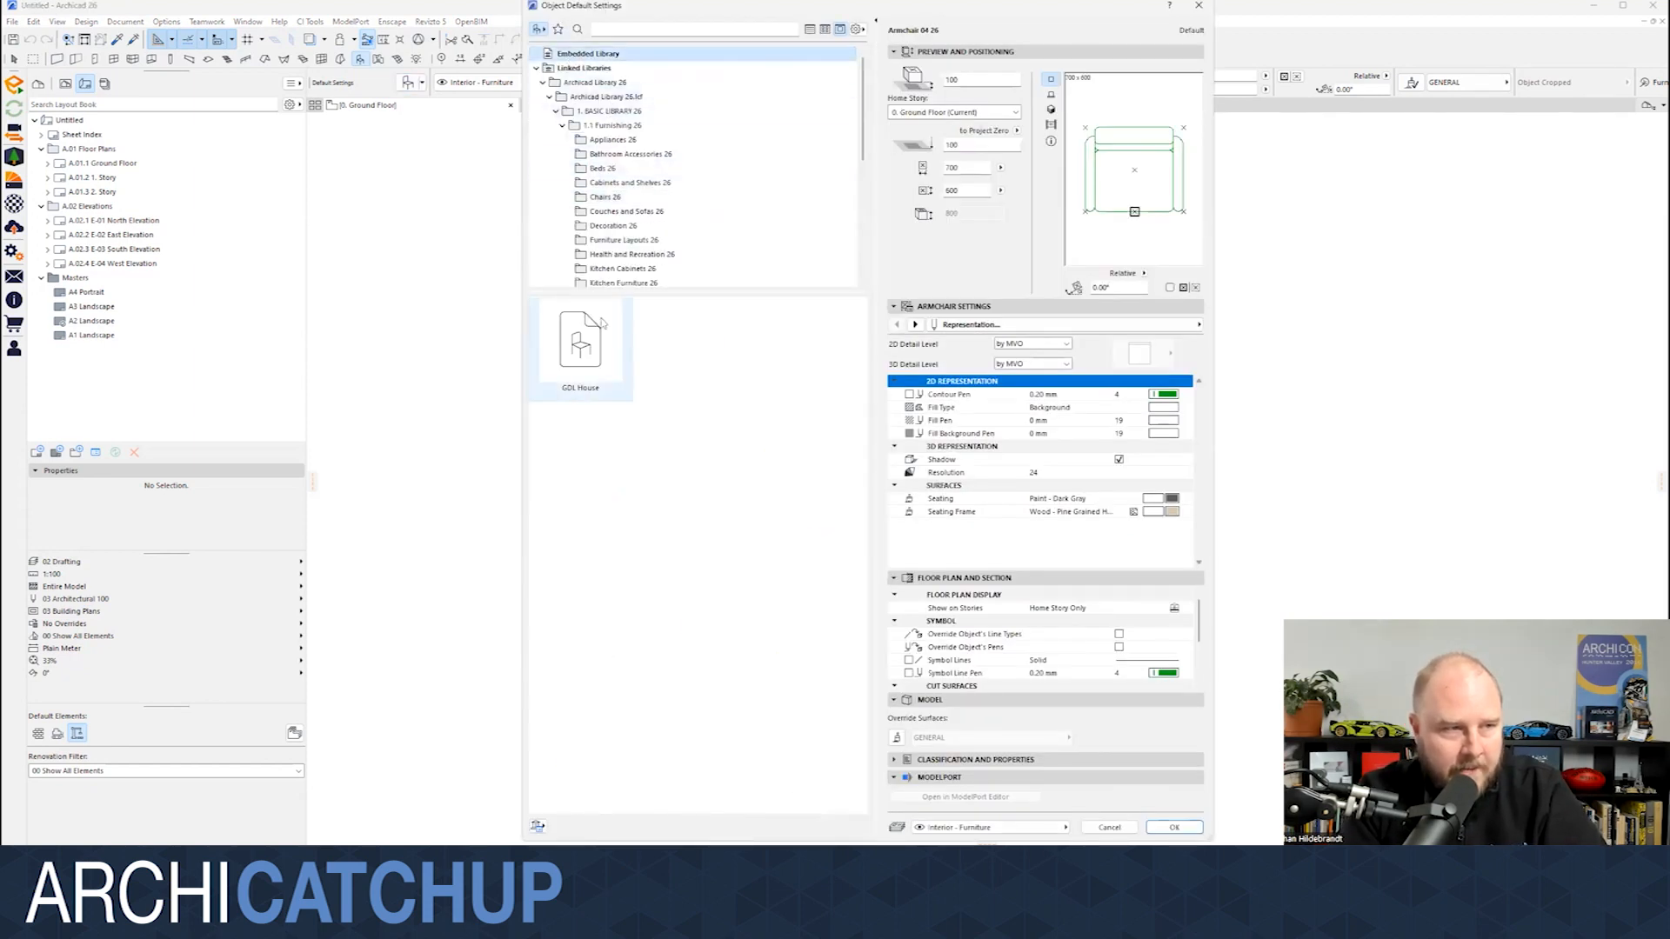
{"action": "left_click", "coordinate": [587, 352]}
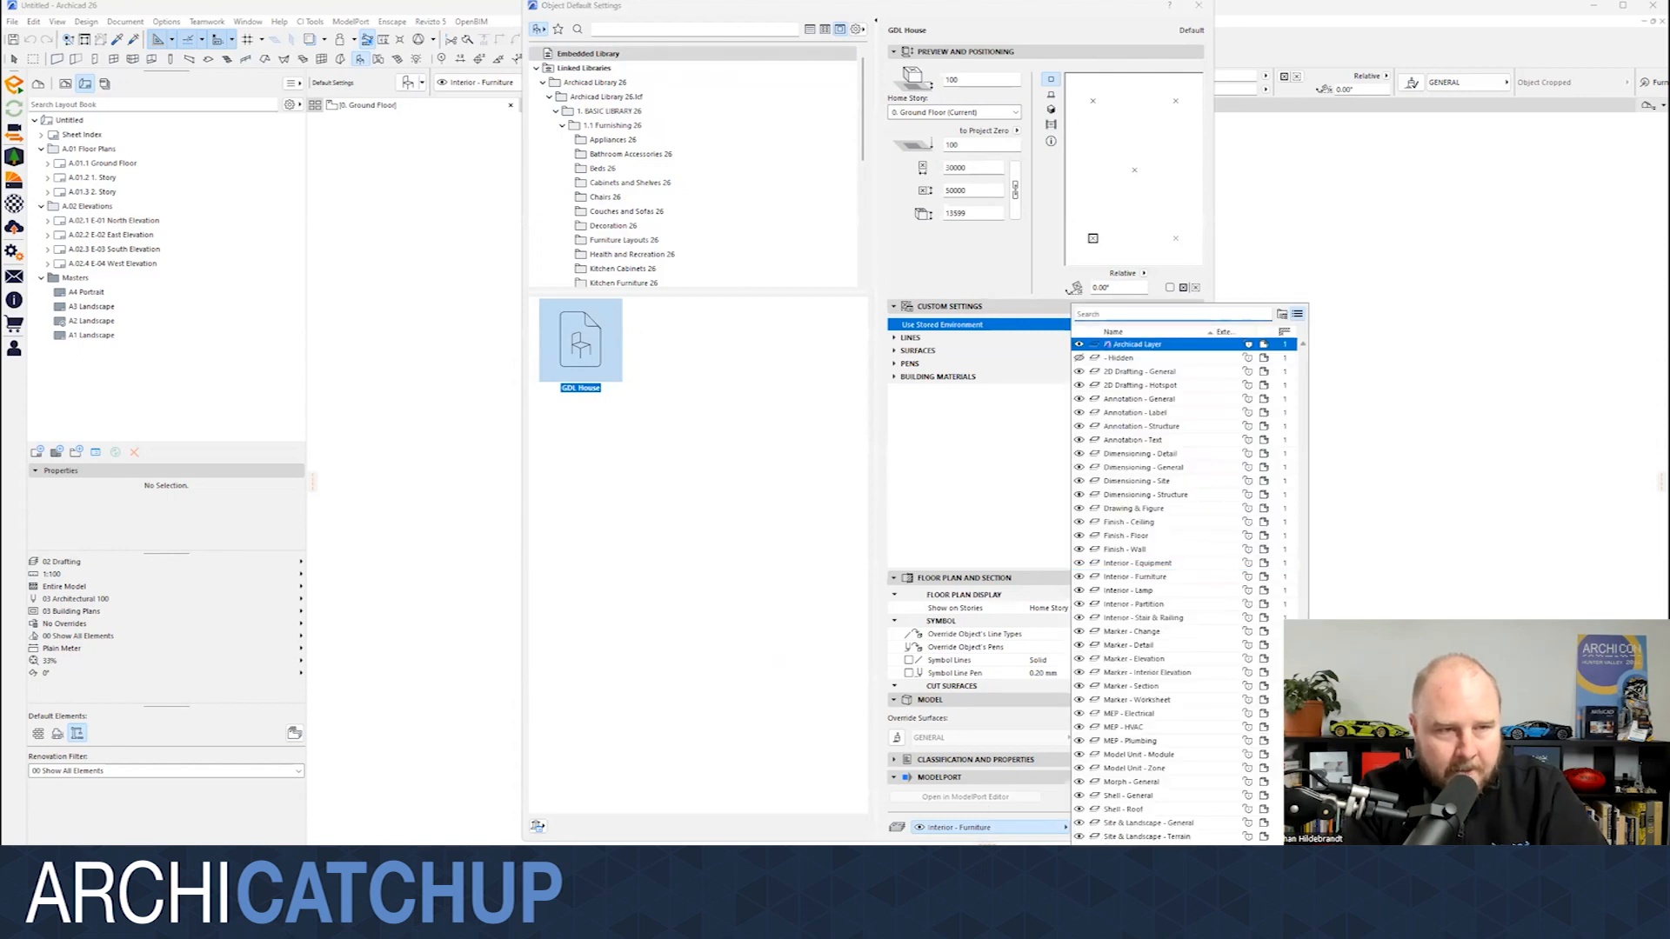
{"action": "left_click", "coordinate": [1135, 344]}
{"action": "left_click", "coordinate": [1167, 828]}
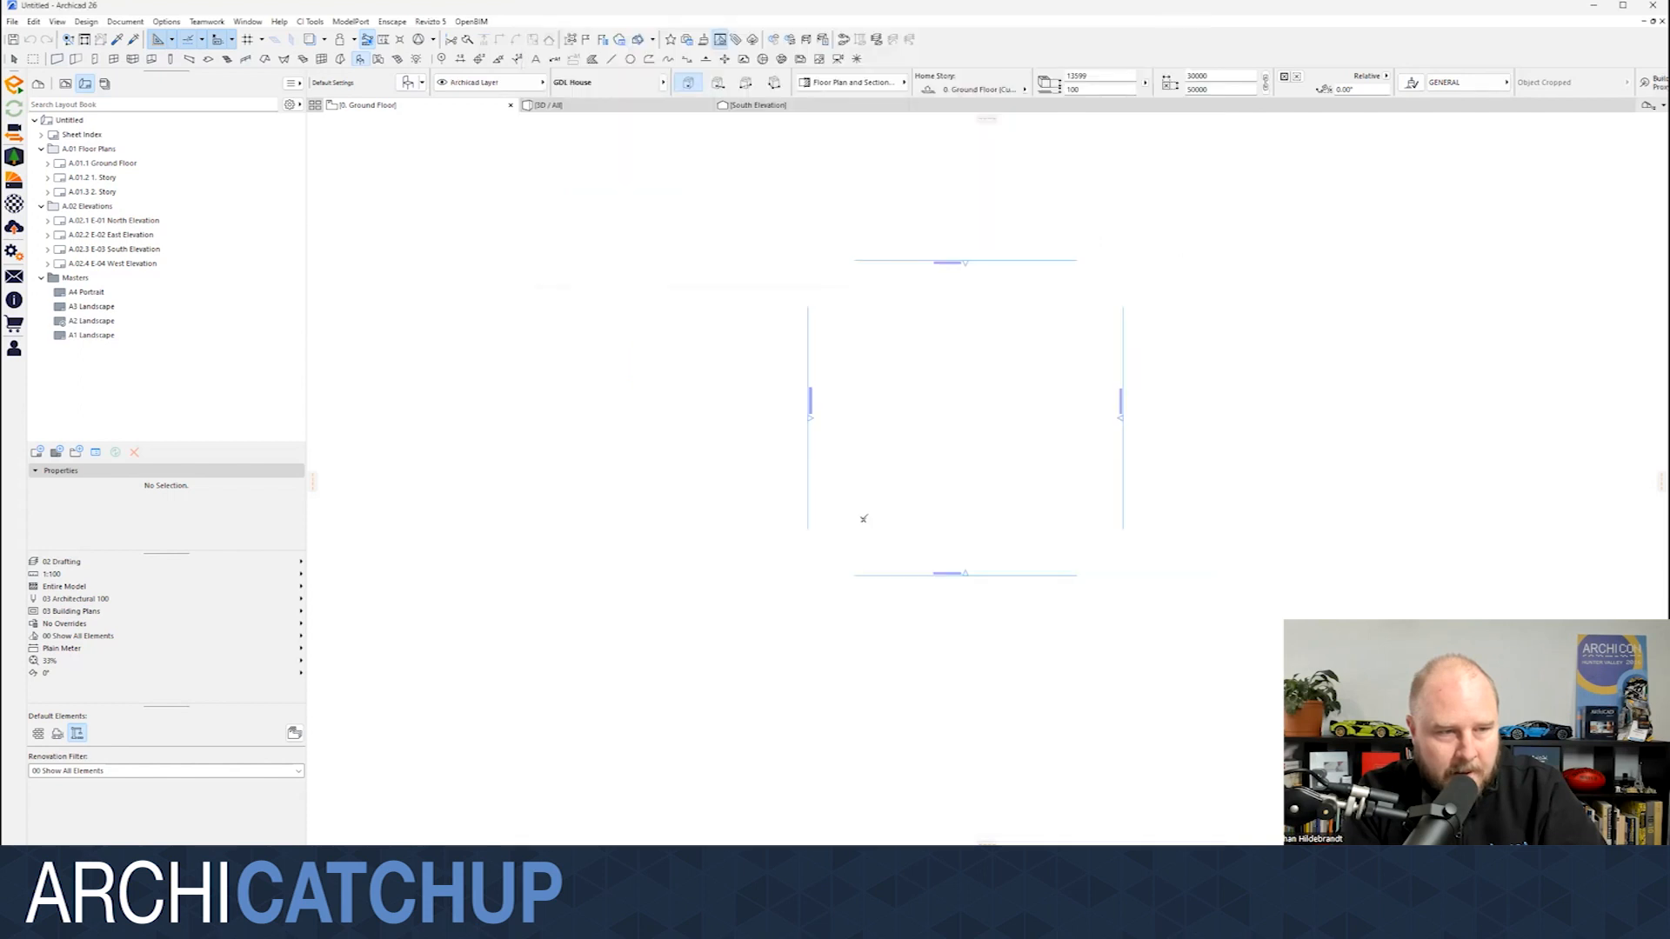
{"action": "scroll", "coordinate": [652, 163], "scroll_direction": "down", "scroll_amount": 1}
- Examine the surfaces of the placed GDL House object and its terrain in the 3D view
{"action": "key", "text": "F3"}
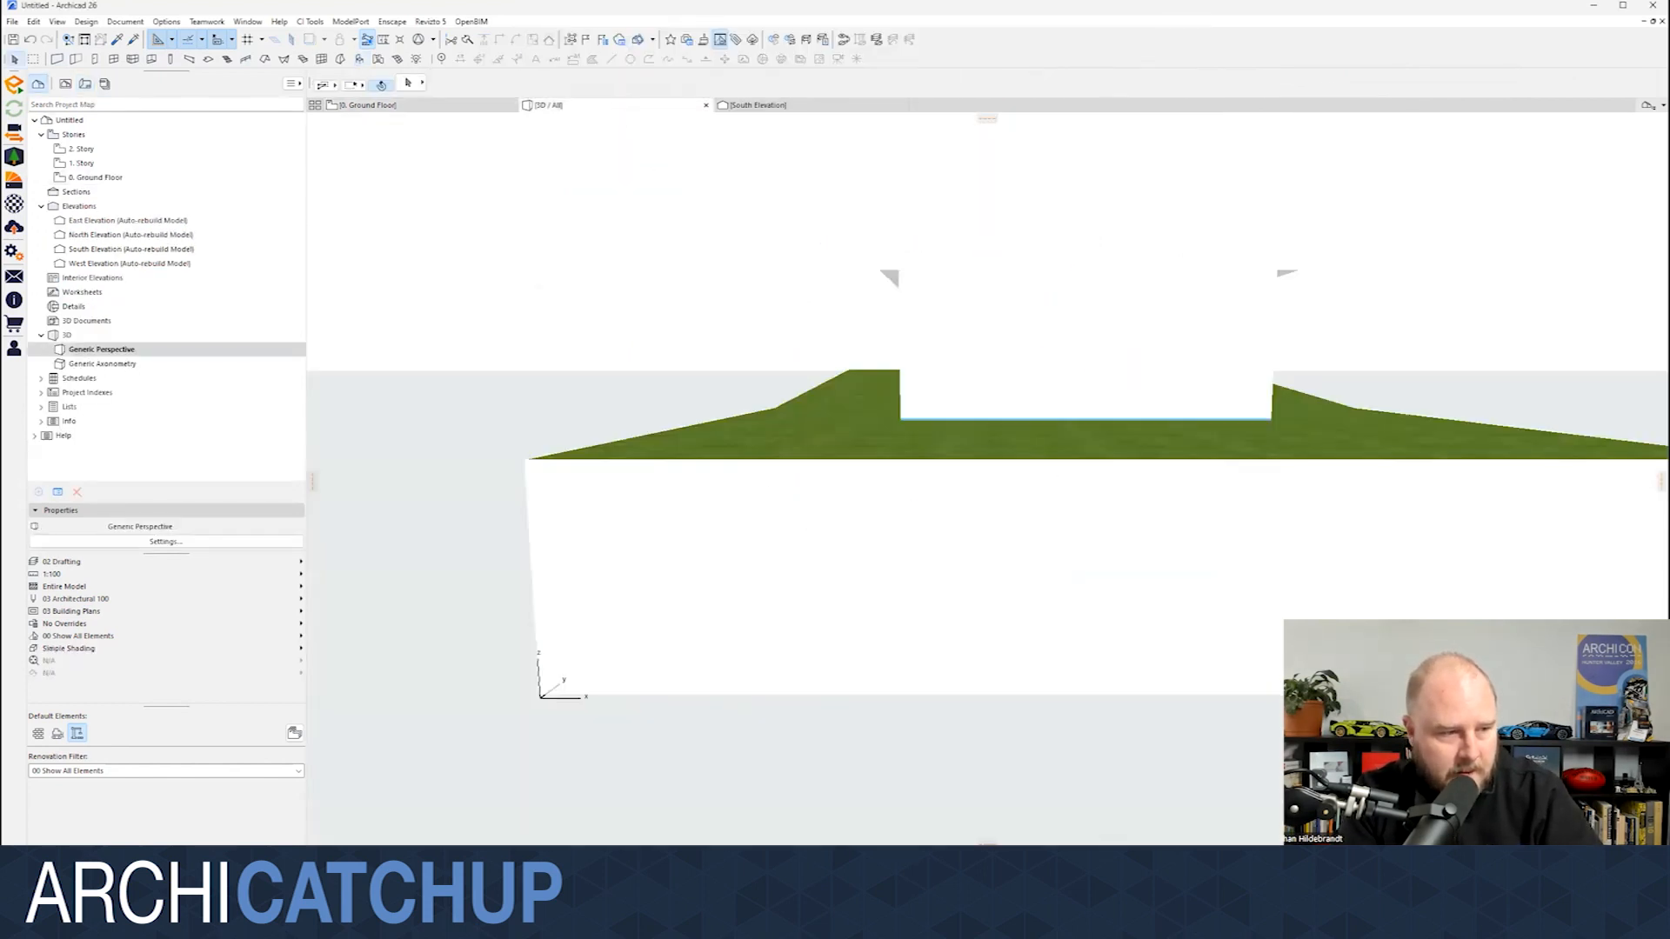
{"action": "left_click_drag", "start_coordinate": [854, 544], "coordinate": [996, 485]}
{"action": "key", "text": "ctrl+a"}
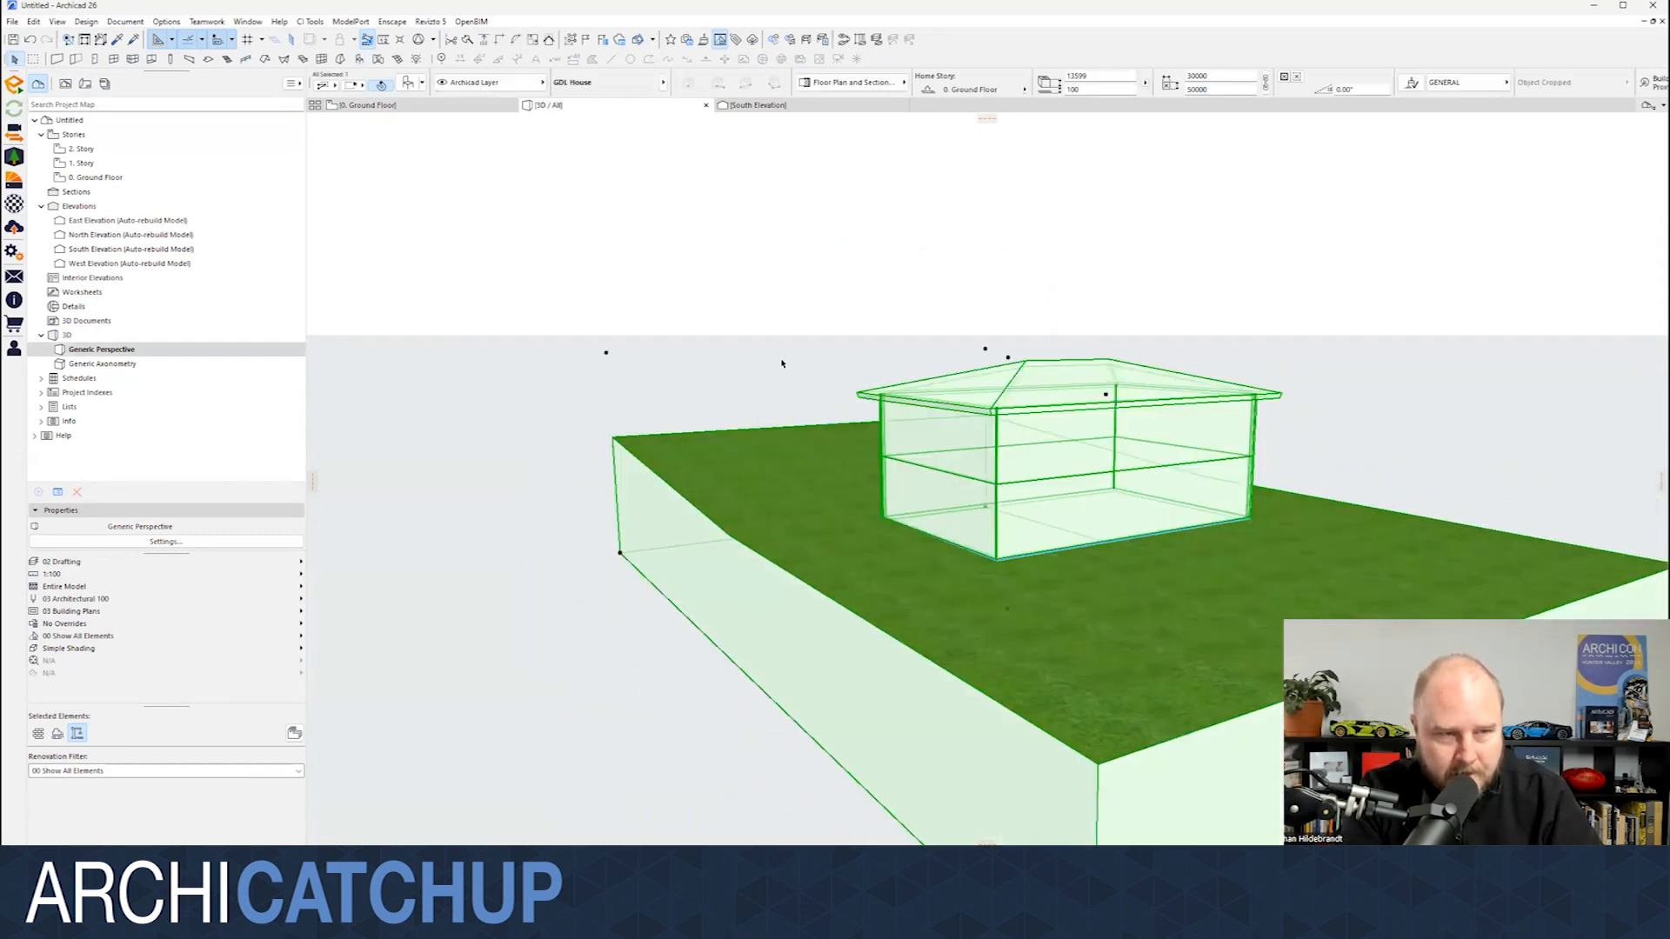
{"action": "key", "text": "Escape"}
{"action": "left_click_drag", "start_coordinate": [943, 436], "coordinate": [973, 487]}
{"action": "scroll", "coordinate": [1015, 558], "scroll_direction": "up", "scroll_amount": 8}
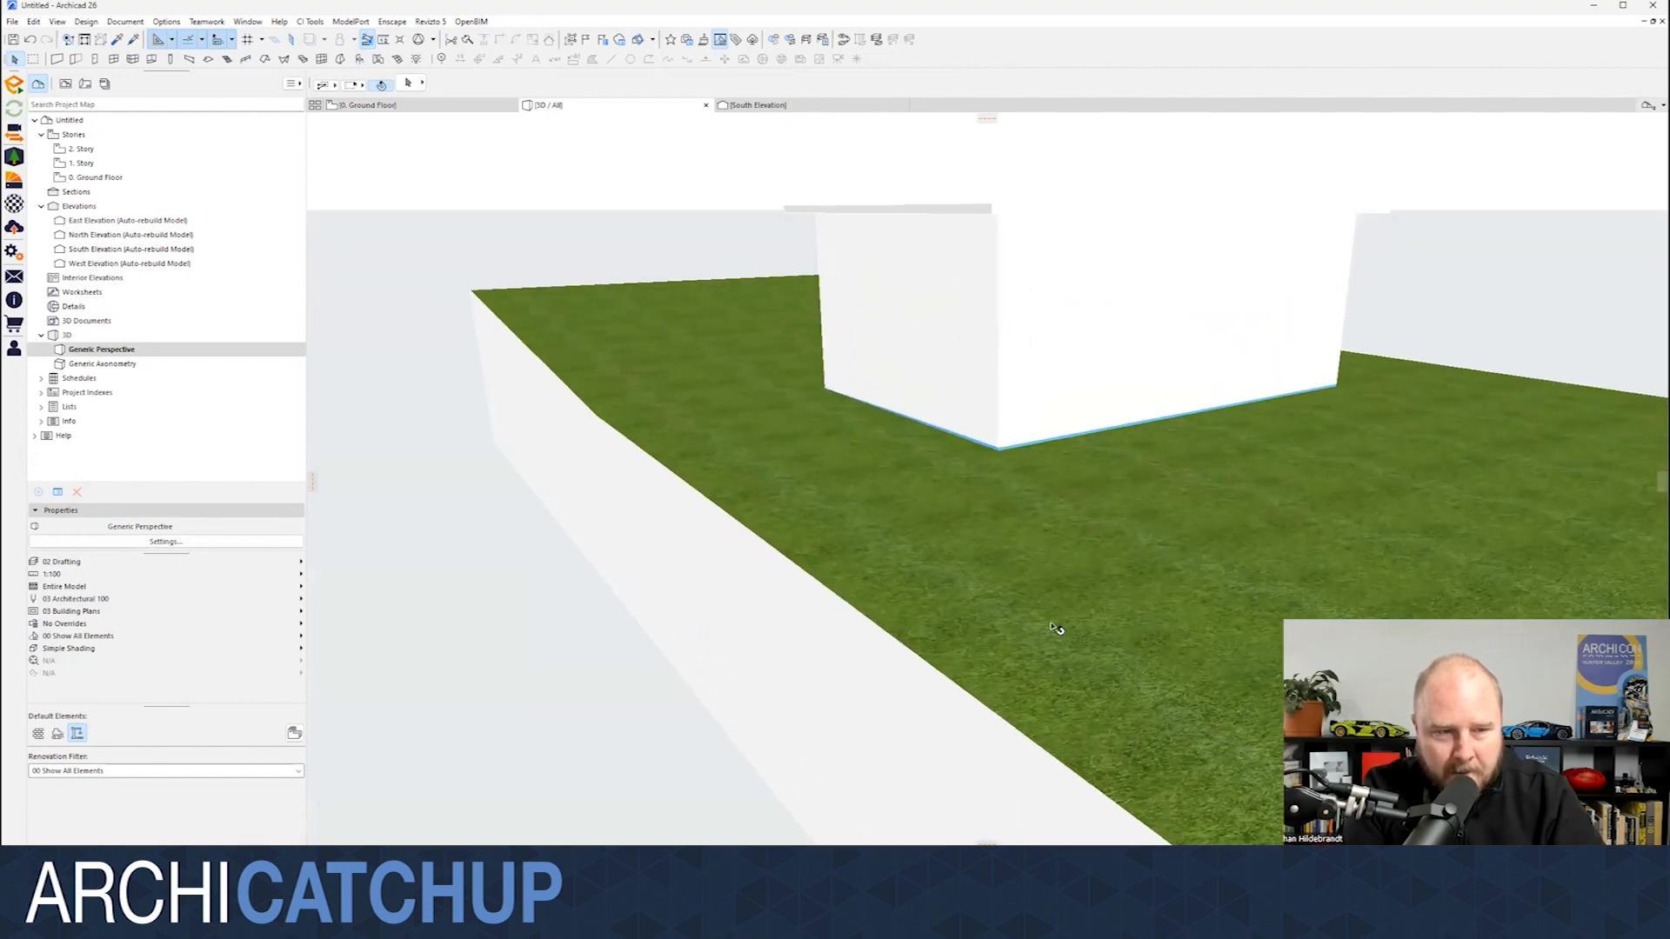
{"action": "scroll", "coordinate": [958, 477], "scroll_direction": "down", "scroll_amount": 5}
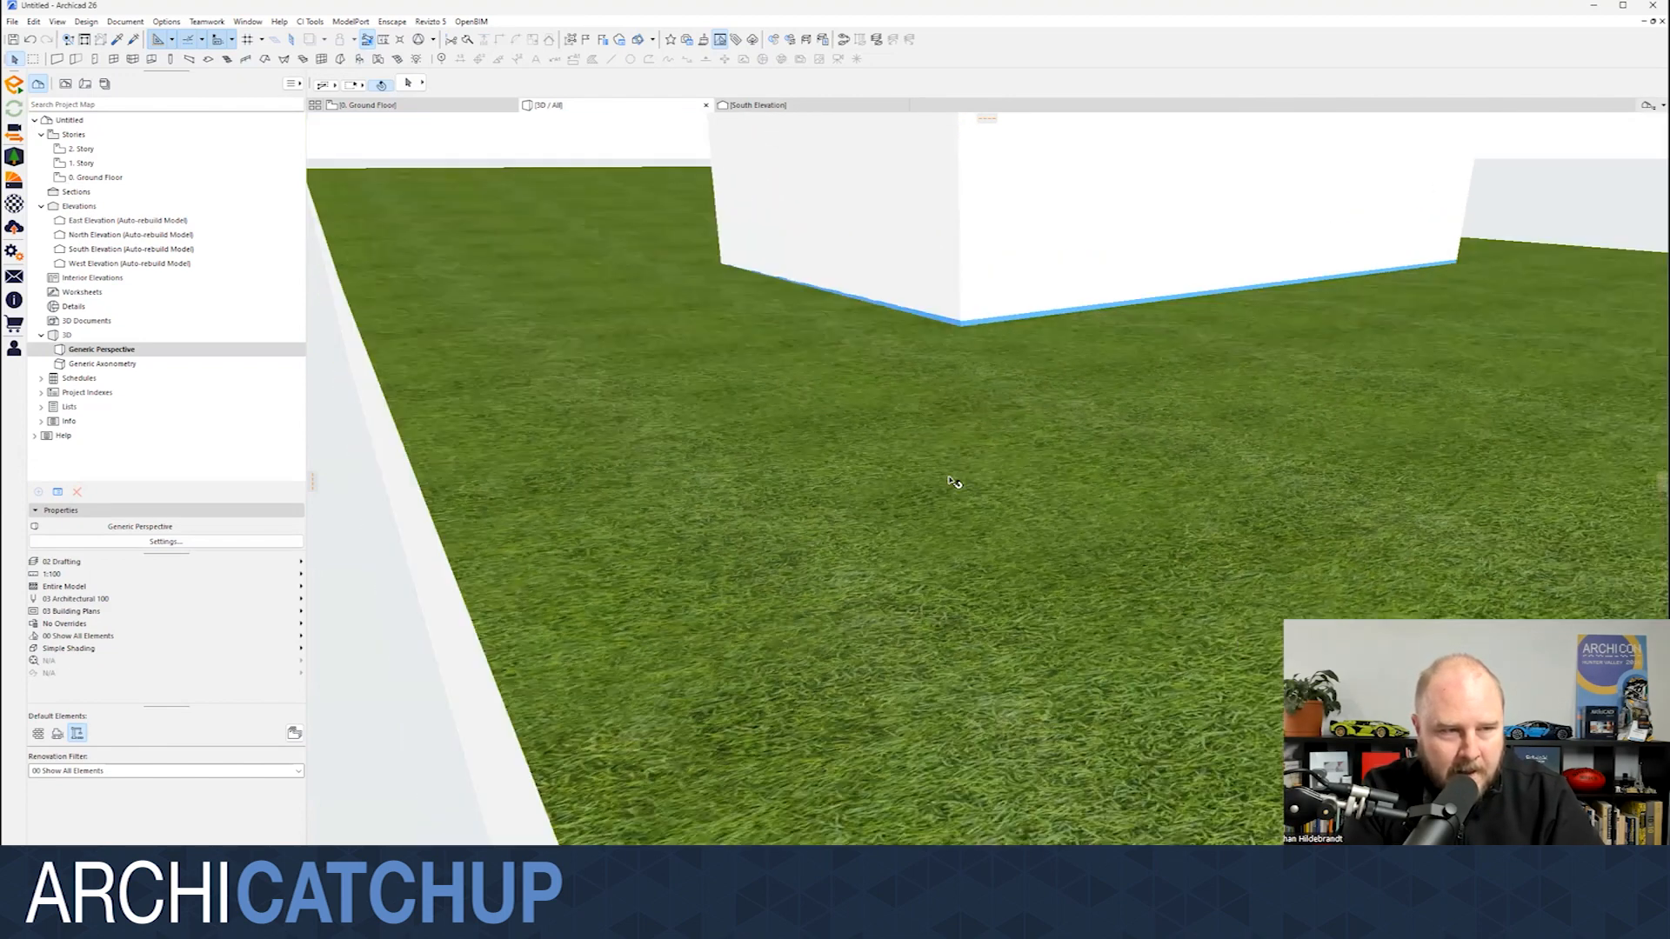
{"action": "scroll", "coordinate": [951, 397], "scroll_direction": "down", "scroll_amount": 4}
- Examine the GDL House object's building material parameters and the replacement choices for Building Material 1, without applying any
{"action": "key", "text": "ctrl+a"}
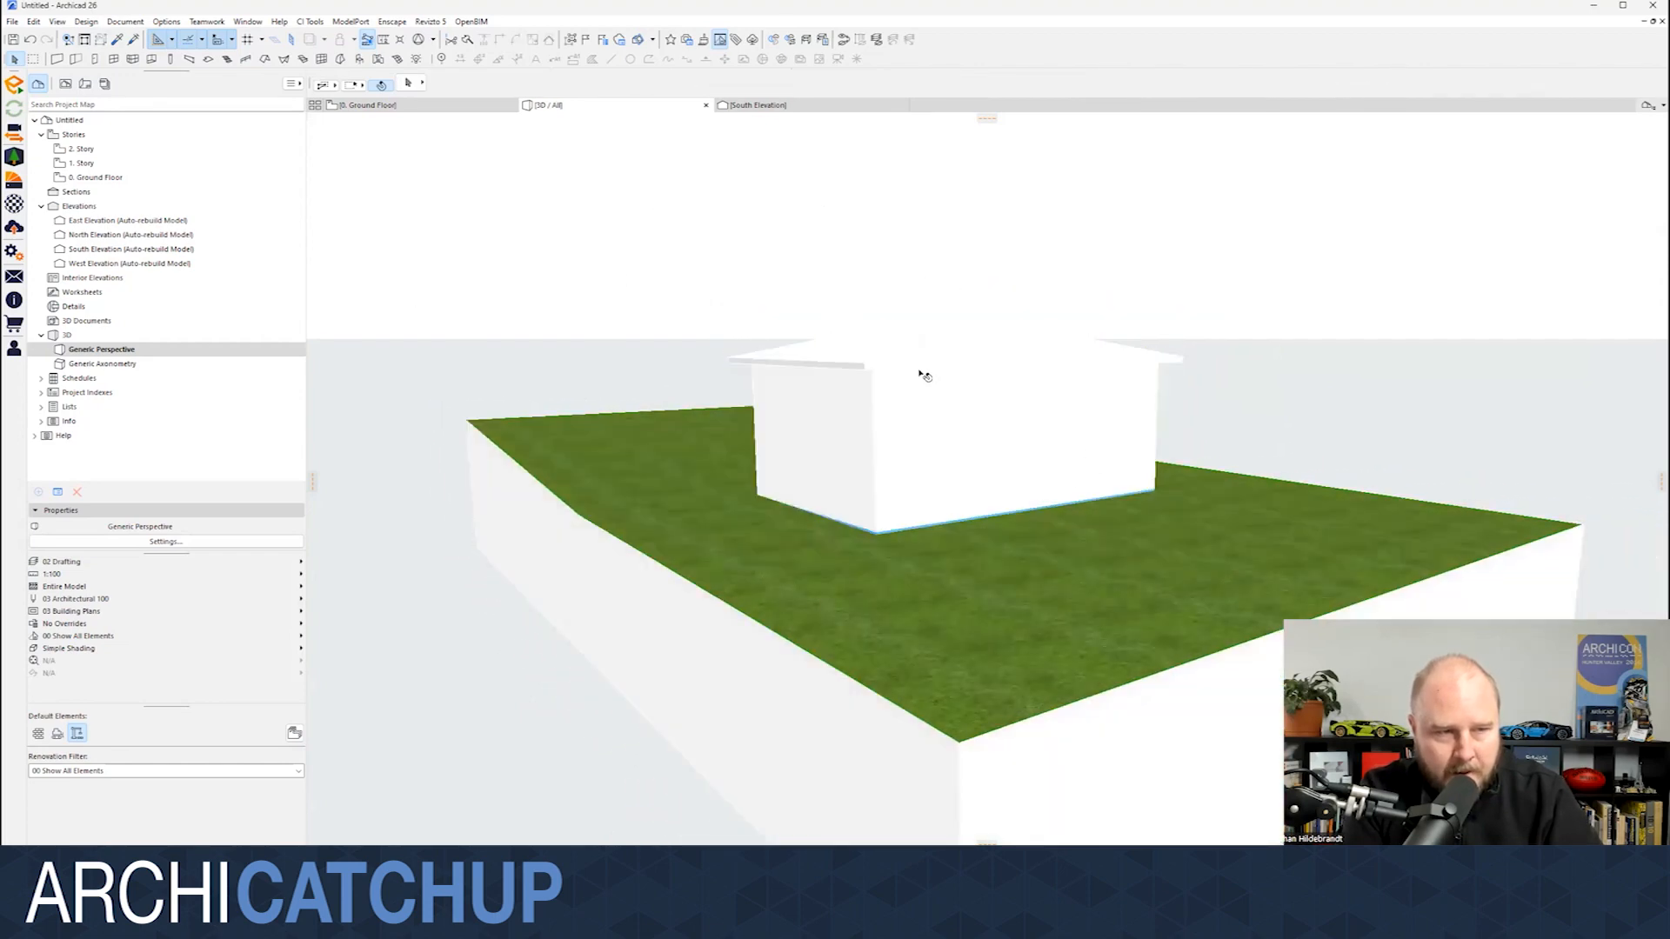
{"action": "left_click", "coordinate": [876, 477]}
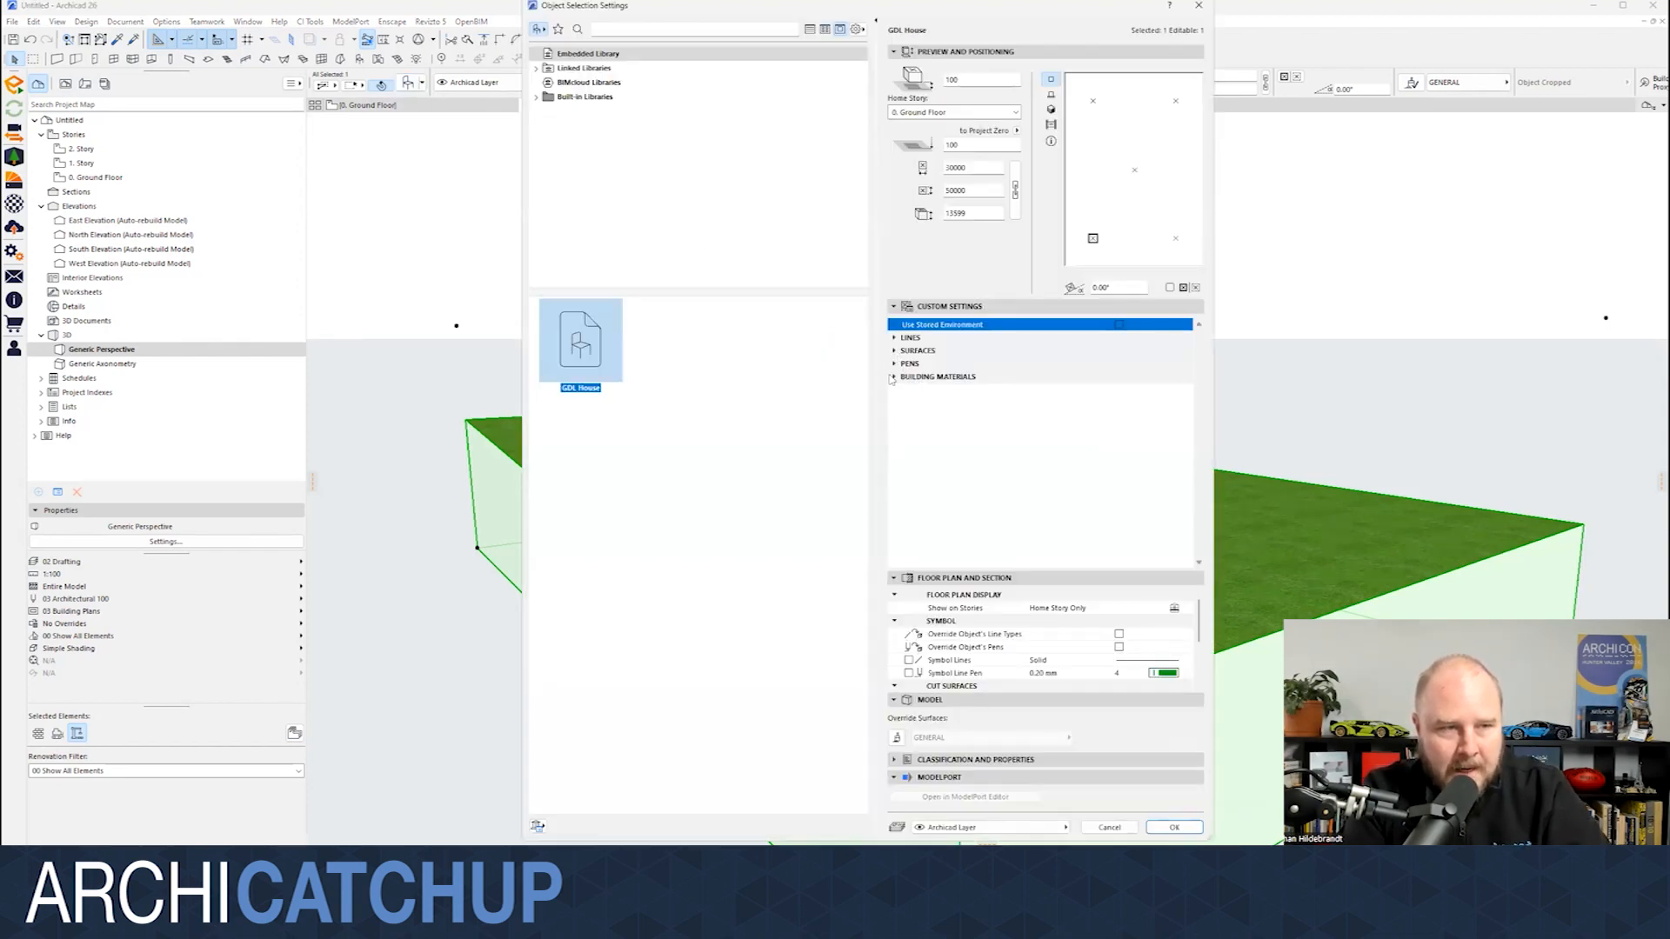
{"action": "left_click", "coordinate": [895, 377]}
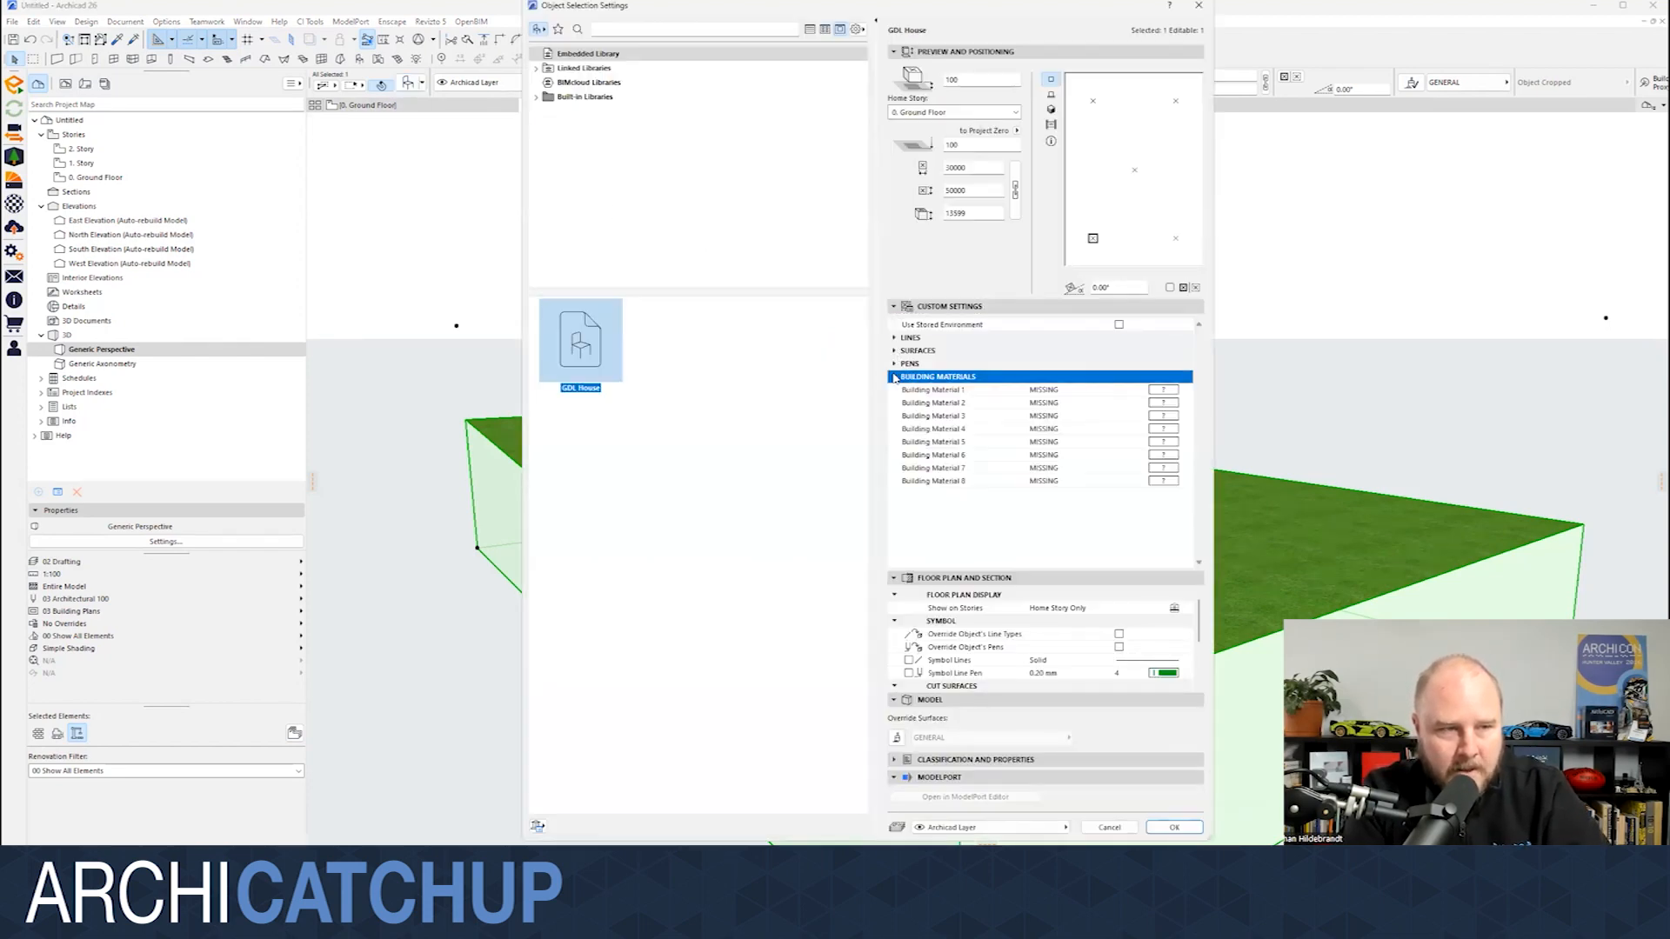
{"action": "left_click", "coordinate": [1083, 392]}
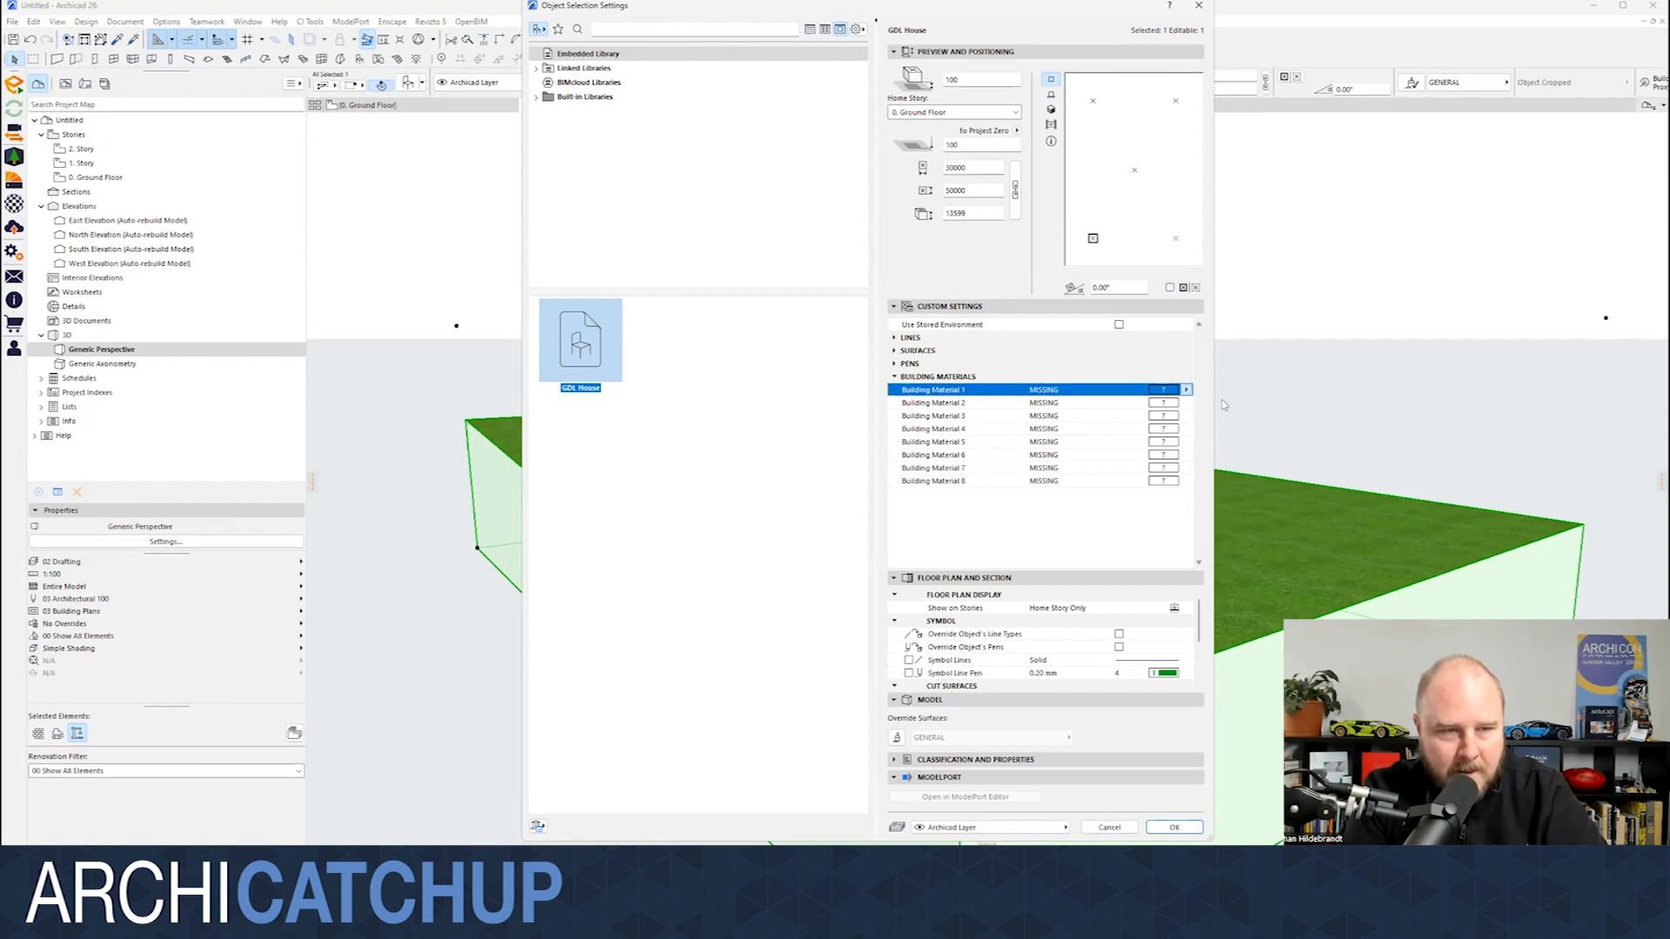
{"action": "left_click", "coordinate": [1186, 390]}
{"action": "left_click", "coordinate": [1217, 456]}
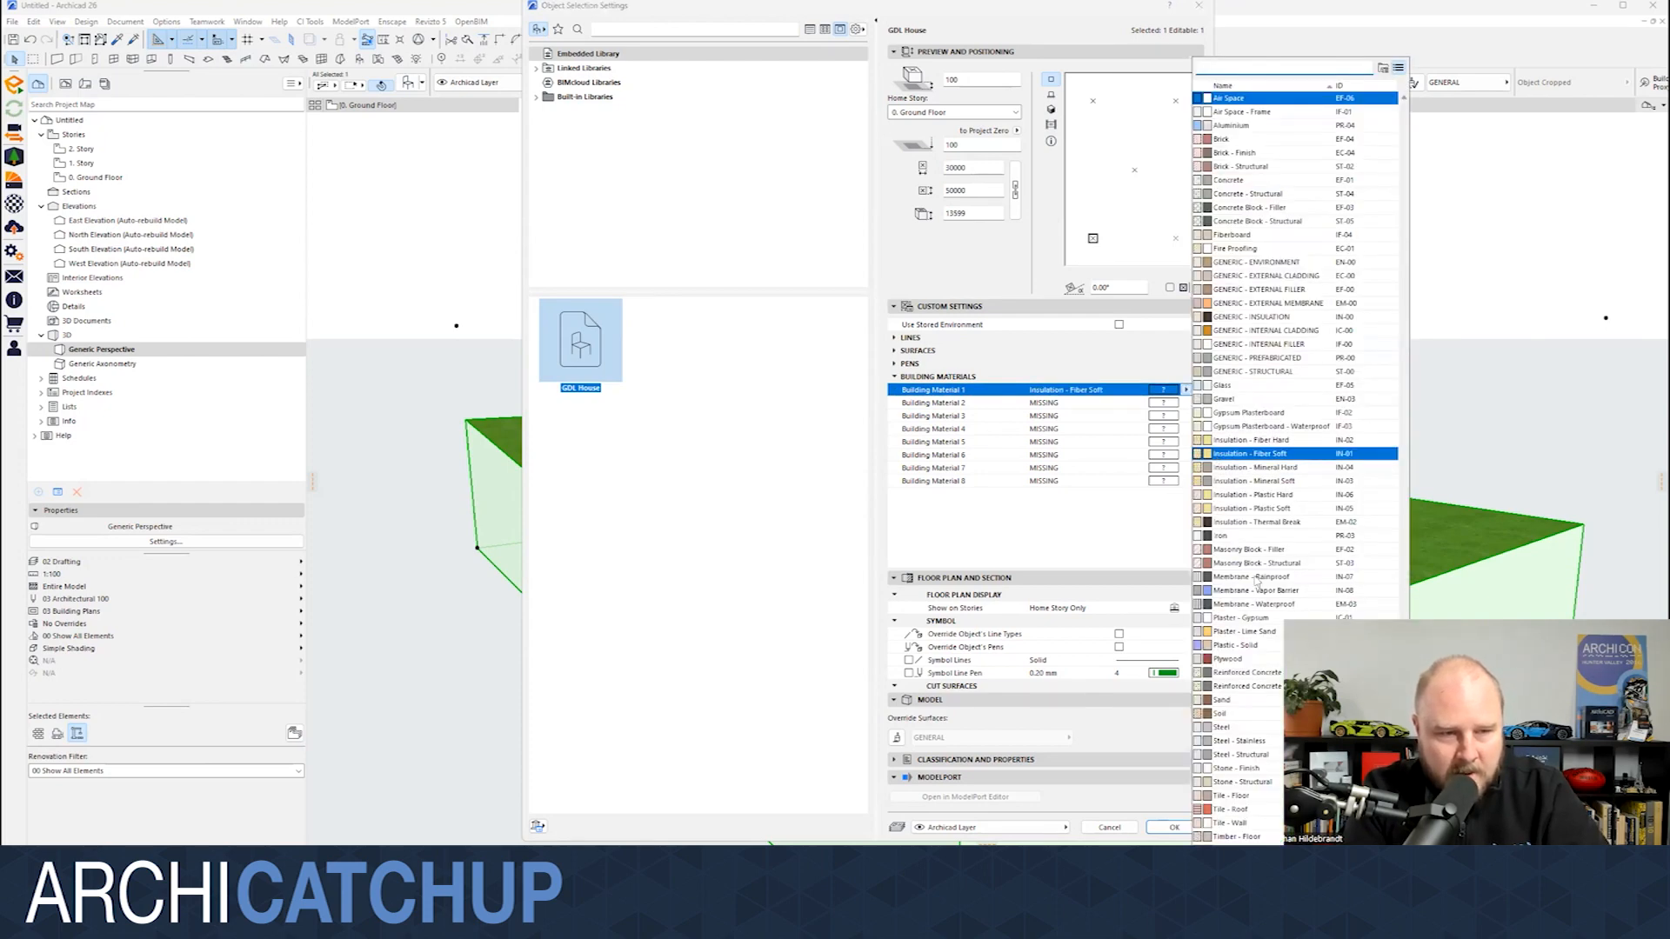
{"action": "left_click", "coordinate": [971, 490]}
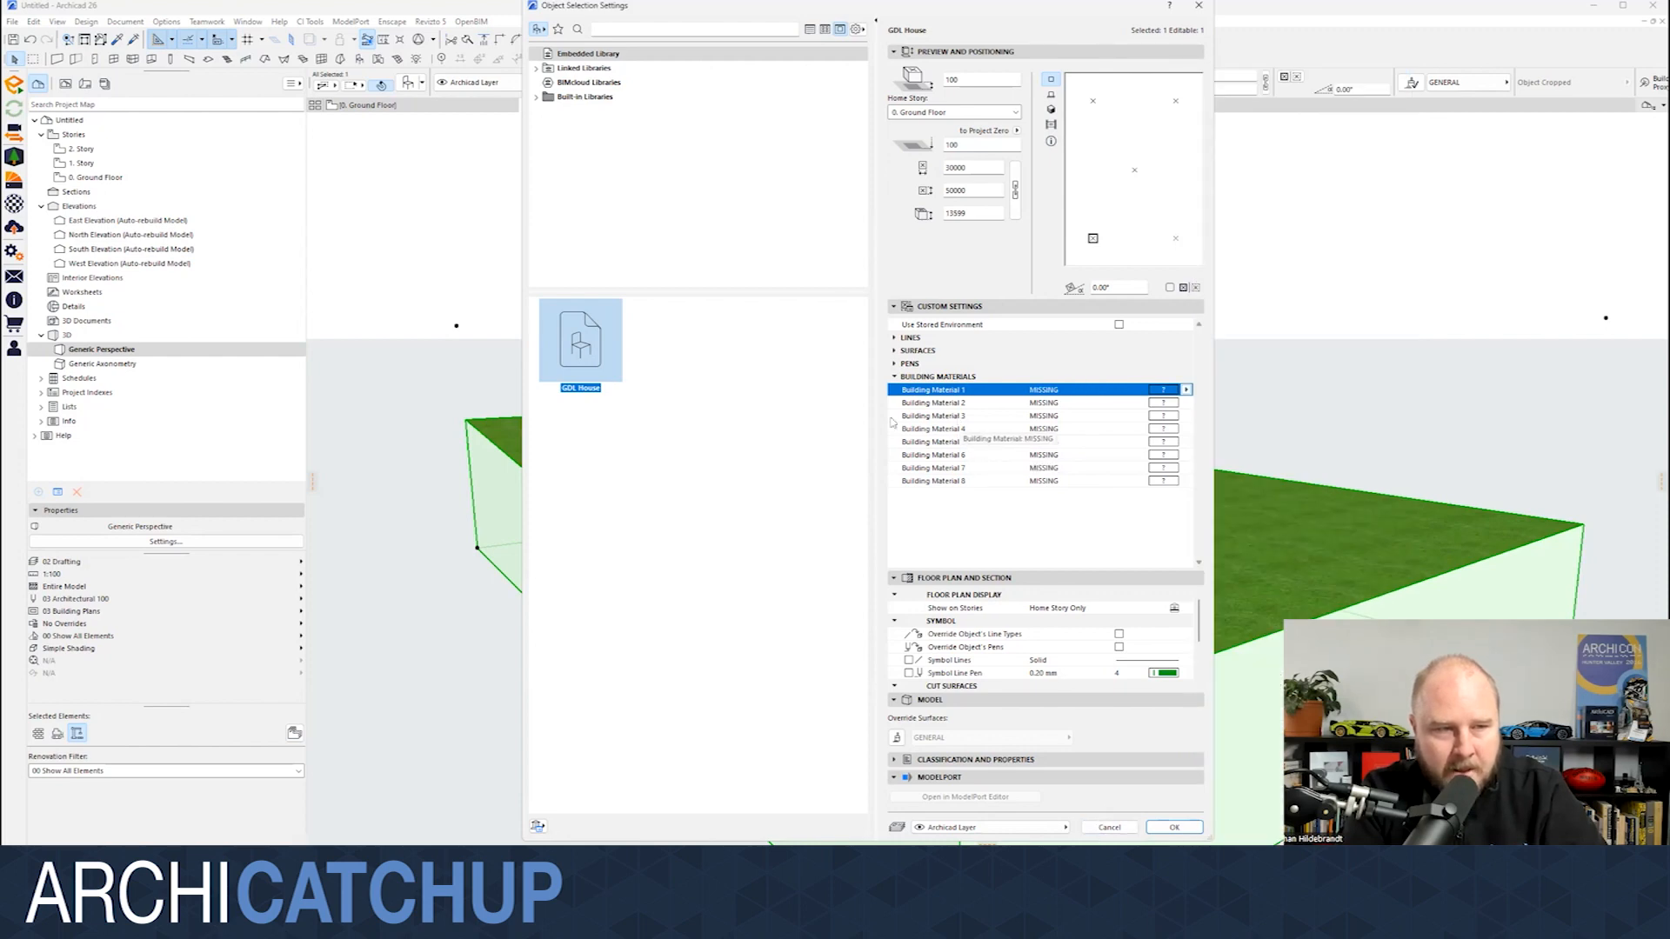
{"action": "left_click", "coordinate": [1122, 828]}
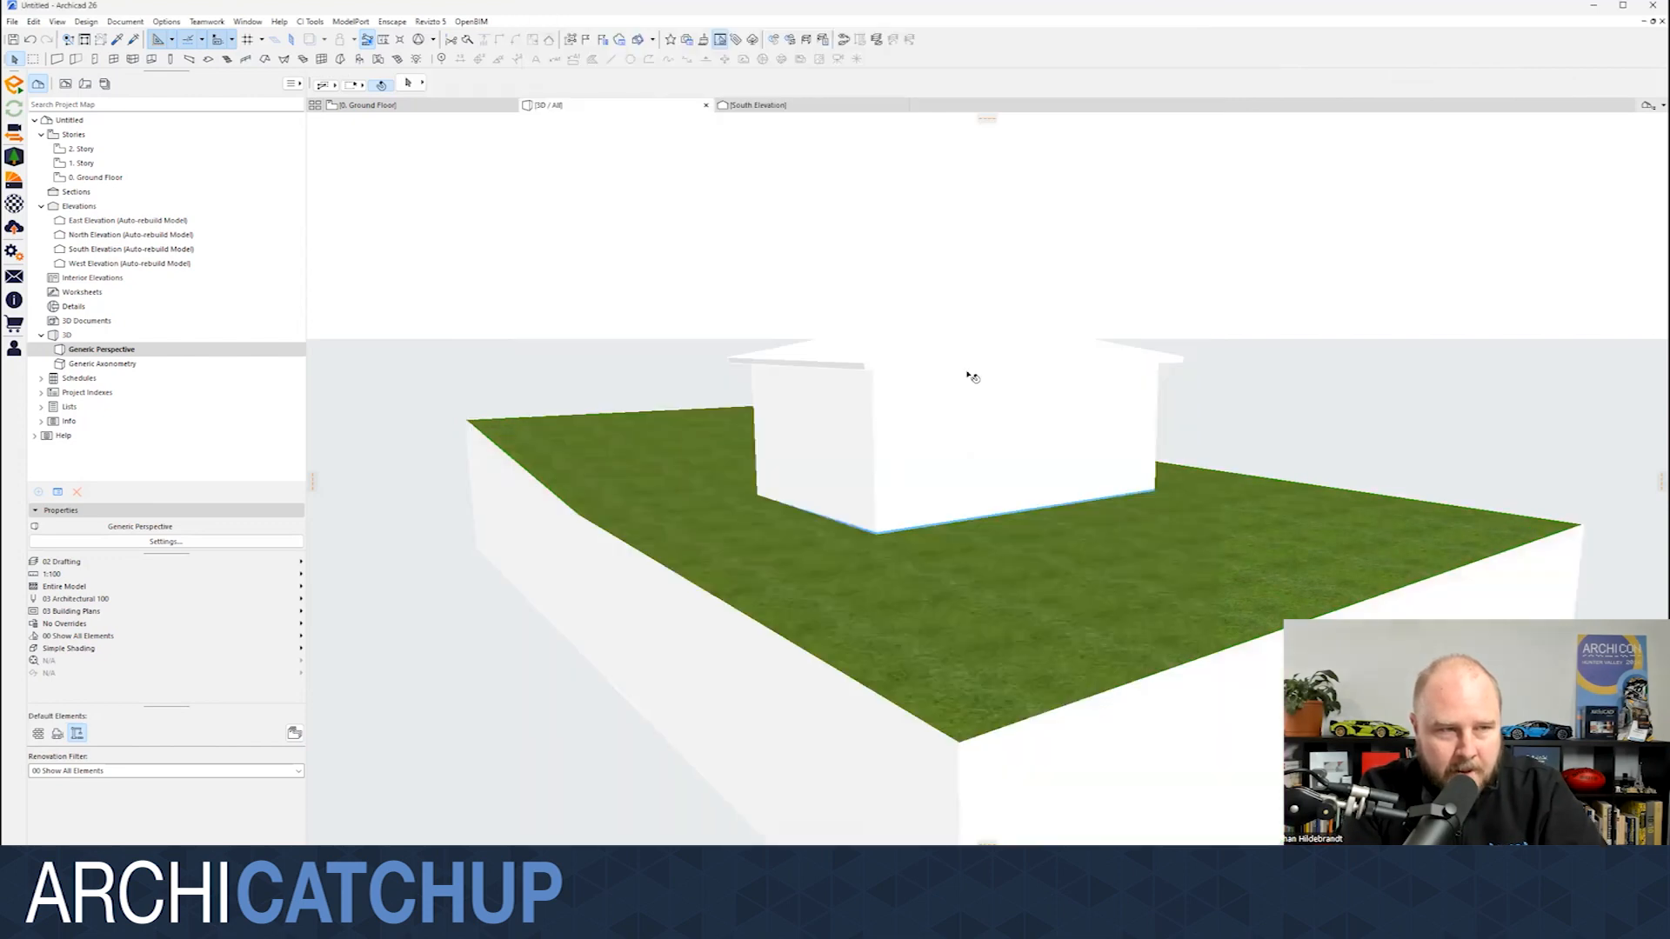
- Switch to the Content Building project and start saving its 3D model as a SketchUp file in the ARCHICATCHUP folder
{"action": "left_click_drag", "start_coordinate": [948, 379], "coordinate": [674, 336]}
{"action": "middle_click_drag", "start_coordinate": [674, 336], "coordinate": [726, 370], "text": "shift"}
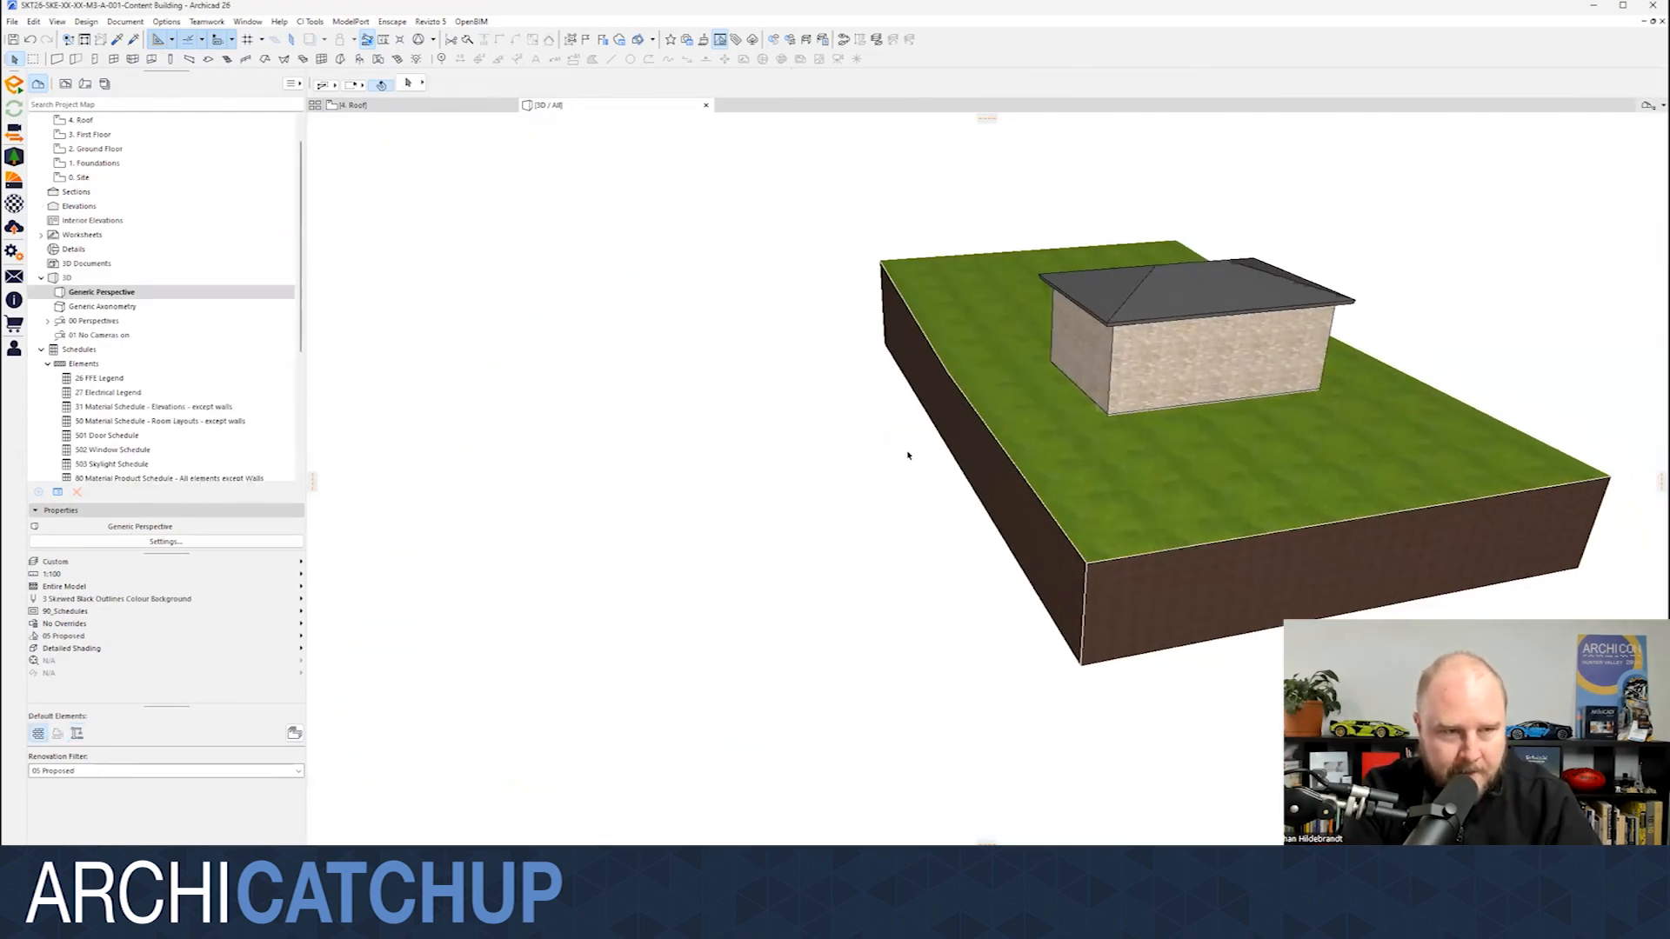
{"action": "middle_click_drag", "start_coordinate": [908, 455], "coordinate": [777, 360], "text": "shift"}
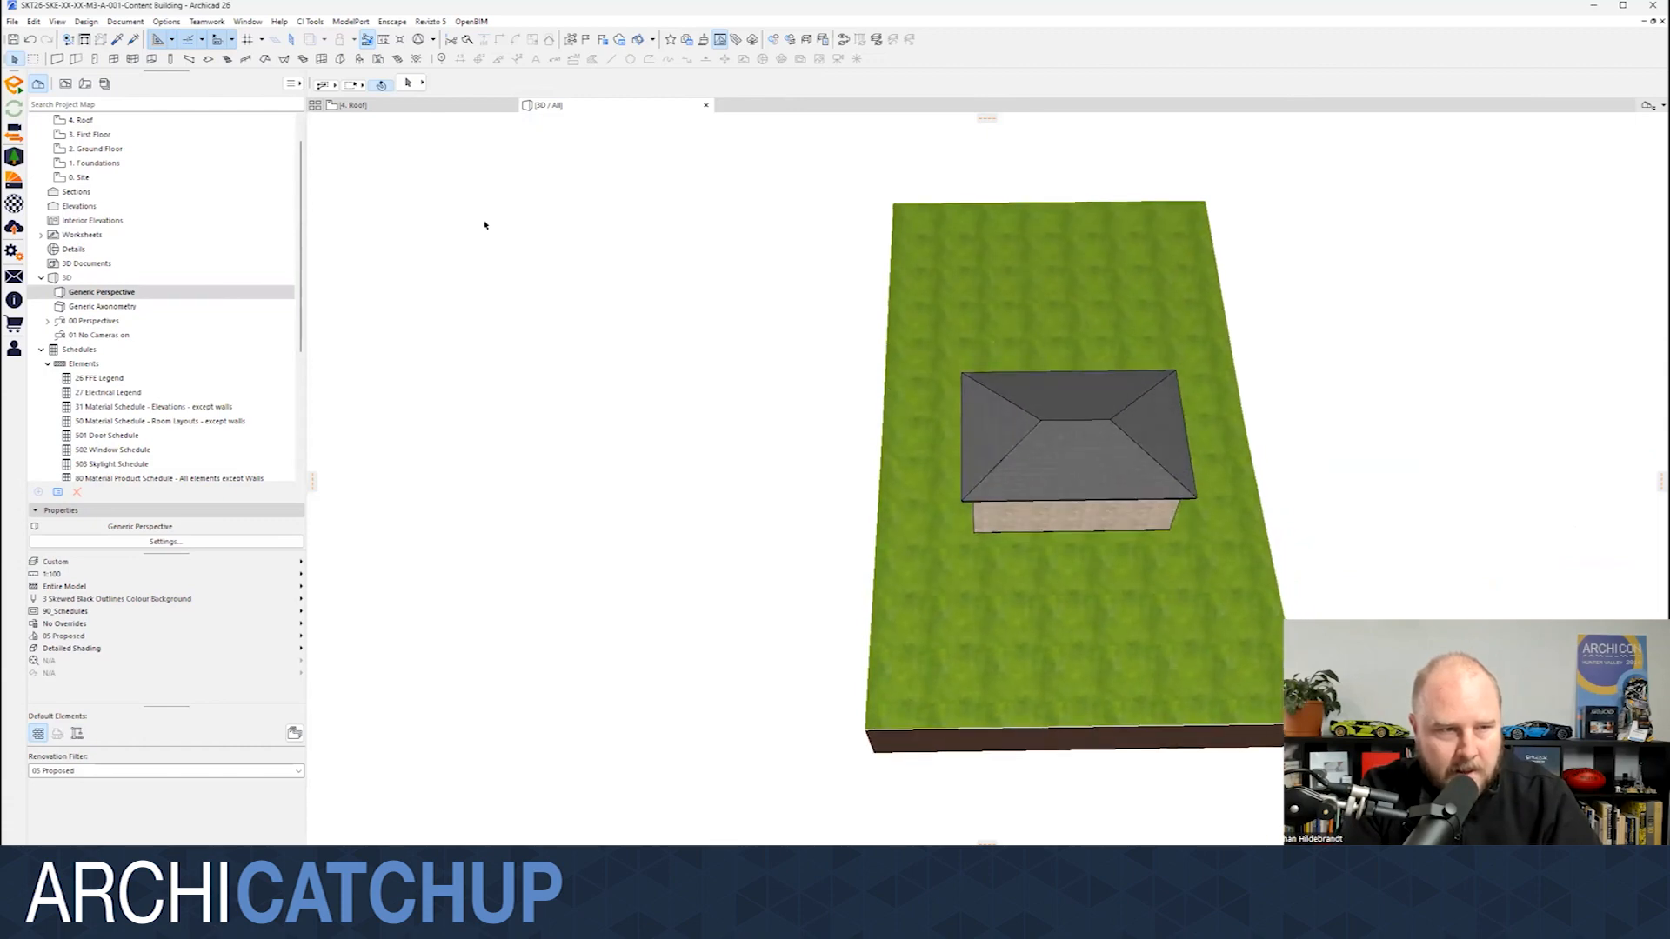
{"action": "left_click", "coordinate": [12, 22]}
{"action": "left_click", "coordinate": [39, 125]}
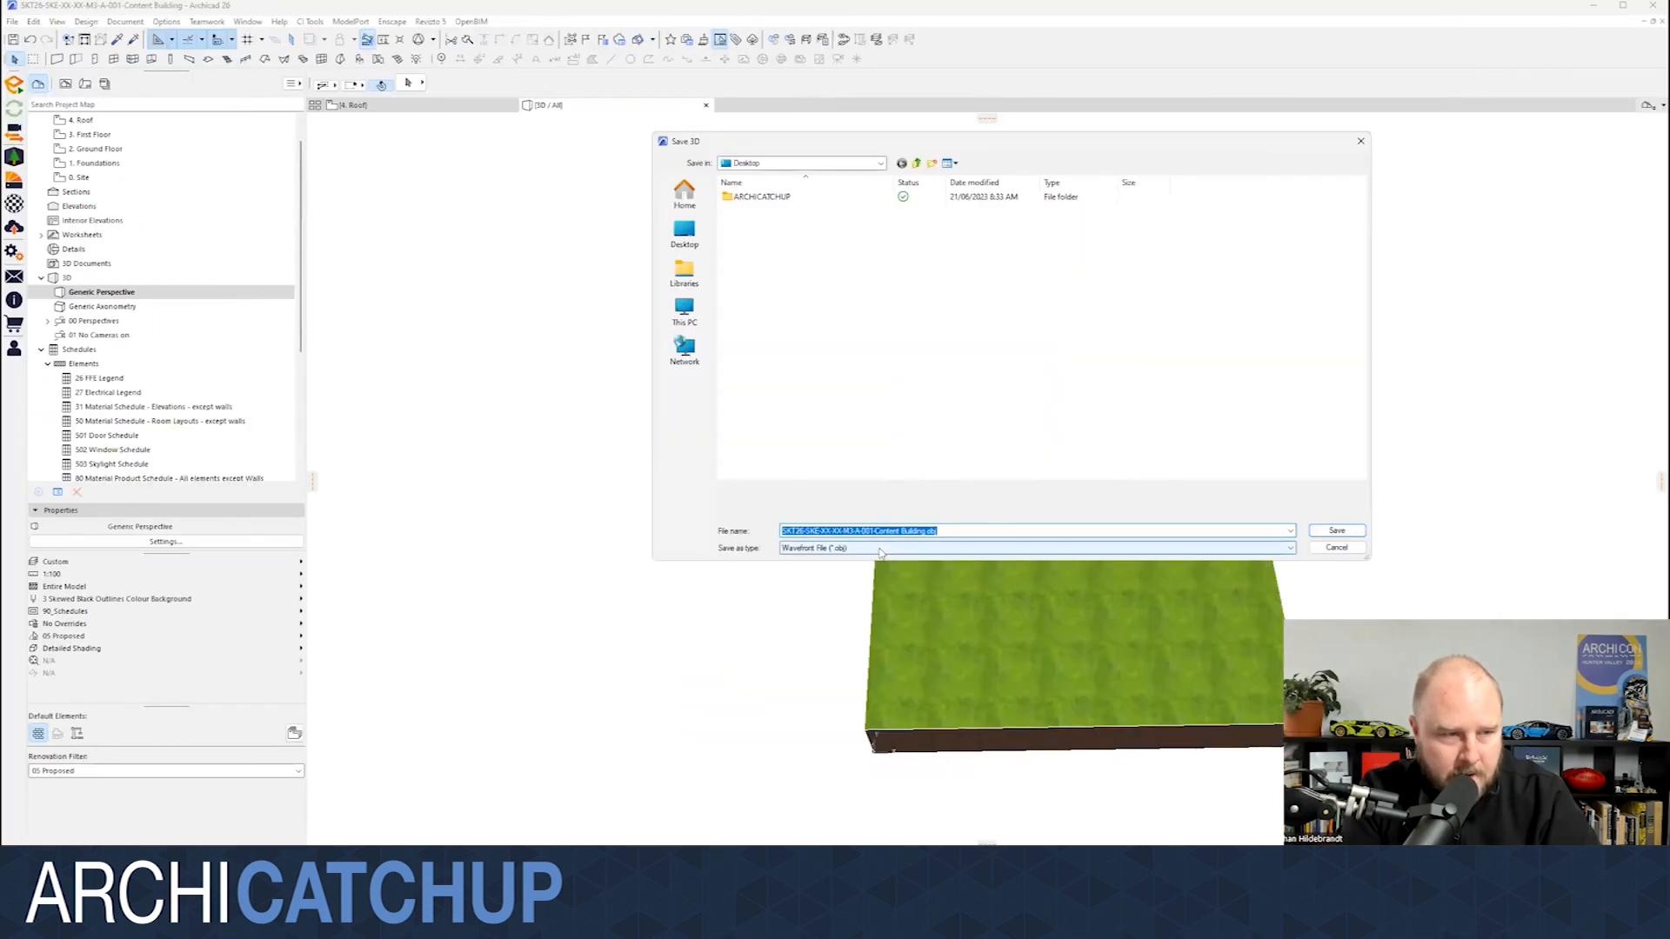
{"action": "left_click", "coordinate": [901, 548]}
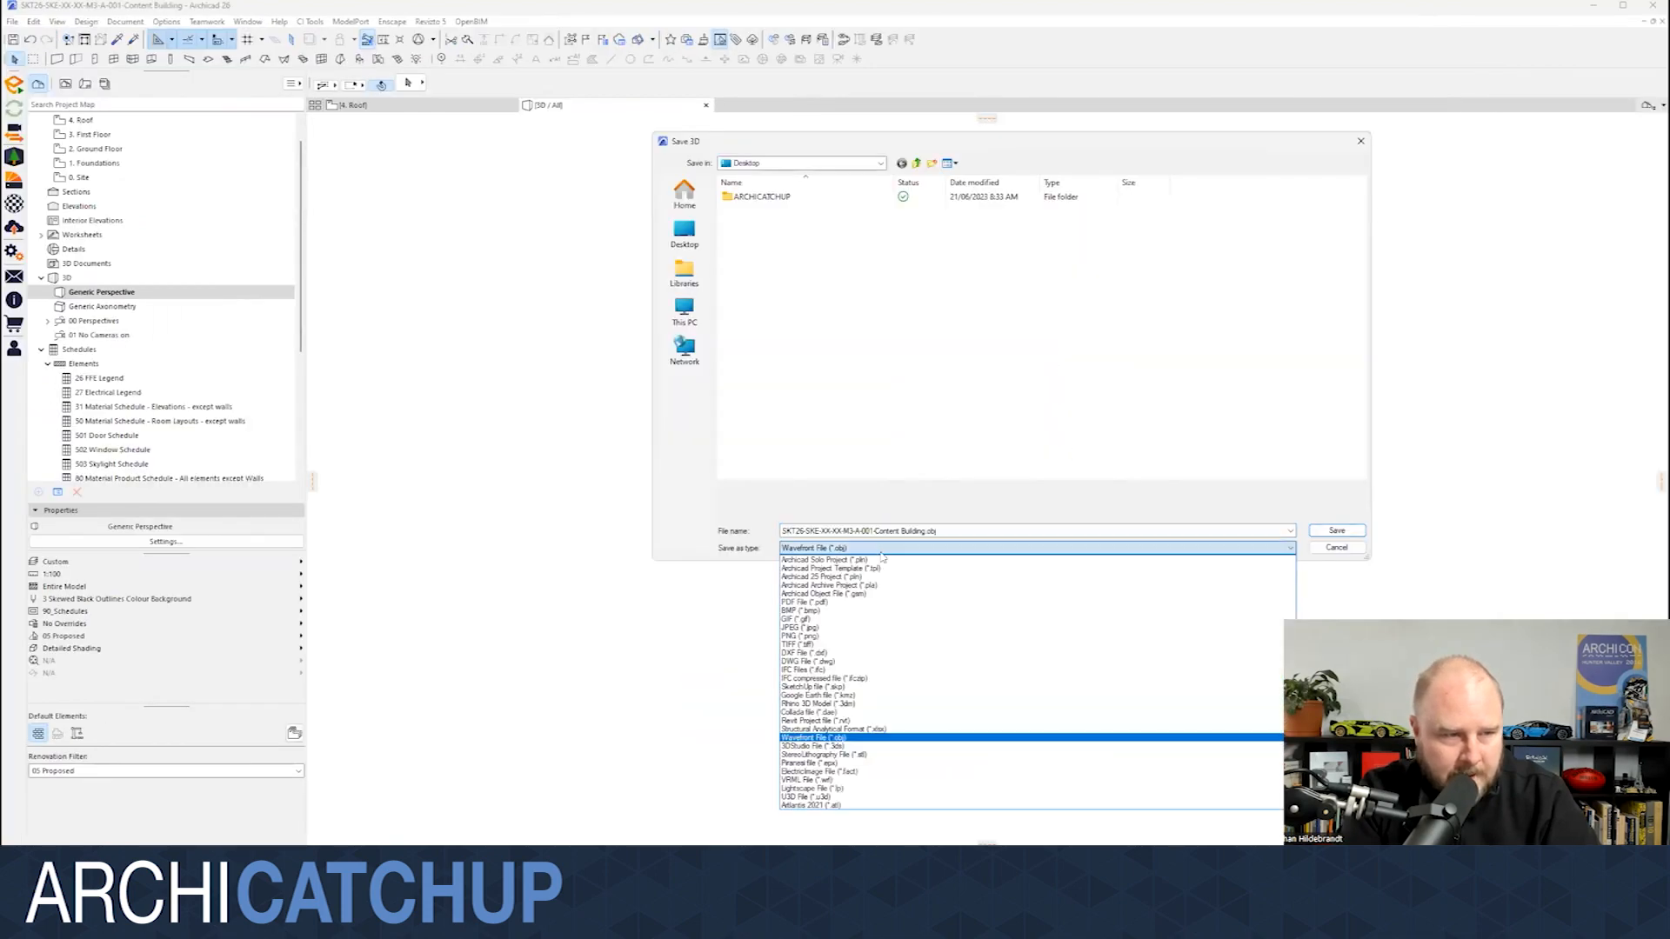
{"action": "left_click", "coordinate": [914, 693]}
{"action": "double_click", "coordinate": [793, 198]}
{"action": "left_click_drag", "start_coordinate": [892, 182], "coordinate": [976, 183]}
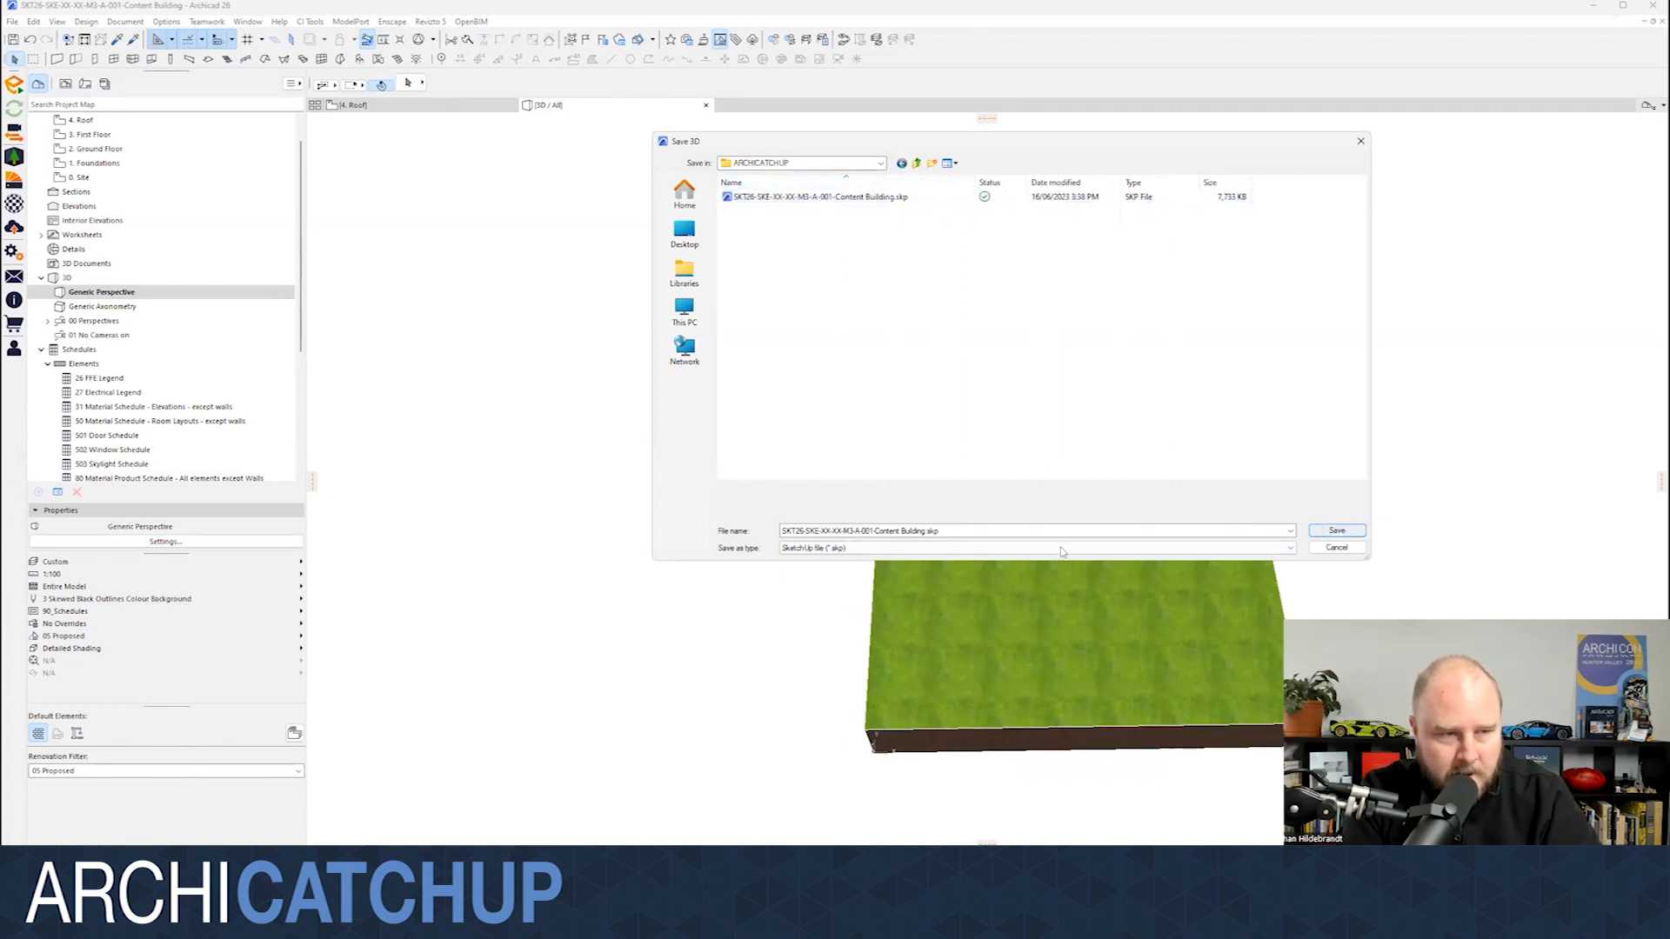
- Add the suffix _1 to the file name and export all element types and layers as SketchUp version 2021
{"action": "left_click", "coordinate": [926, 530]}
{"action": "double_click", "coordinate": [926, 530]}
{"action": "left_click", "coordinate": [927, 531]}
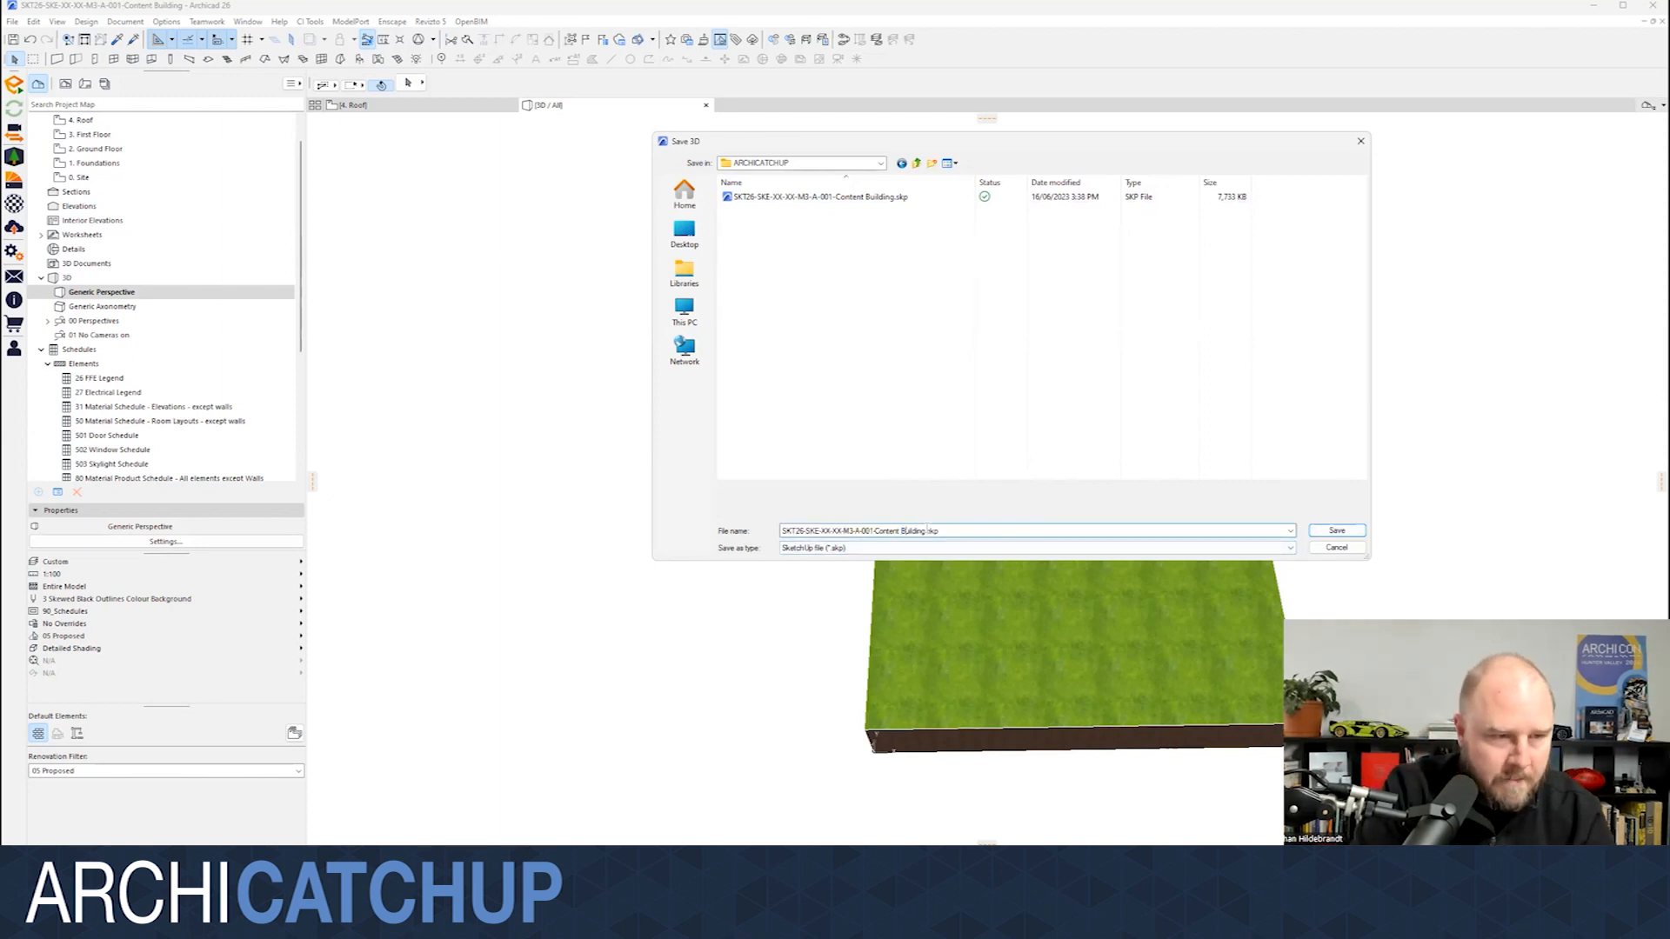
{"action": "type", "text": "_1"}
{"action": "left_click", "coordinate": [1336, 531]}
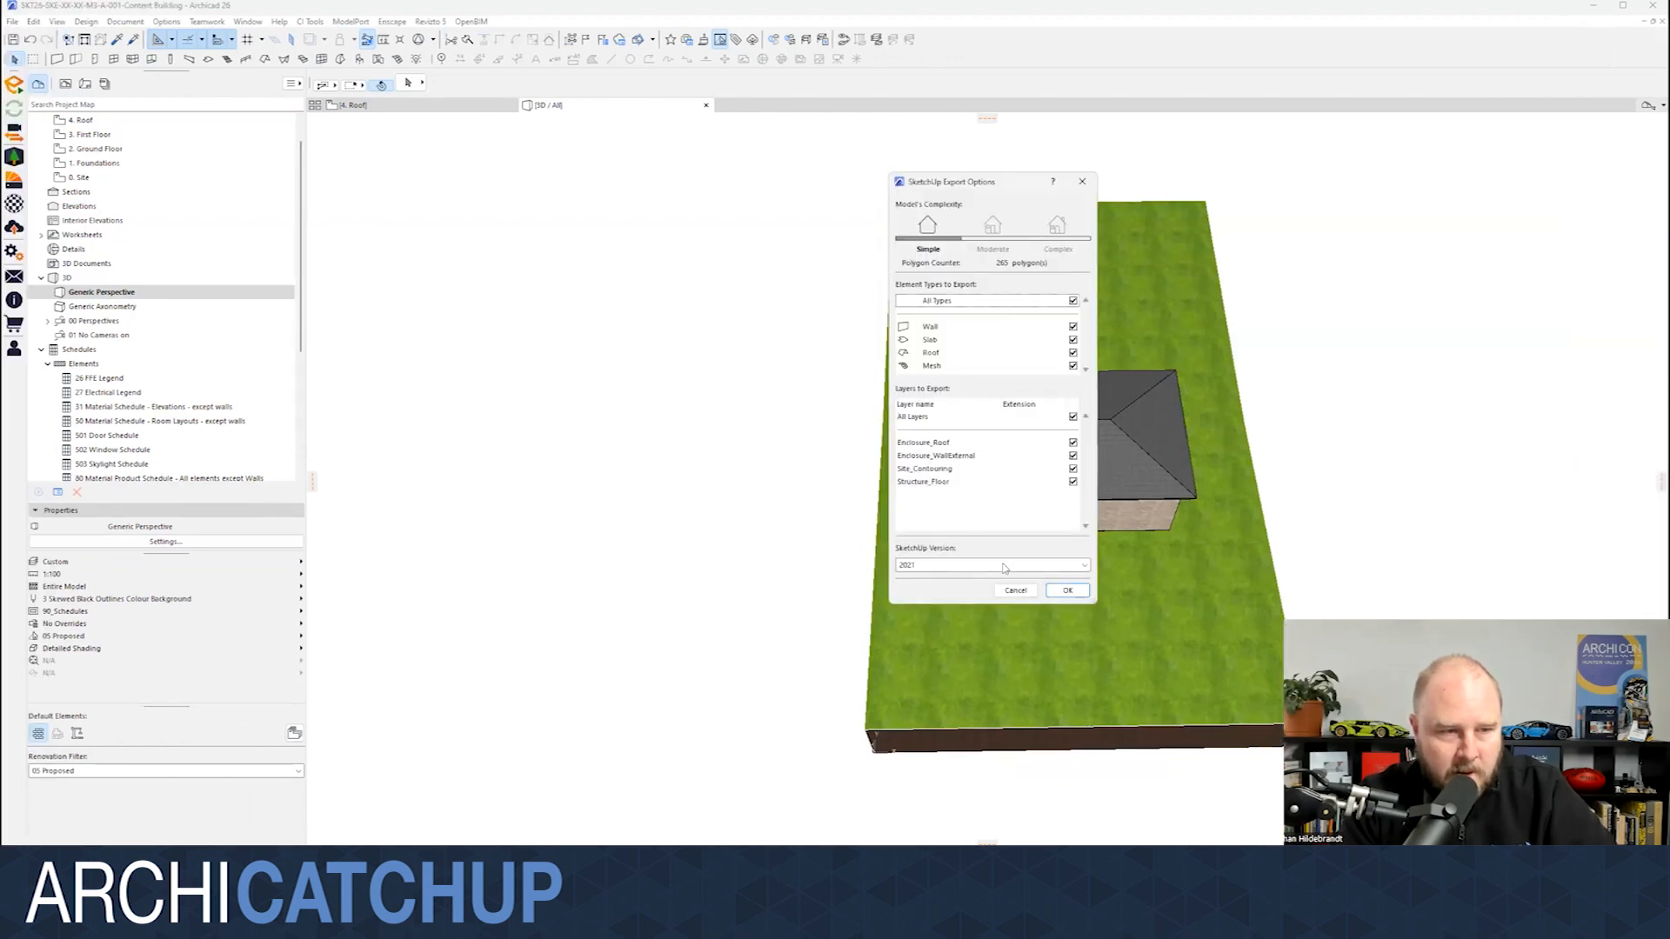
{"action": "left_click", "coordinate": [1068, 591]}
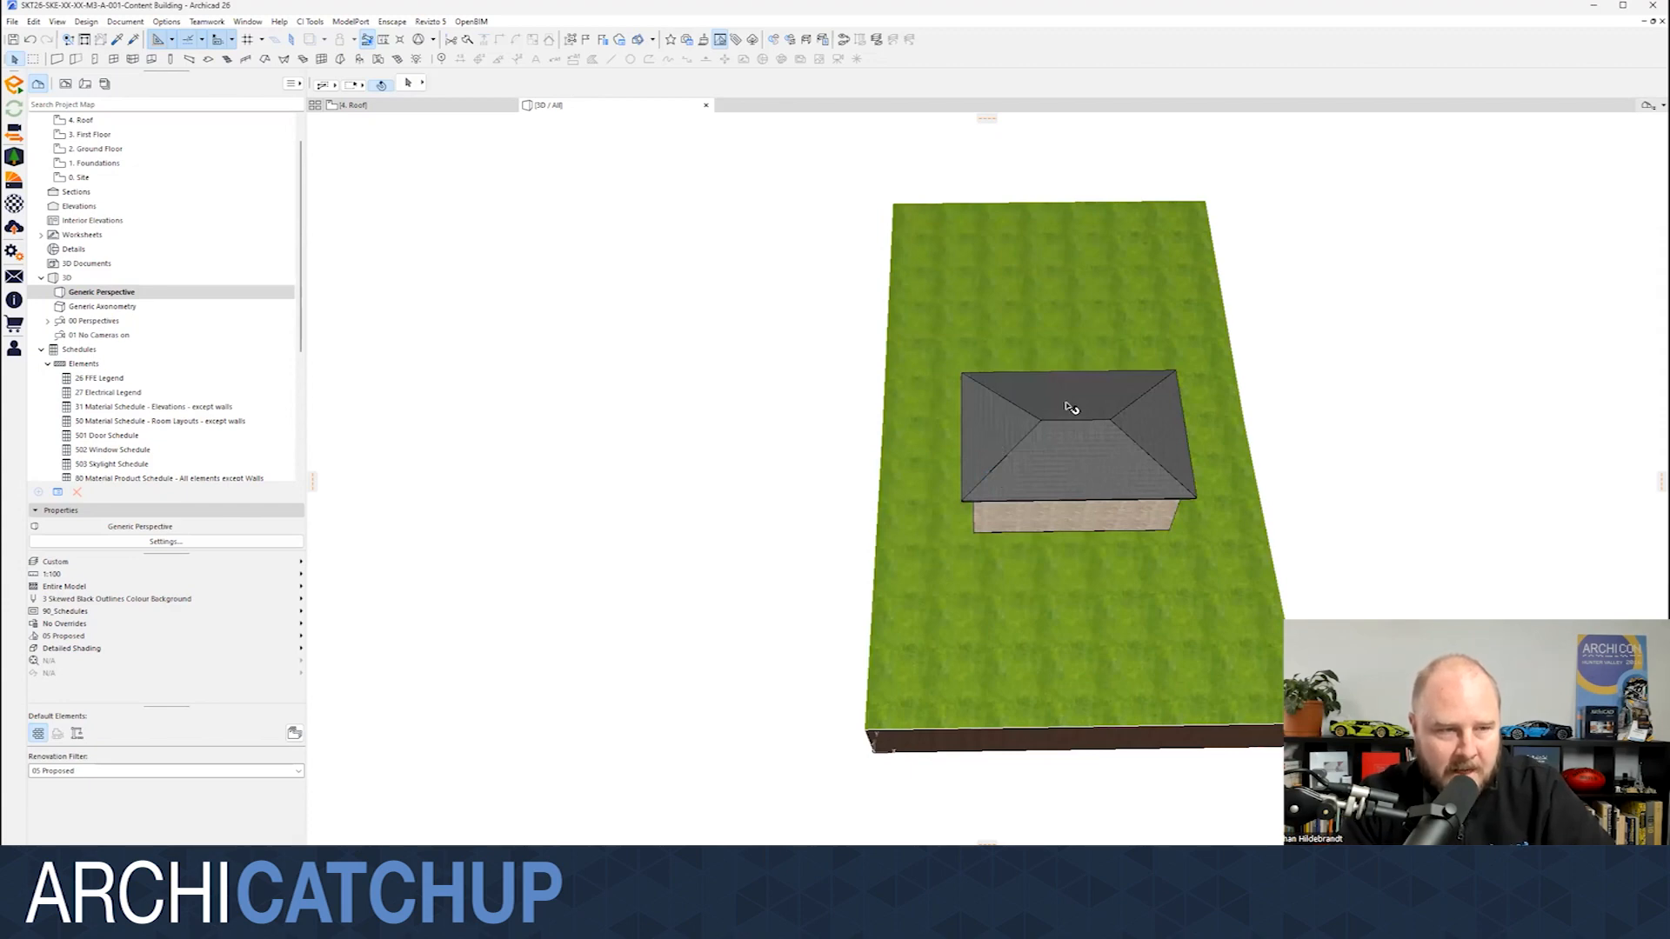
- Return to the untitled project and delete the GDL House object from the Ground Floor plan
{"action": "scroll", "coordinate": [1051, 406], "scroll_direction": "down", "scroll_amount": 3}
{"action": "middle_click_drag", "start_coordinate": [1051, 406], "coordinate": [1064, 413]}
{"action": "scroll", "coordinate": [1064, 412], "scroll_direction": "up", "scroll_amount": 1}
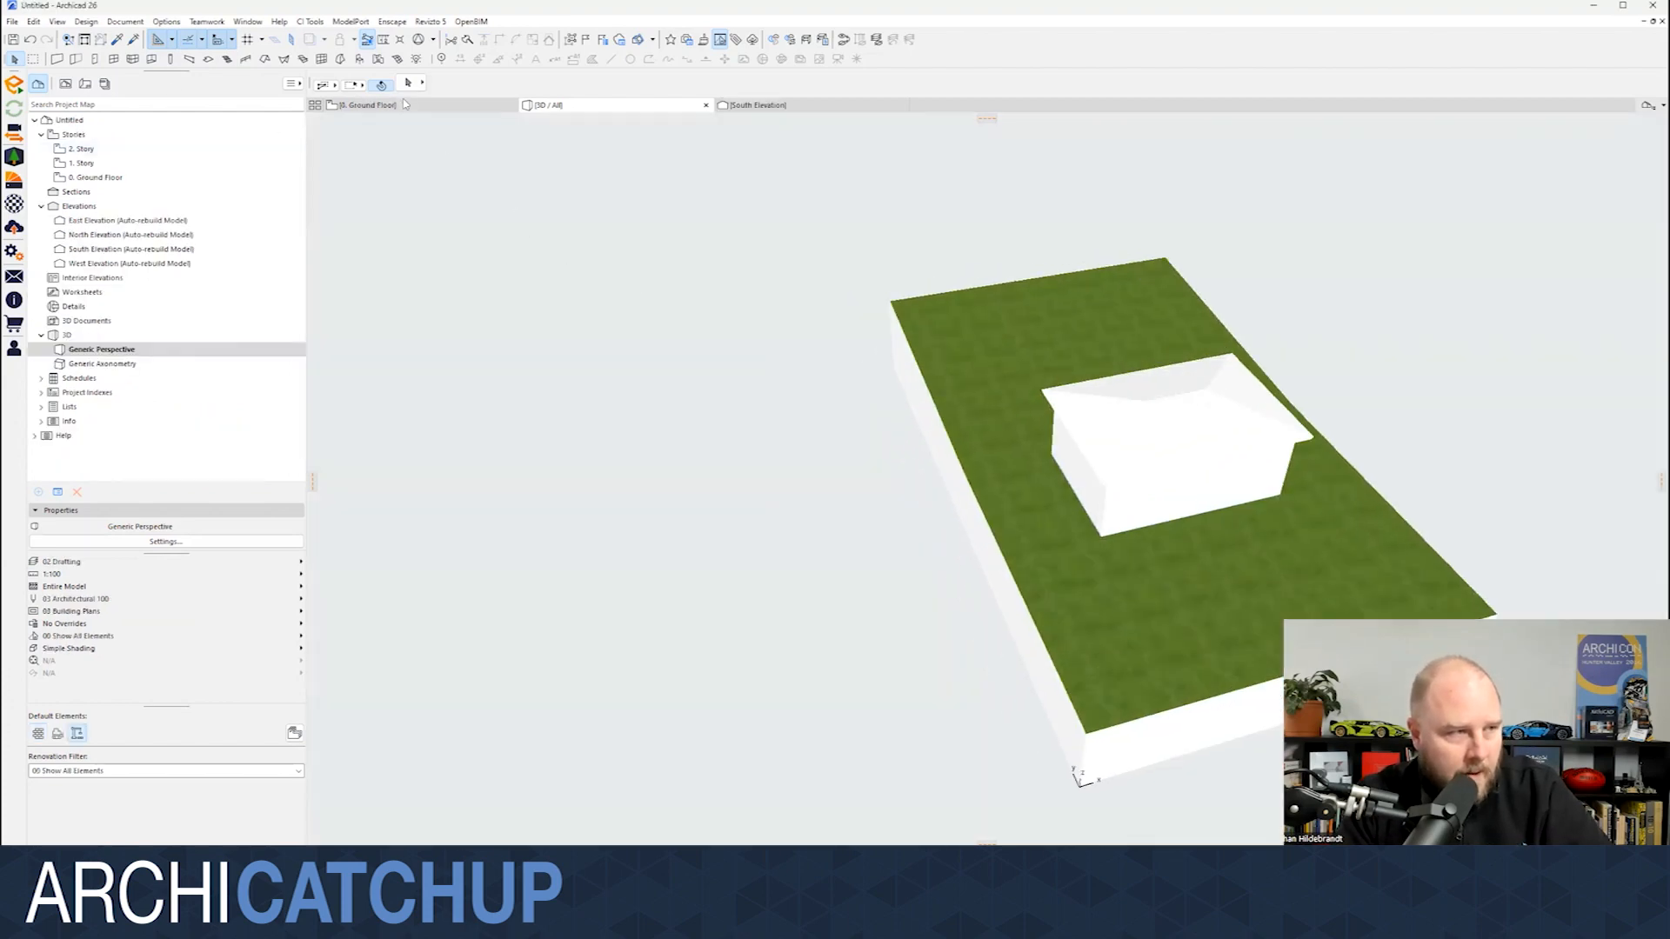
{"action": "left_click", "coordinate": [403, 105]}
{"action": "scroll", "coordinate": [648, 301], "scroll_direction": "down", "scroll_amount": 2}
{"action": "scroll", "coordinate": [839, 388], "scroll_direction": "up", "scroll_amount": 1}
{"action": "middle_click_drag", "start_coordinate": [805, 366], "coordinate": [840, 388]}
{"action": "scroll", "coordinate": [831, 350], "scroll_direction": "up", "scroll_amount": 3}
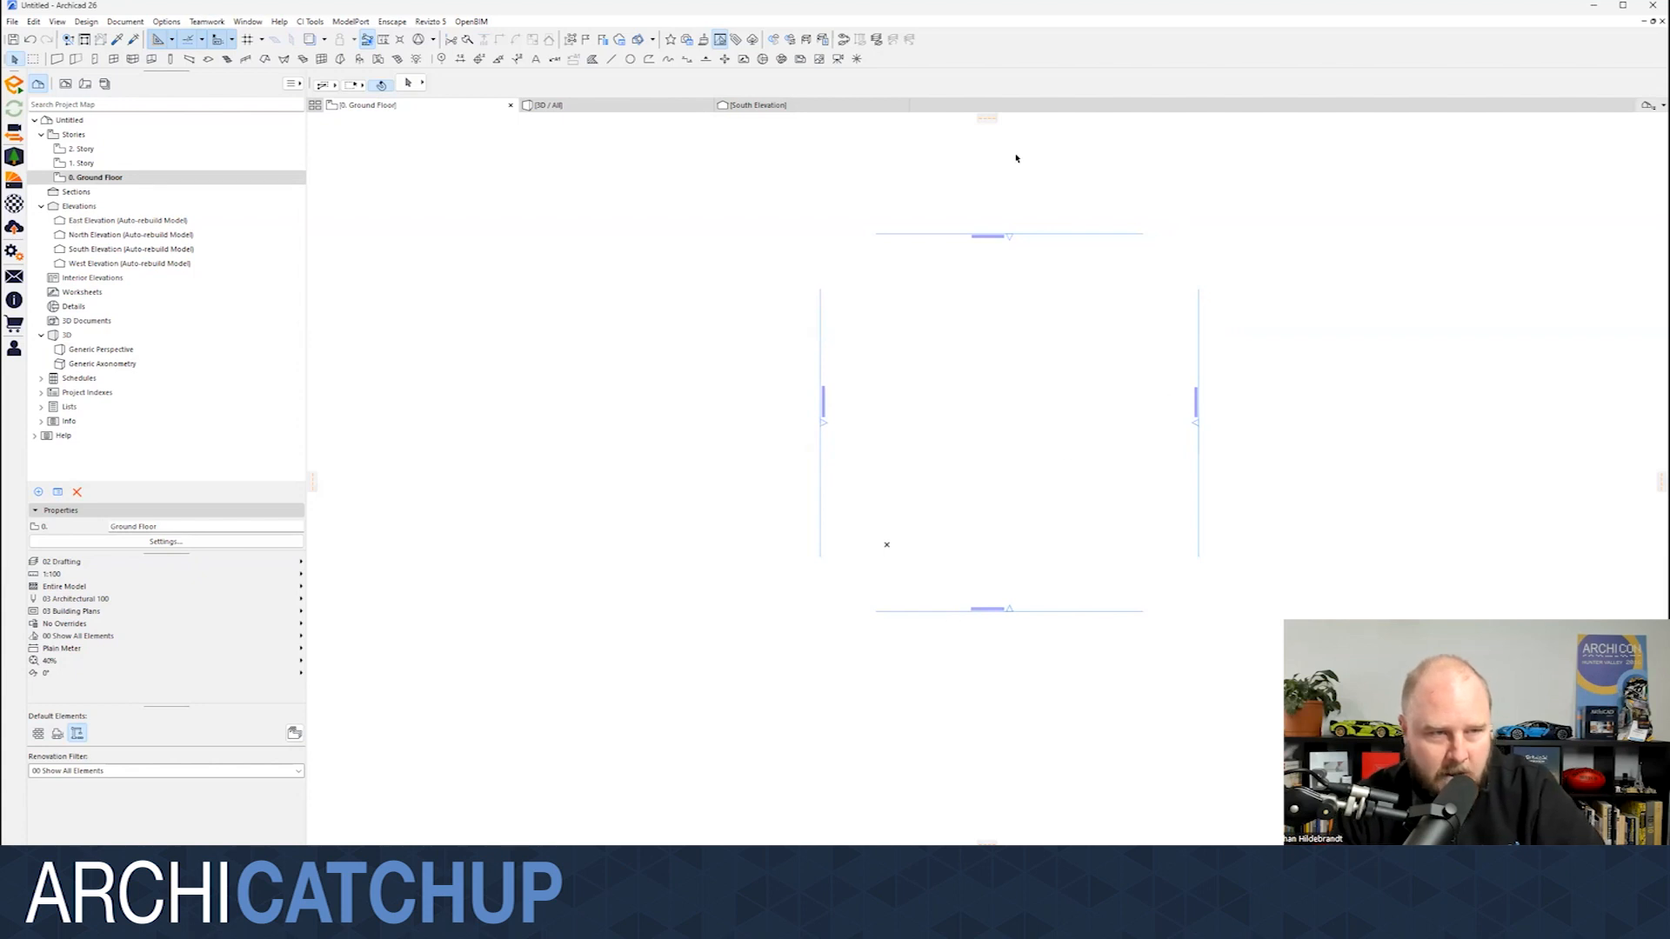
{"action": "left_click", "coordinate": [889, 545]}
{"action": "scroll", "coordinate": [1006, 473], "scroll_direction": "down", "scroll_amount": 2}
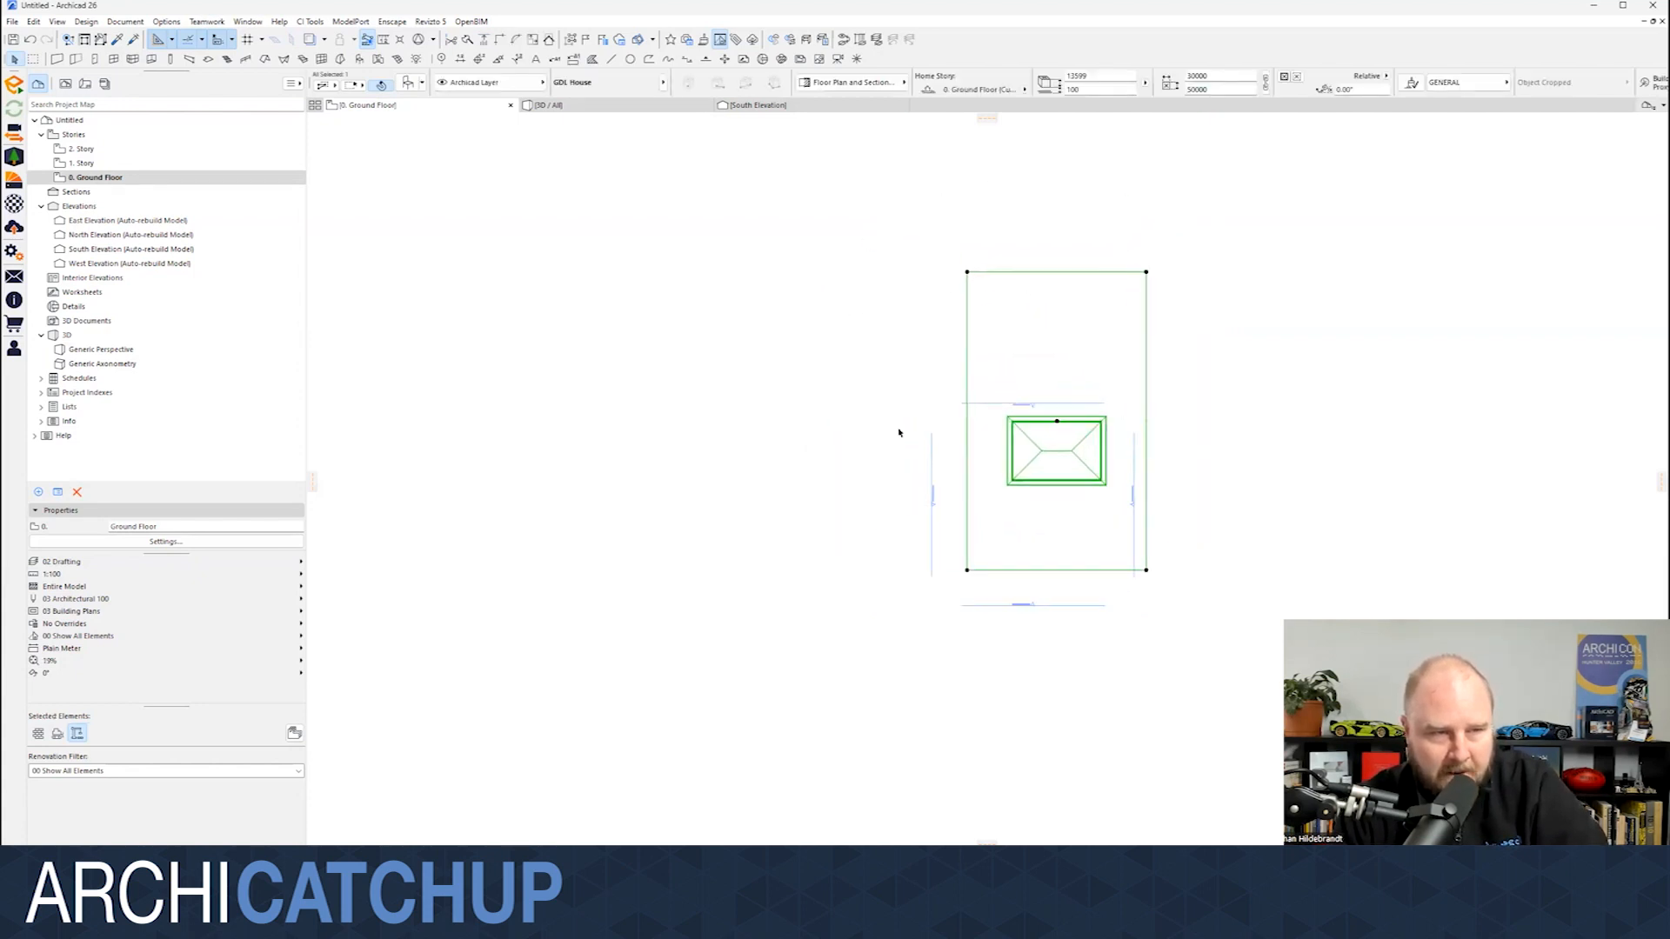
{"action": "key", "text": "Delete"}
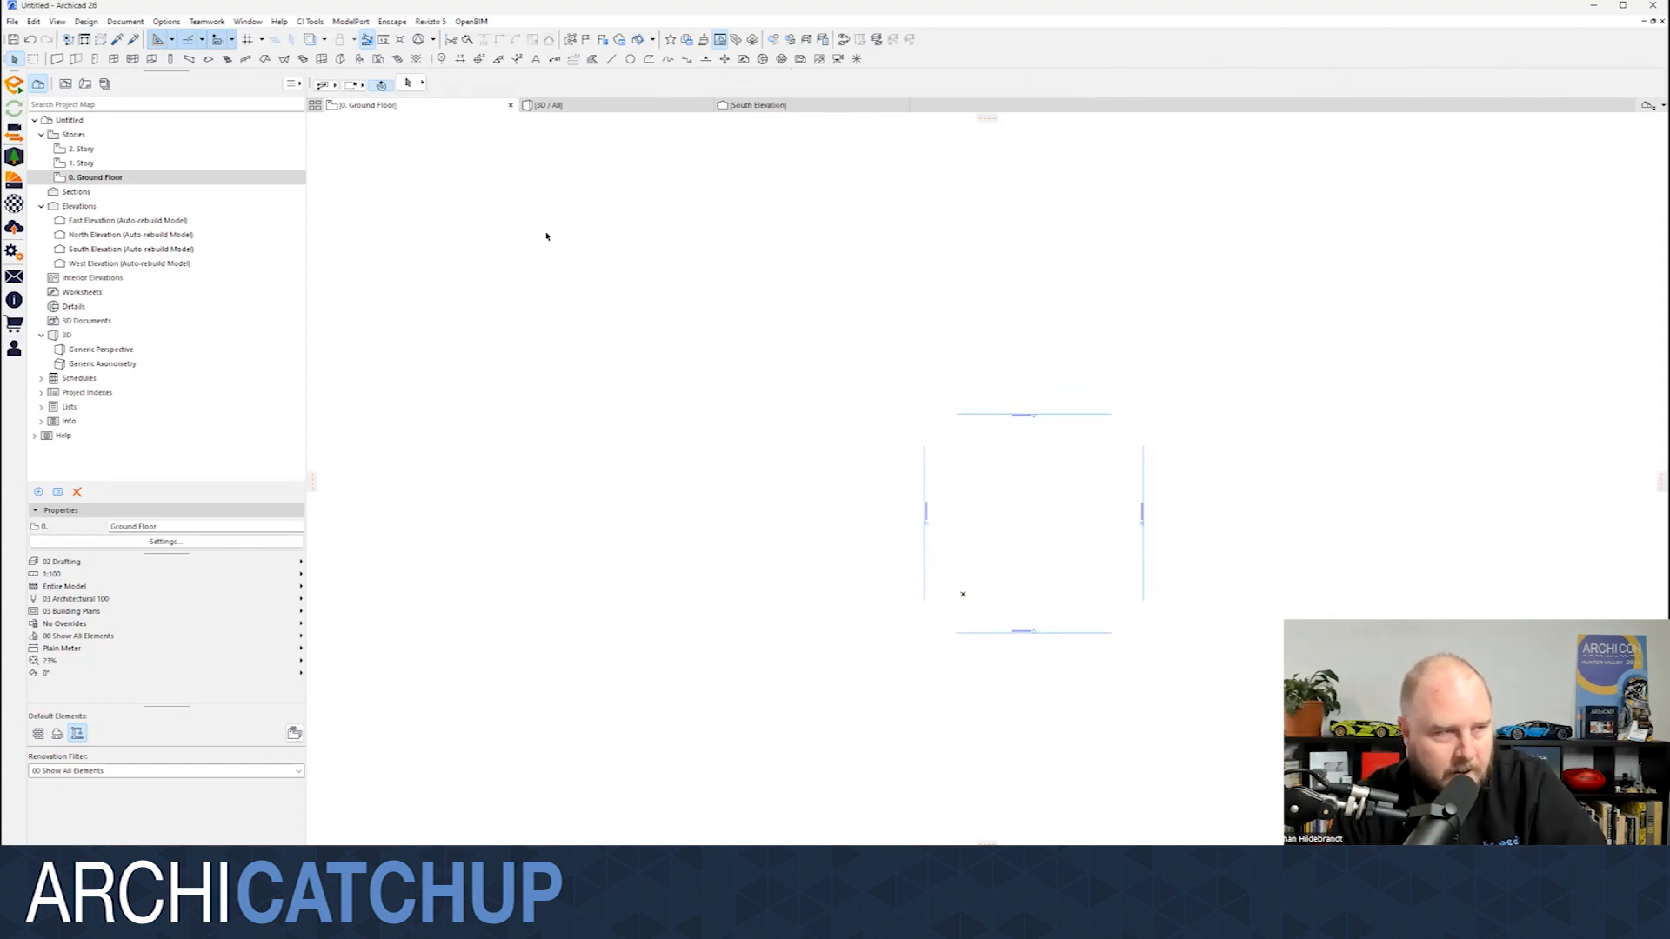
- Merge SKT26-SKE-XX-XX-M3-A-001-Content Building_1.skp into the Ground Floor plan, placing its geometry relative to the existing coordinates, and clear the selection
{"action": "left_click", "coordinate": [14, 22]}
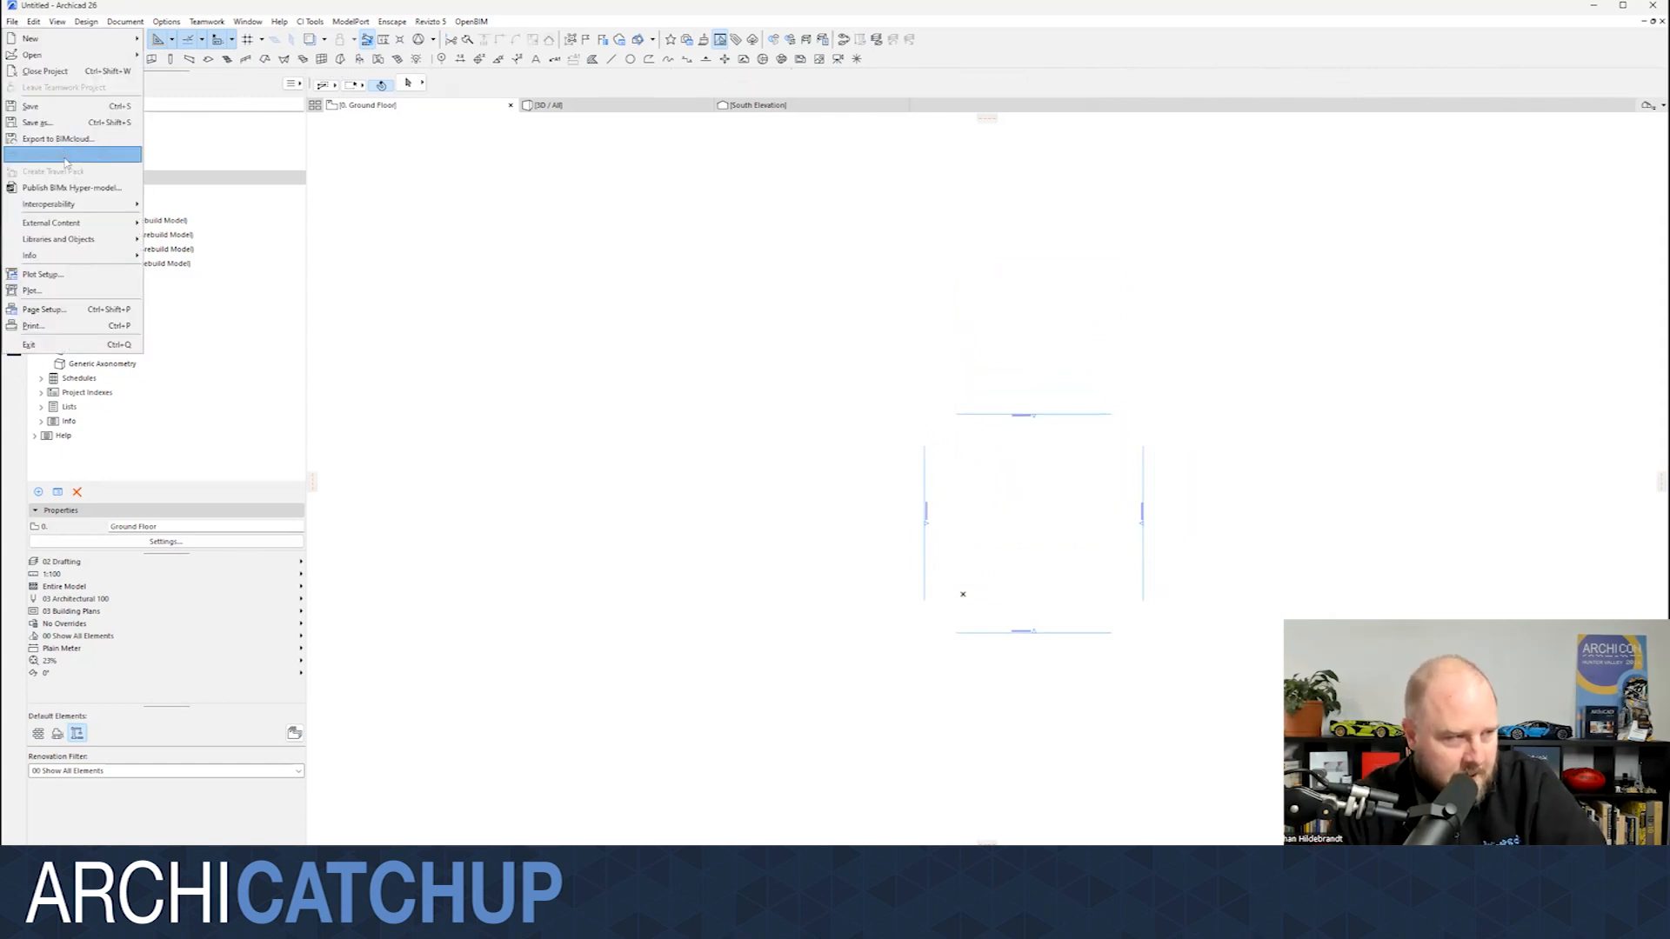
{"action": "mouse_move", "coordinate": [69, 202]}
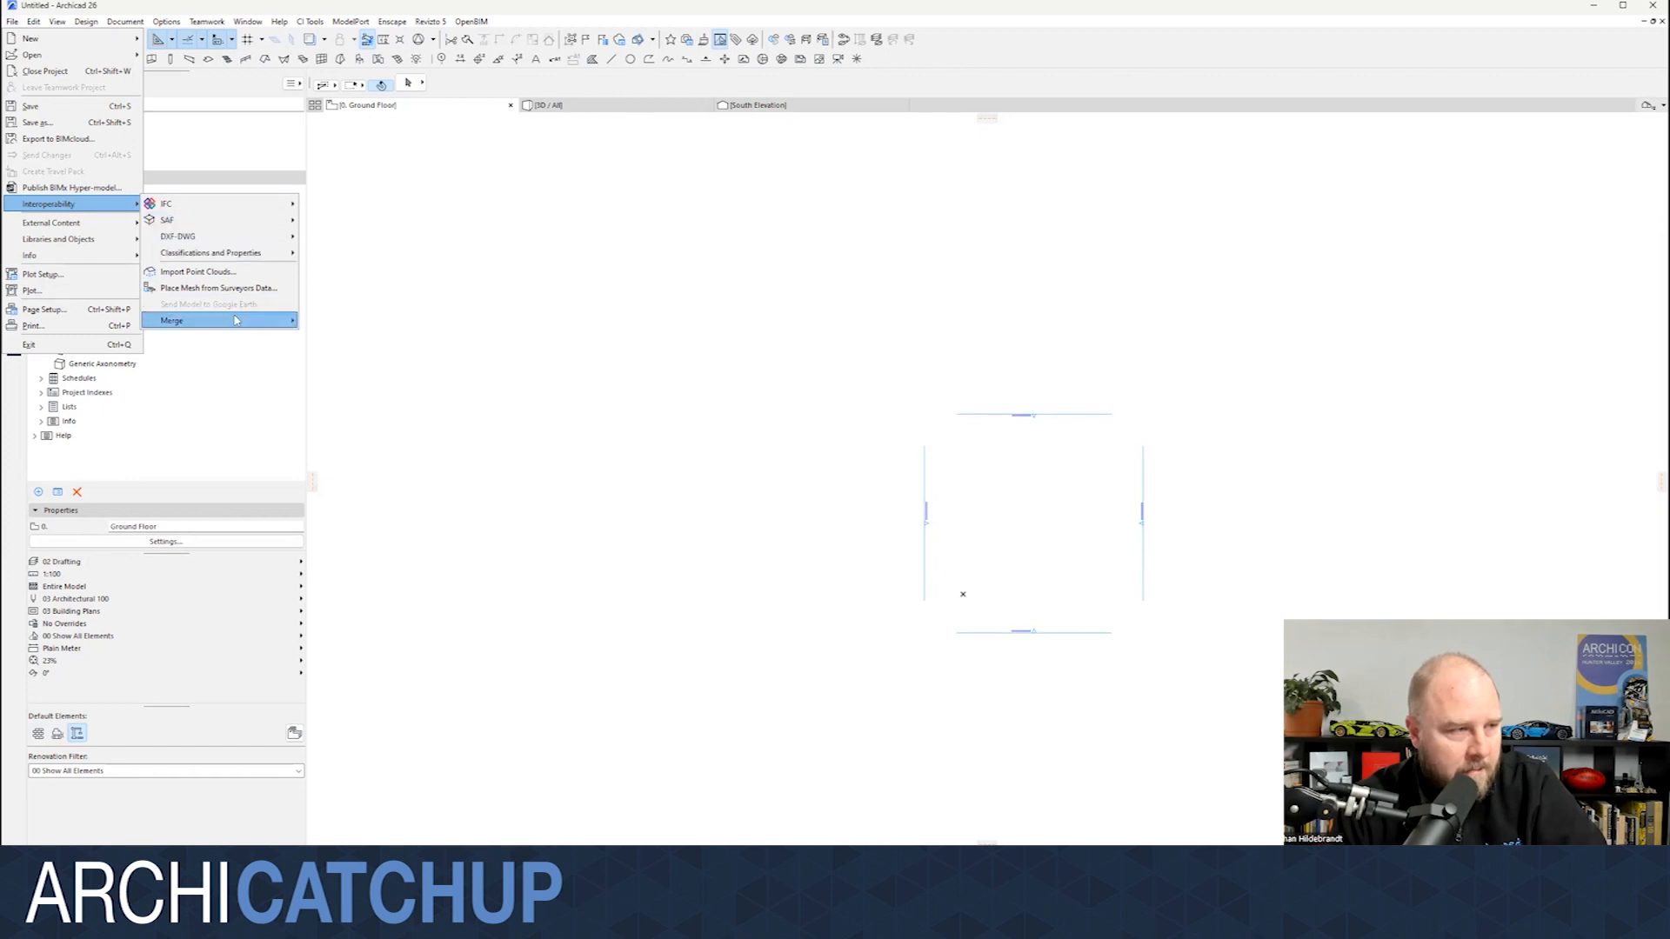
{"action": "left_click", "coordinate": [343, 320]}
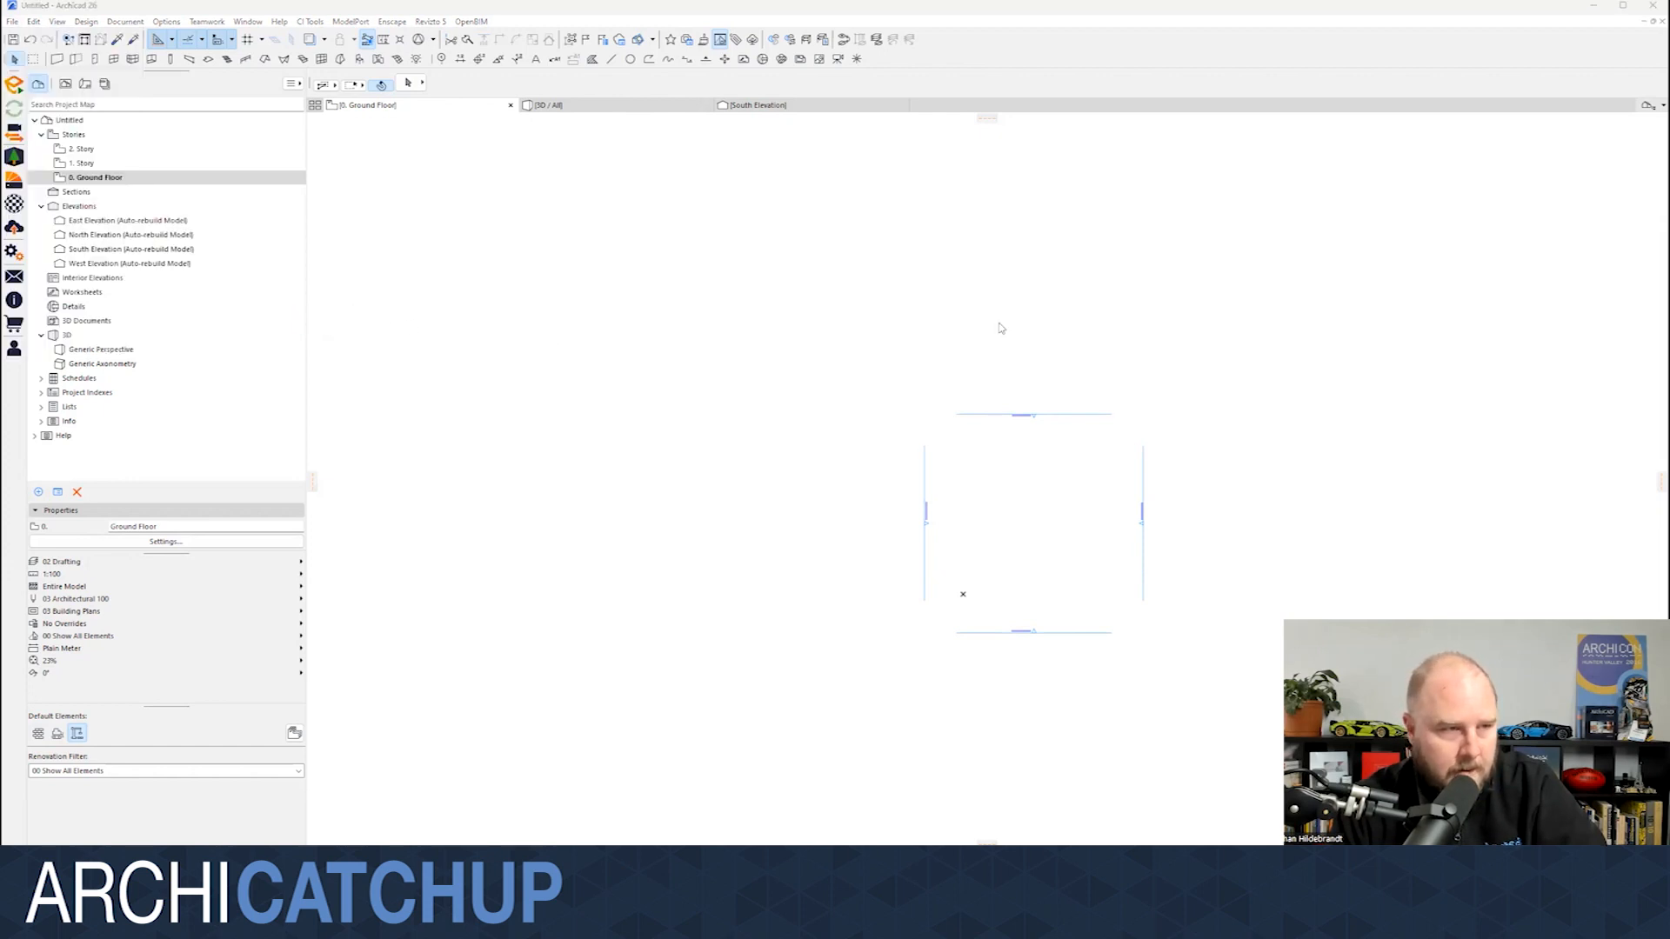
{"action": "left_click", "coordinate": [661, 221]}
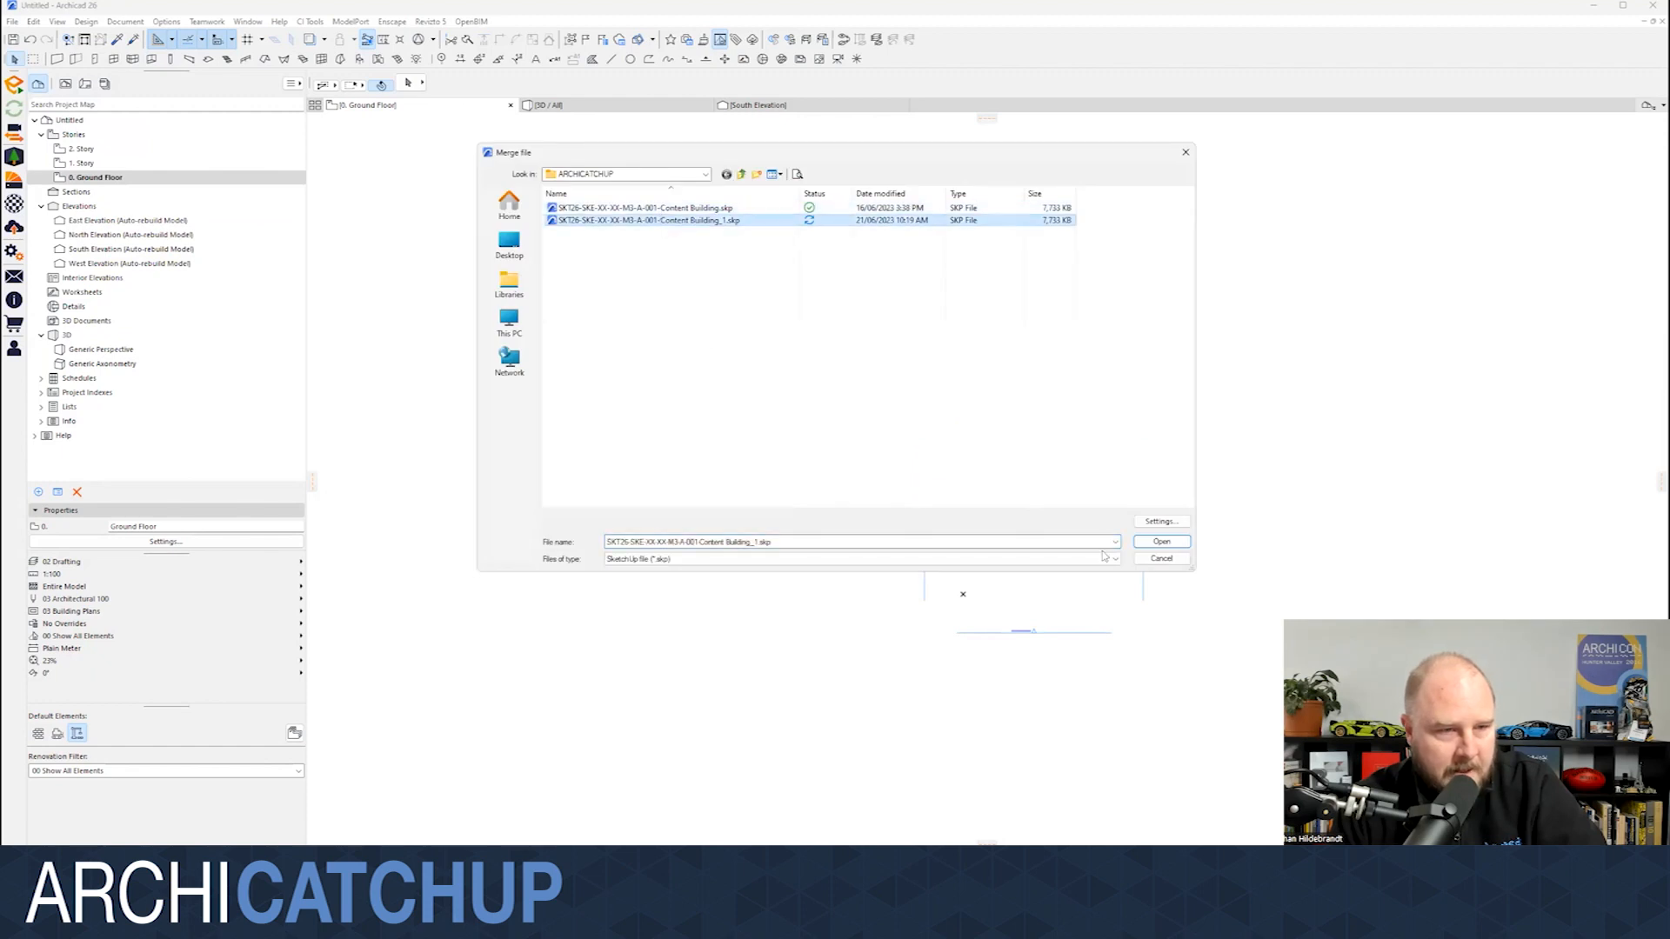
{"action": "left_click", "coordinate": [1176, 544]}
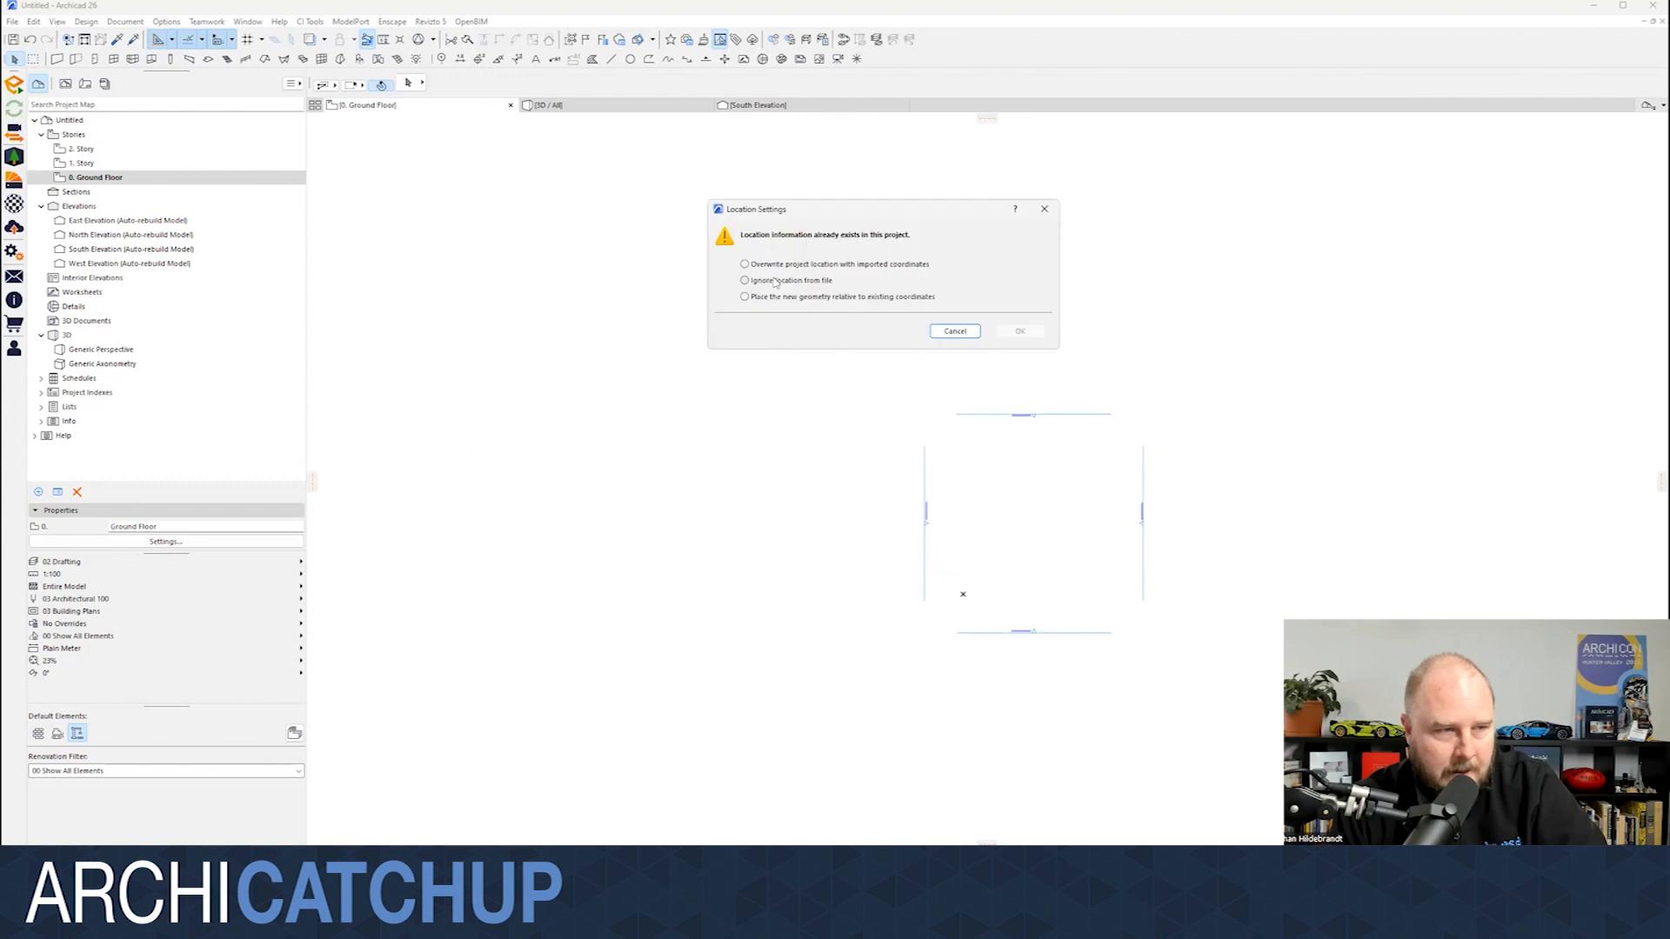
{"action": "left_click", "coordinate": [779, 298]}
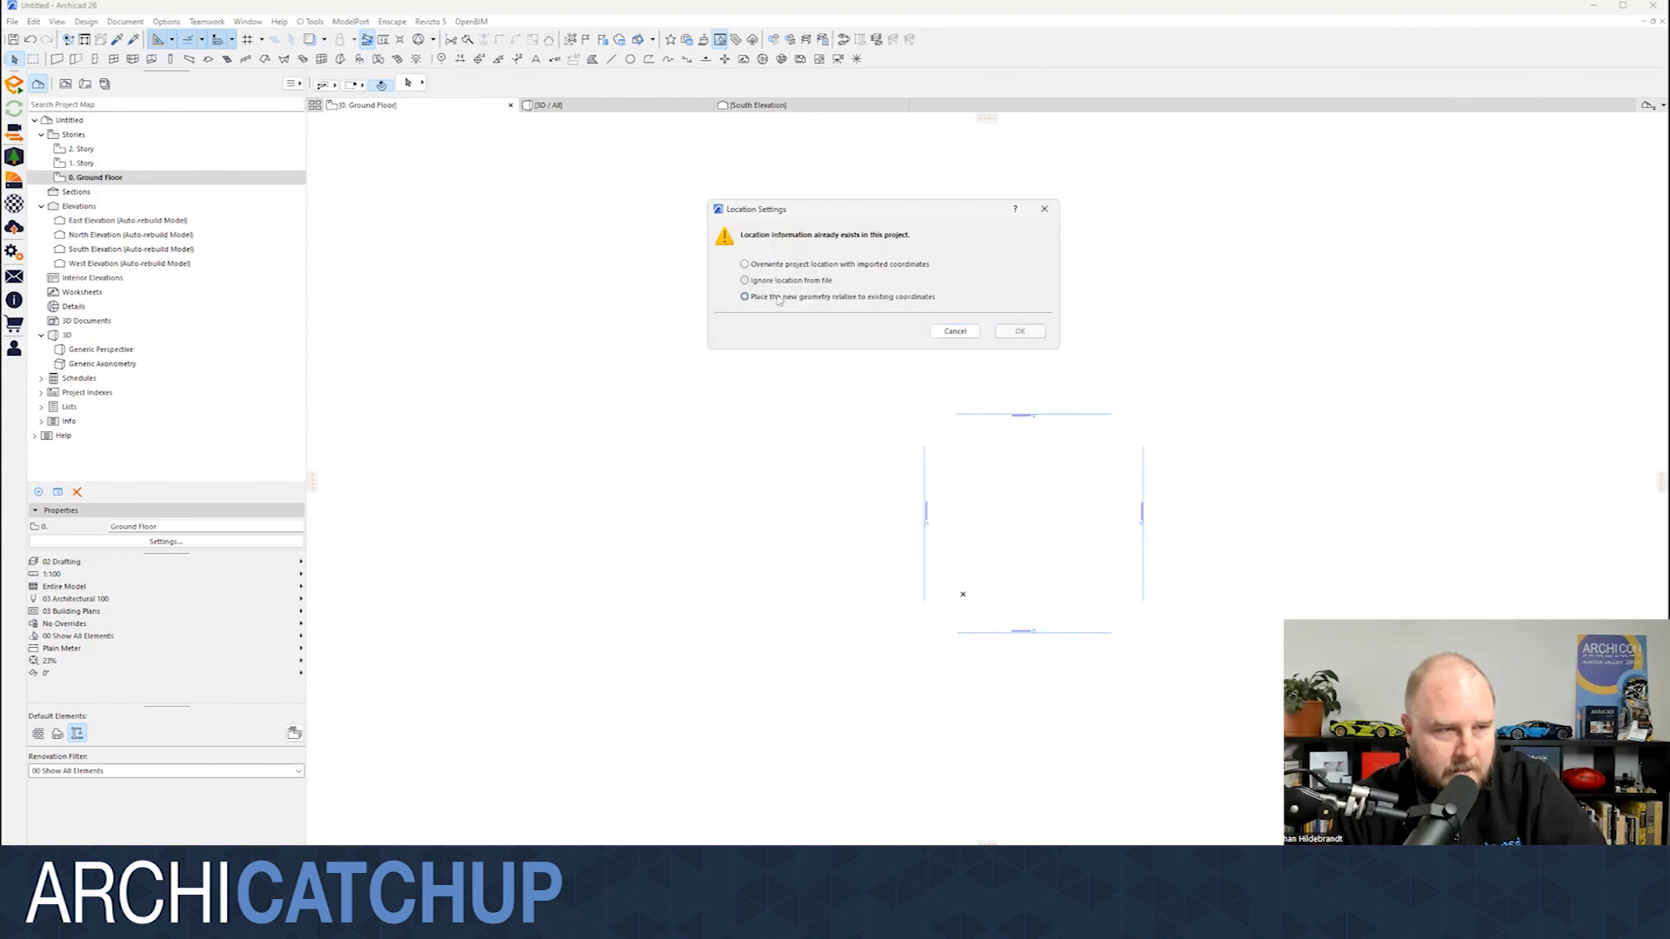
{"action": "left_click", "coordinate": [1014, 332]}
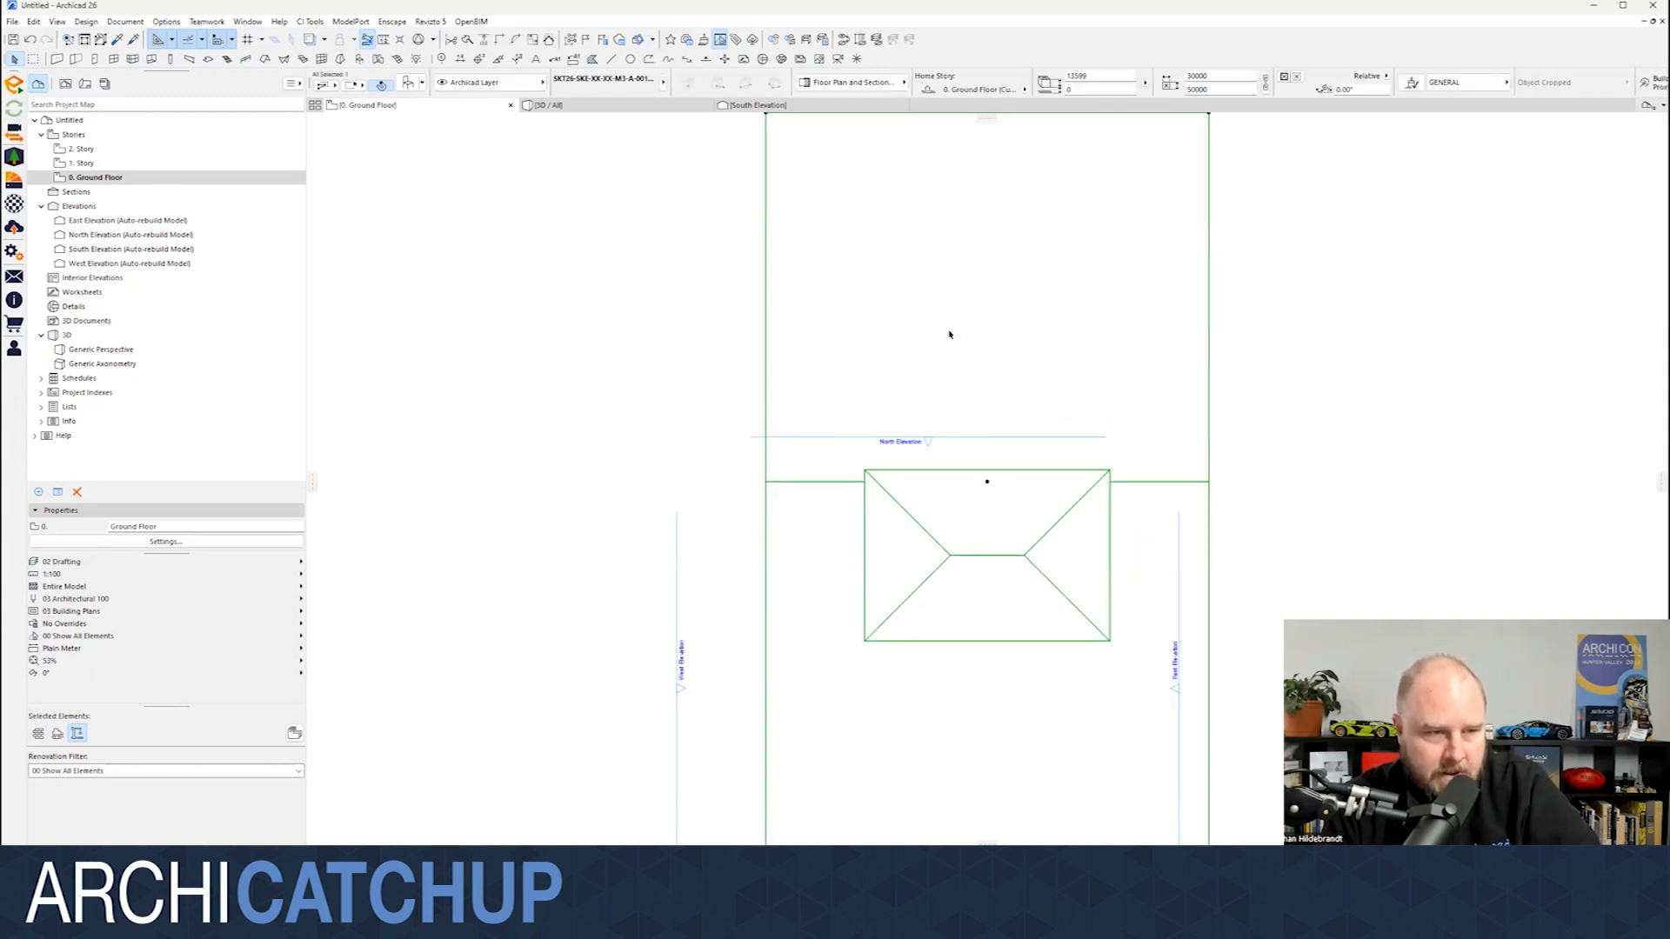
{"action": "scroll", "coordinate": [949, 334], "scroll_direction": "down", "scroll_amount": 3}
{"action": "left_click", "coordinate": [761, 343]}
{"action": "left_click", "coordinate": [888, 507]}
{"action": "left_click", "coordinate": [637, 345]}
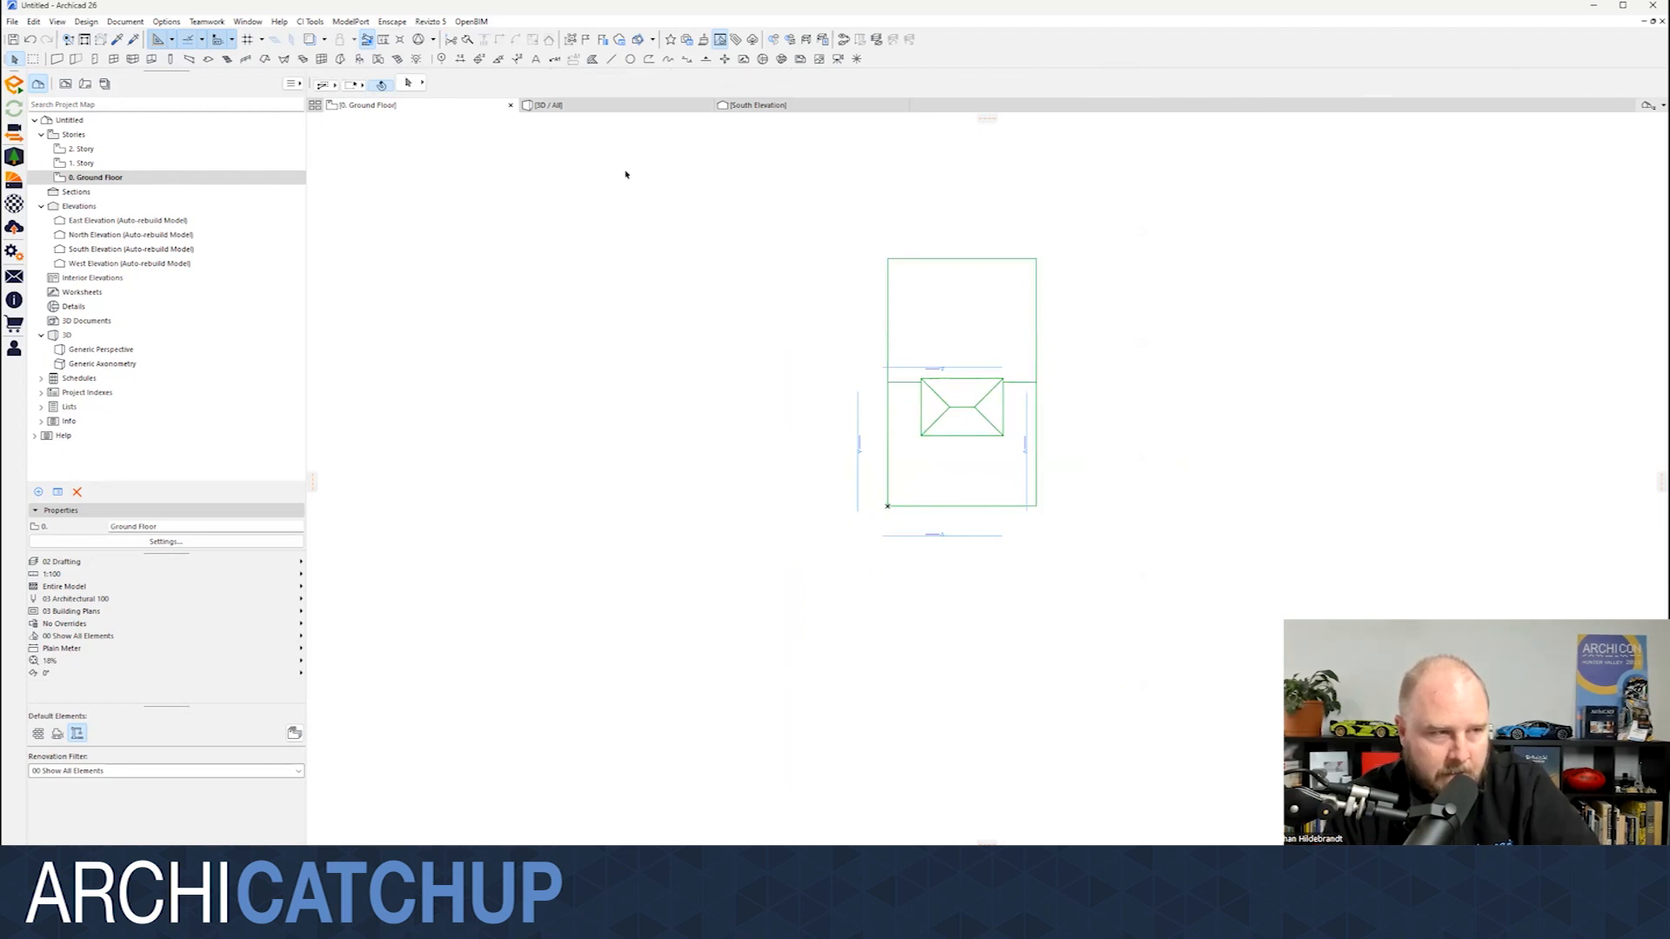
- Place a GDL House object on the Ground Floor plan and move its lower-right corner onto the merged model's lower-left corner
{"action": "mouse_move", "coordinate": [628, 110]}
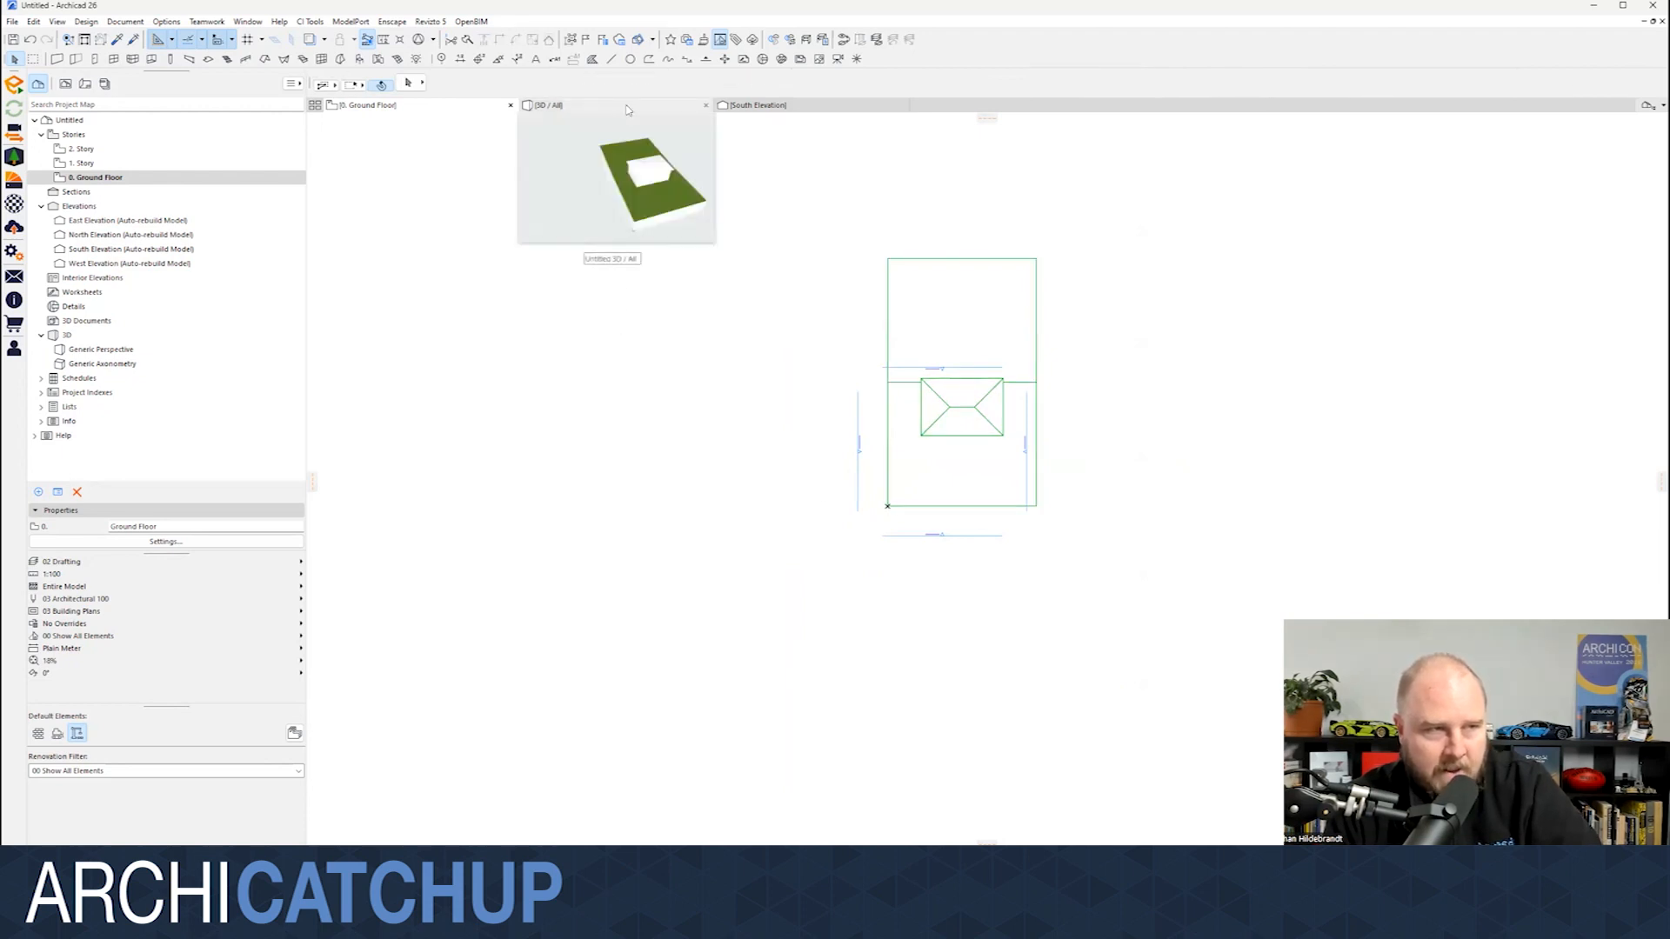
{"action": "left_click", "coordinate": [362, 58]}
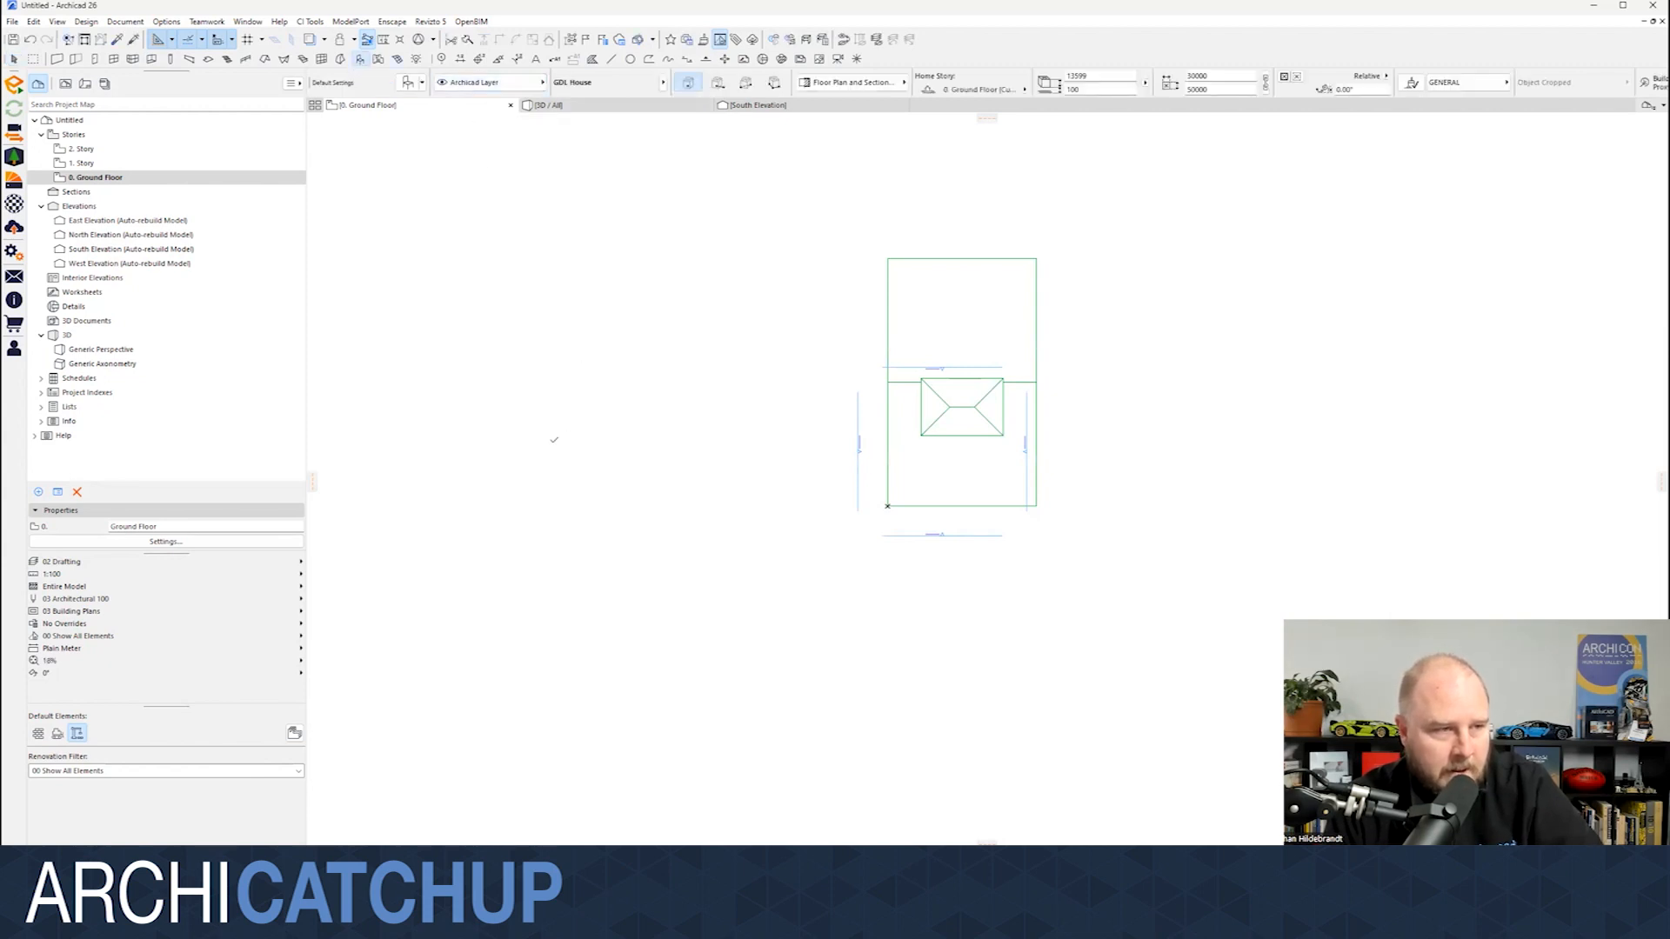
{"action": "left_click", "coordinate": [553, 442]}
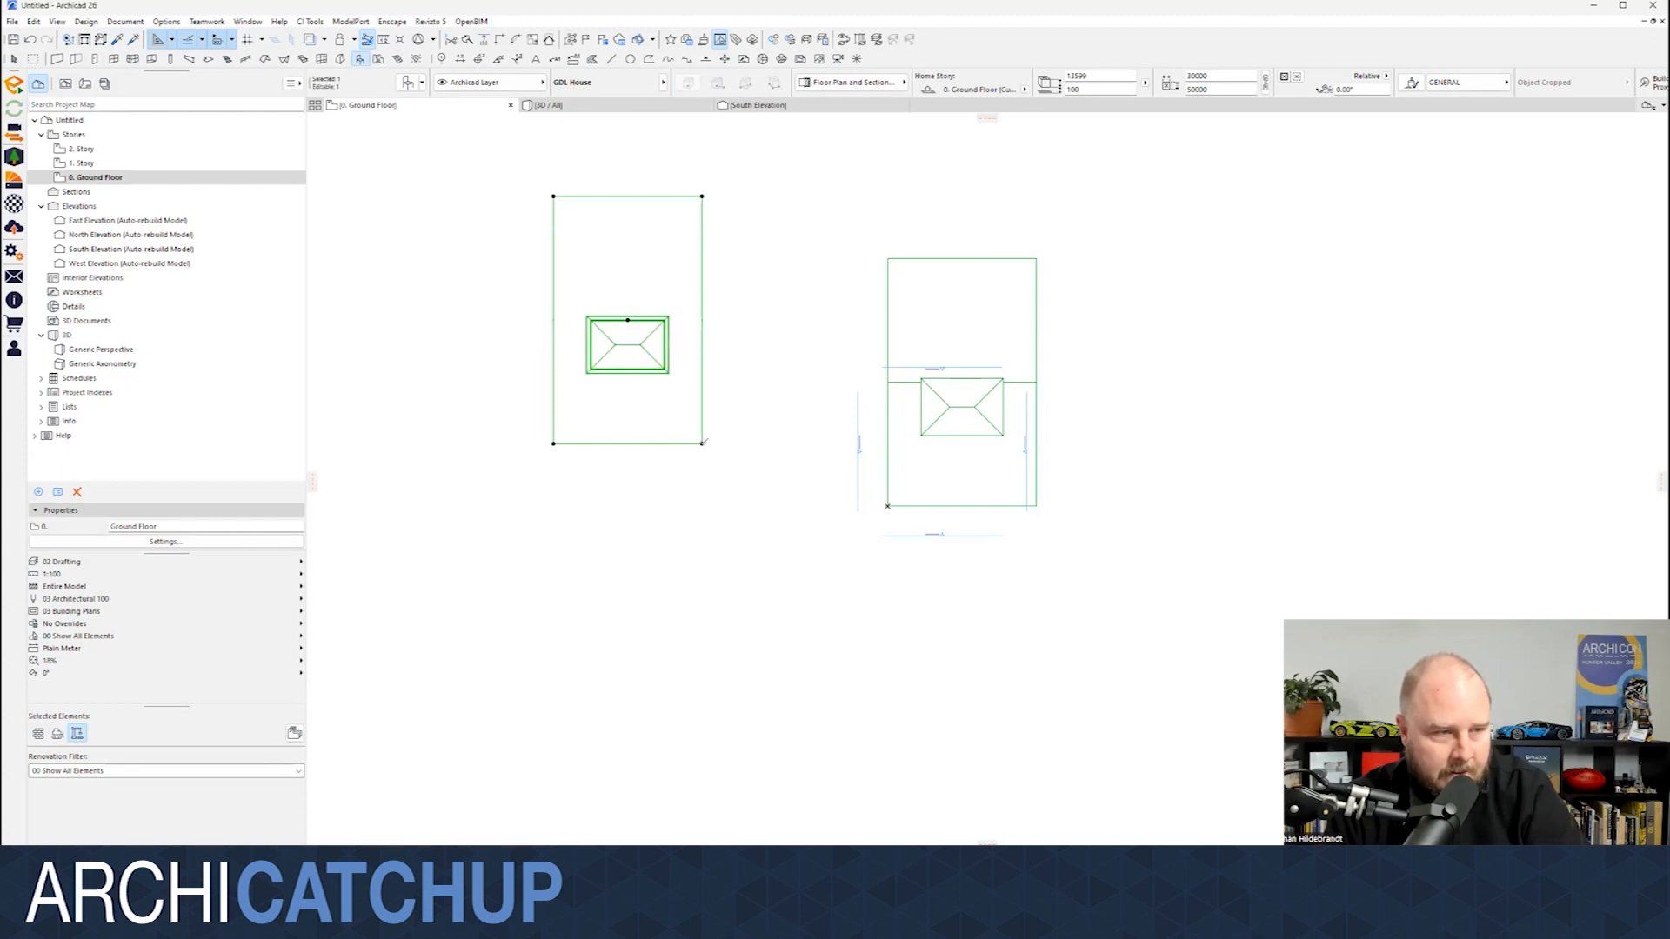
{"action": "left_click_drag", "start_coordinate": [703, 442], "coordinate": [705, 446]}
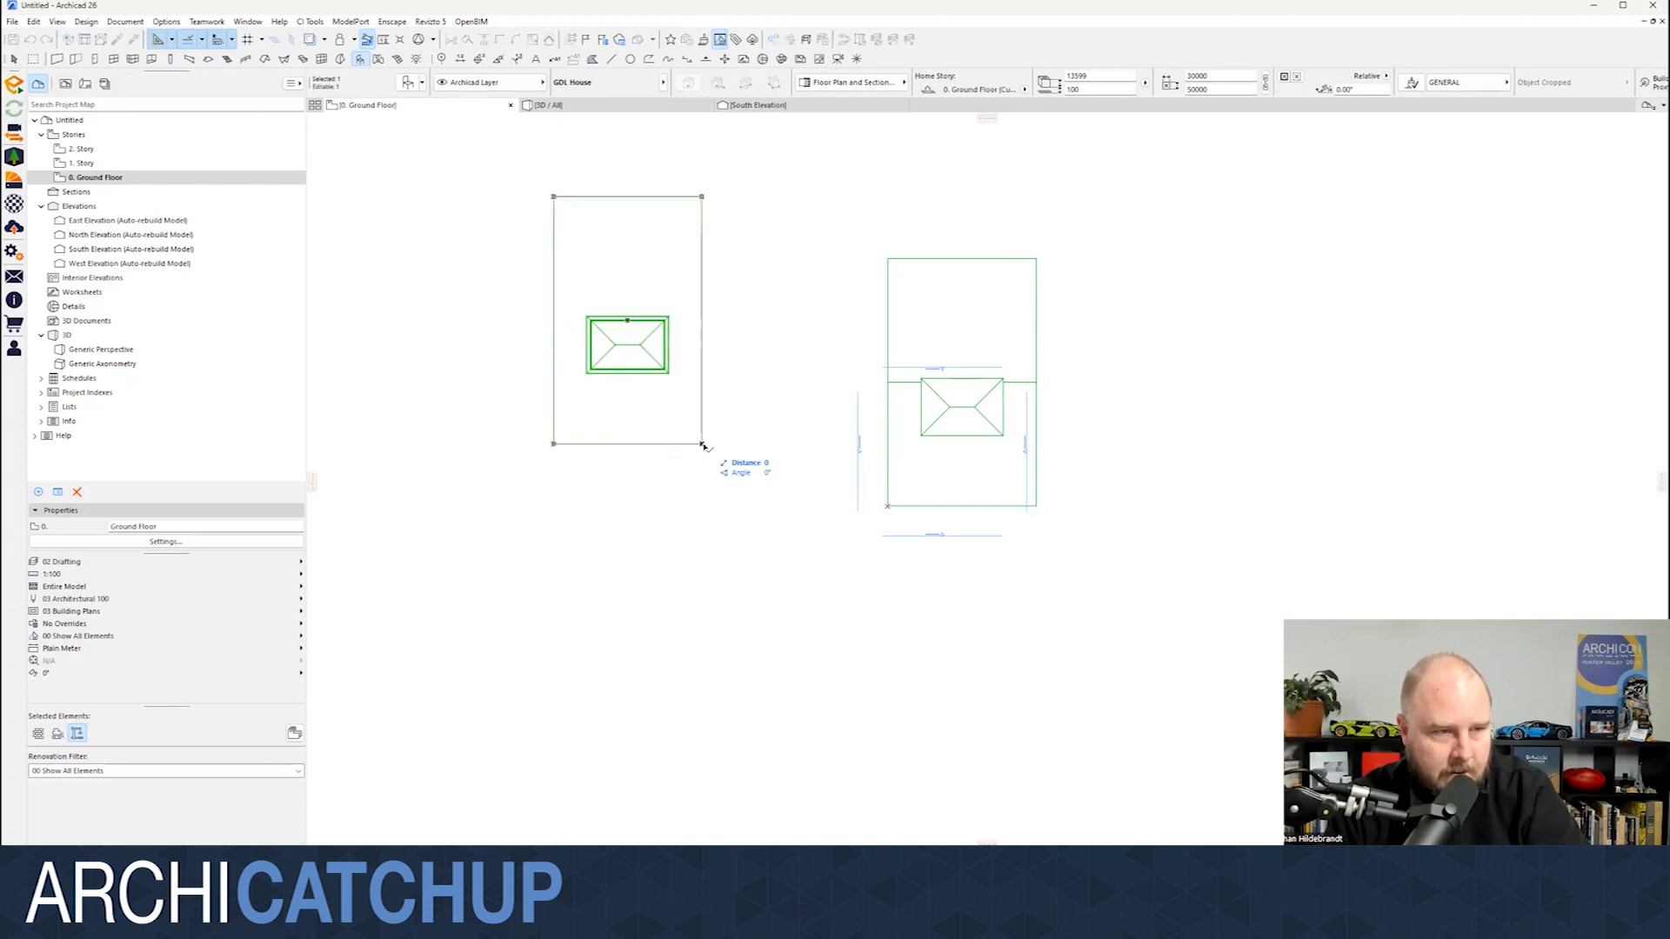
{"action": "left_click", "coordinate": [886, 507]}
{"action": "key", "text": "Delete"}
{"action": "key", "text": "Escape"}
- In the 3D view, remove the GDL House object that overlaps the merged SketchUp model
{"action": "left_click", "coordinate": [637, 105]}
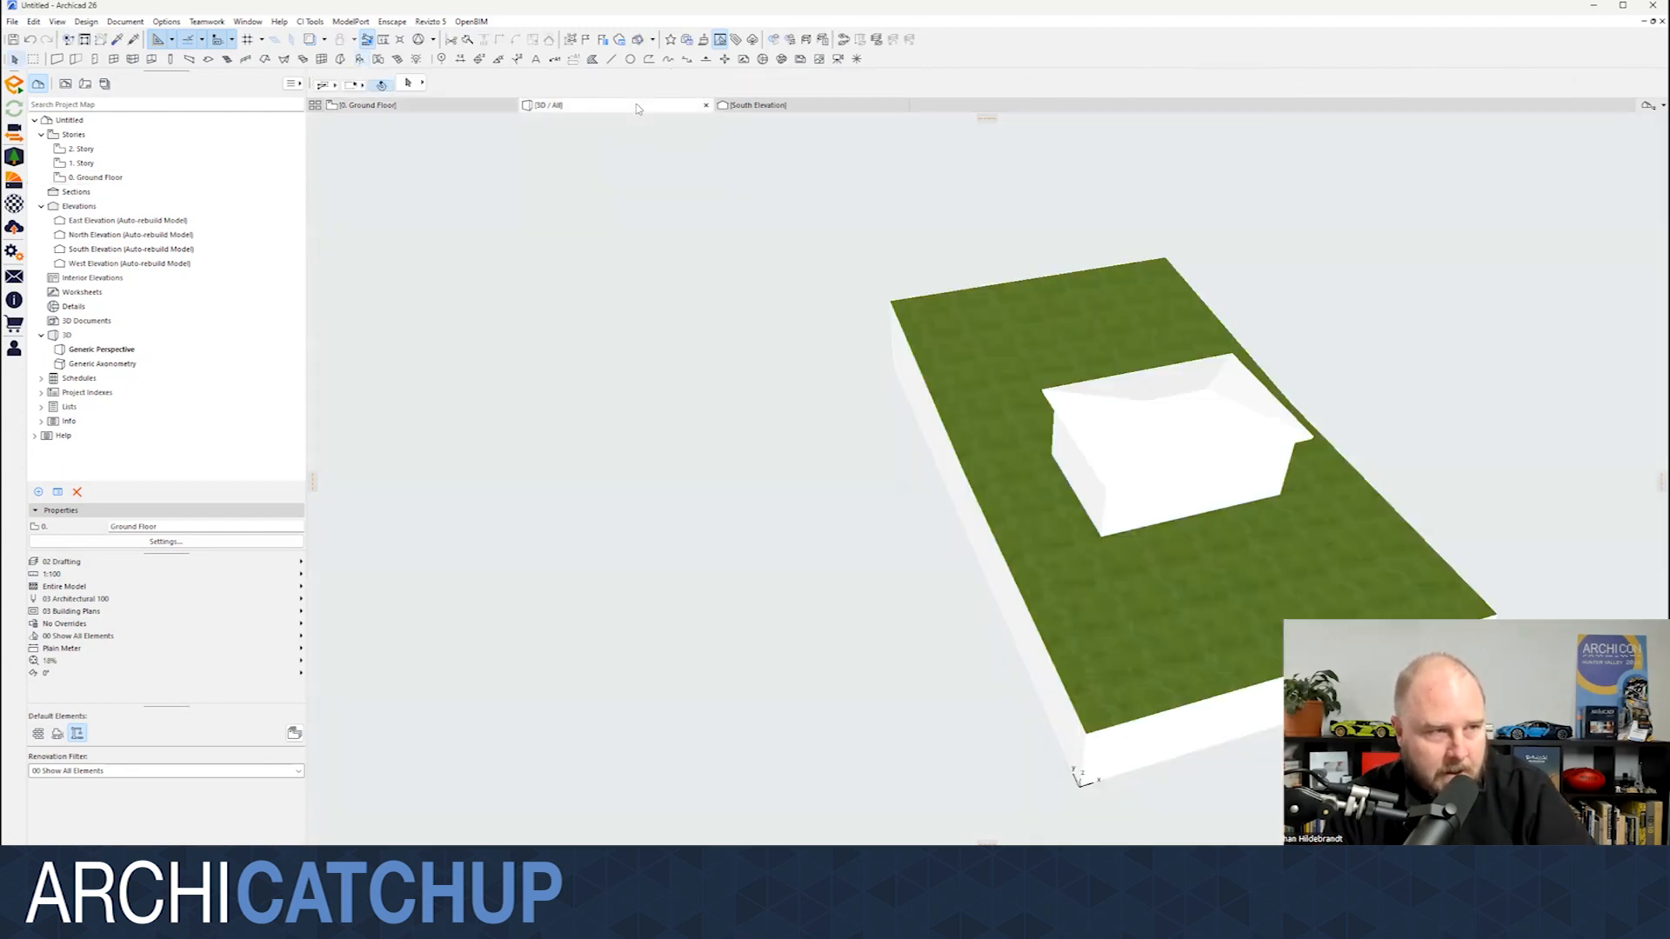
{"action": "middle_click_drag", "start_coordinate": [925, 488], "coordinate": [1099, 566], "text": "shift"}
{"action": "left_click", "coordinate": [1098, 569]}
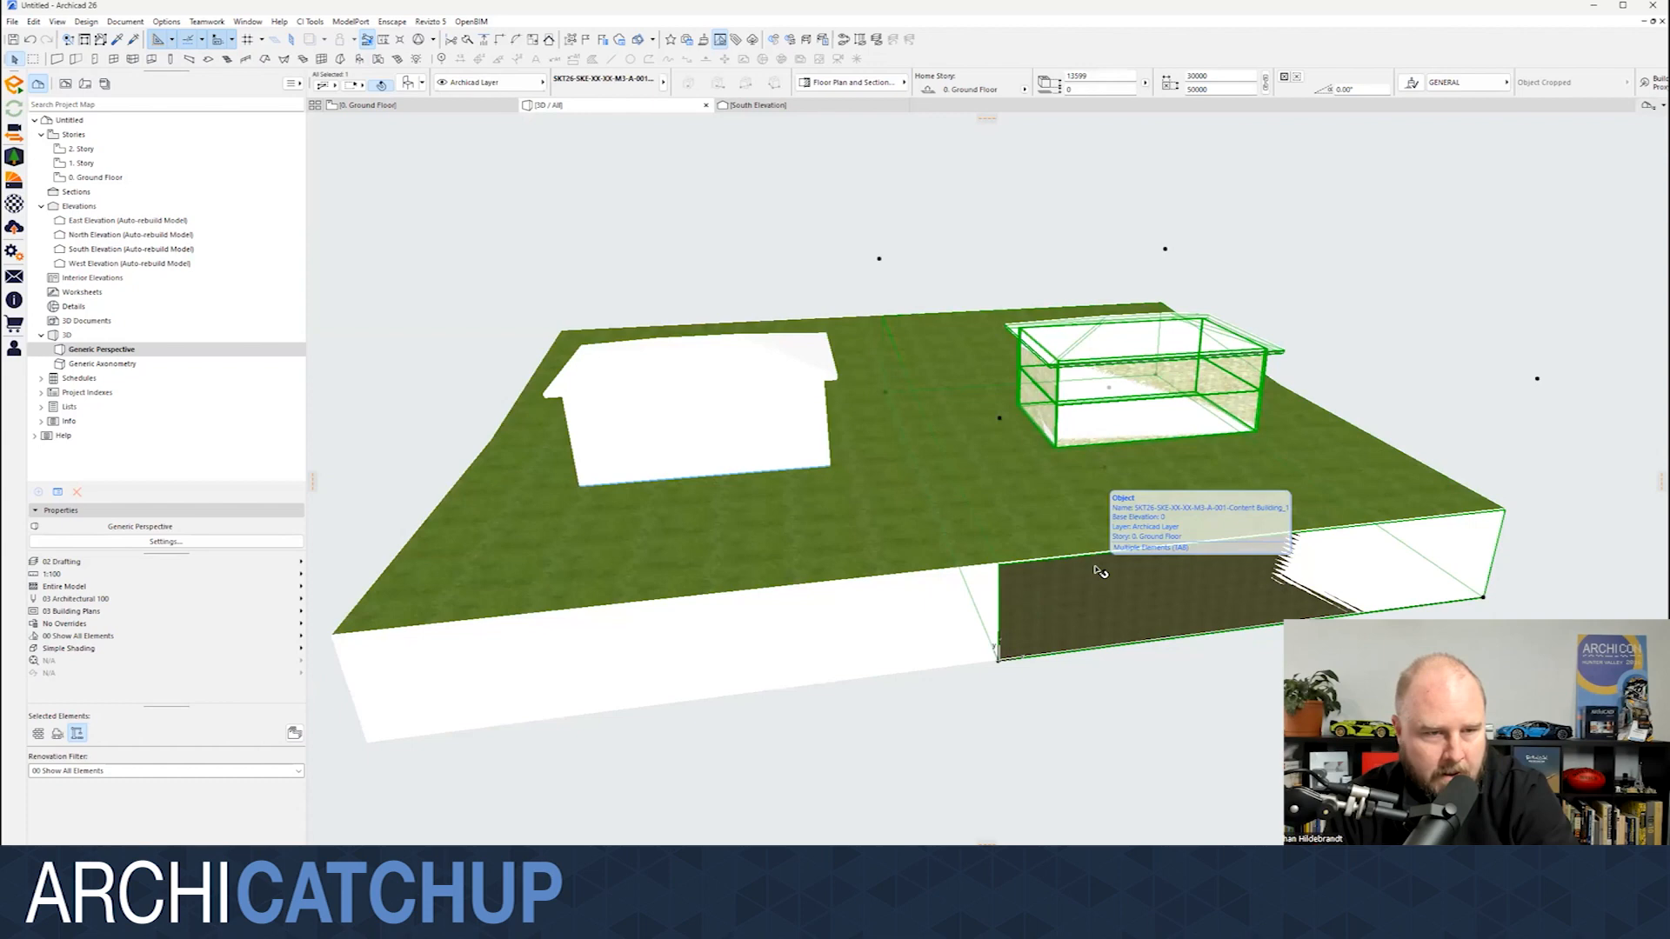
{"action": "key", "text": "Tab"}
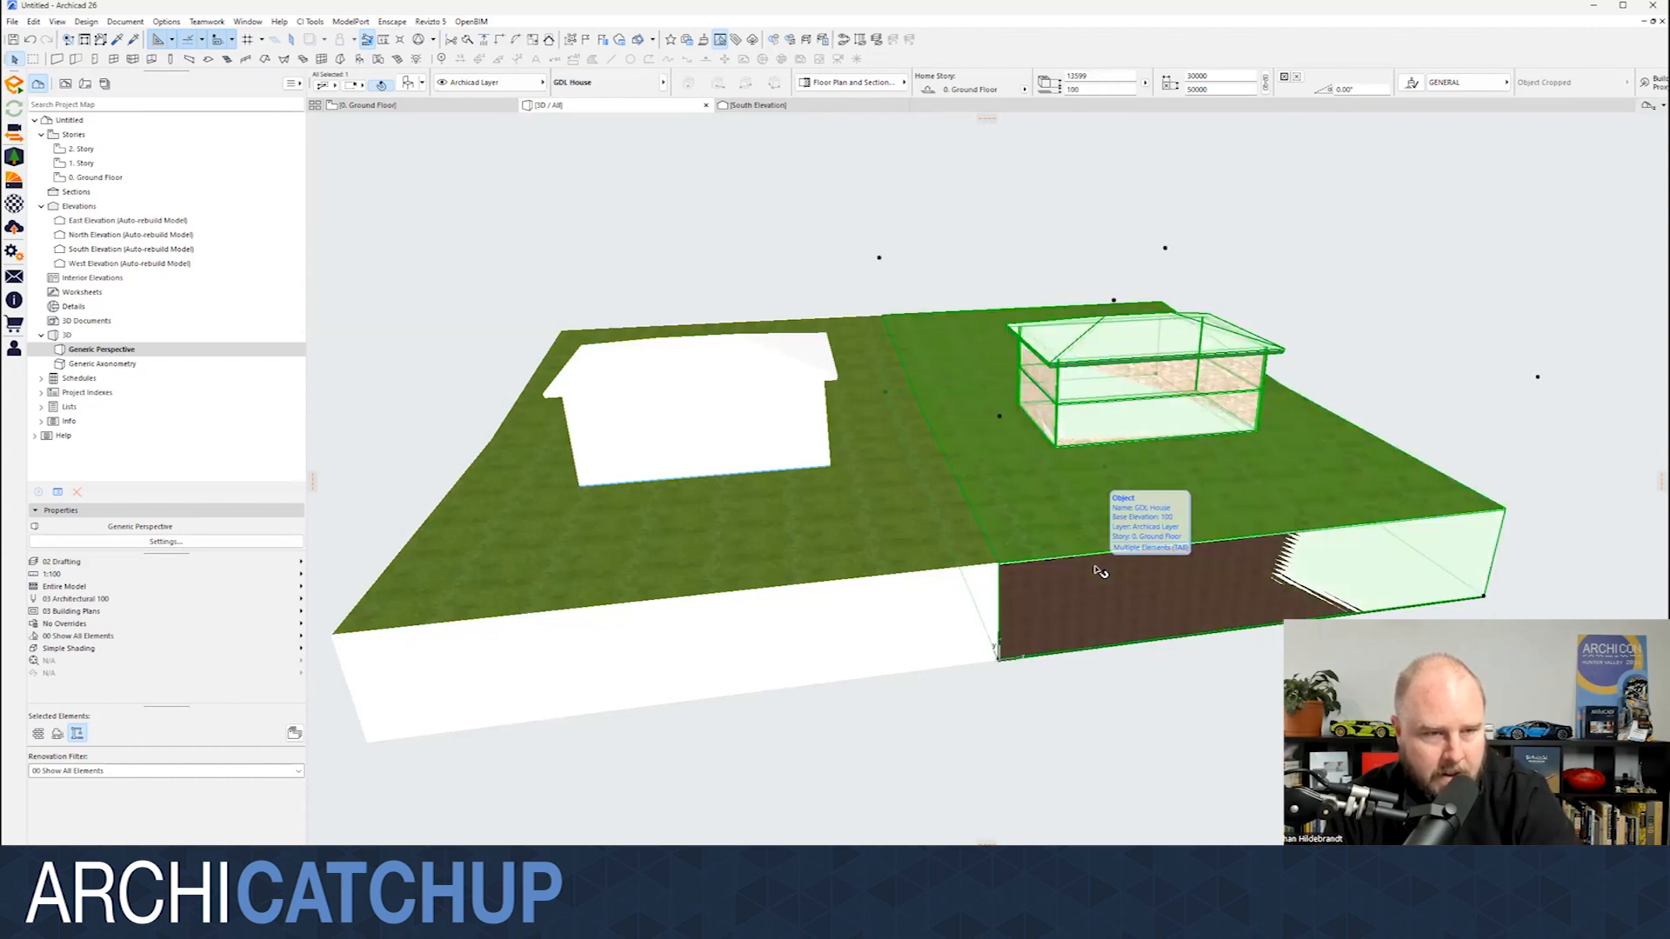
{"action": "key", "text": "Escape"}
- Inspect the scaling and hotspot options in the merged Content Building_1 object's settings, then close them without changes
{"action": "scroll", "coordinate": [1079, 492], "scroll_direction": "up", "scroll_amount": 5}
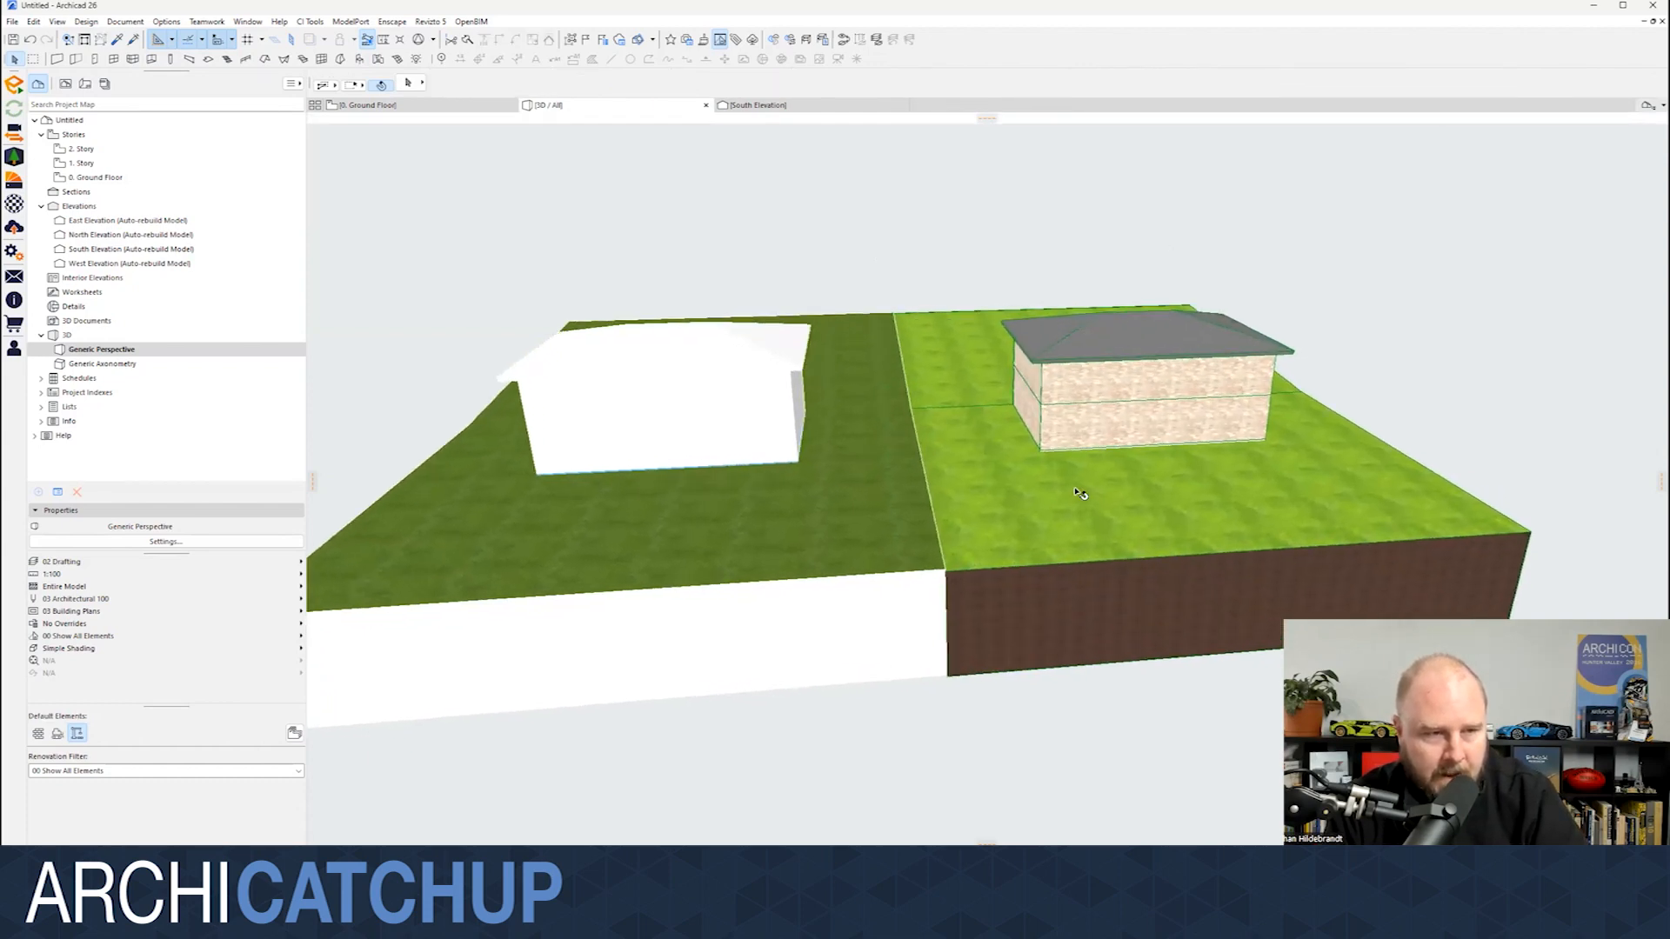
{"action": "scroll", "coordinate": [1079, 492], "scroll_direction": "up", "scroll_amount": 6}
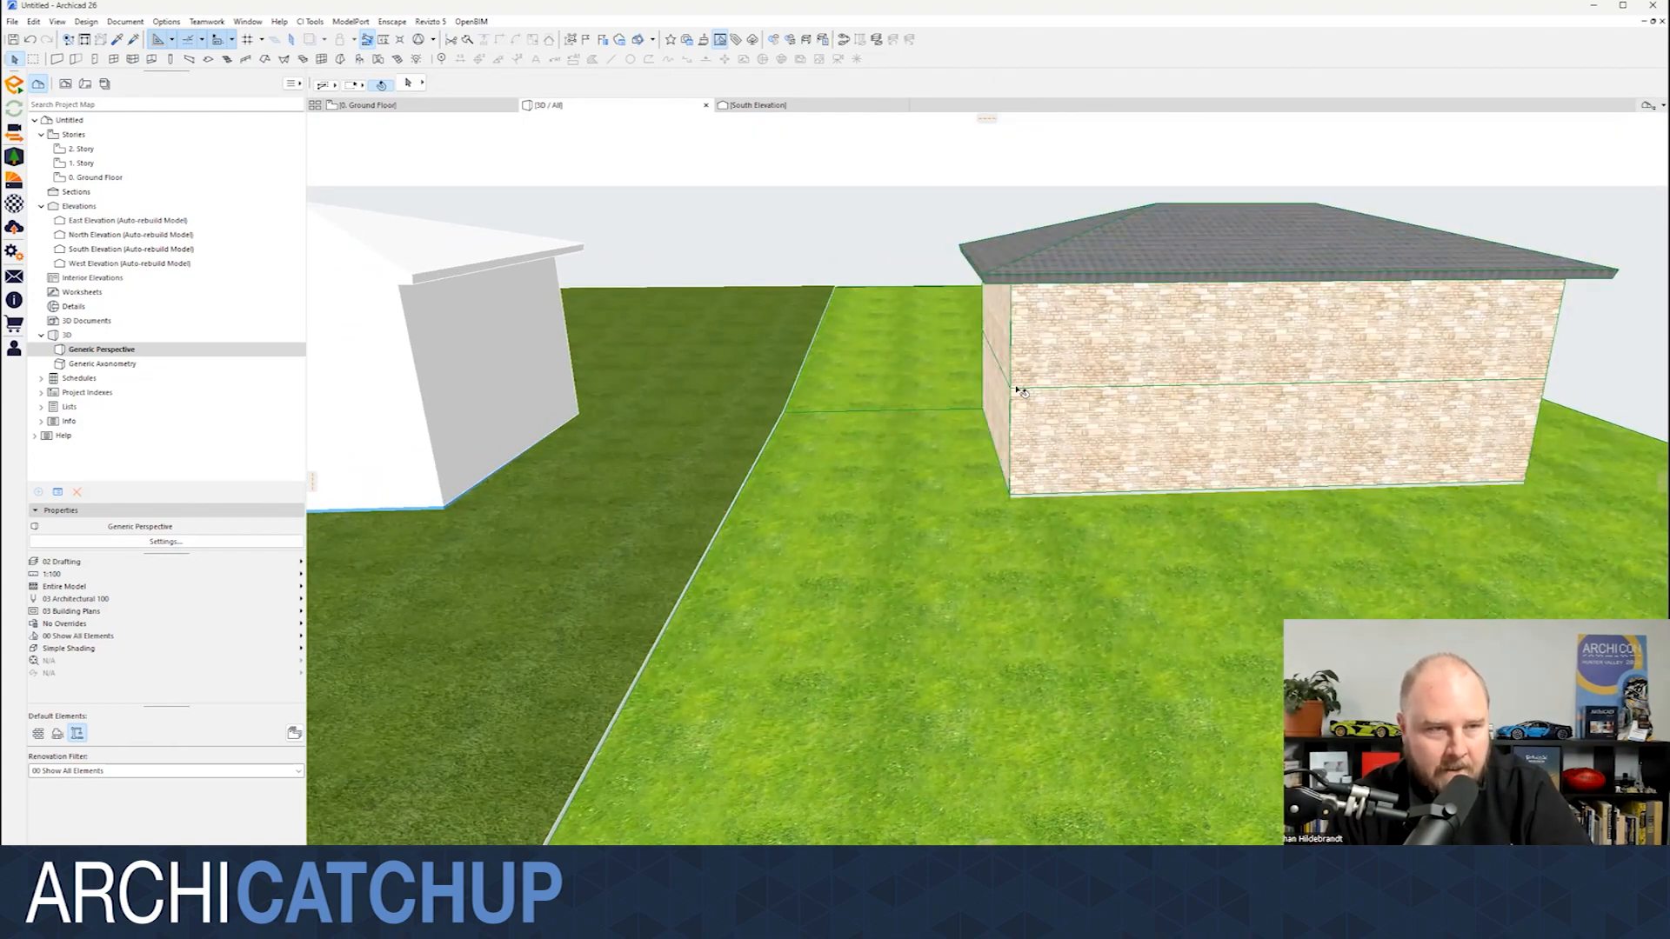
{"action": "scroll", "coordinate": [1083, 442], "scroll_direction": "down", "scroll_amount": 6}
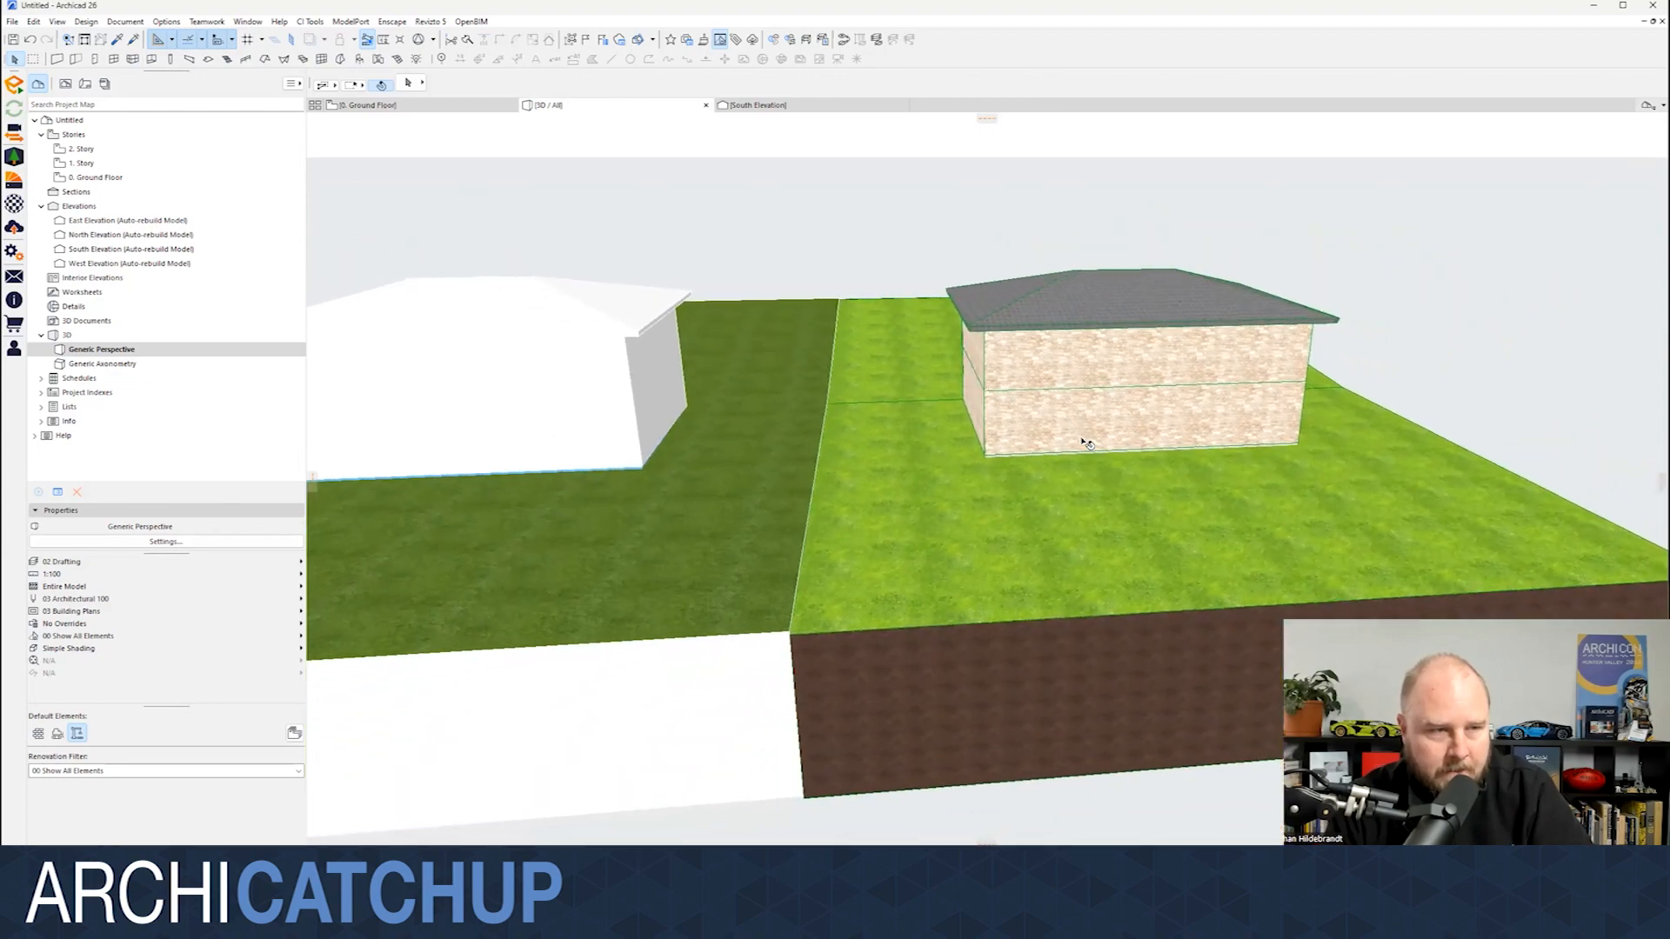
{"action": "scroll", "coordinate": [1085, 442], "scroll_direction": "down", "scroll_amount": 2}
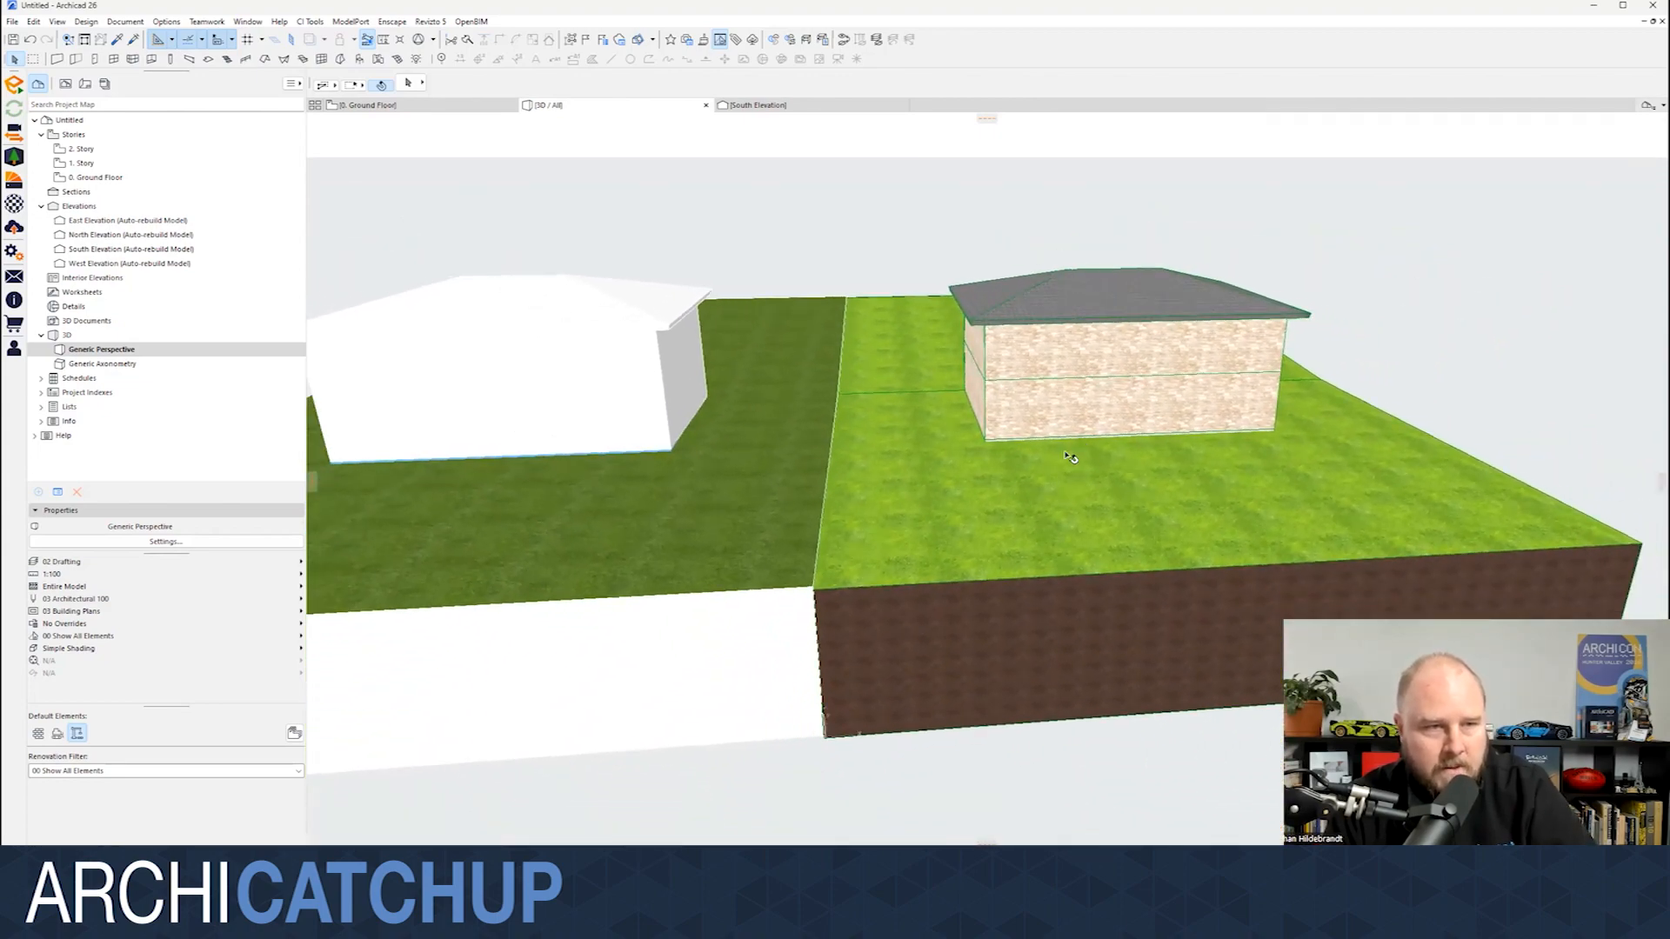
{"action": "left_click", "coordinate": [1070, 458]}
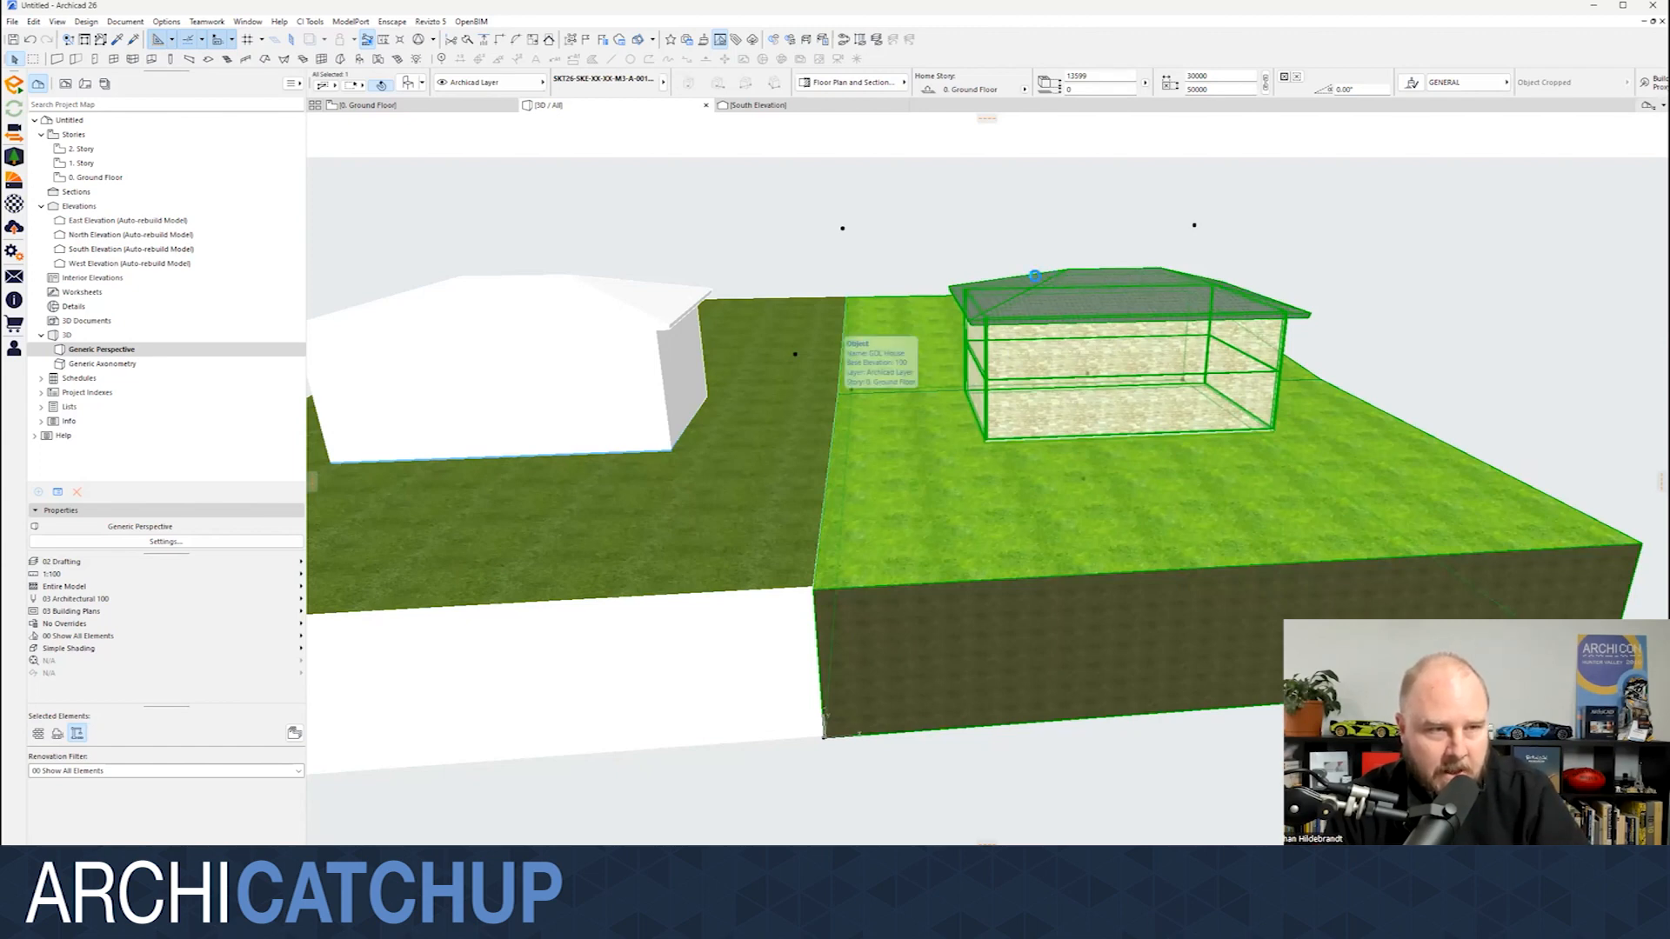
{"action": "key", "text": "ctrl+t"}
{"action": "left_click", "coordinate": [895, 338]}
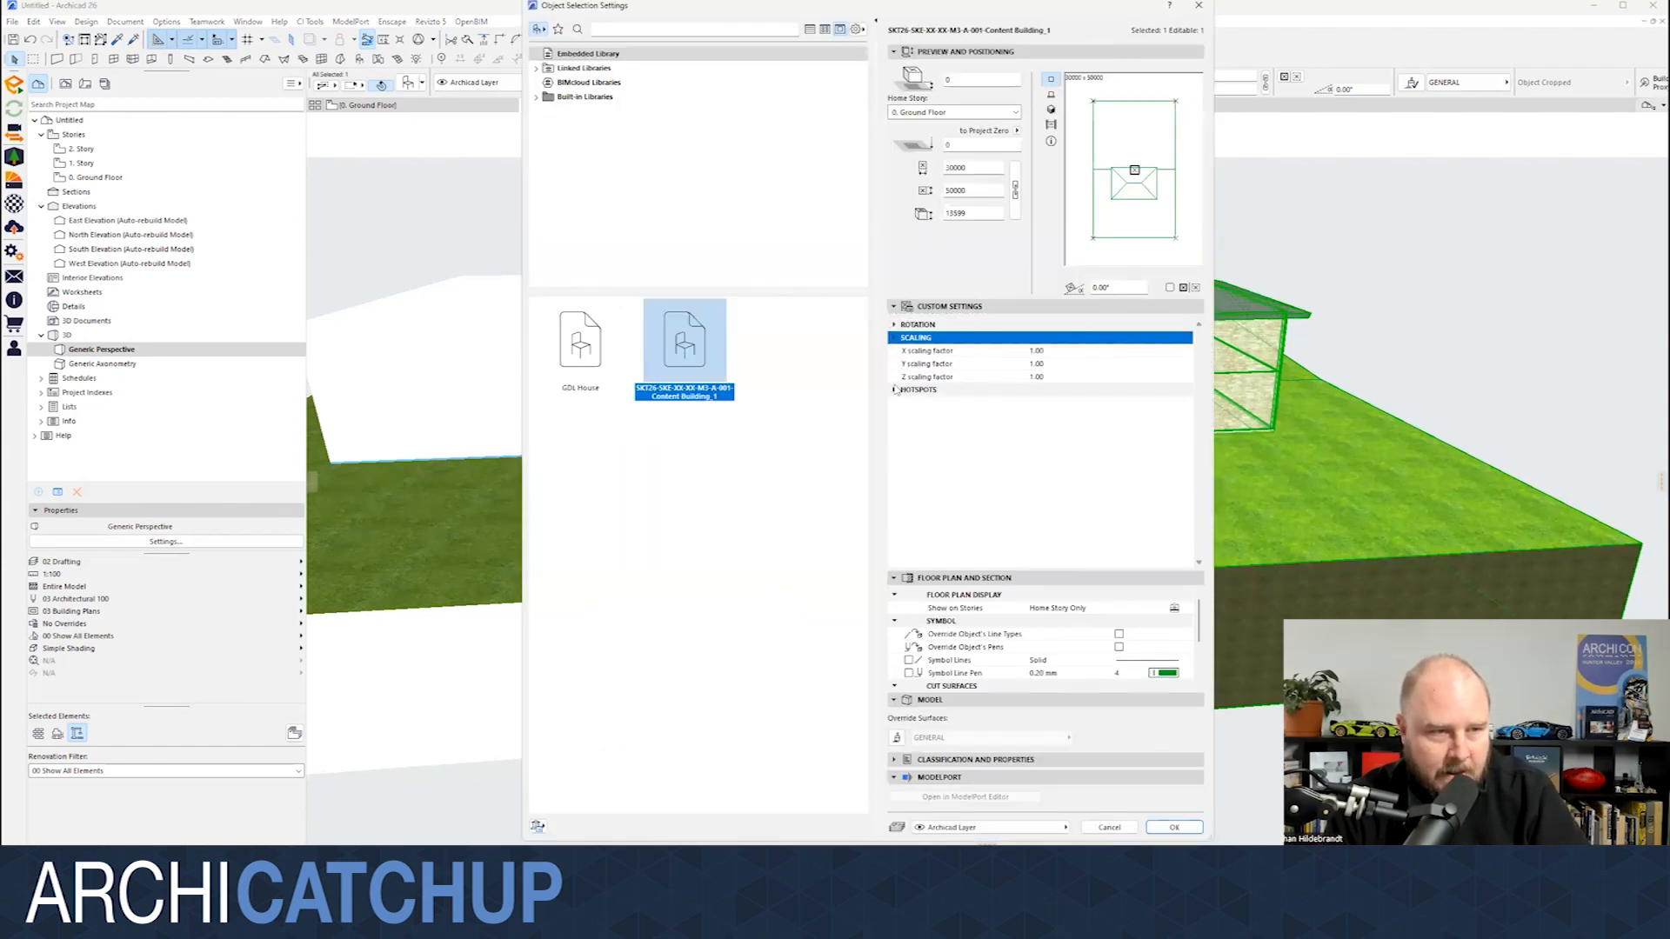
{"action": "left_click", "coordinate": [894, 392]}
{"action": "left_click", "coordinate": [895, 391]}
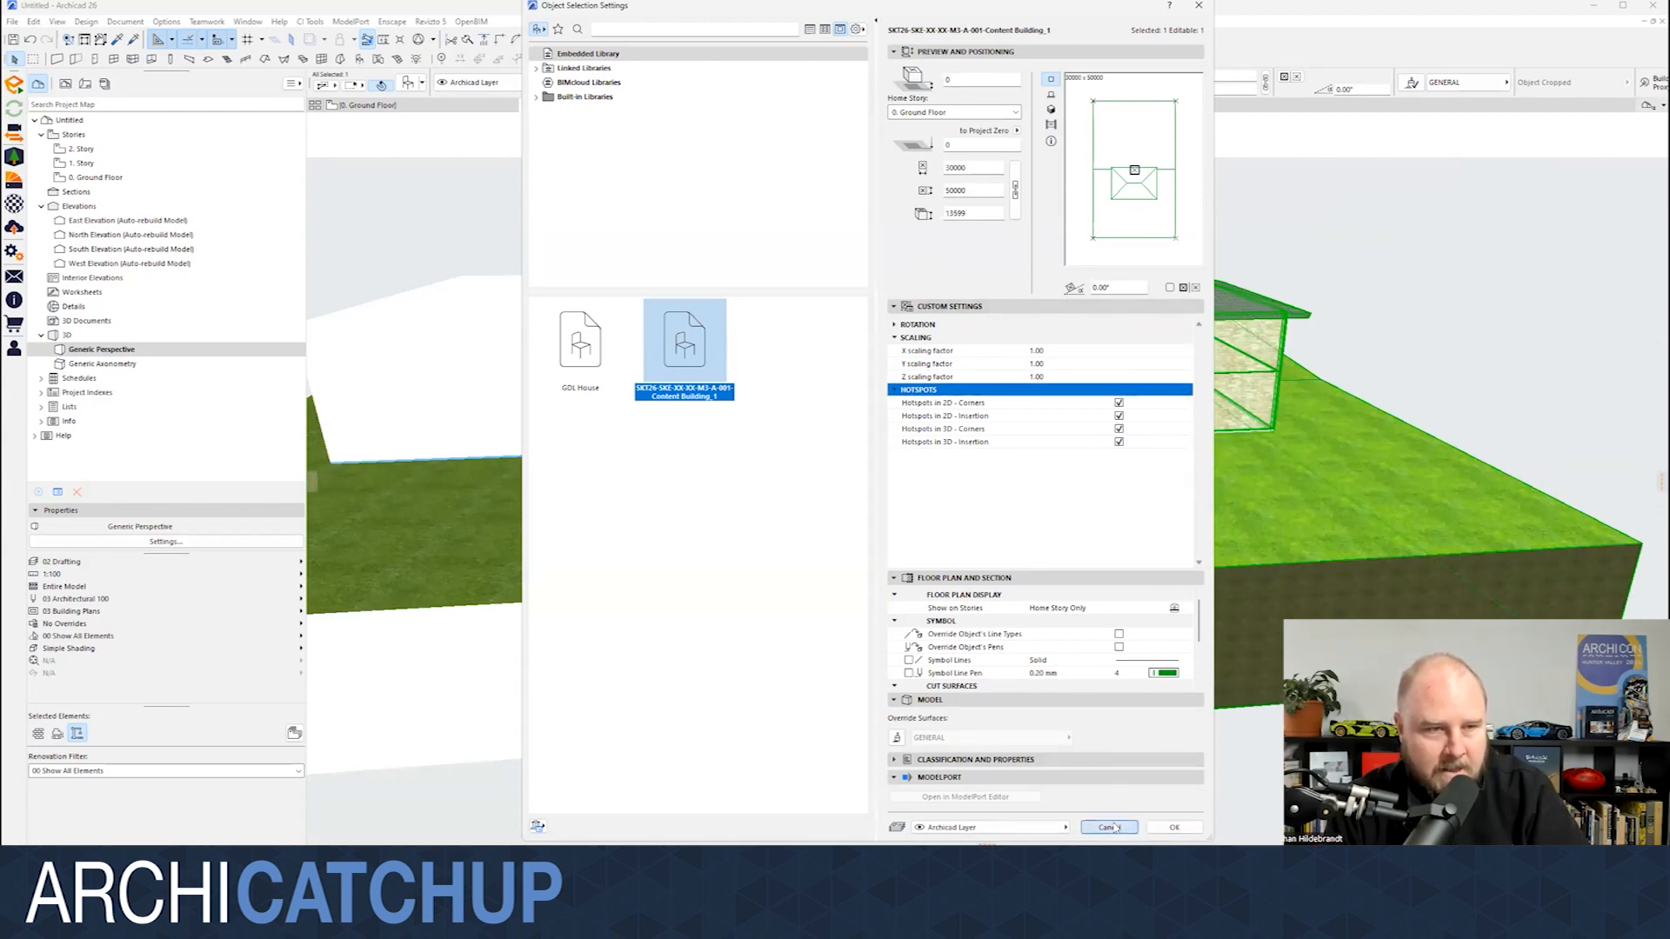
{"action": "left_click", "coordinate": [789, 165]}
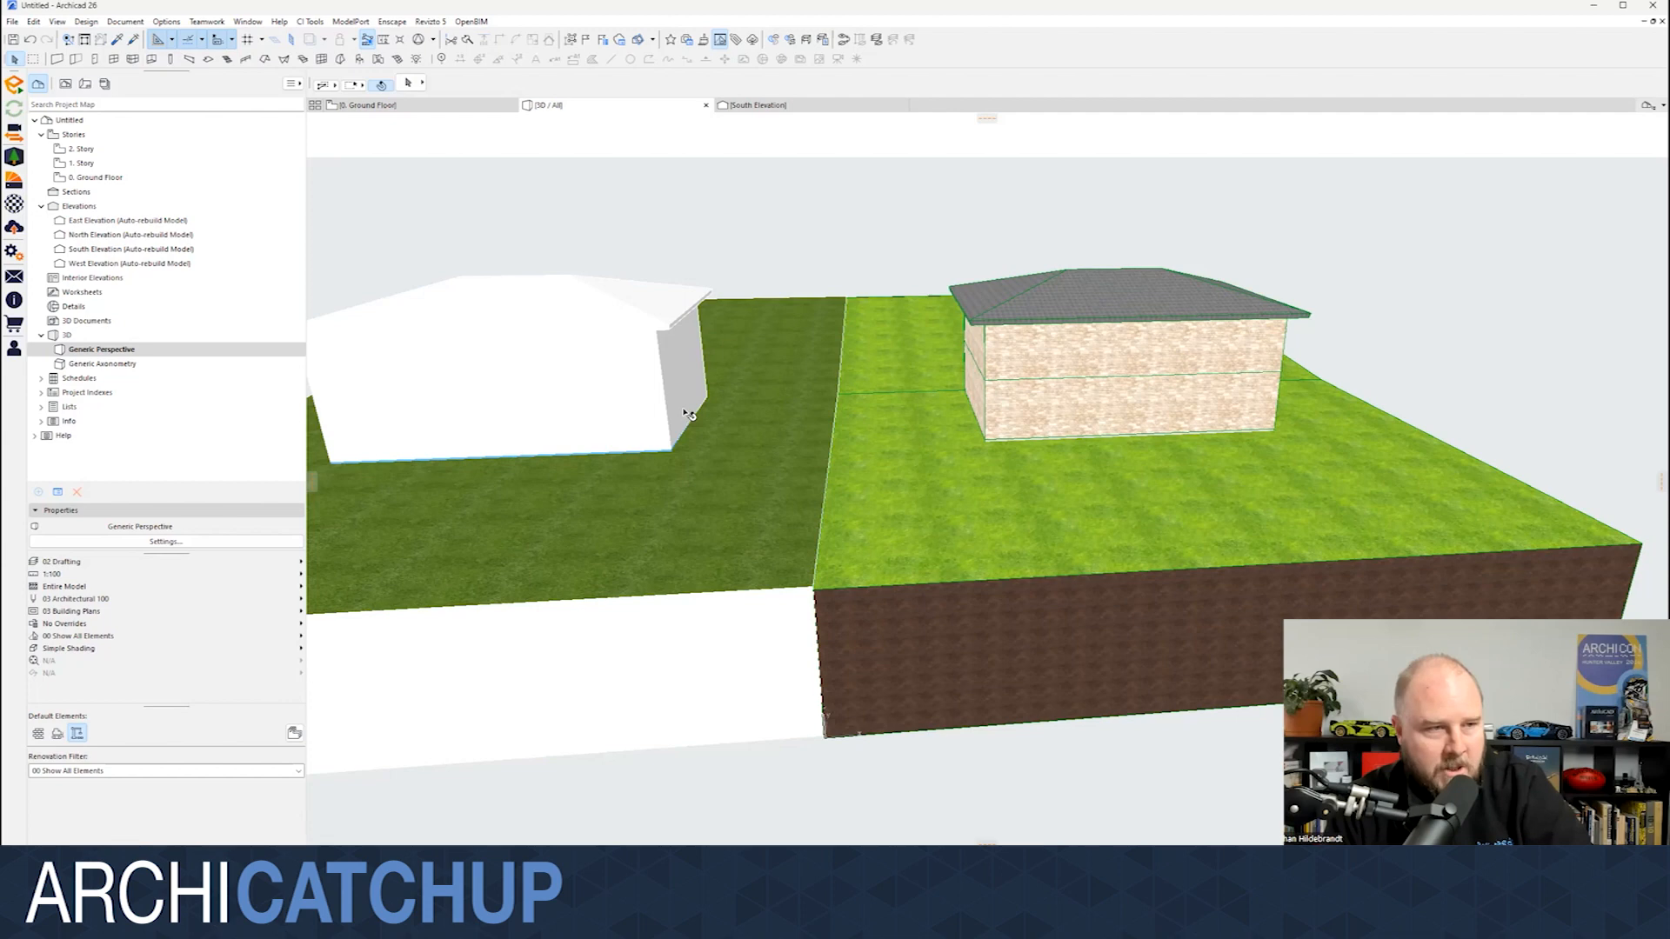
- Examine the textures_0 folder and the merged Content Building object in the Embedded Library, then close the Library Manager without changes
{"action": "left_click", "coordinate": [12, 21]}
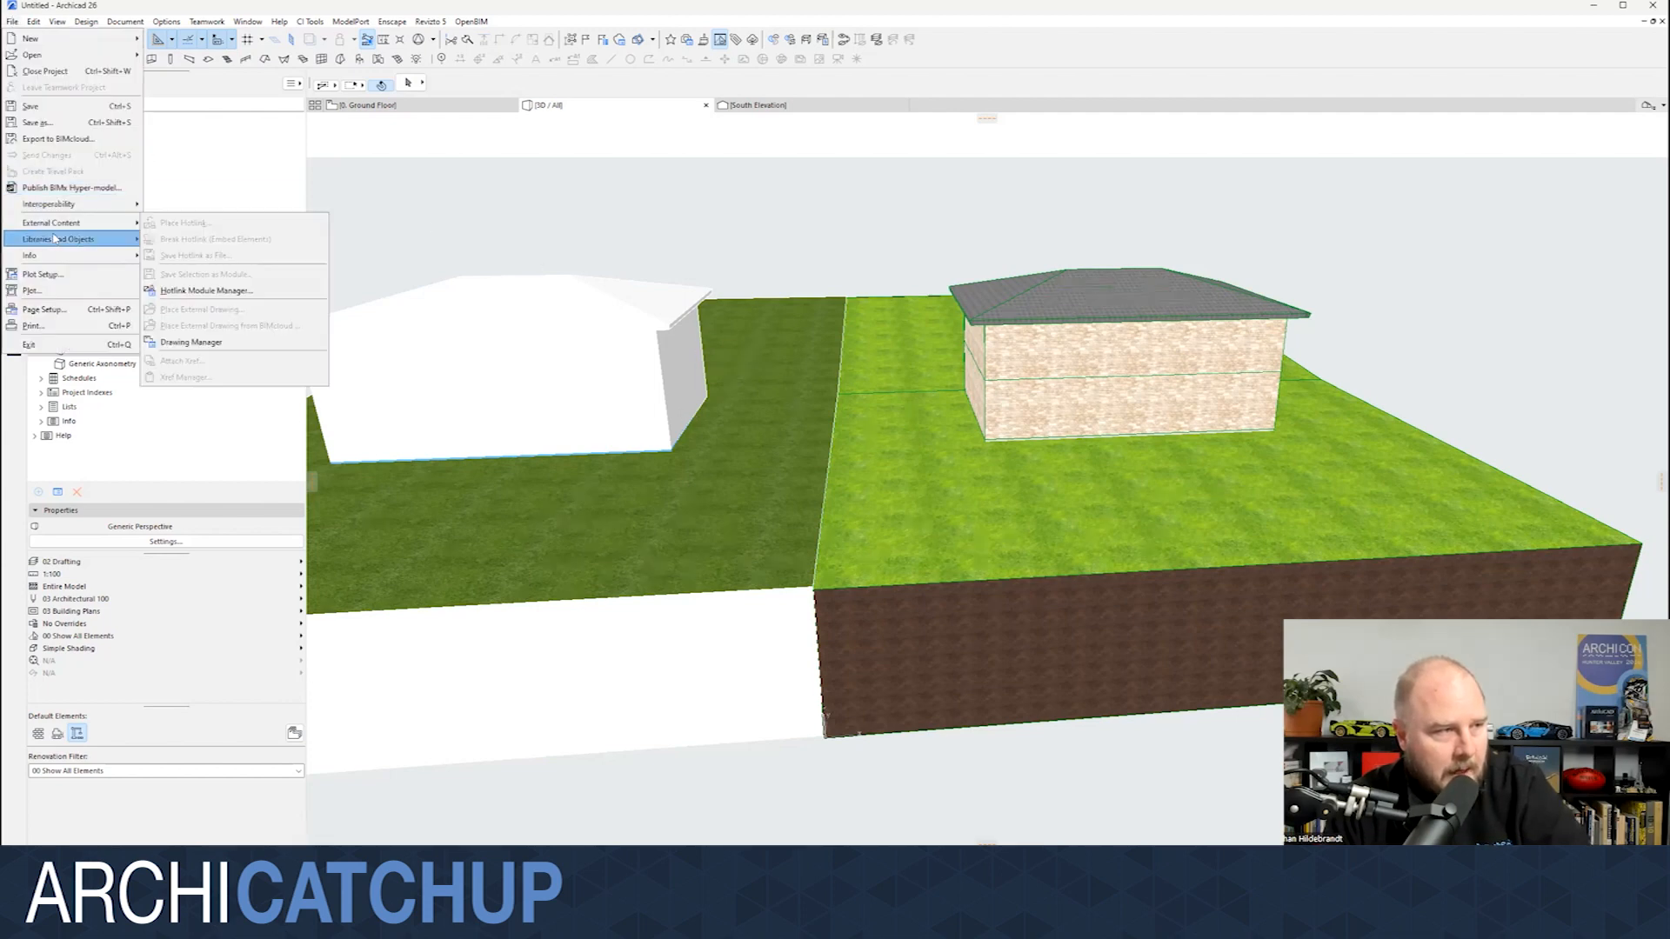
{"action": "mouse_move", "coordinate": [69, 243]}
{"action": "left_click", "coordinate": [187, 238]}
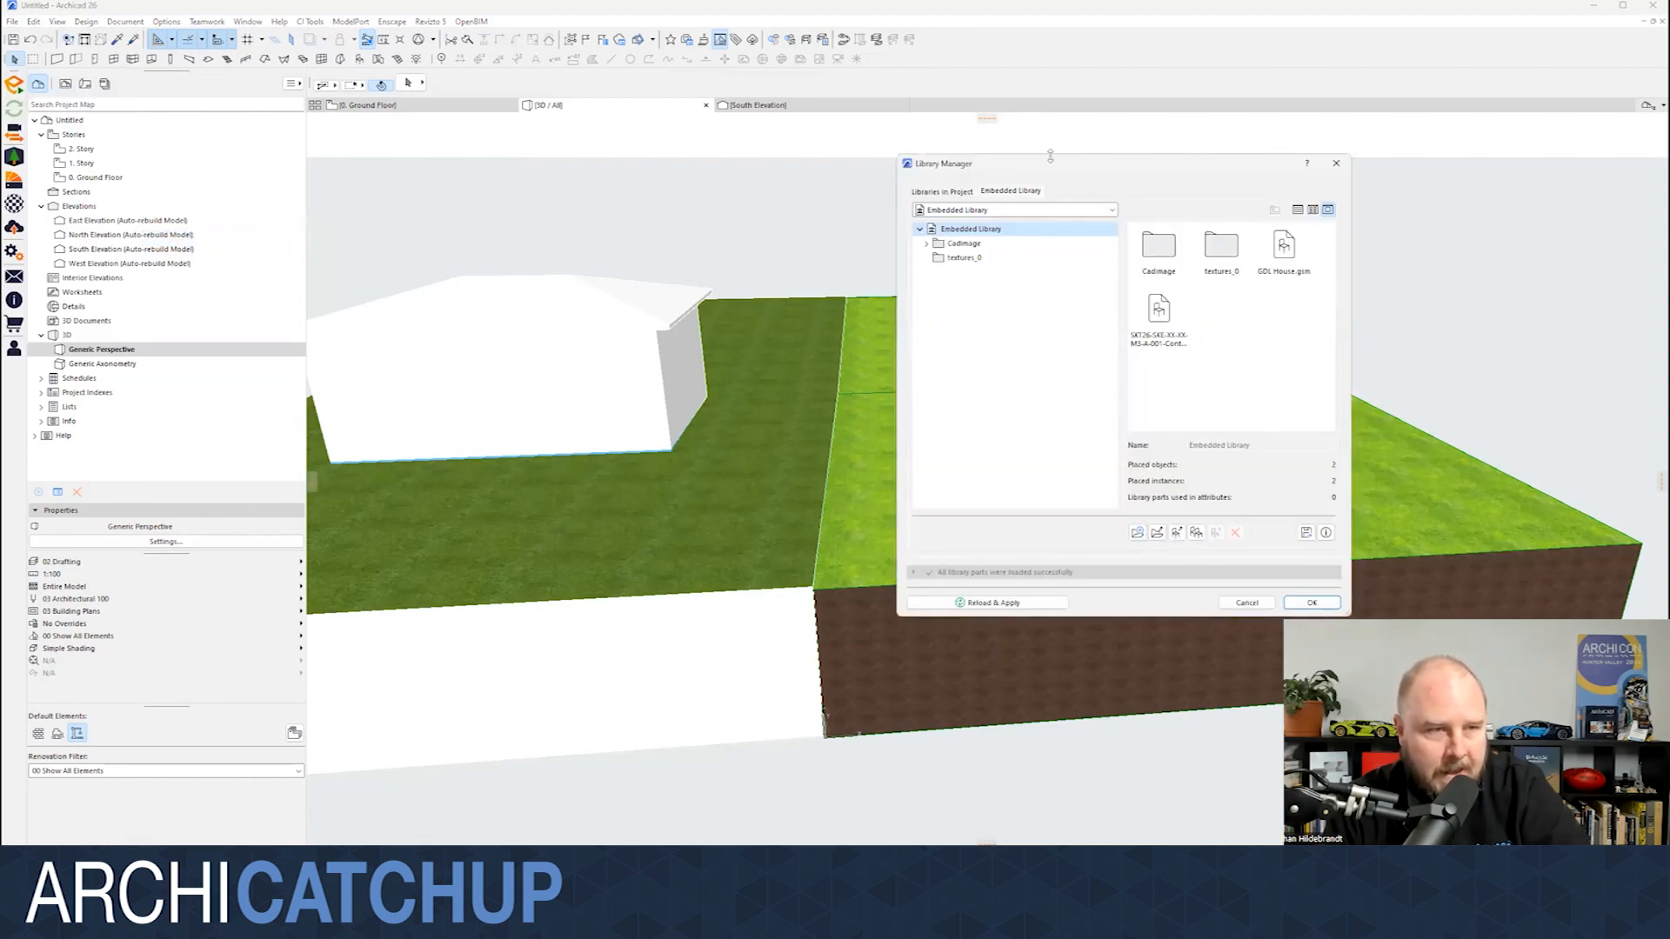
{"action": "left_click", "coordinate": [950, 259]}
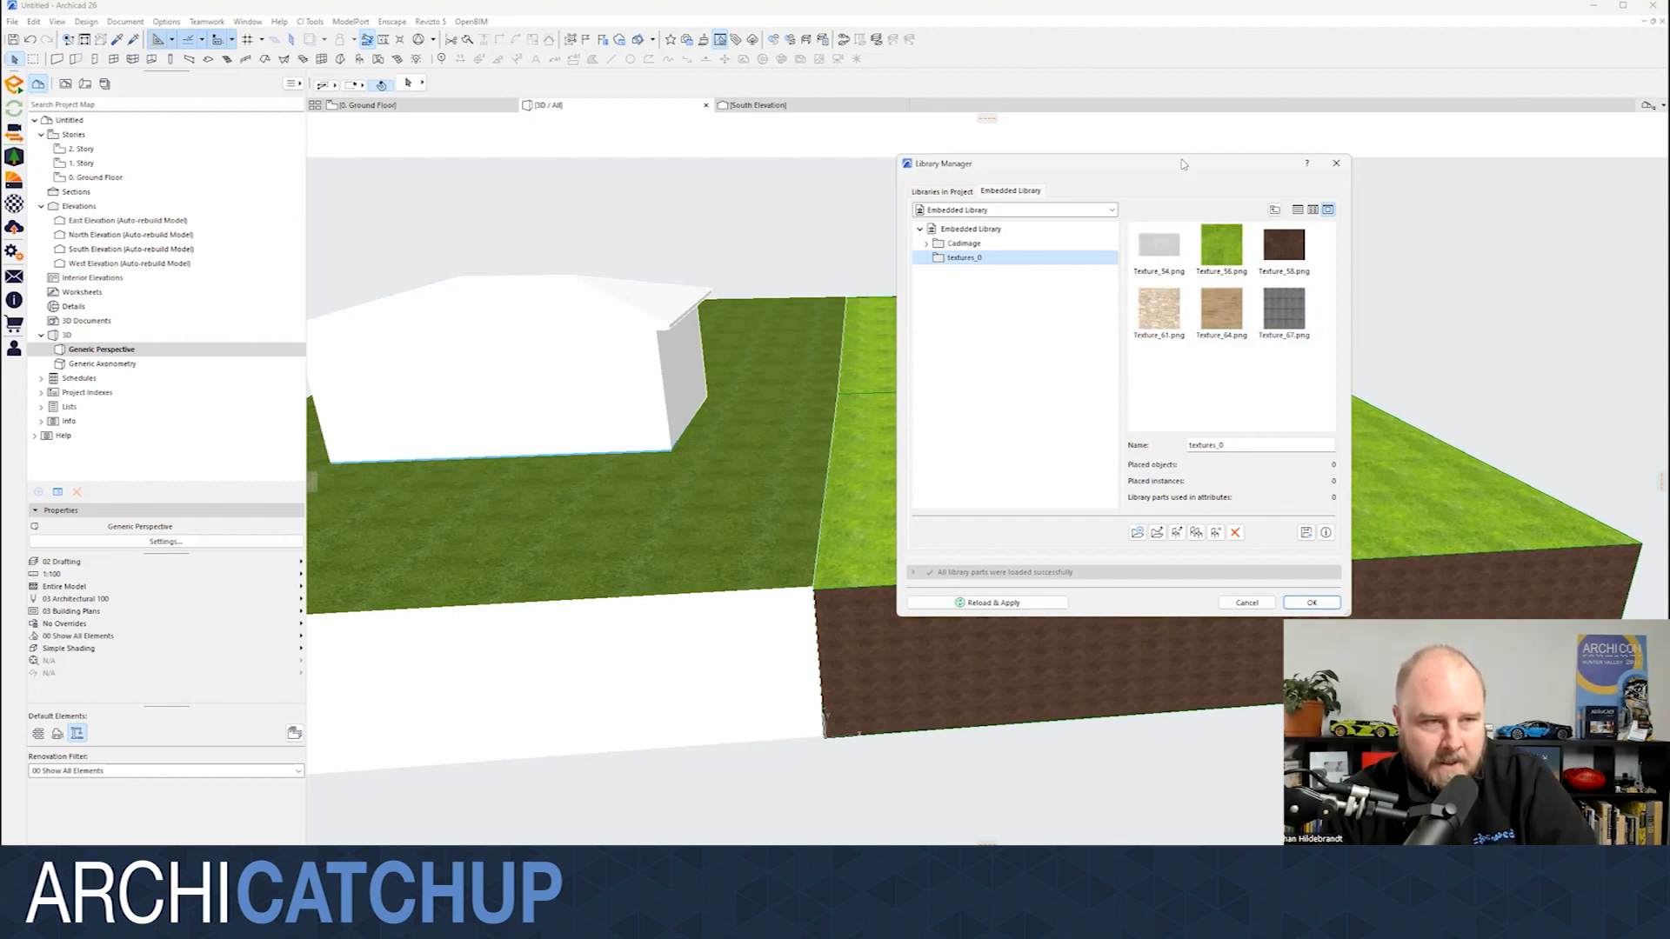
{"action": "left_click_drag", "start_coordinate": [1182, 164], "coordinate": [1309, 163]}
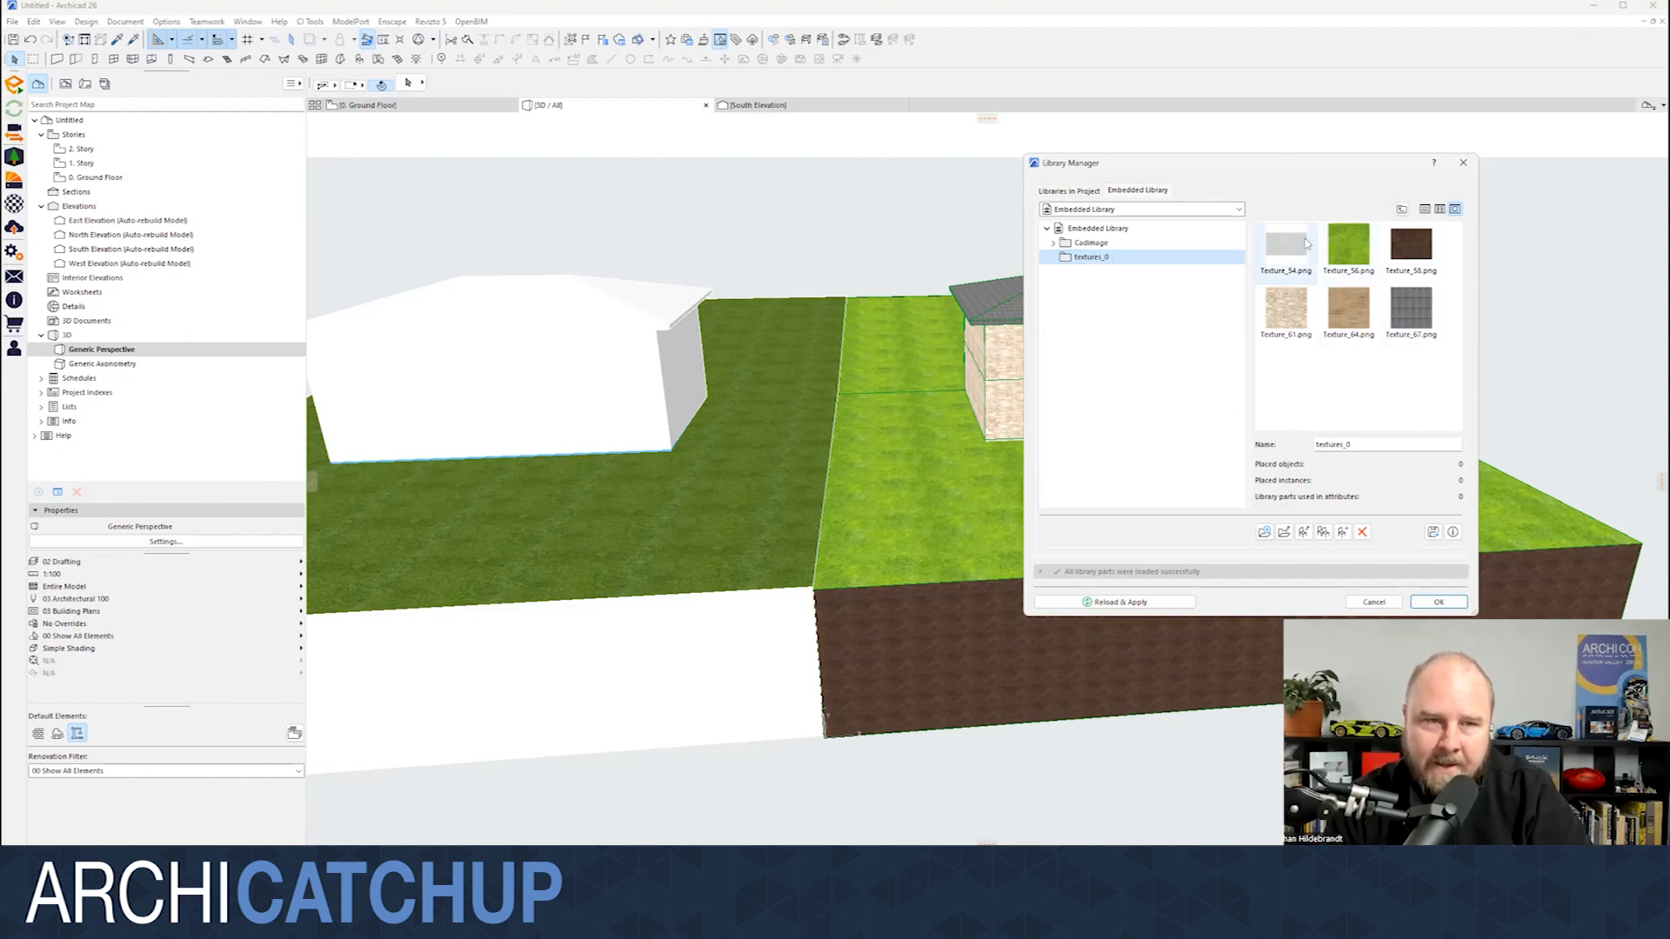
{"action": "left_click", "coordinate": [1098, 229]}
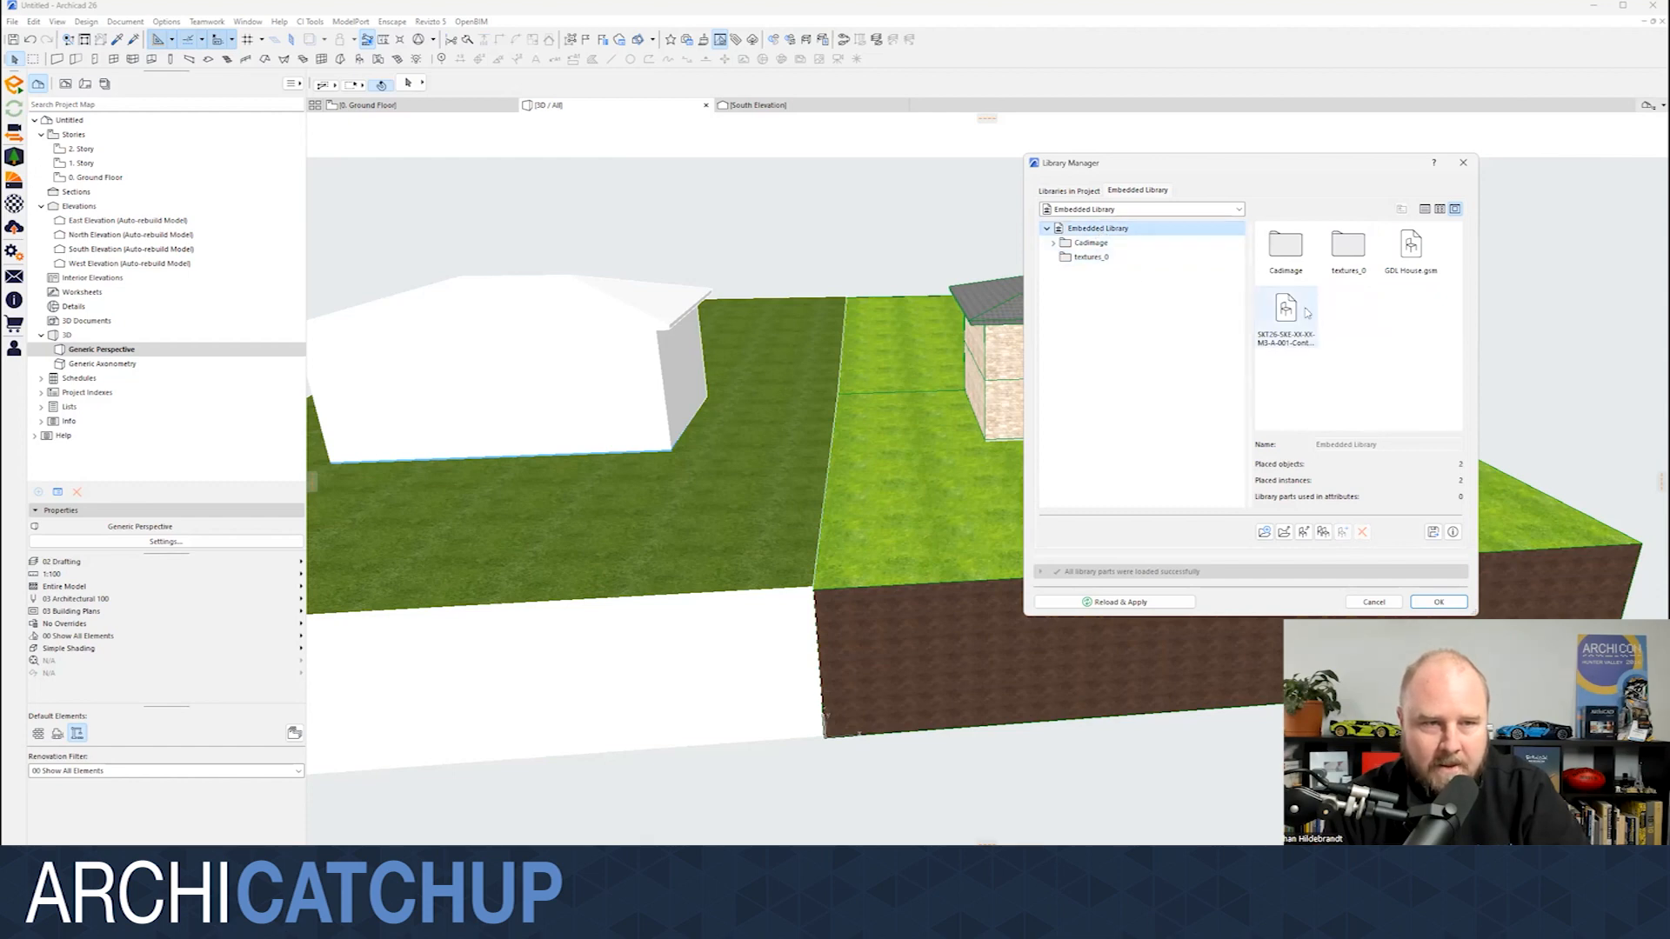
{"action": "left_click", "coordinate": [1315, 336]}
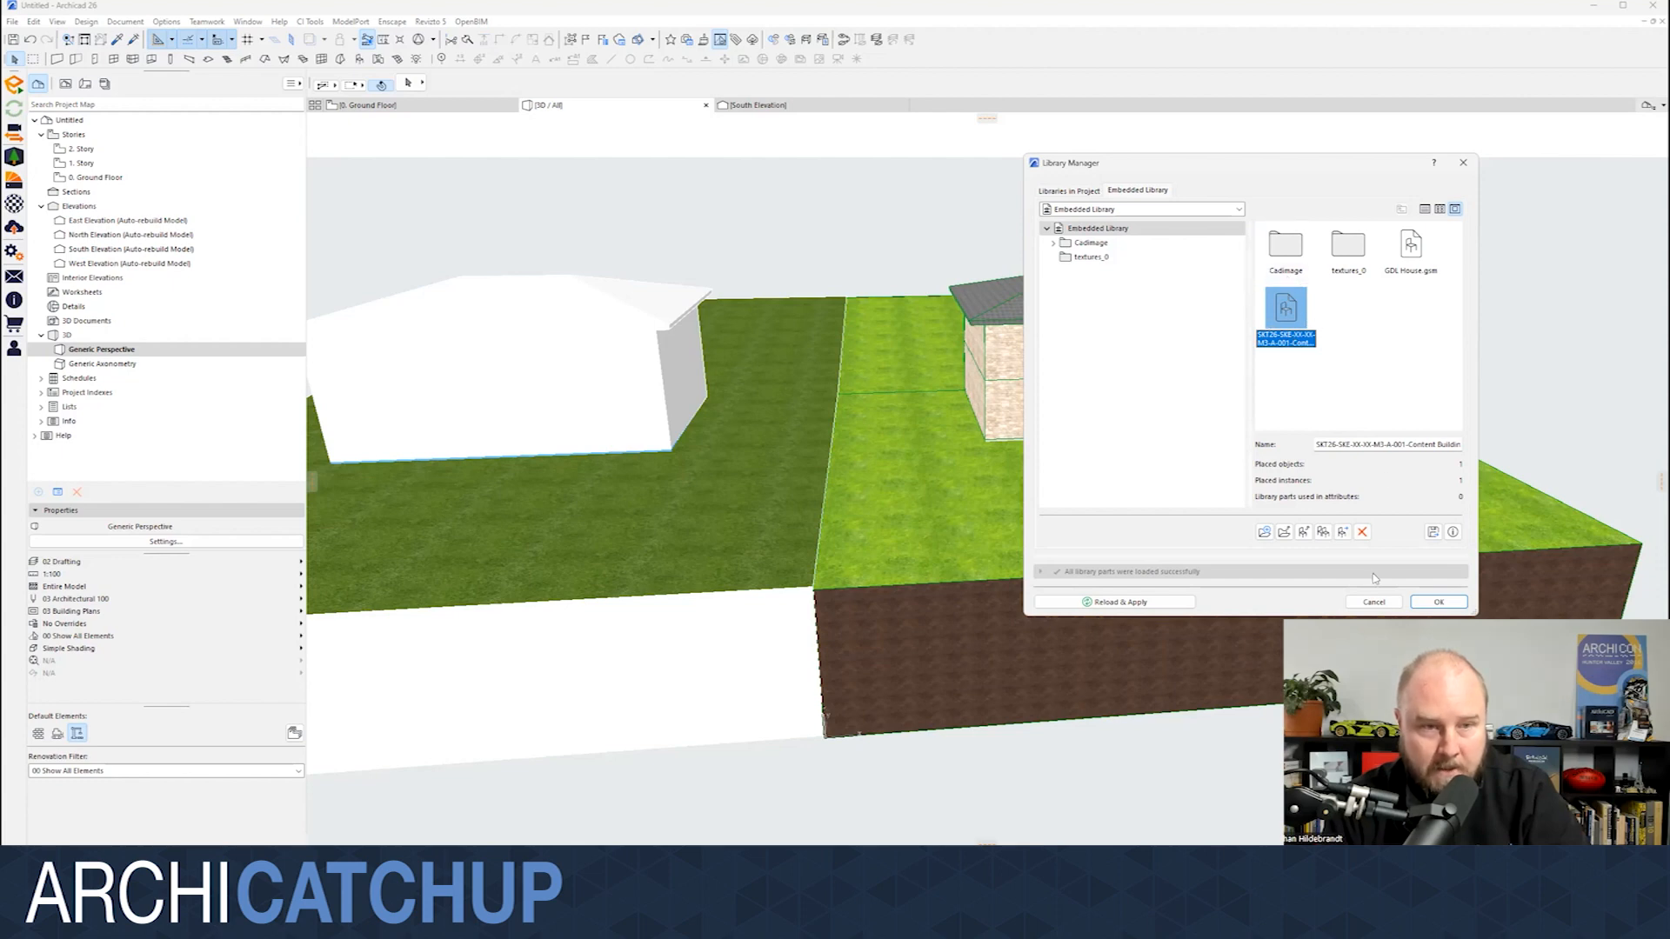
{"action": "left_click", "coordinate": [1375, 602]}
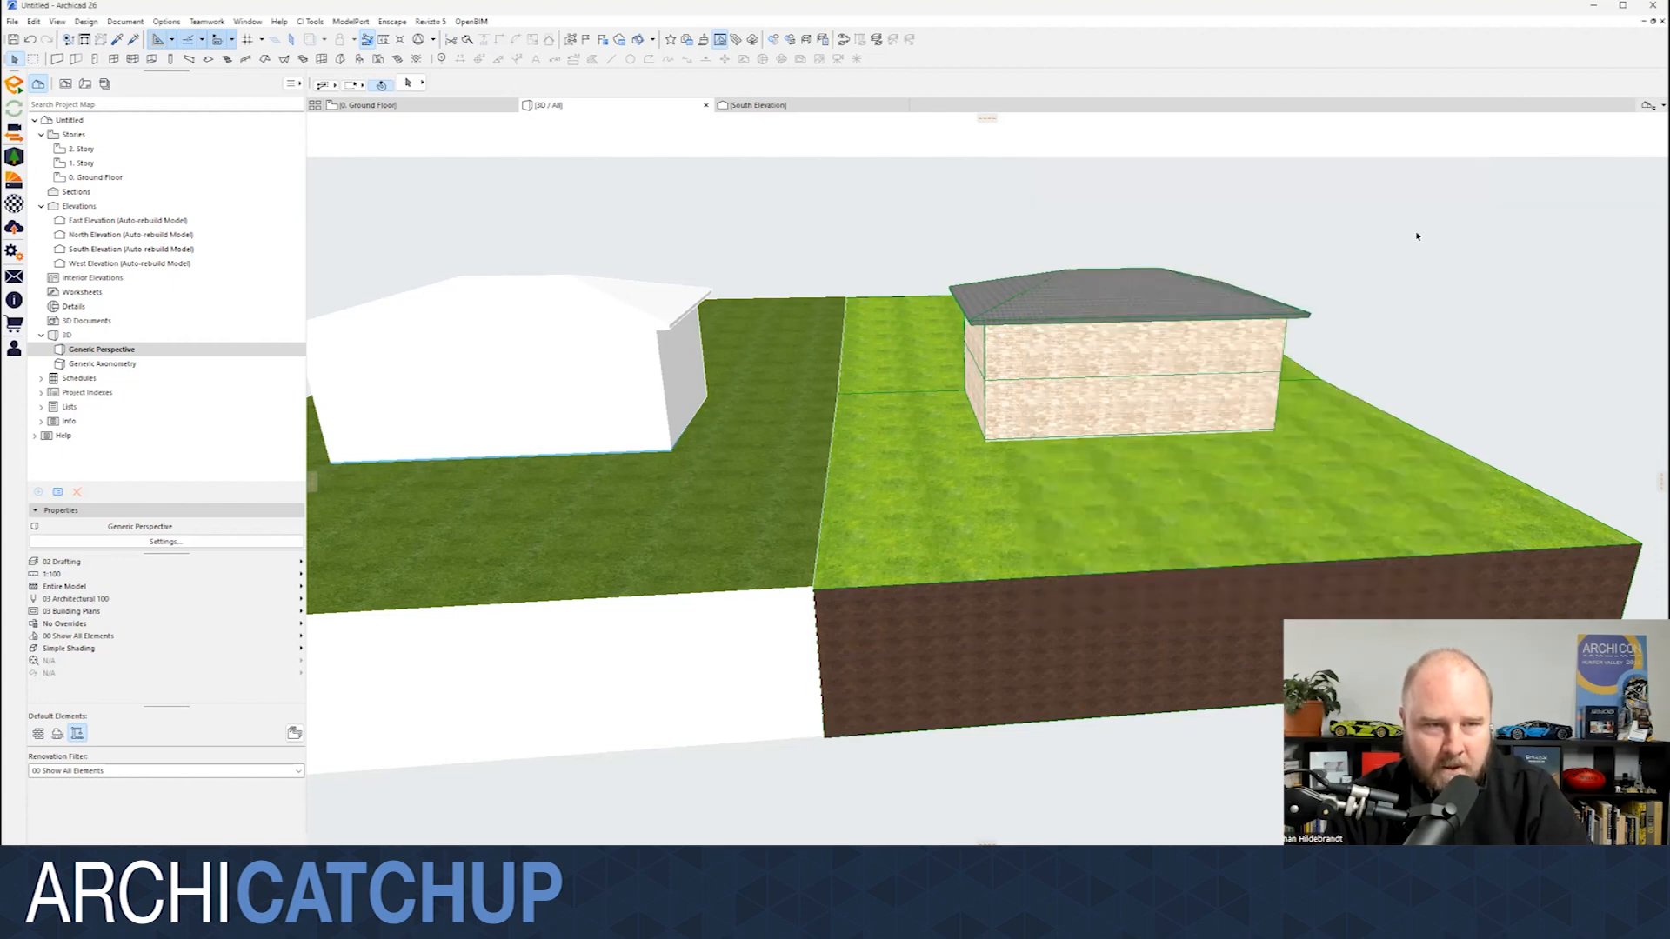
- Compare the textured merged SketchUp model with the white GDL House in the 3D view, selecting and deselecting the merged object
{"action": "scroll", "coordinate": [1417, 232], "scroll_direction": "down", "scroll_amount": 5}
{"action": "scroll", "coordinate": [1417, 233], "scroll_direction": "down", "scroll_amount": 3}
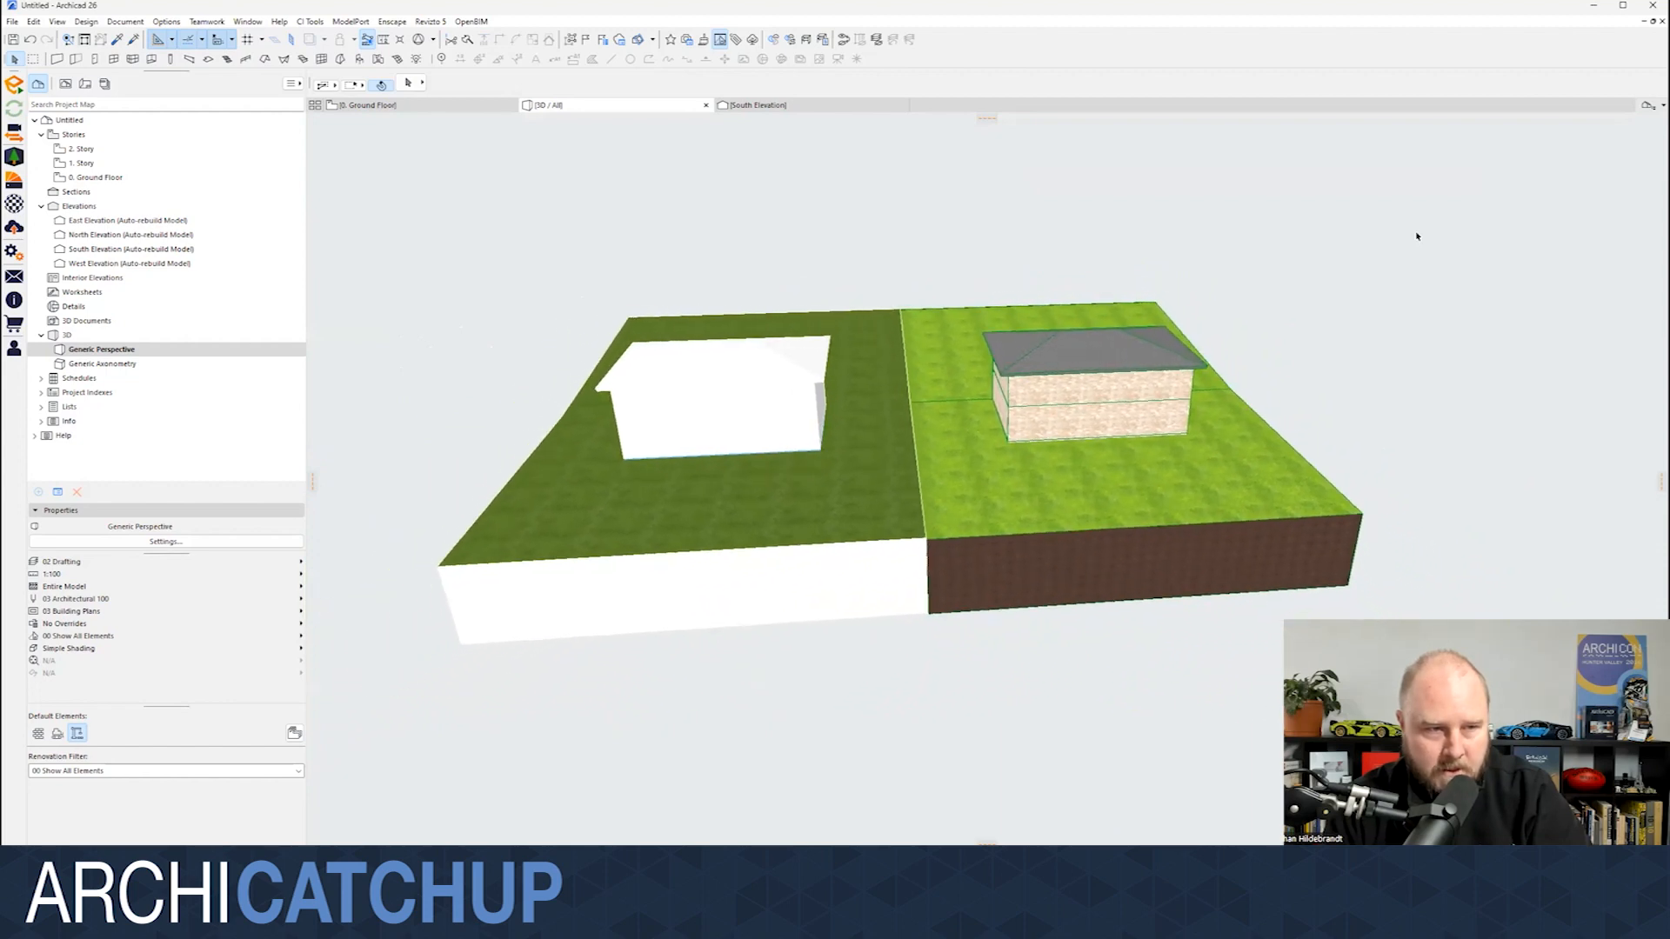
{"action": "left_click", "coordinate": [1091, 411]}
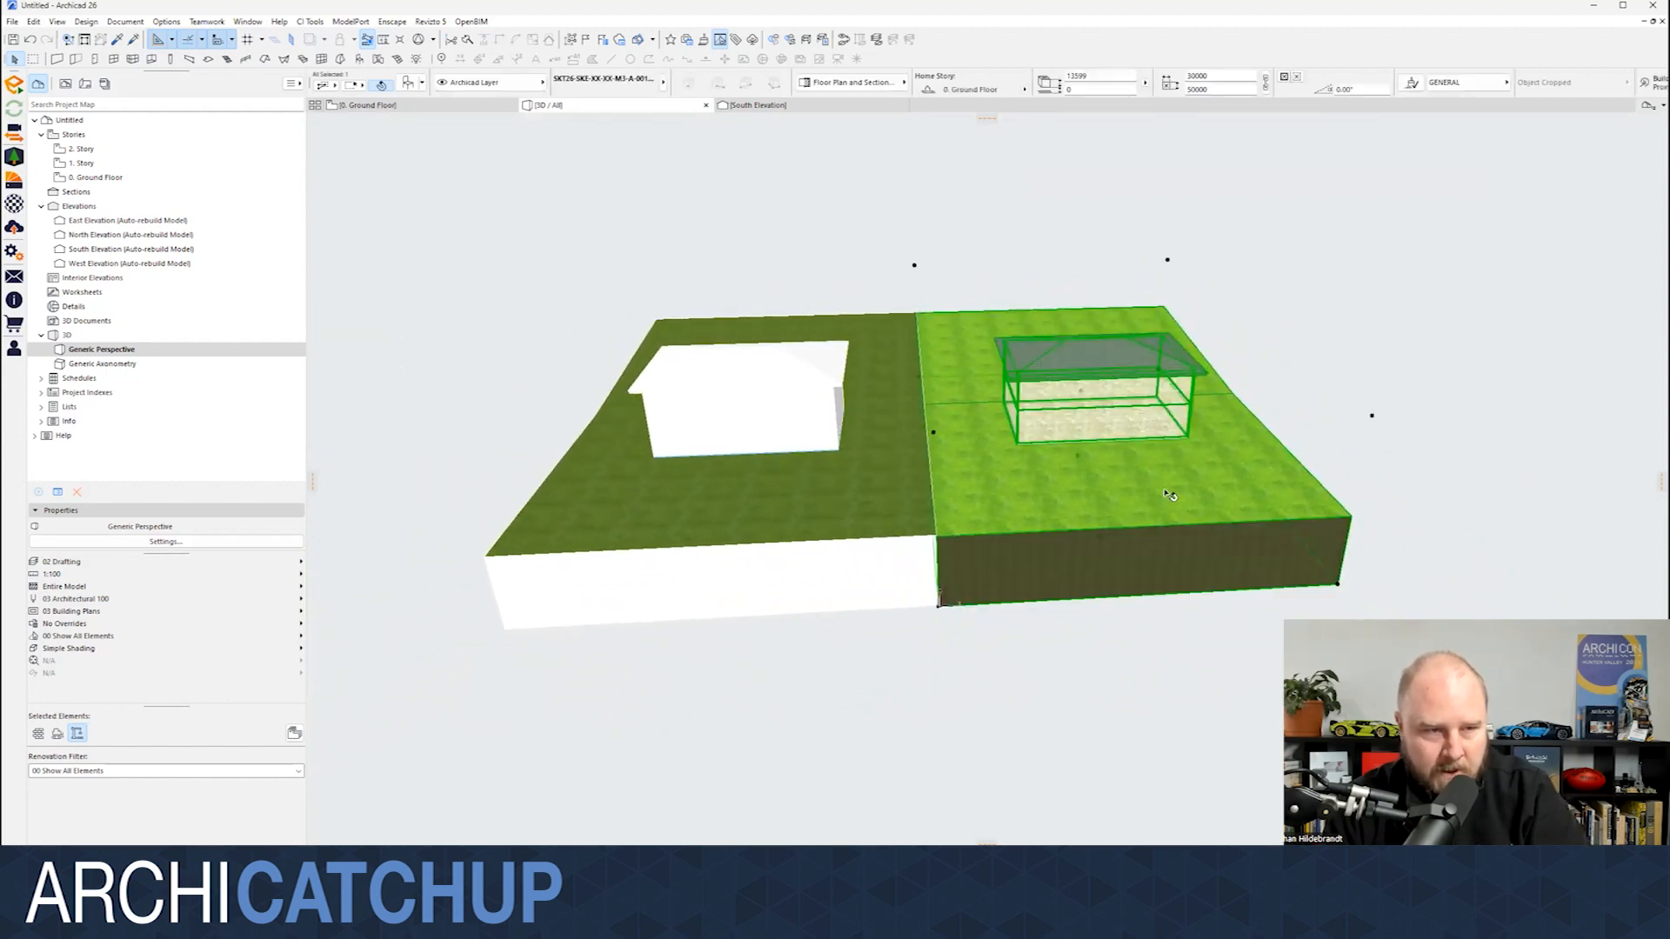
{"action": "left_click", "coordinate": [1331, 399]}
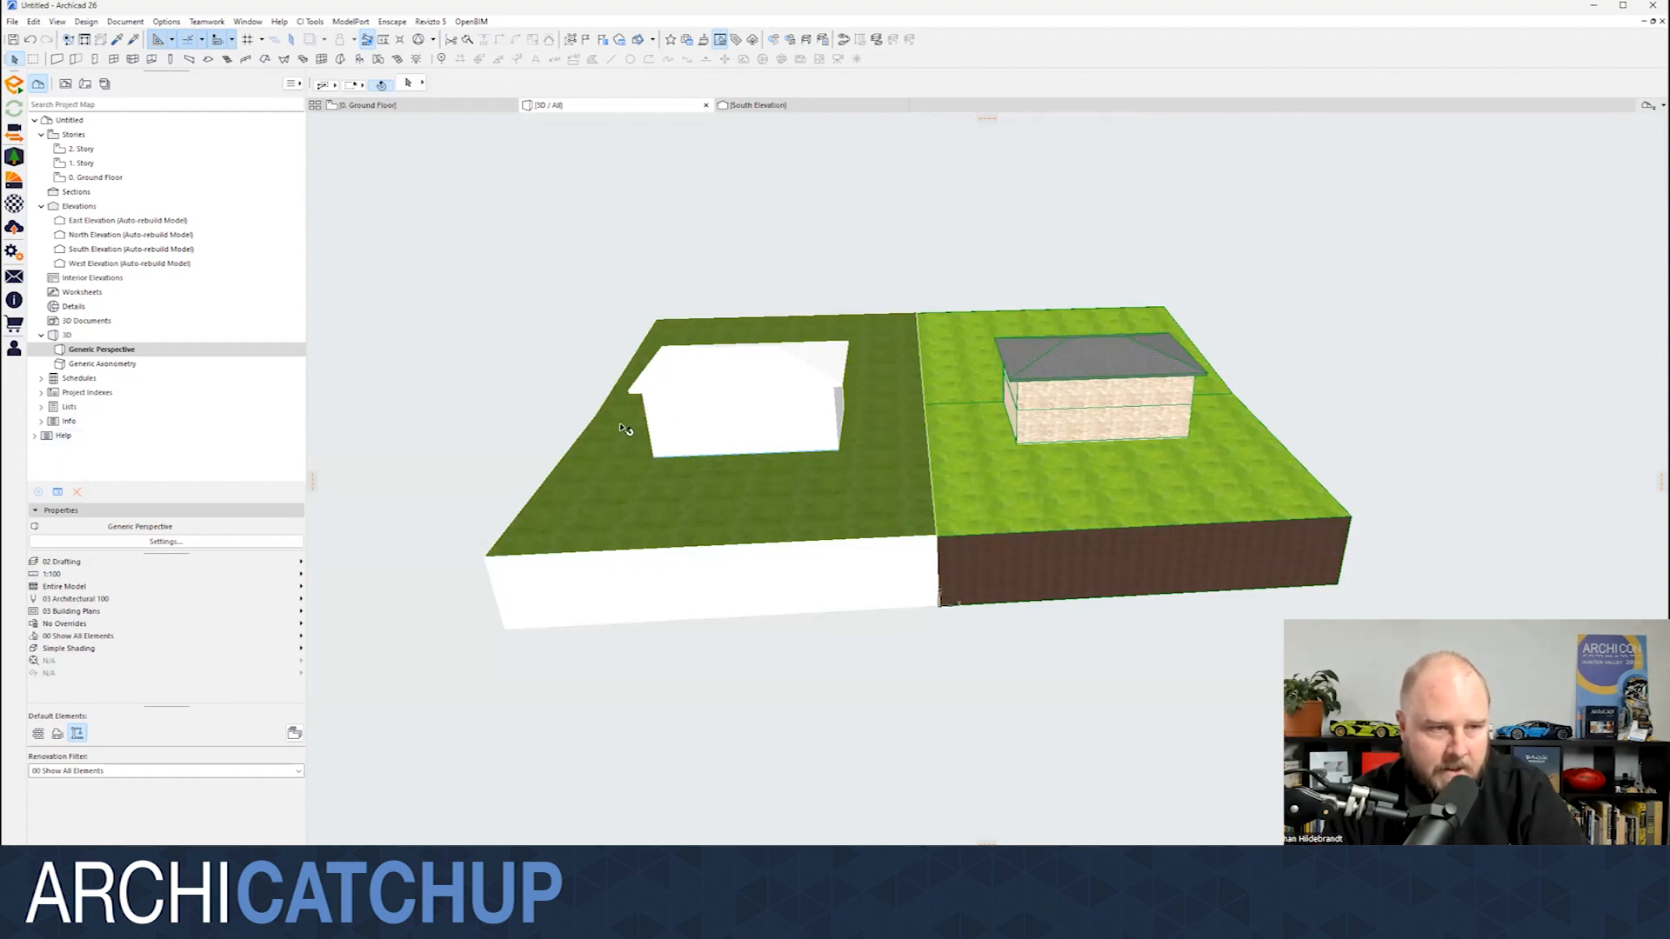
{"action": "left_click", "coordinate": [1086, 501]}
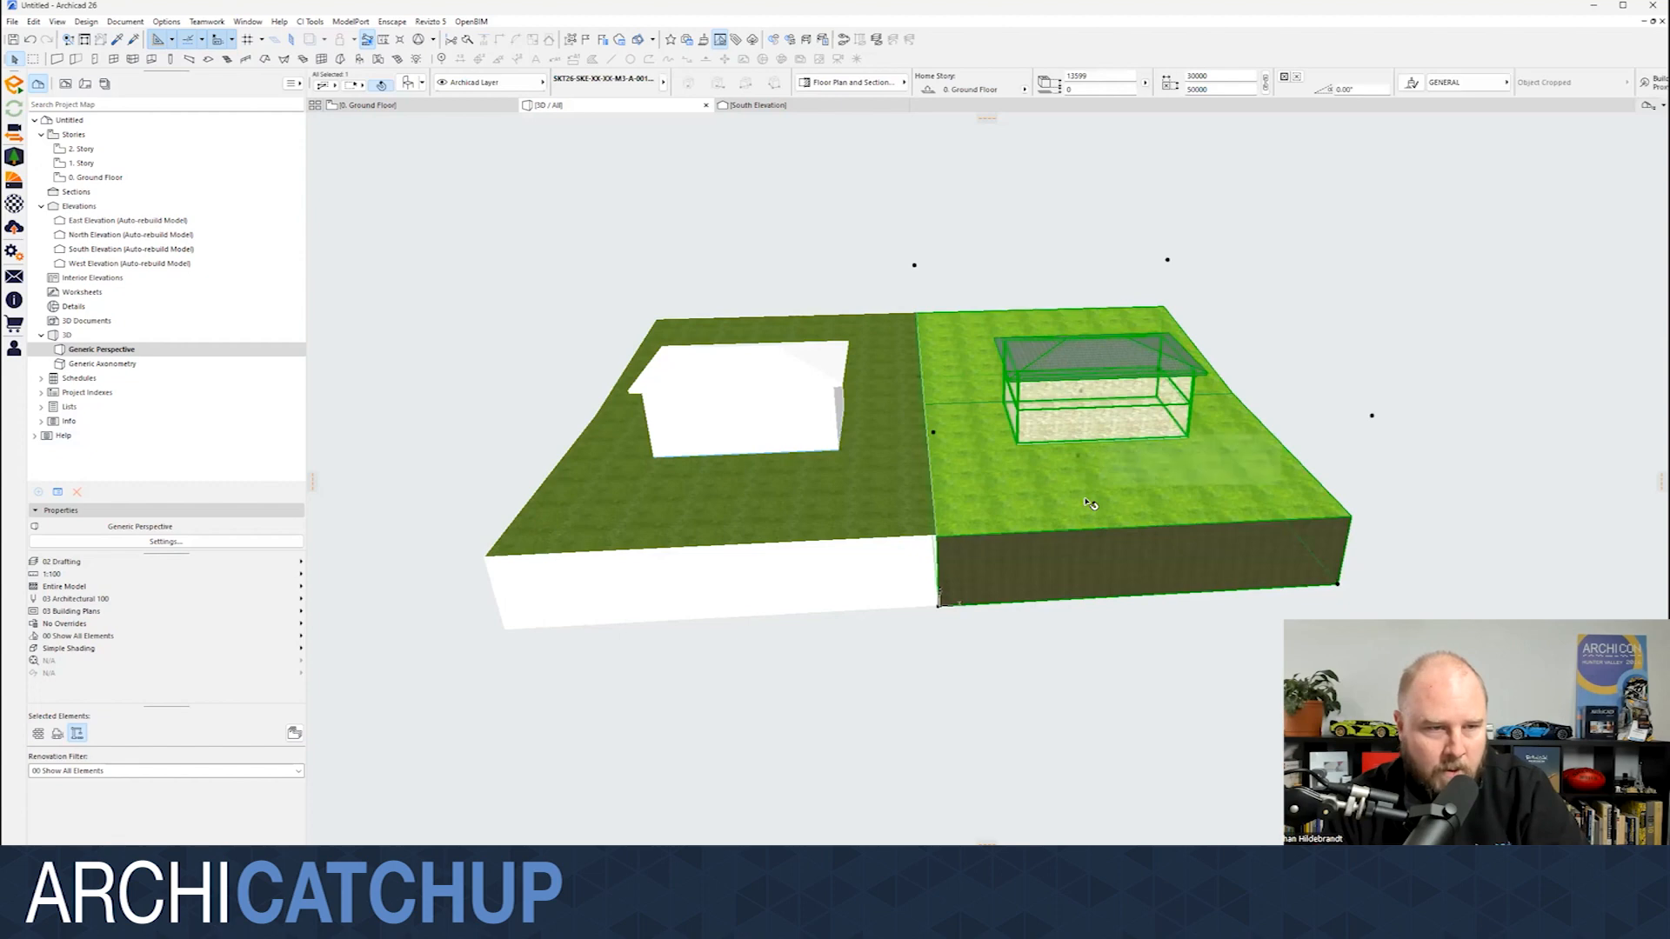
{"action": "key", "text": "Escape"}
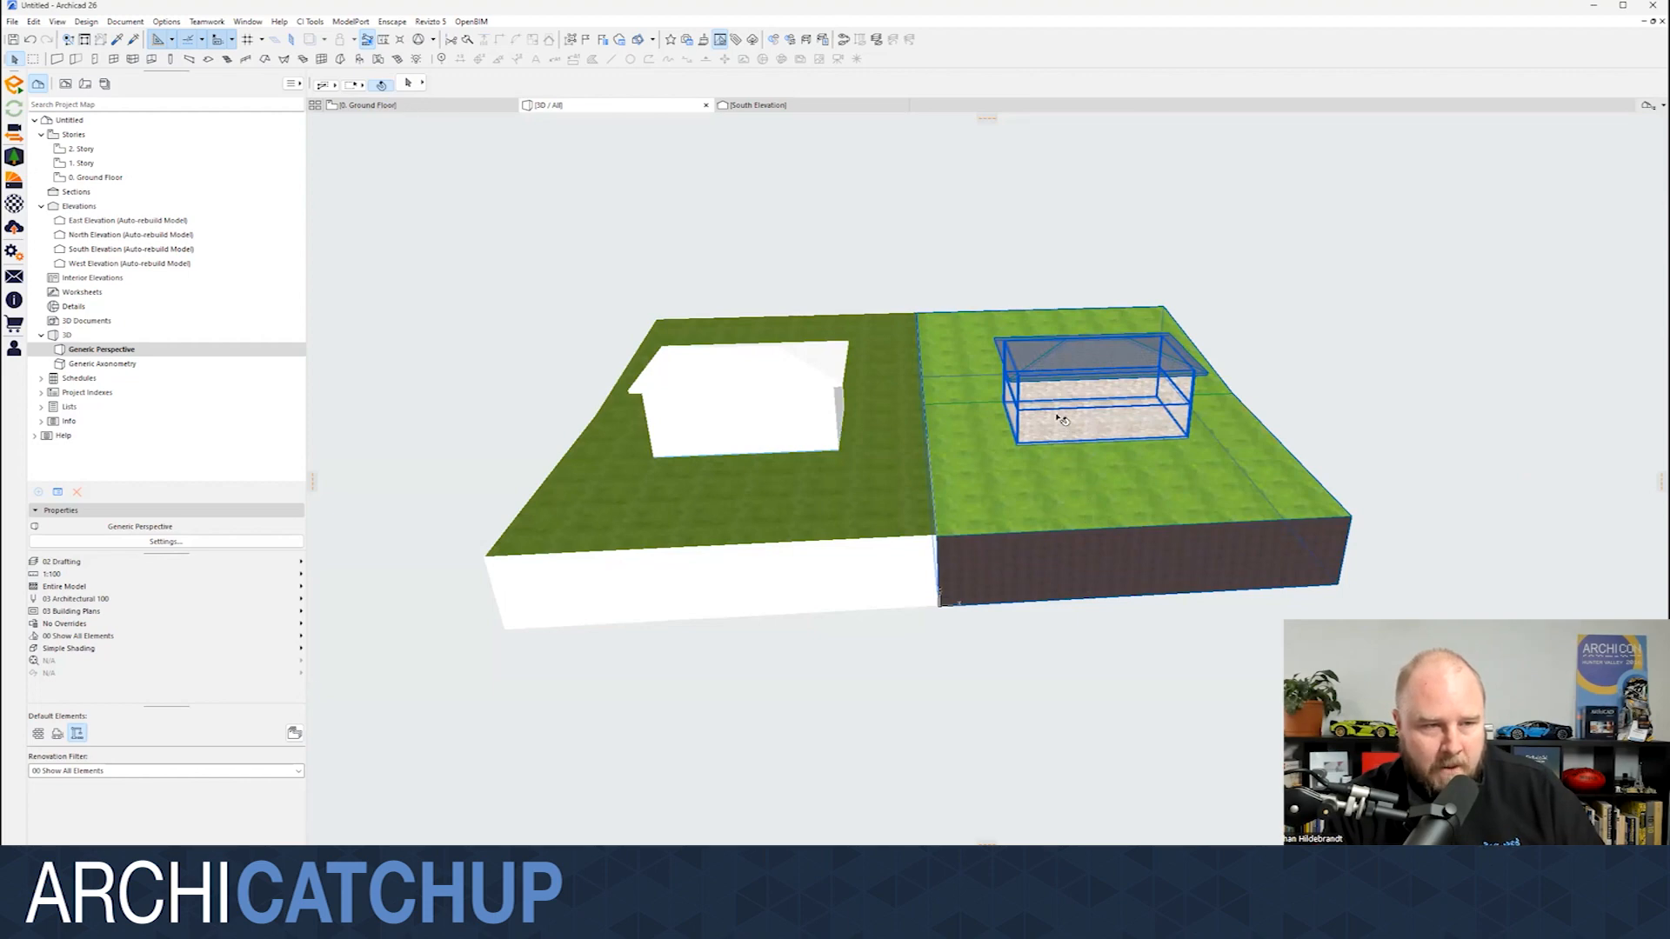
{"action": "left_click", "coordinate": [1164, 409]}
{"action": "left_click", "coordinate": [1426, 336]}
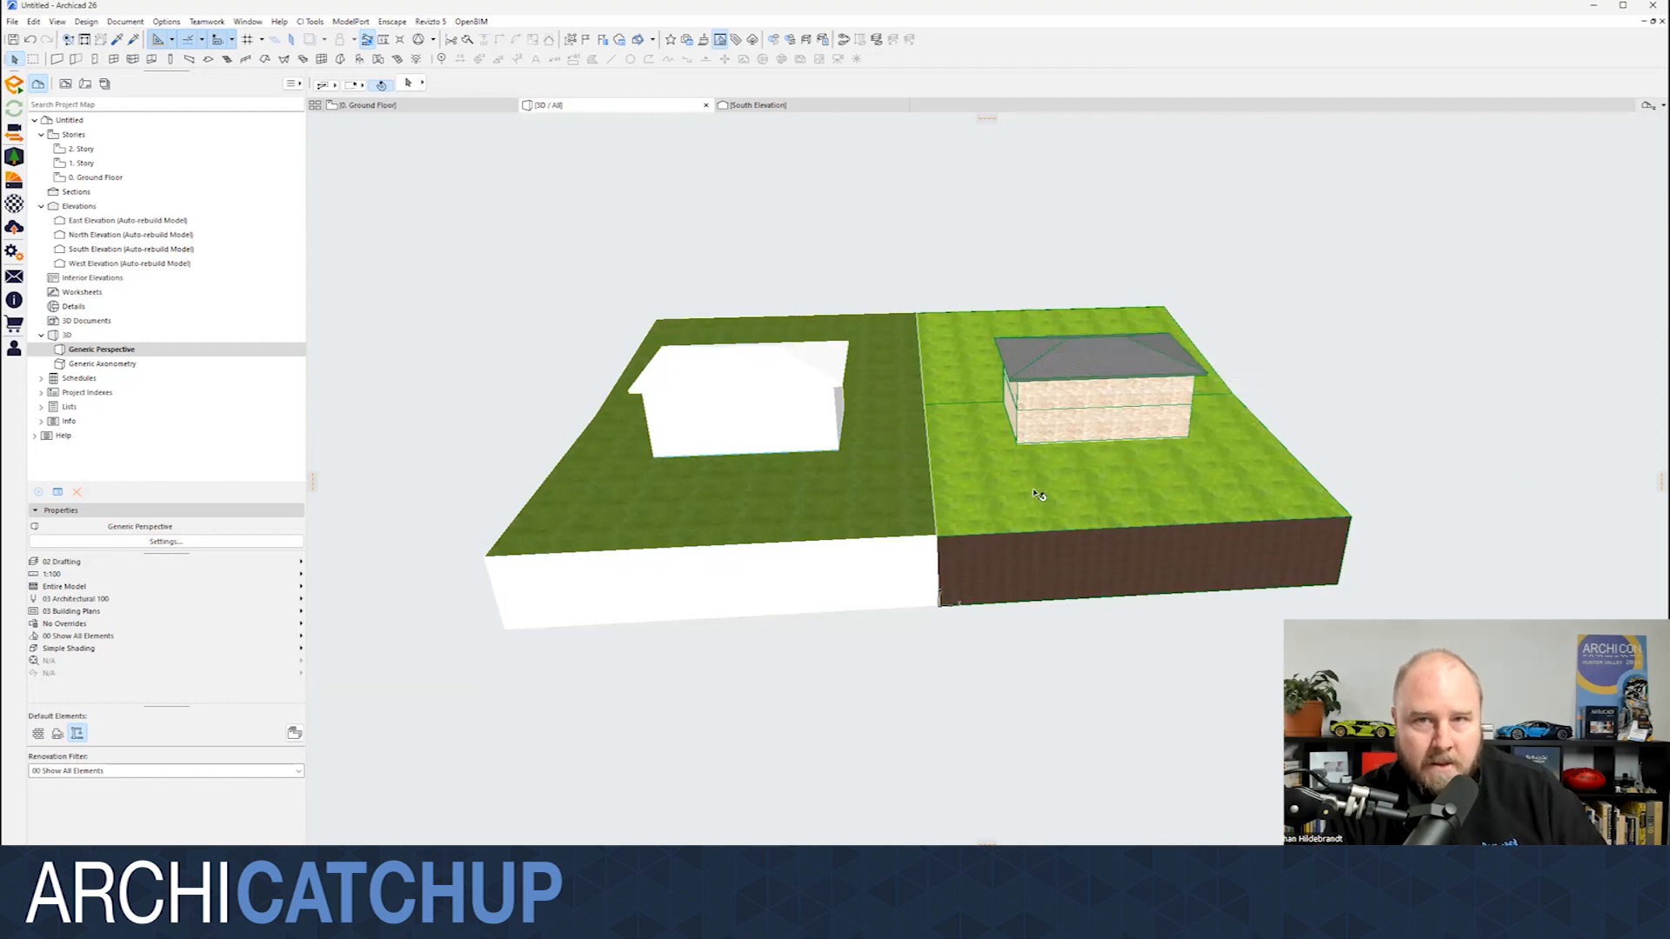
{"action": "left_click", "coordinate": [1098, 404]}
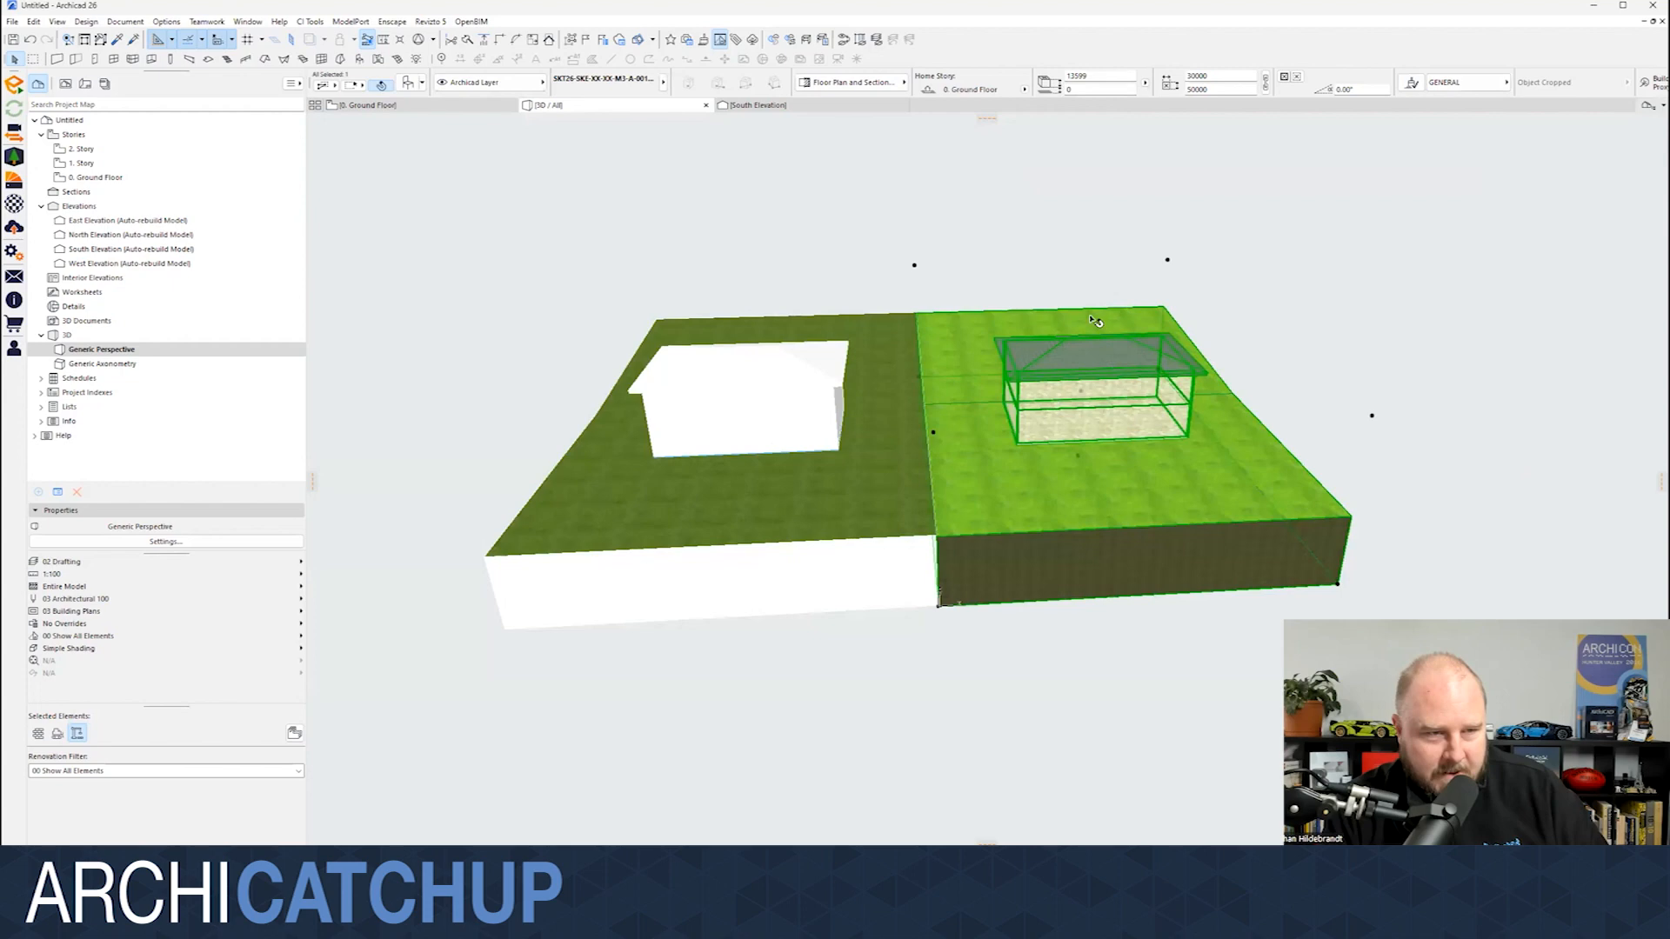
{"action": "key", "text": "Escape"}
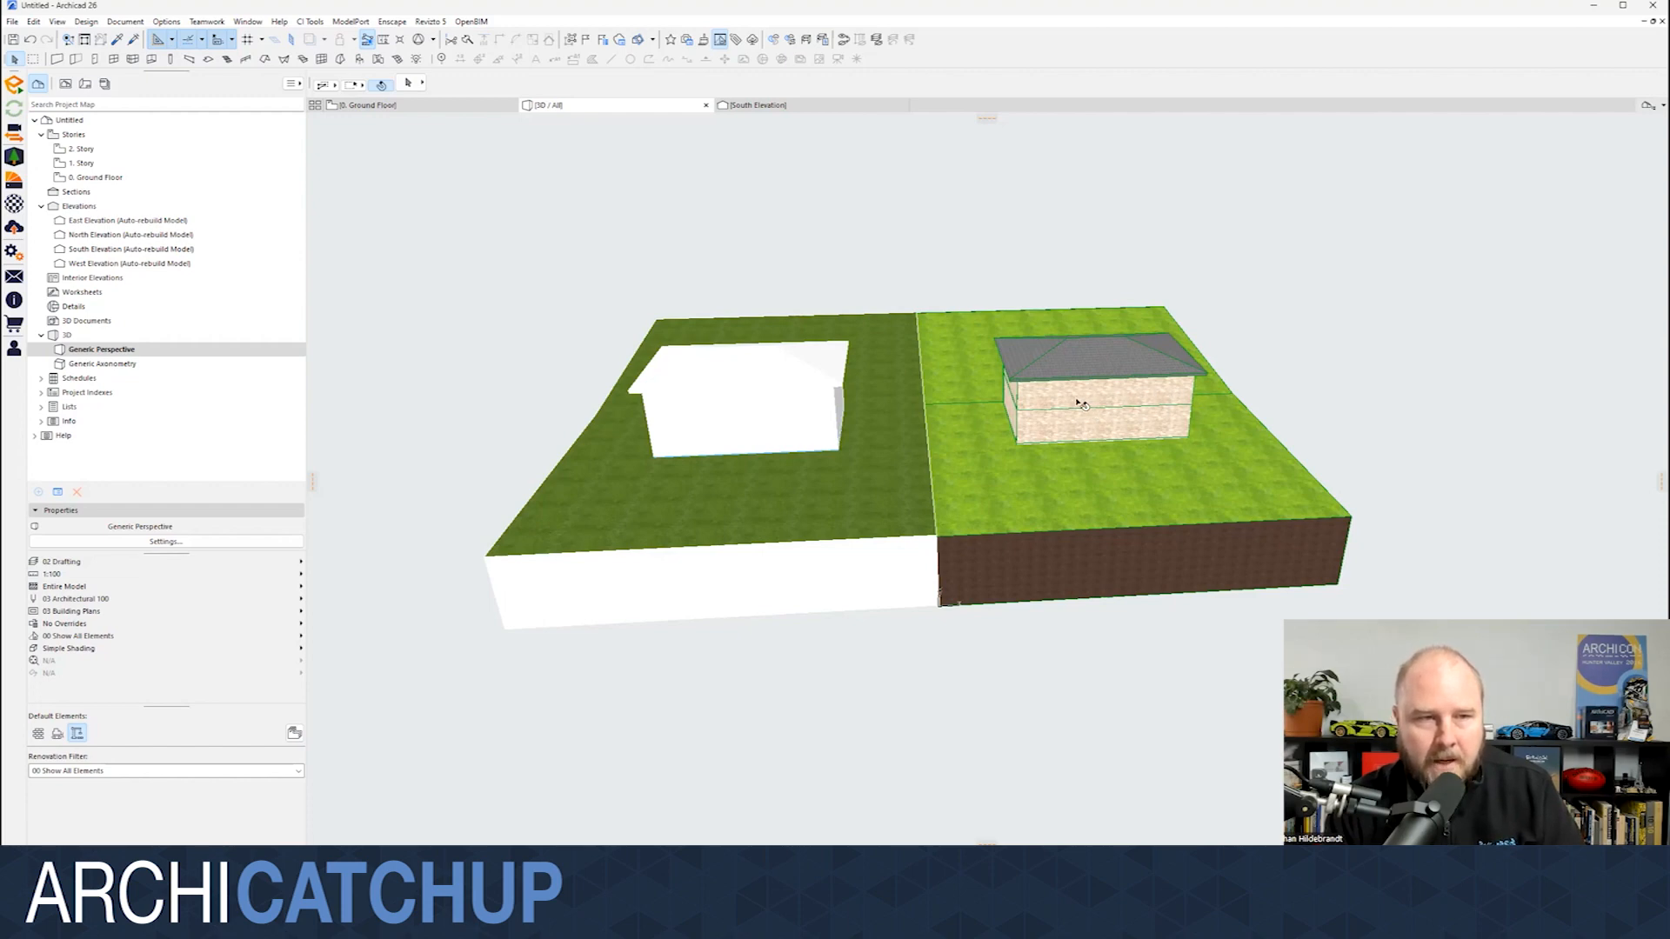
{"action": "mouse_move", "coordinate": [1080, 405]}
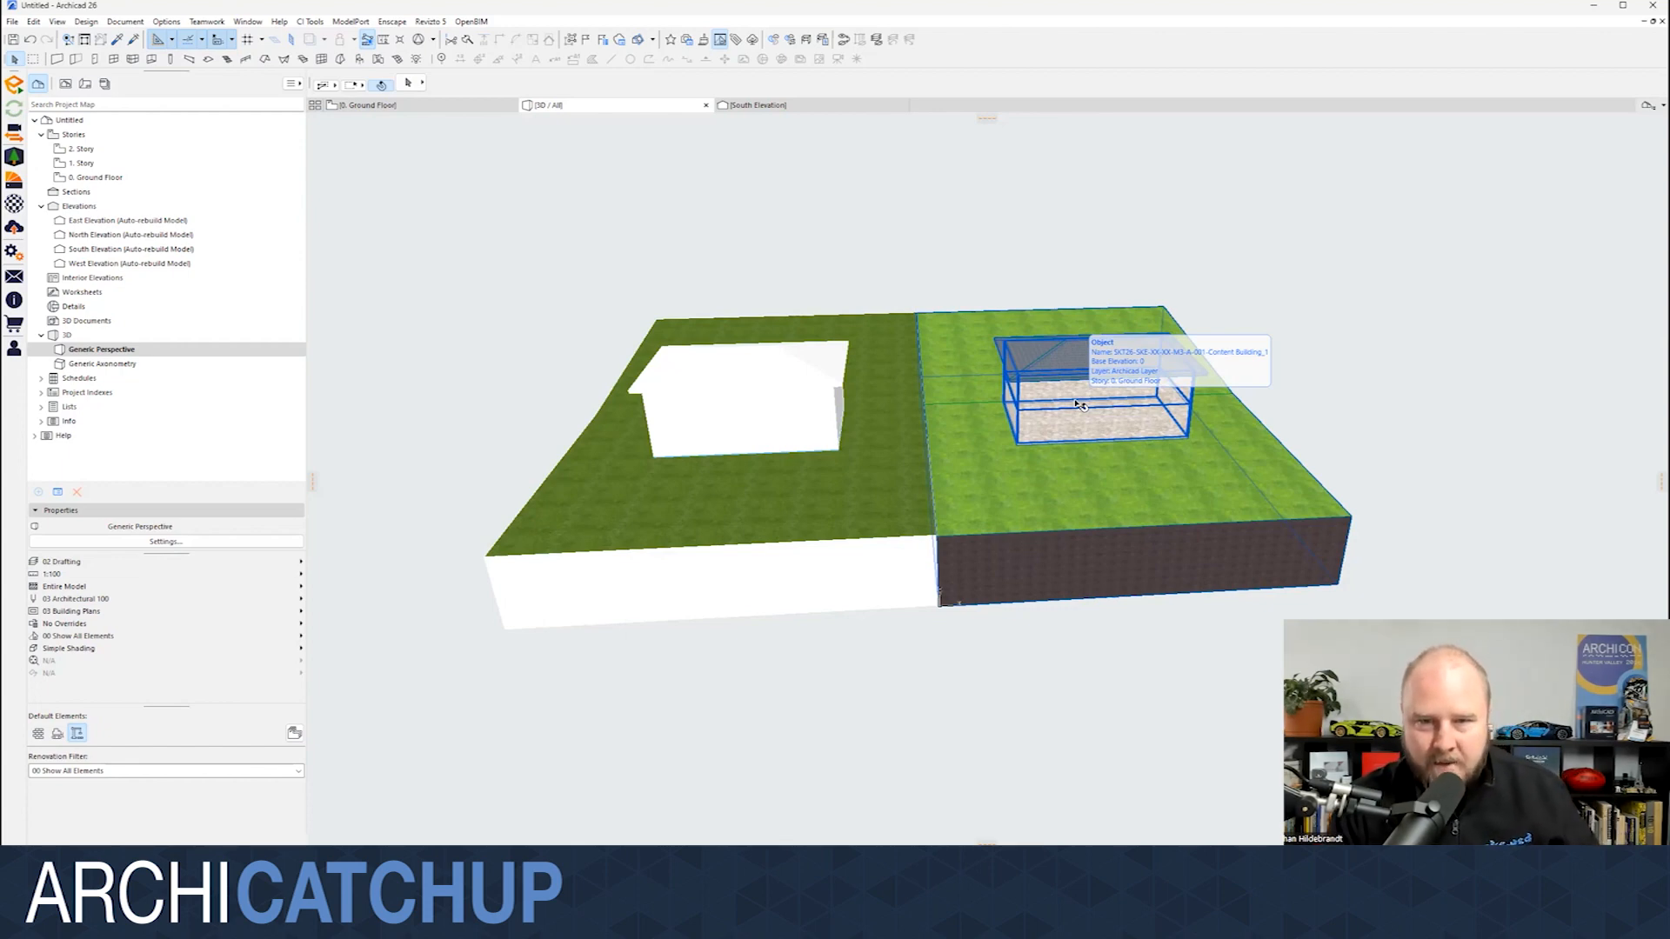
{"action": "left_click", "coordinate": [1310, 305]}
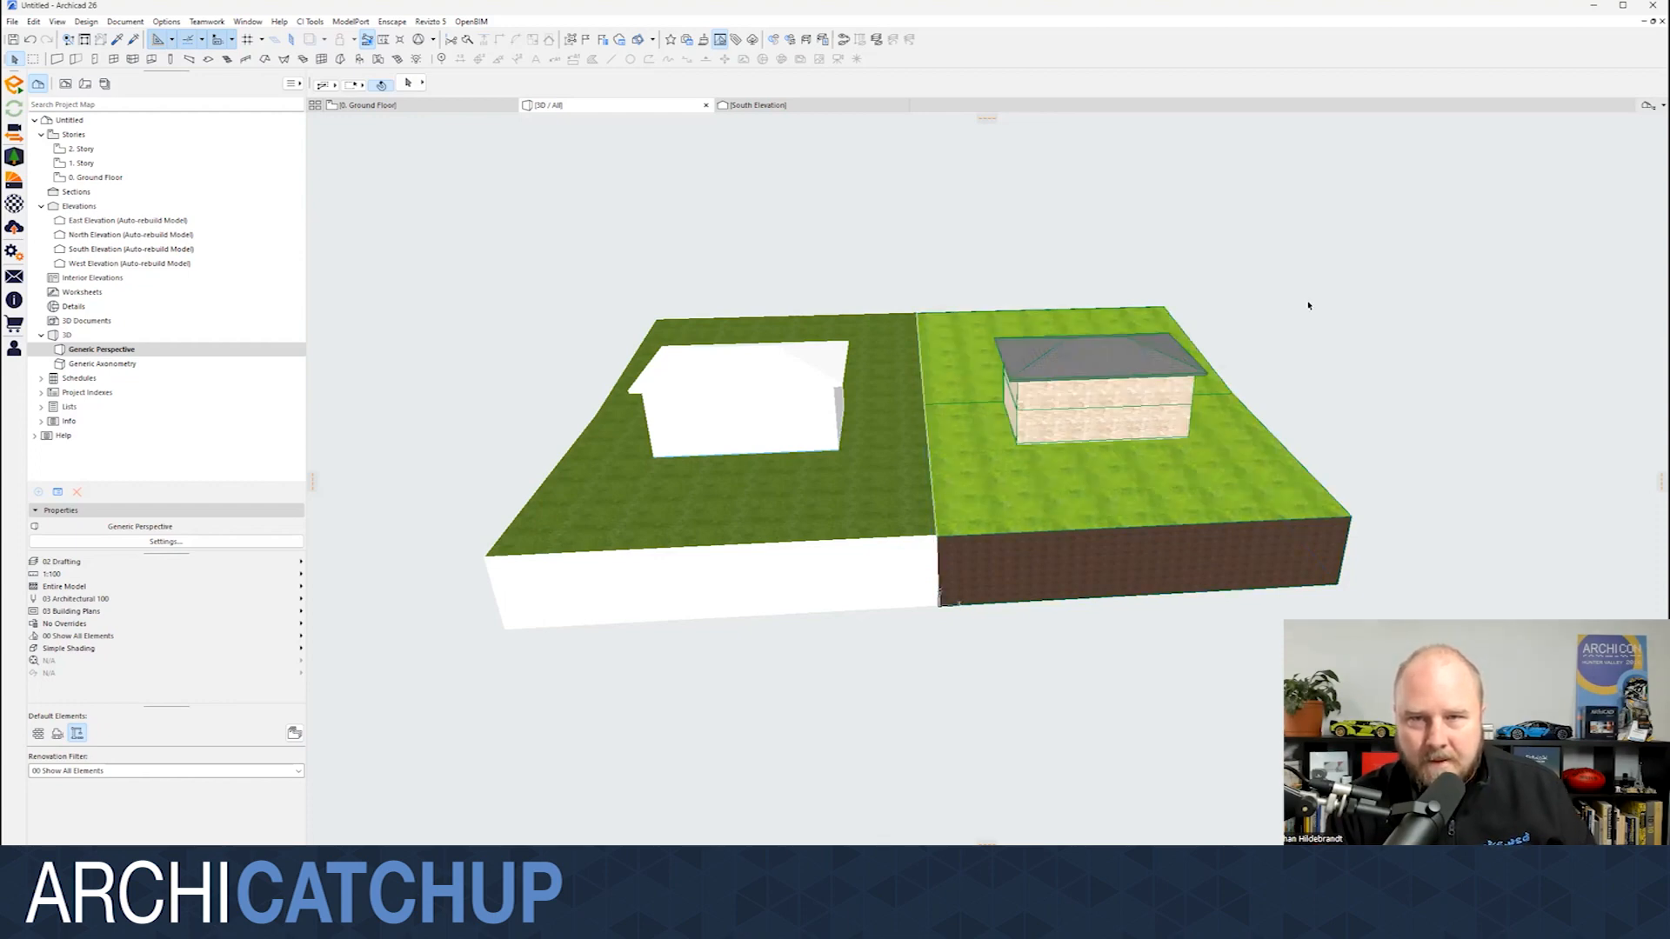
- Export the merged Content Building object and its textures_0 folder from the Embedded Library to a Building 1 folder in ARCHICATCHUP
{"action": "left_click", "coordinate": [1123, 367]}
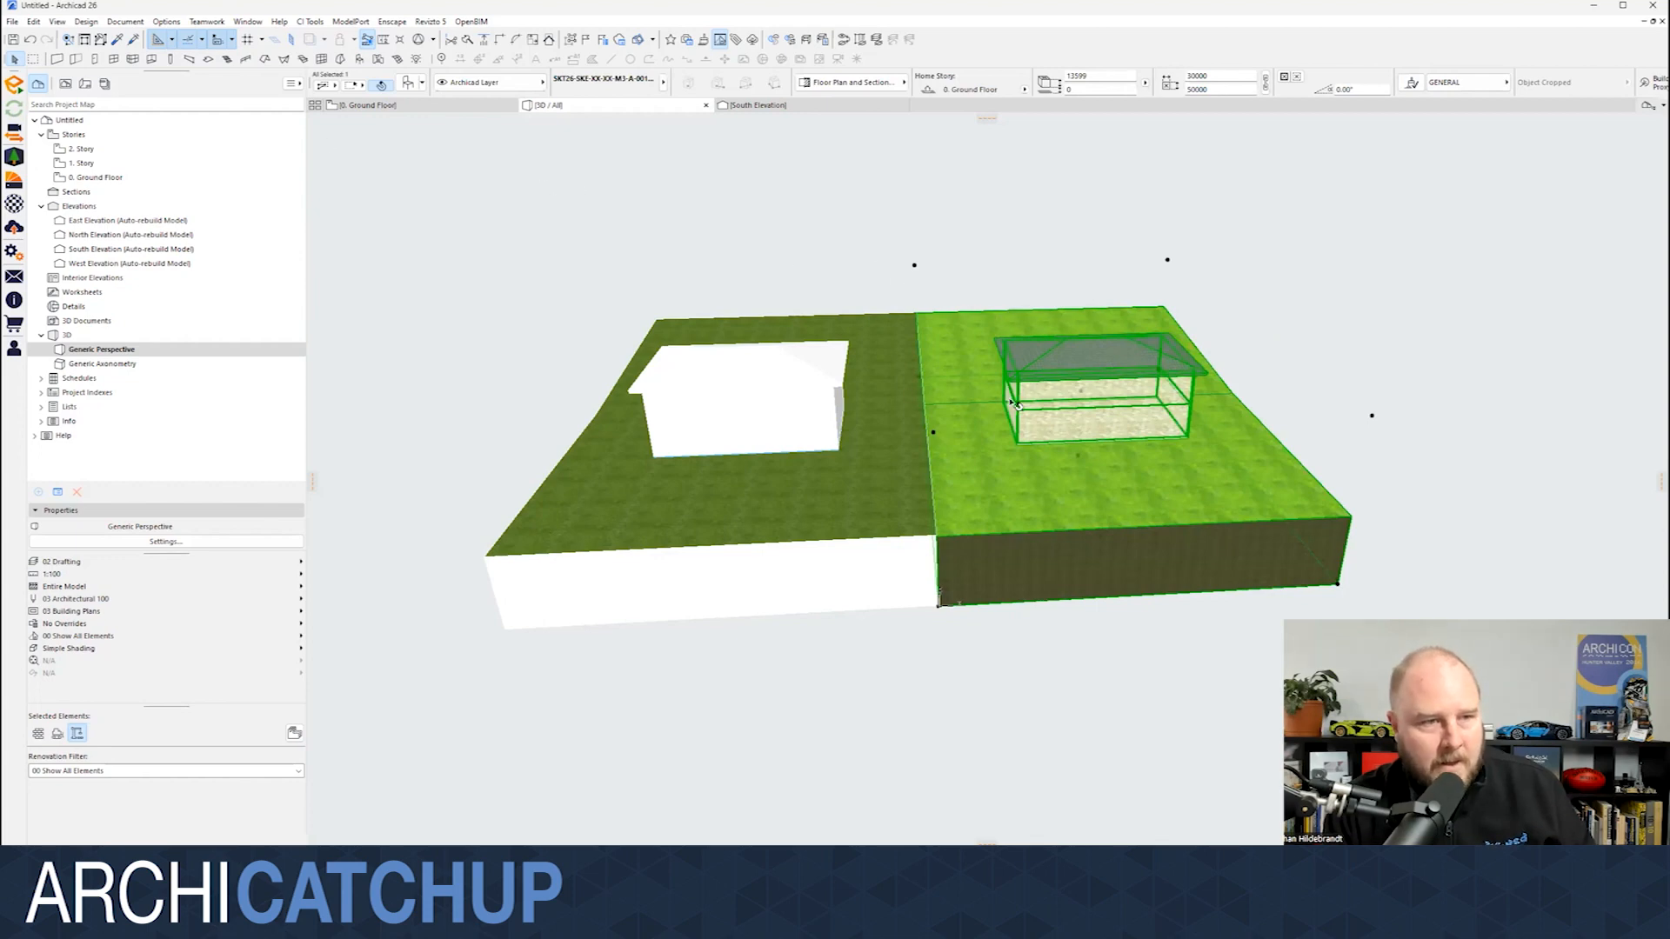
{"action": "left_click", "coordinate": [12, 21]}
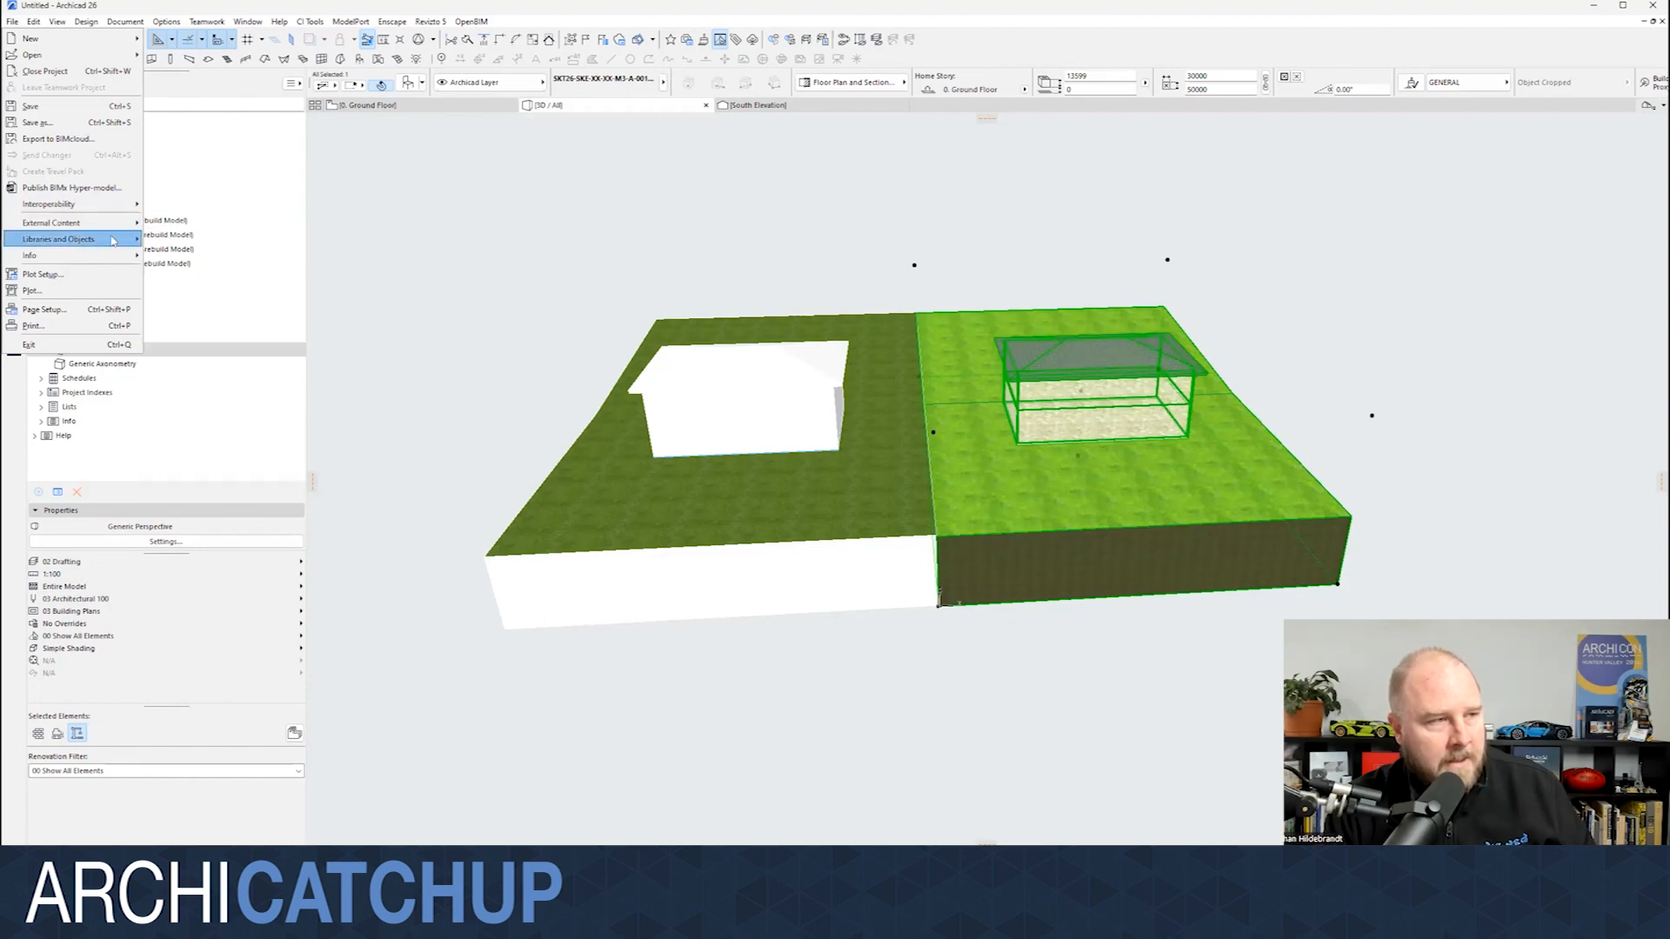
{"action": "left_click", "coordinate": [183, 239]}
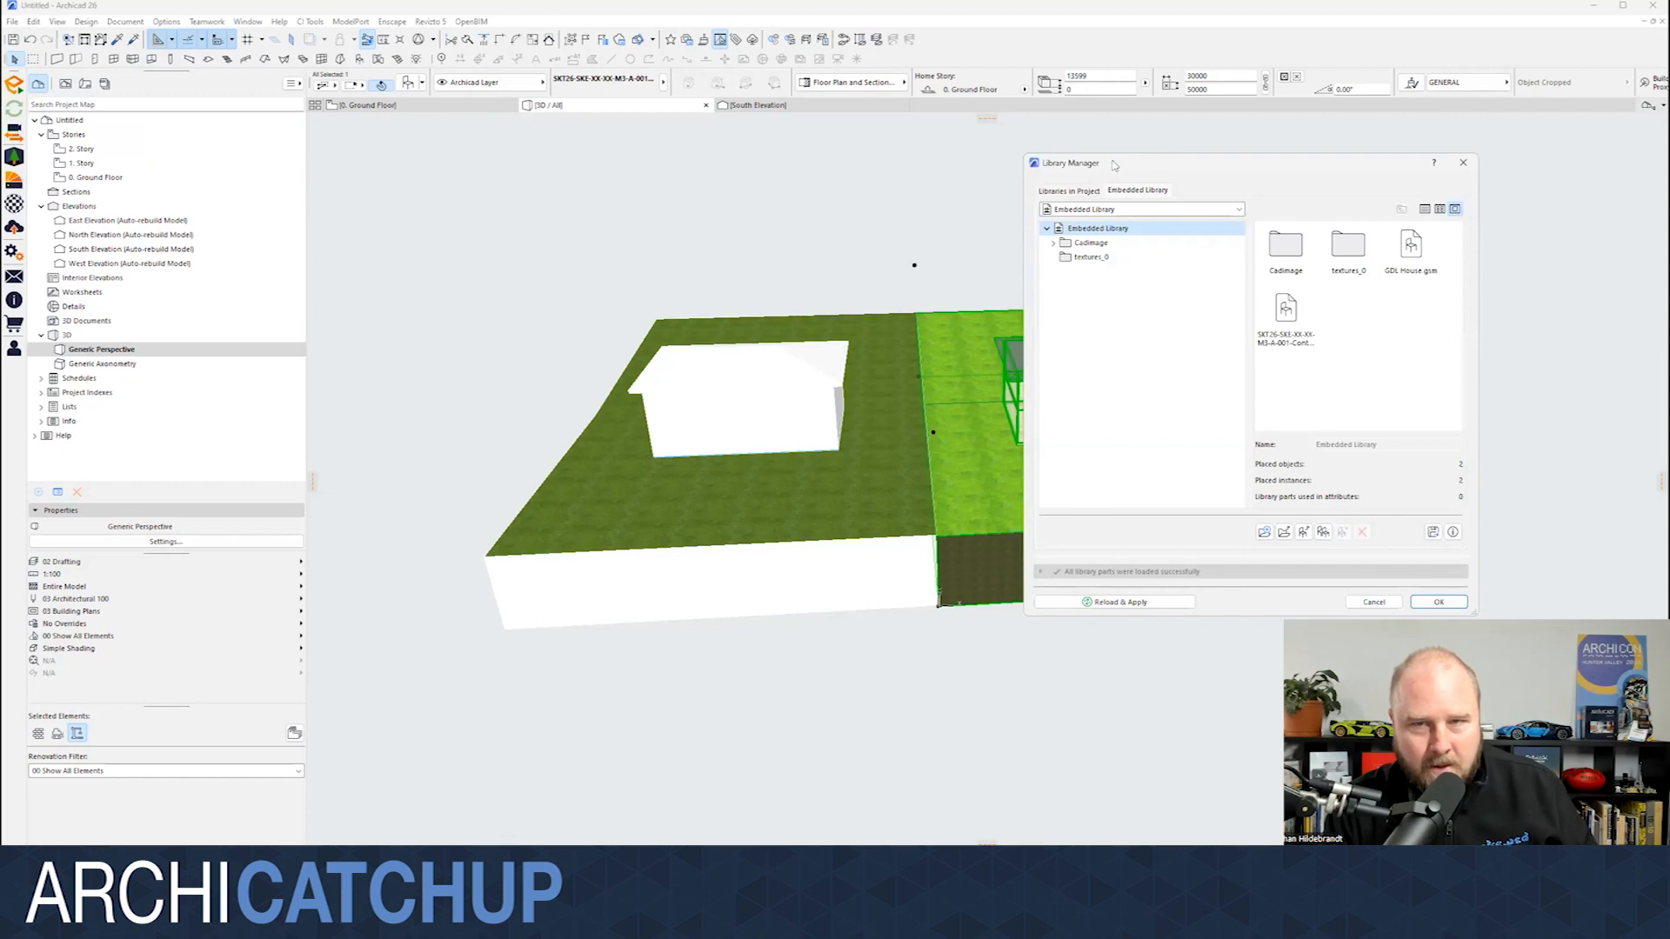
{"action": "left_click_drag", "start_coordinate": [877, 176], "coordinate": [879, 178]}
{"action": "left_click", "coordinate": [866, 269]}
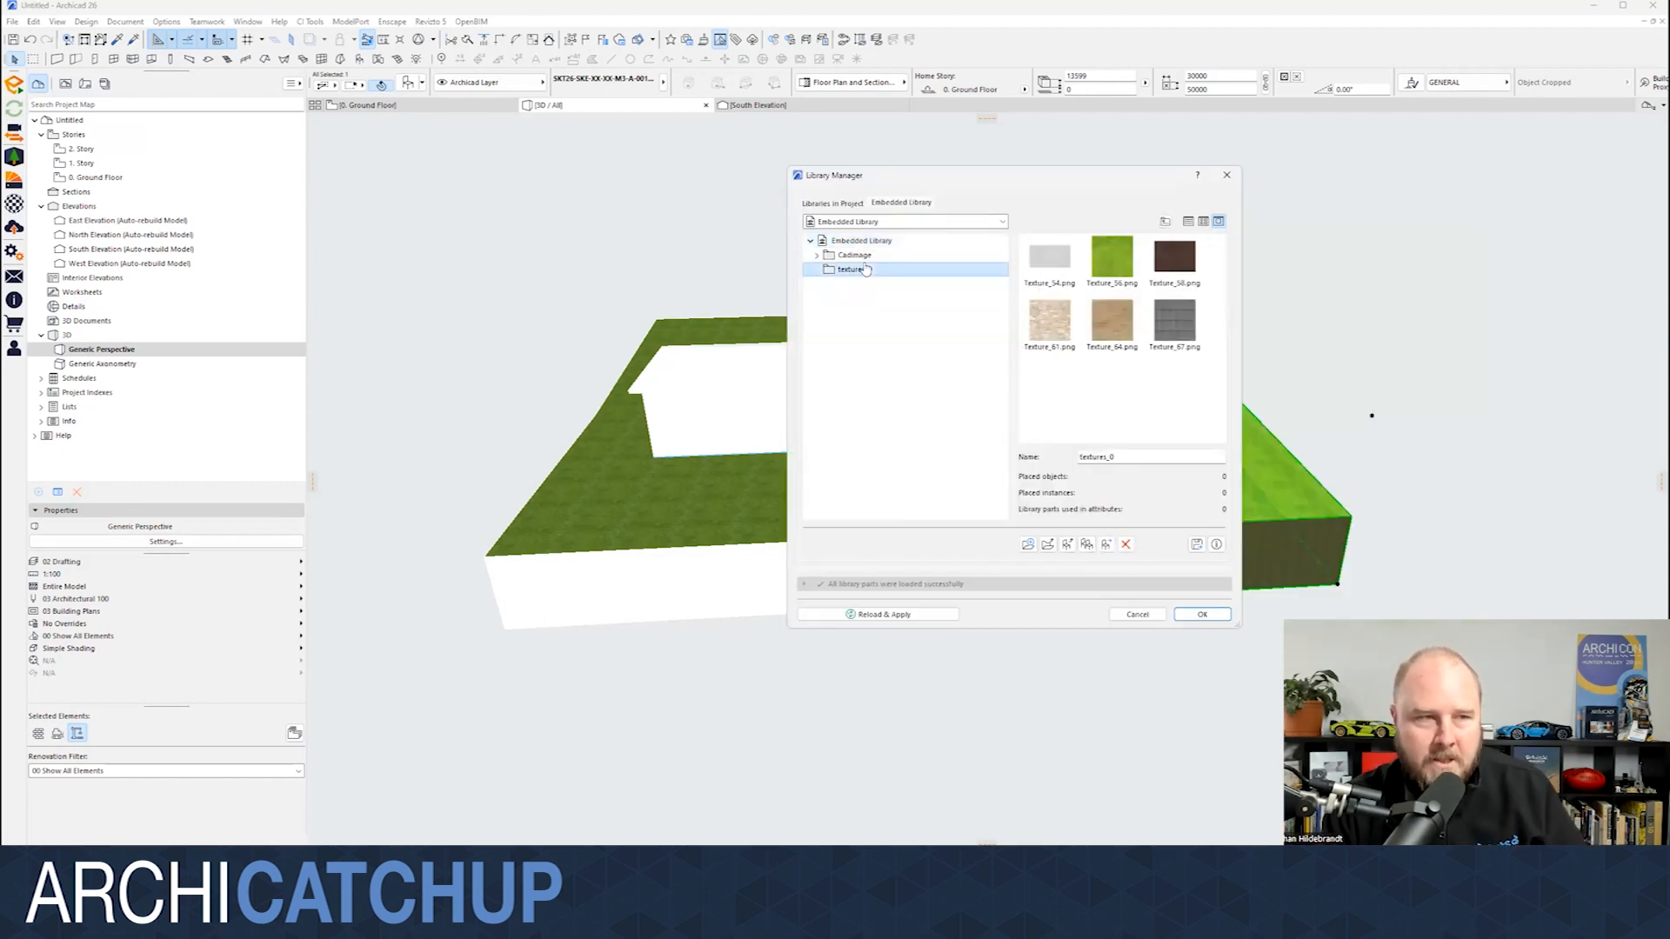
{"action": "left_click", "coordinate": [865, 242]}
{"action": "left_click", "coordinate": [1077, 352]}
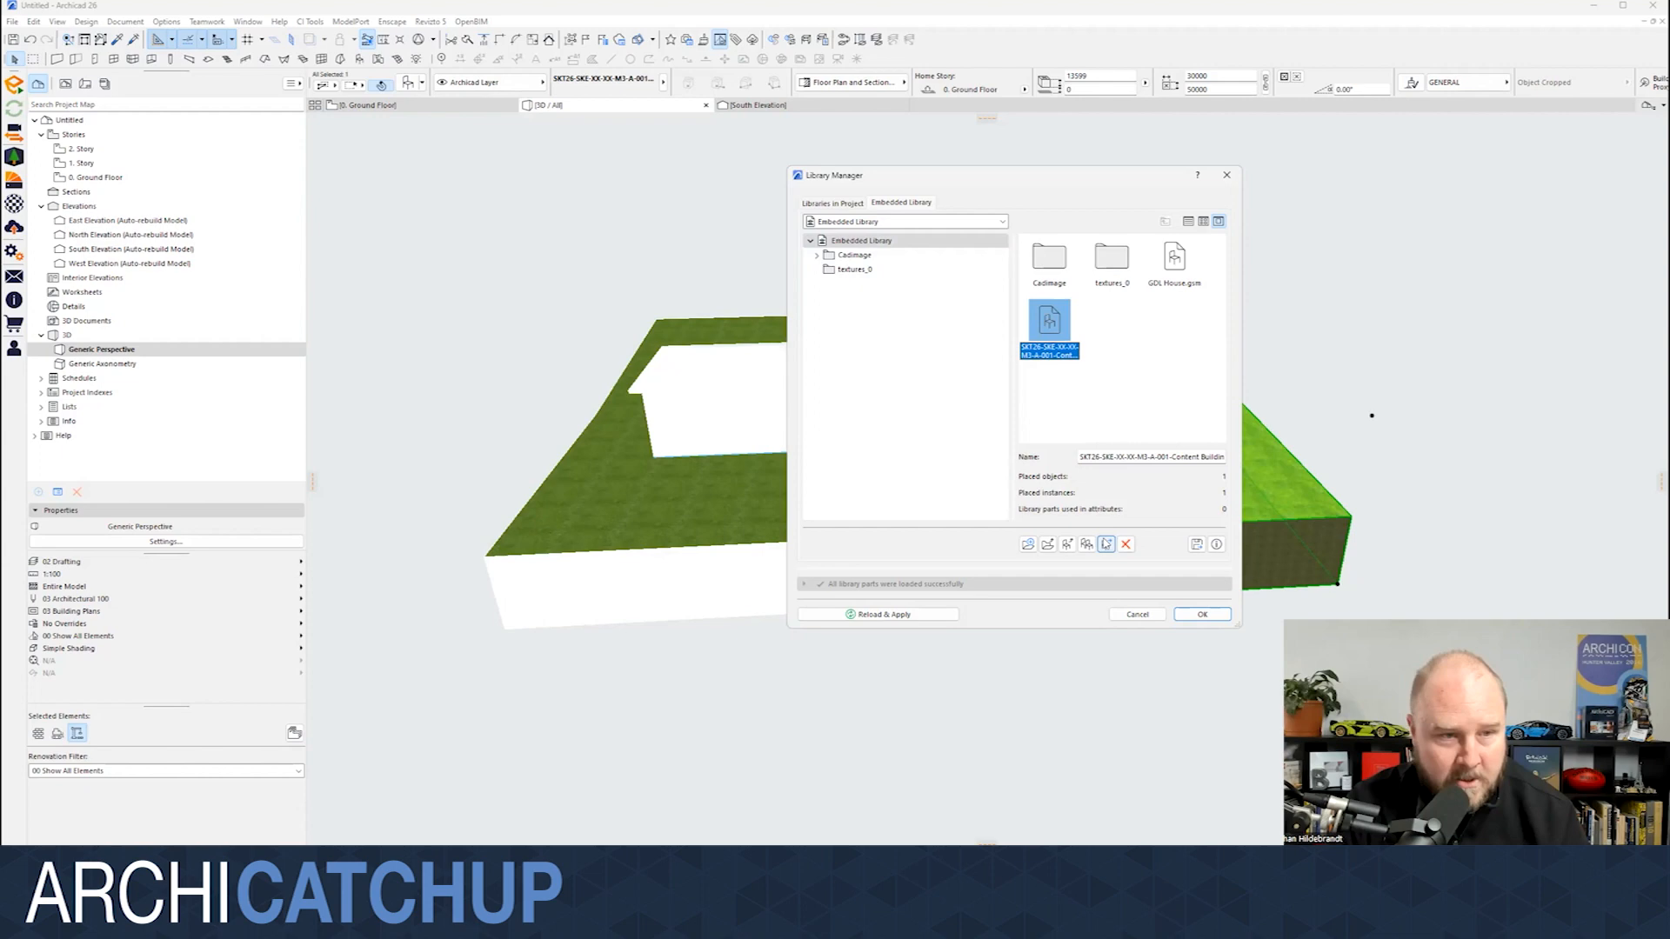
{"action": "left_click", "coordinate": [1197, 544]}
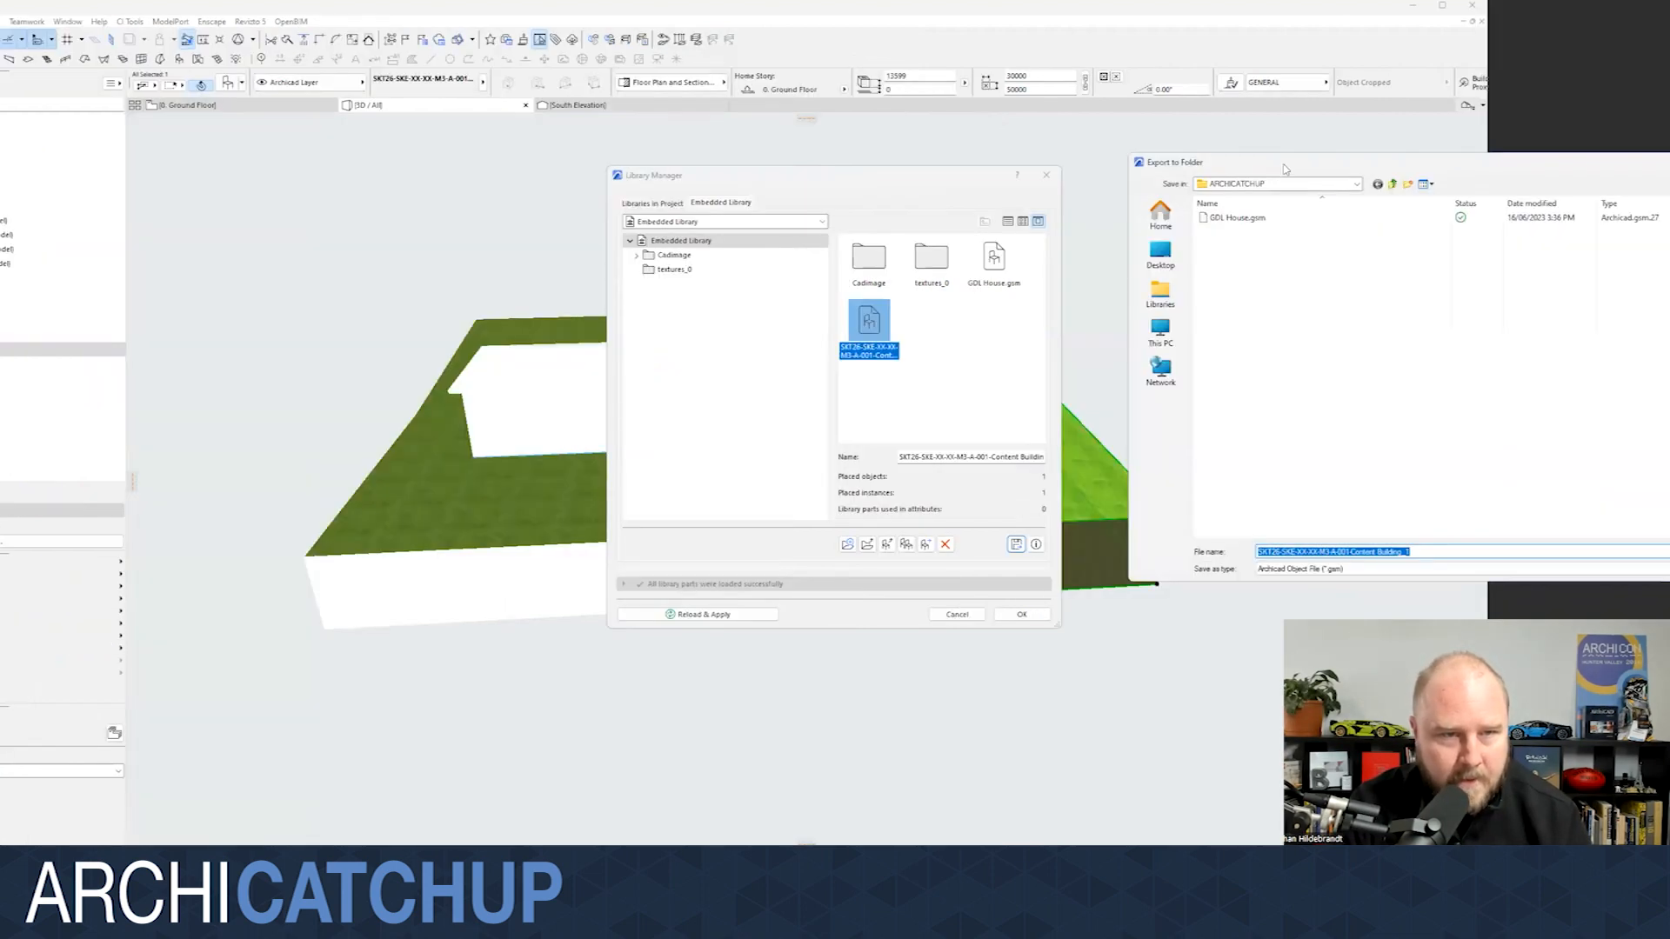
{"action": "left_click_drag", "start_coordinate": [1286, 170], "coordinate": [780, 216]}
{"action": "left_click", "coordinate": [1477, 600]}
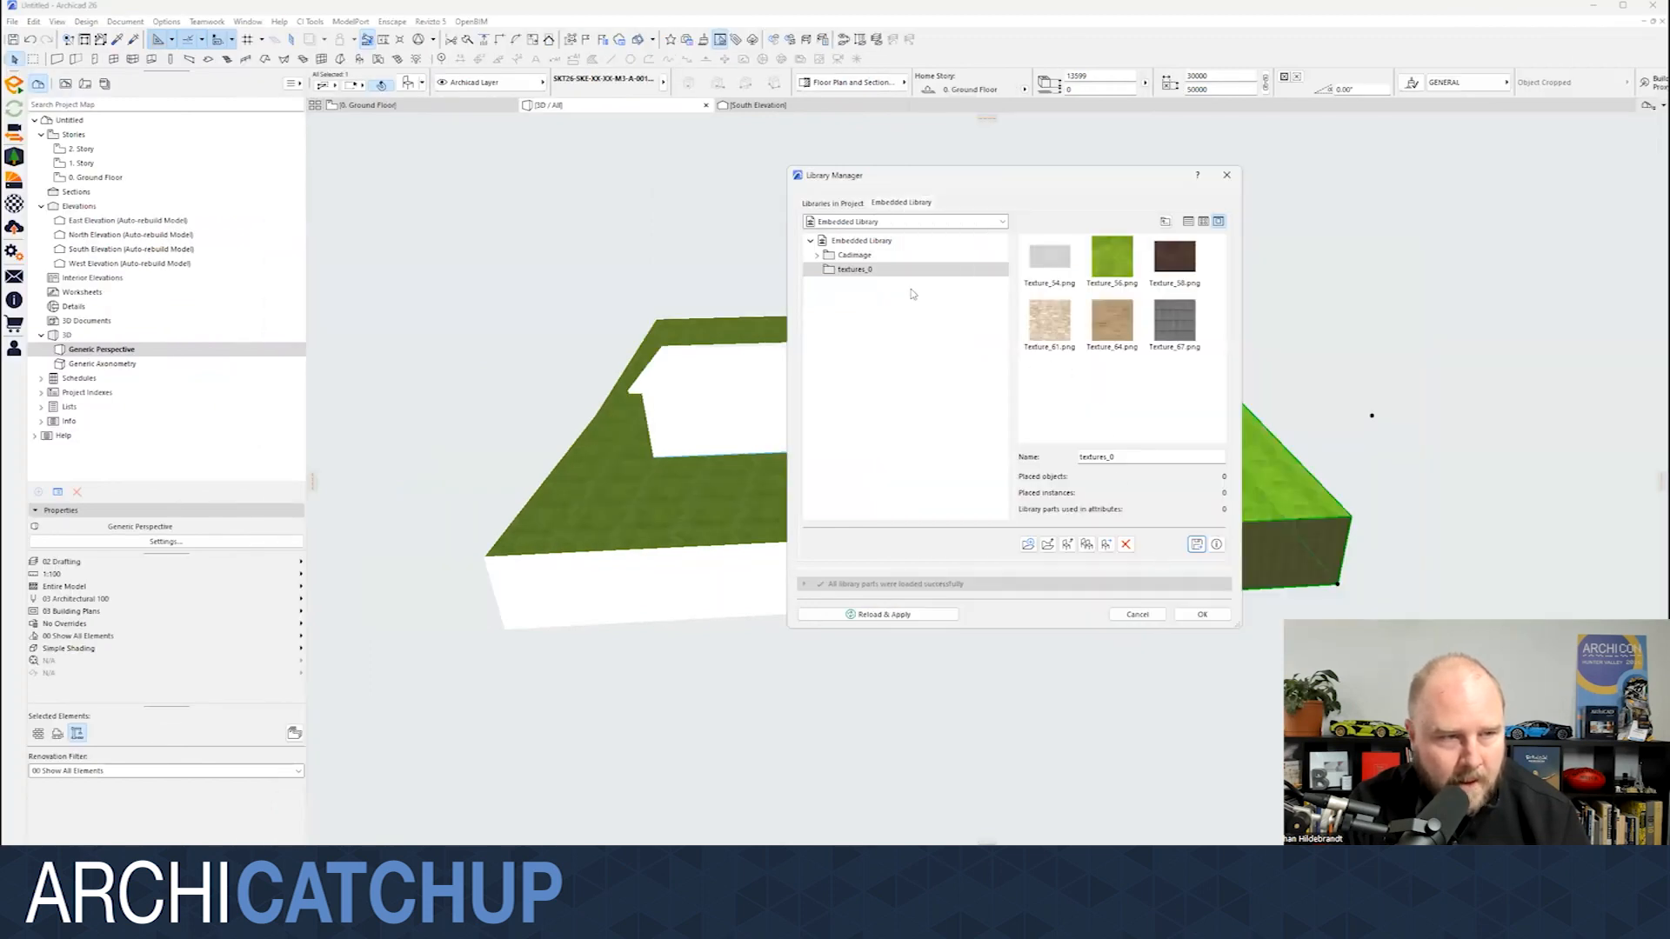
- Delete the textures_0 folder and the merged Content Building object from the Embedded Library and apply the changes
{"action": "left_click", "coordinate": [915, 272]}
{"action": "left_click", "coordinate": [1125, 544]}
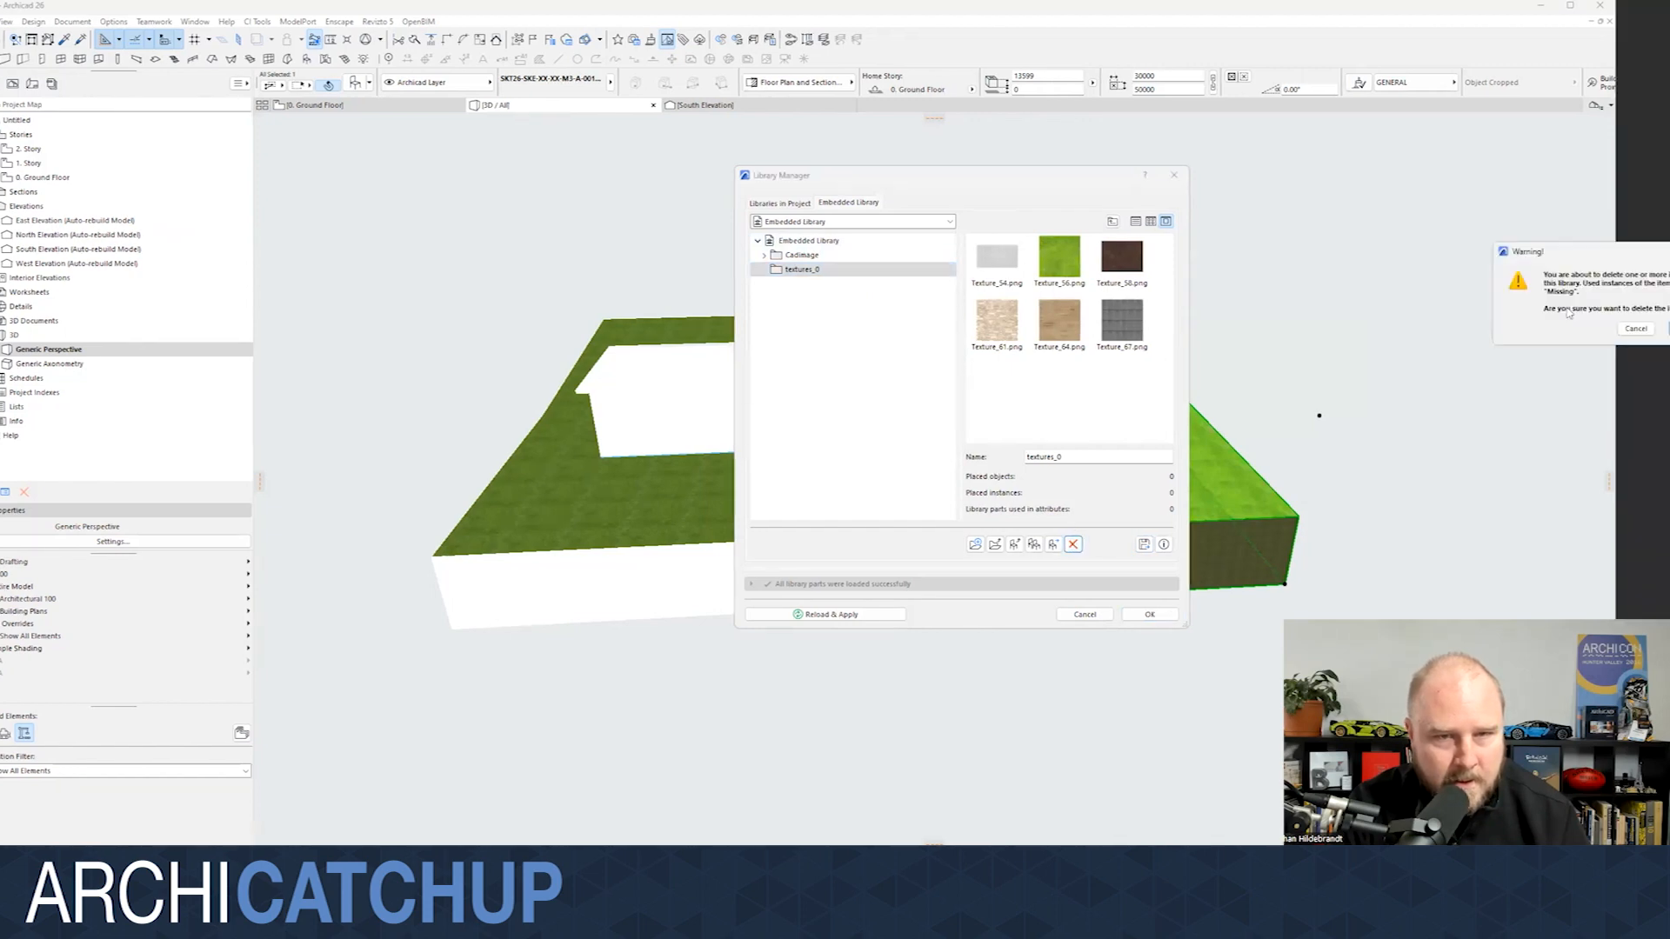
{"action": "left_click", "coordinate": [1636, 330]}
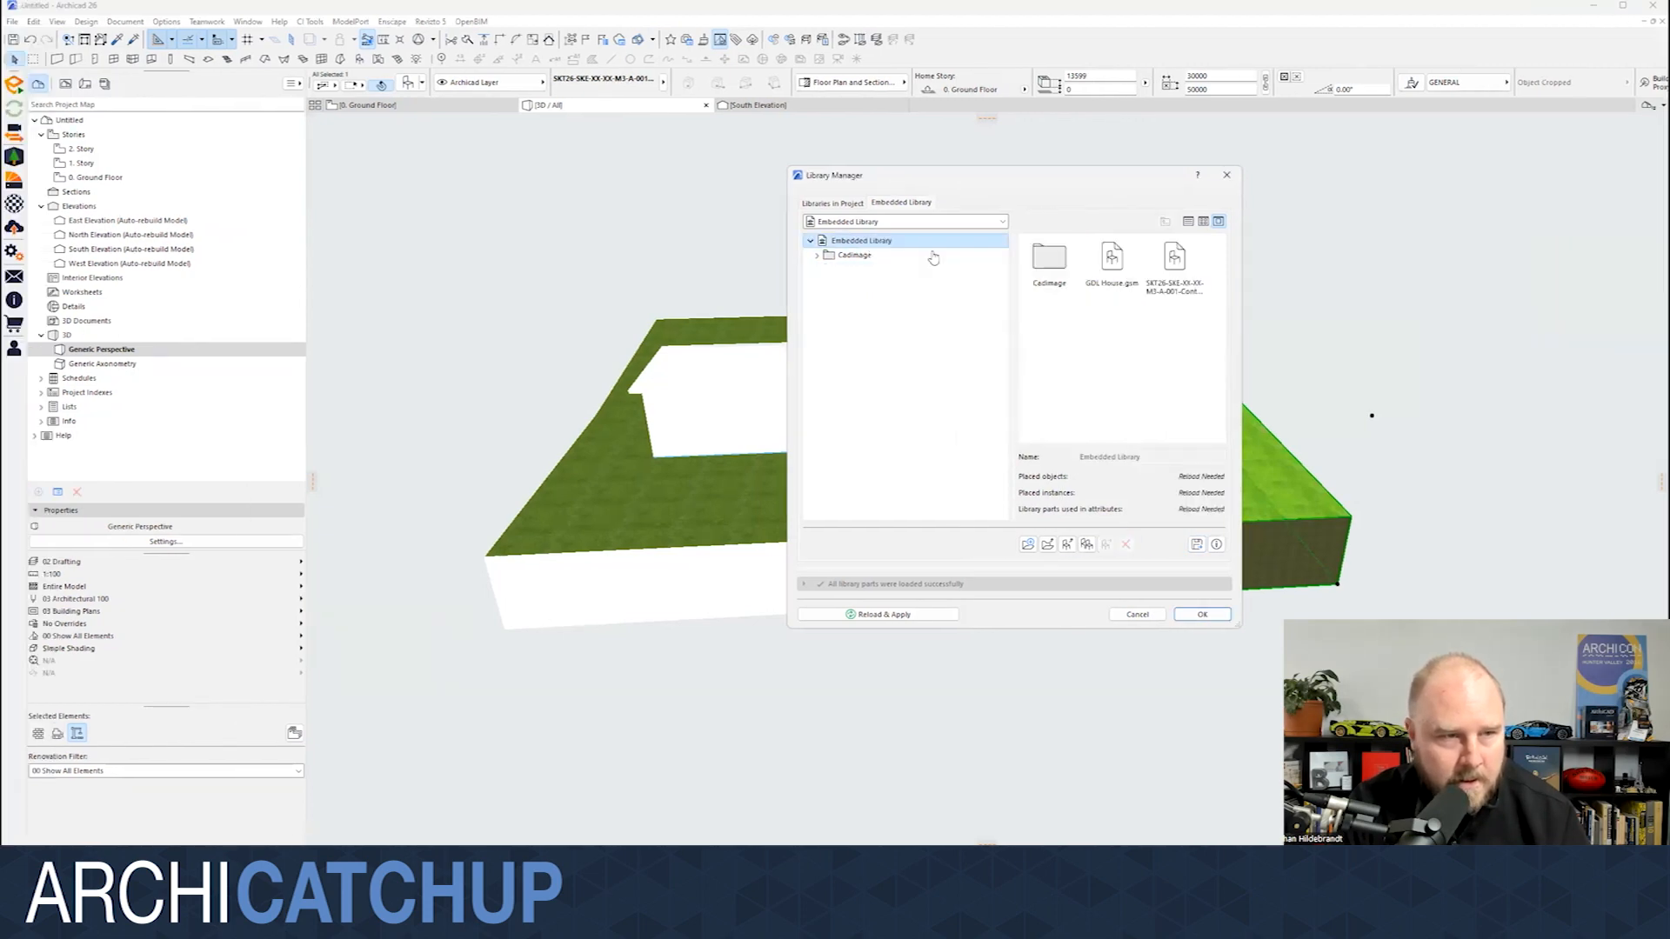
{"action": "left_click", "coordinate": [1171, 258]}
{"action": "left_click", "coordinate": [1125, 545]}
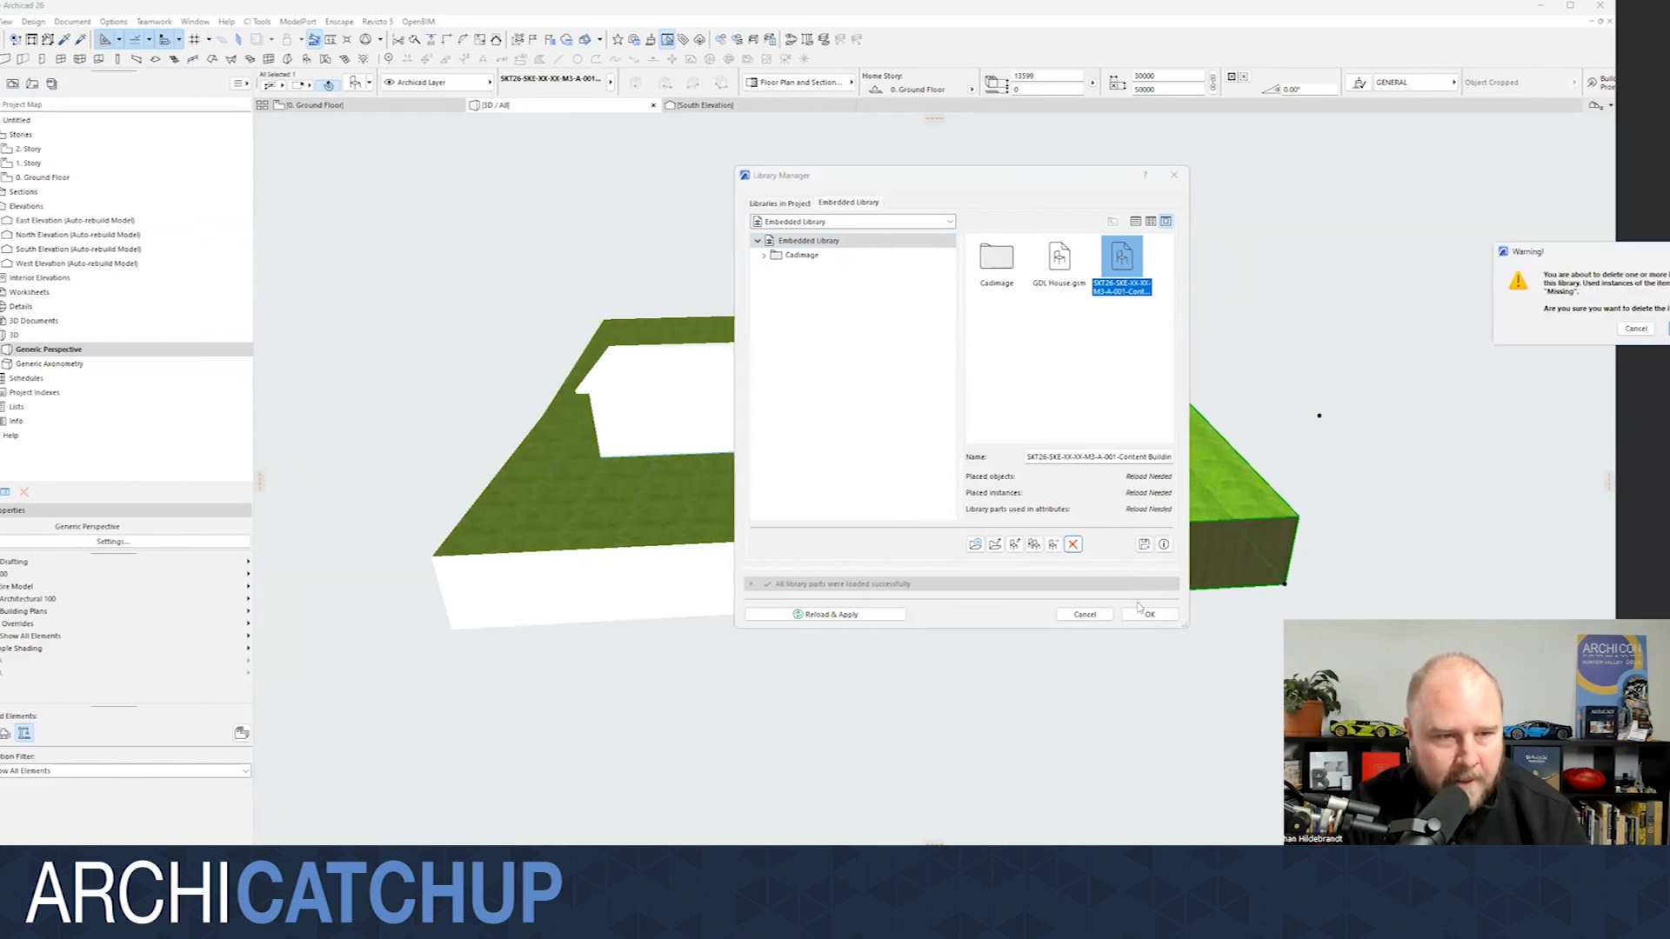
{"action": "key", "text": "Return"}
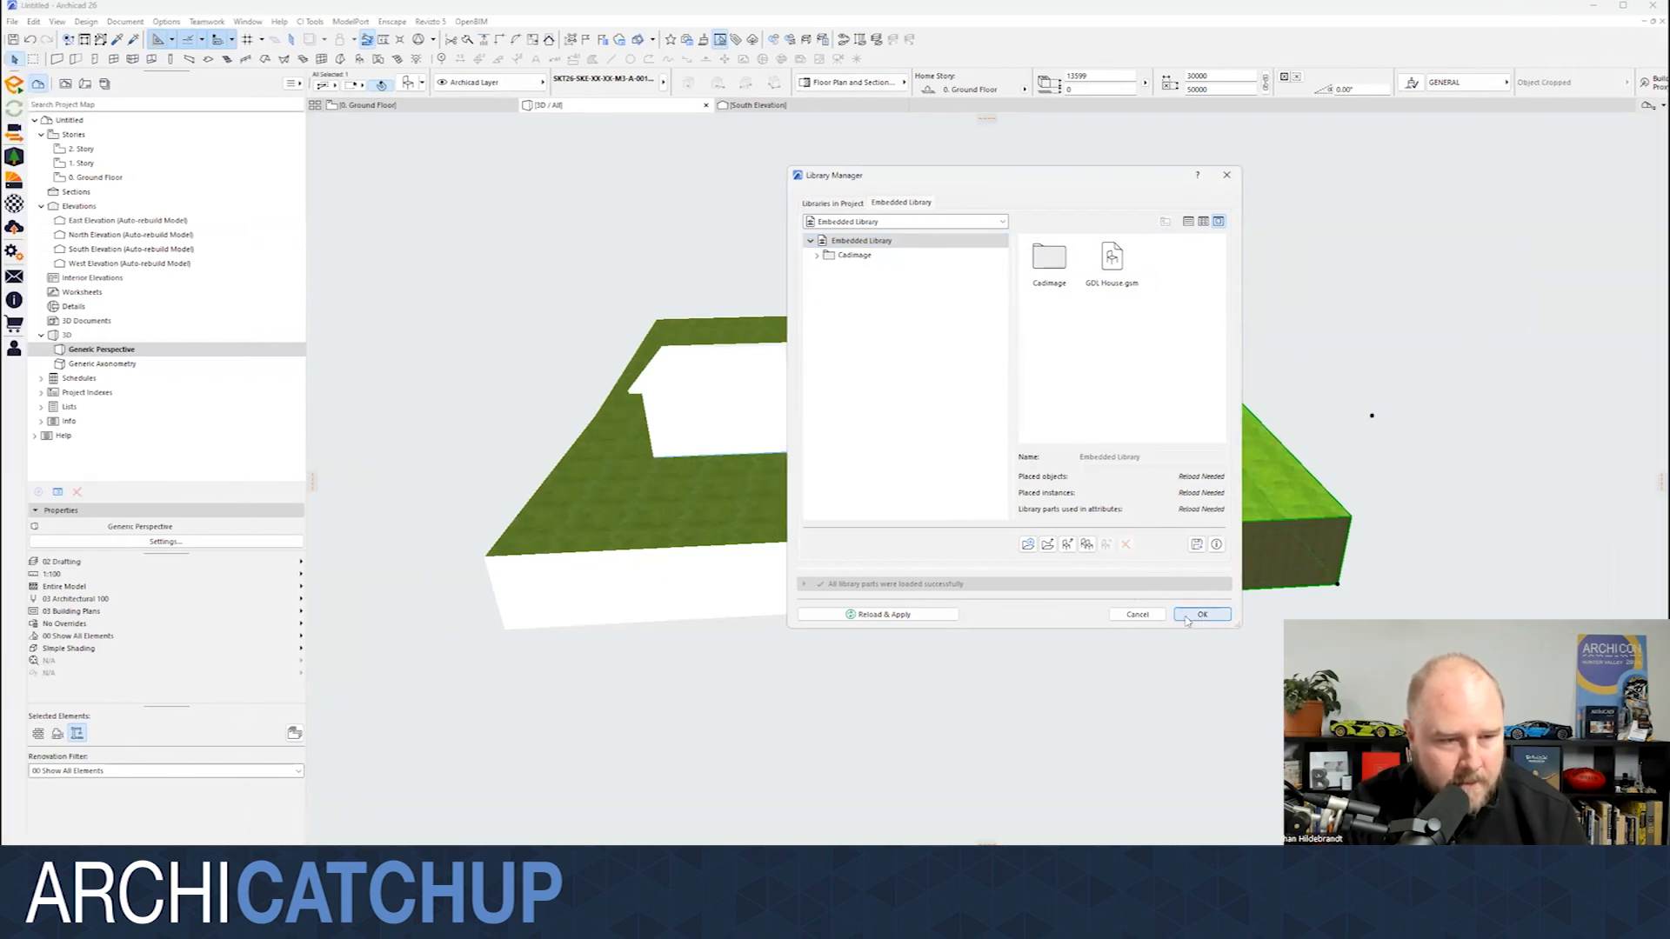
{"action": "left_click", "coordinate": [1203, 615]}
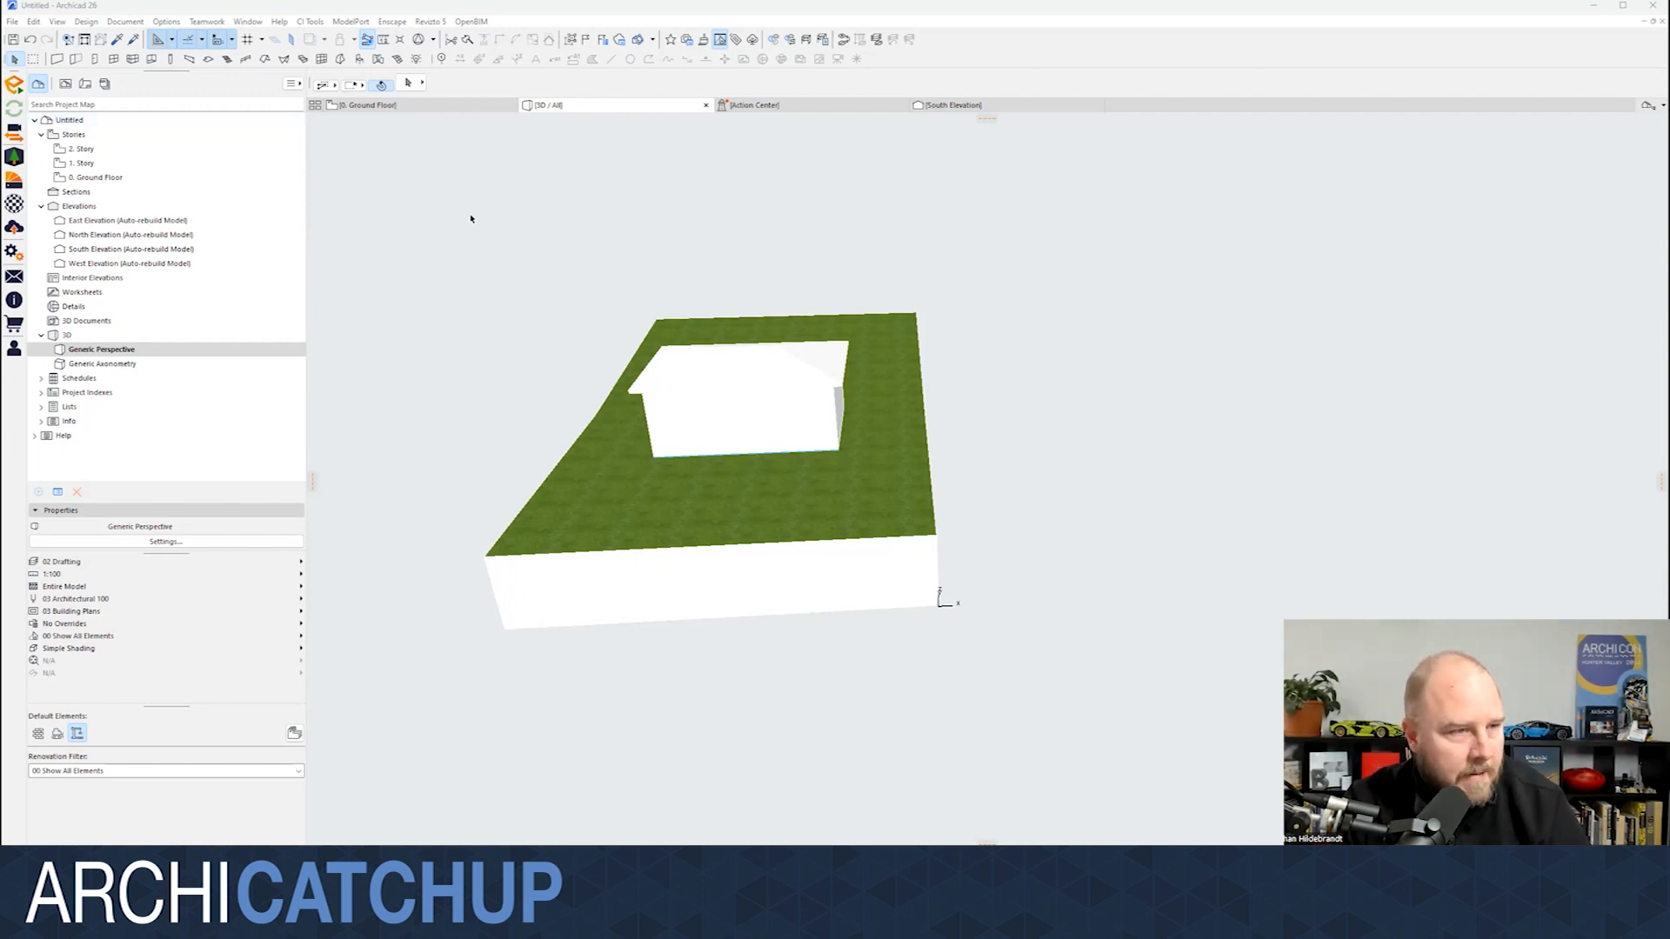
- Add the Building 1 folder from ARCHICATCHUP as a linked library in the project's Library Manager
{"action": "middle_click_drag", "start_coordinate": [604, 240], "coordinate": [748, 280]}
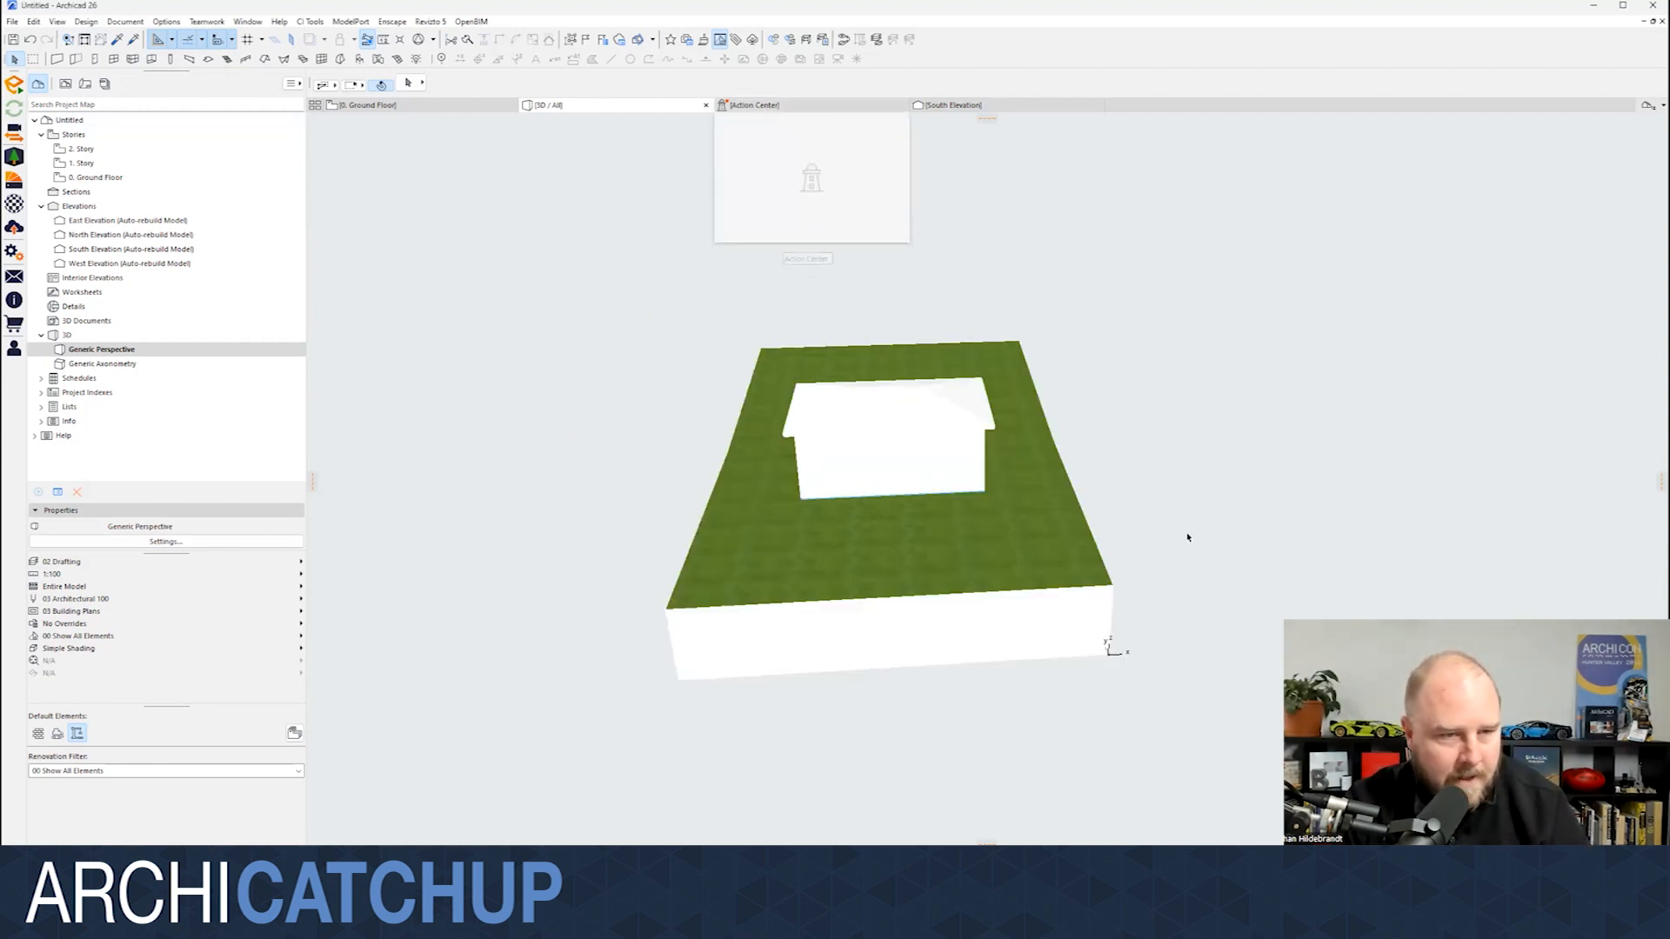
{"action": "middle_click_drag", "start_coordinate": [1151, 526], "coordinate": [1001, 525]}
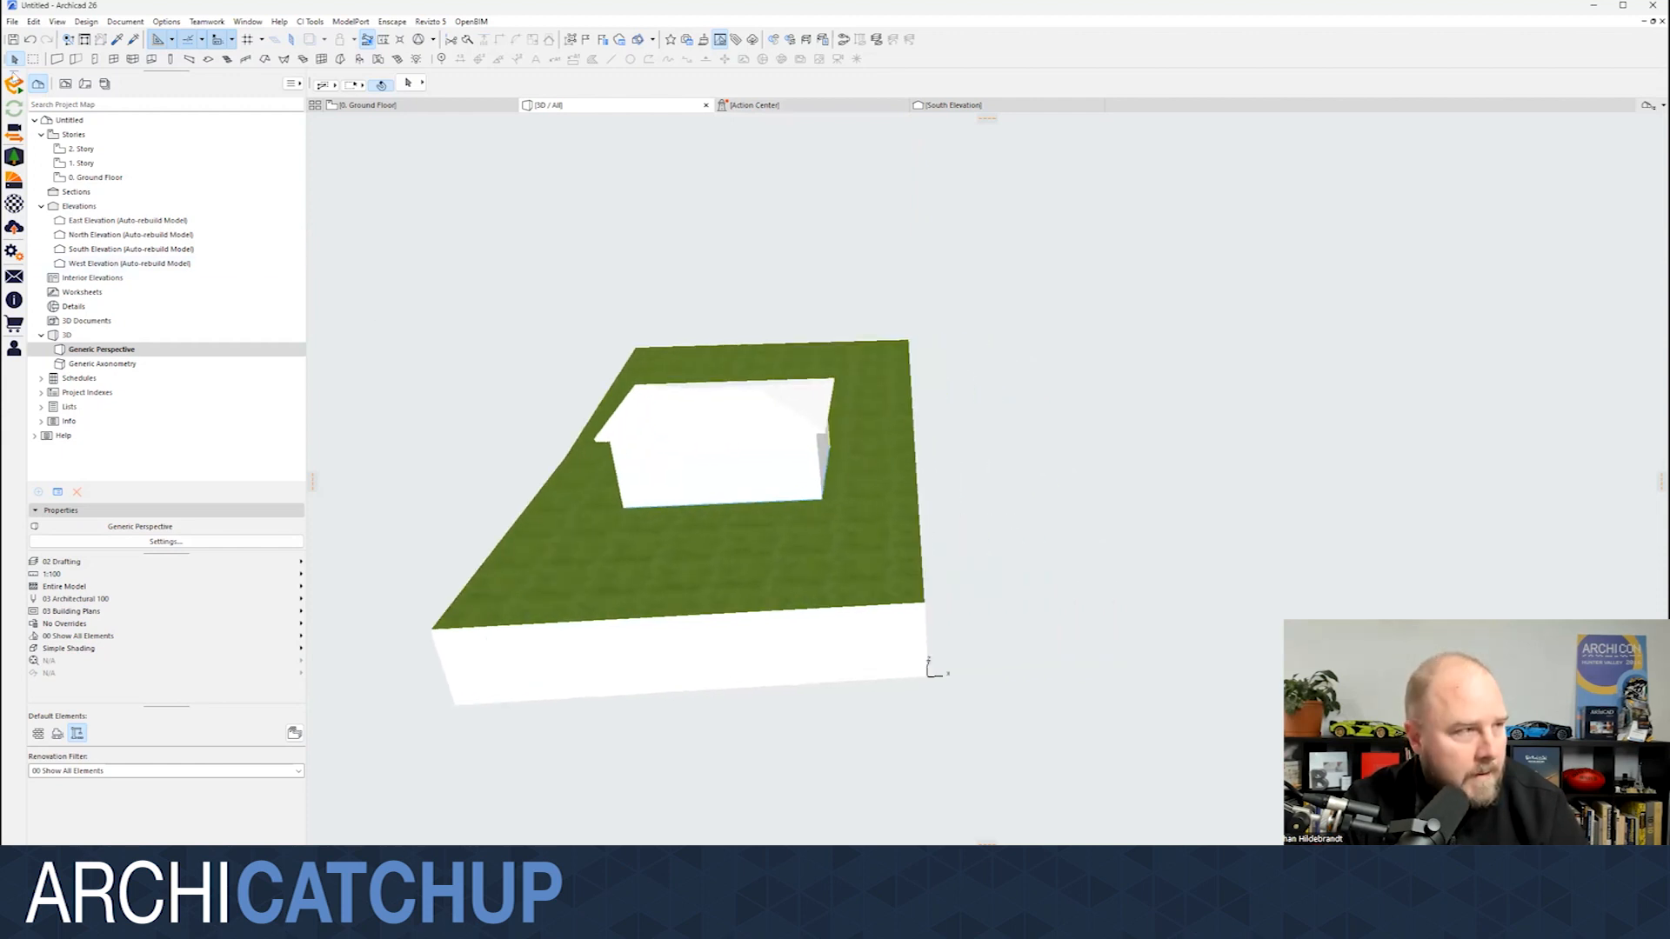
{"action": "left_click", "coordinate": [13, 21]}
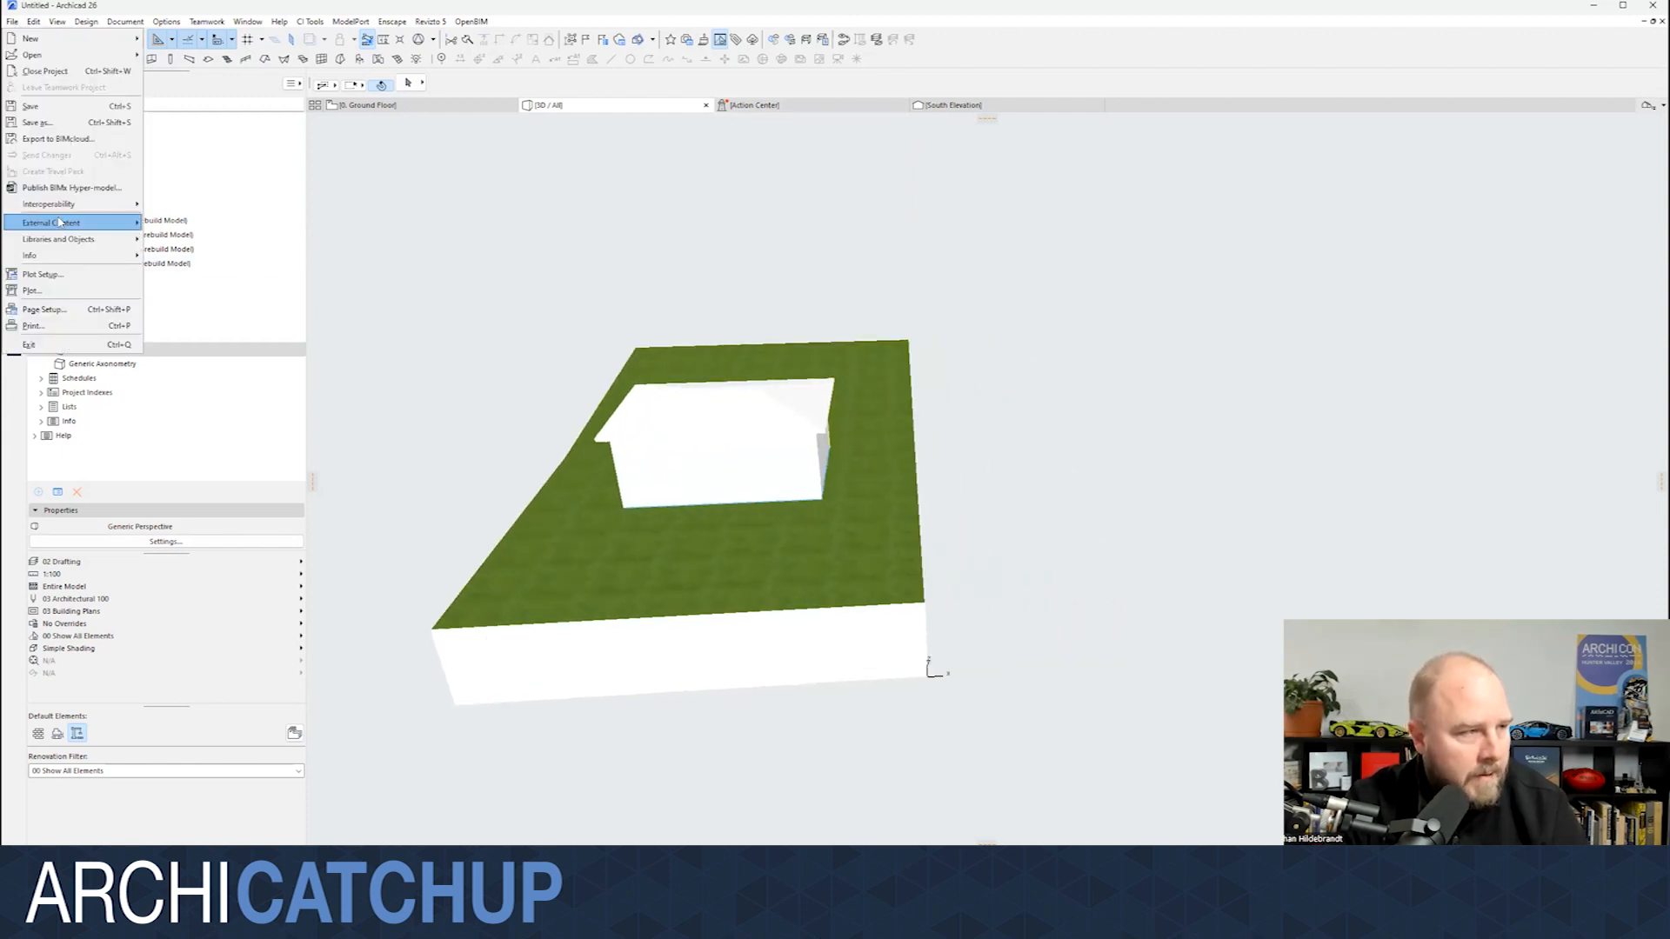
{"action": "mouse_move", "coordinate": [70, 240]}
{"action": "left_click", "coordinate": [166, 239]}
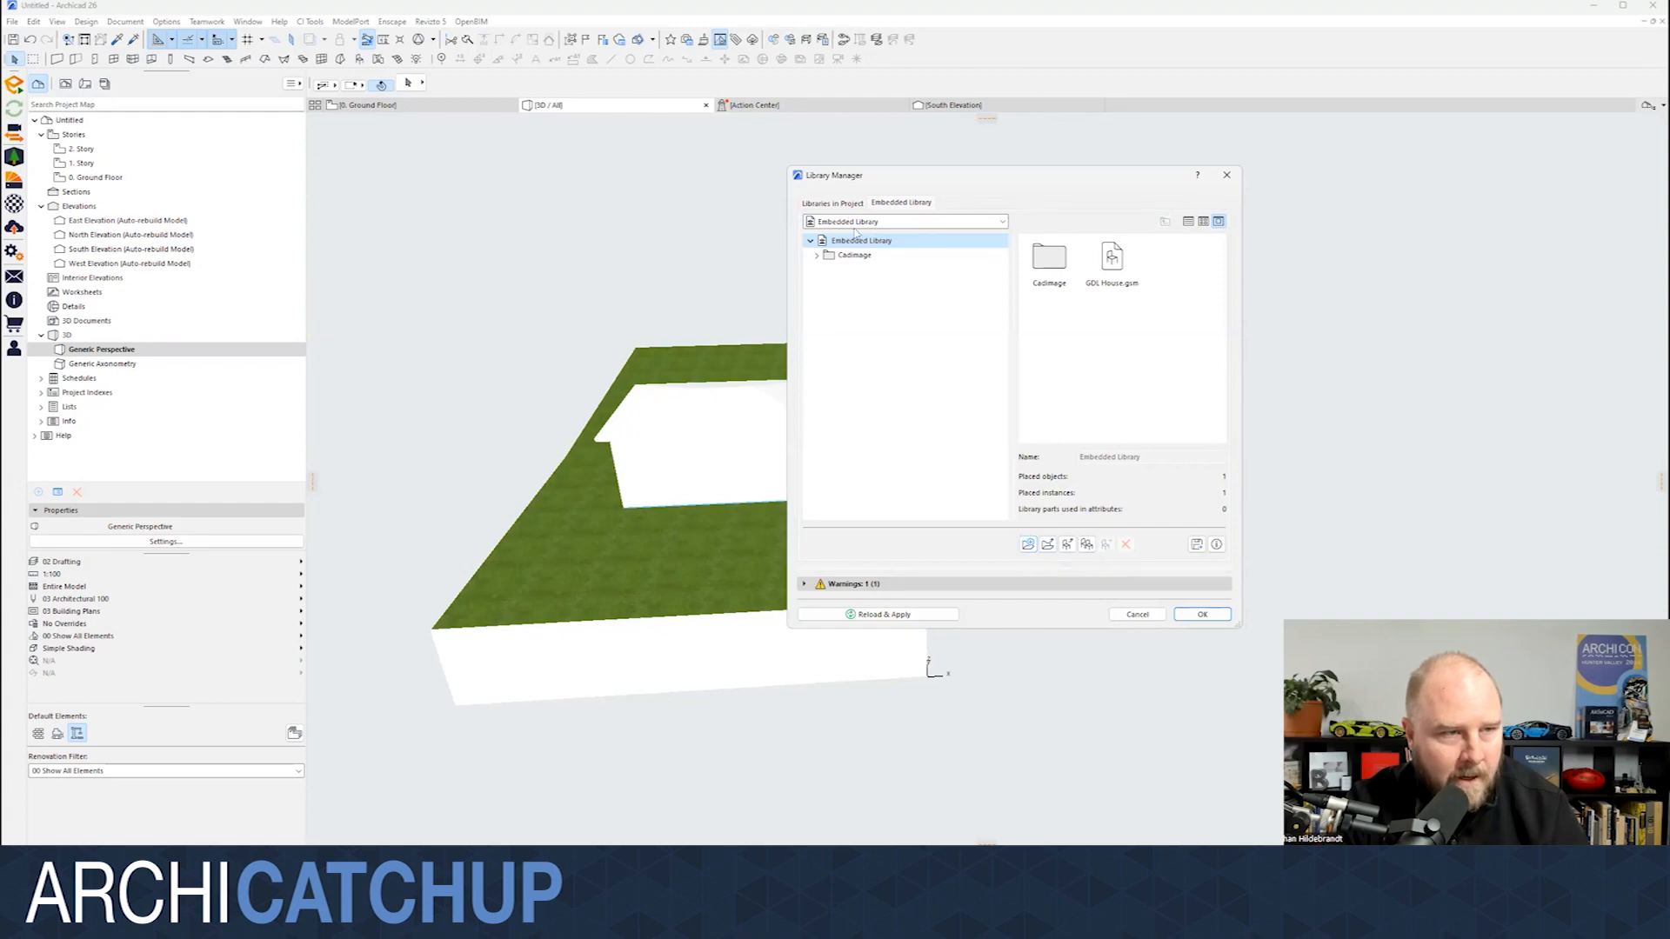
{"action": "left_click", "coordinate": [837, 203]}
{"action": "left_click", "coordinate": [835, 502]}
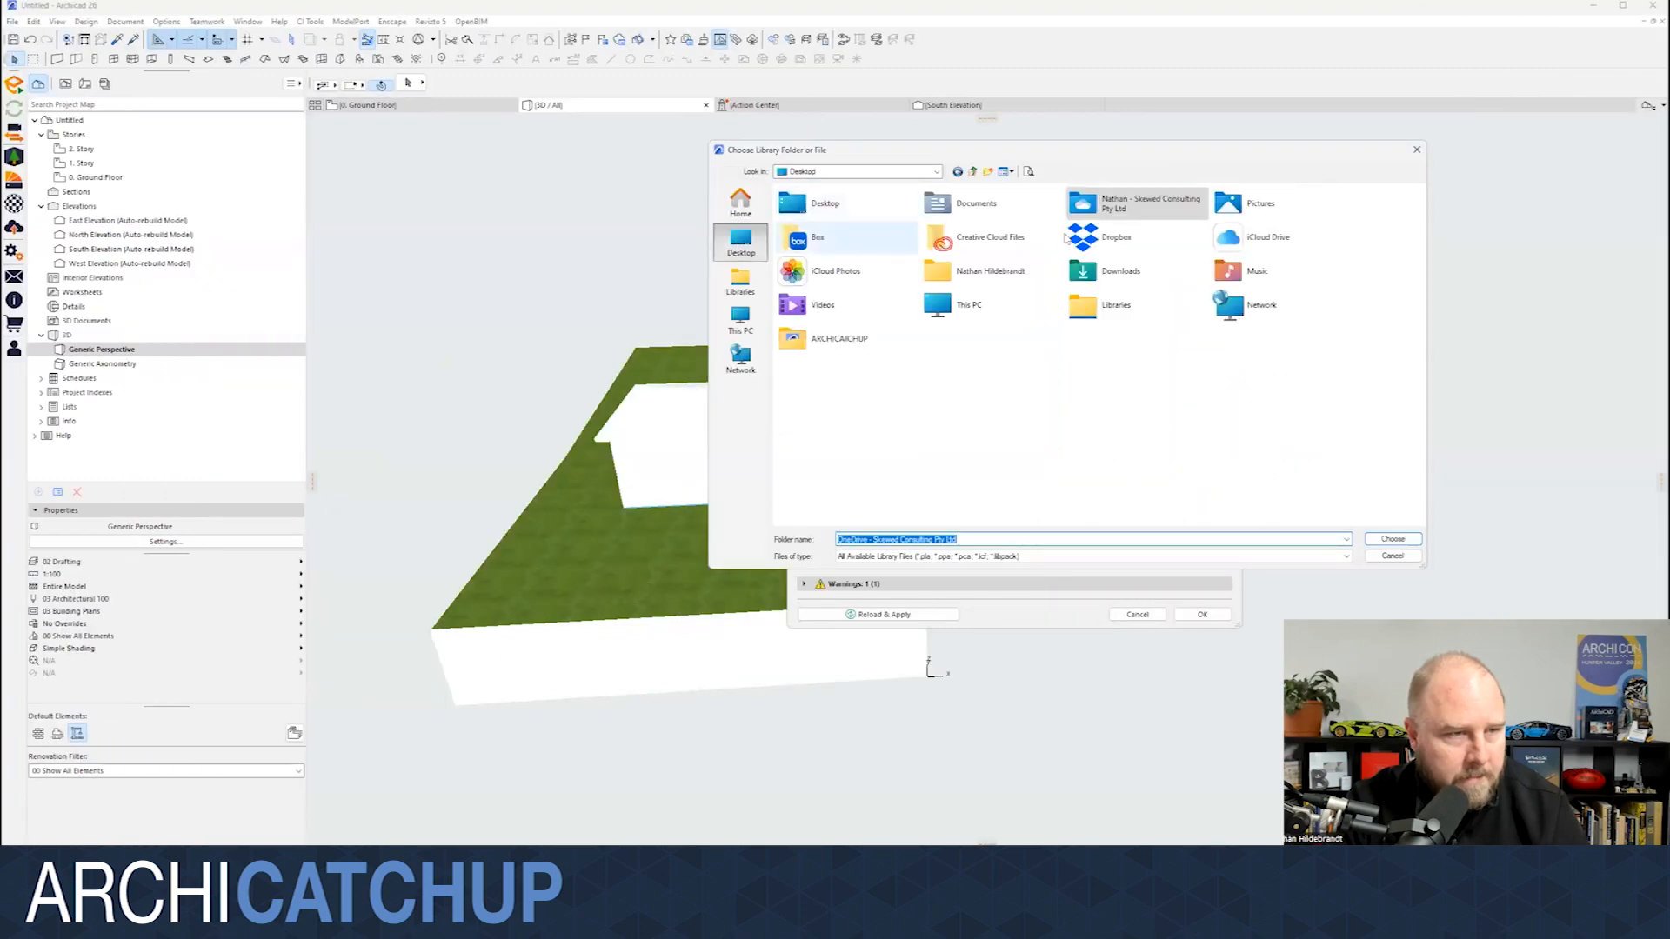
{"action": "left_click", "coordinate": [835, 356]}
{"action": "double_click", "coordinate": [835, 341]}
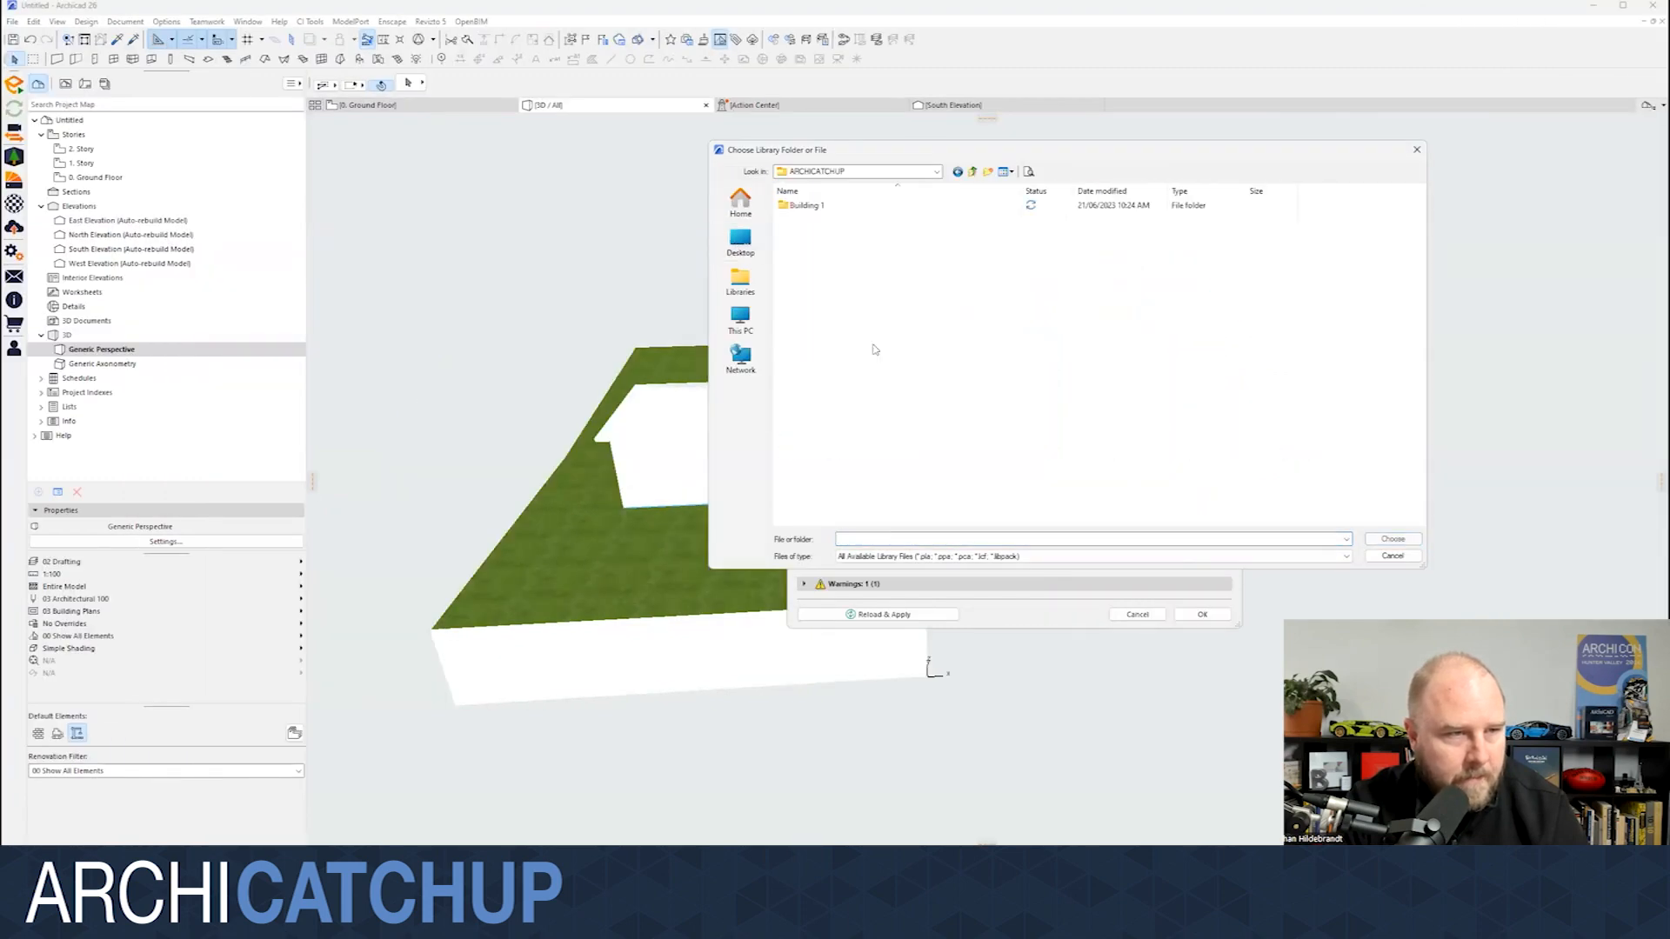
{"action": "left_click", "coordinate": [812, 209]}
{"action": "double_click", "coordinate": [812, 208]}
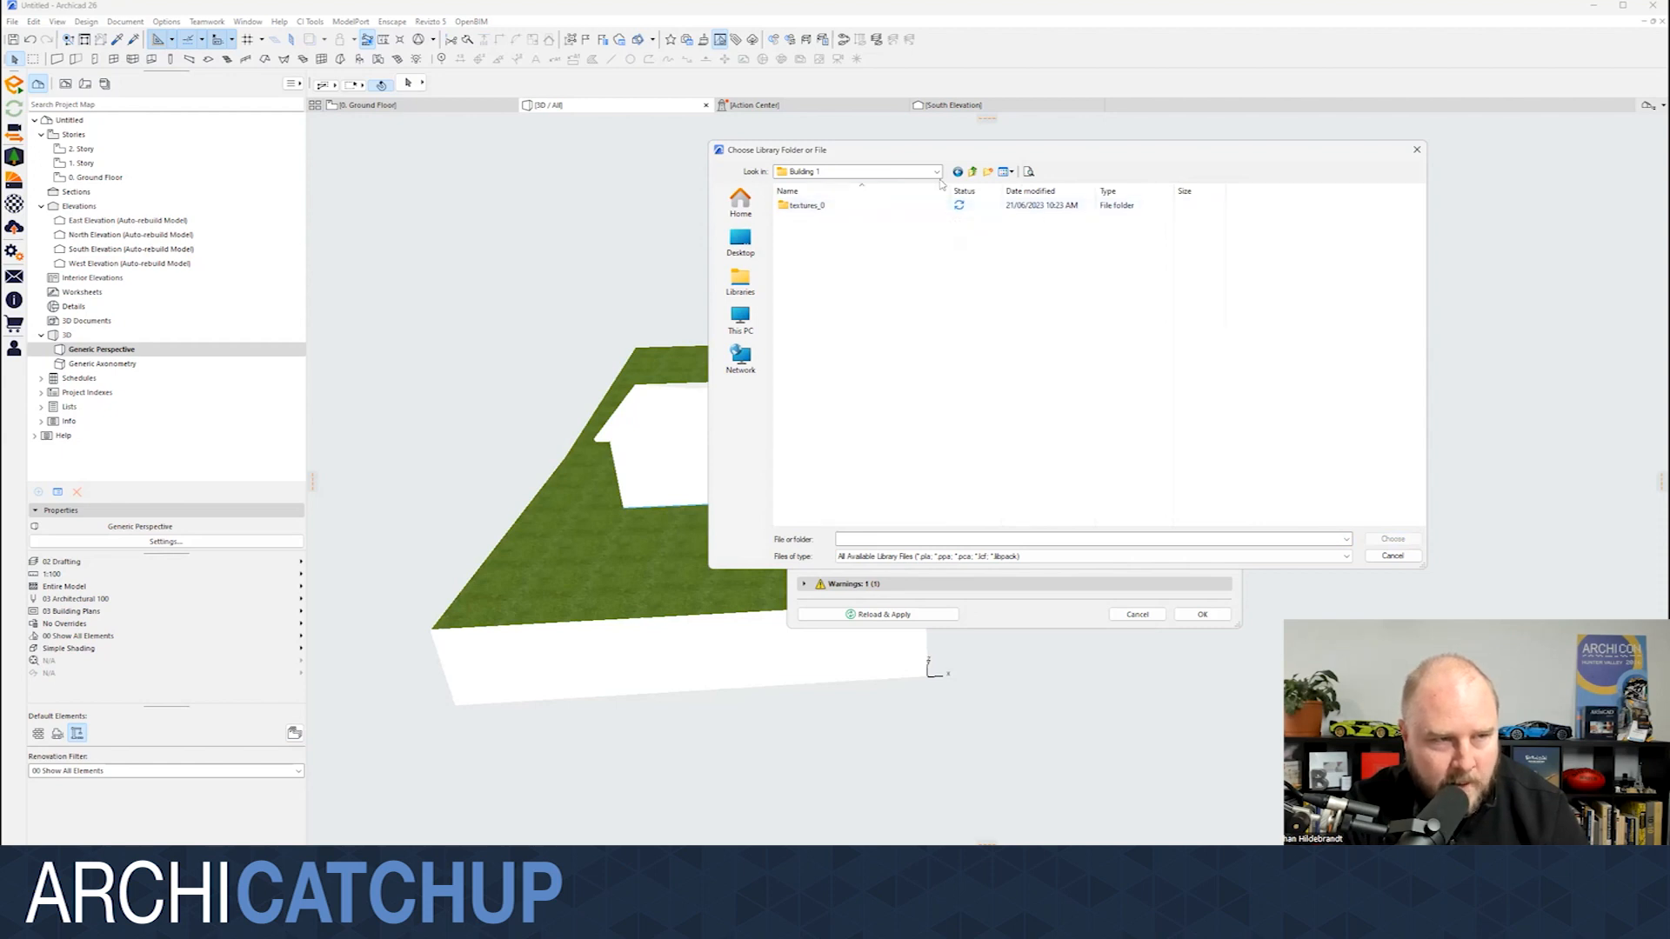
{"action": "left_click", "coordinate": [973, 171]}
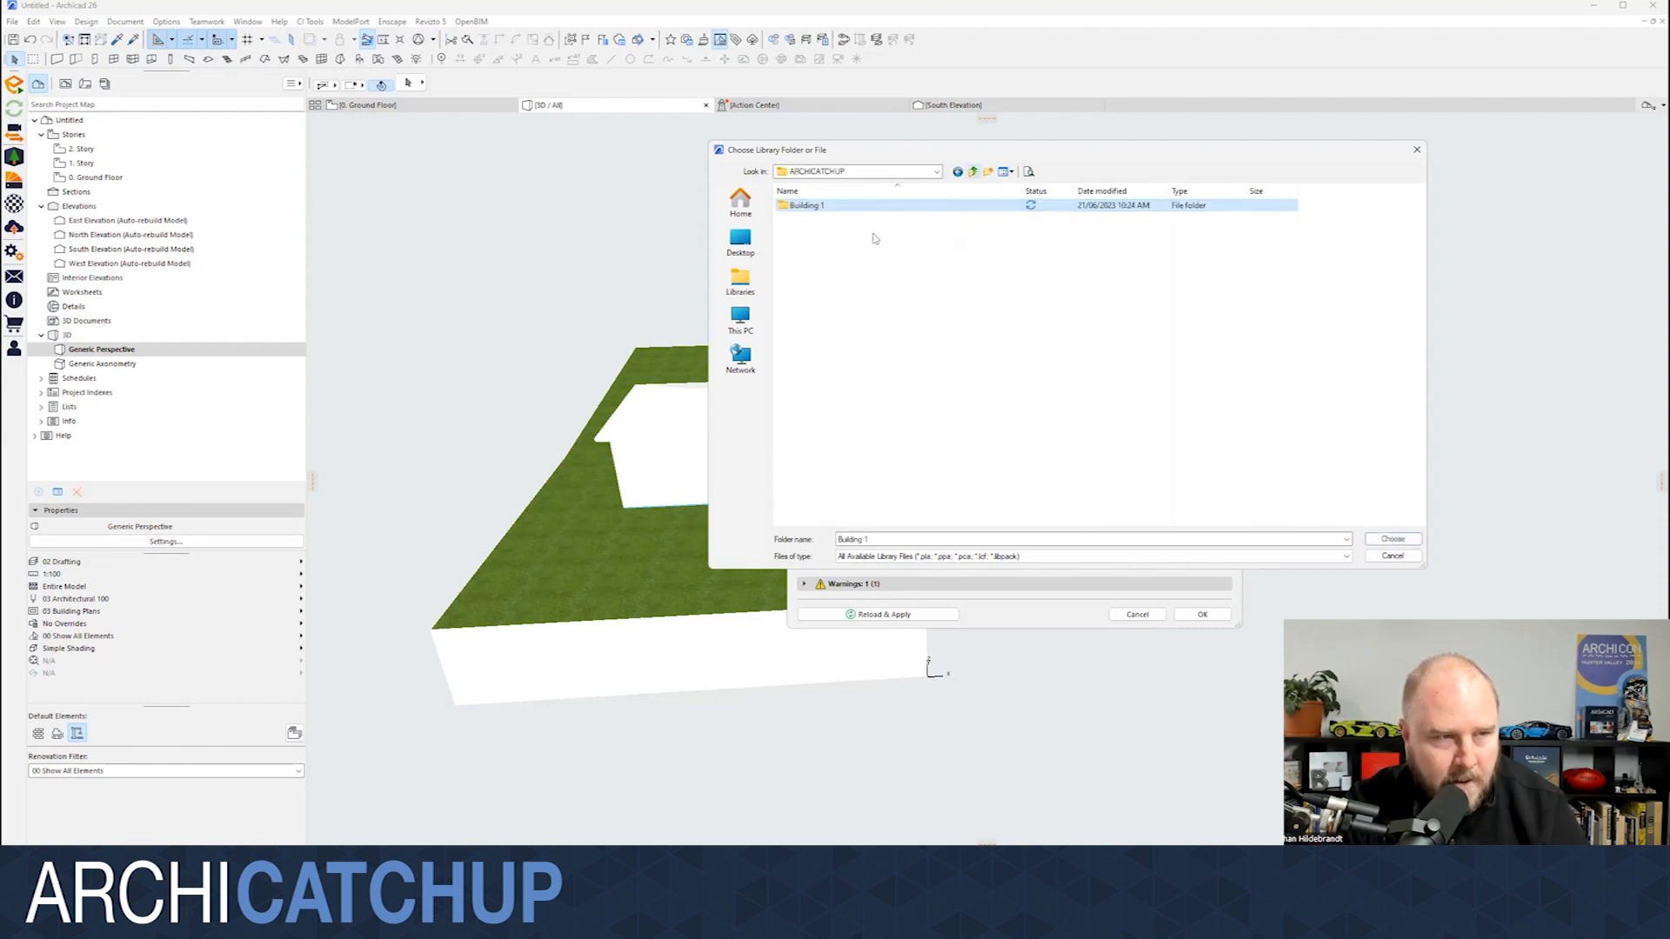
{"action": "left_click", "coordinate": [973, 171]}
{"action": "double_click", "coordinate": [837, 346]}
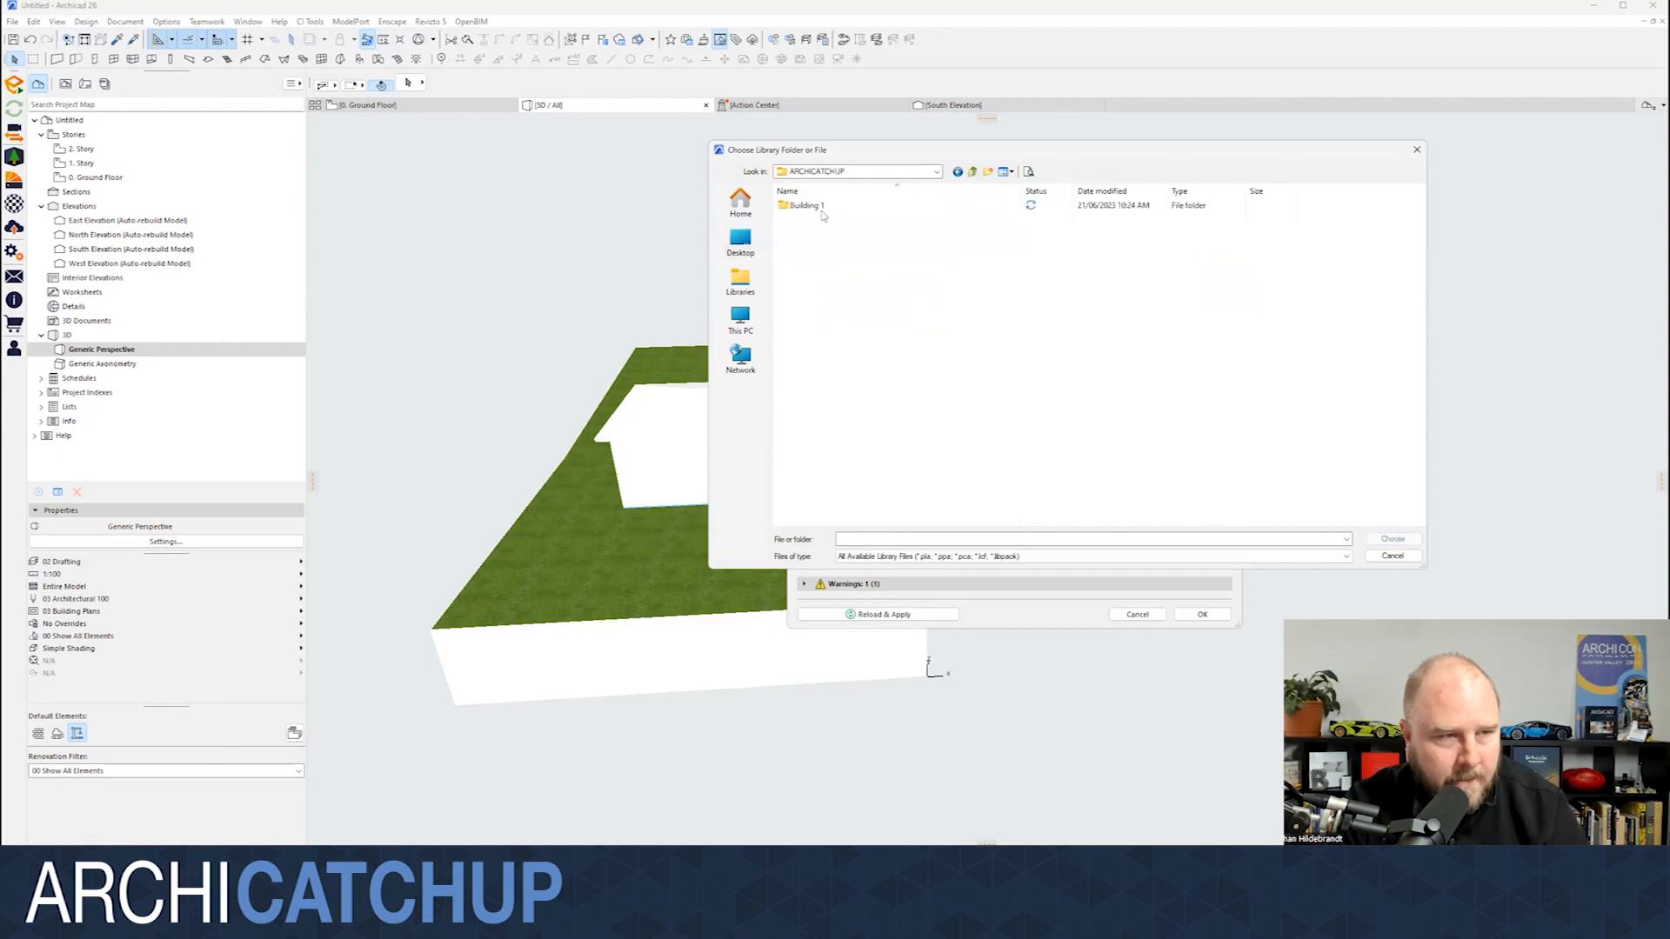
{"action": "left_click", "coordinate": [824, 211]}
{"action": "left_click", "coordinate": [1397, 541]}
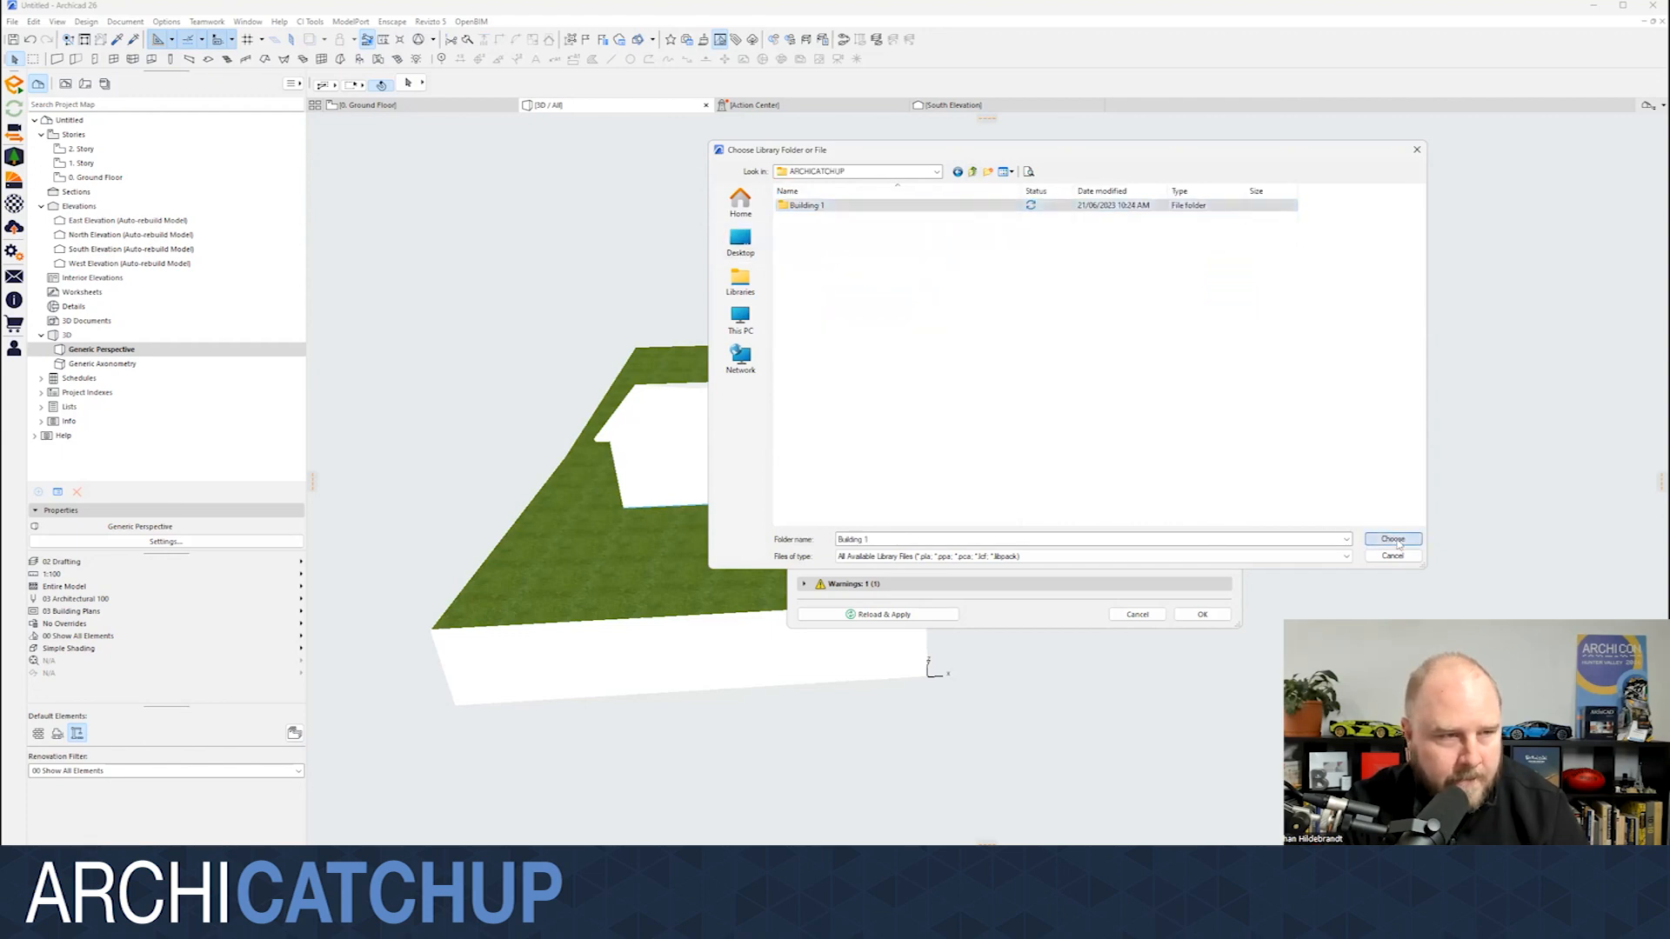
- Expand the missing library parts warning, reload and apply the libraries, and close the Library Manager
{"action": "left_click", "coordinate": [799, 586]}
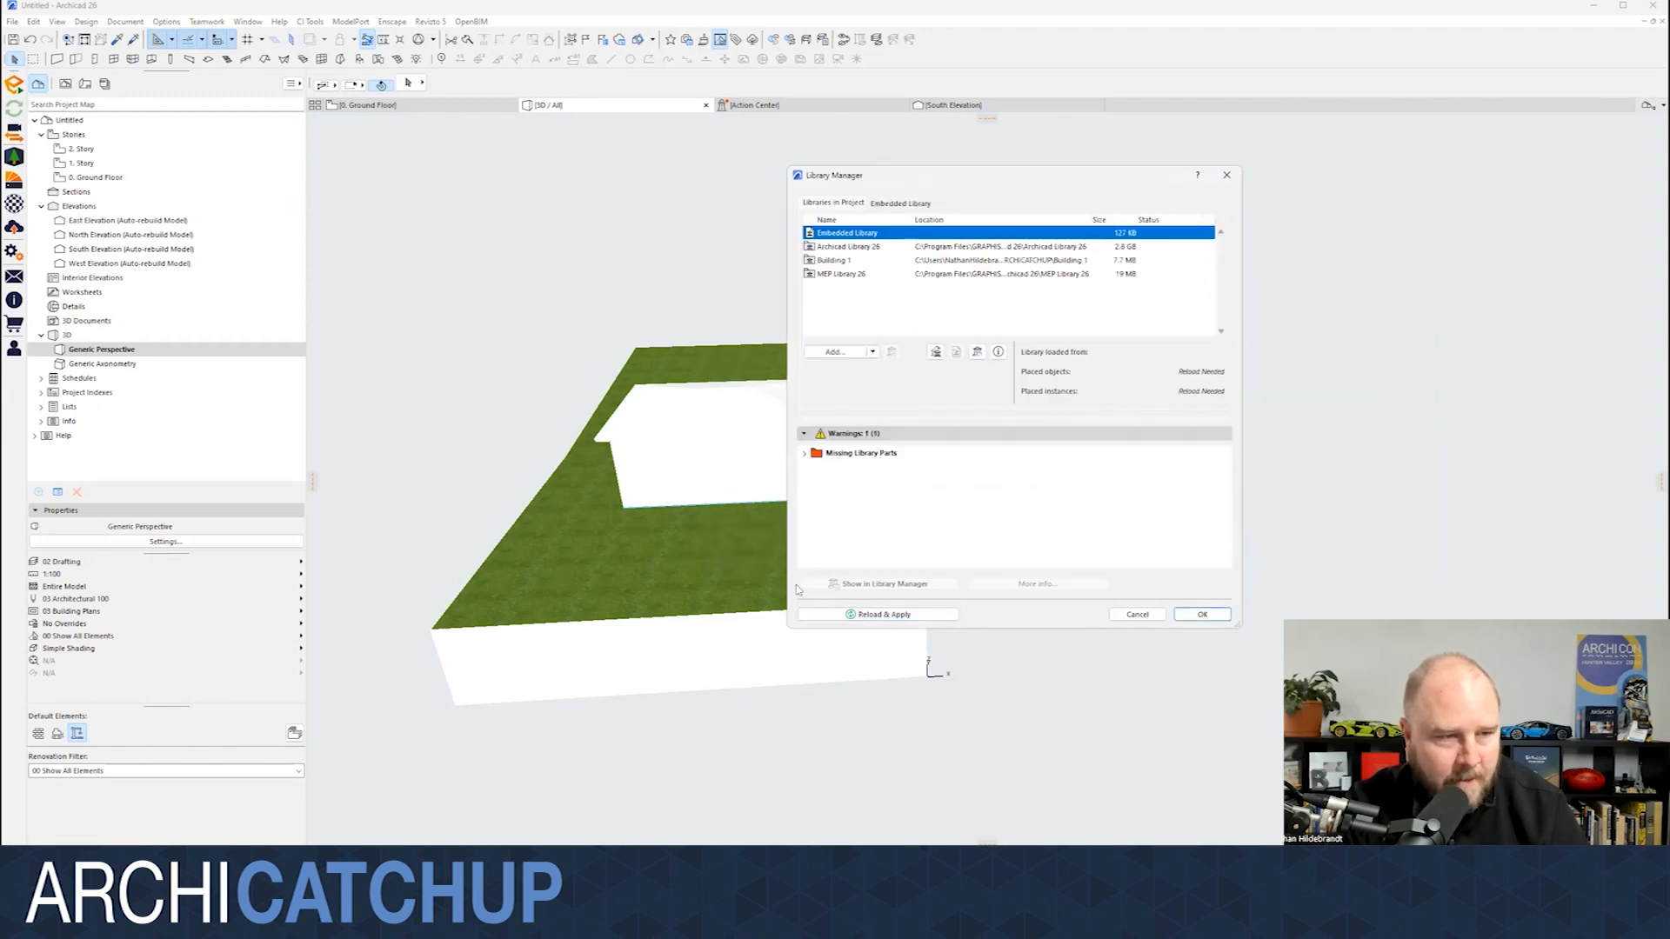
{"action": "left_click", "coordinate": [805, 453]}
{"action": "left_click", "coordinate": [811, 468]}
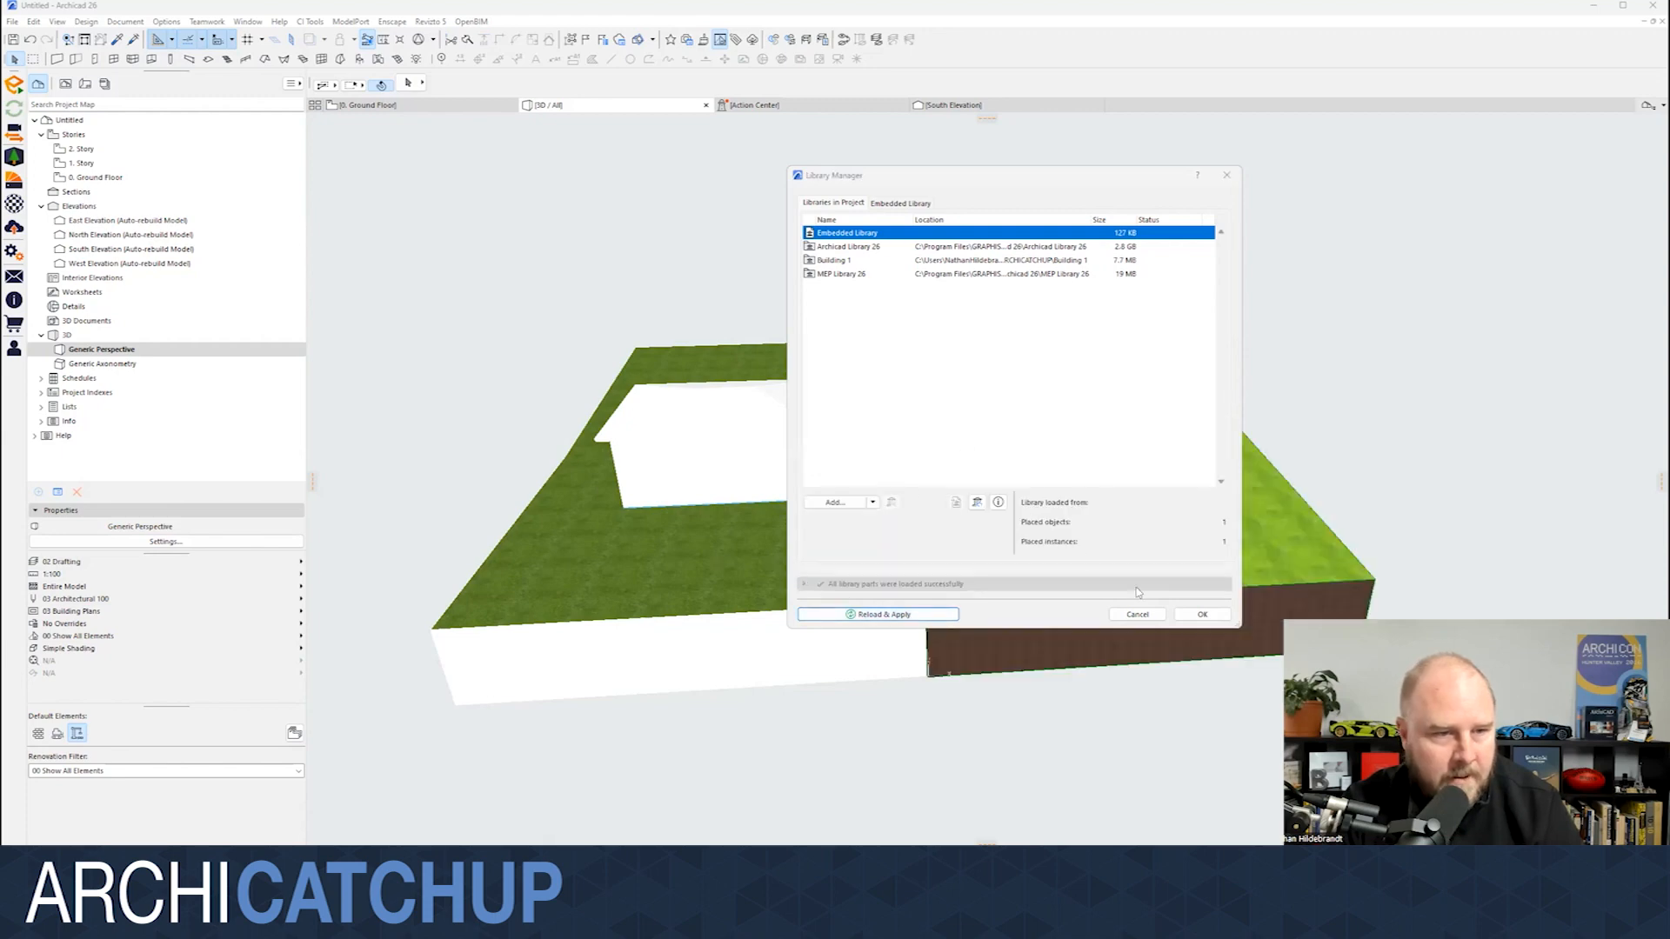
{"action": "key", "text": "Return"}
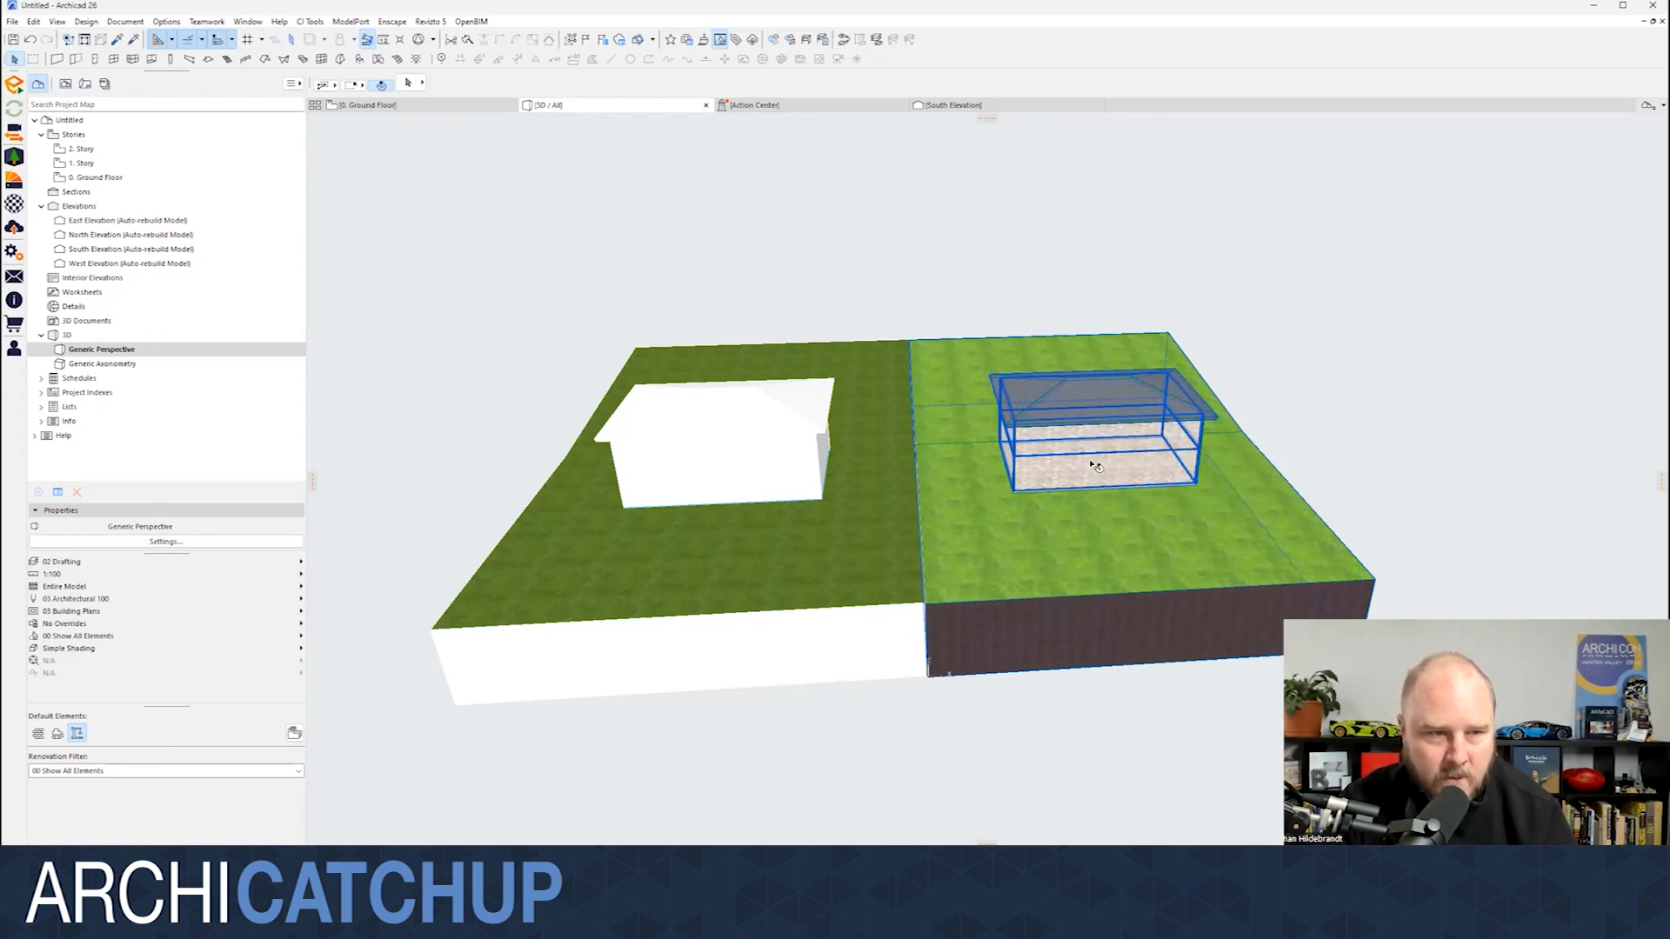
- Examine the roof, wall and ground textures of the relinked SketchUp model beside the white GDL House in the 3D view
{"action": "scroll", "coordinate": [1114, 458], "scroll_direction": "up", "scroll_amount": 3}
{"action": "middle_click_drag", "start_coordinate": [1140, 462], "coordinate": [1102, 458]}
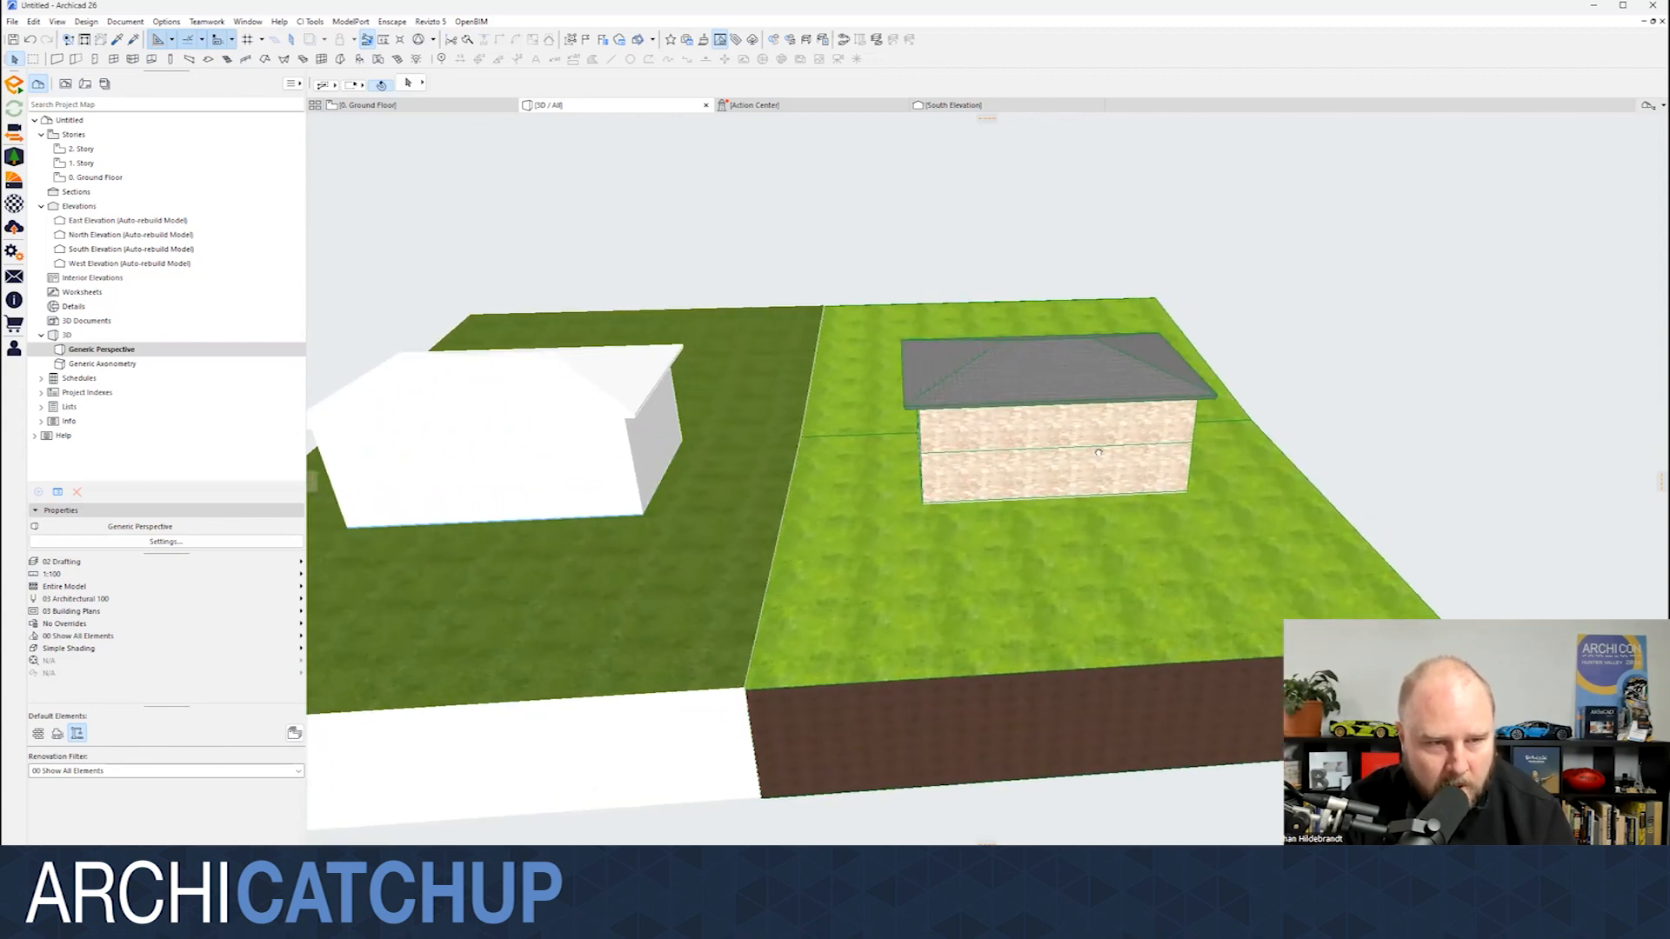
{"action": "scroll", "coordinate": [1103, 460], "scroll_direction": "up", "scroll_amount": 1}
{"action": "scroll", "coordinate": [1103, 460], "scroll_direction": "up", "scroll_amount": 1}
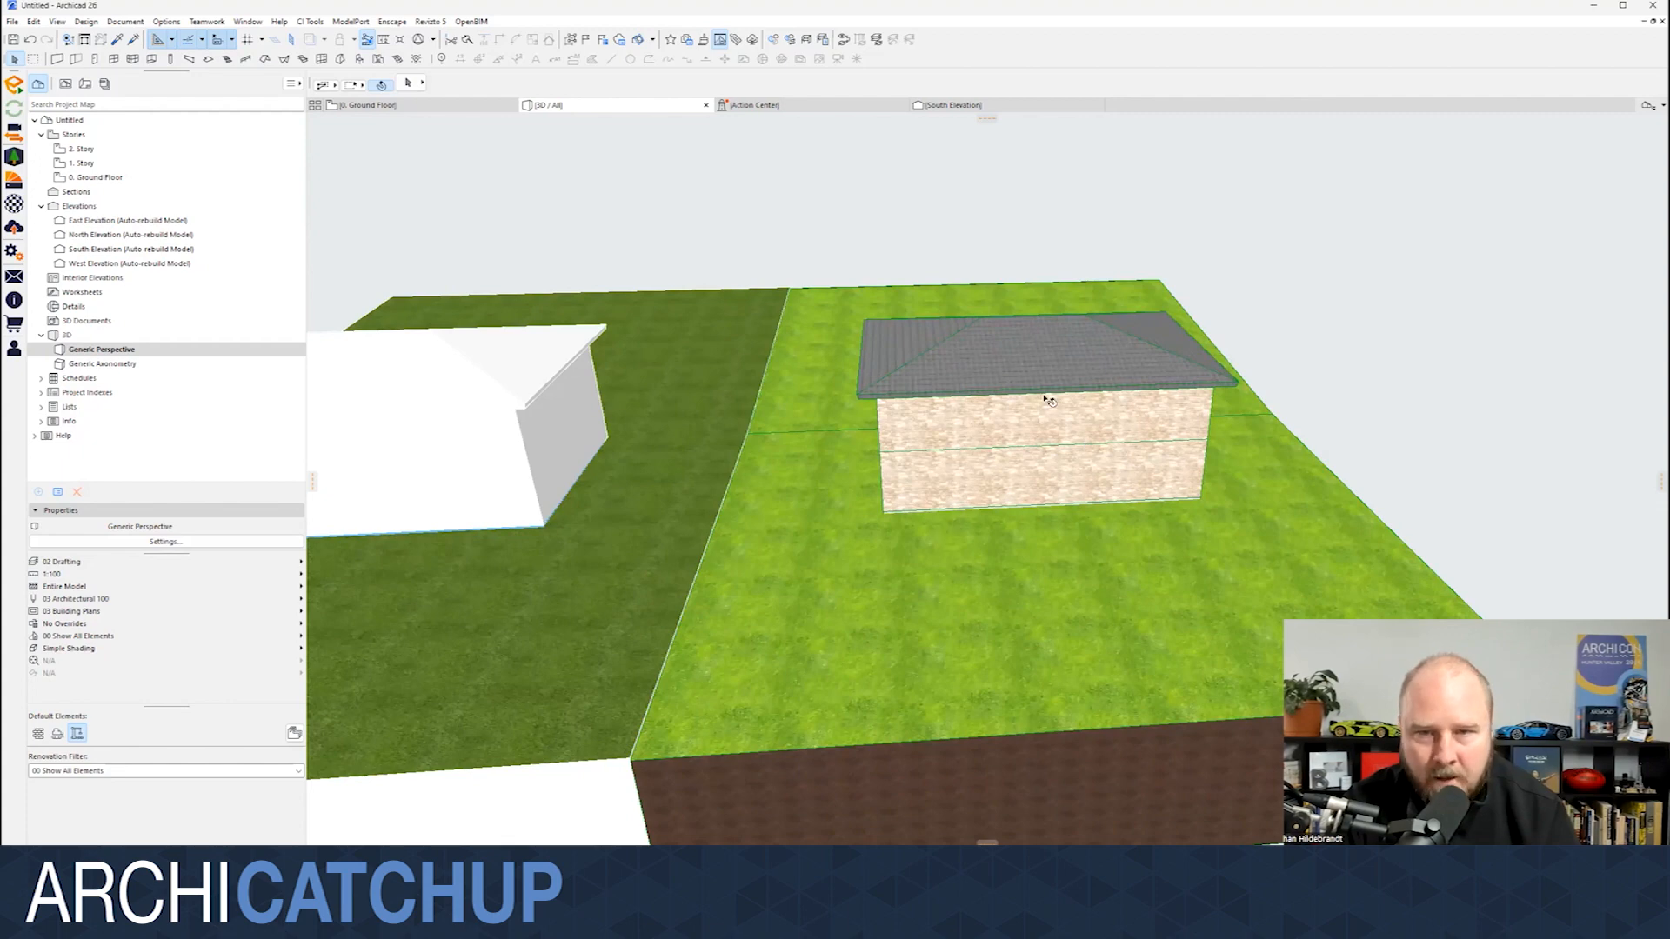
{"action": "scroll", "coordinate": [1011, 453], "scroll_direction": "down", "scroll_amount": 1}
{"action": "scroll", "coordinate": [1006, 451], "scroll_direction": "down", "scroll_amount": 2}
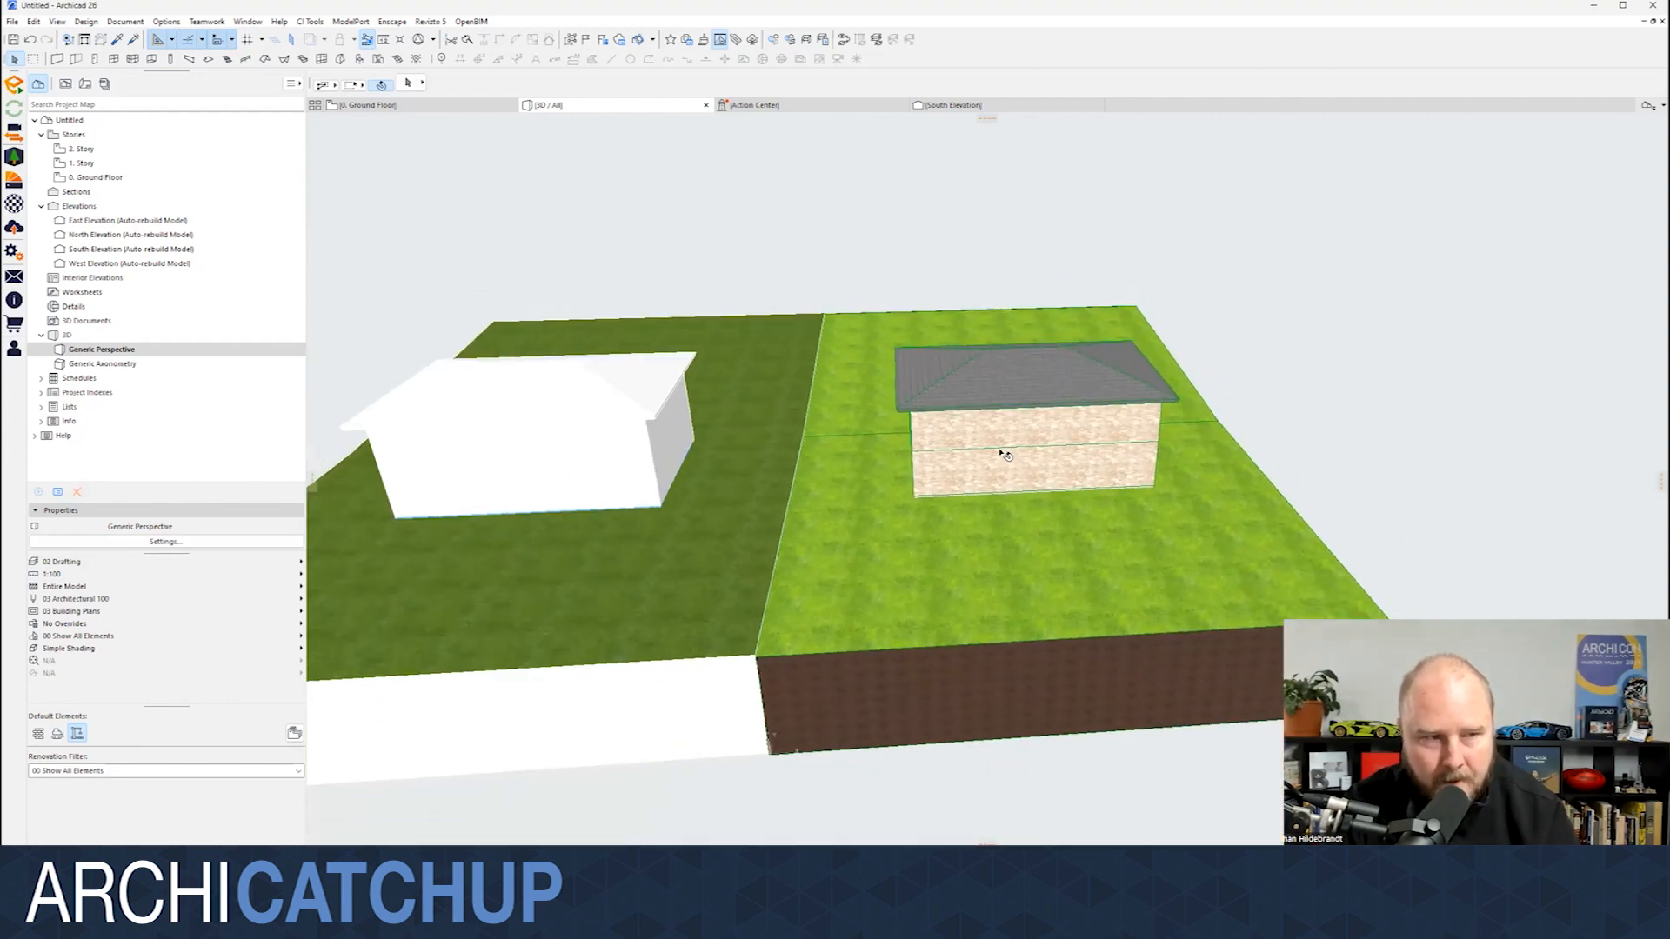
{"action": "scroll", "coordinate": [1073, 440], "scroll_direction": "up", "scroll_amount": 1}
{"action": "scroll", "coordinate": [1075, 438], "scroll_direction": "up", "scroll_amount": 1}
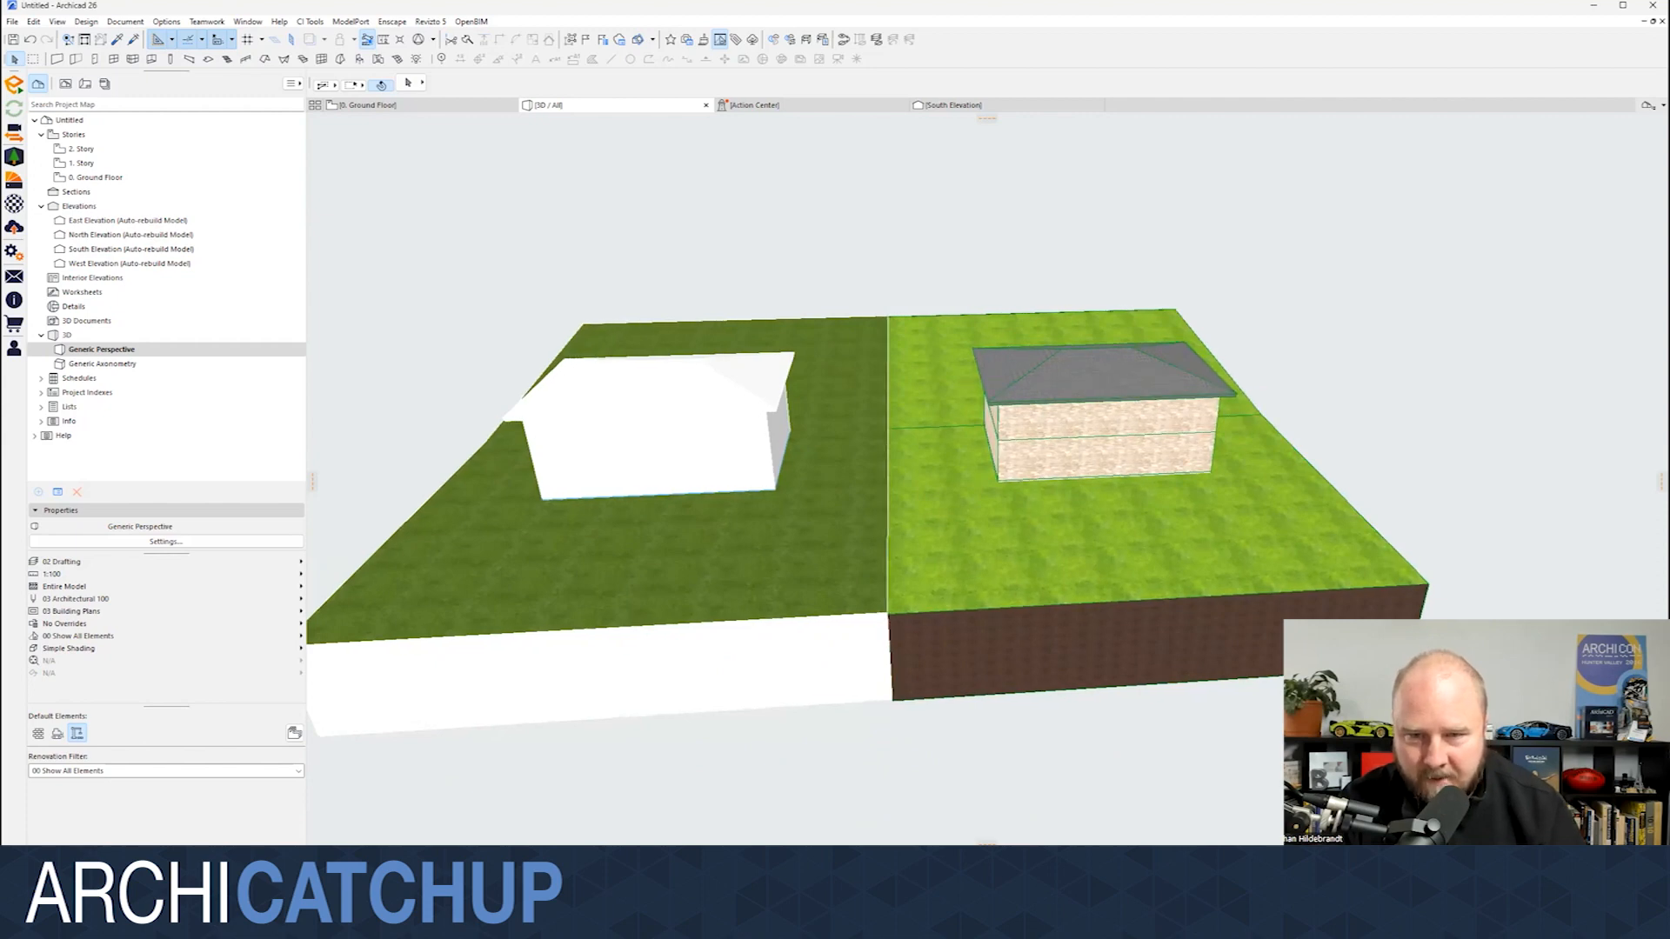
{"action": "scroll", "coordinate": [986, 458], "scroll_direction": "up", "scroll_amount": 5}
{"action": "scroll", "coordinate": [986, 458], "scroll_direction": "down", "scroll_amount": 6}
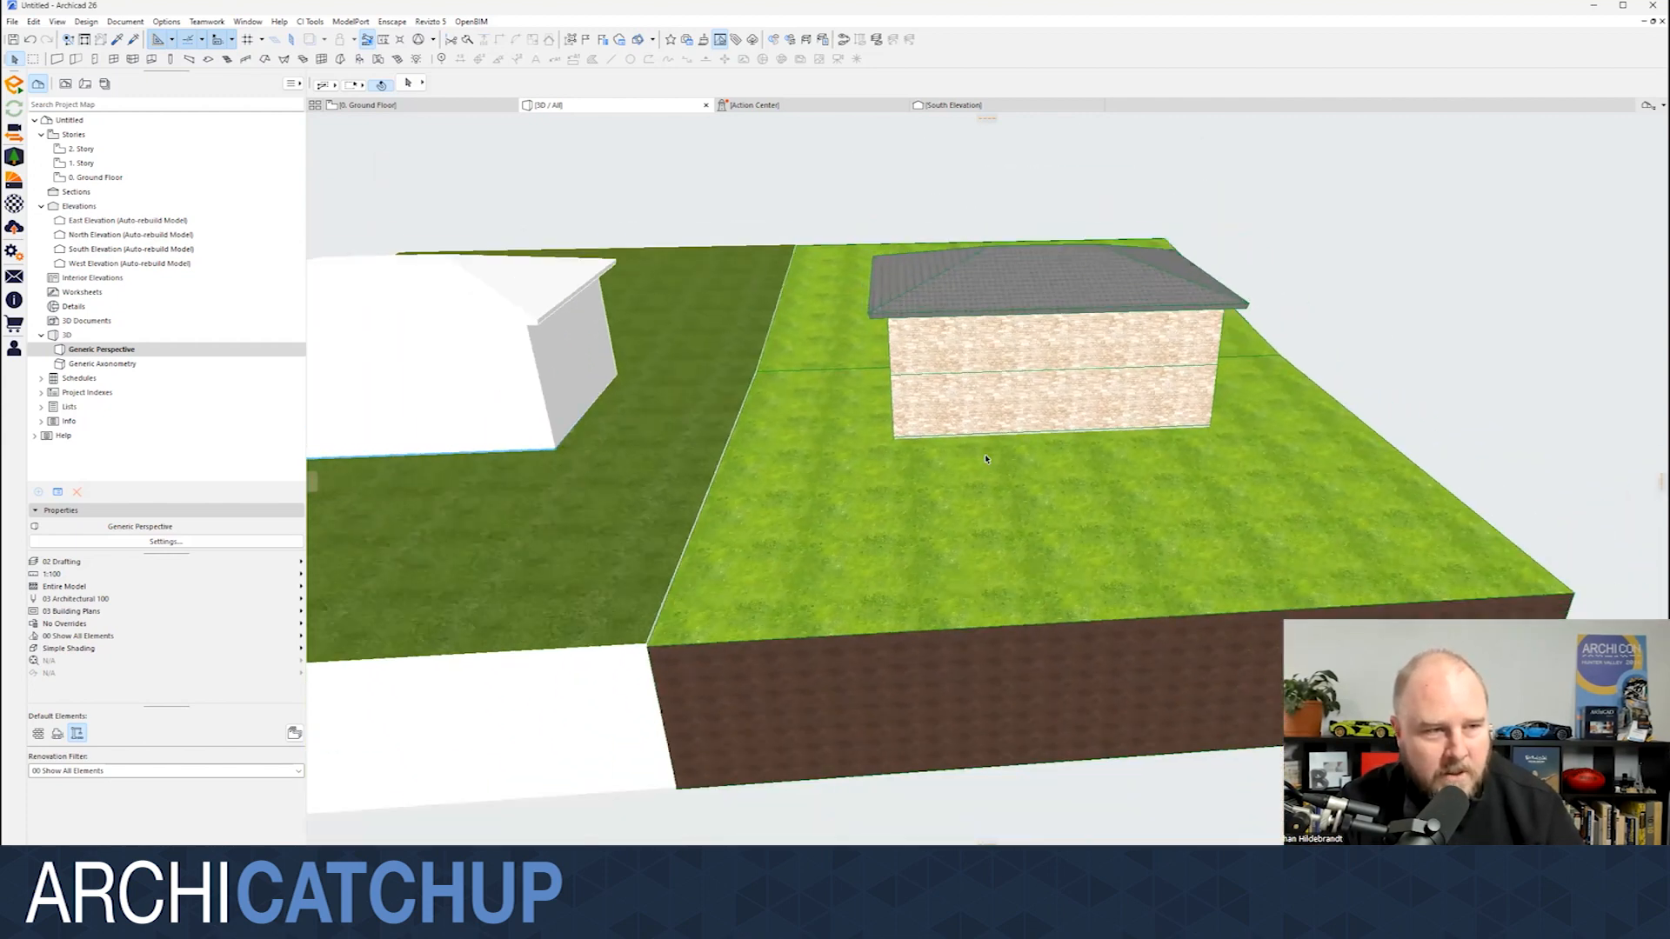
{"action": "scroll", "coordinate": [1121, 474], "scroll_direction": "up", "scroll_amount": 1}
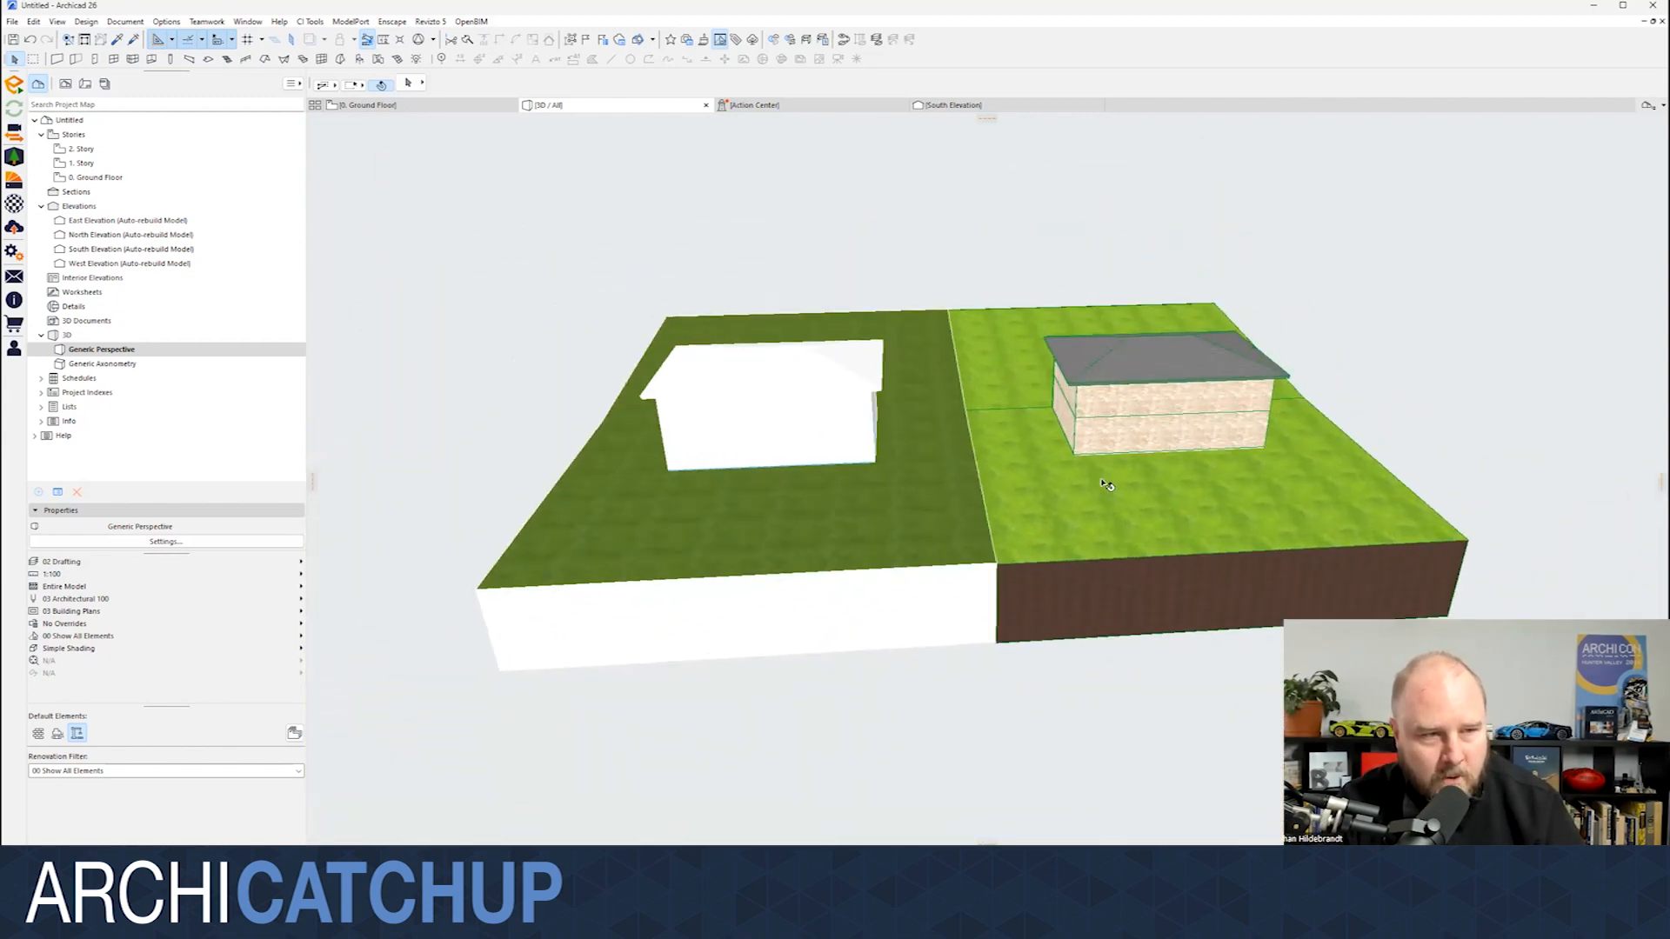
{"action": "mouse_move", "coordinate": [1092, 453]}
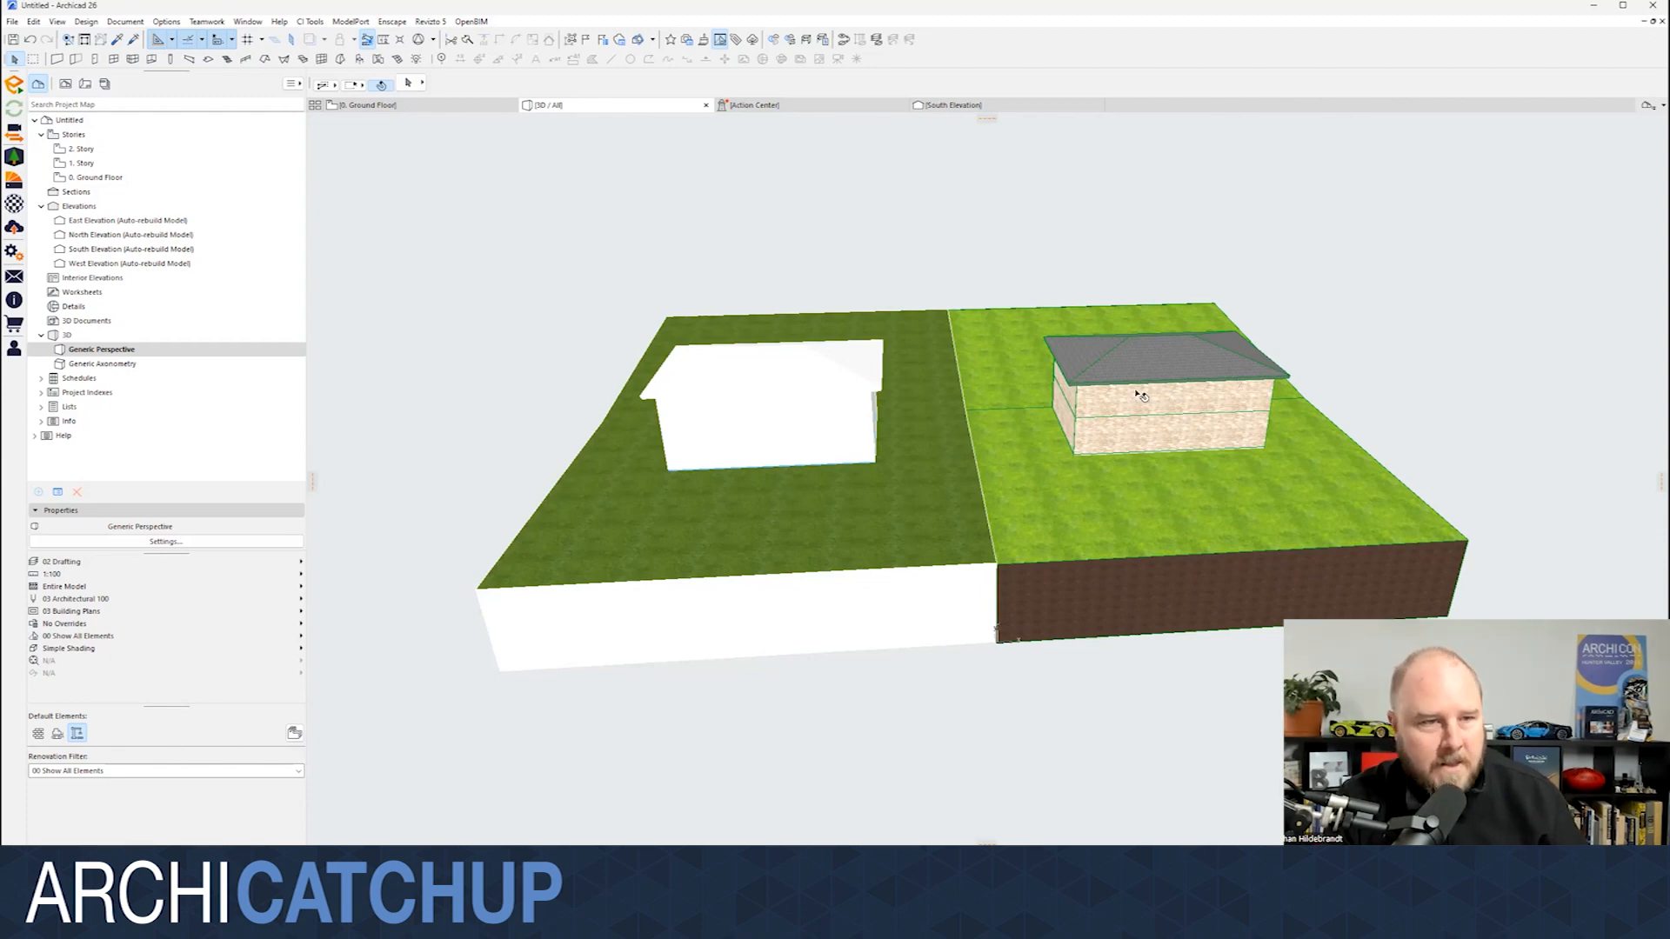
- Show the Embedded Library's contents as a detailed list in the Library Manager to check the GDL House object's file size
{"action": "left_click", "coordinate": [14, 23]}
{"action": "mouse_move", "coordinate": [79, 239]}
{"action": "left_click", "coordinate": [165, 240]}
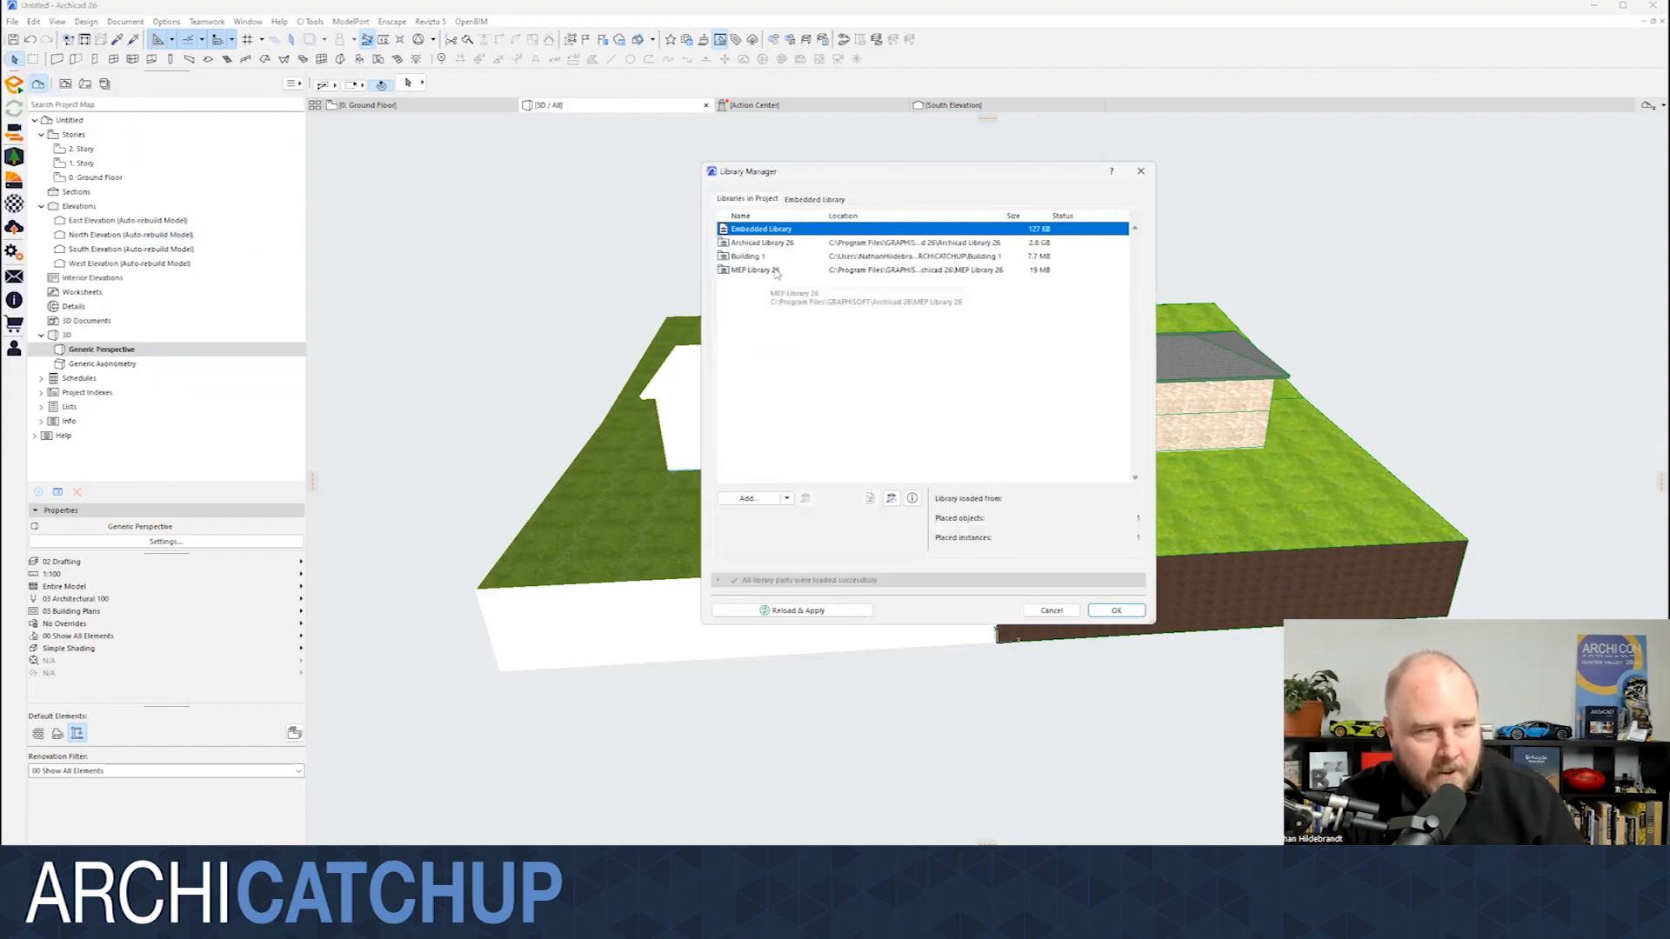
{"action": "double_click", "coordinate": [773, 230]}
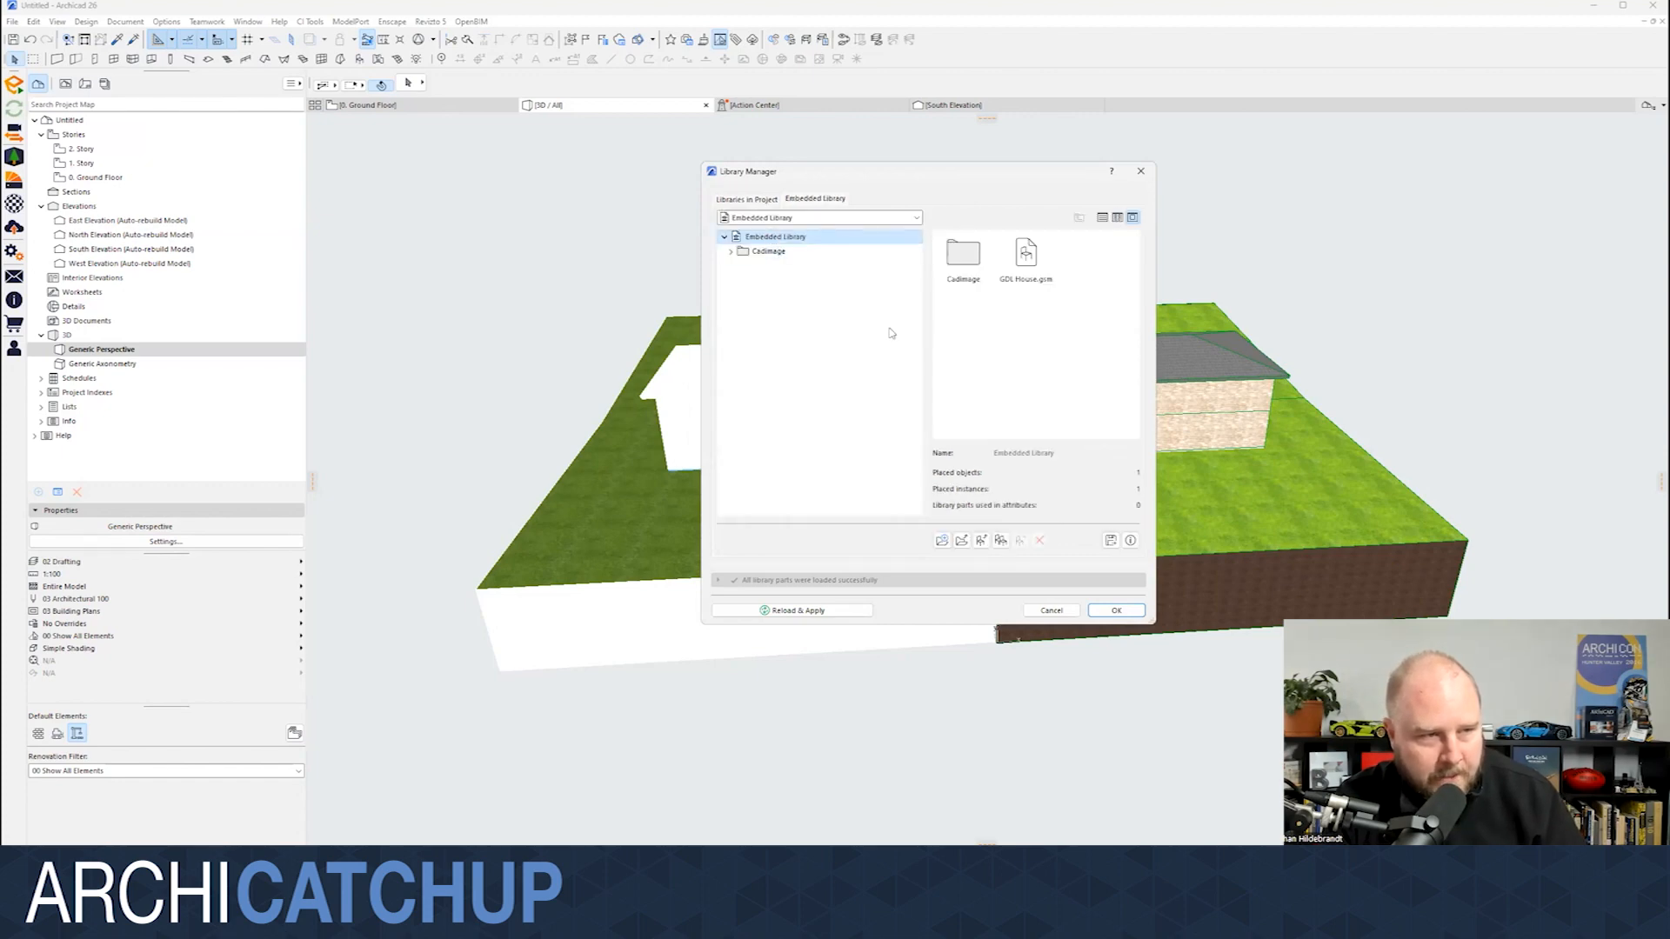
{"action": "left_click", "coordinate": [1023, 261]}
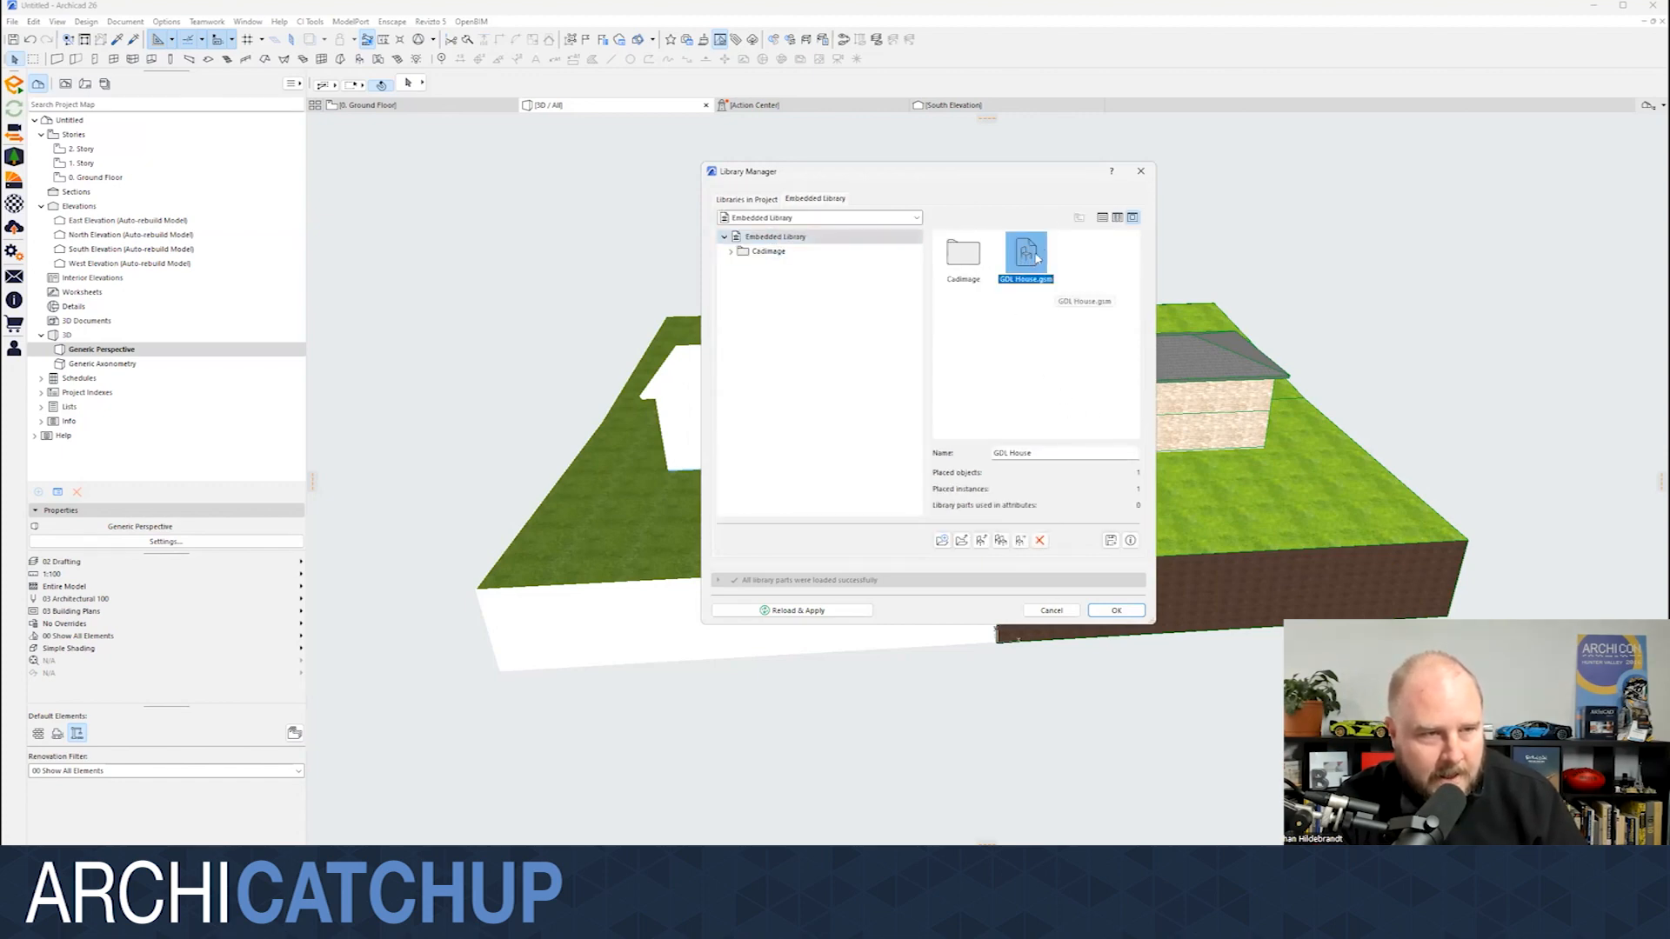
{"action": "left_click", "coordinate": [1102, 219]}
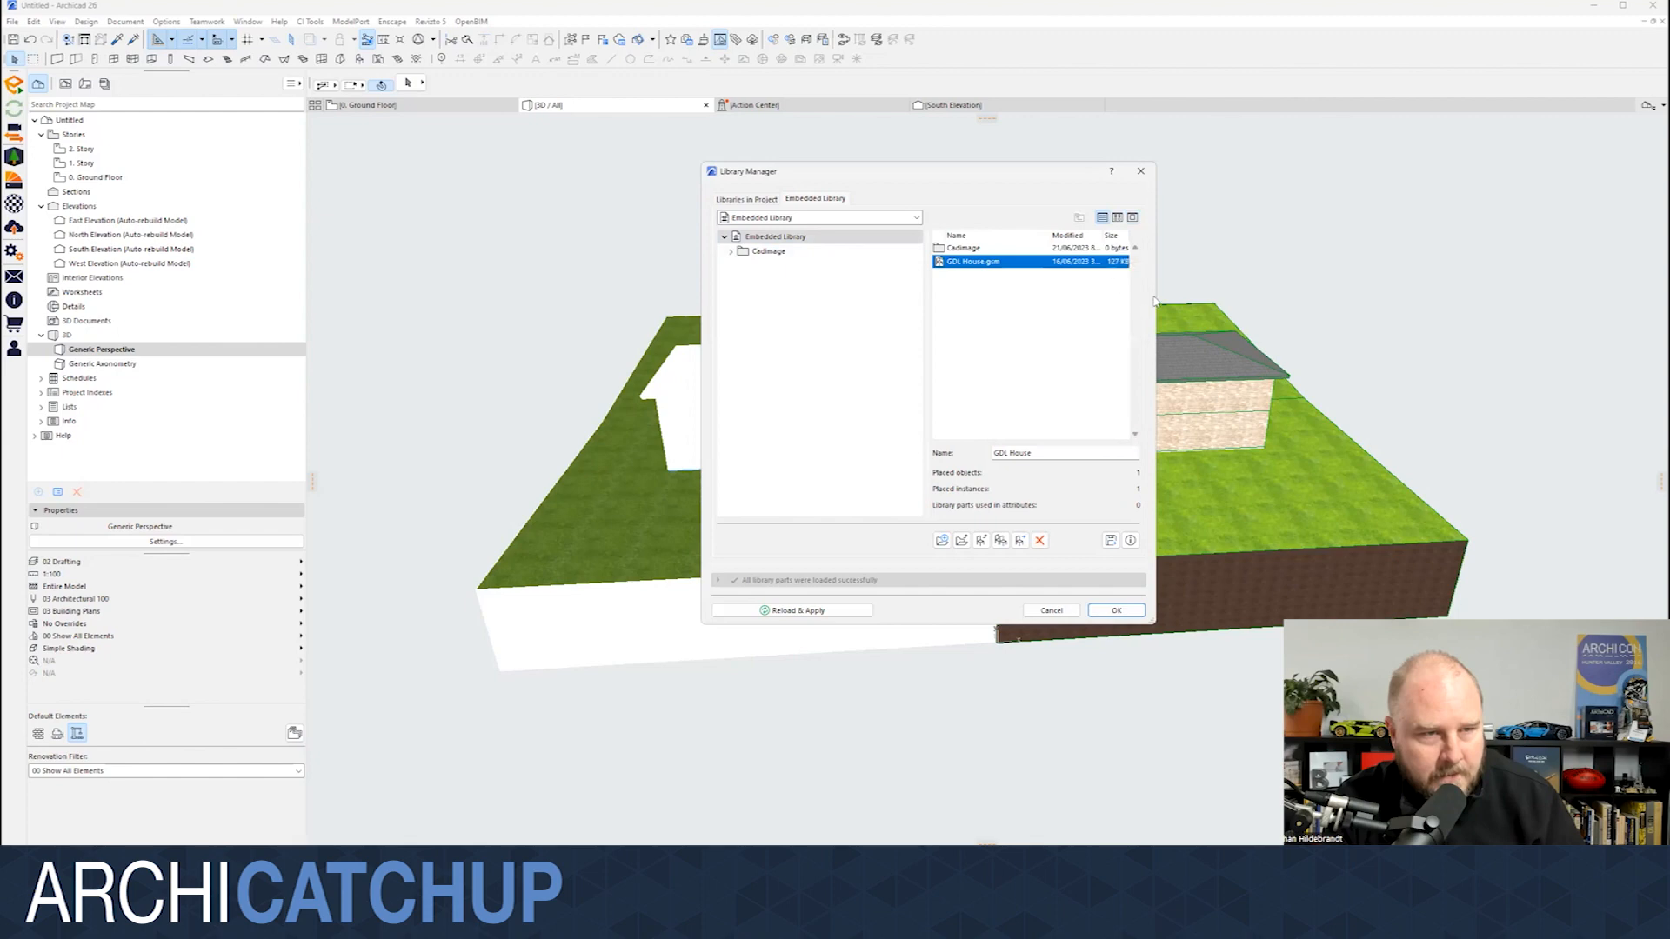
{"action": "left_click_drag", "start_coordinate": [1158, 295], "coordinate": [1386, 294]}
{"action": "left_click_drag", "start_coordinate": [1135, 235], "coordinate": [1132, 236]}
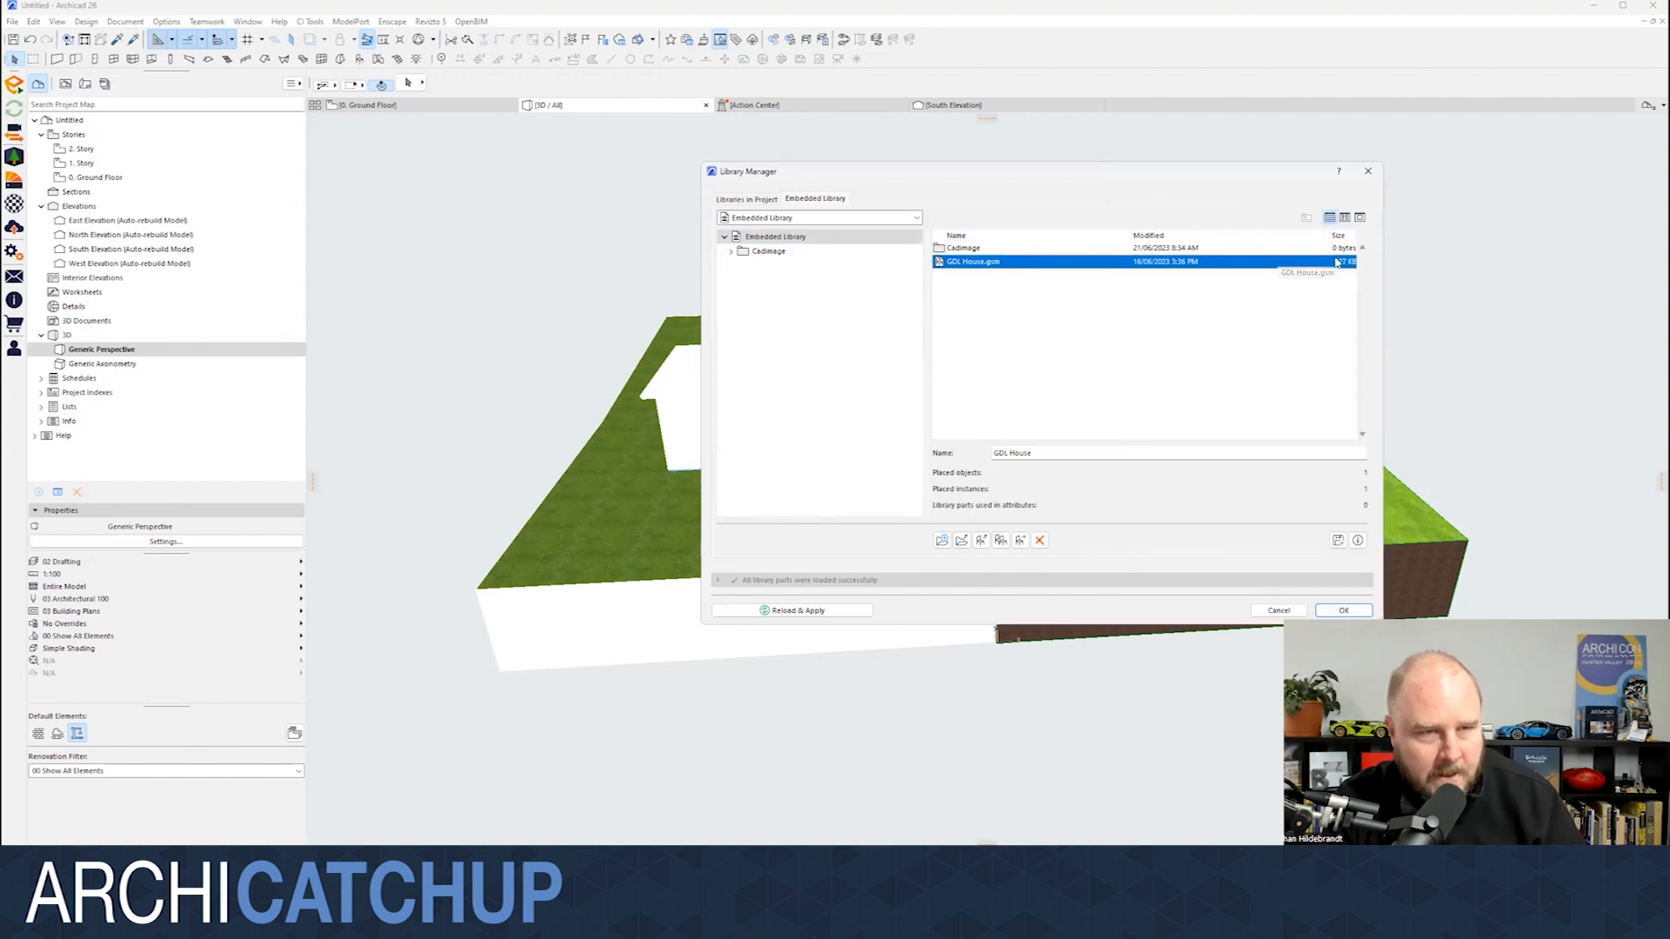
{"action": "left_click_drag", "start_coordinate": [1329, 237], "coordinate": [1257, 238]}
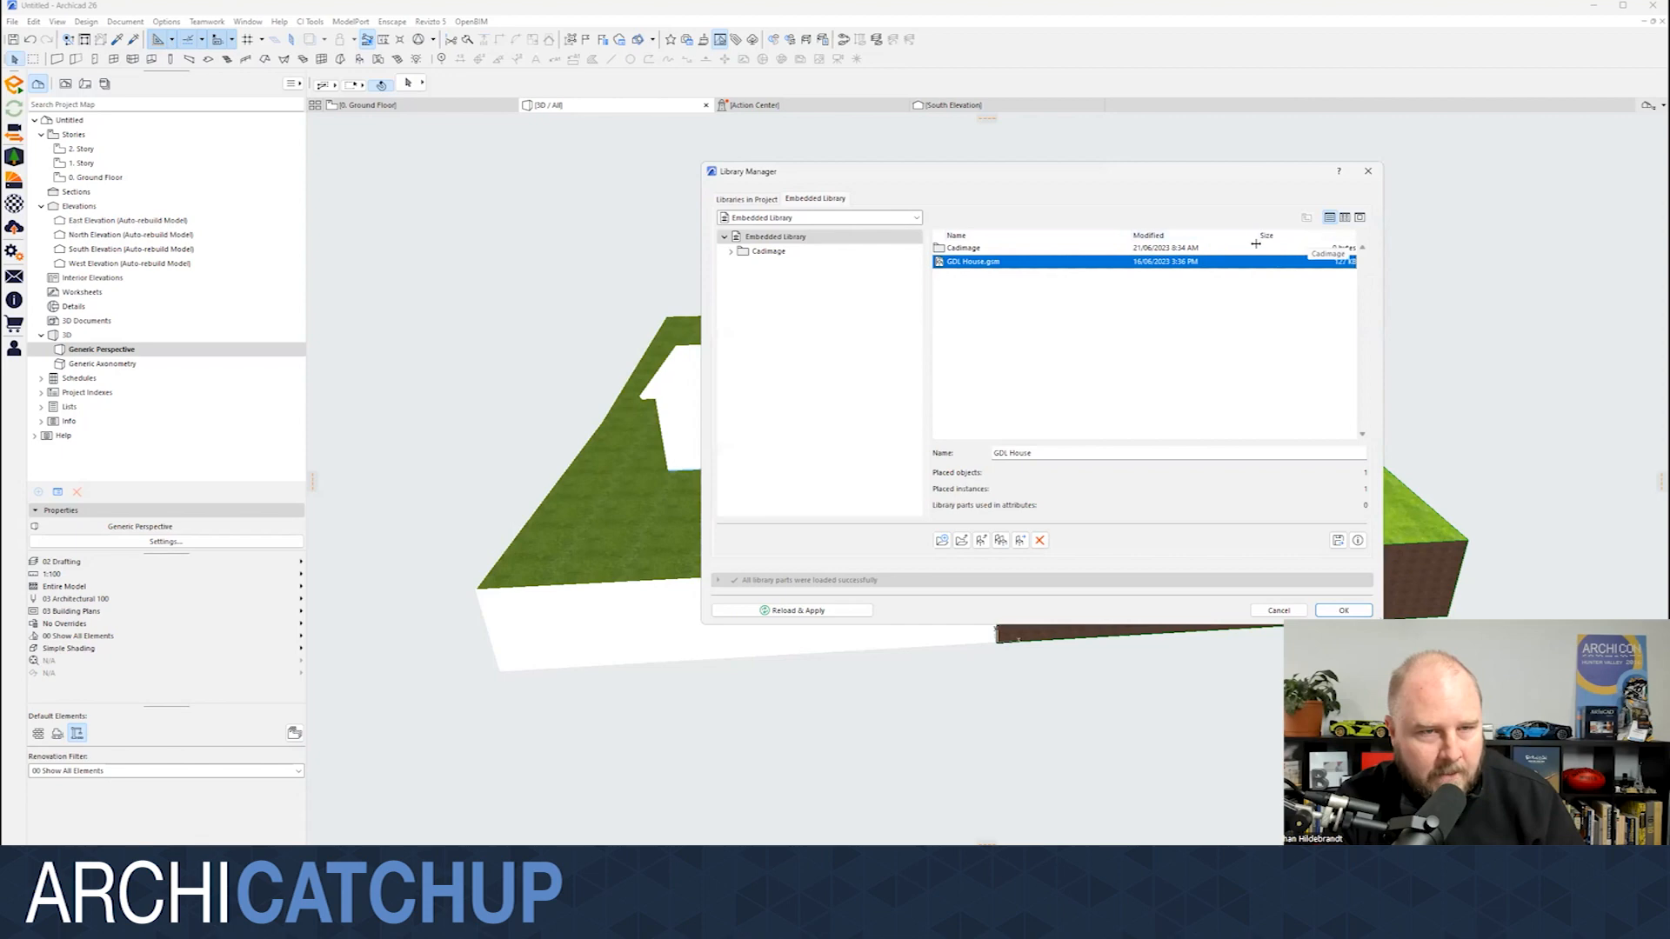
- Examine the file sizes in the linked Building 1 library and close the Library Manager
{"action": "left_click", "coordinate": [747, 200]}
{"action": "double_click", "coordinate": [756, 257]}
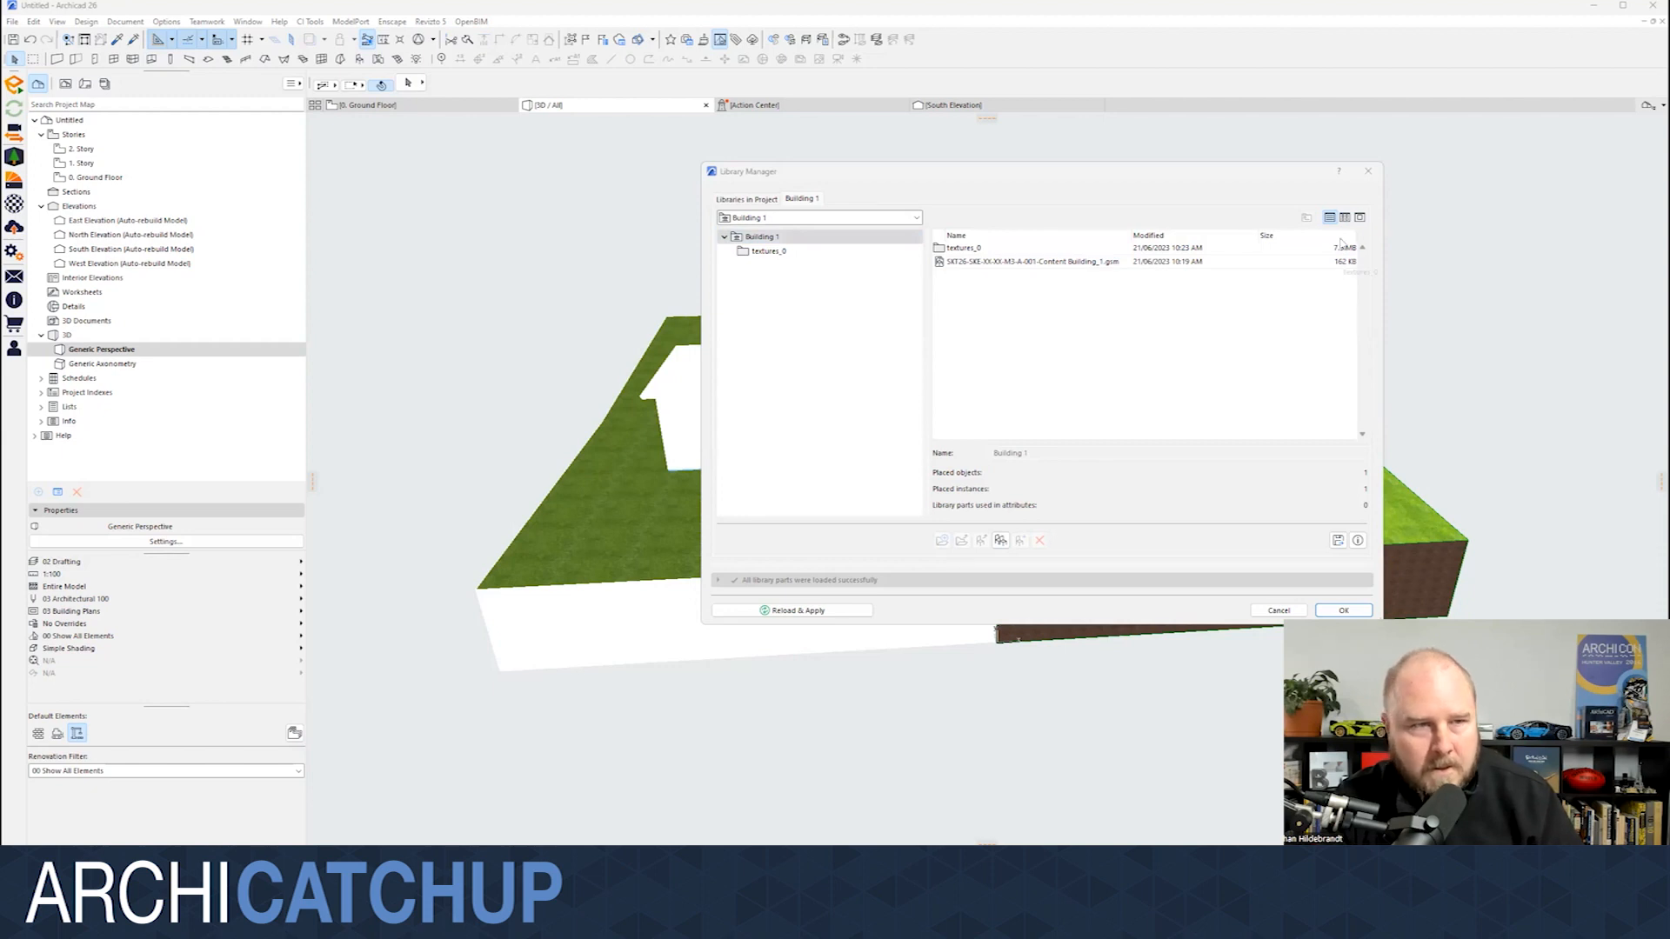
{"action": "left_click", "coordinate": [1366, 173]}
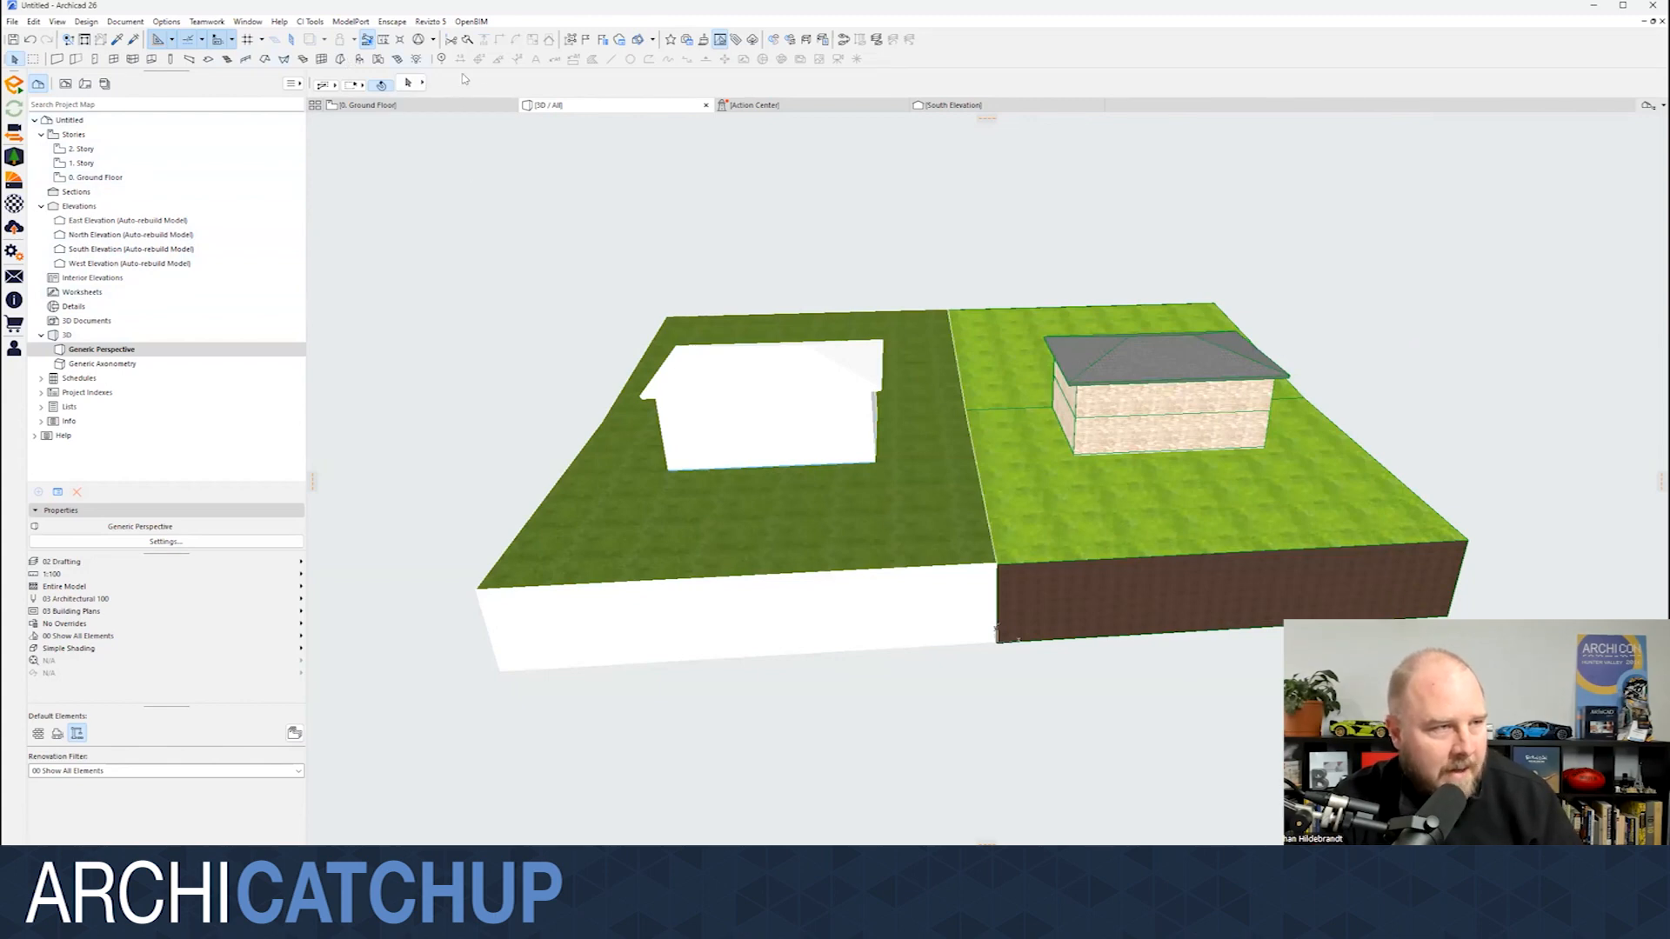
- On the ground floor plan, move the South Elevation line closer to the house and extend it past both side elevation markers
{"action": "left_click", "coordinate": [414, 106]}
{"action": "scroll", "coordinate": [998, 460], "scroll_direction": "up", "scroll_amount": 3}
{"action": "left_click", "coordinate": [880, 620]}
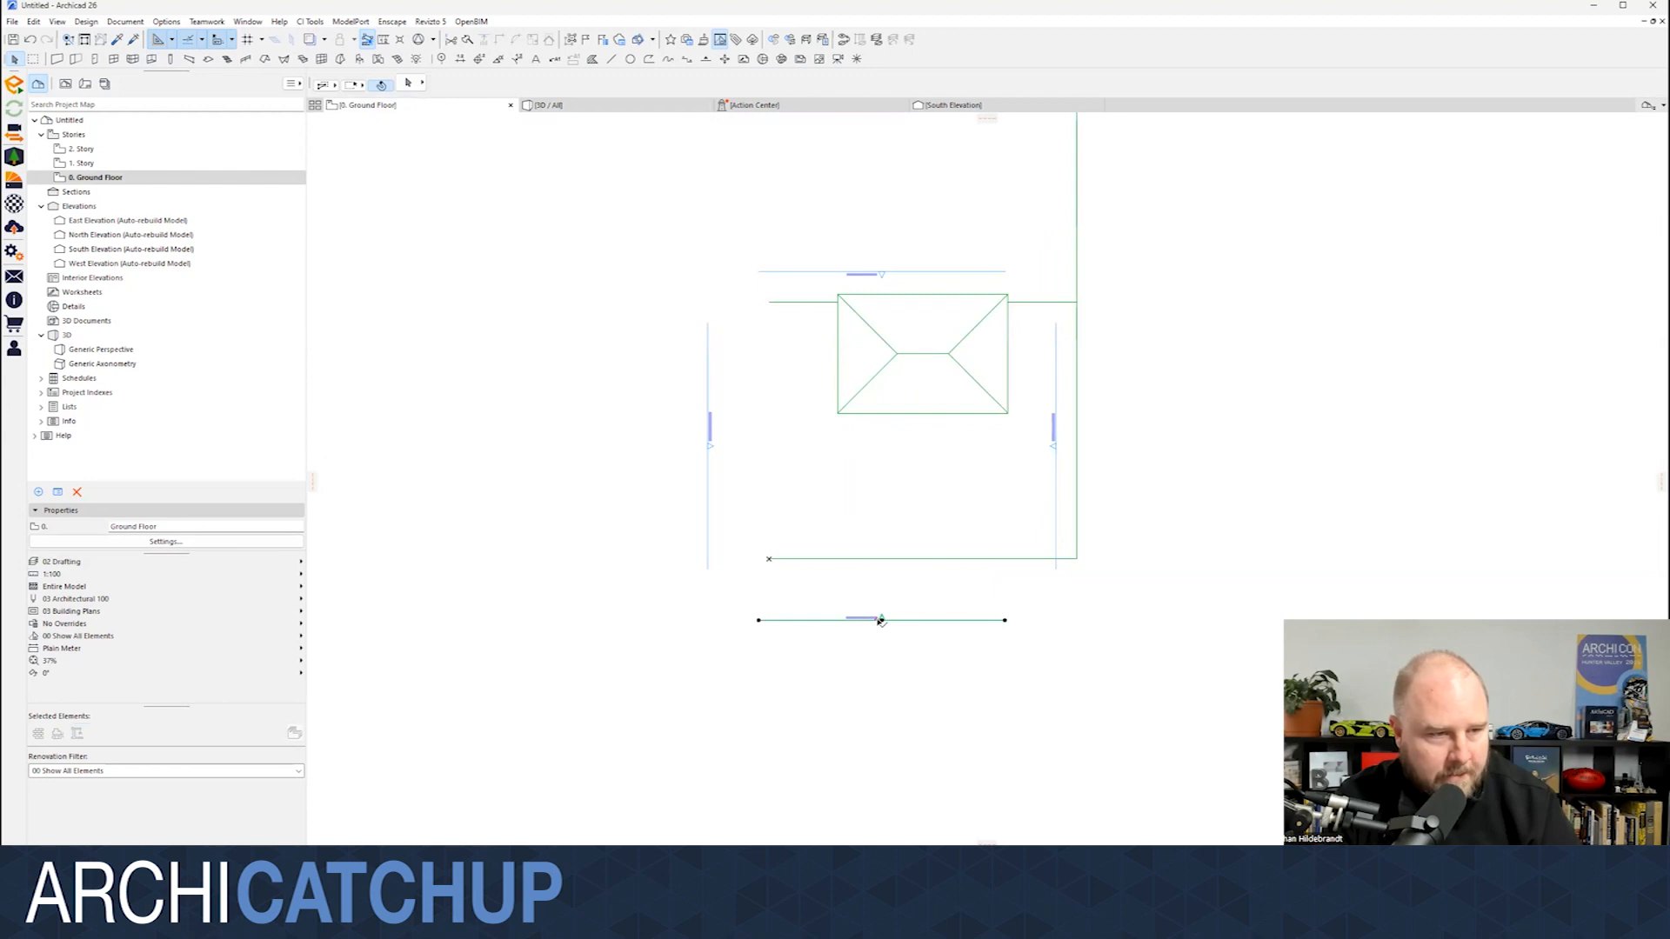
{"action": "left_click", "coordinate": [884, 453]}
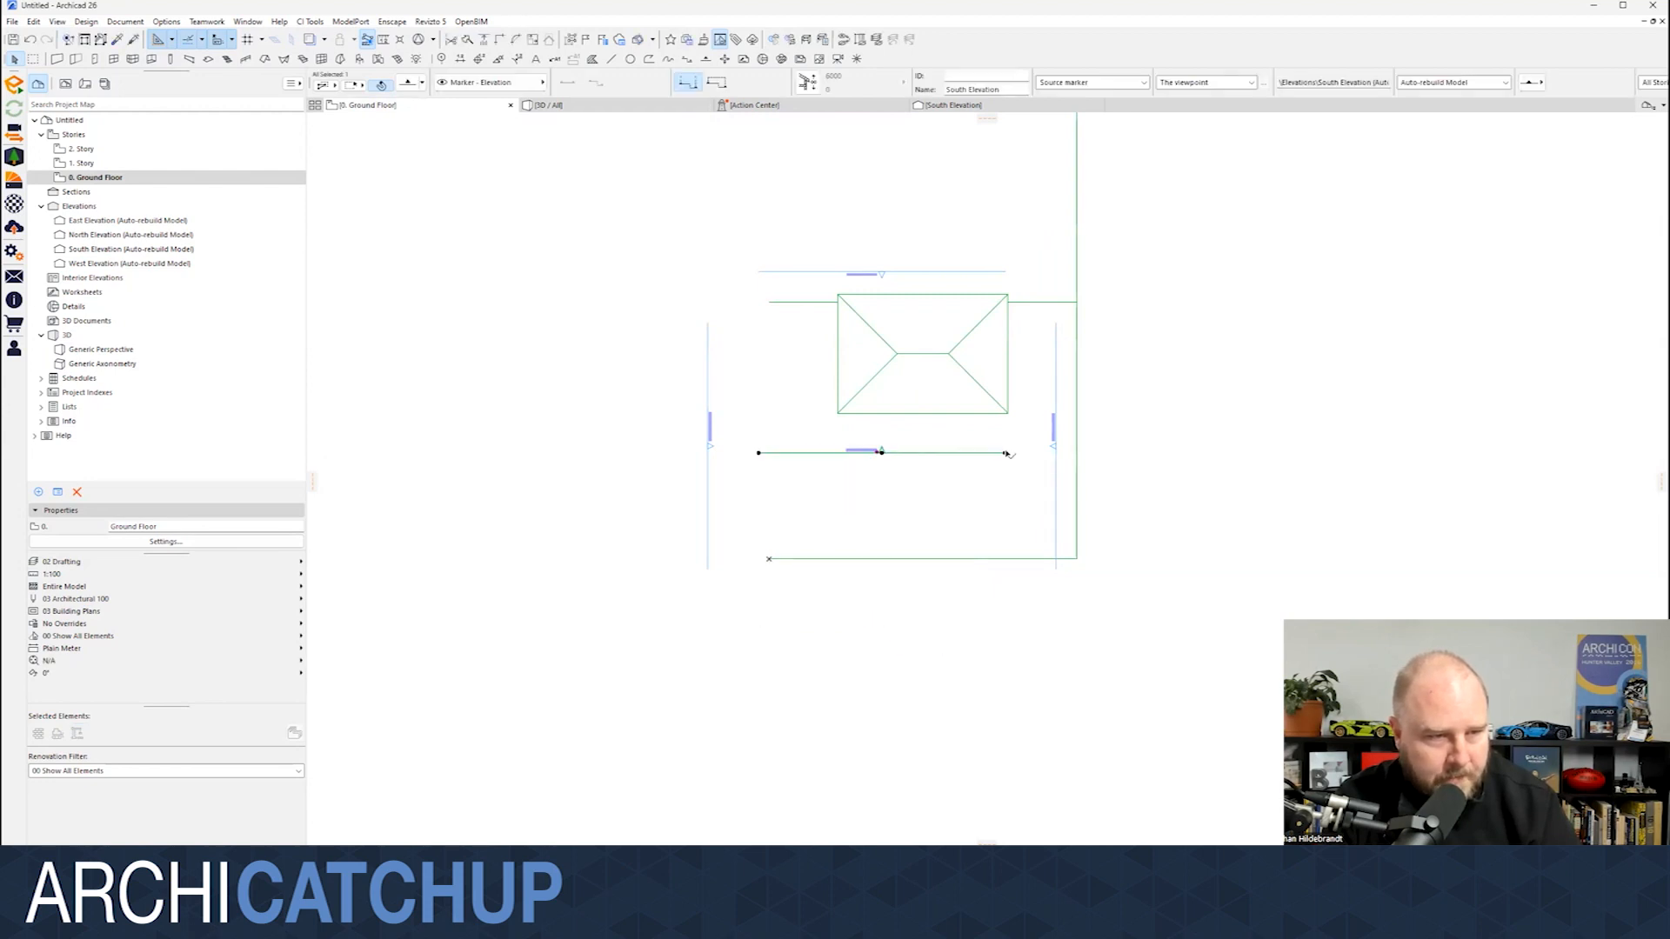
{"action": "left_click_drag", "start_coordinate": [759, 453], "coordinate": [875, 453]}
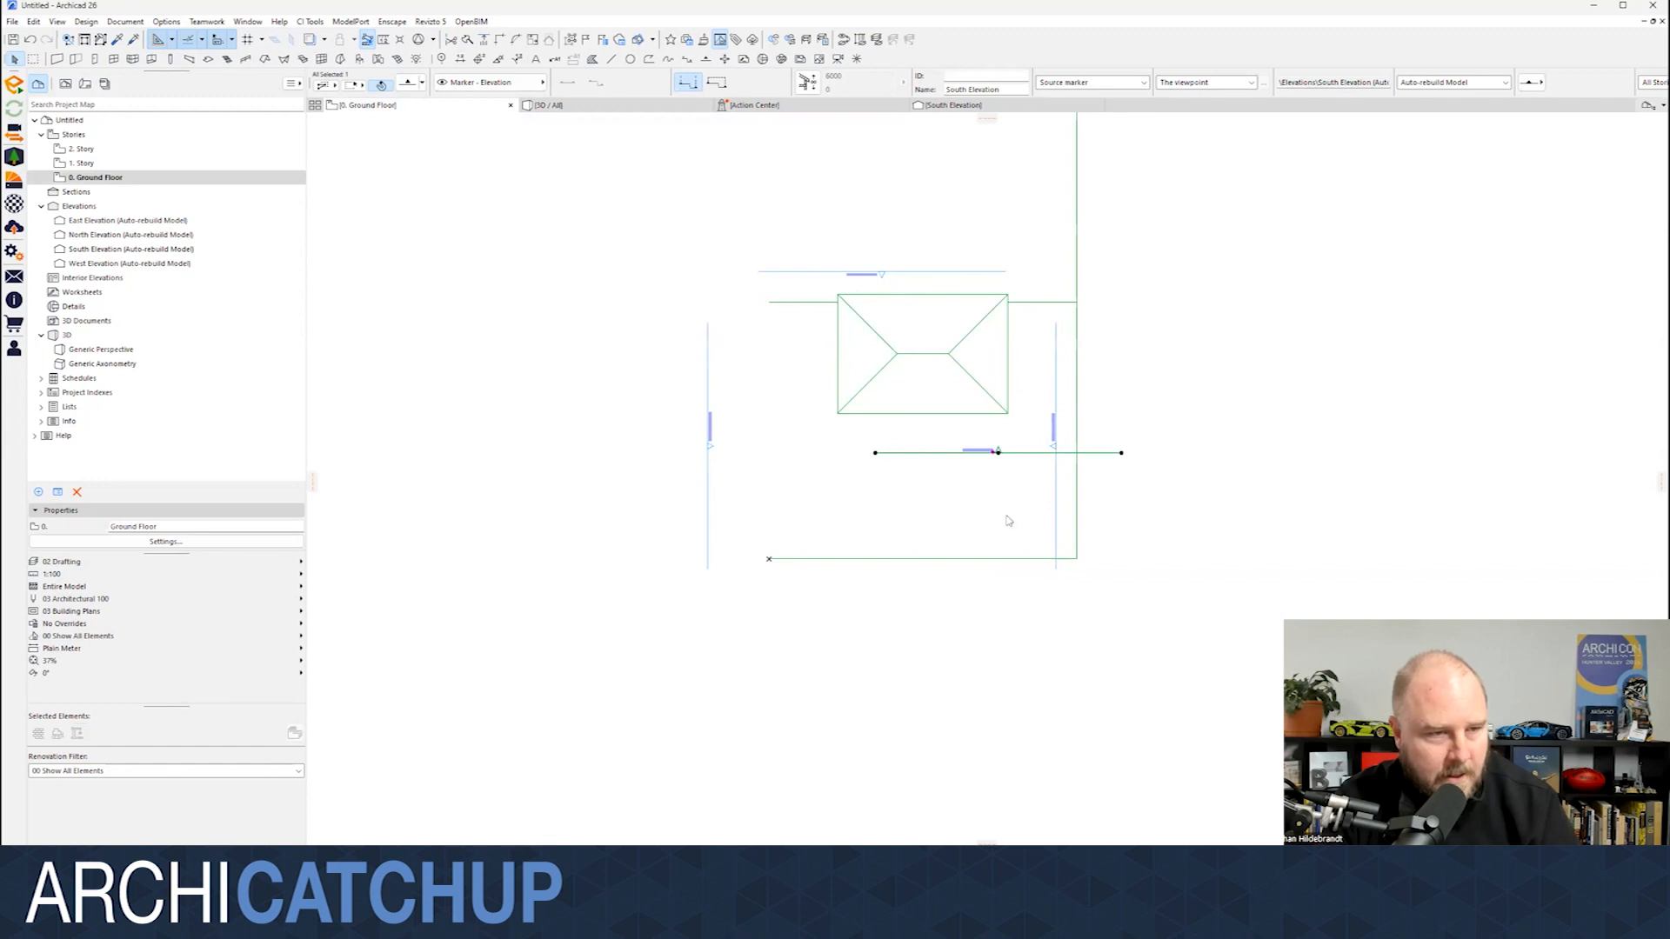
{"action": "left_click", "coordinate": [655, 453]}
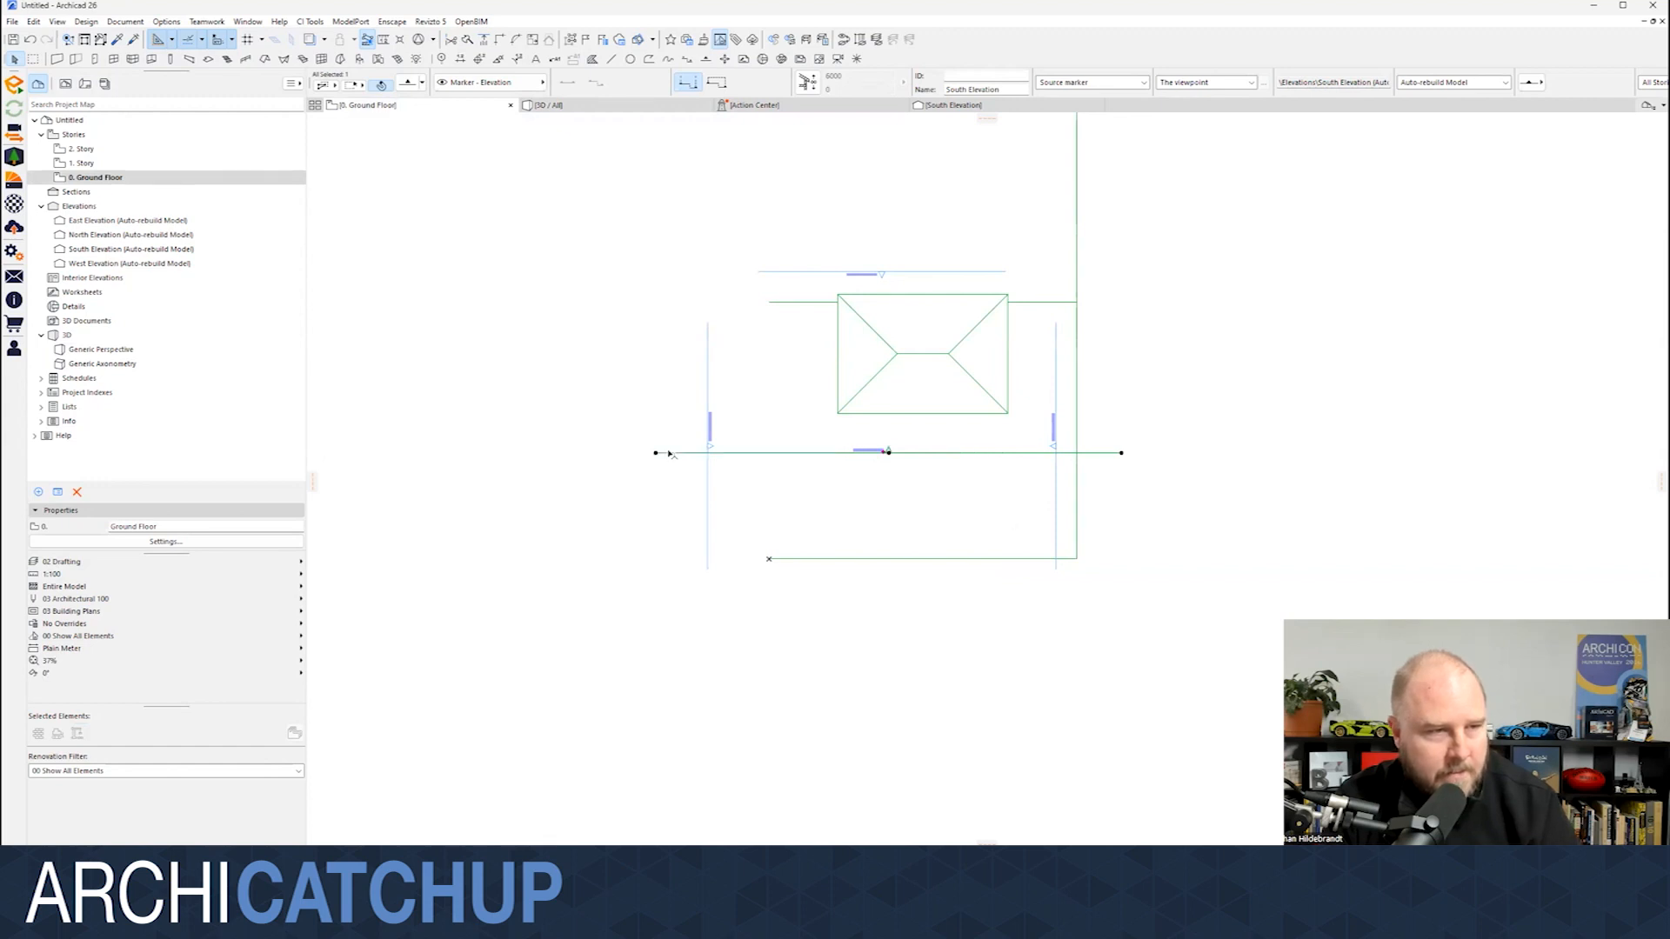
- Open the South Elevation from its repositioned marker and bring the two houses into view
{"action": "right_click", "coordinate": [670, 453]}
{"action": "left_click", "coordinate": [747, 499]}
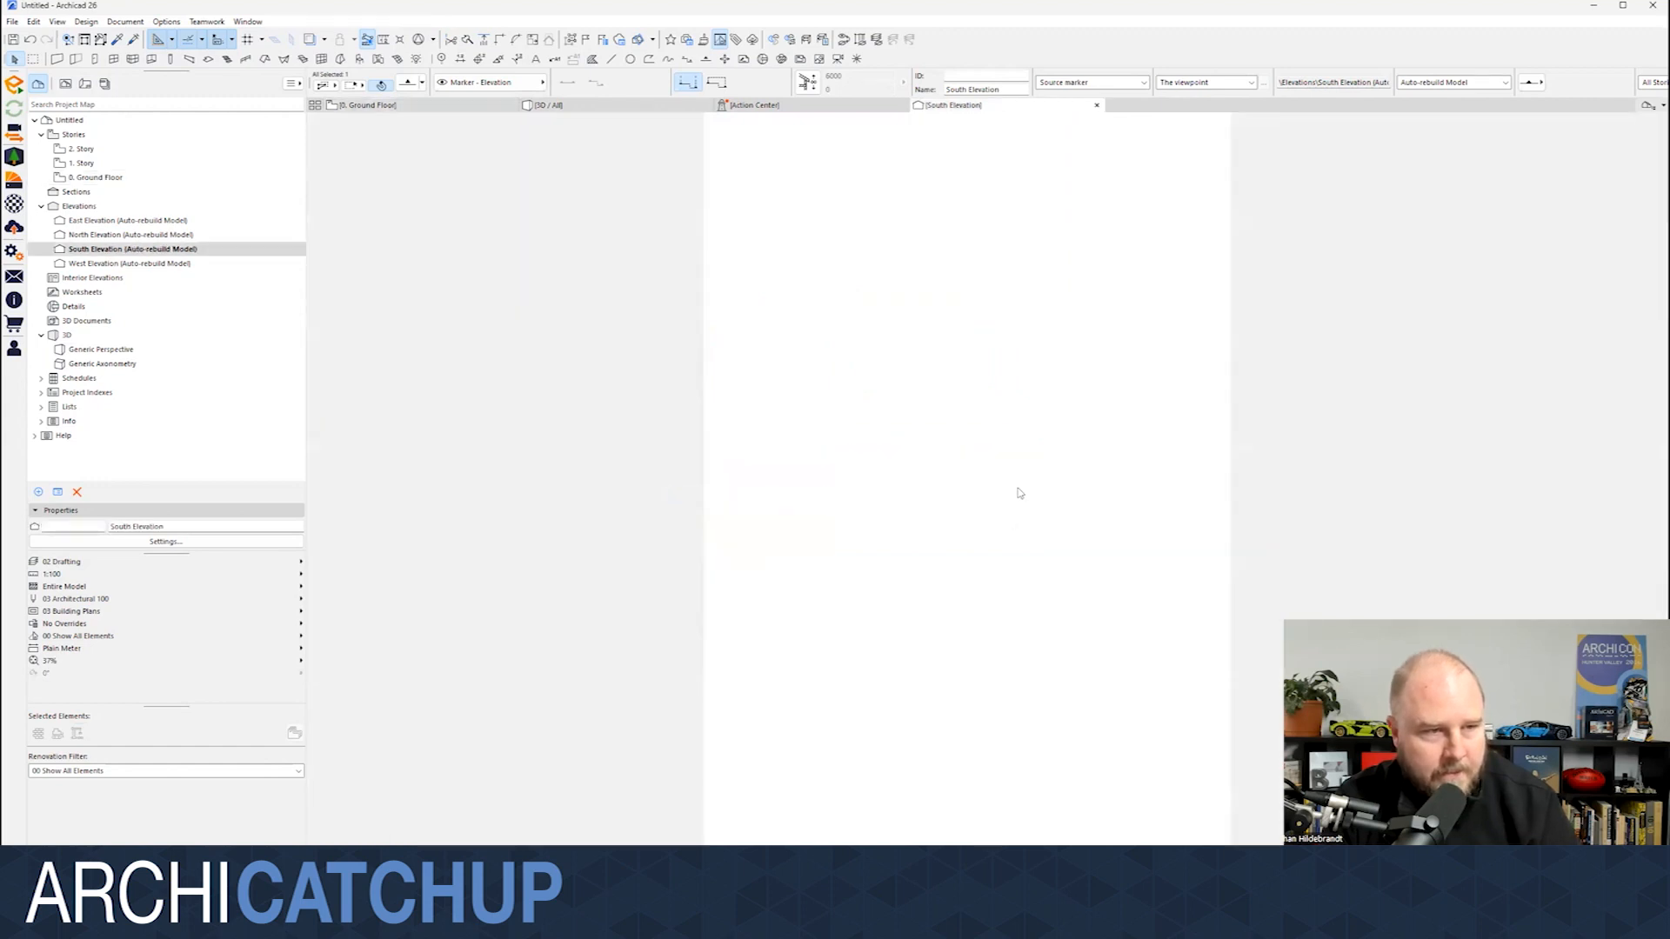
{"action": "middle_click_drag", "start_coordinate": [985, 289], "coordinate": [1024, 344]}
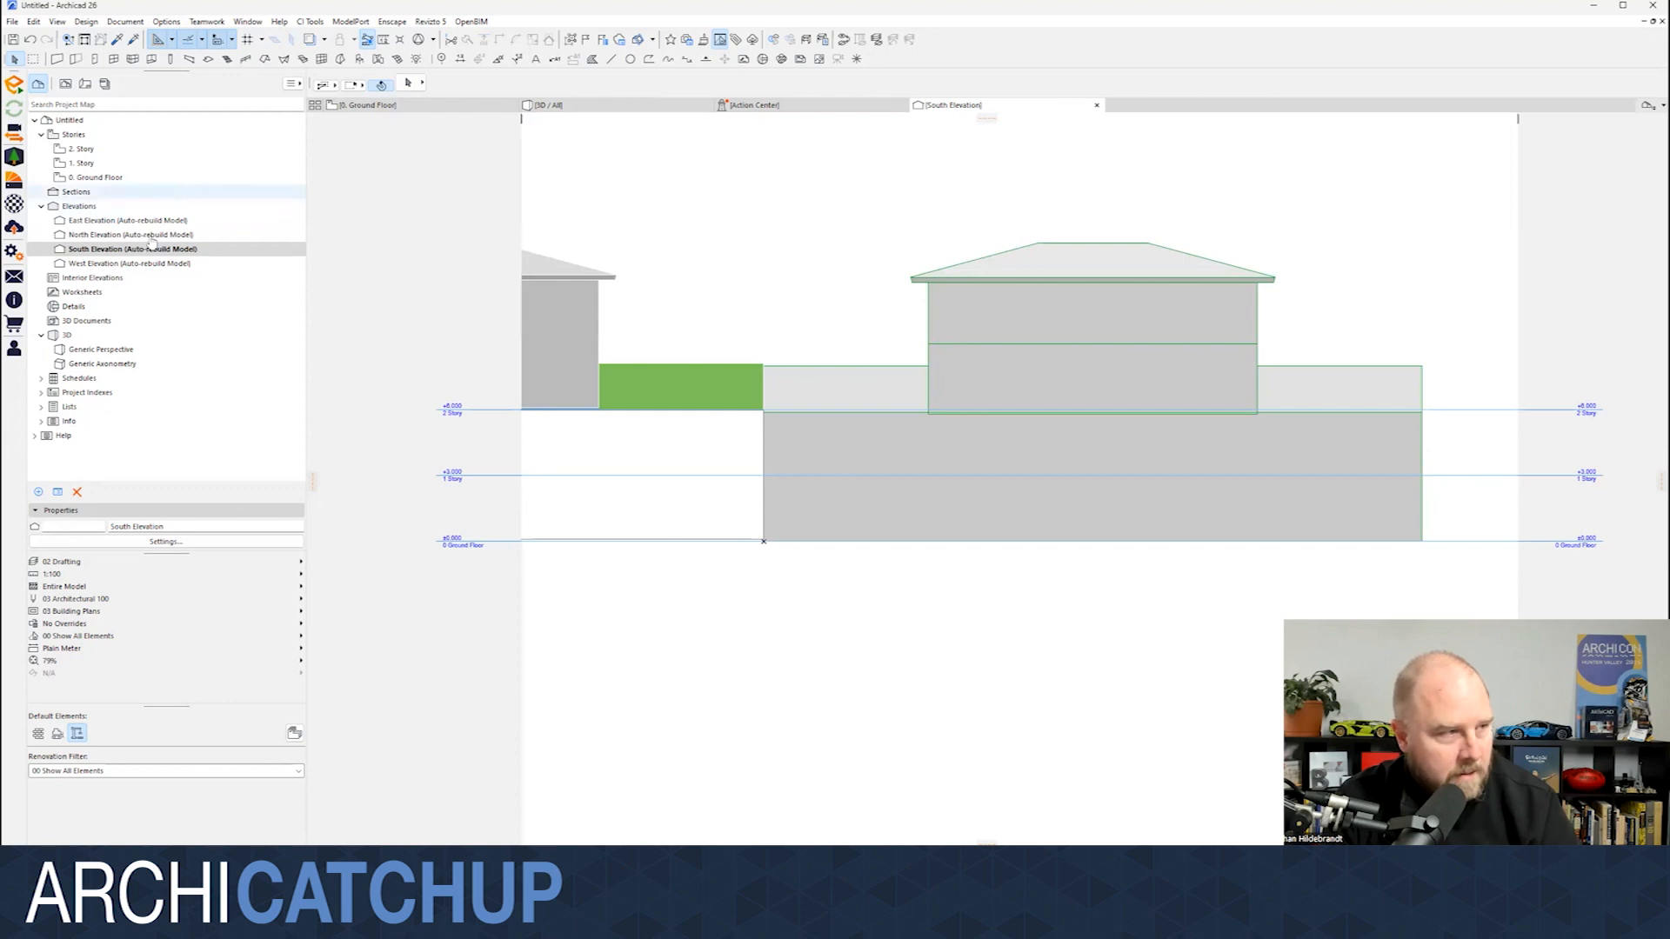
- Set the South Elevation's uncut fill to Surface - Texture Fill, Non-Shaded
{"action": "right_click", "coordinate": [122, 258]}
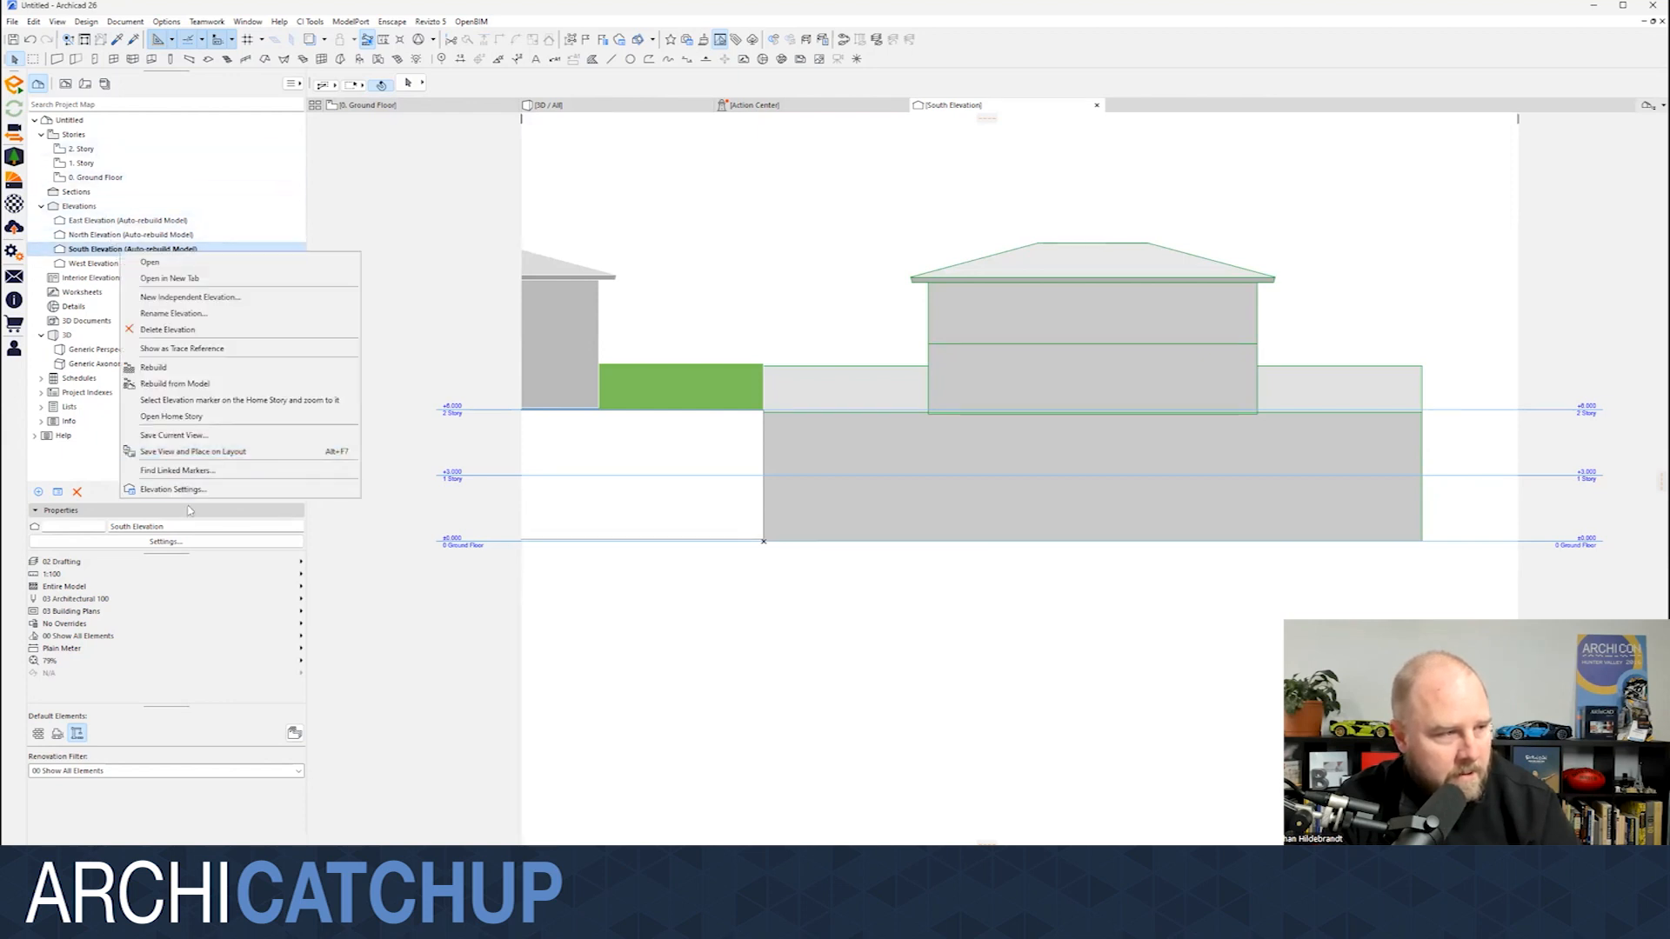
{"action": "left_click", "coordinate": [190, 491]}
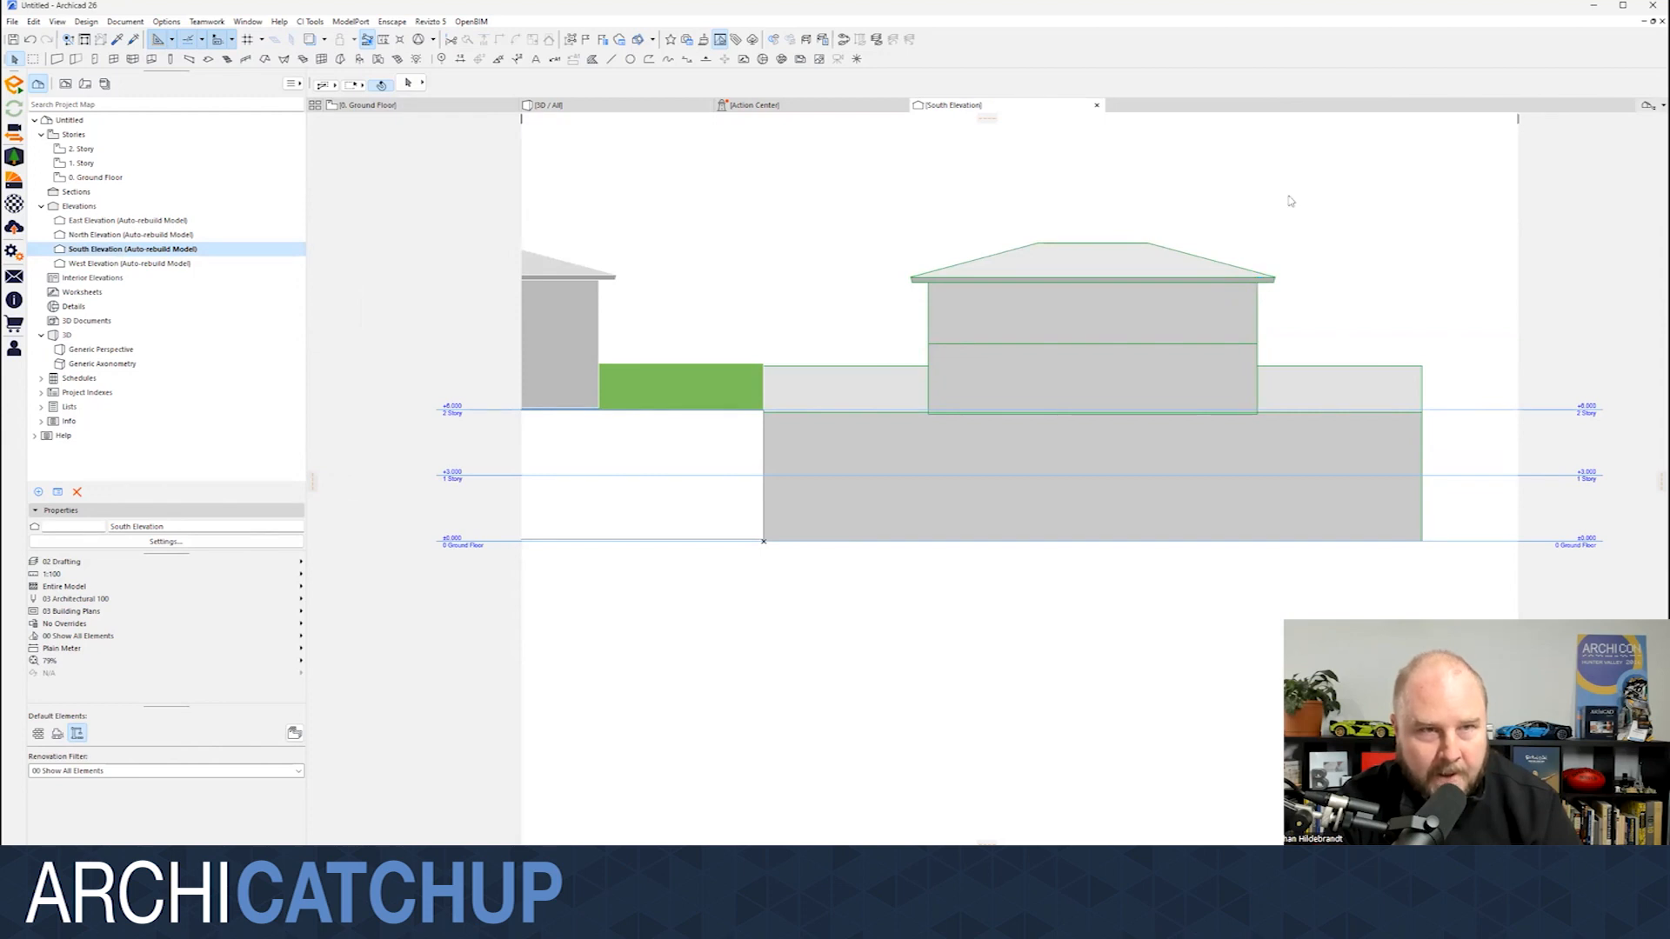
{"action": "key", "text": "ctrl+t"}
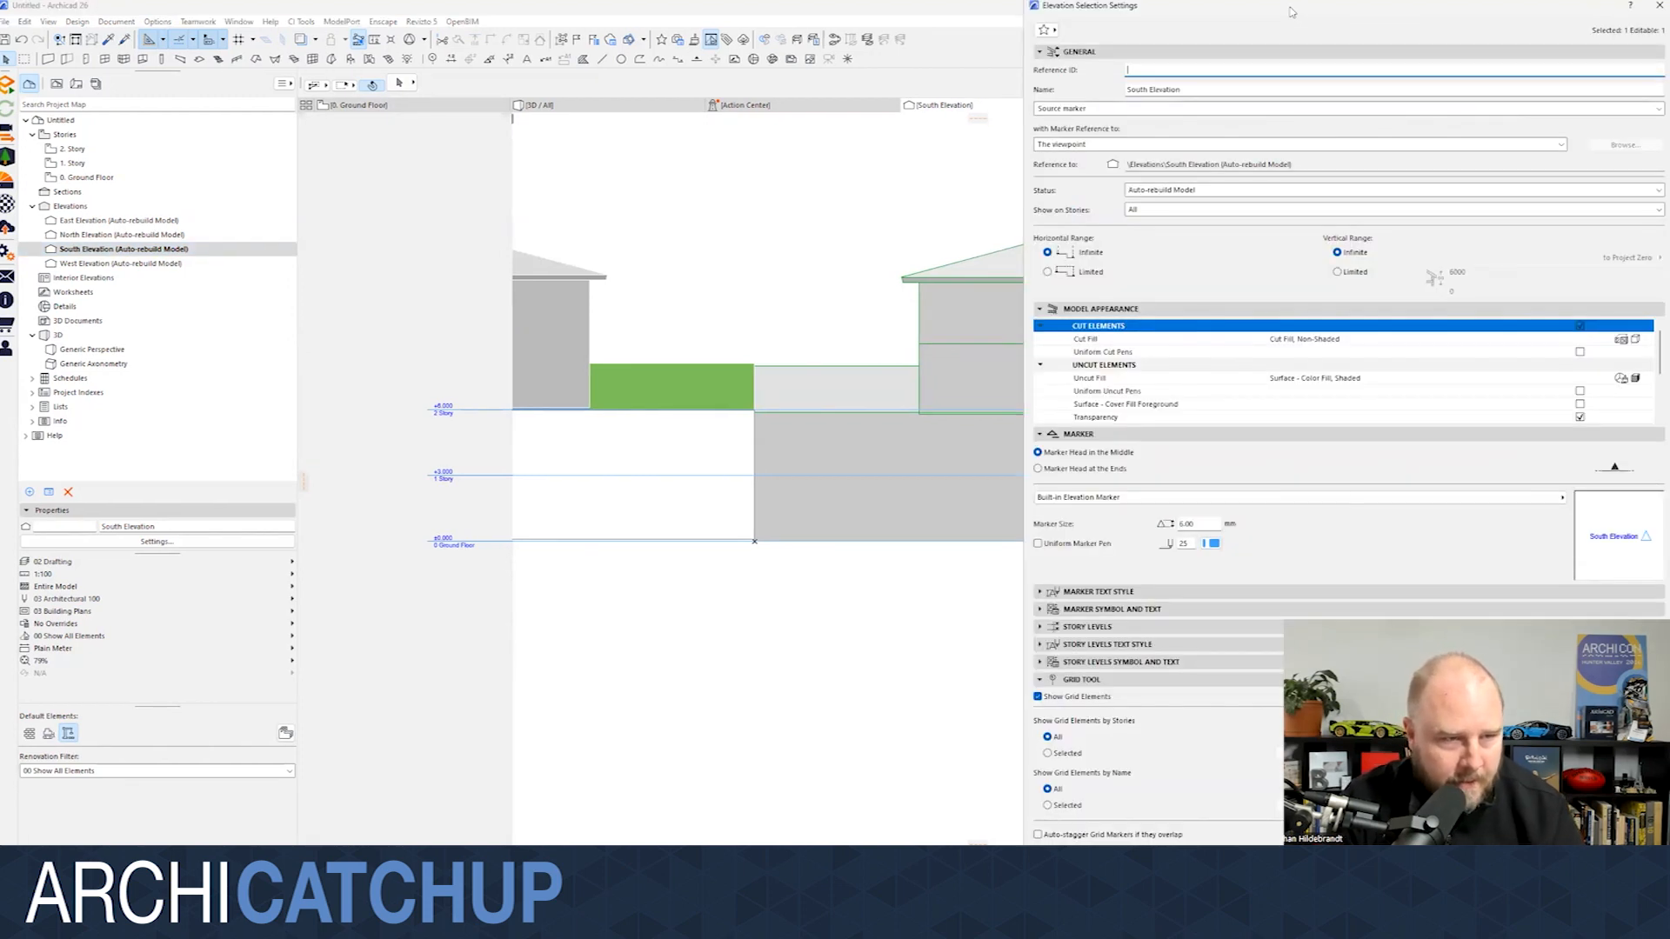
{"action": "left_click_drag", "start_coordinate": [1292, 13], "coordinate": [984, 24]}
{"action": "left_click", "coordinate": [1340, 390]}
{"action": "left_click", "coordinate": [1340, 389]}
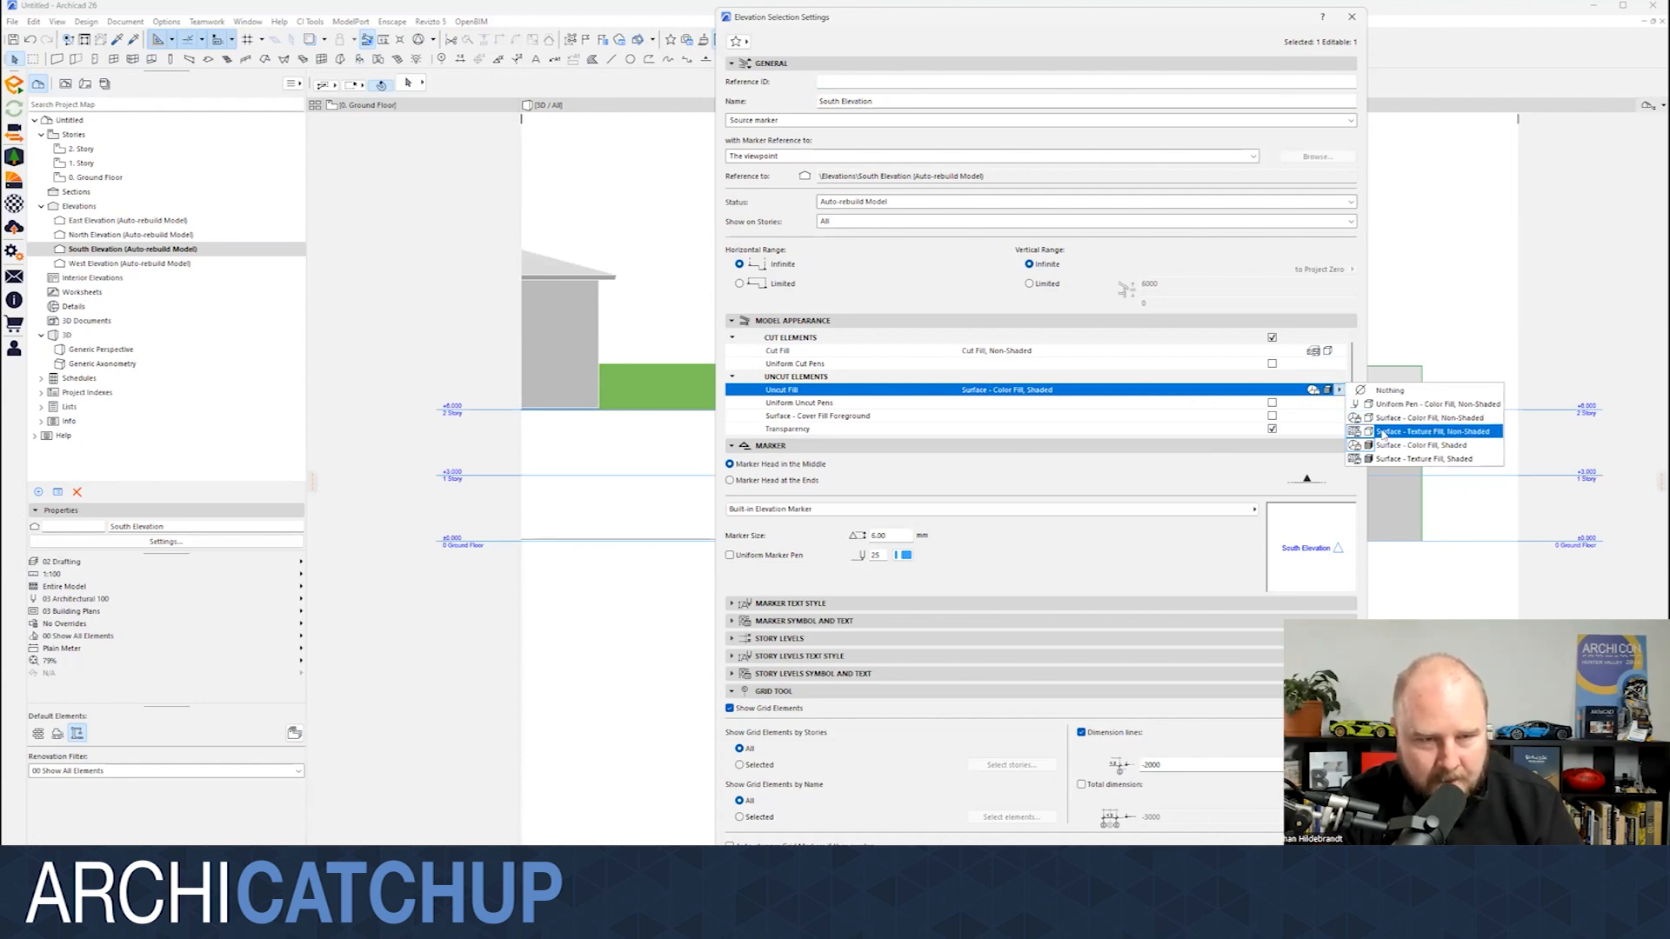
{"action": "left_click", "coordinate": [1384, 432]}
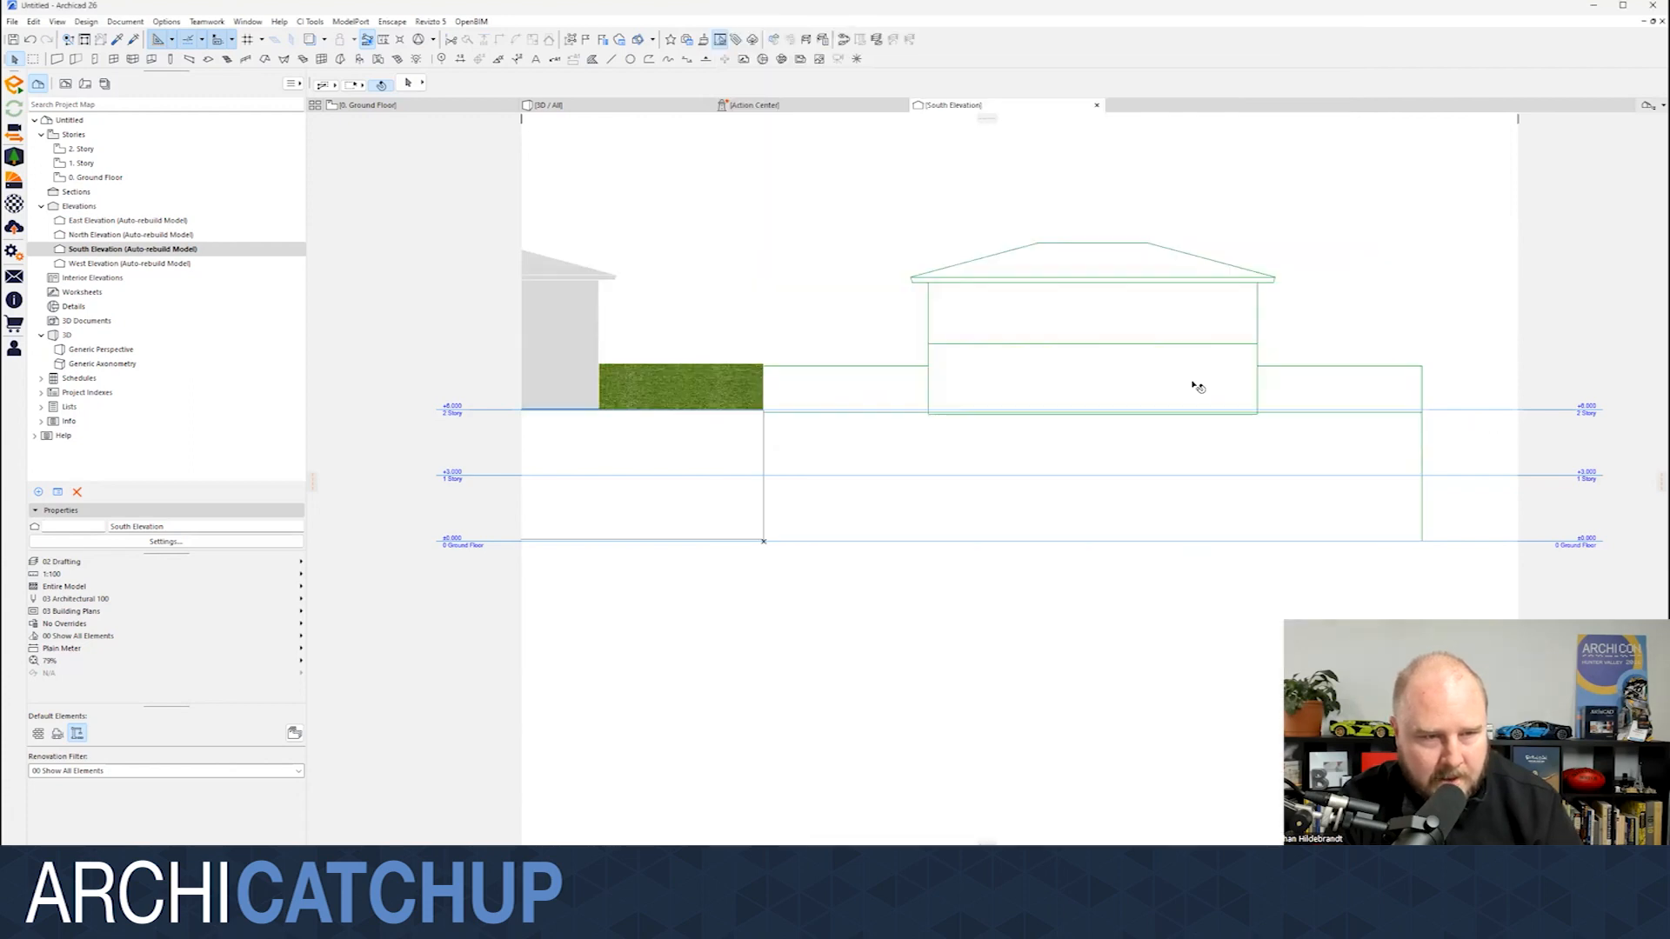
- Set the South Elevation's uncut fill to Surface - Texture Fill, Shaded
{"action": "right_click", "coordinate": [104, 251]}
{"action": "left_click", "coordinate": [182, 489]}
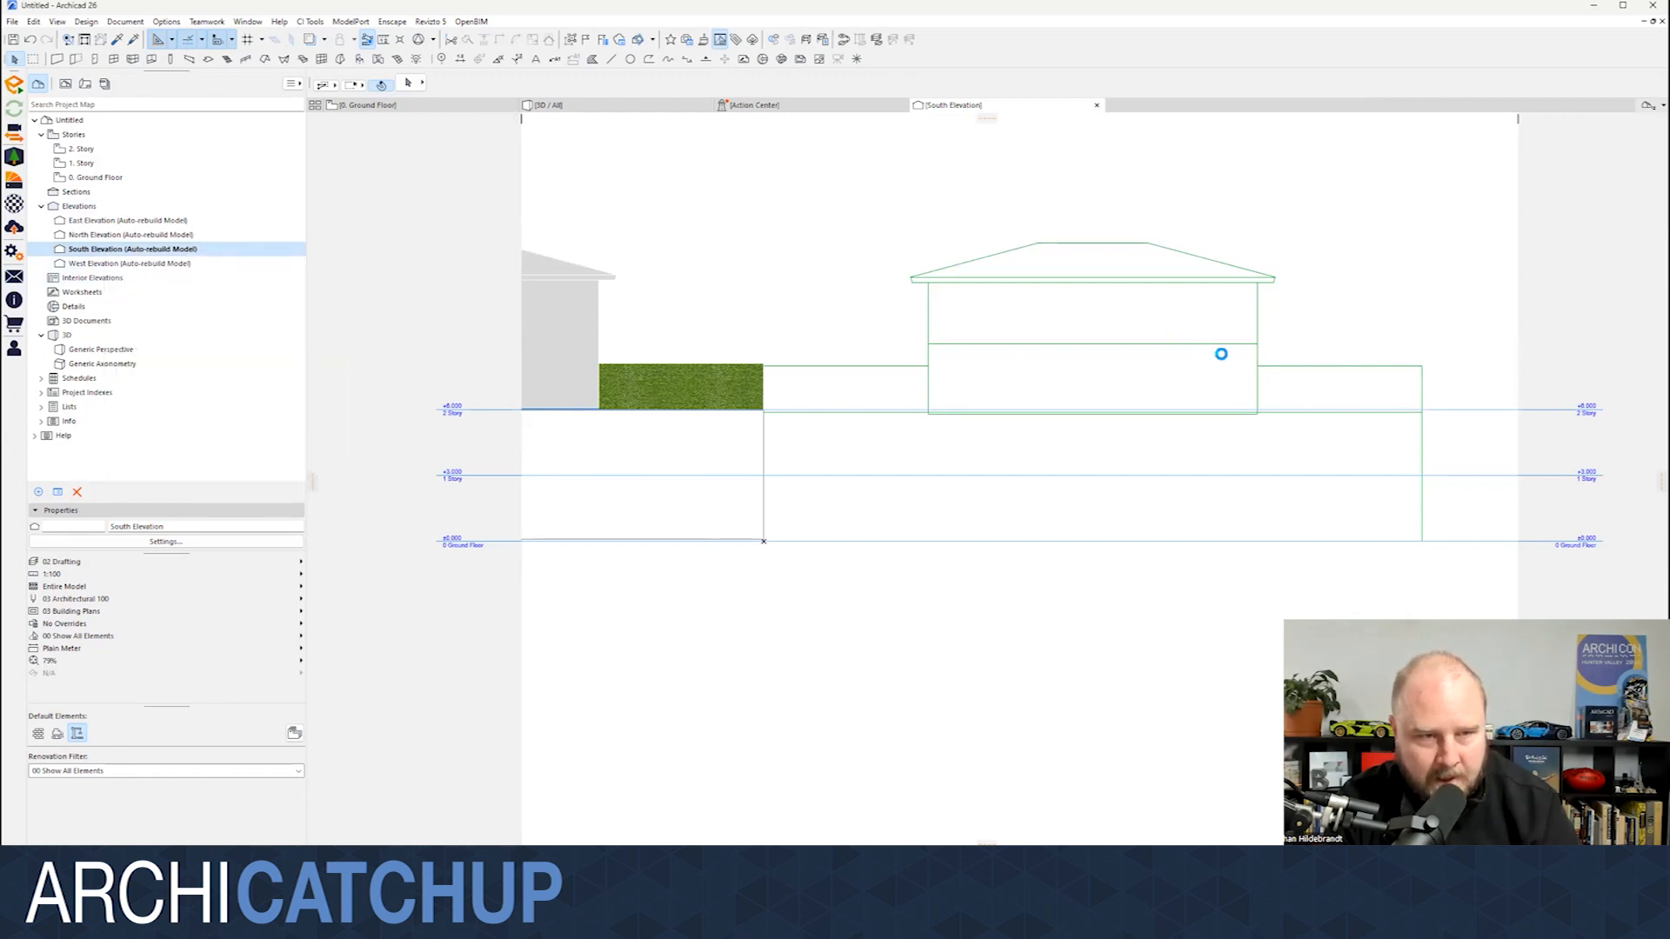
{"action": "left_click", "coordinate": [1337, 379]}
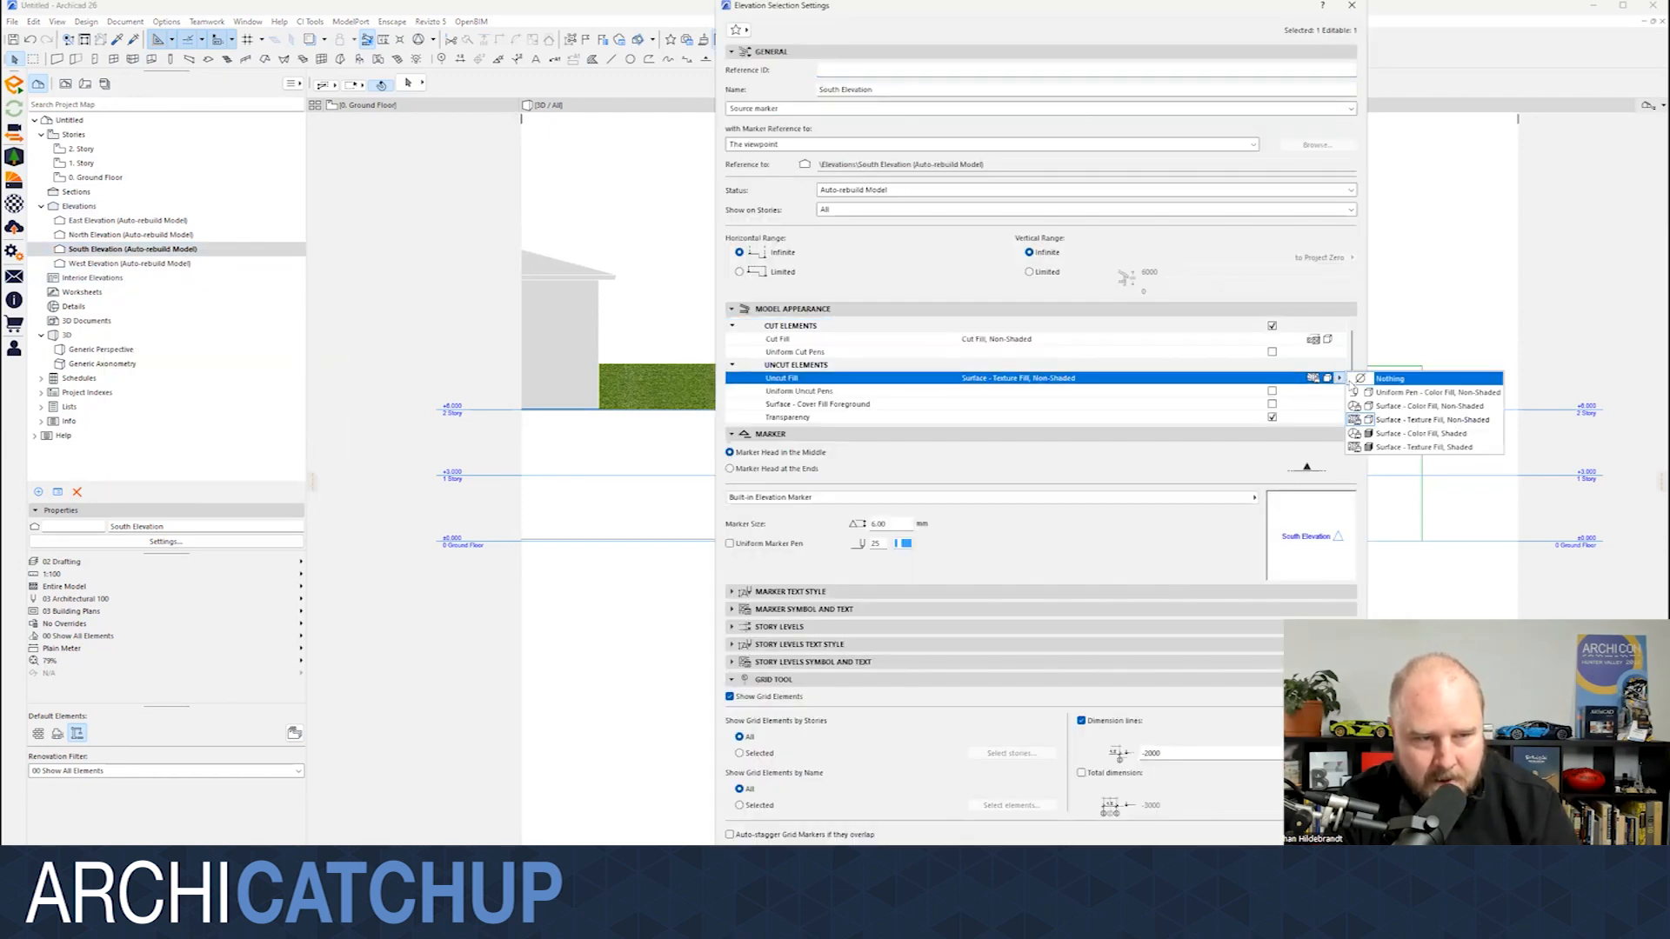
{"action": "left_click", "coordinate": [1414, 447]}
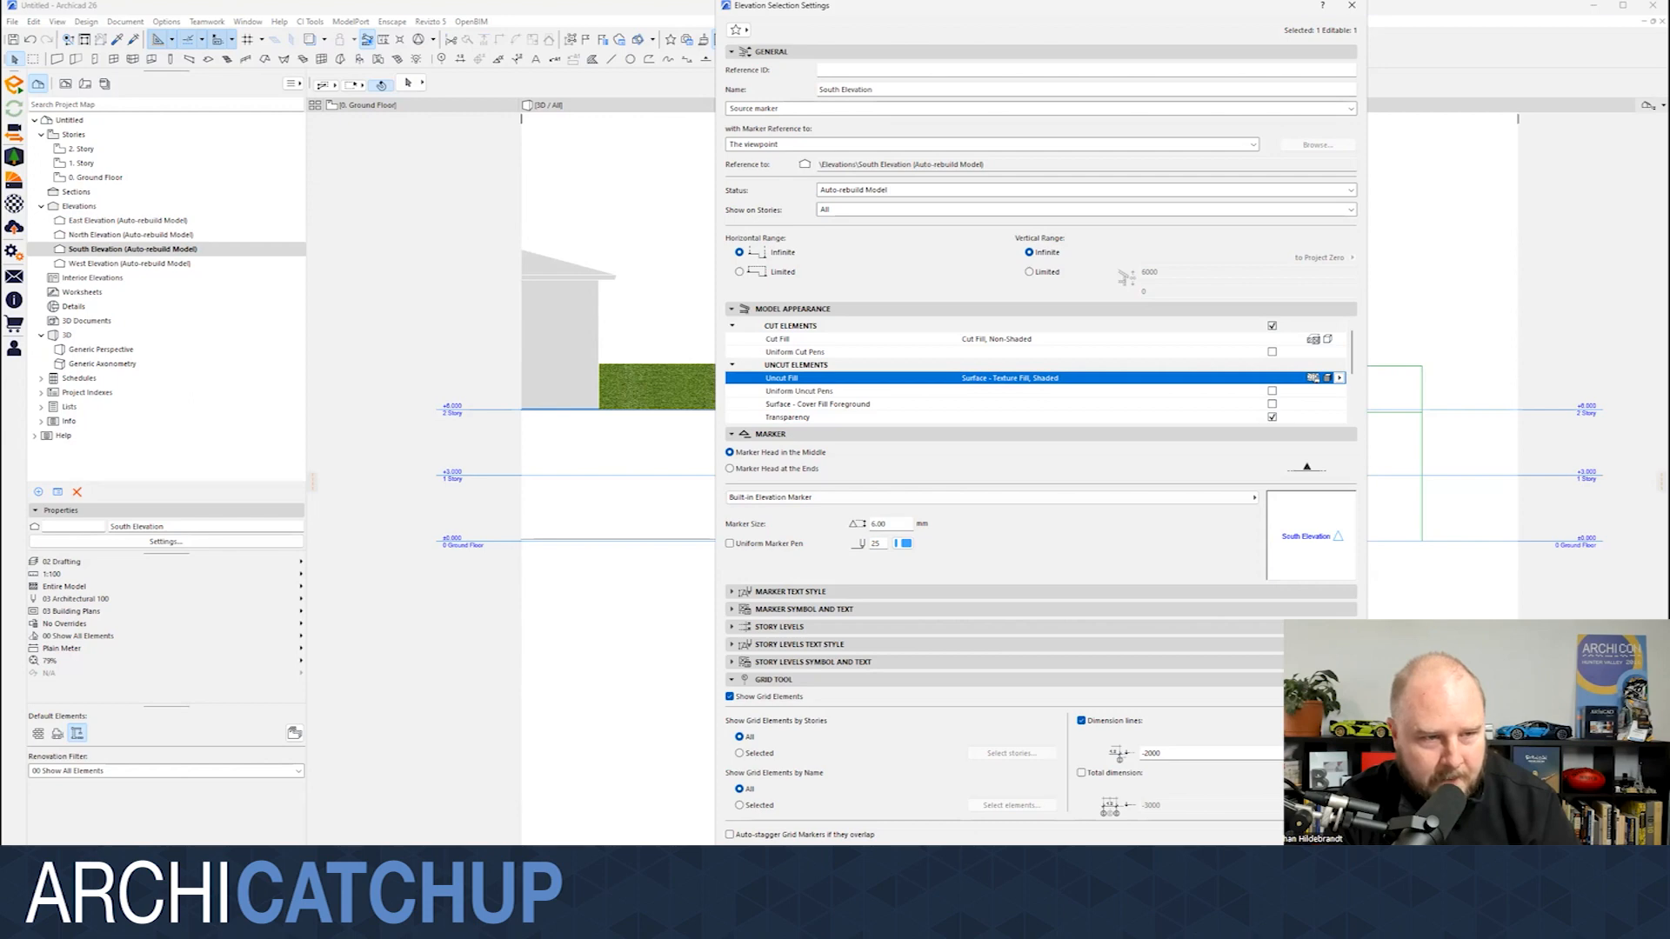
{"action": "key", "text": "Return"}
{"action": "mouse_move", "coordinate": [906, 358]}
{"action": "middle_mouse_down"}
{"action": "mouse_move", "coordinate": [1161, 357]}
{"action": "mouse_move", "coordinate": [895, 359]}
{"action": "middle_mouse_up"}
{"action": "scroll", "coordinate": [896, 358], "scroll_direction": "up", "scroll_amount": 1}
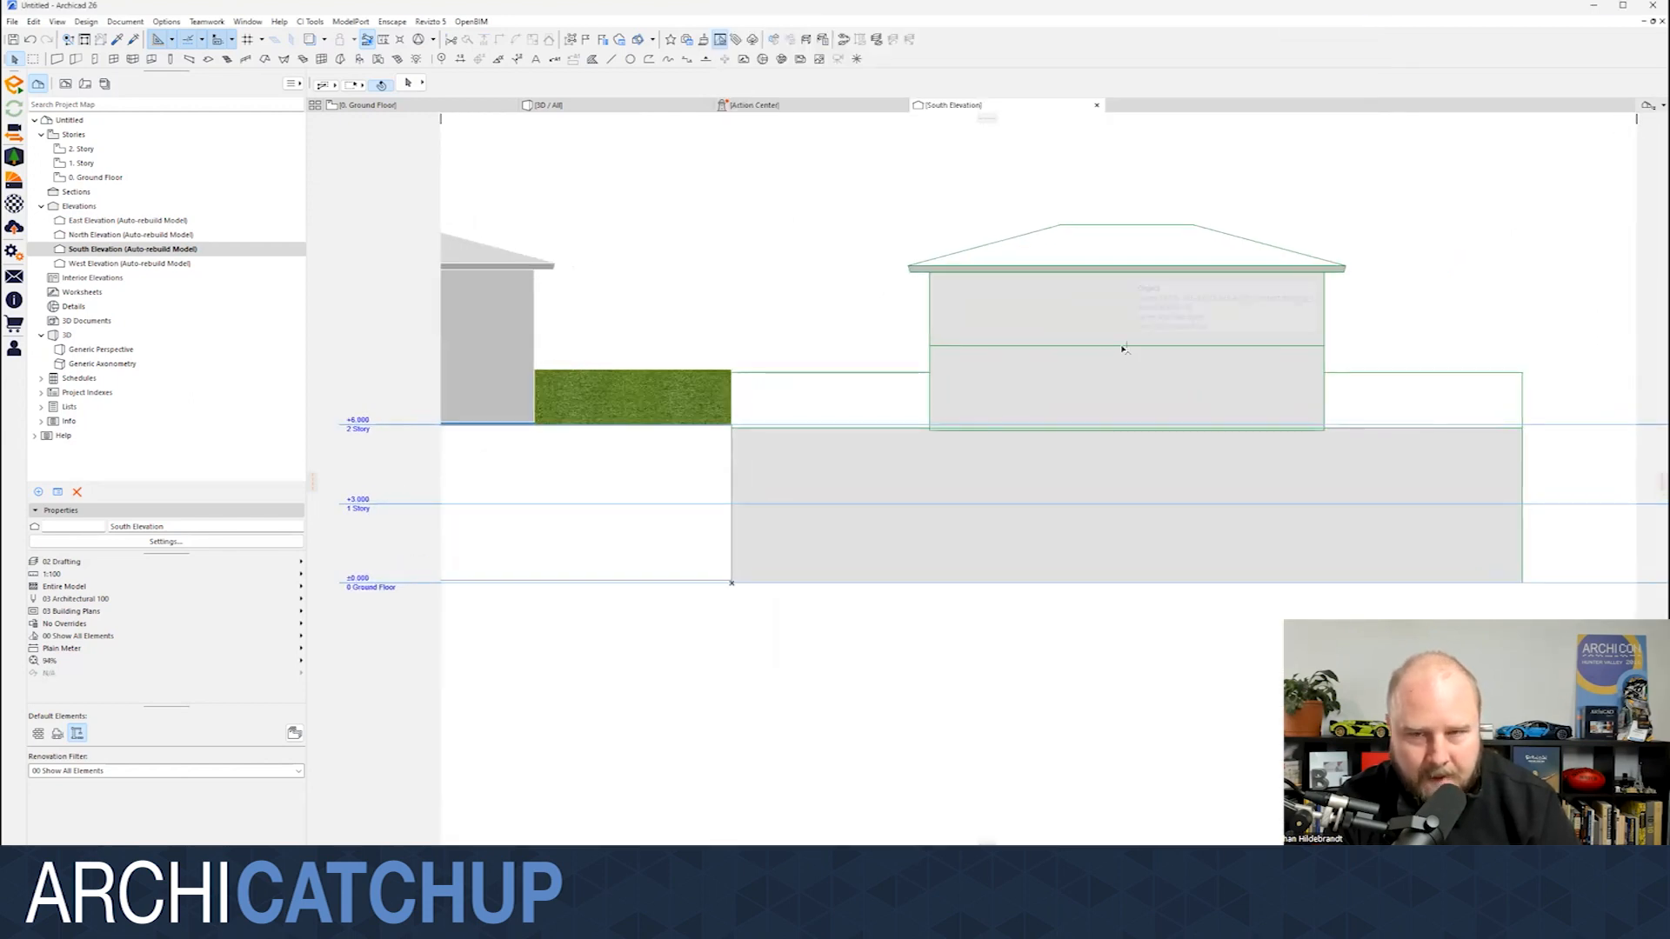
- Check the SketchUp house object in the elevation by selecting it, clear the selection, and close the Action Center view
{"action": "left_click", "coordinate": [1124, 348]}
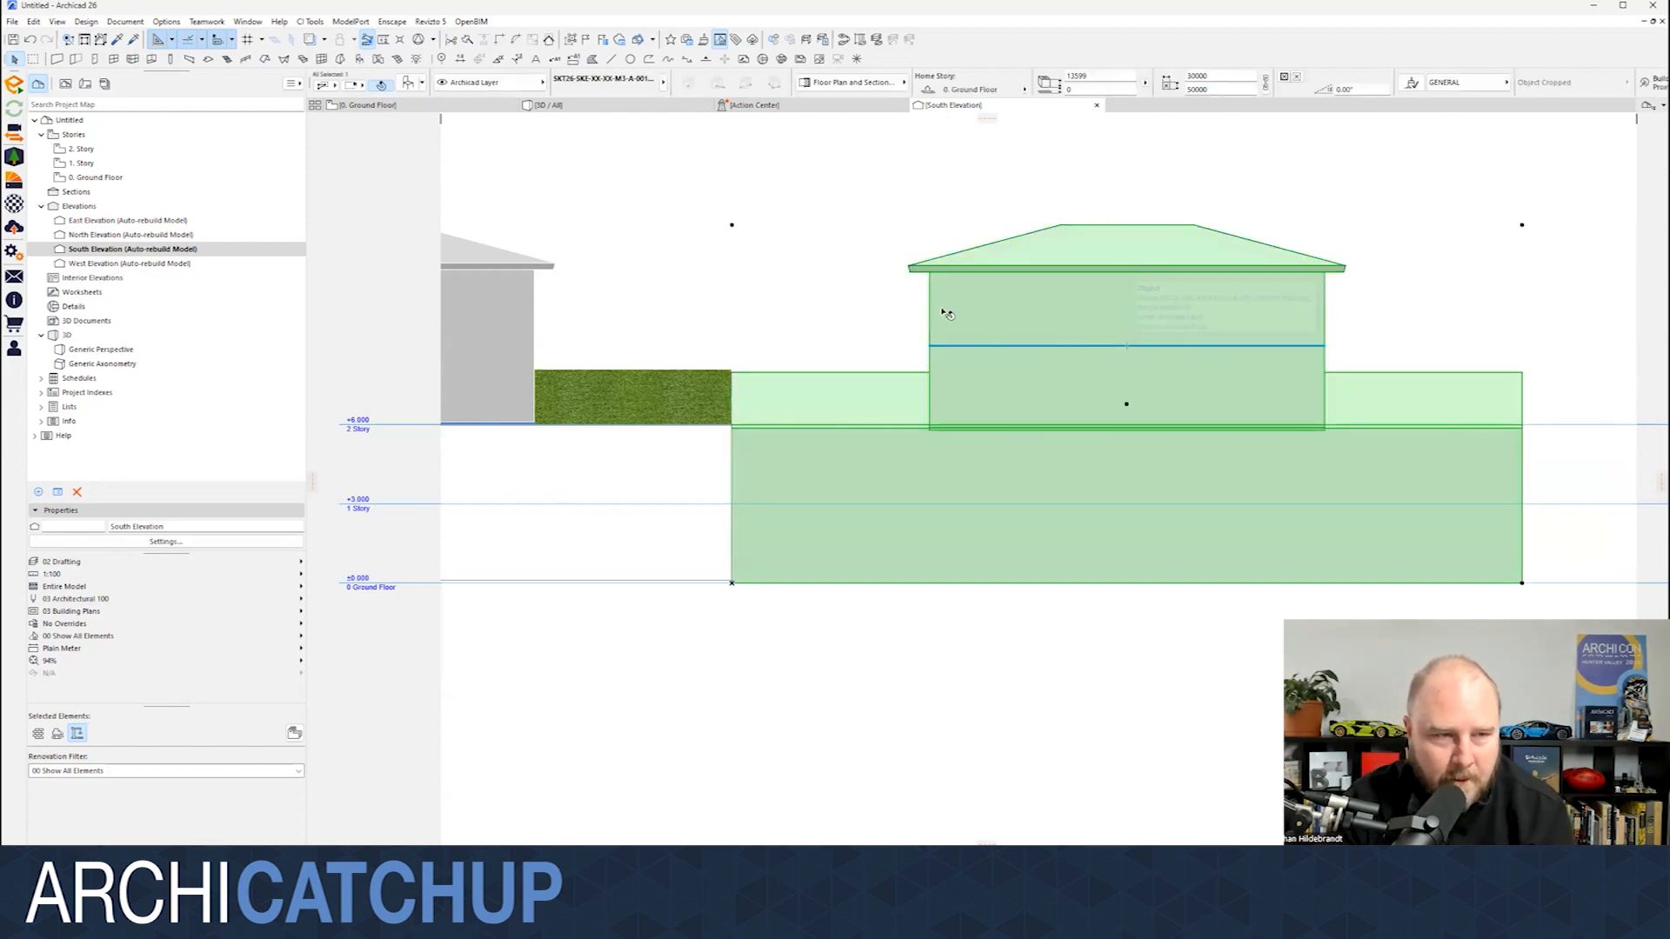
{"action": "scroll", "coordinate": [892, 170], "scroll_direction": "down", "scroll_amount": 1}
{"action": "left_click", "coordinate": [877, 159]}
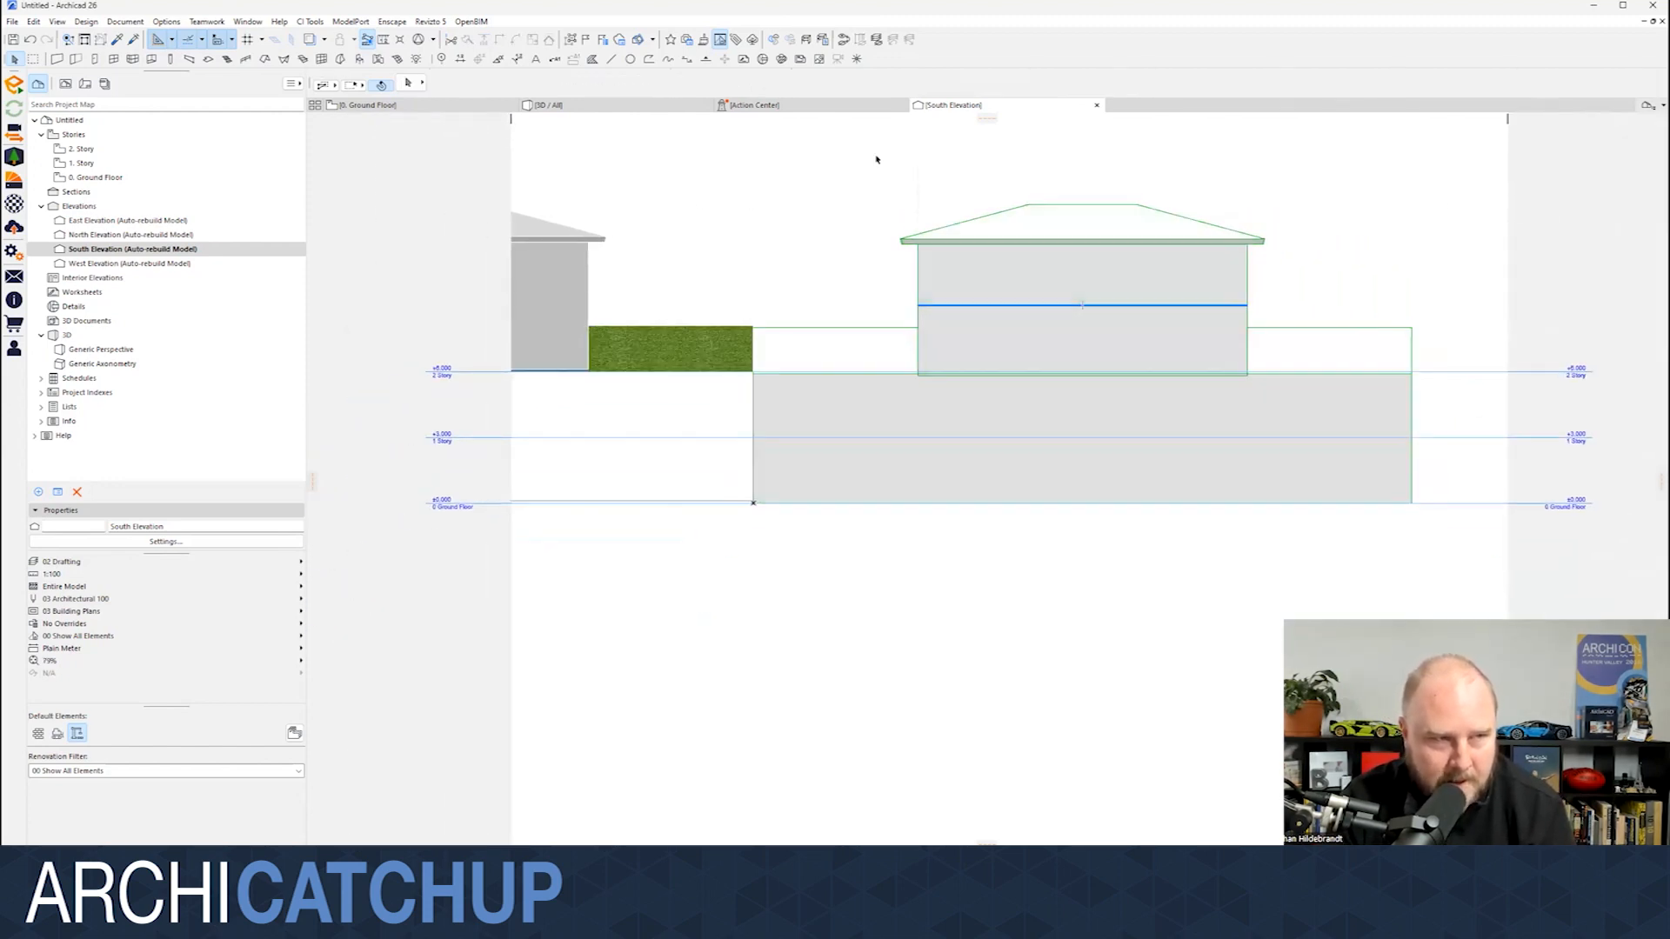
{"action": "left_click", "coordinate": [903, 110]}
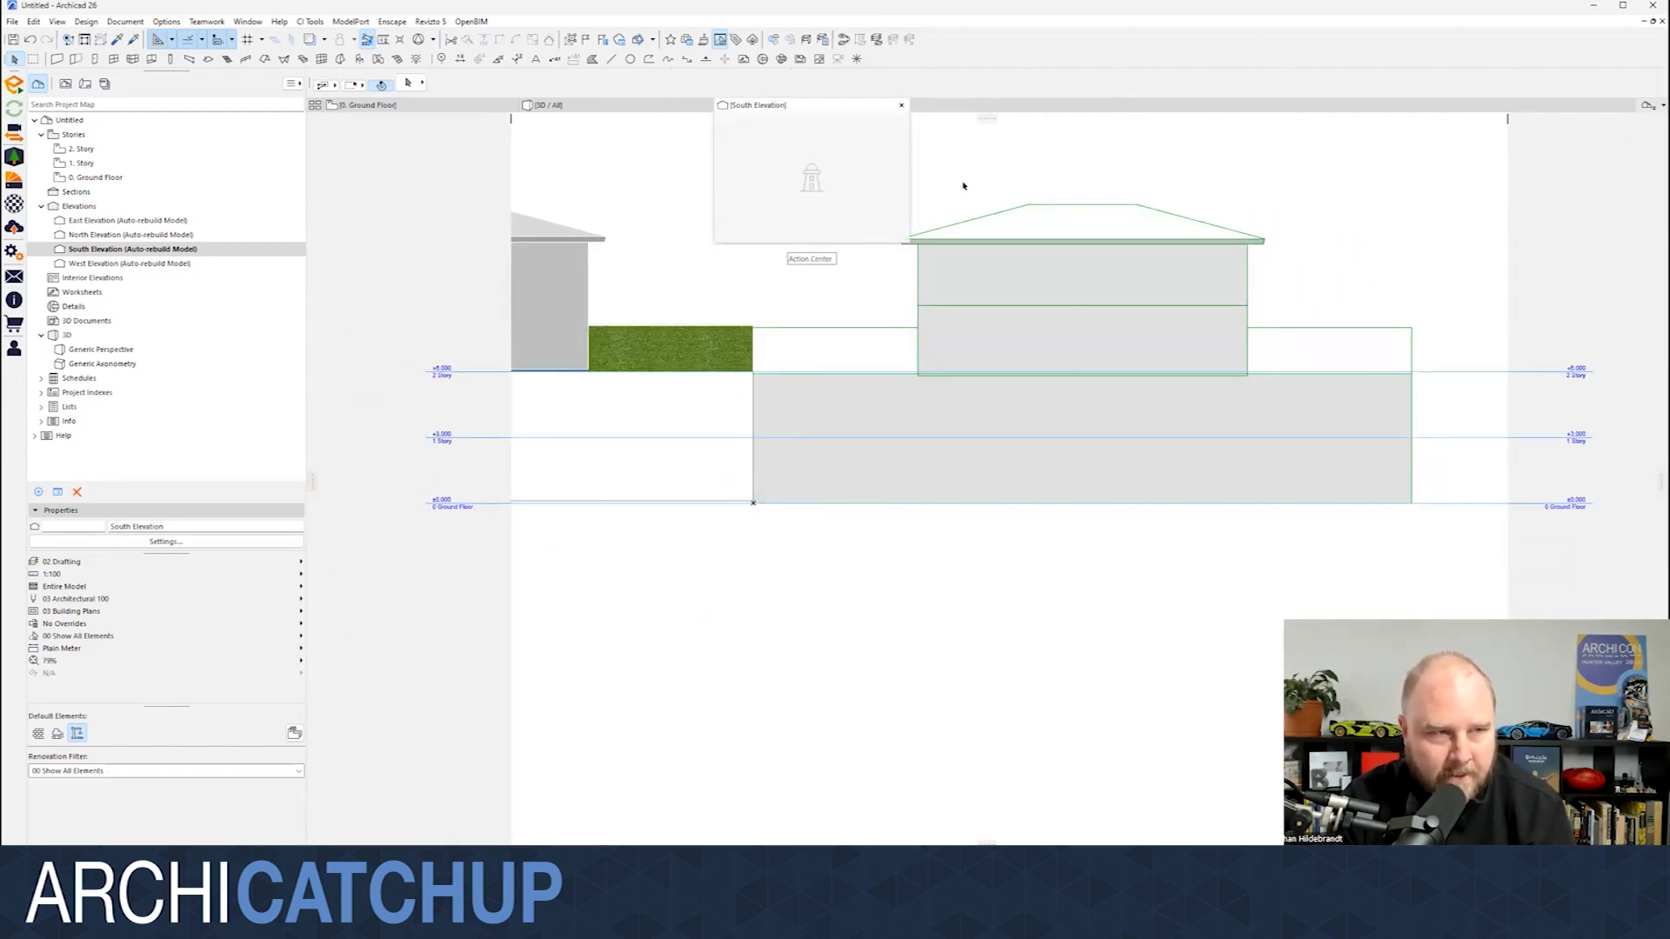
{"action": "middle_click_drag", "start_coordinate": [988, 186], "coordinate": [989, 202]}
{"action": "scroll", "coordinate": [978, 228], "scroll_direction": "down", "scroll_amount": 2}
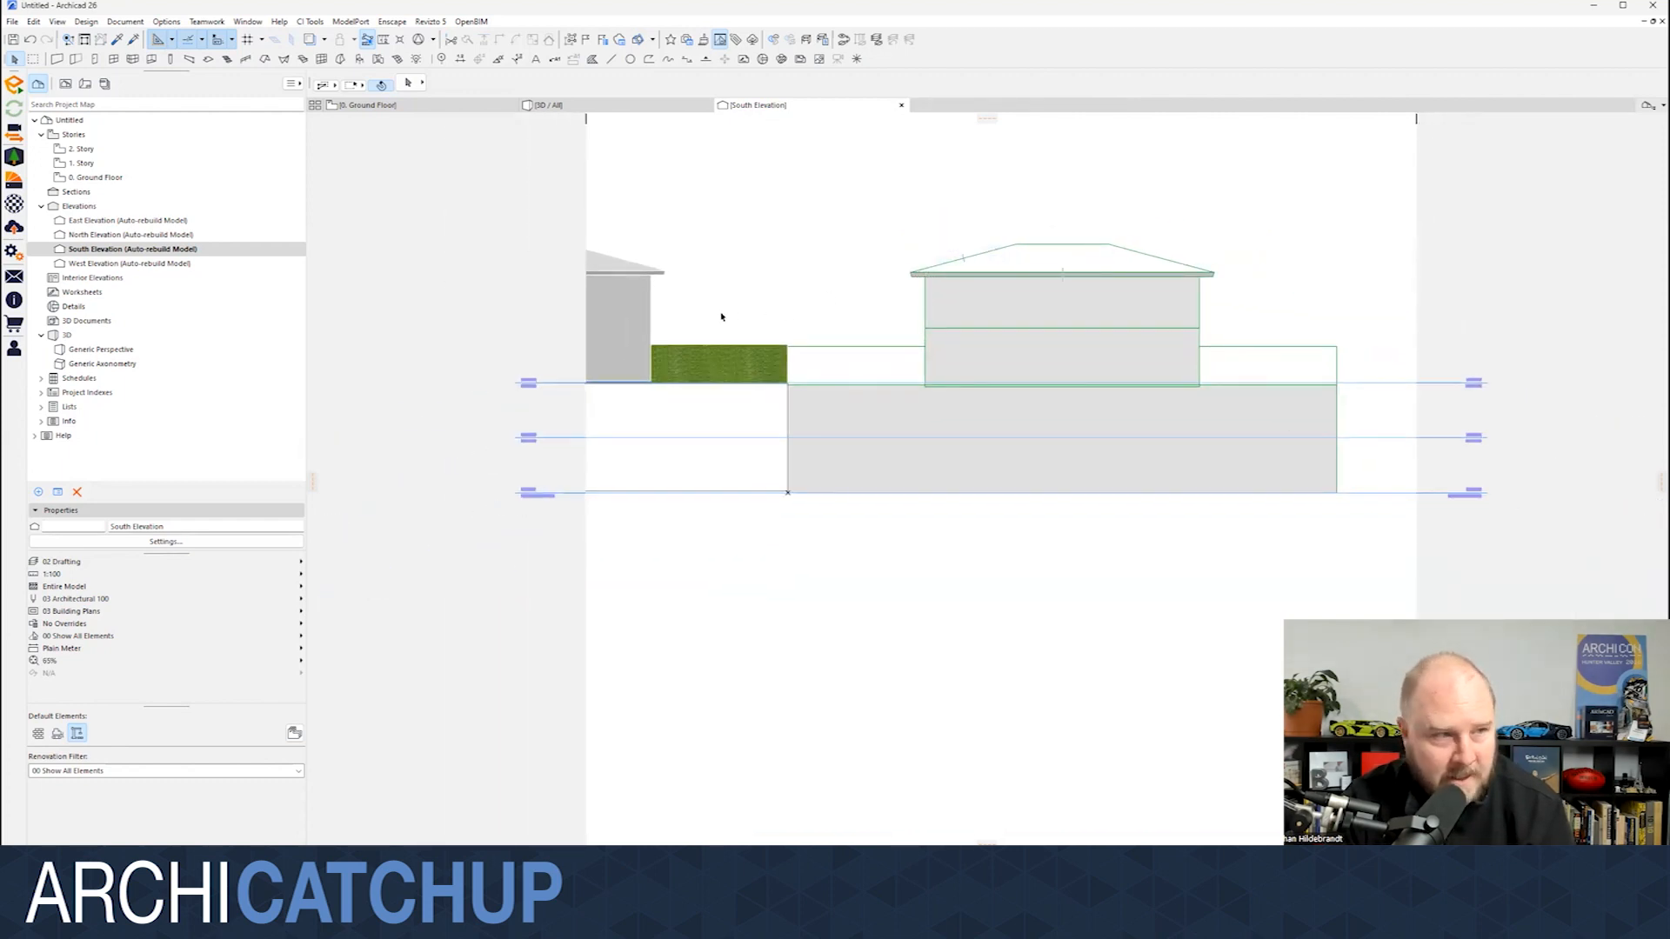
- Set Building Material 1 of the GDL House object to Brick - Finish and inspect it in the elevation
{"action": "left_click", "coordinate": [624, 324]}
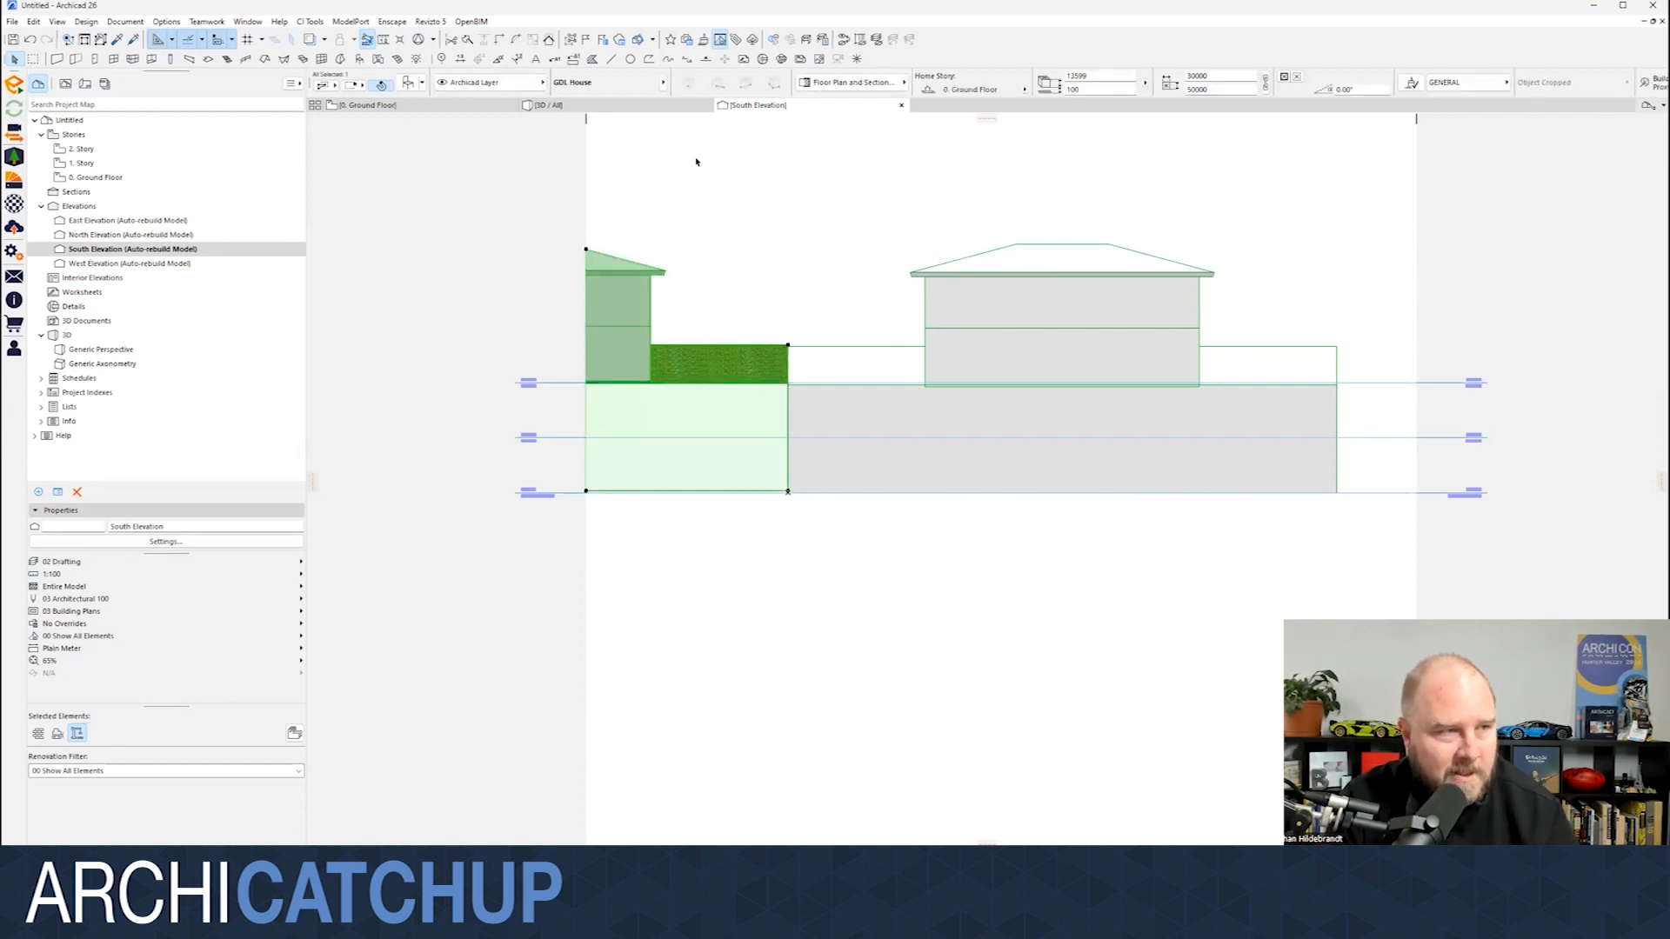
{"action": "left_click", "coordinate": [633, 136]}
{"action": "left_click", "coordinate": [639, 288]}
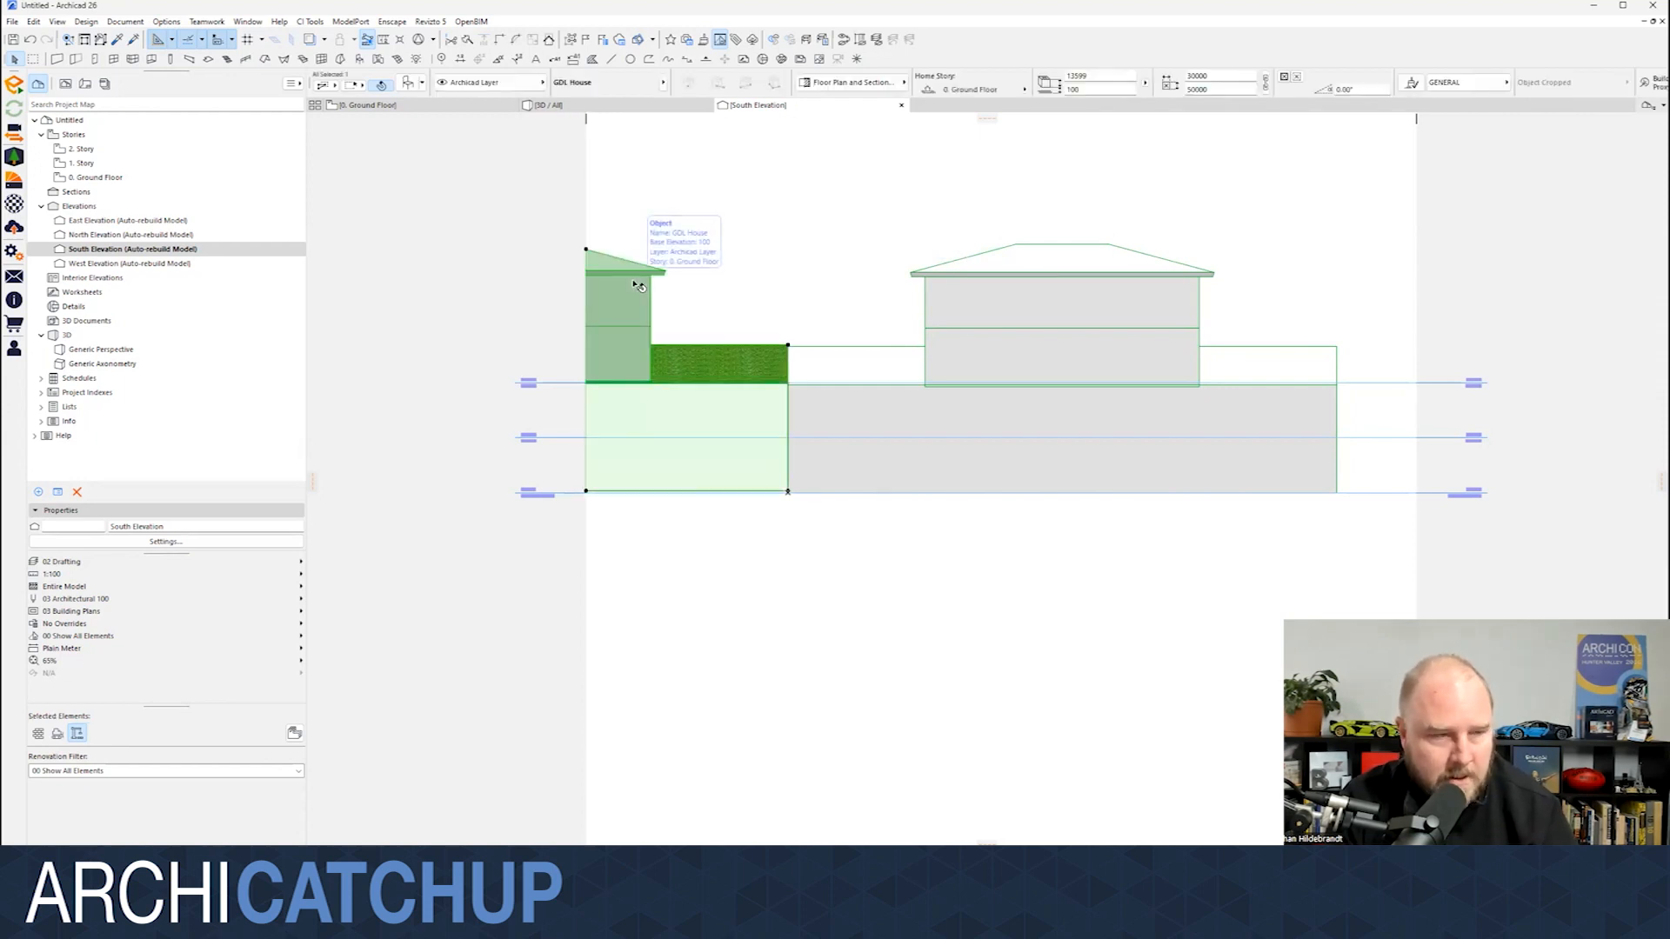
{"action": "key", "text": "ctrl+t"}
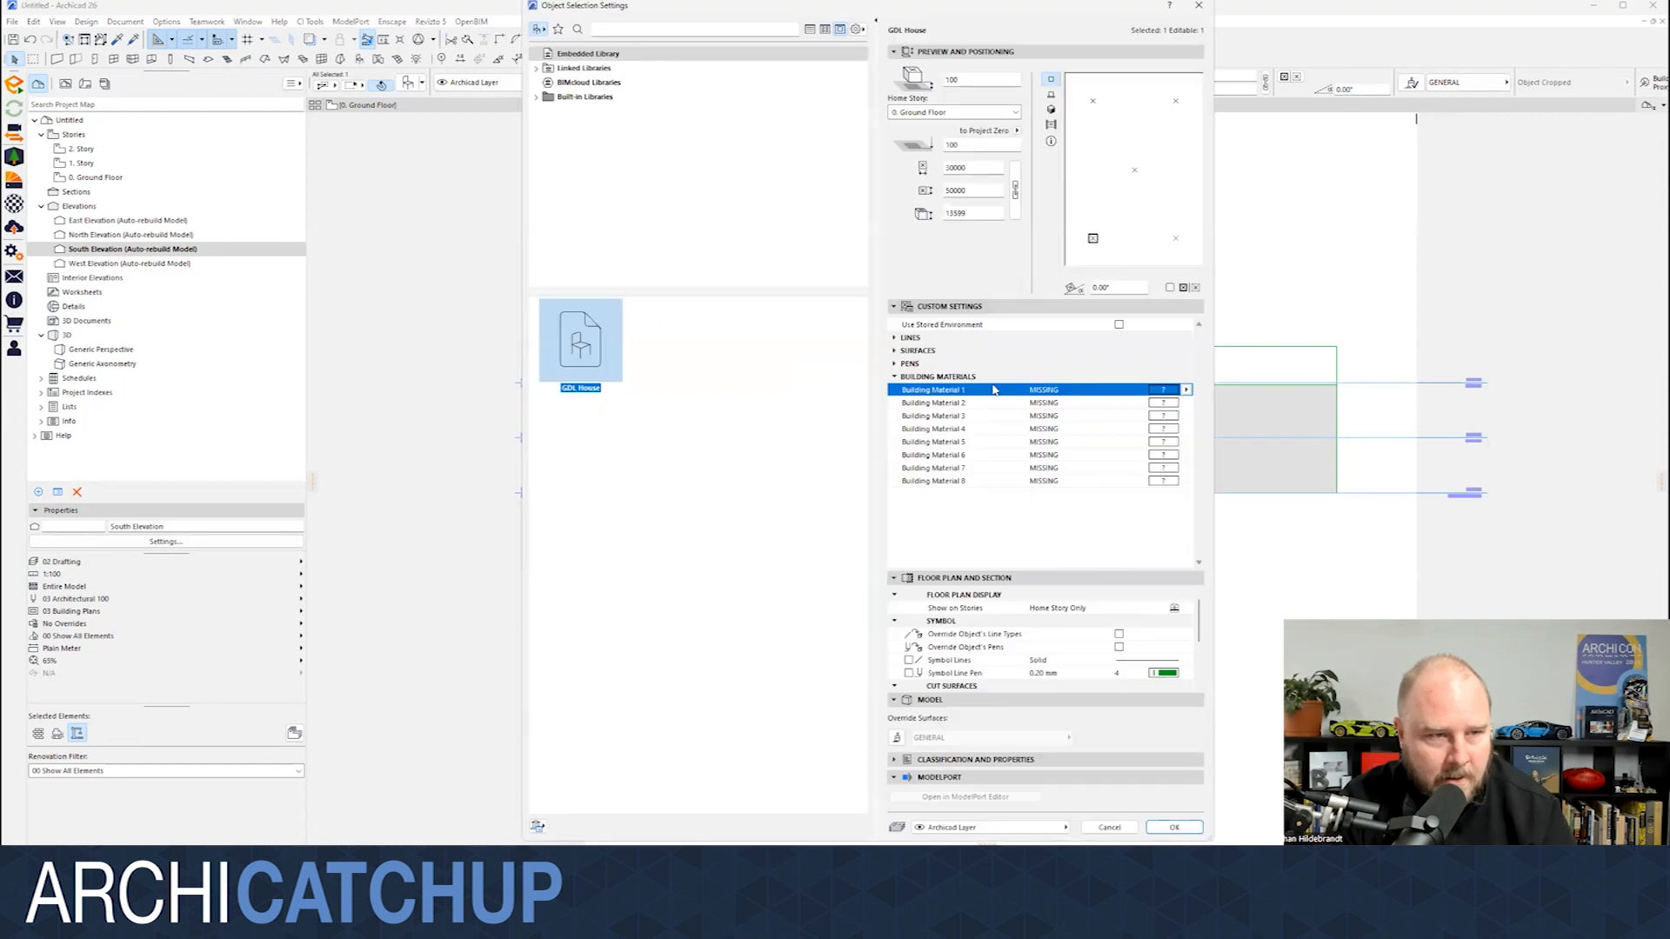
{"action": "left_click", "coordinate": [1185, 389]}
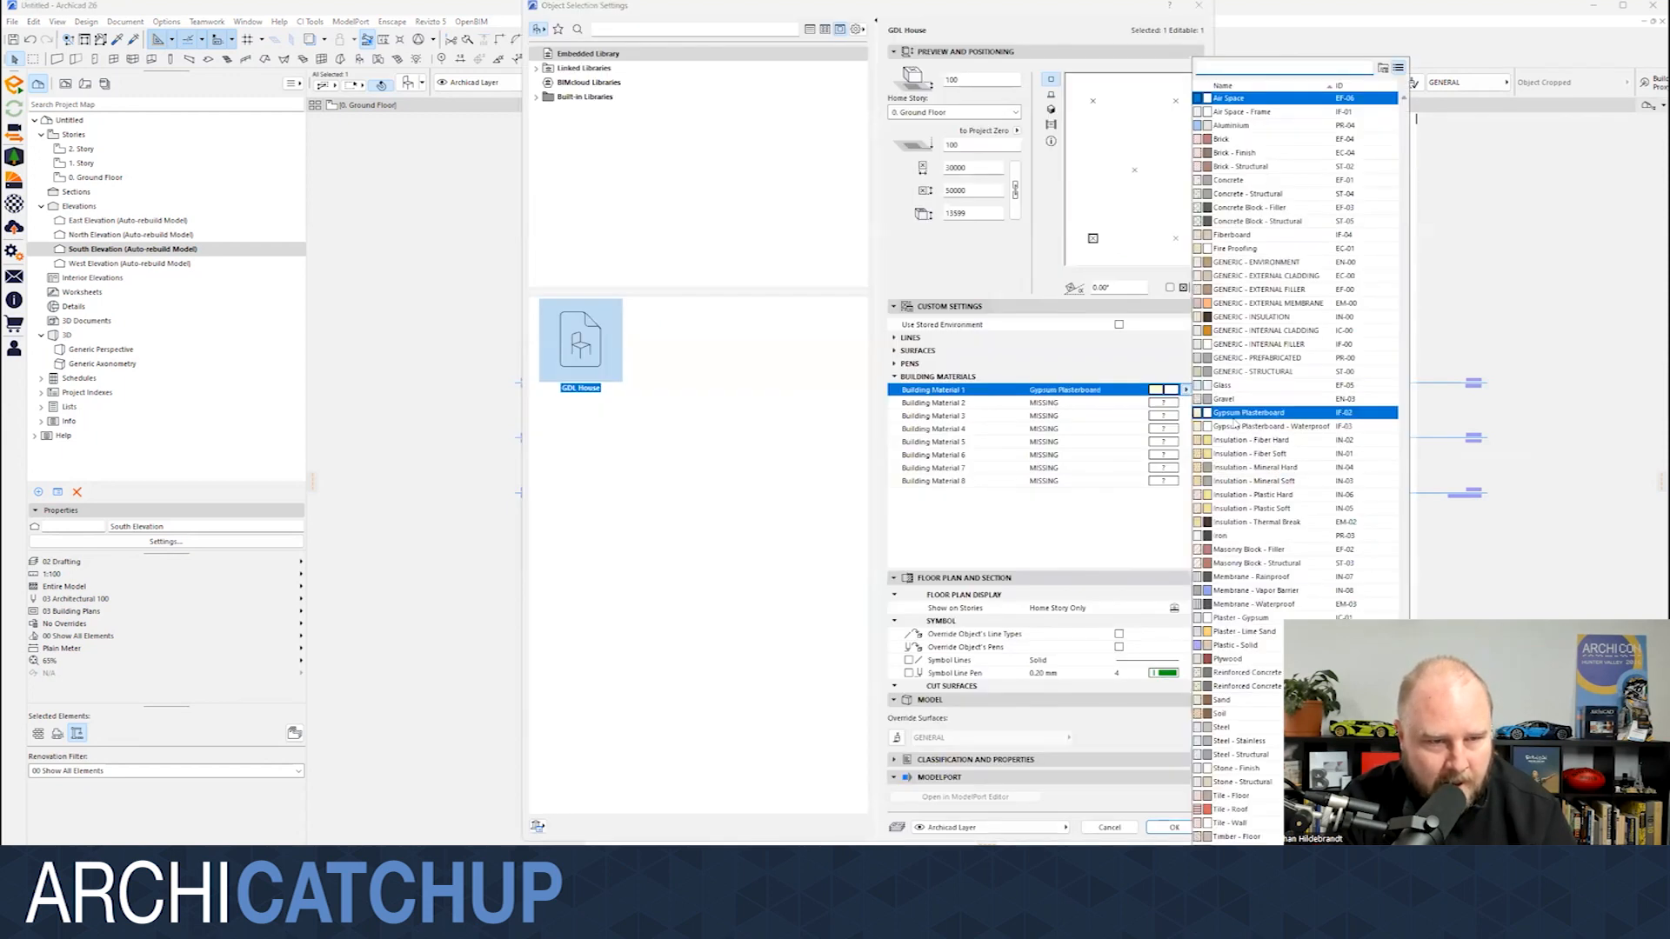
{"action": "left_click", "coordinate": [1265, 563]}
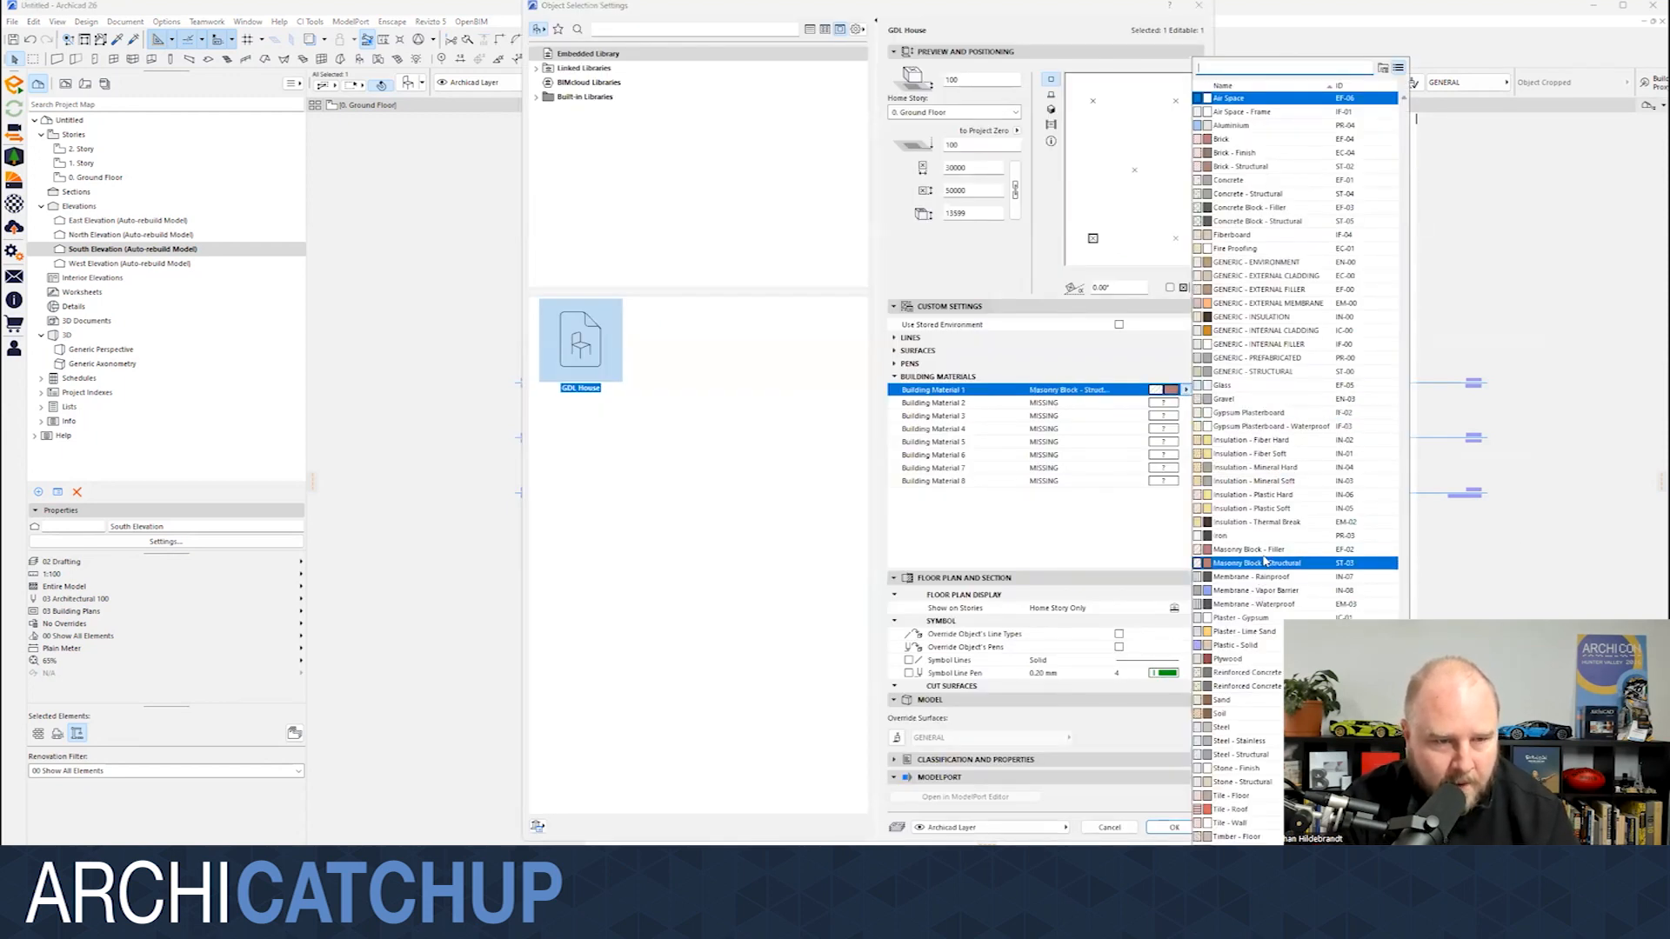
{"action": "left_click", "coordinate": [1237, 153]}
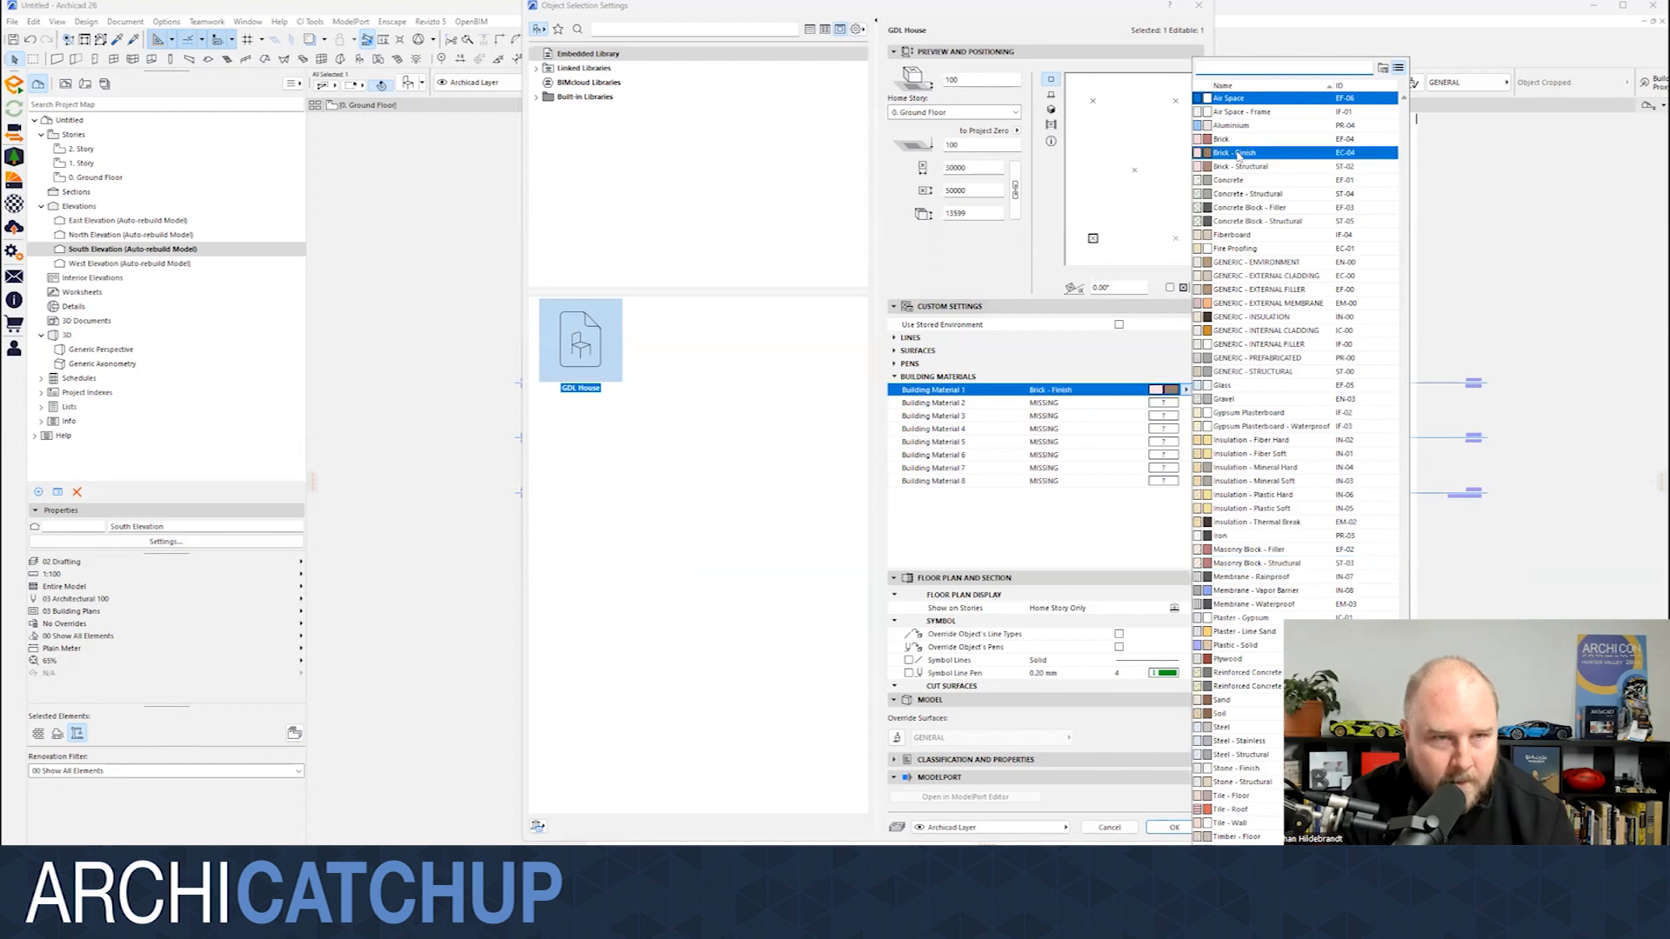
{"action": "left_click", "coordinate": [1177, 827]}
{"action": "scroll", "coordinate": [612, 318], "scroll_direction": "up", "scroll_amount": 3}
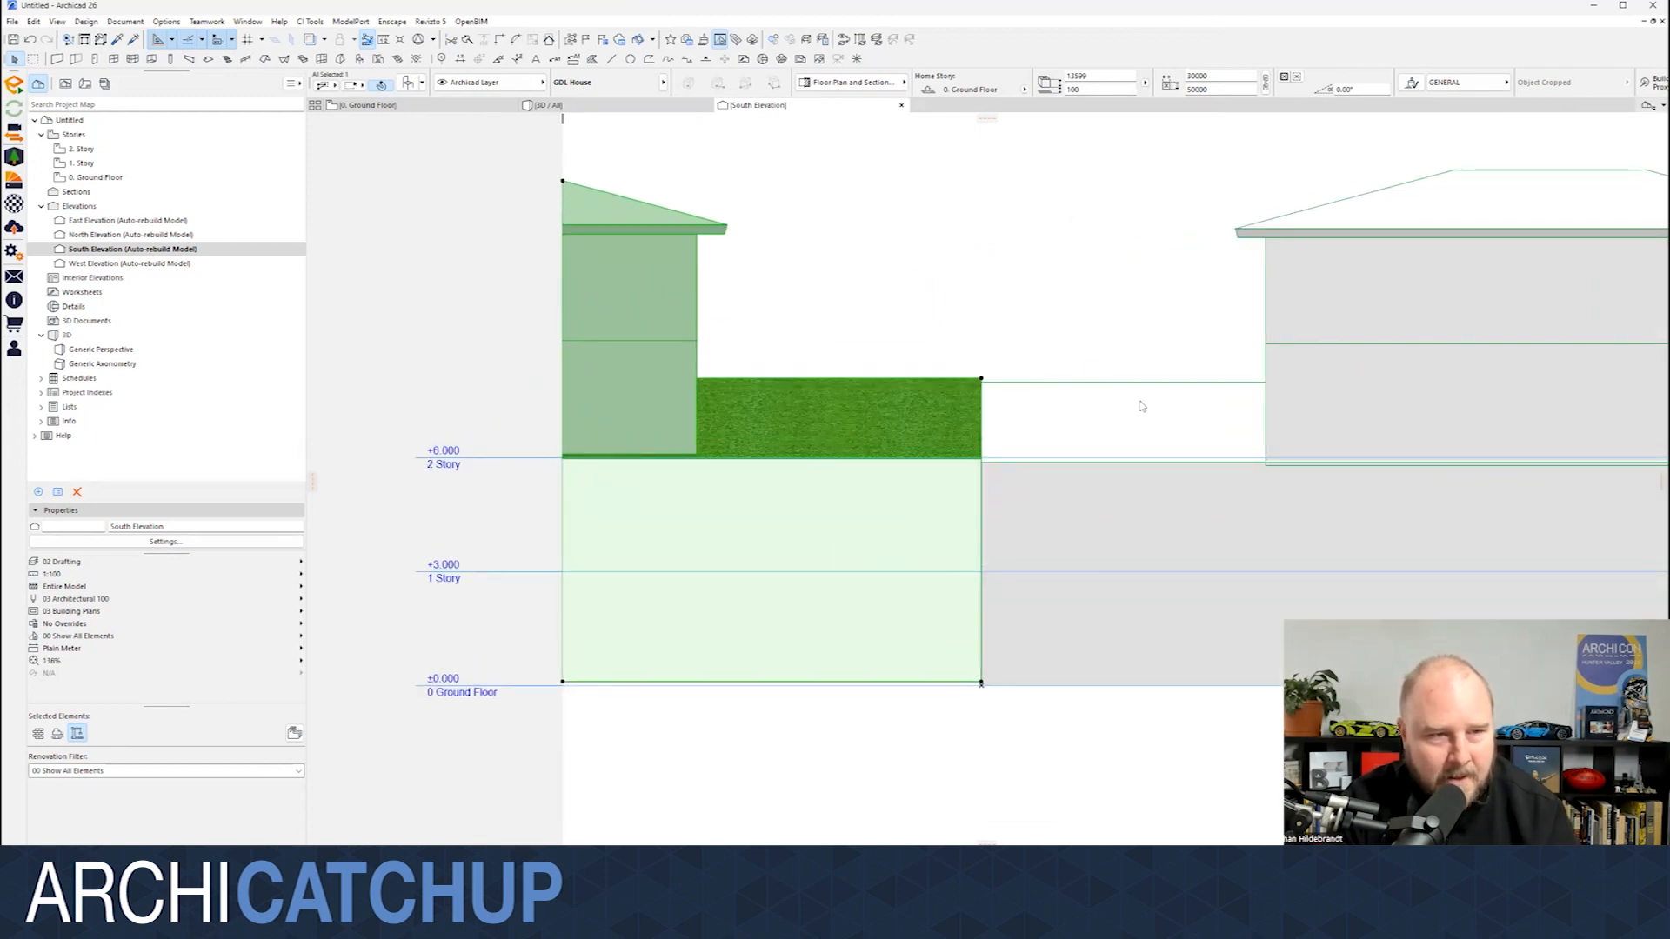
- Set the GDL House's Building Materials 2, 4, 5 and 7 to Brick, 3 to Brick - Finish, 6 to Brick - Structural, and 8 to Concrete
{"action": "key", "text": "ctrl+t"}
{"action": "left_click", "coordinate": [1187, 404]}
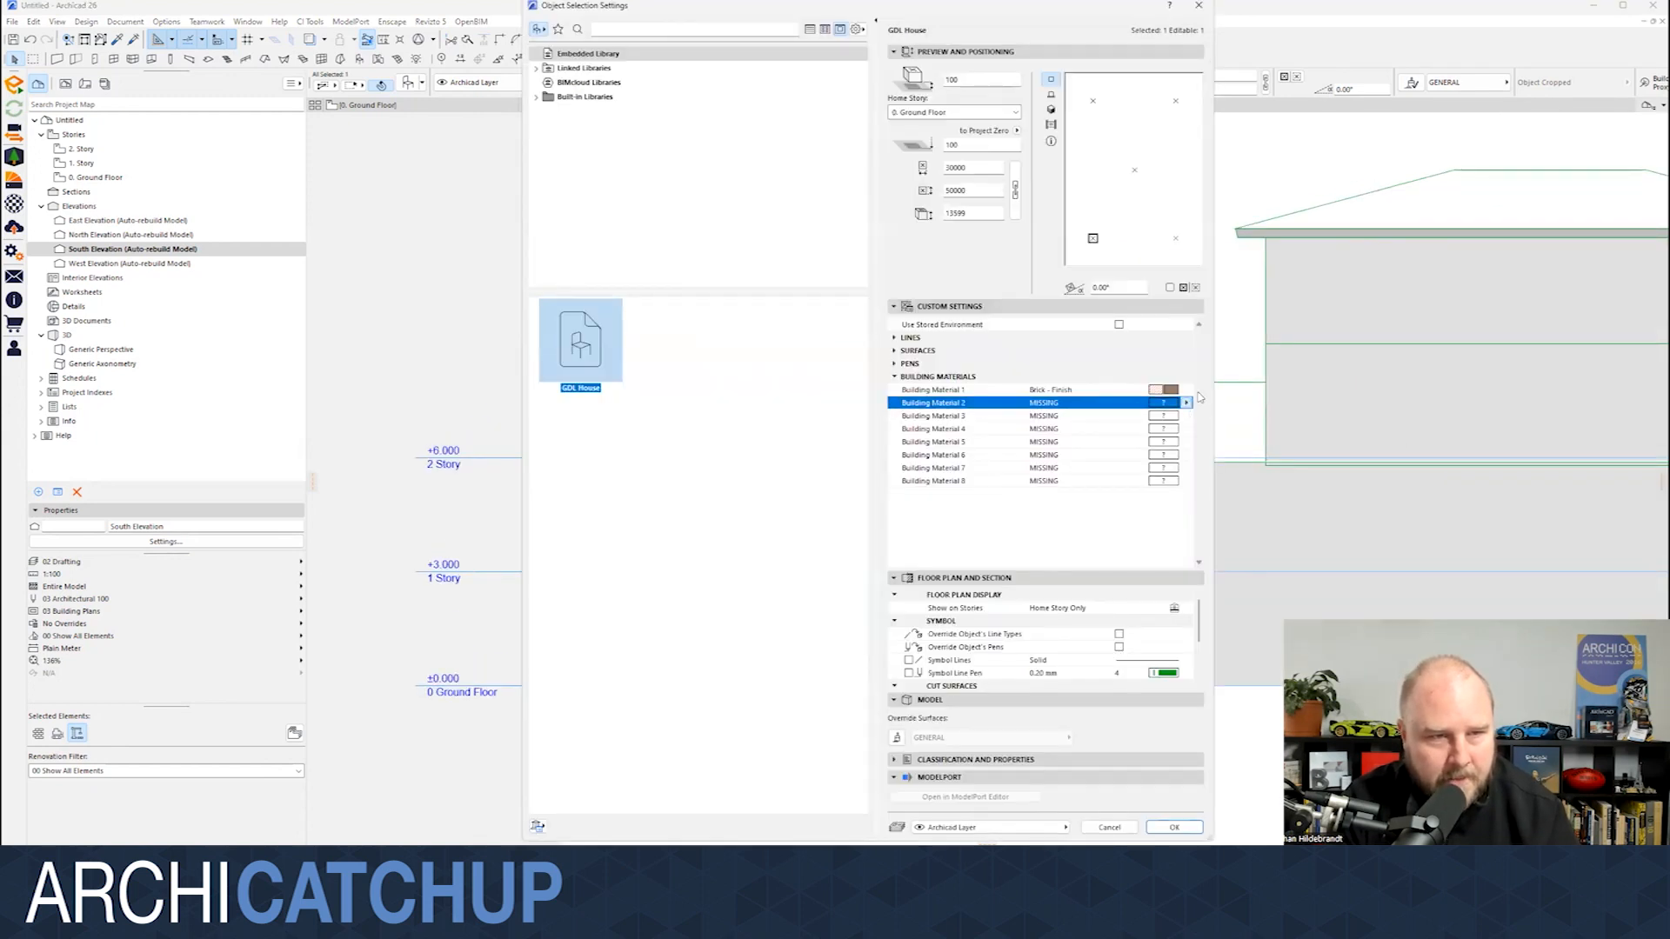
{"action": "left_click", "coordinate": [1223, 232]}
{"action": "left_click", "coordinate": [1189, 417]}
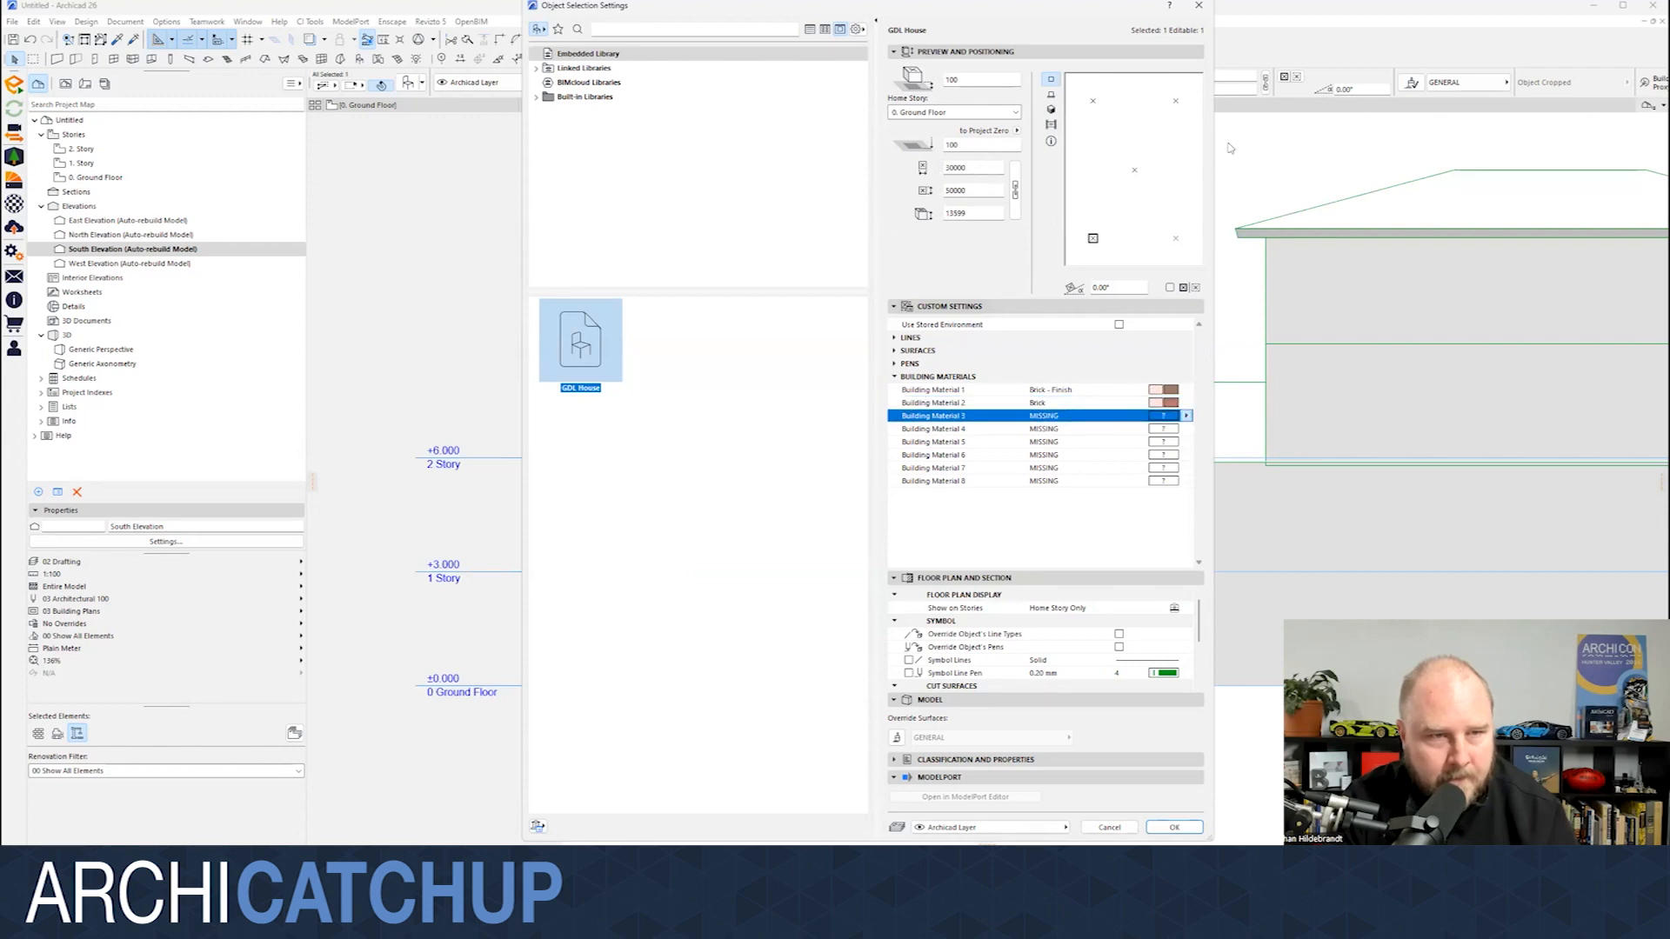
{"action": "left_click", "coordinate": [1187, 432]}
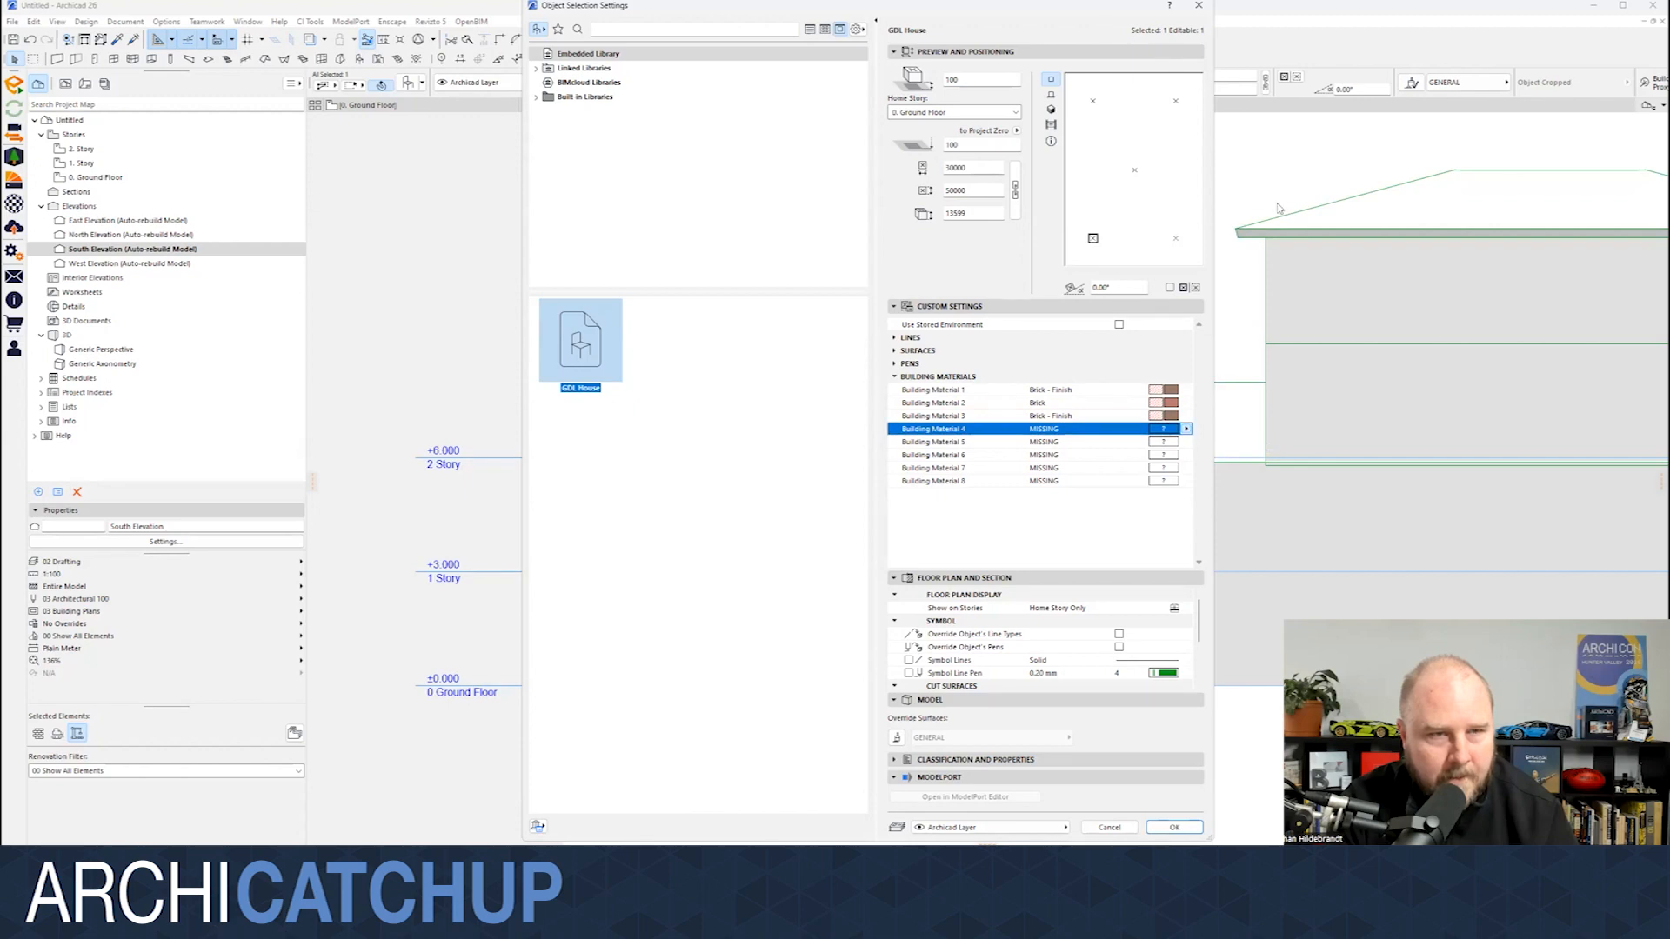
{"action": "left_click", "coordinate": [1188, 443]}
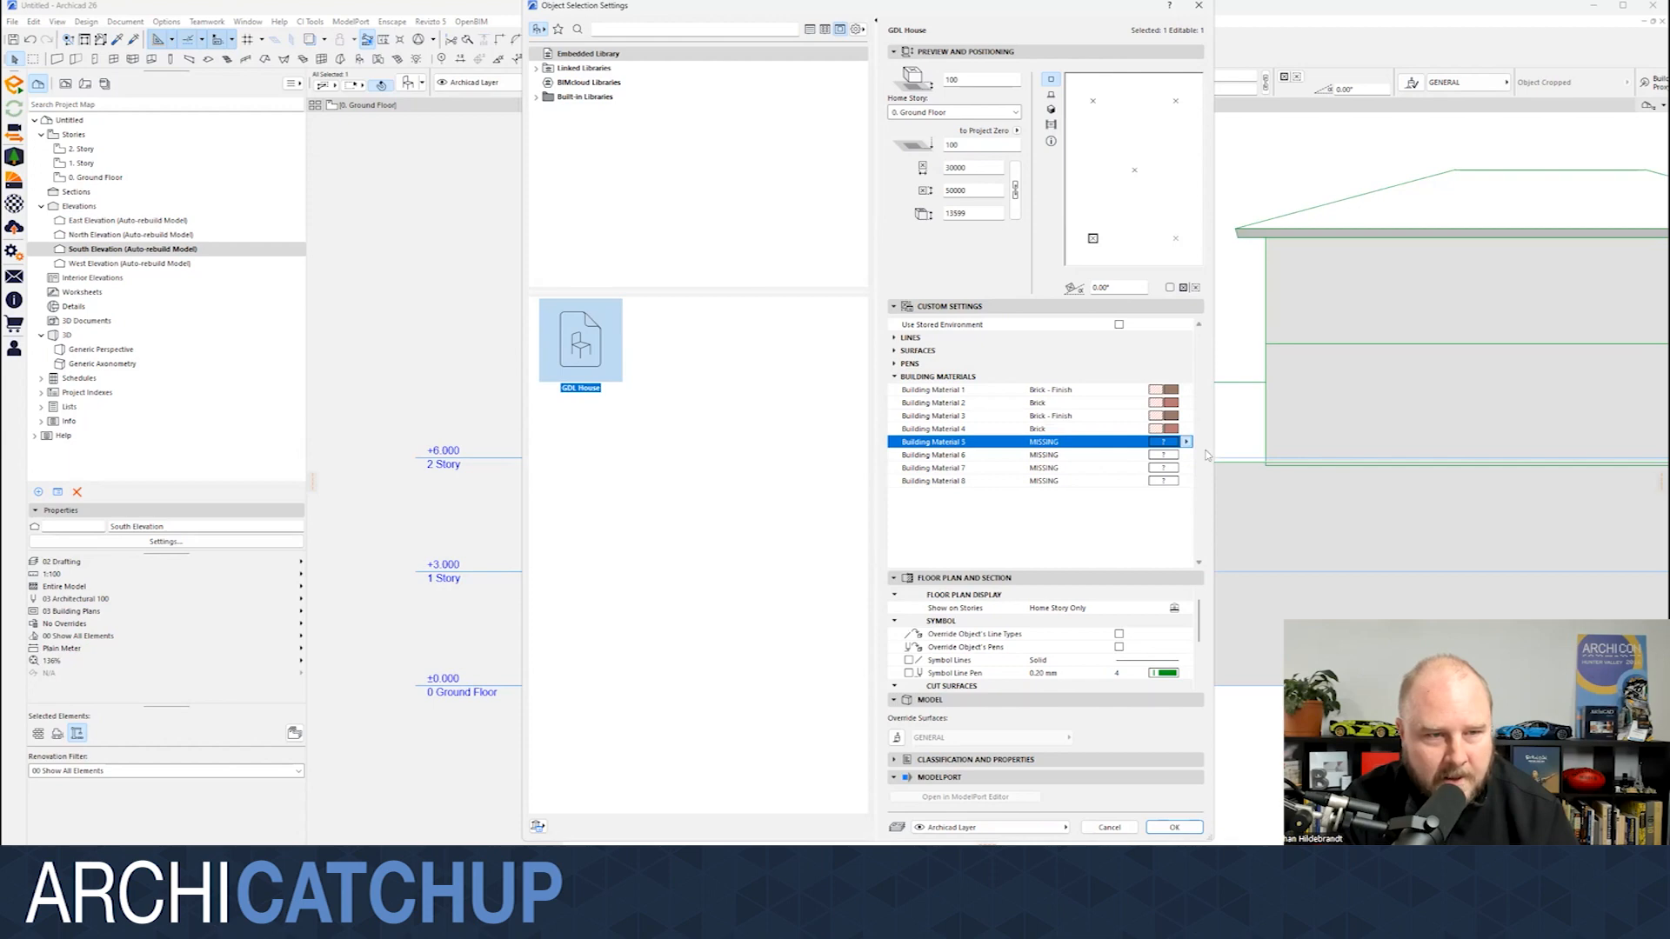
{"action": "left_click", "coordinate": [1187, 454]}
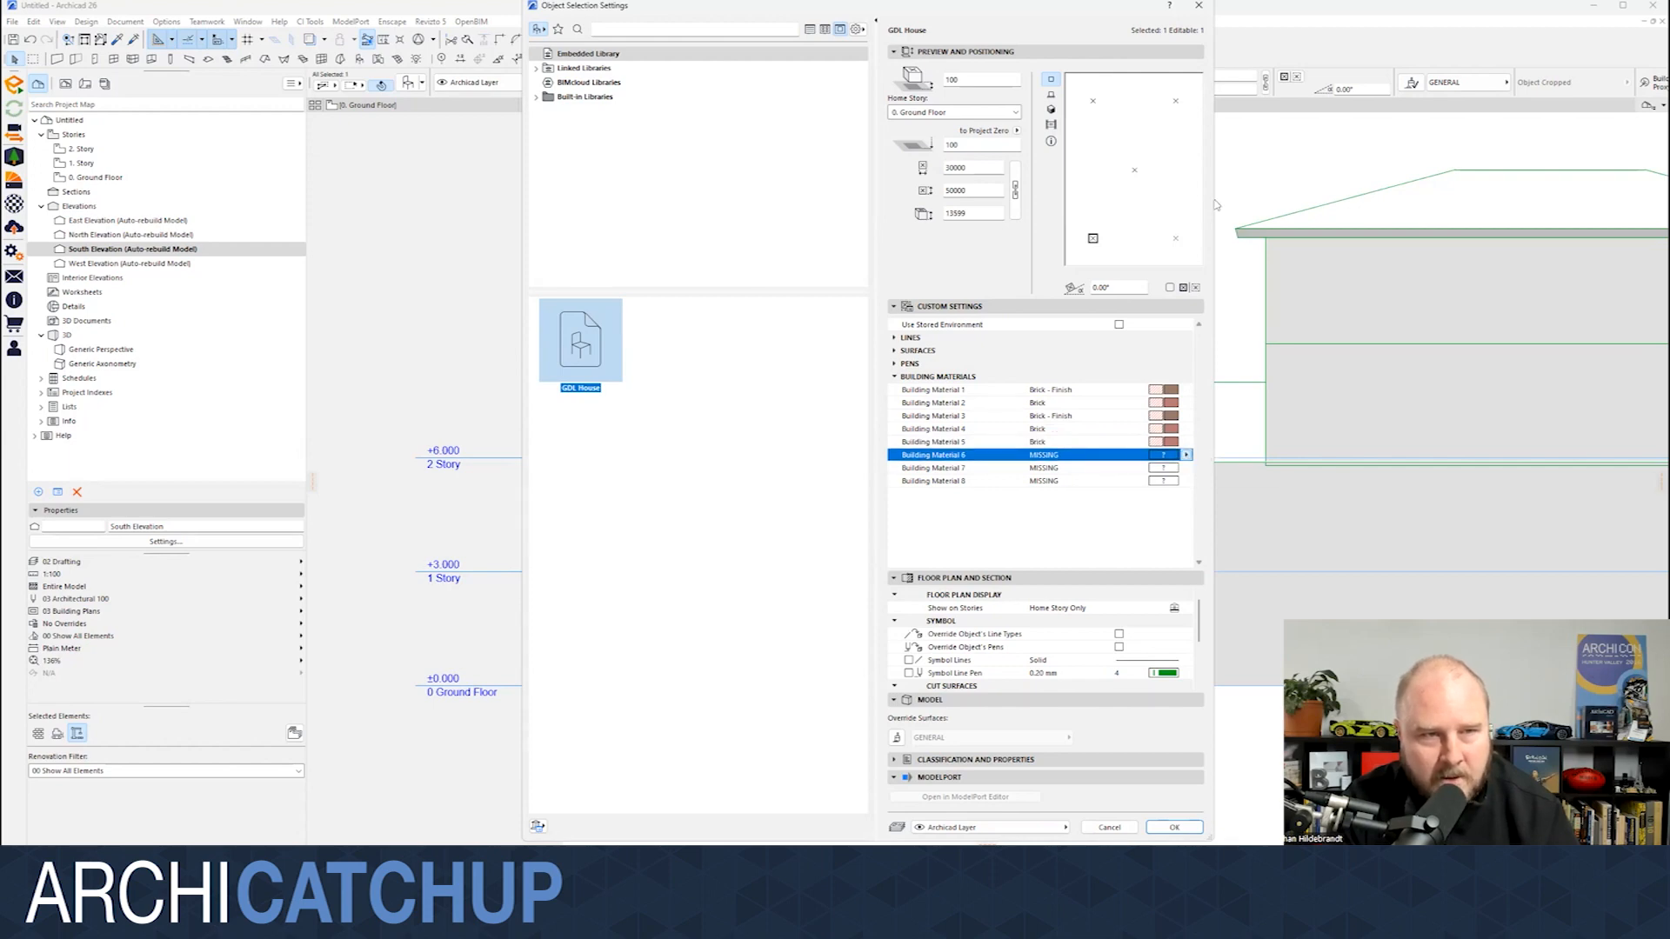
{"action": "left_click", "coordinate": [1186, 469]}
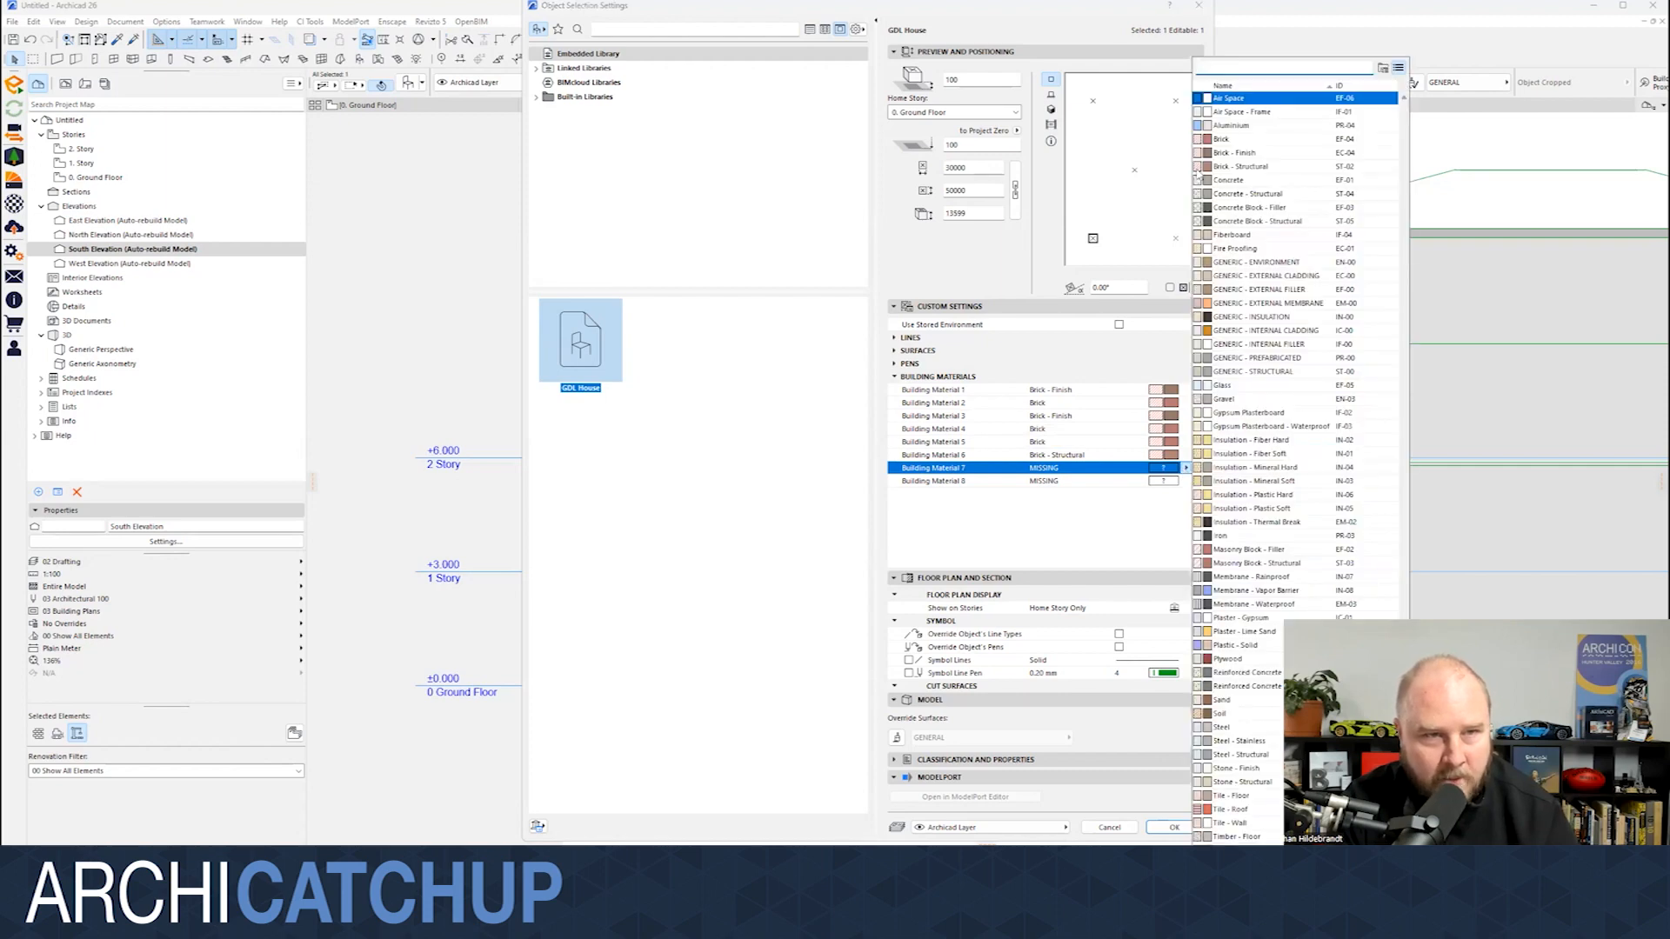
{"action": "left_click", "coordinate": [1190, 485]}
{"action": "left_click", "coordinate": [1189, 482]}
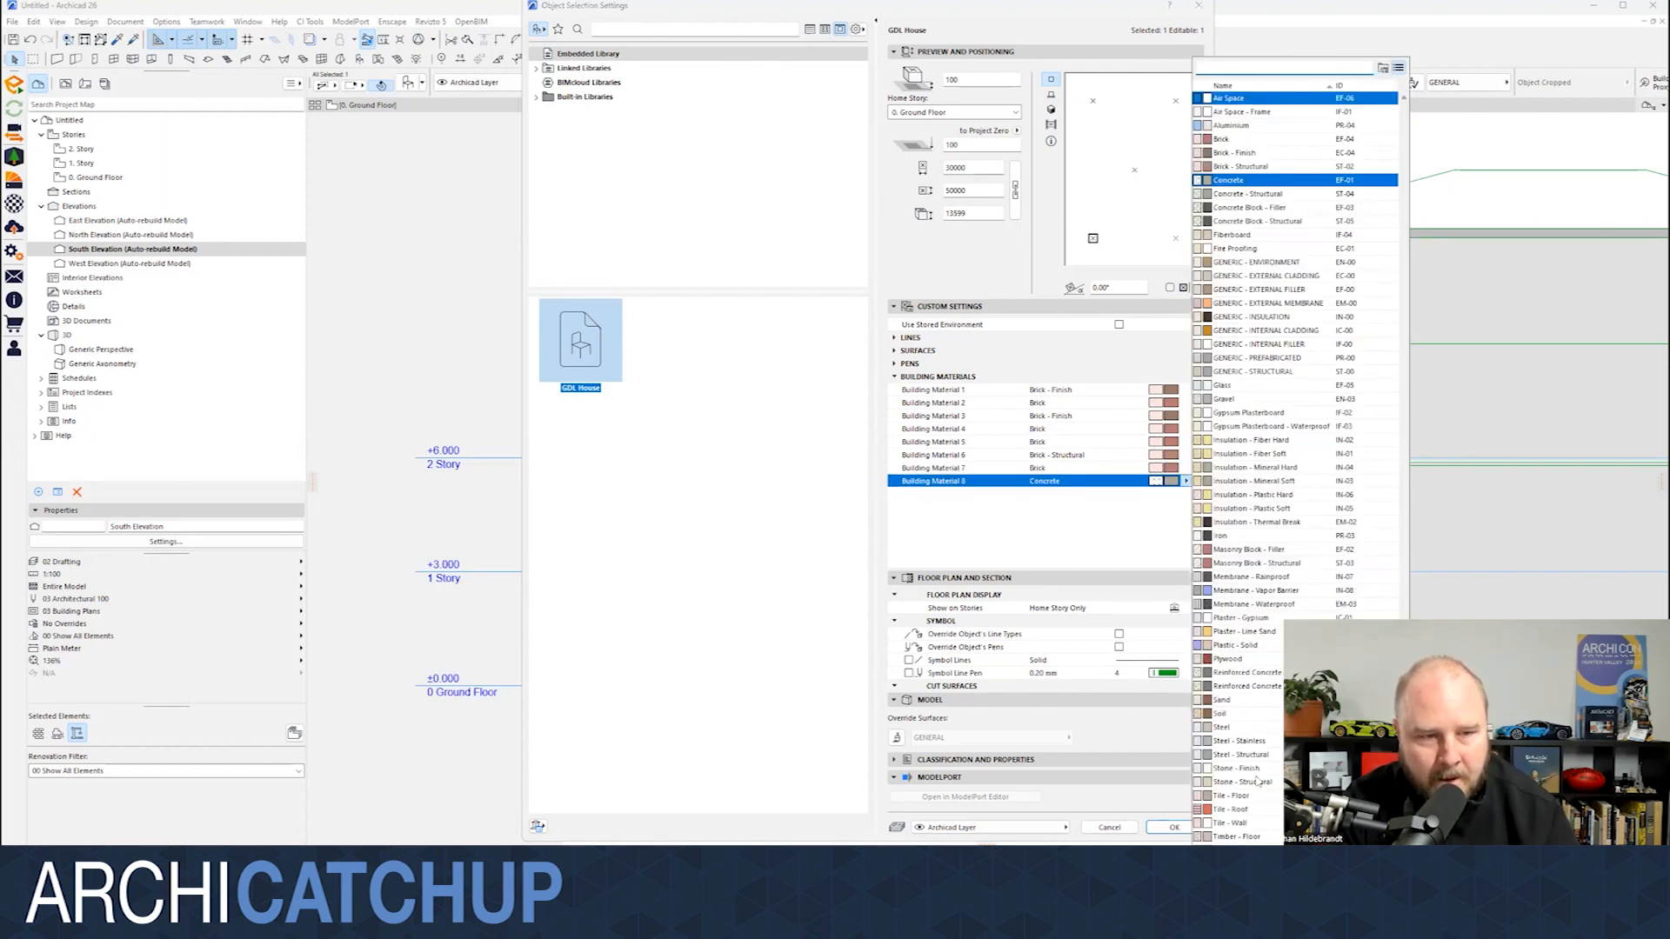
{"action": "left_click", "coordinate": [1174, 827]}
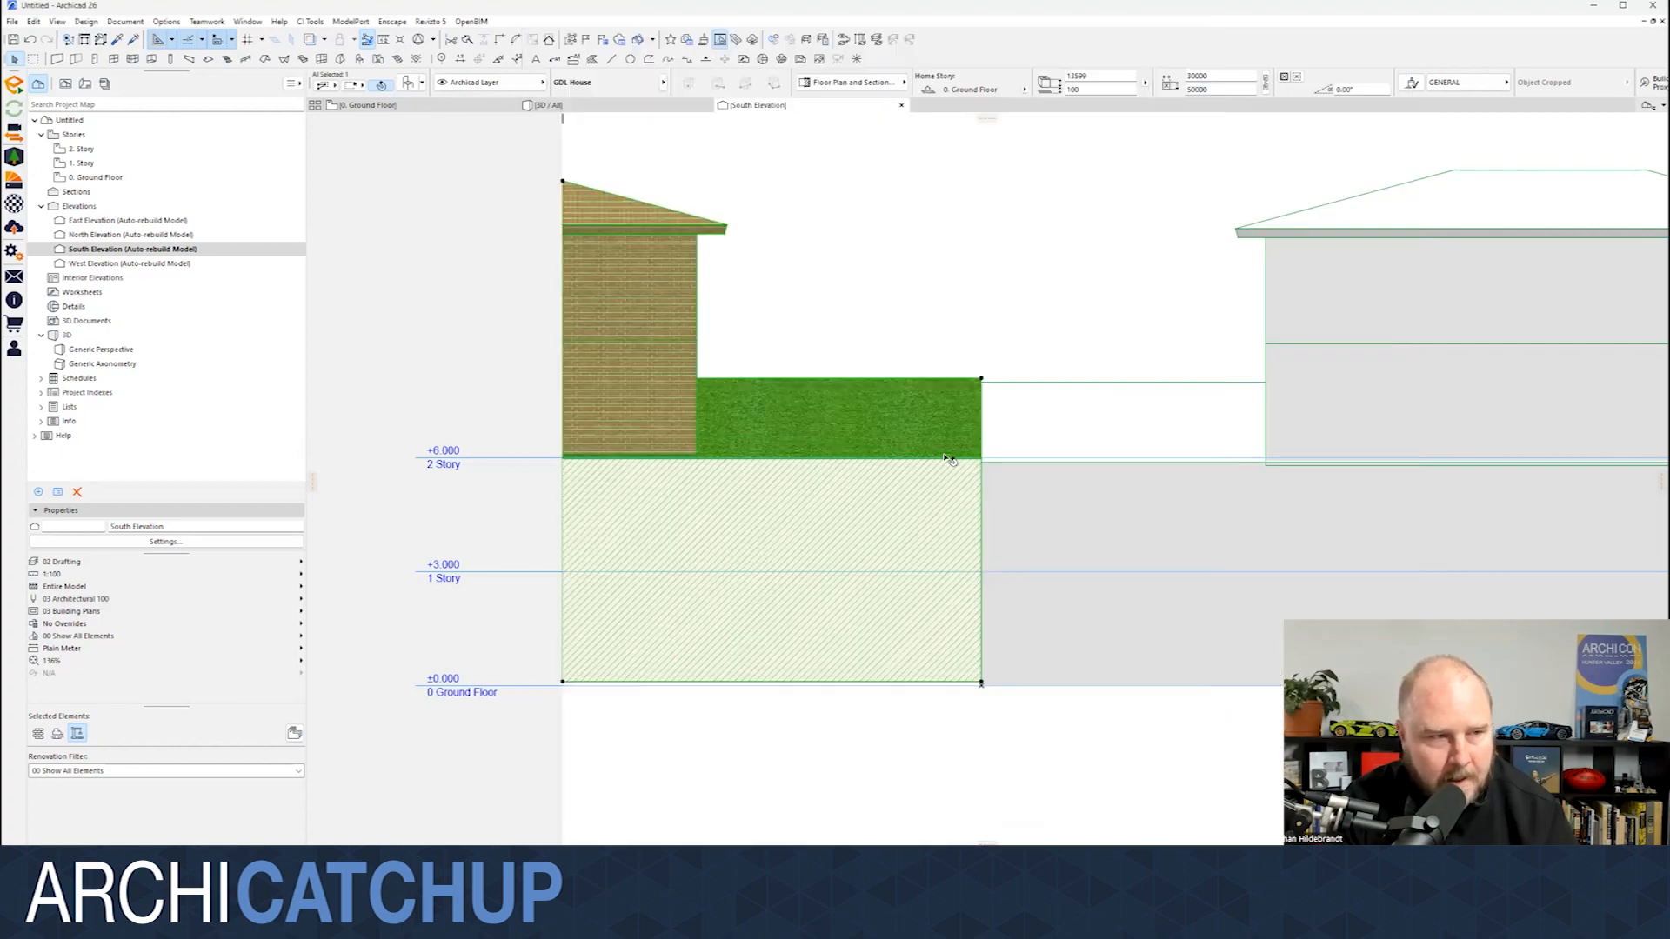
- Inspect the GDL House's textures in the South Elevation and compare it with the SketchUp object in the 3D view
{"action": "scroll", "coordinate": [627, 285], "scroll_direction": "up", "scroll_amount": 6}
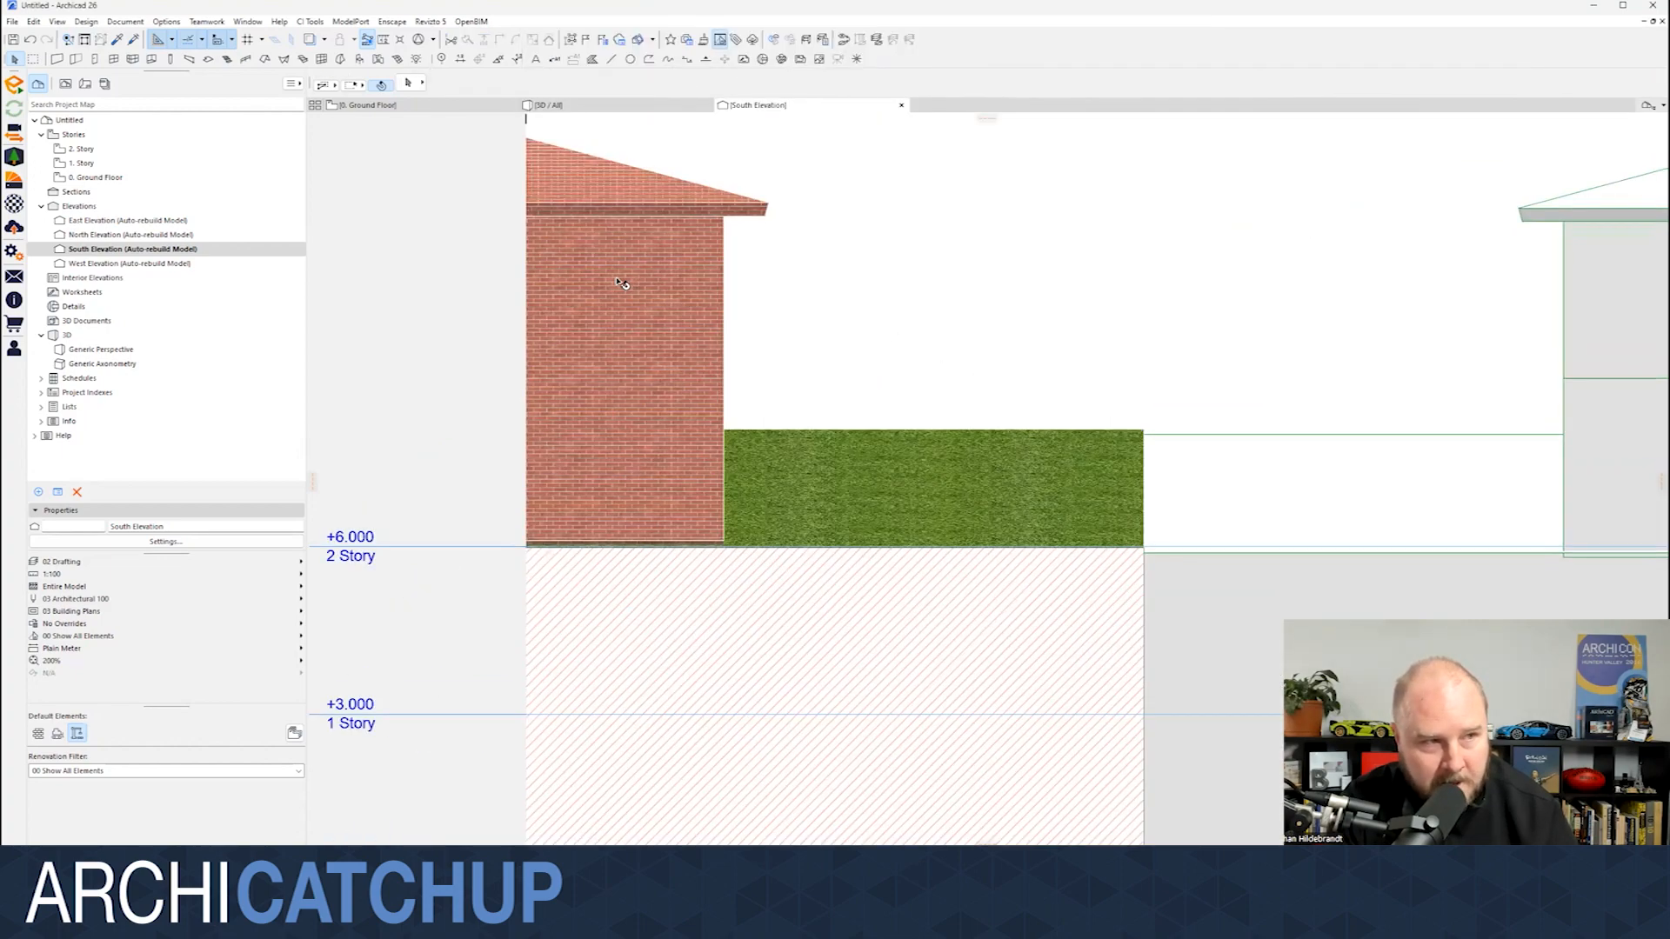
{"action": "scroll", "coordinate": [626, 287], "scroll_direction": "down", "scroll_amount": 4}
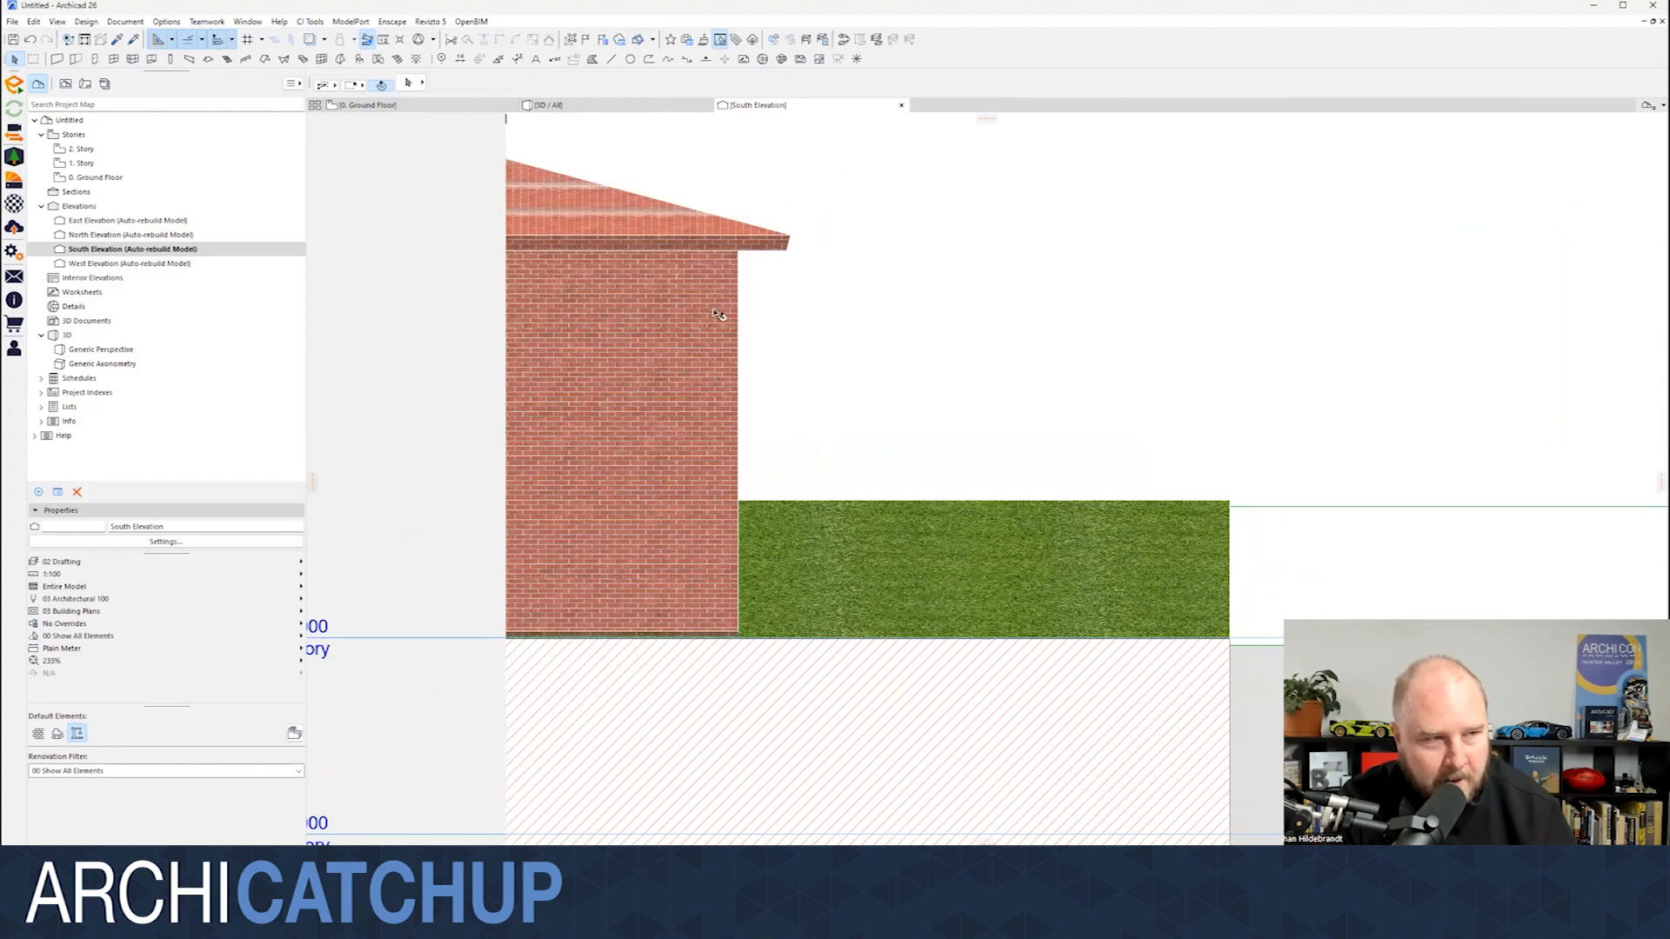
{"action": "scroll", "coordinate": [731, 347], "scroll_direction": "down", "scroll_amount": 1}
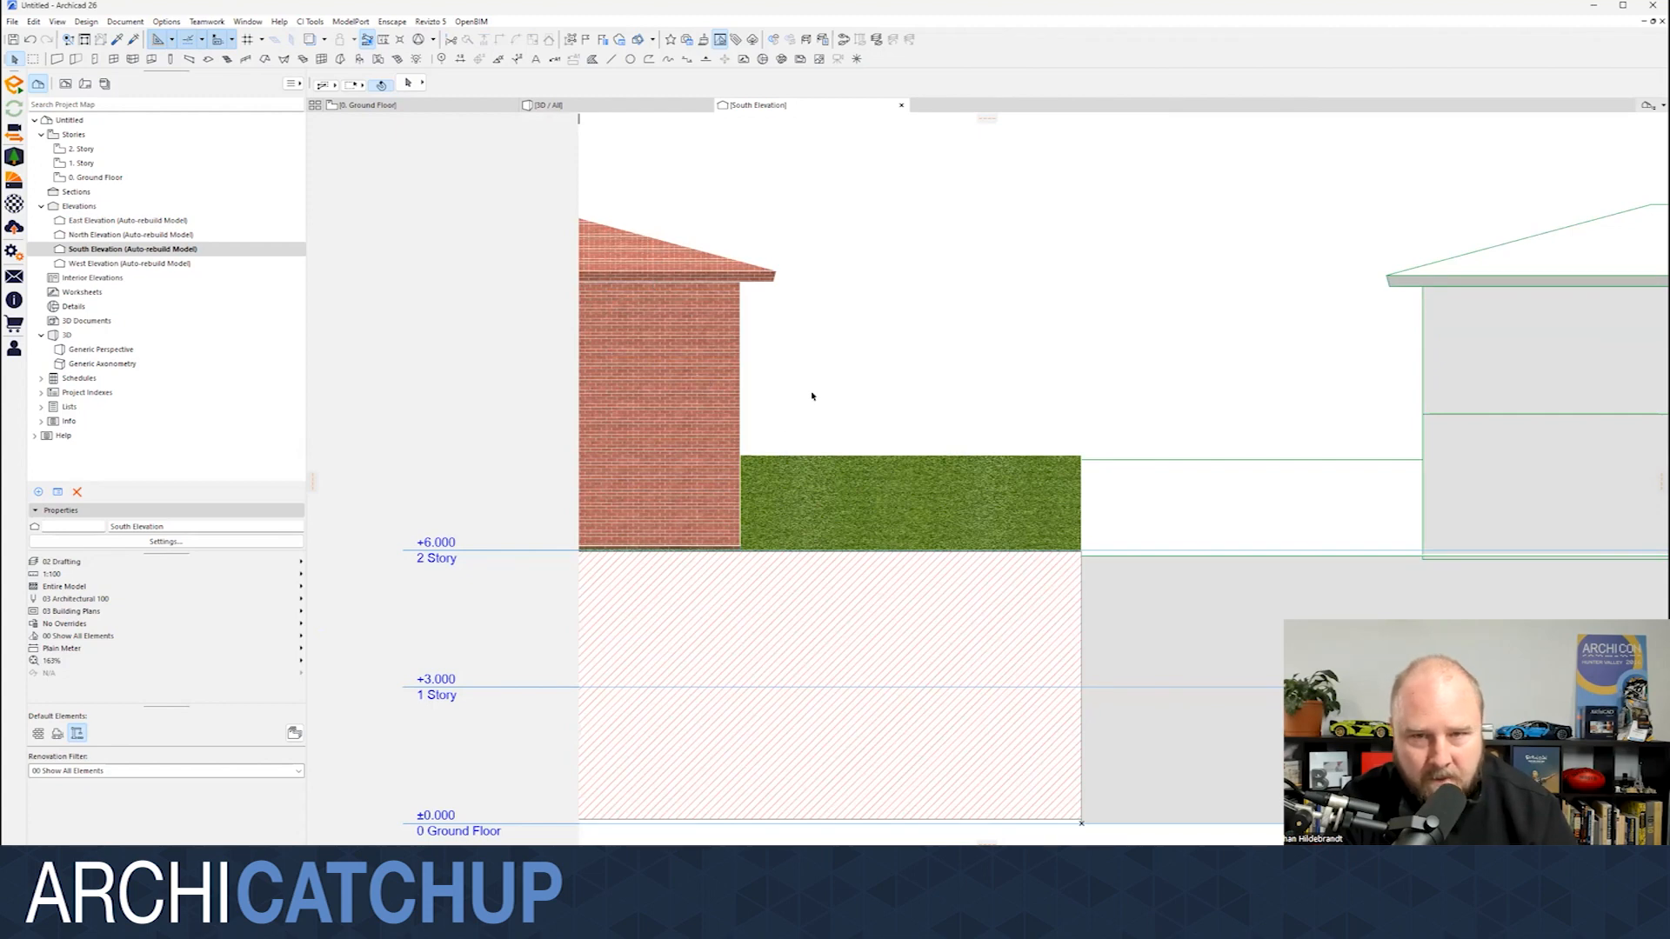
{"action": "scroll", "coordinate": [774, 400], "scroll_direction": "down", "scroll_amount": 1}
{"action": "scroll", "coordinate": [861, 496], "scroll_direction": "down", "scroll_amount": 1}
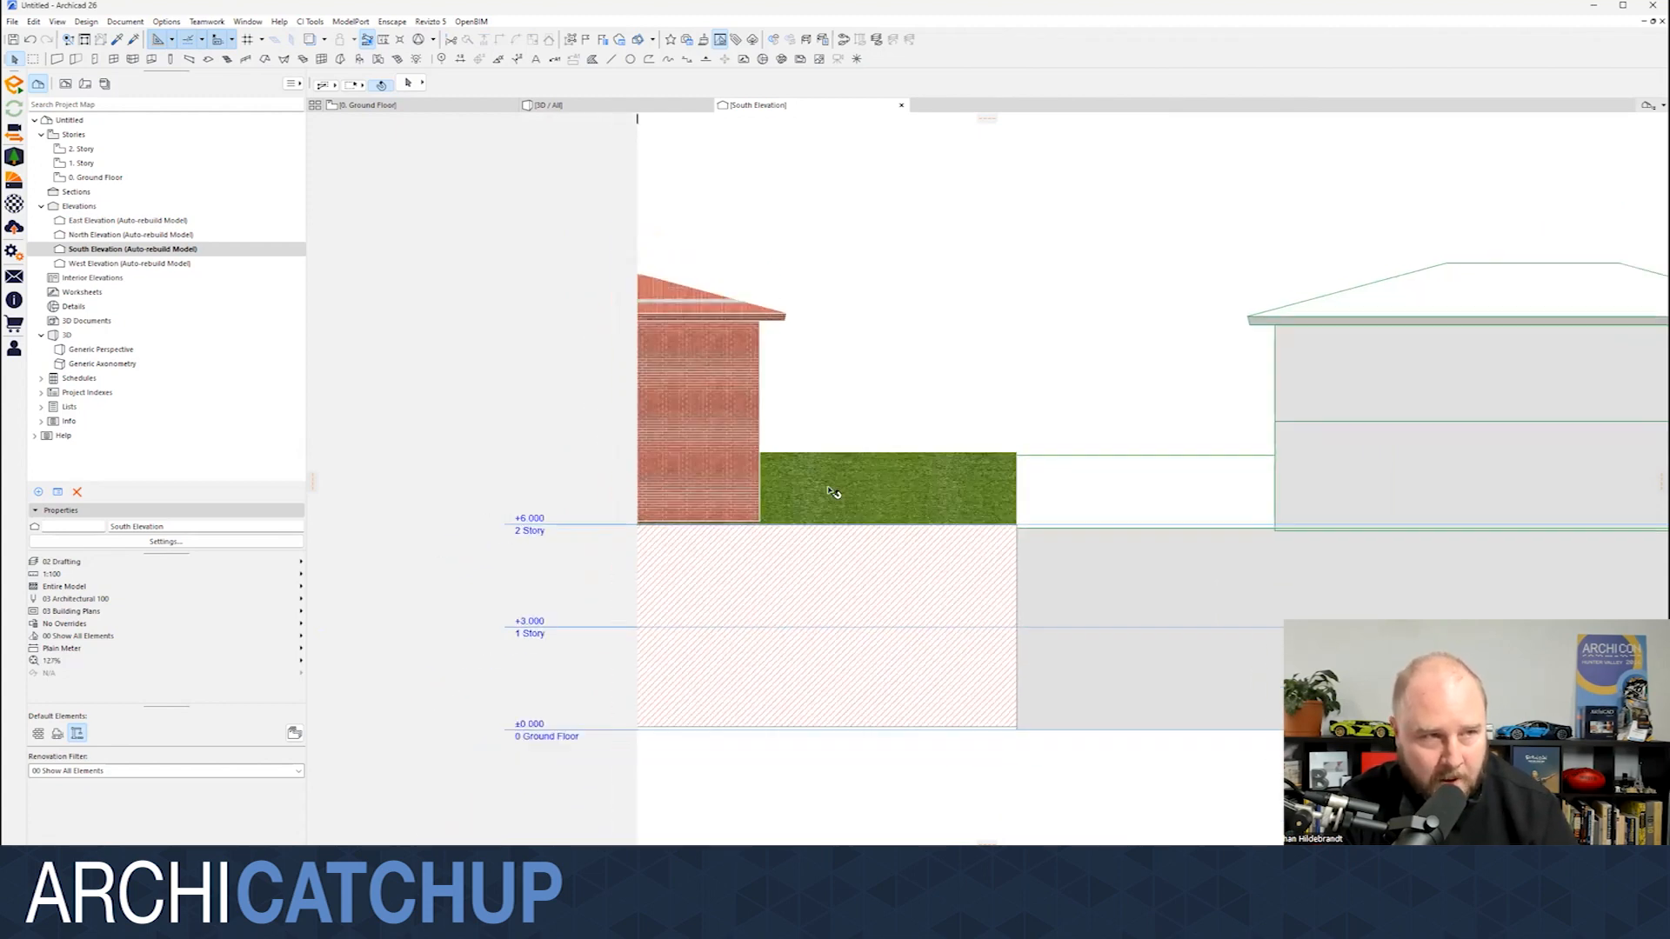
{"action": "scroll", "coordinate": [954, 444], "scroll_direction": "down", "scroll_amount": 2}
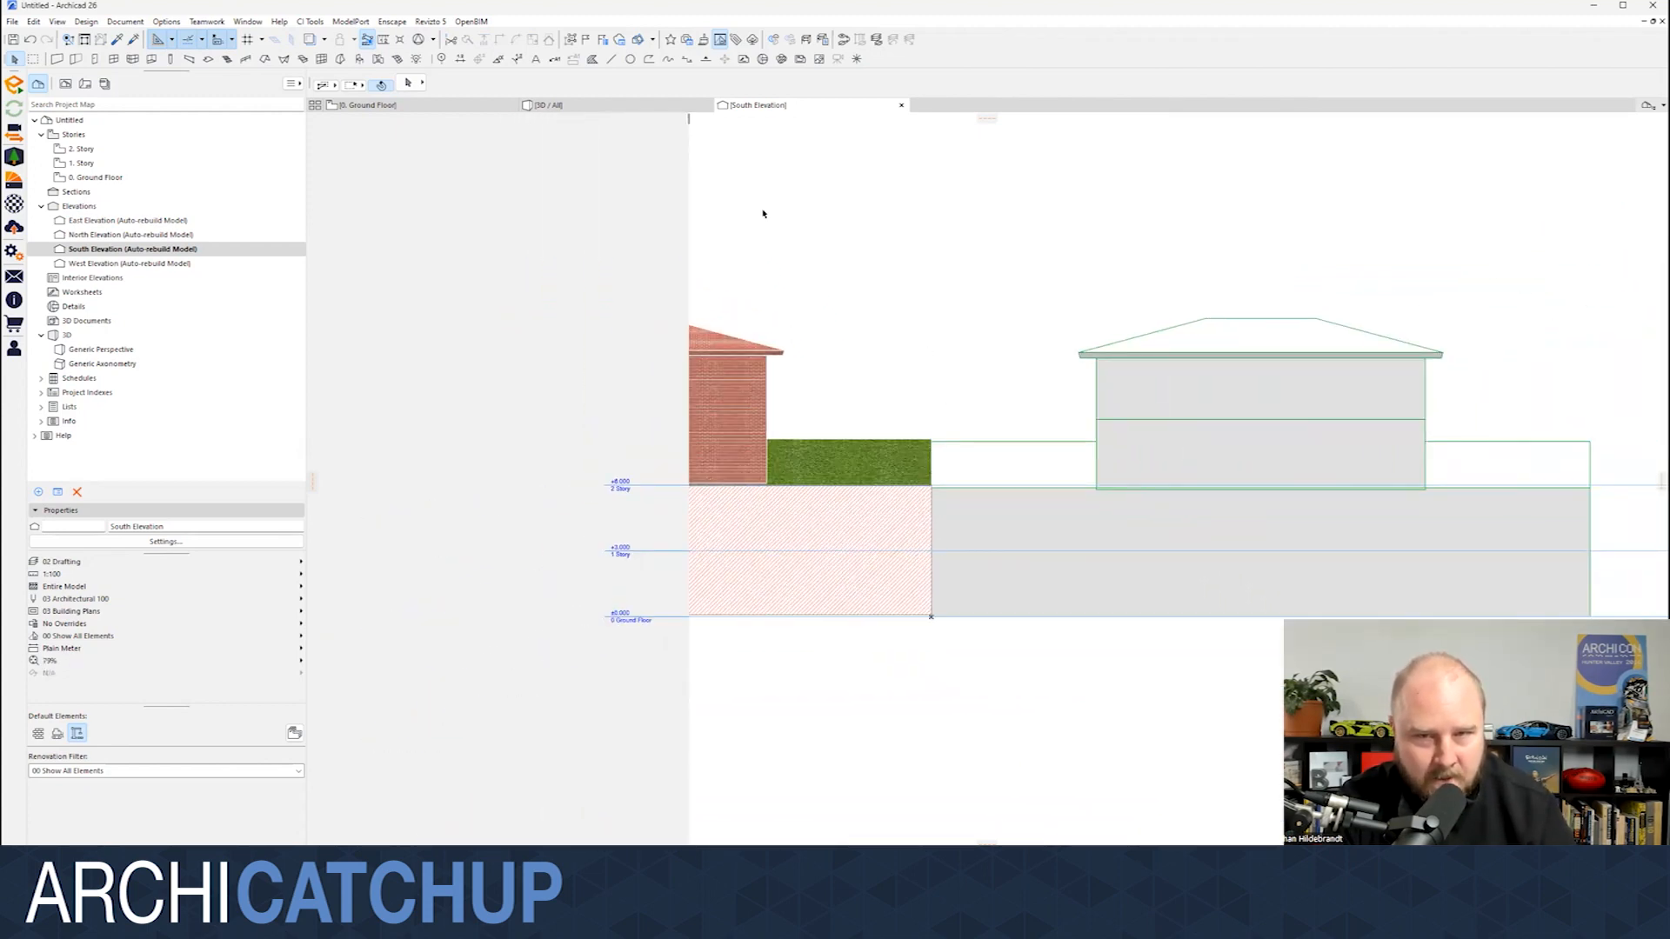
{"action": "left_click", "coordinate": [574, 105]}
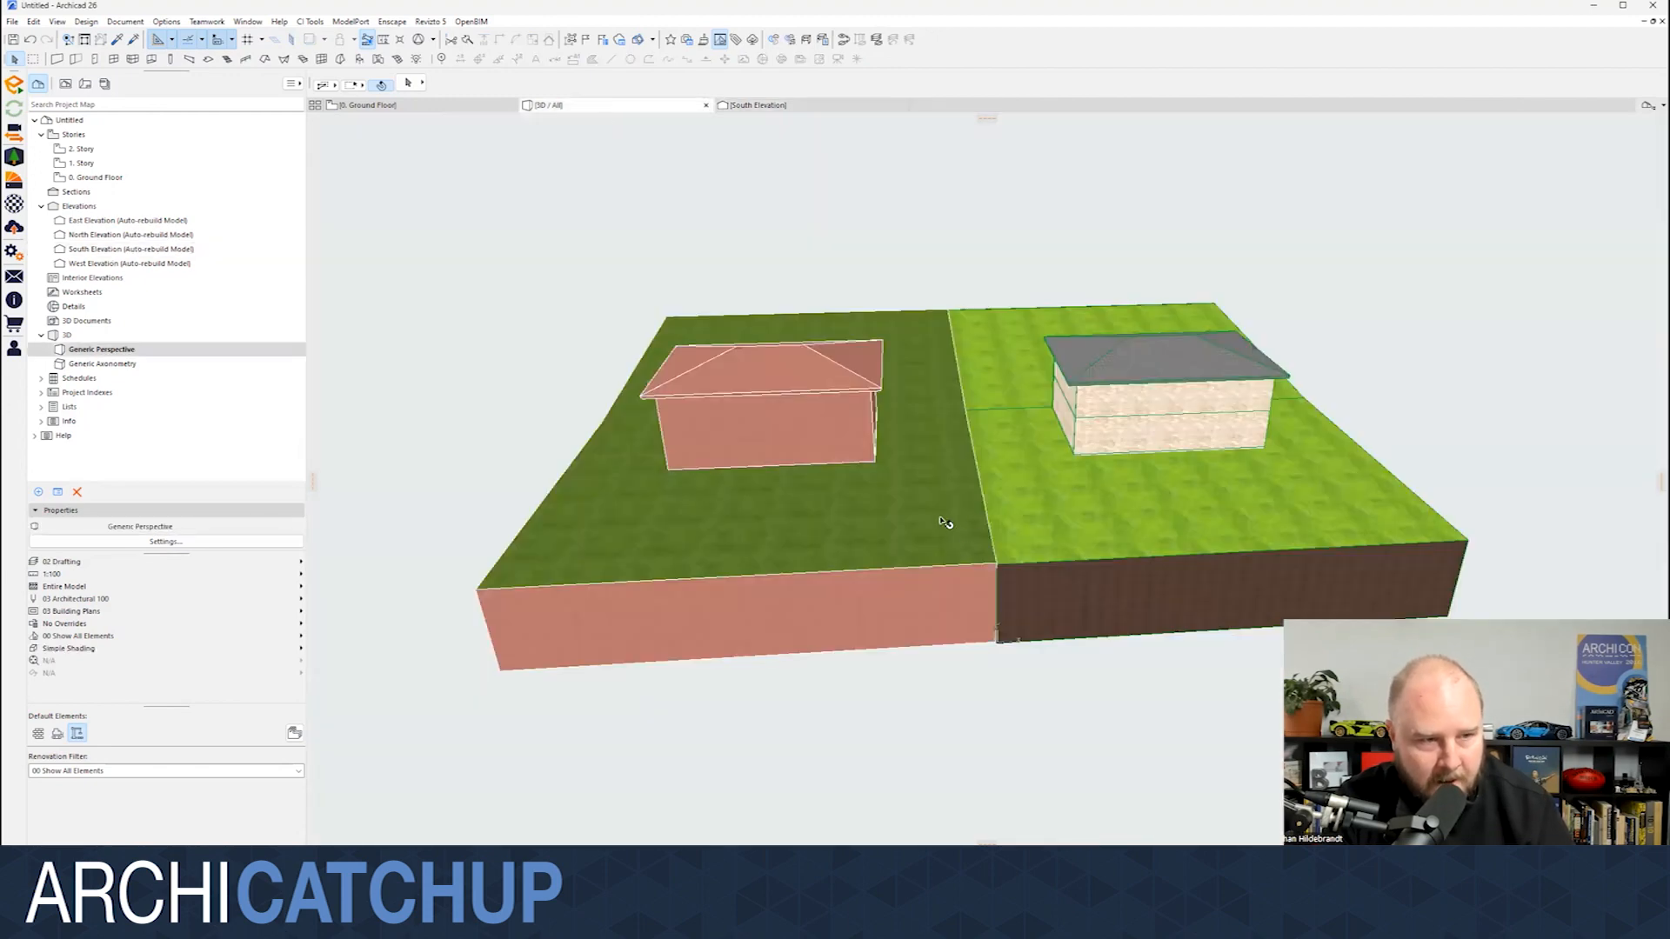
{"action": "left_click", "coordinate": [1081, 519]}
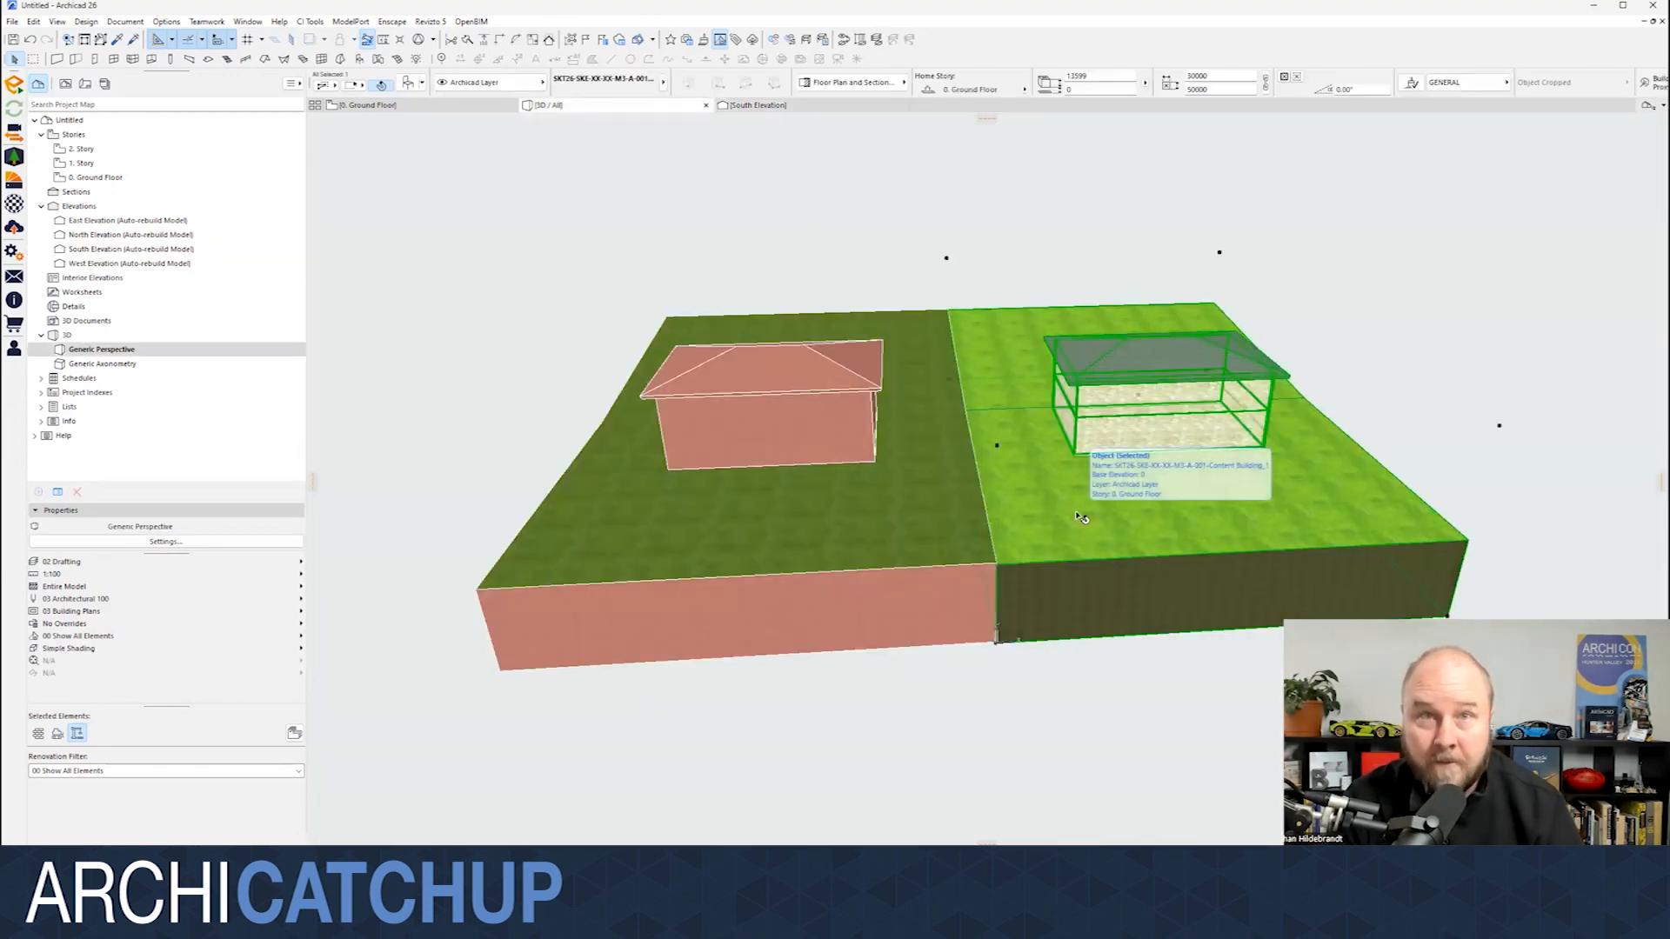
{"action": "left_click", "coordinate": [809, 545]}
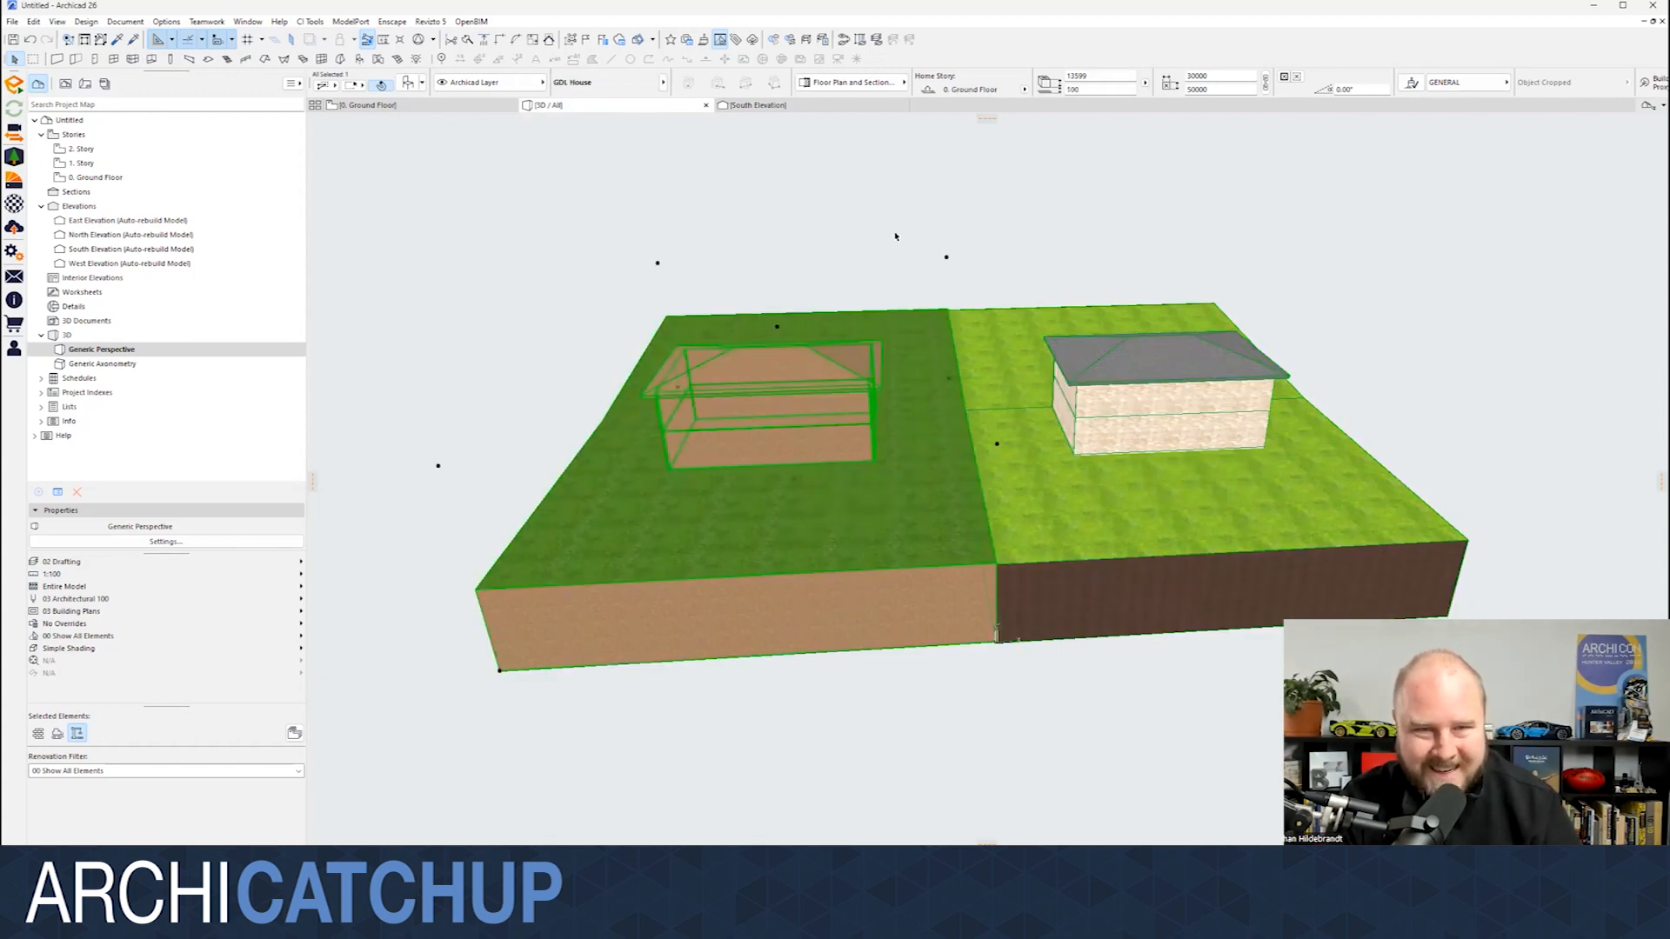
{"action": "left_click", "coordinate": [902, 261]}
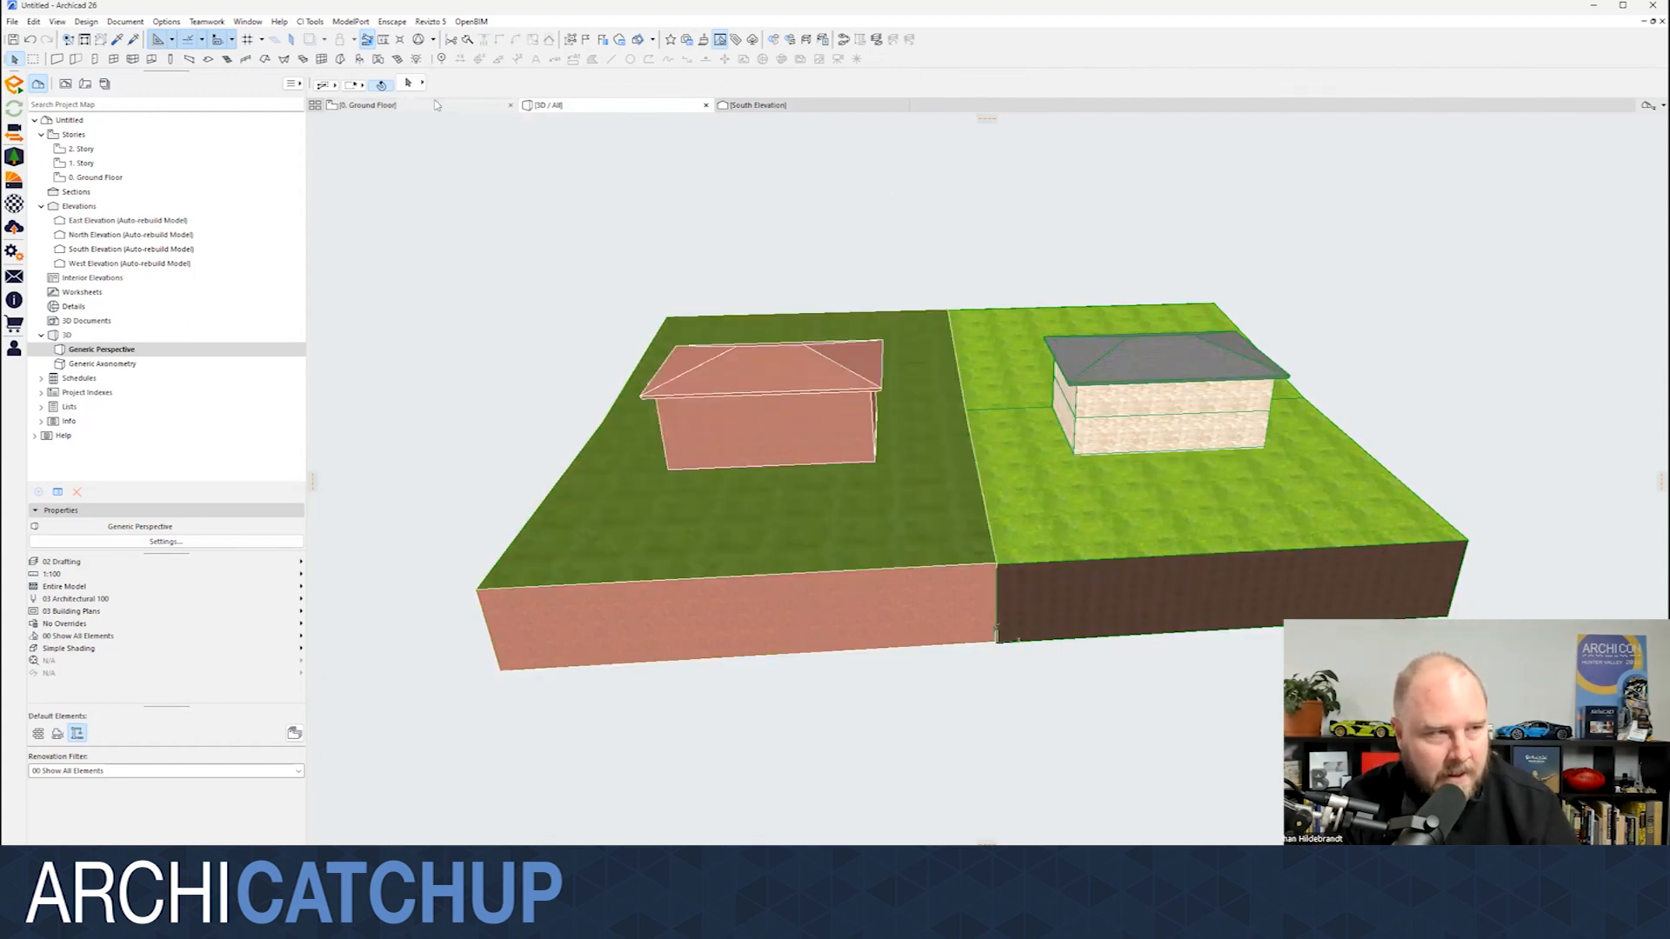
- Show the Ground Floor plan, clear the elevation marker selection, and examine how the house objects appear in plan
{"action": "mouse_move", "coordinate": [440, 111]}
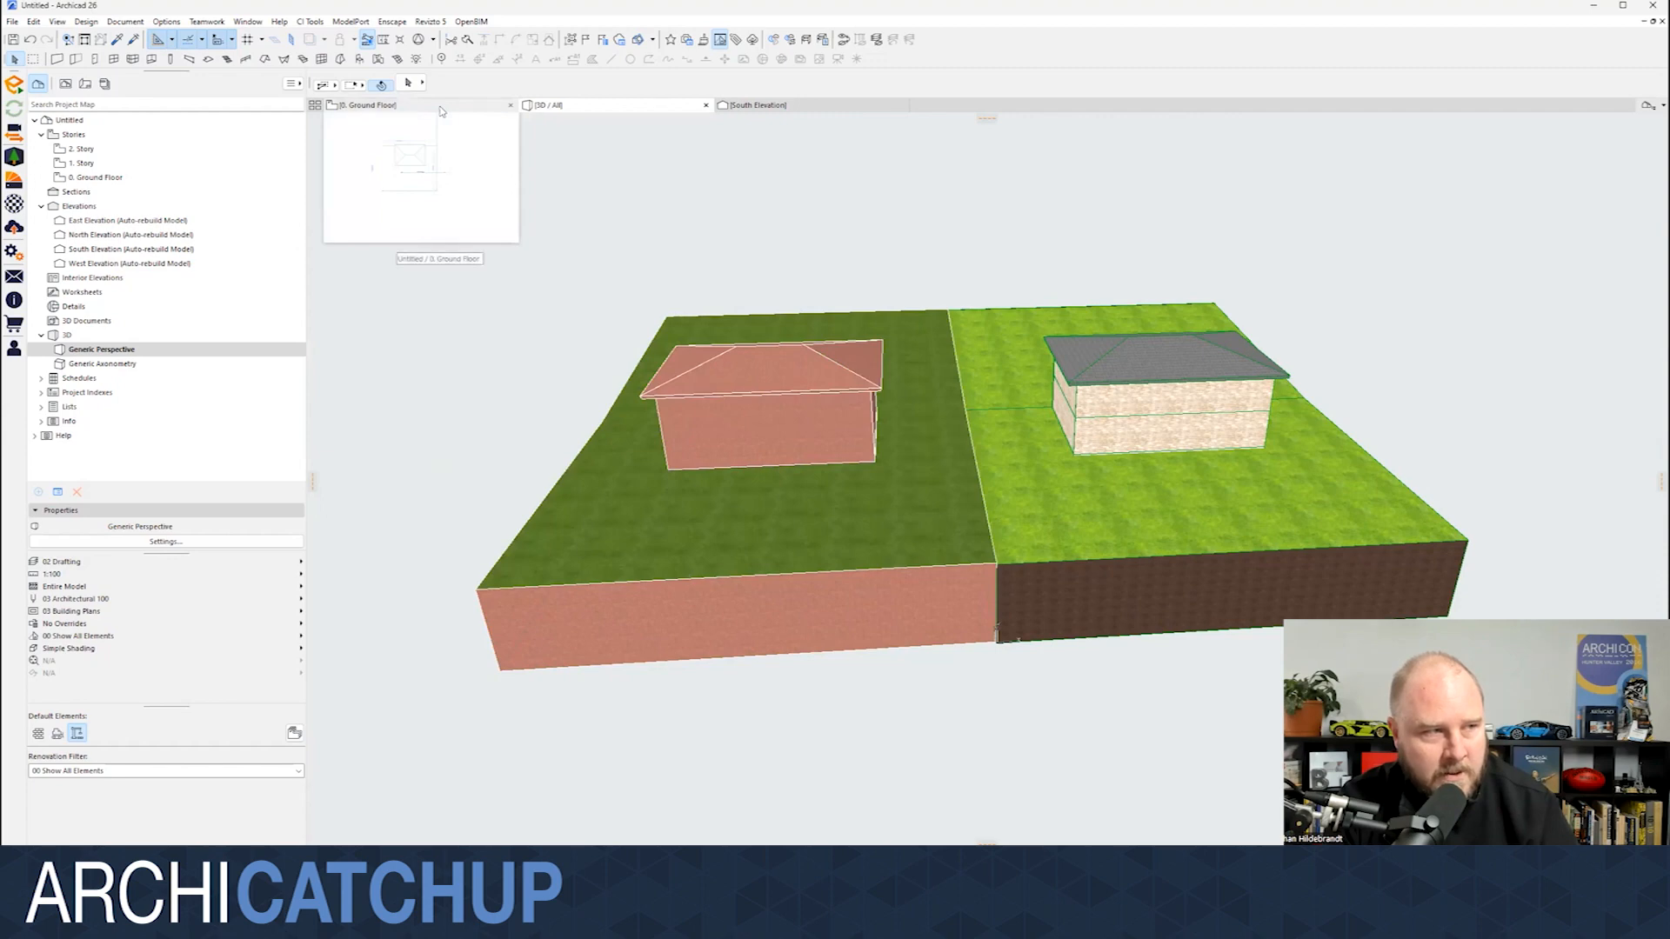
{"action": "left_click", "coordinate": [442, 111]}
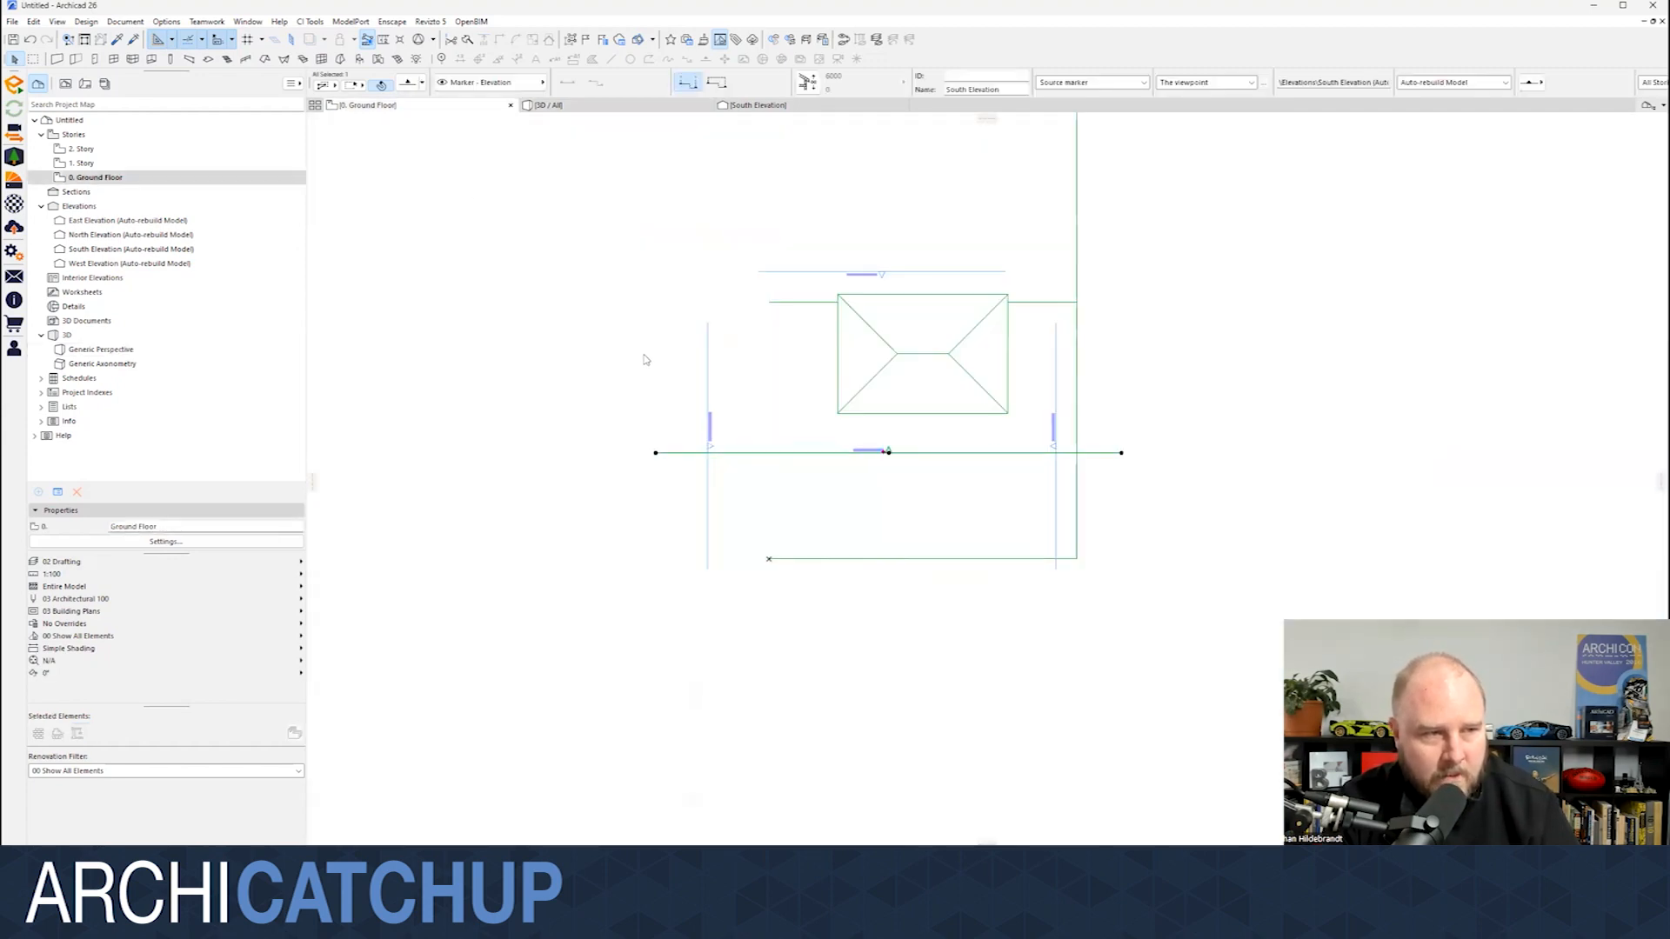
{"action": "scroll", "coordinate": [749, 385], "scroll_direction": "down", "scroll_amount": 3}
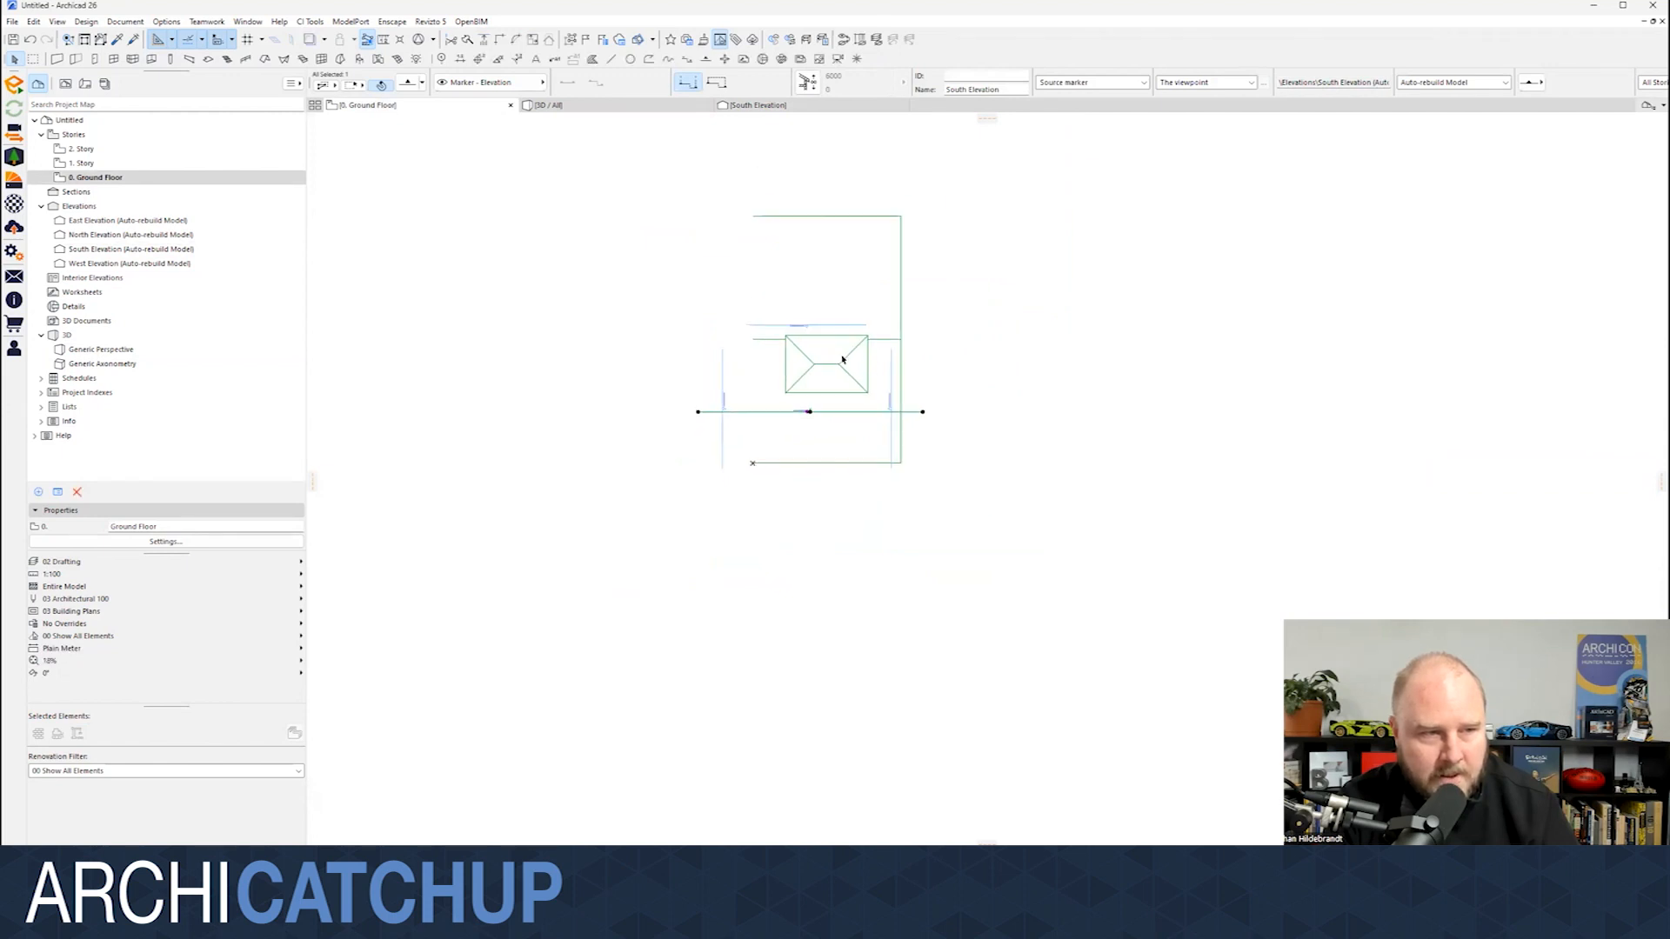
{"action": "left_click", "coordinate": [936, 357]}
{"action": "scroll", "coordinate": [813, 355], "scroll_direction": "up", "scroll_amount": 2}
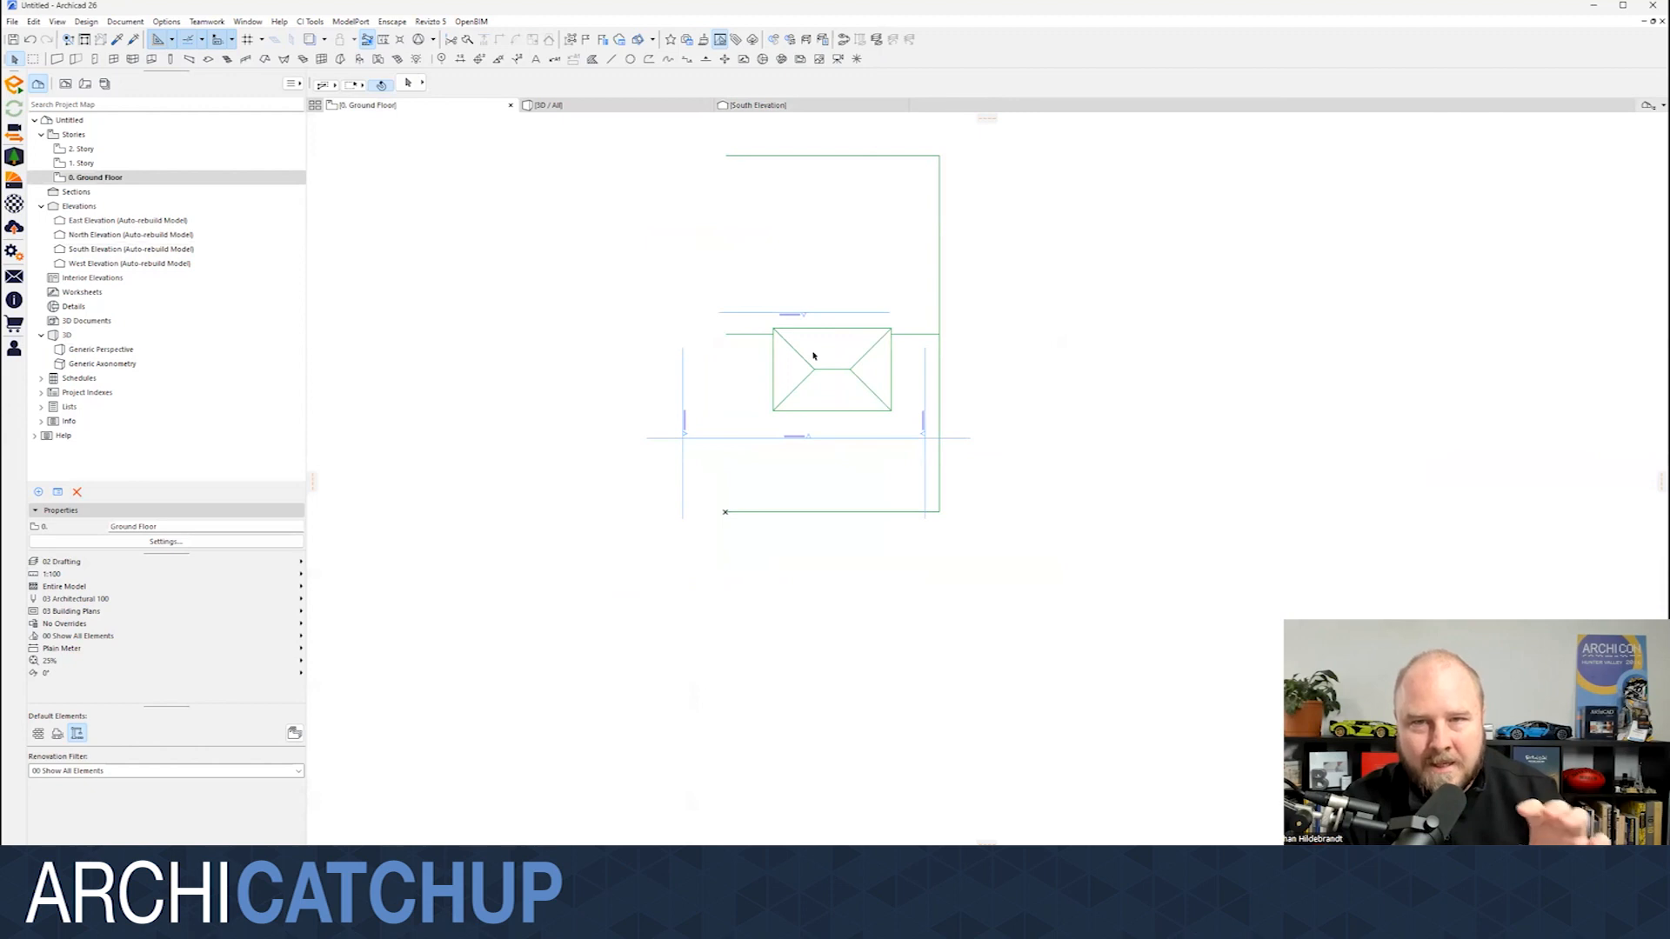
{"action": "scroll", "coordinate": [695, 354], "scroll_direction": "down", "scroll_amount": 1}
{"action": "scroll", "coordinate": [695, 354], "scroll_direction": "down", "scroll_amount": 1}
{"action": "scroll", "coordinate": [976, 300], "scroll_direction": "up", "scroll_amount": 1}
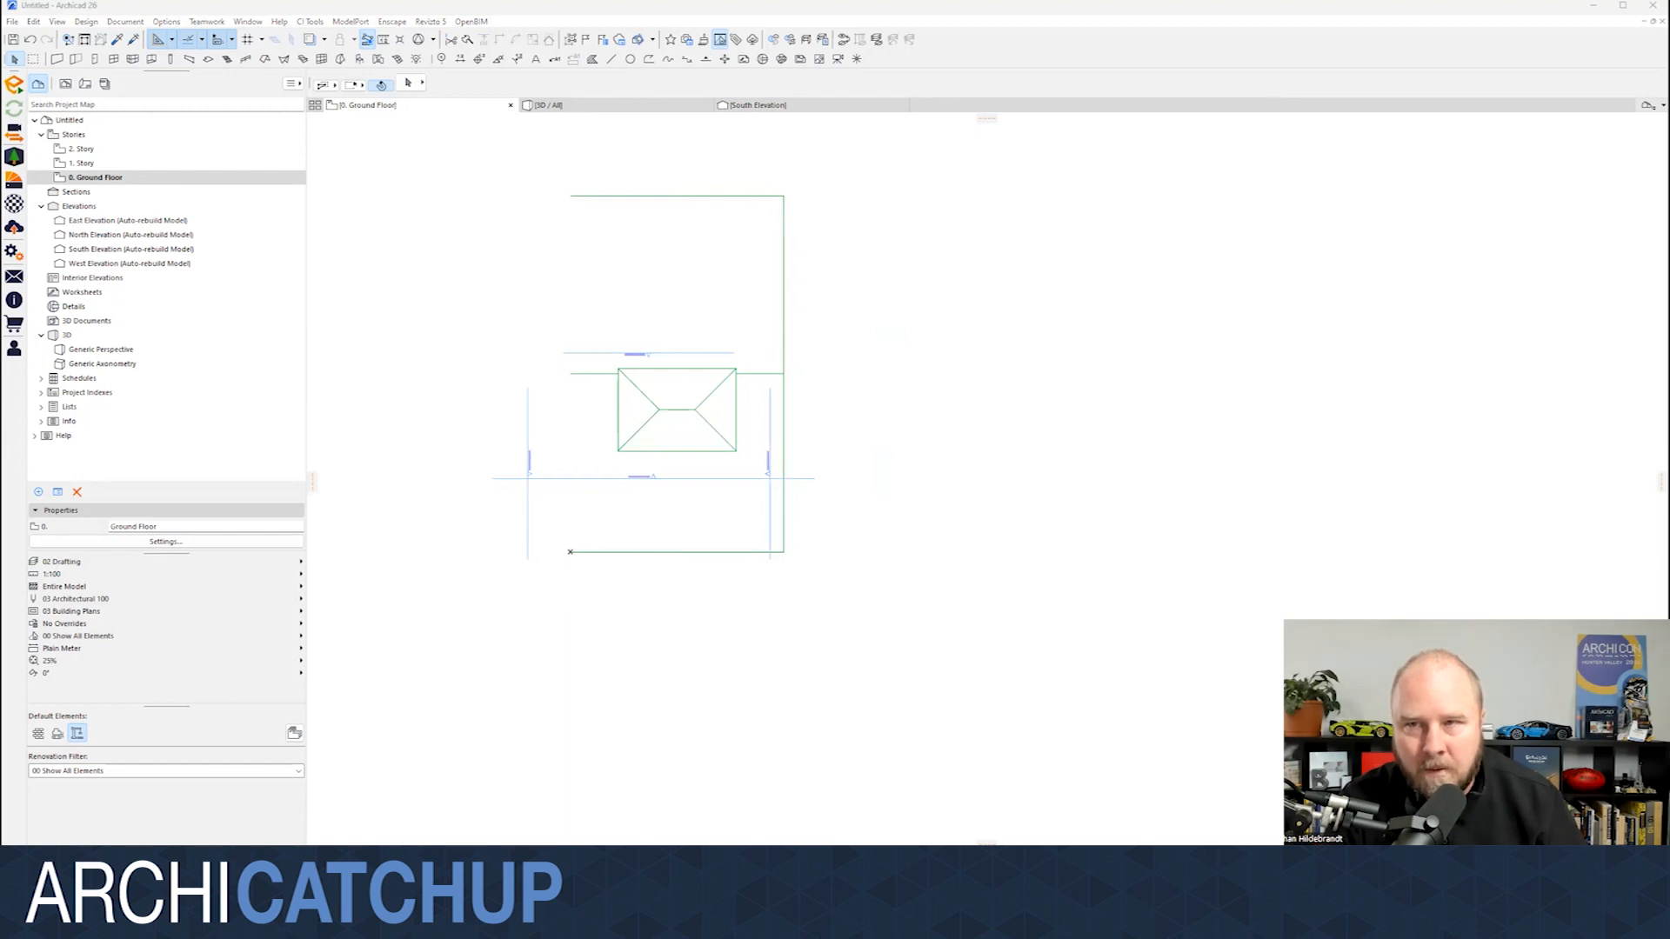
{"action": "left_click", "coordinate": [12, 21]}
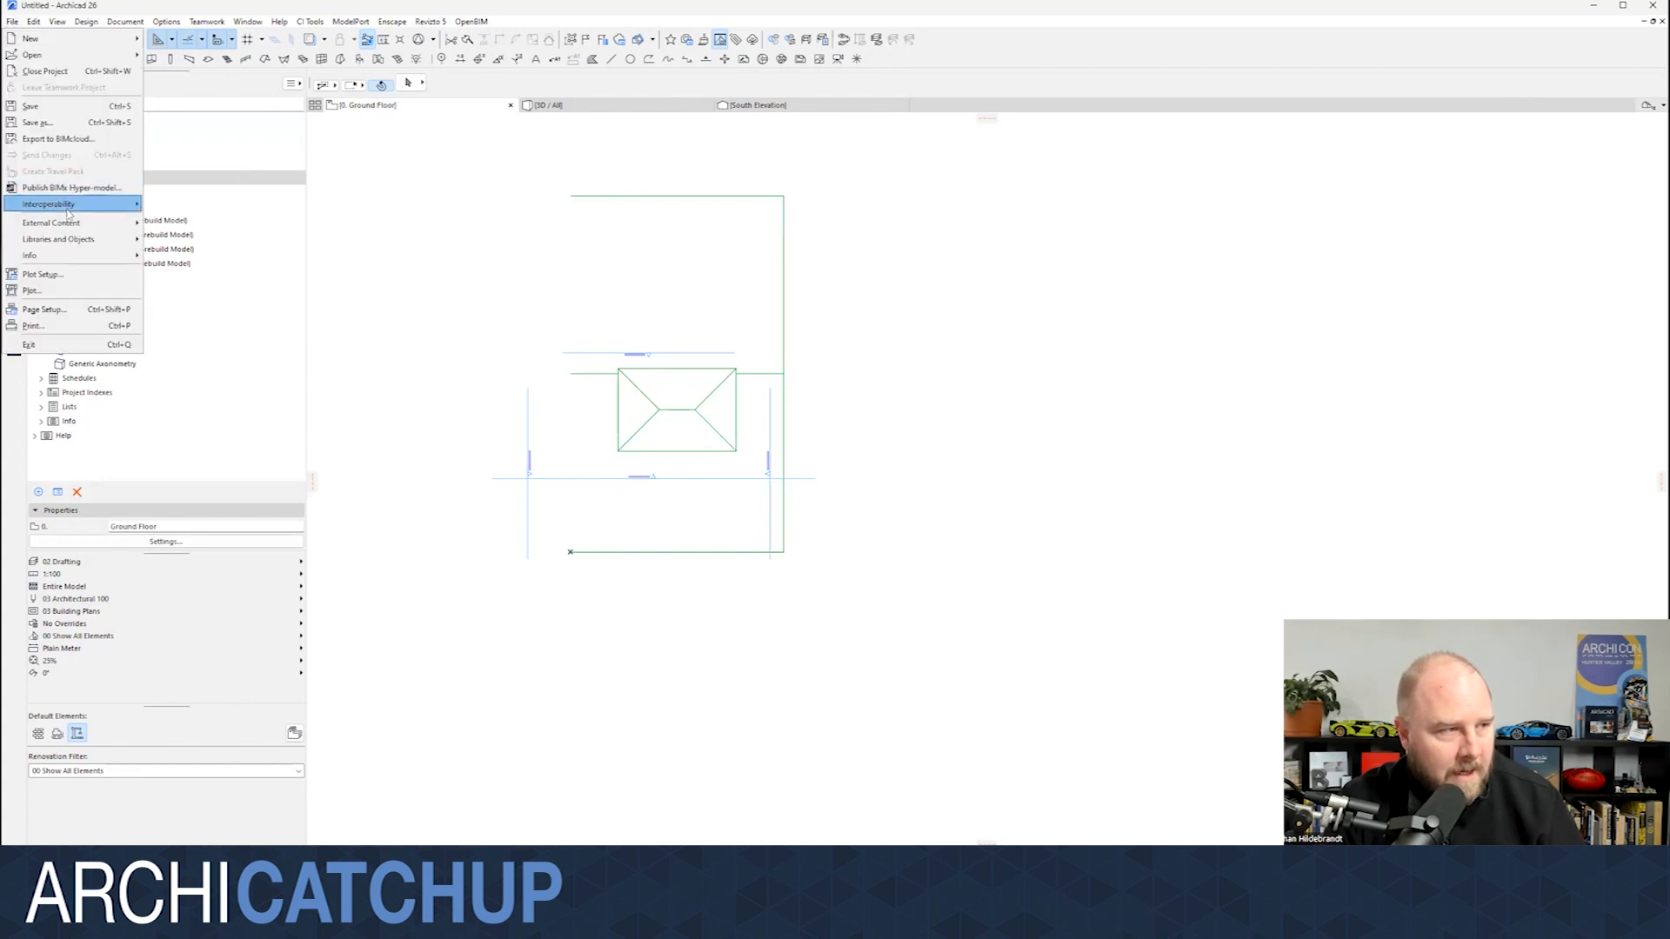
{"action": "mouse_move", "coordinate": [69, 209]}
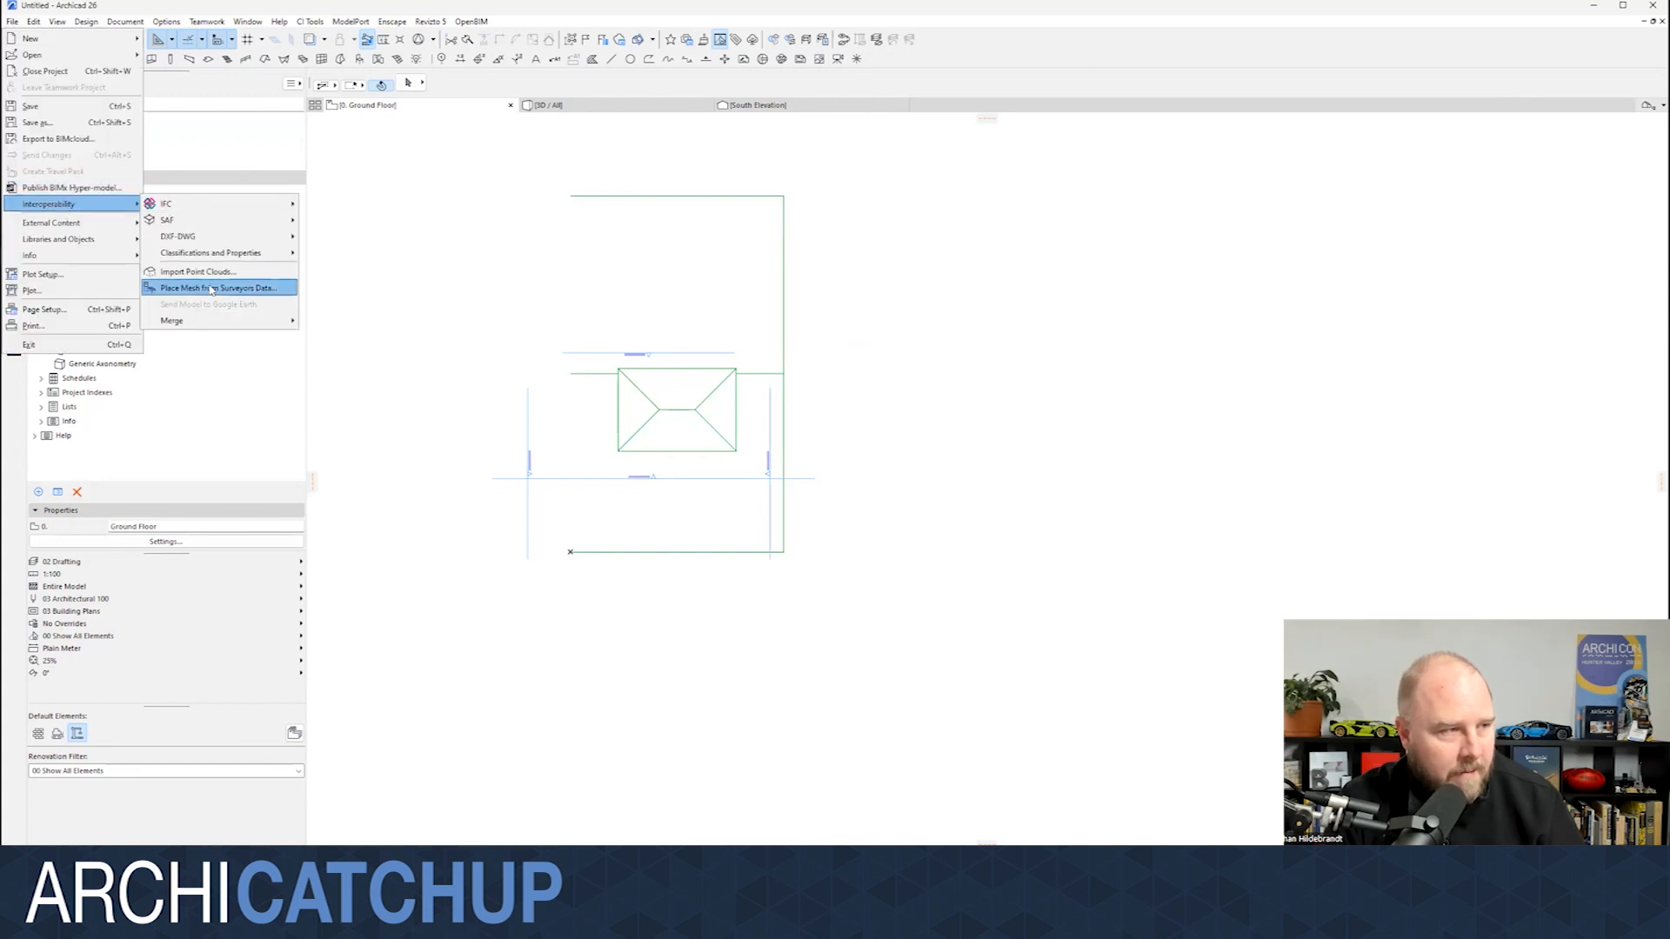
{"action": "left_click", "coordinate": [337, 319]}
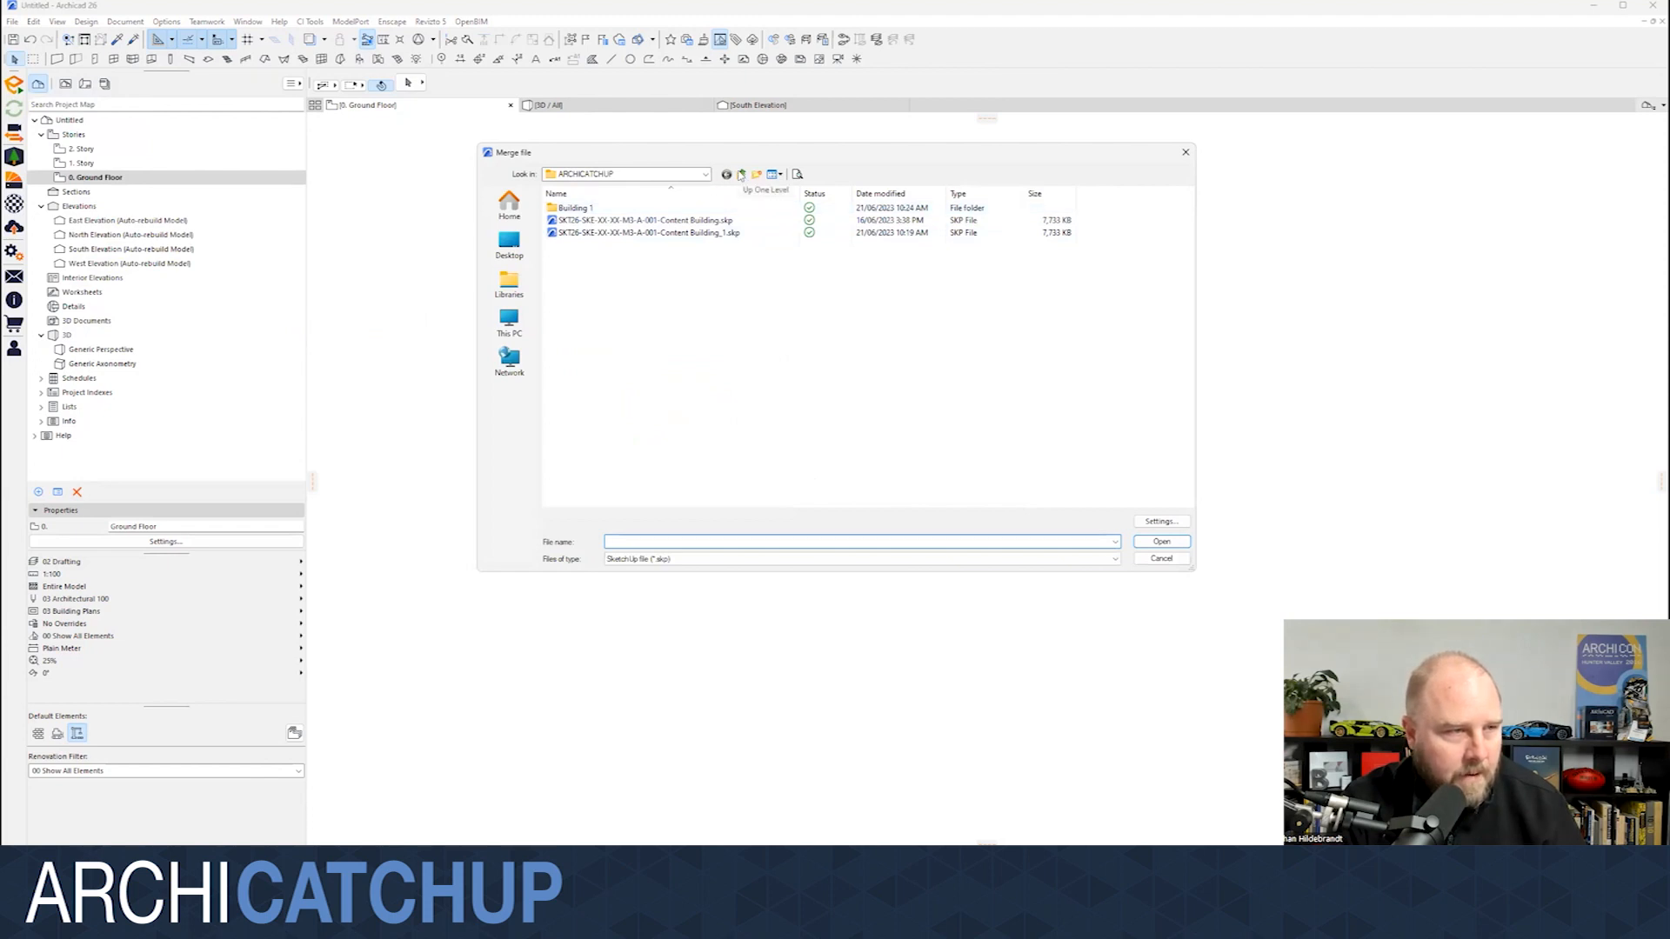
{"action": "left_click", "coordinate": [740, 175]}
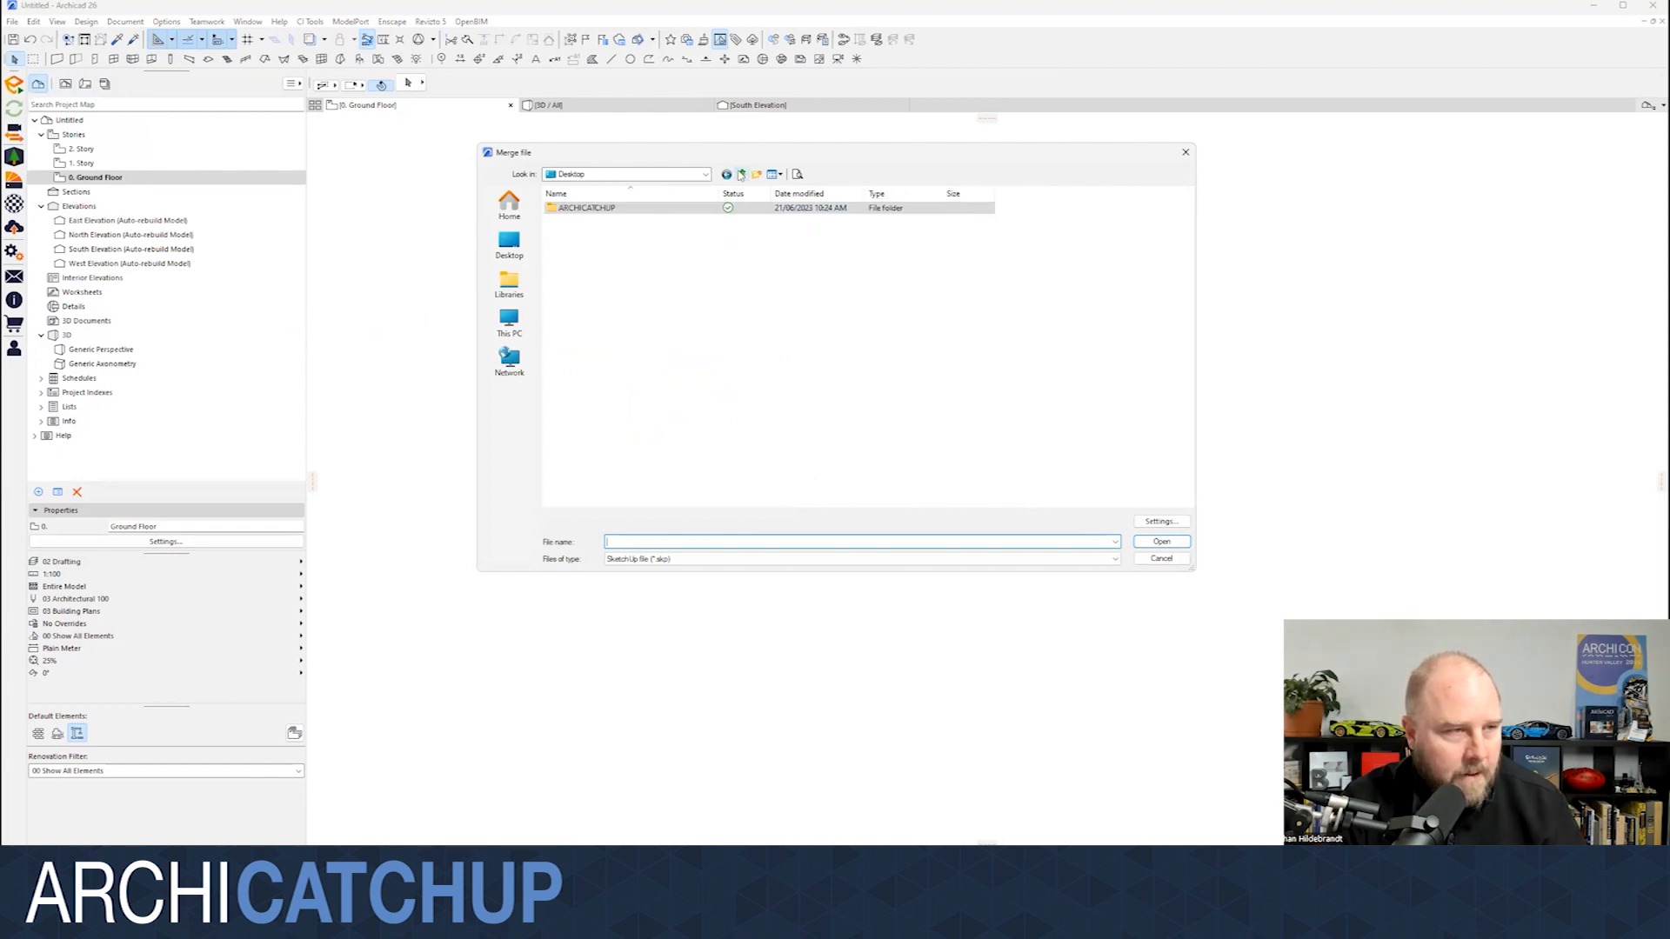
{"action": "double_click", "coordinate": [641, 209]}
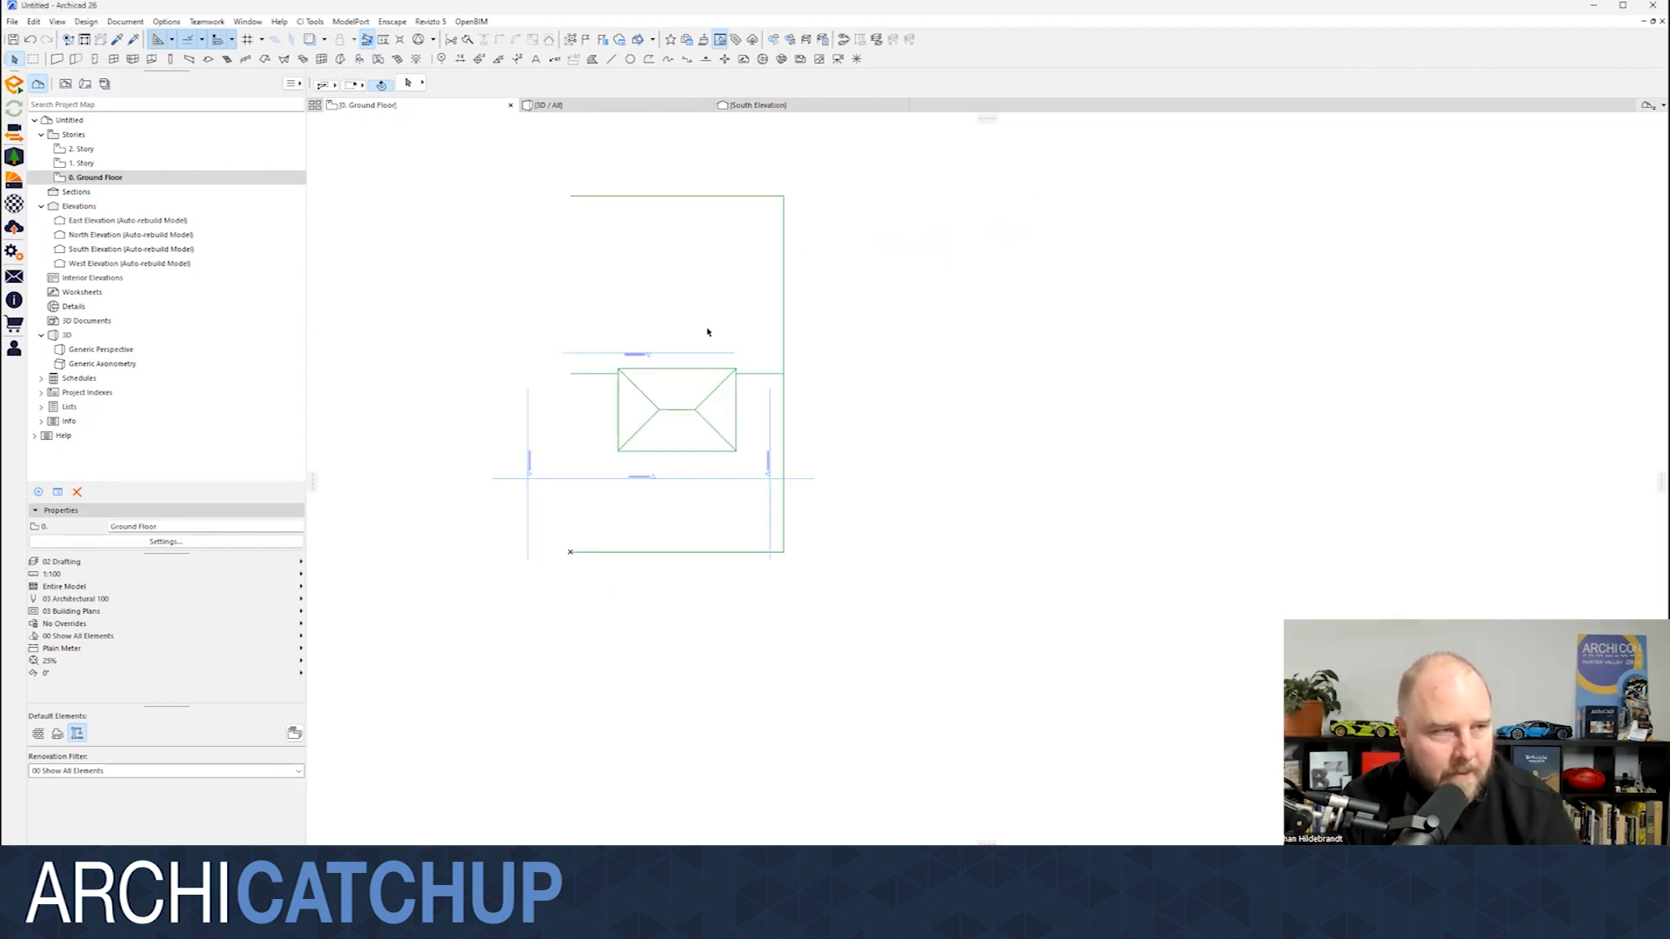
{"action": "scroll", "coordinate": [791, 352], "scroll_direction": "up", "scroll_amount": 1}
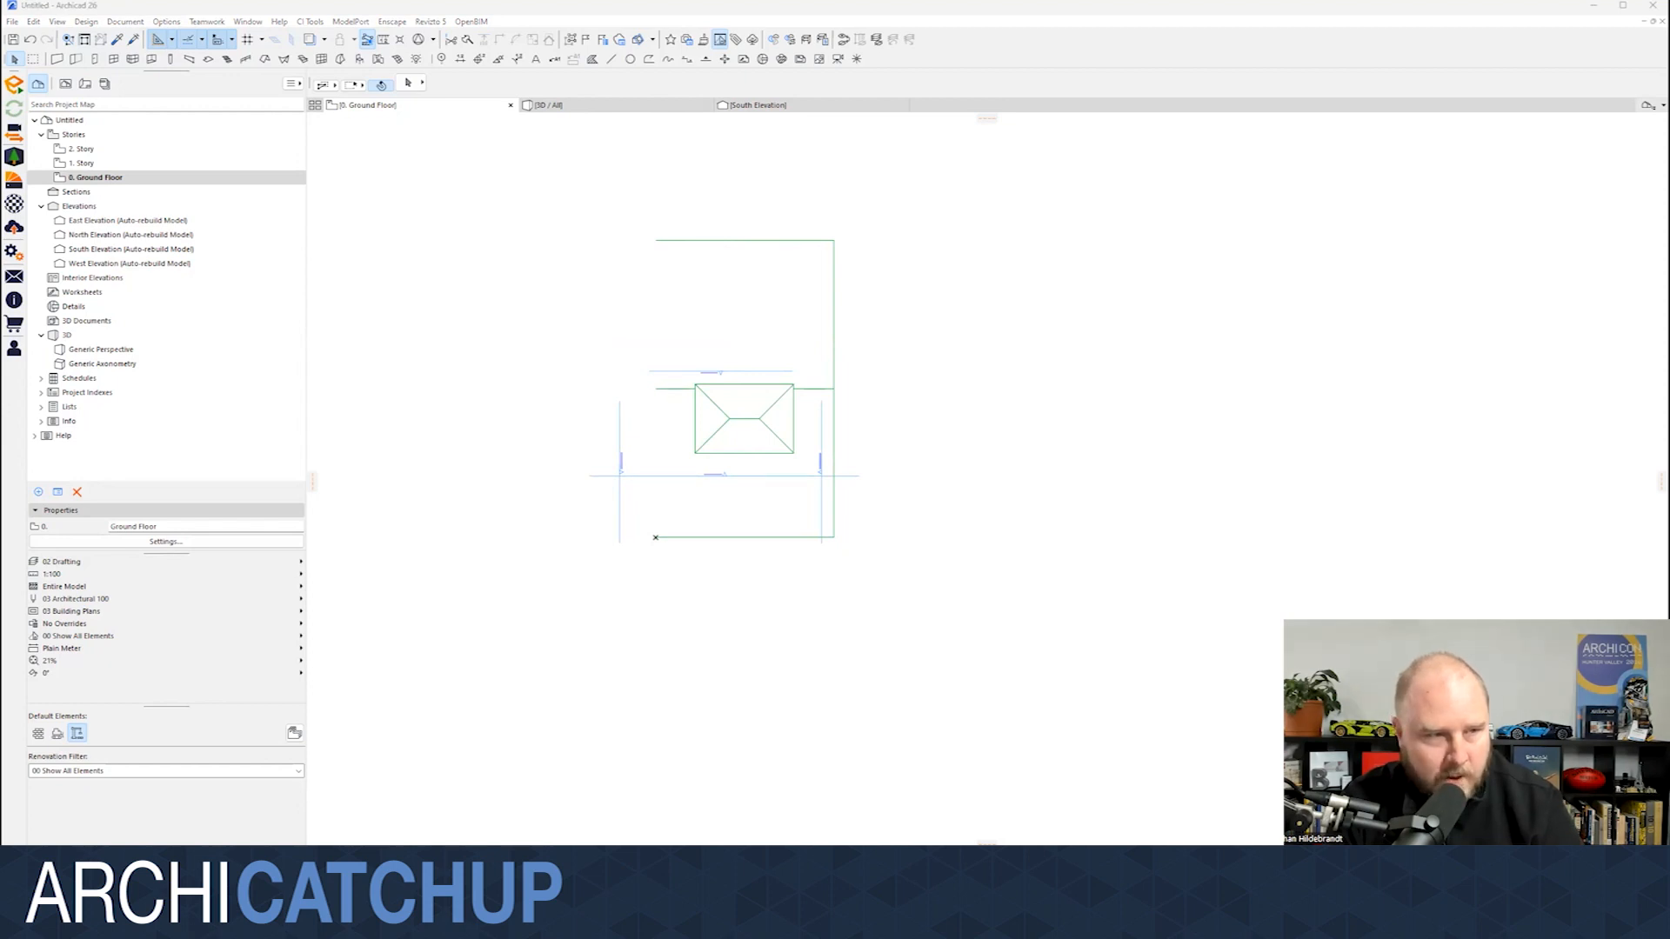
- Switch to the BIMSONS Residence project, show its model in 3D, and select the house's ground floor front wall
{"action": "key", "text": "alt+Tab"}
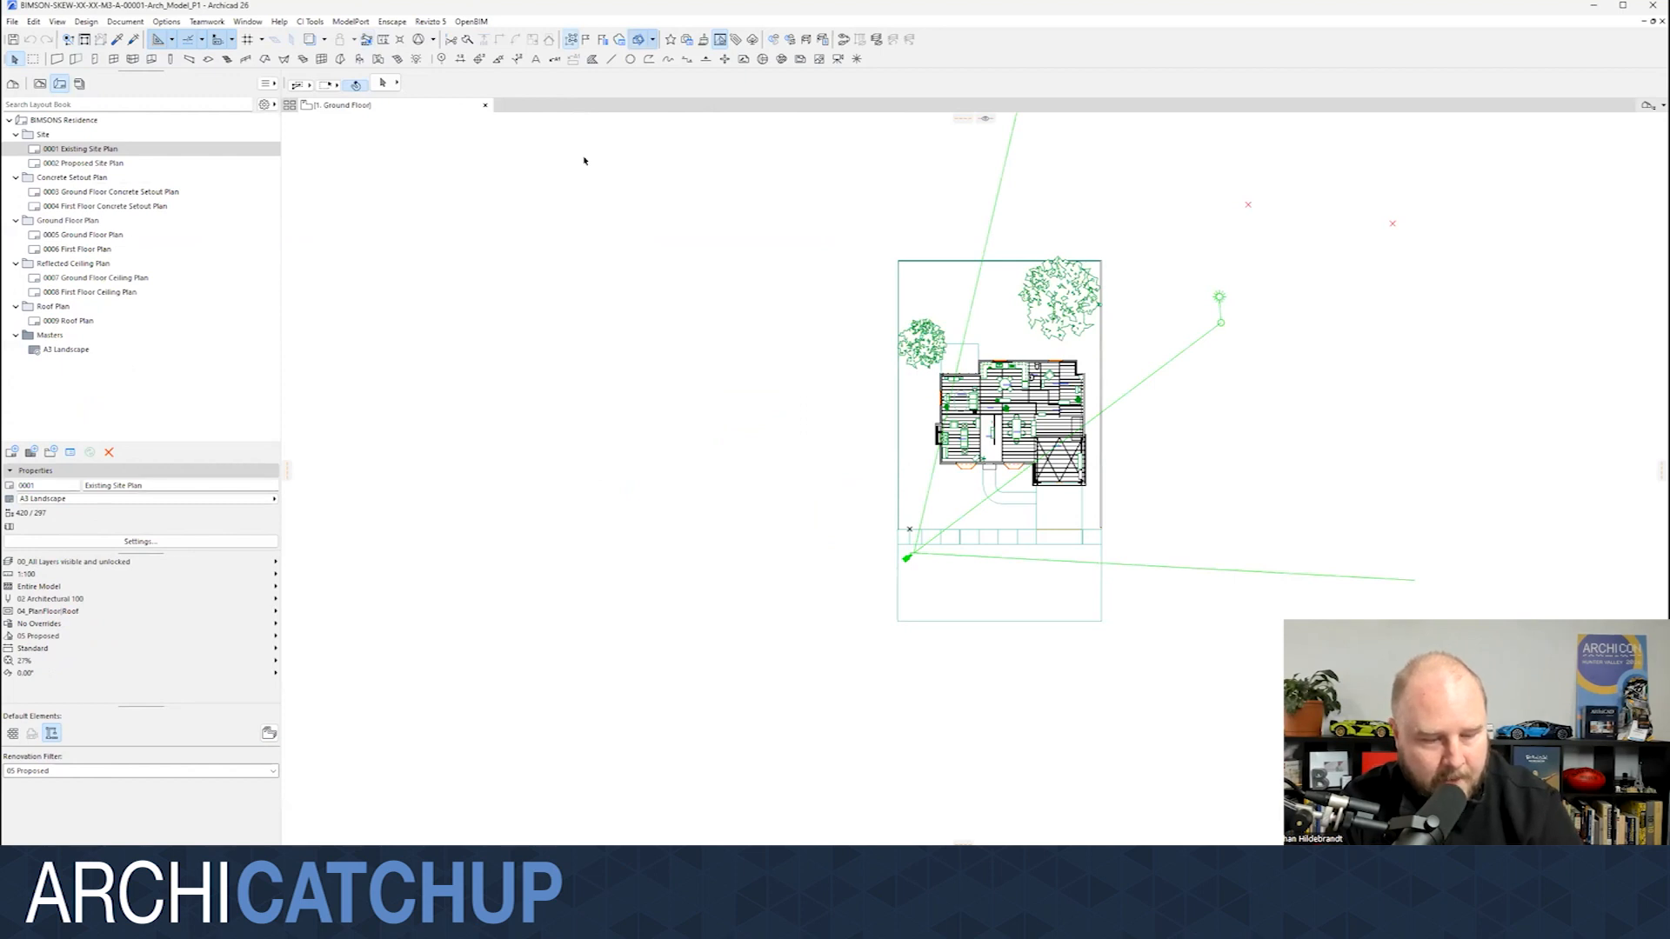
{"action": "key", "text": "F3"}
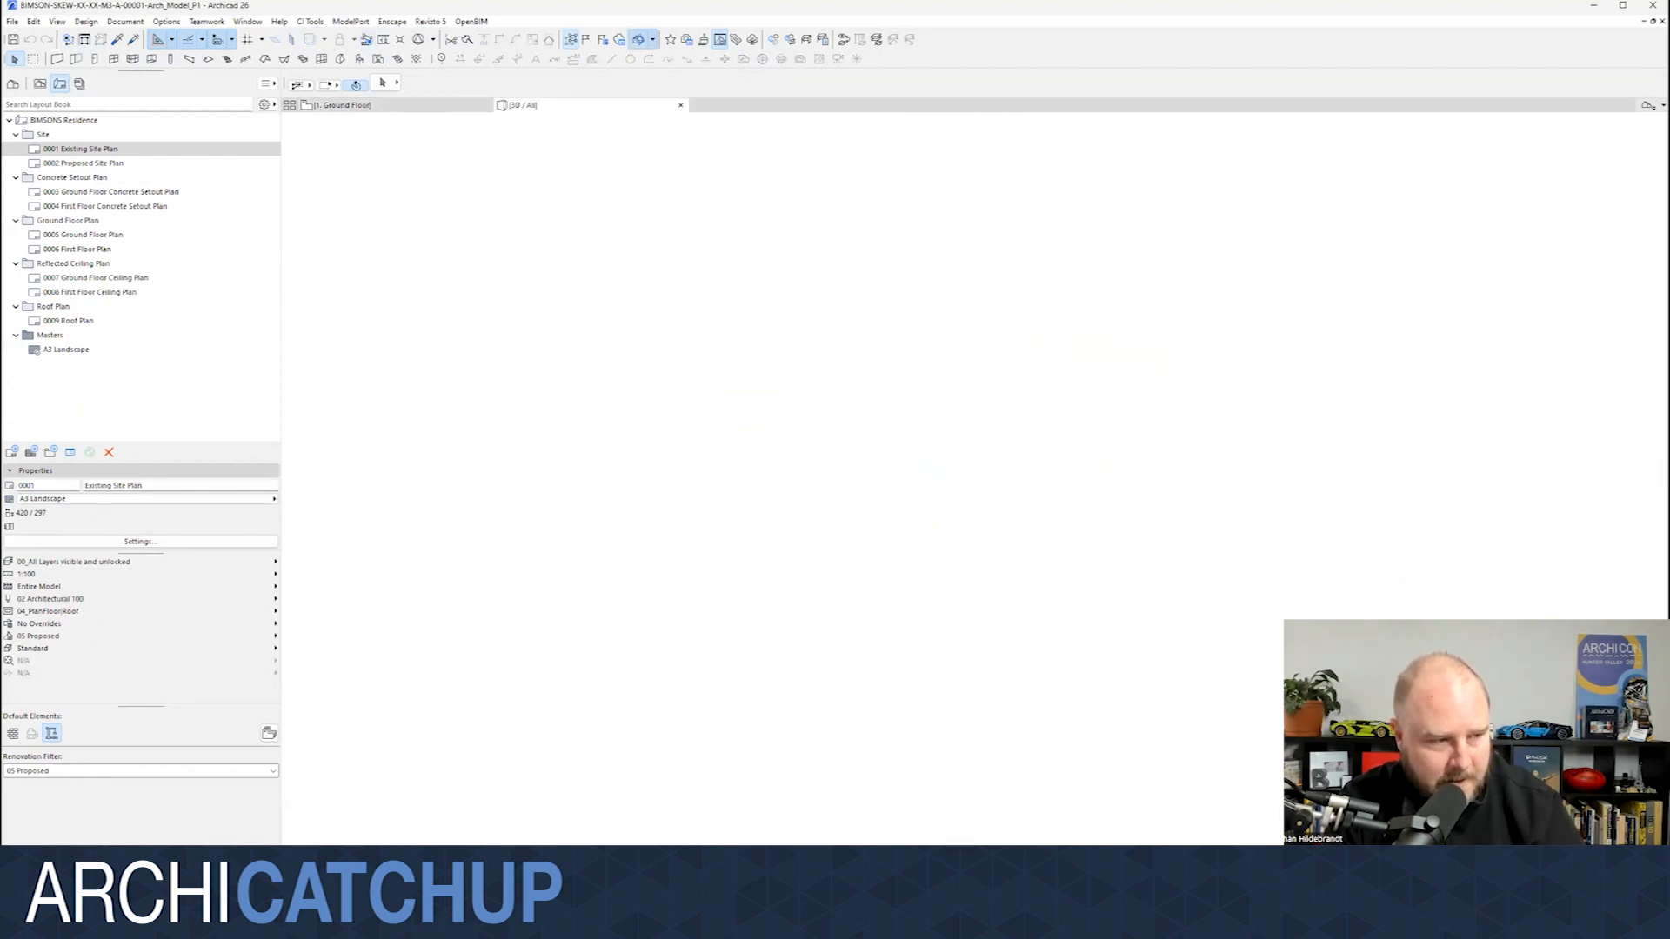
{"action": "middle_click_drag", "start_coordinate": [1218, 600], "coordinate": [1098, 556], "text": "shift"}
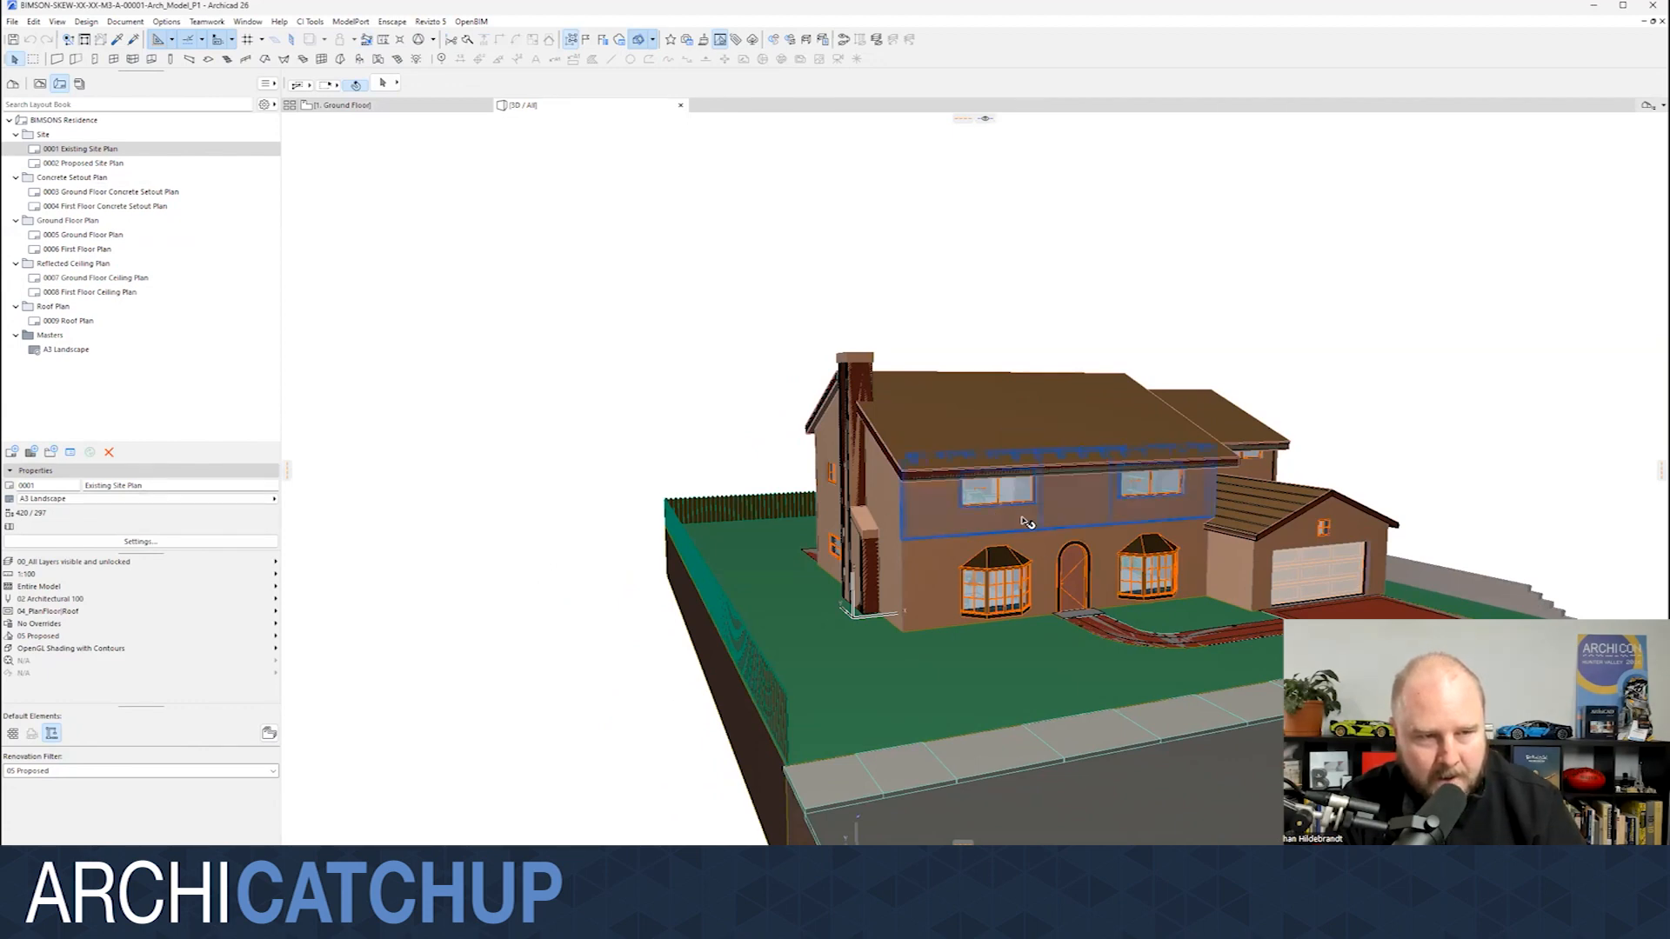
{"action": "left_click", "coordinate": [1050, 546]}
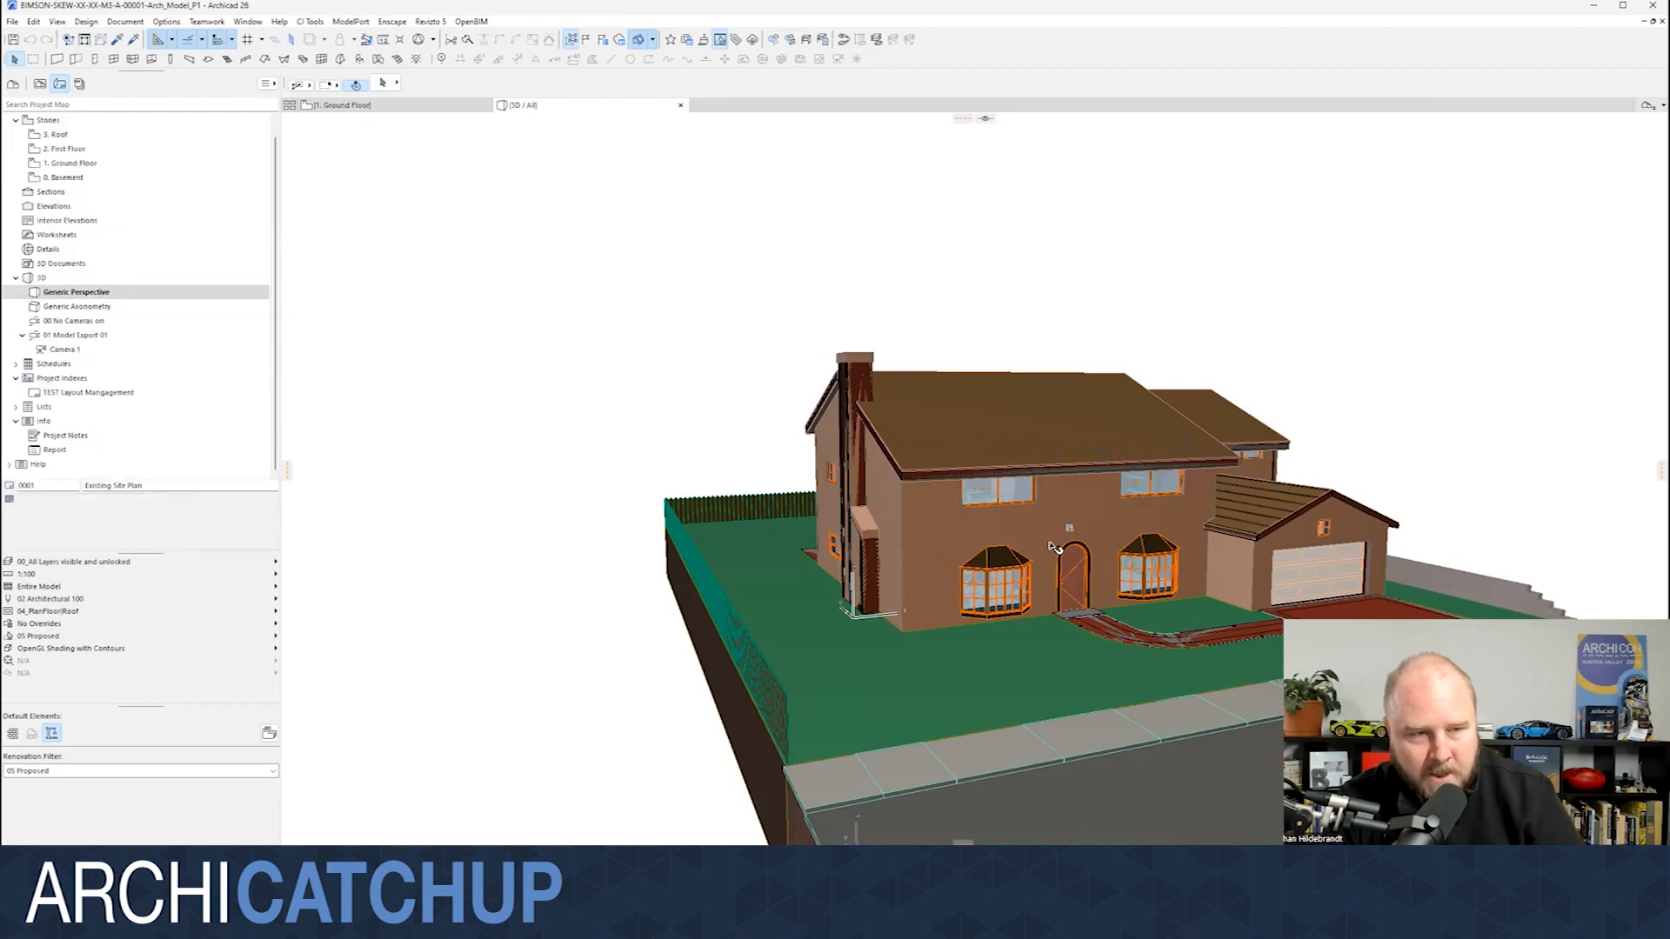
- Open the Object tool's default settings in the BIMSONS Residence project and show the contents of the Embedded Library
{"action": "scroll", "coordinate": [868, 458], "scroll_direction": "down", "scroll_amount": 2}
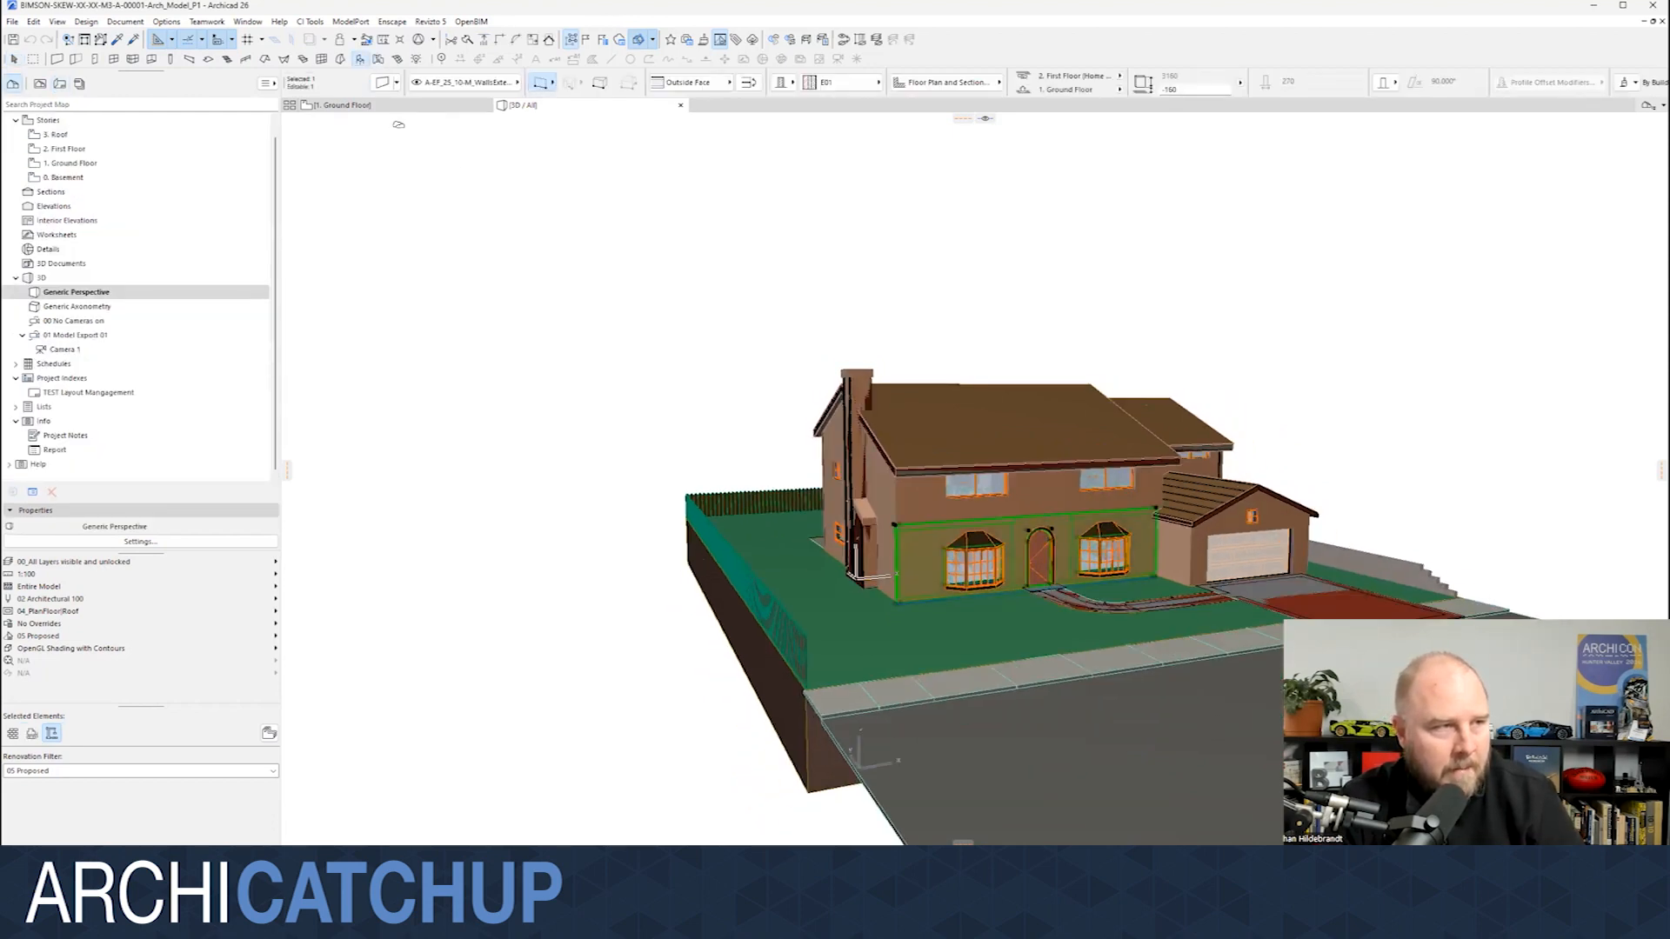
{"action": "left_click", "coordinate": [359, 59]}
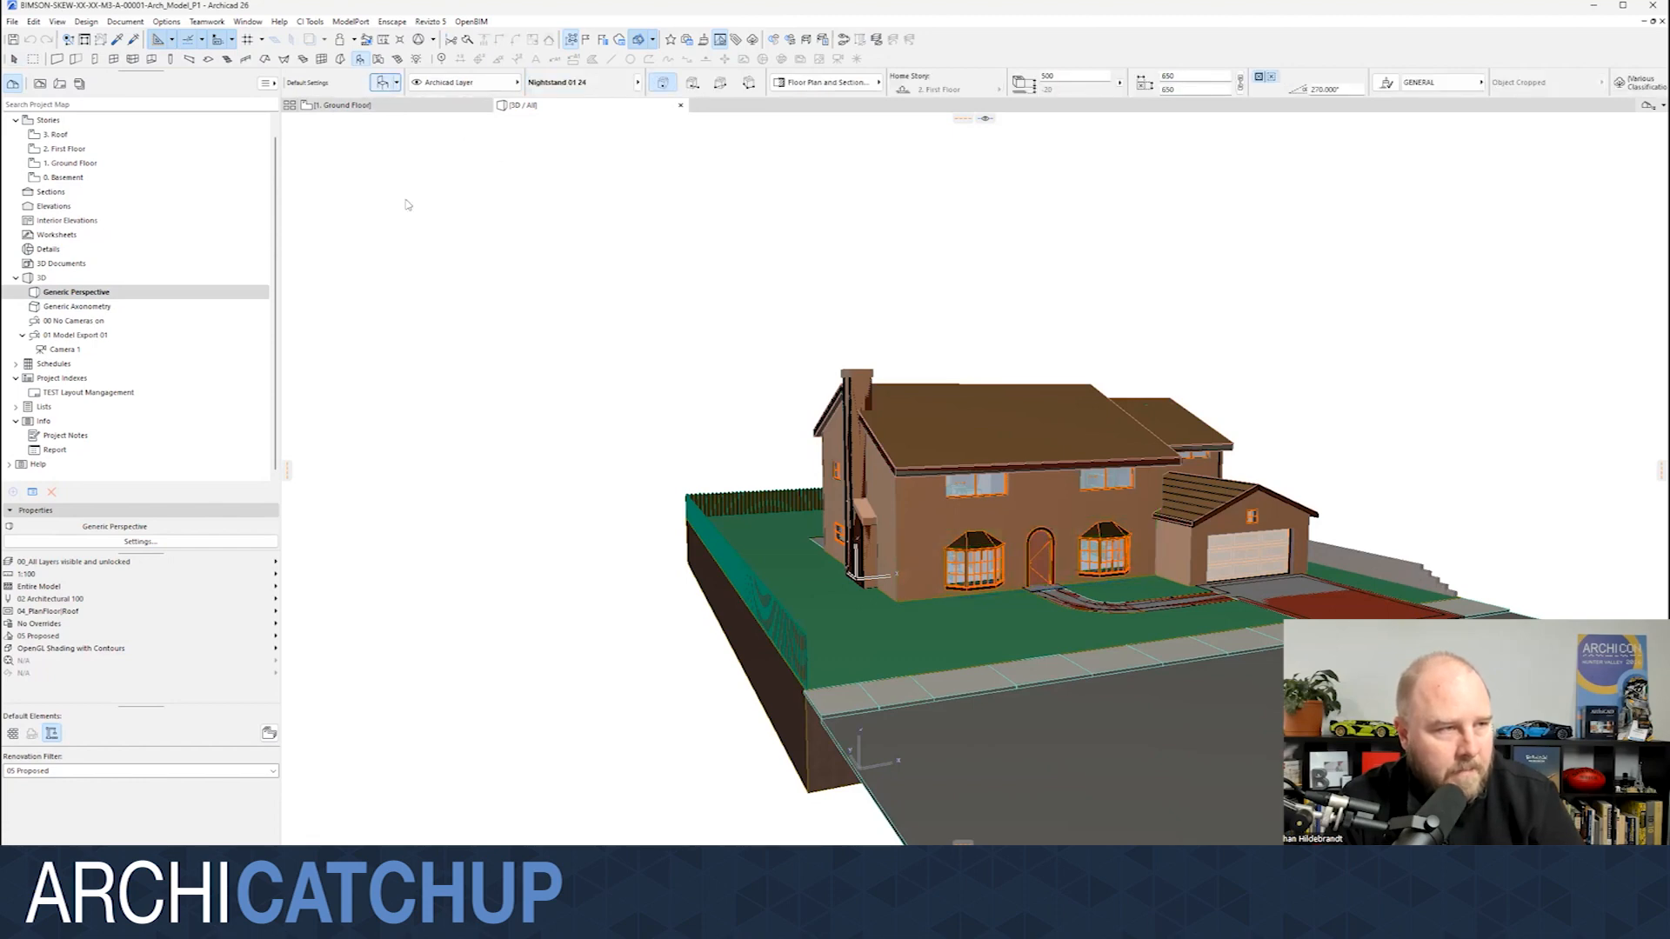
{"action": "double_click", "coordinate": [583, 54]}
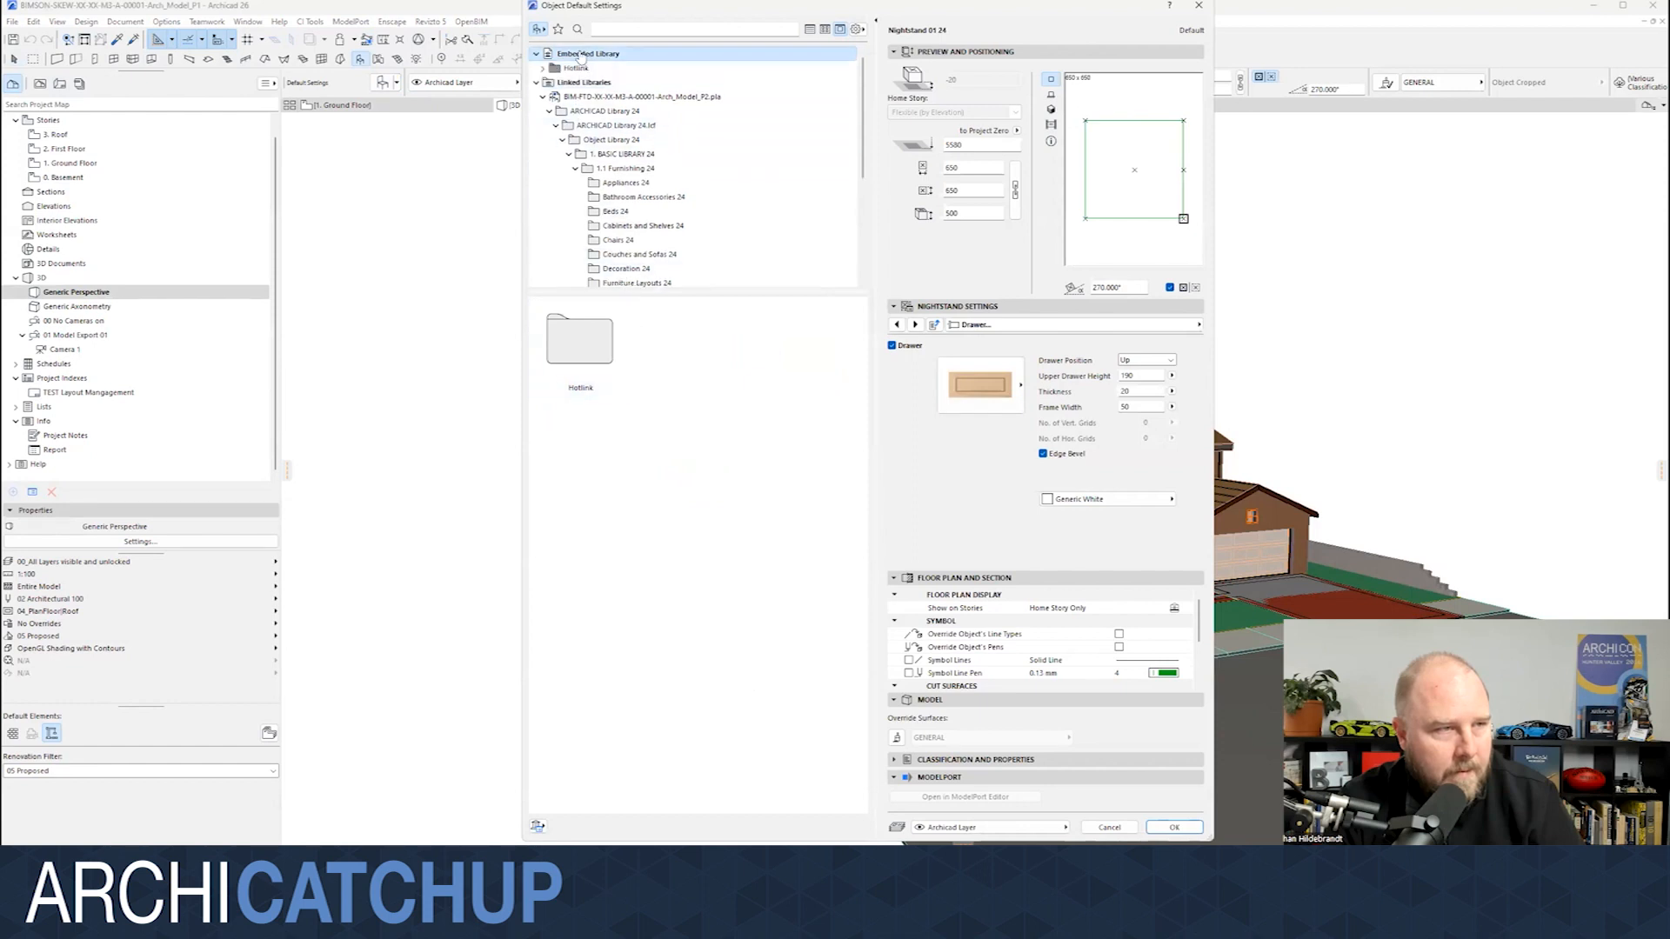
- Browse the Embedded Library's subfolder and close the Object default settings without applying changes
{"action": "left_click", "coordinate": [576, 67]}
{"action": "double_click", "coordinate": [596, 341]}
{"action": "left_click", "coordinate": [1109, 827]}
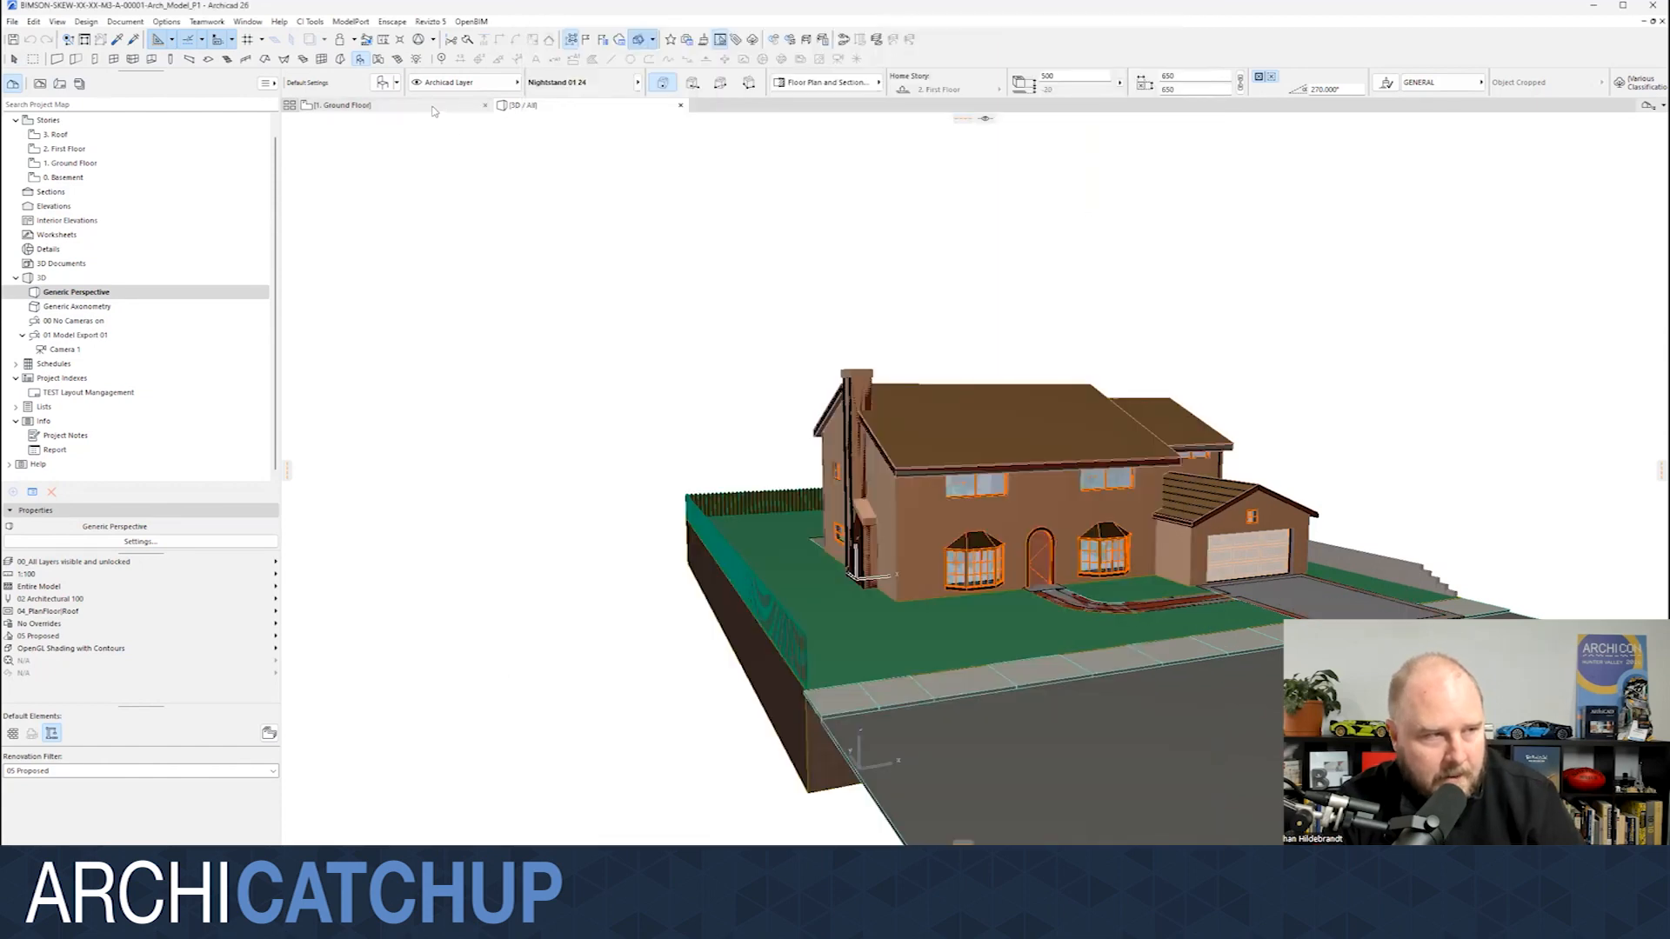
- Show the BIMSONS Residence Ground Floor plan and leave the Object tool
{"action": "left_click", "coordinate": [433, 108]}
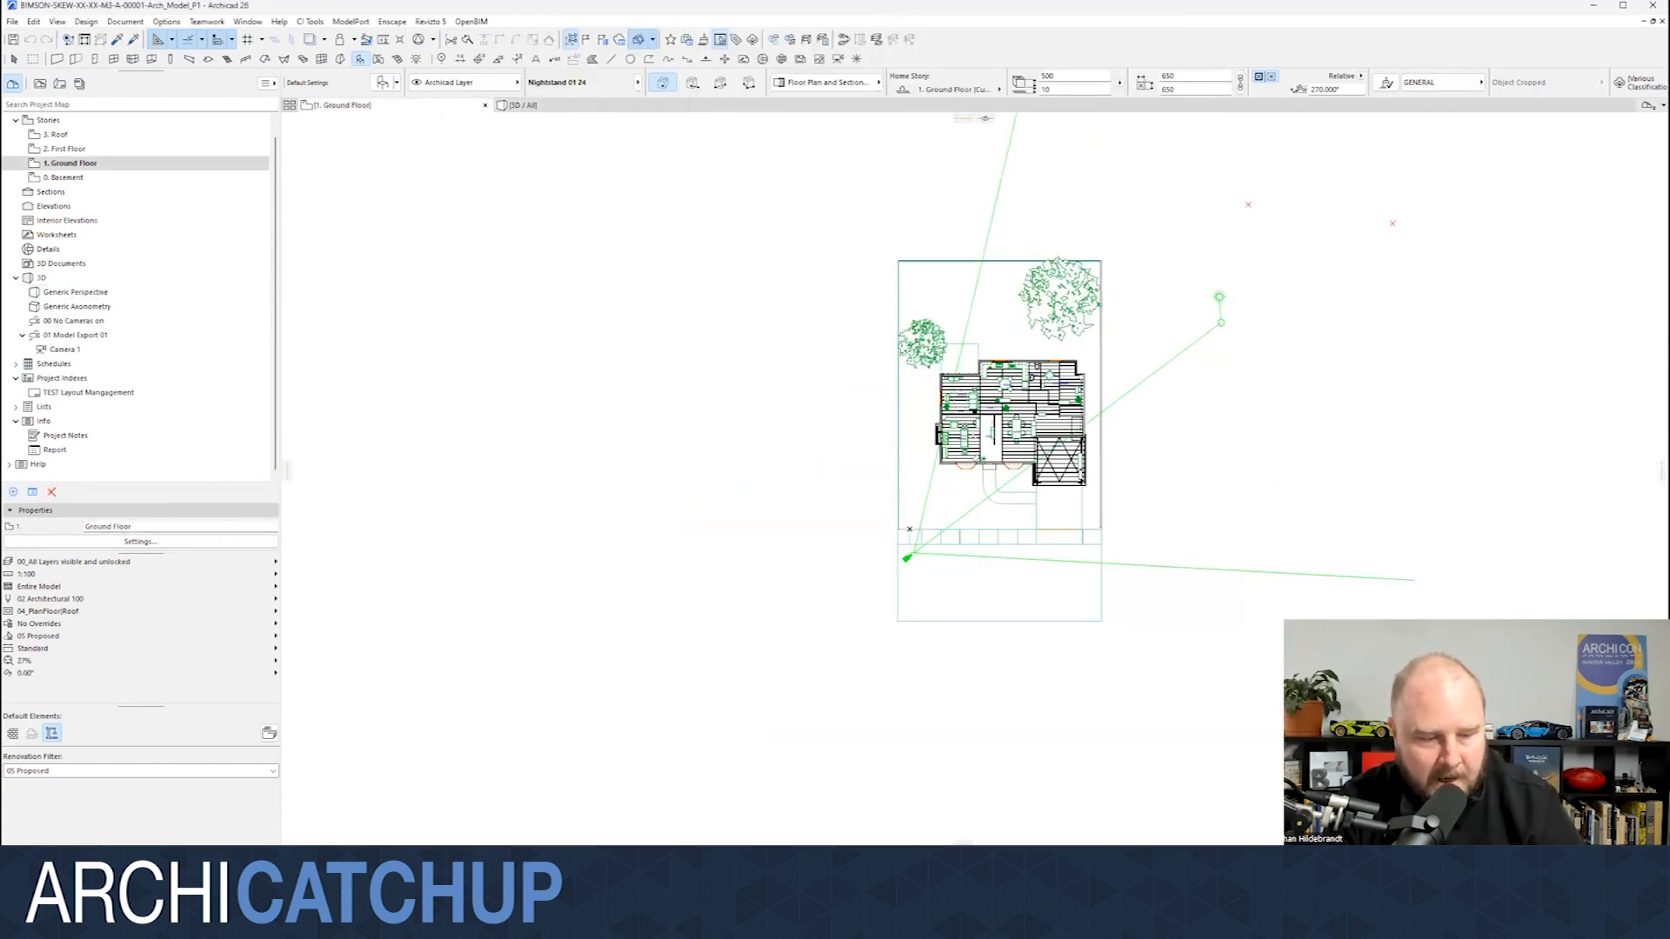
{"action": "key", "text": "Escape"}
{"action": "scroll", "coordinate": [971, 442], "scroll_direction": "up", "scroll_amount": 8}
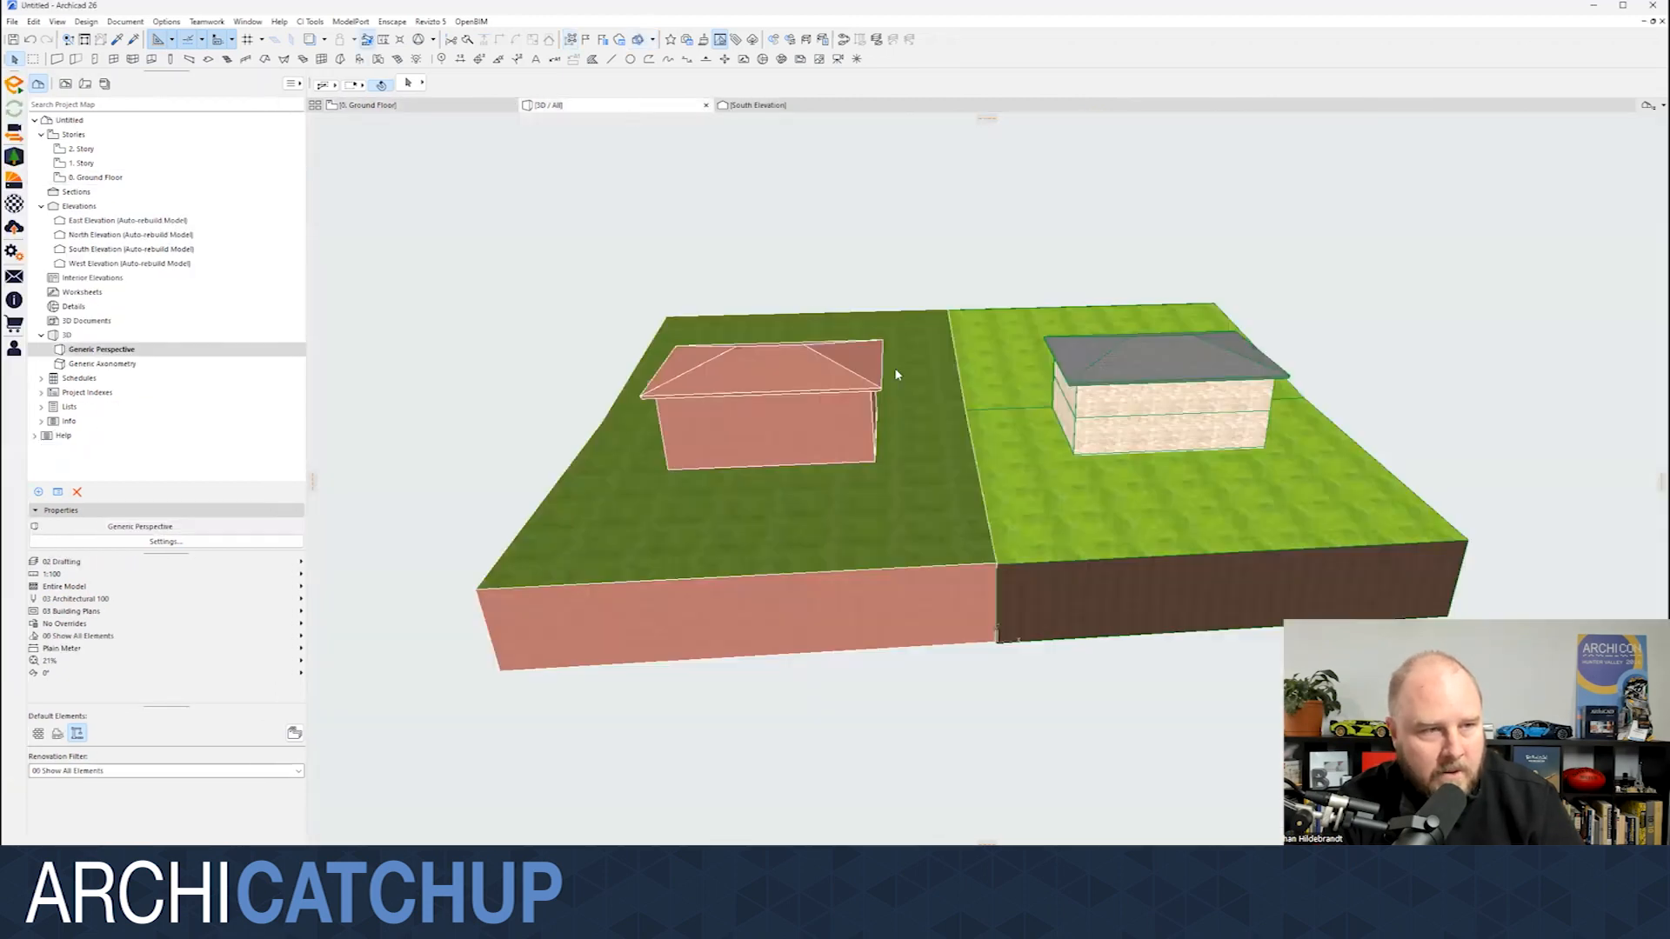
- Compare the SketchUp object with the GDL House in the Untitled project's 3D view by selecting each and viewing them up close
{"action": "left_click", "coordinate": [1009, 437]}
{"action": "mouse_move", "coordinate": [813, 346]}
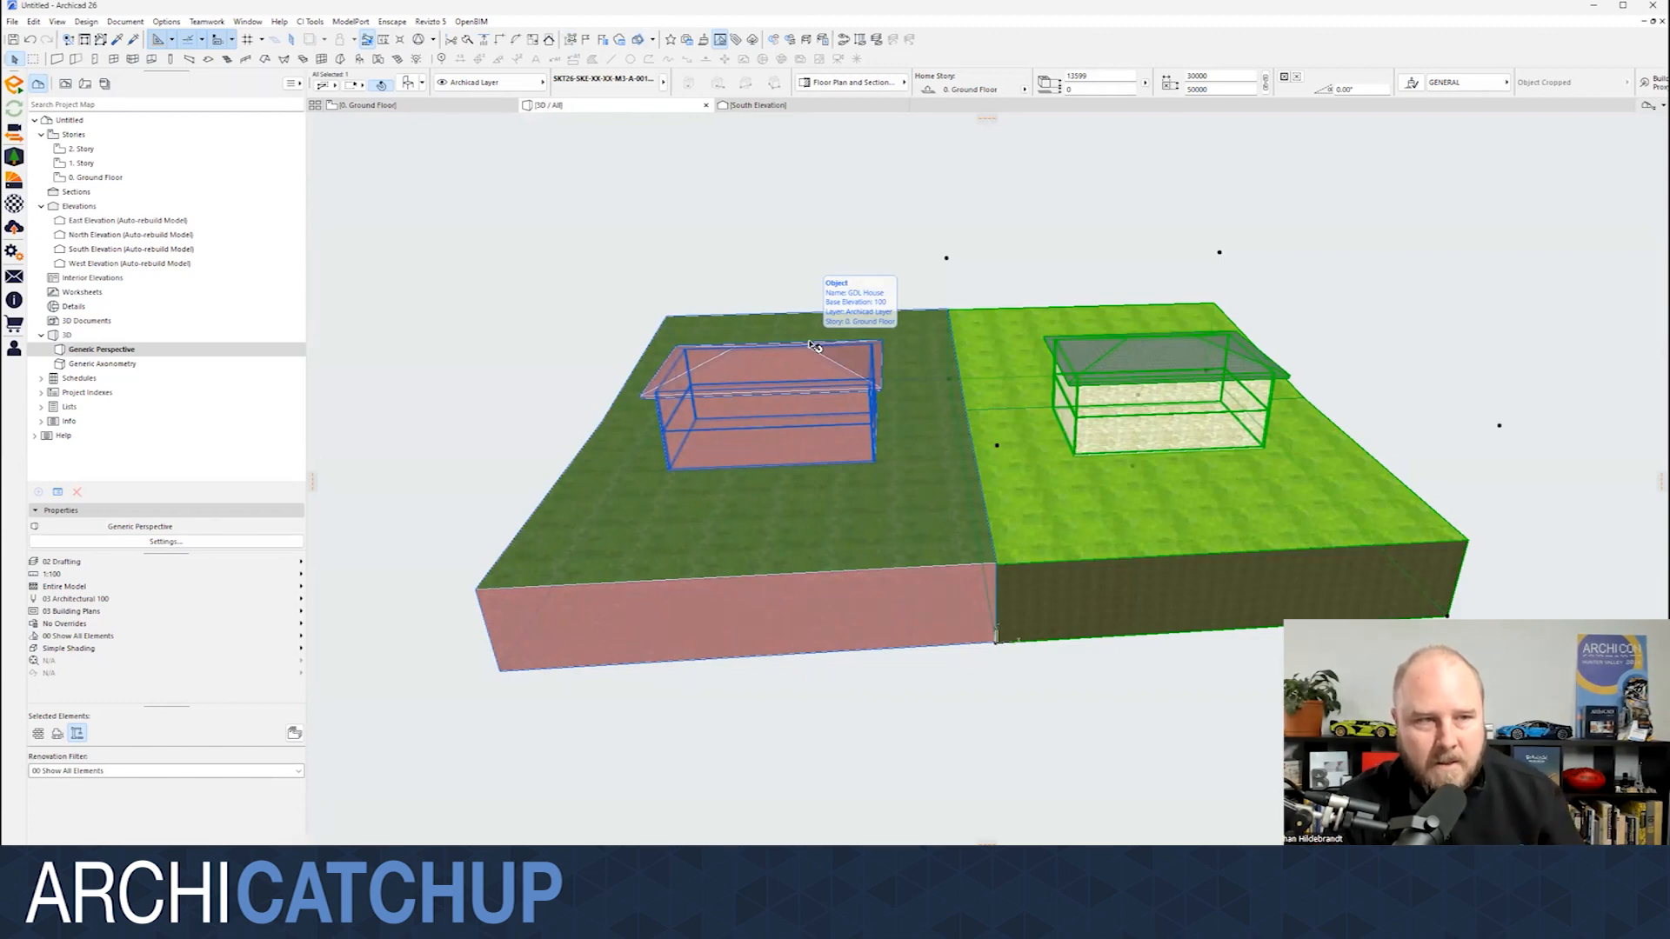
{"action": "left_click", "coordinate": [810, 343]}
{"action": "left_click", "coordinate": [789, 218]}
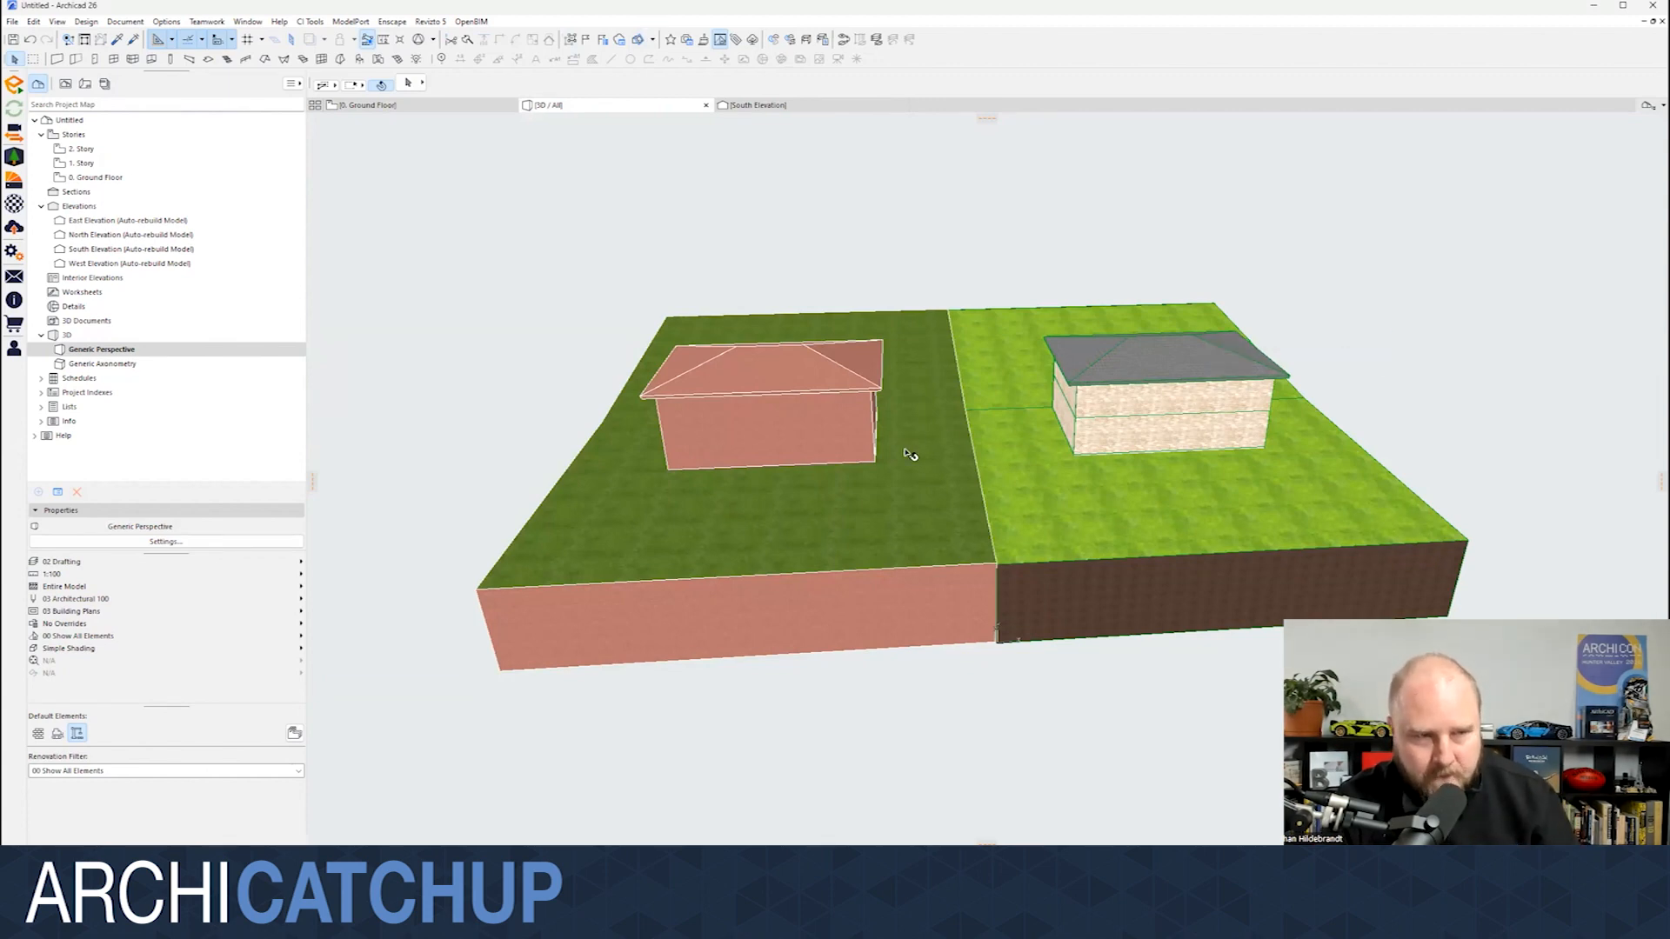
{"action": "scroll", "coordinate": [910, 454], "scroll_direction": "up", "scroll_amount": 2}
{"action": "scroll", "coordinate": [910, 454], "scroll_direction": "up", "scroll_amount": 3}
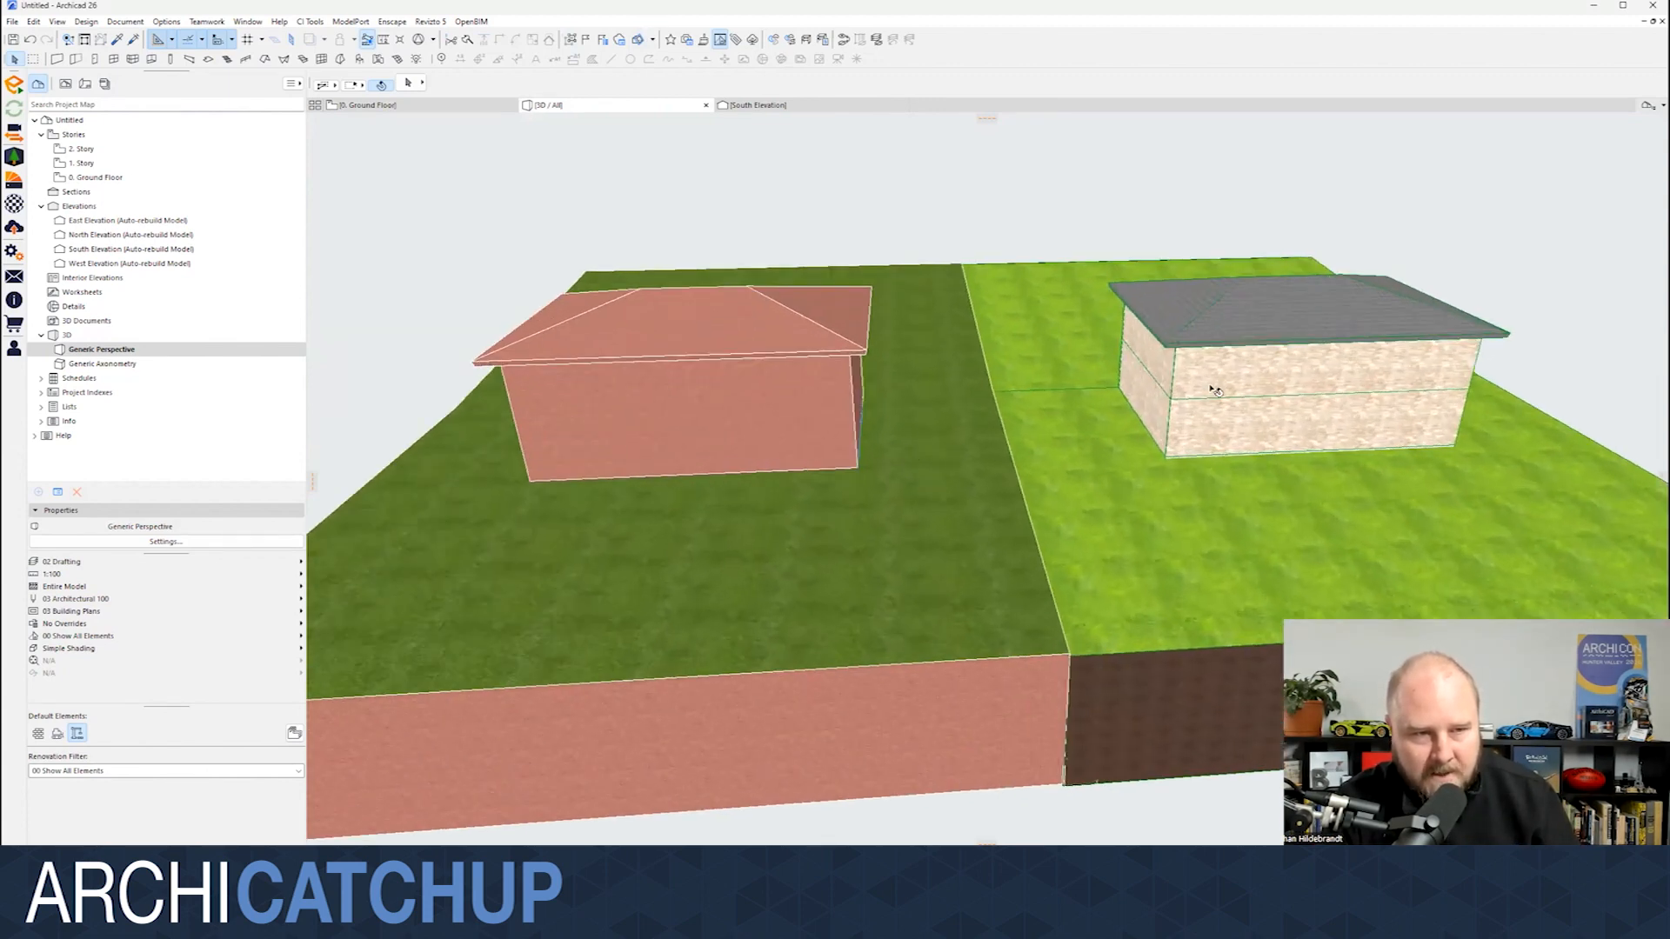
{"action": "left_click", "coordinate": [1208, 447]}
{"action": "left_click", "coordinate": [1124, 180]}
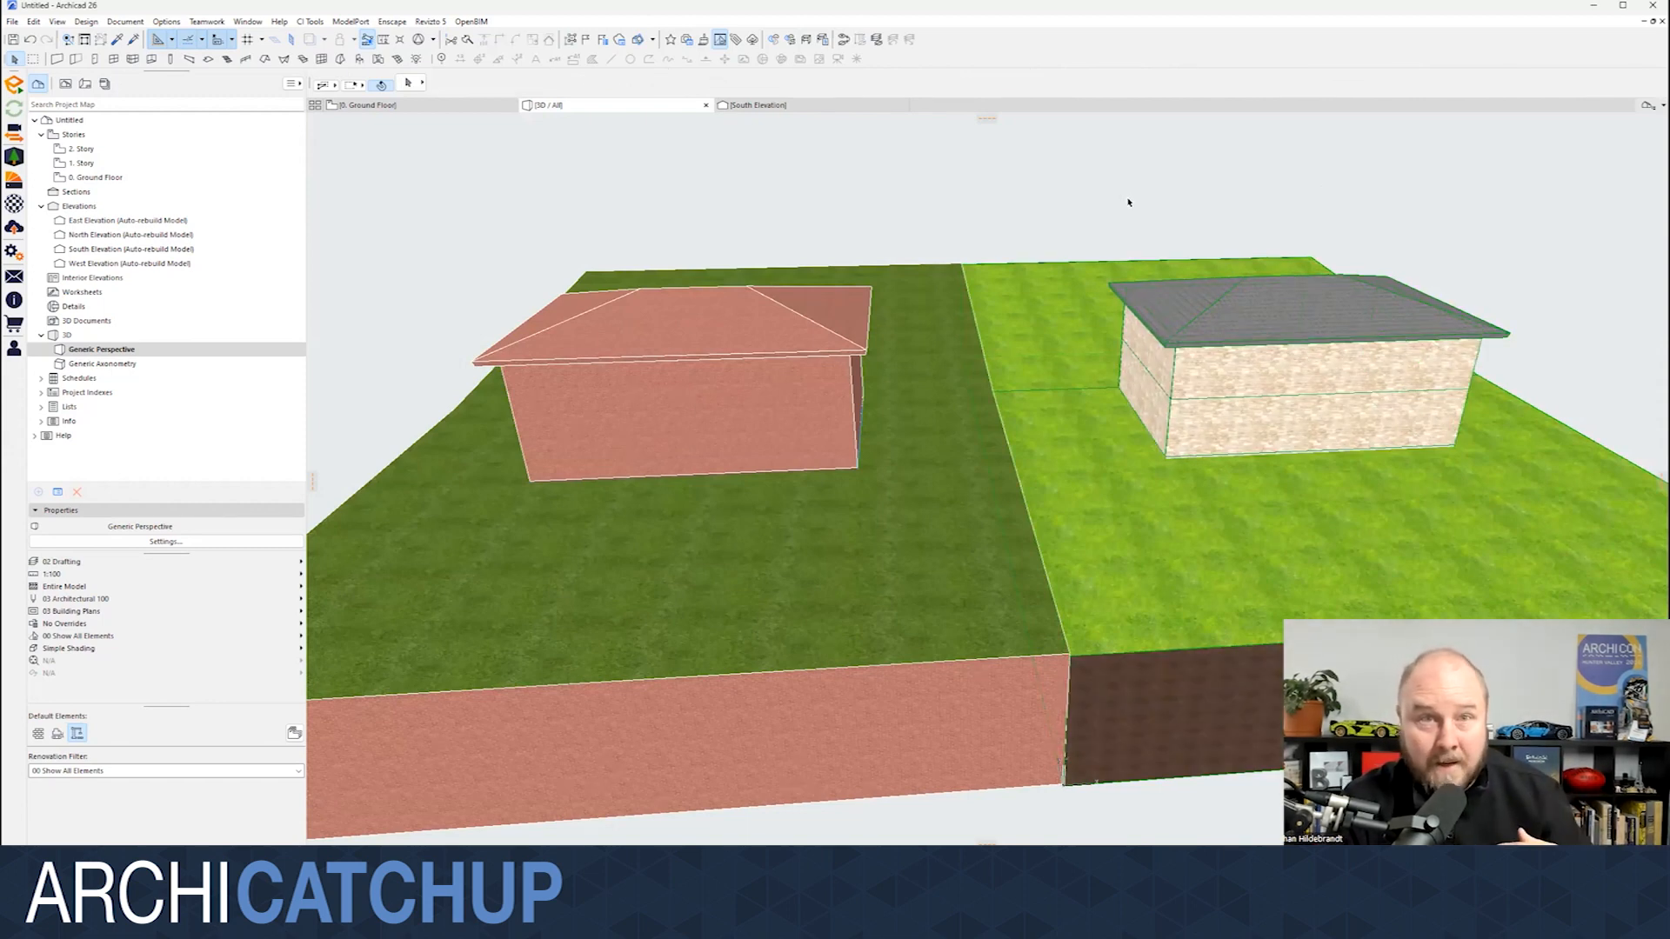
- Review the GDL House's Building Materials in its selection settings, close them without changes, and clear the selection
{"action": "left_click", "coordinate": [802, 359]}
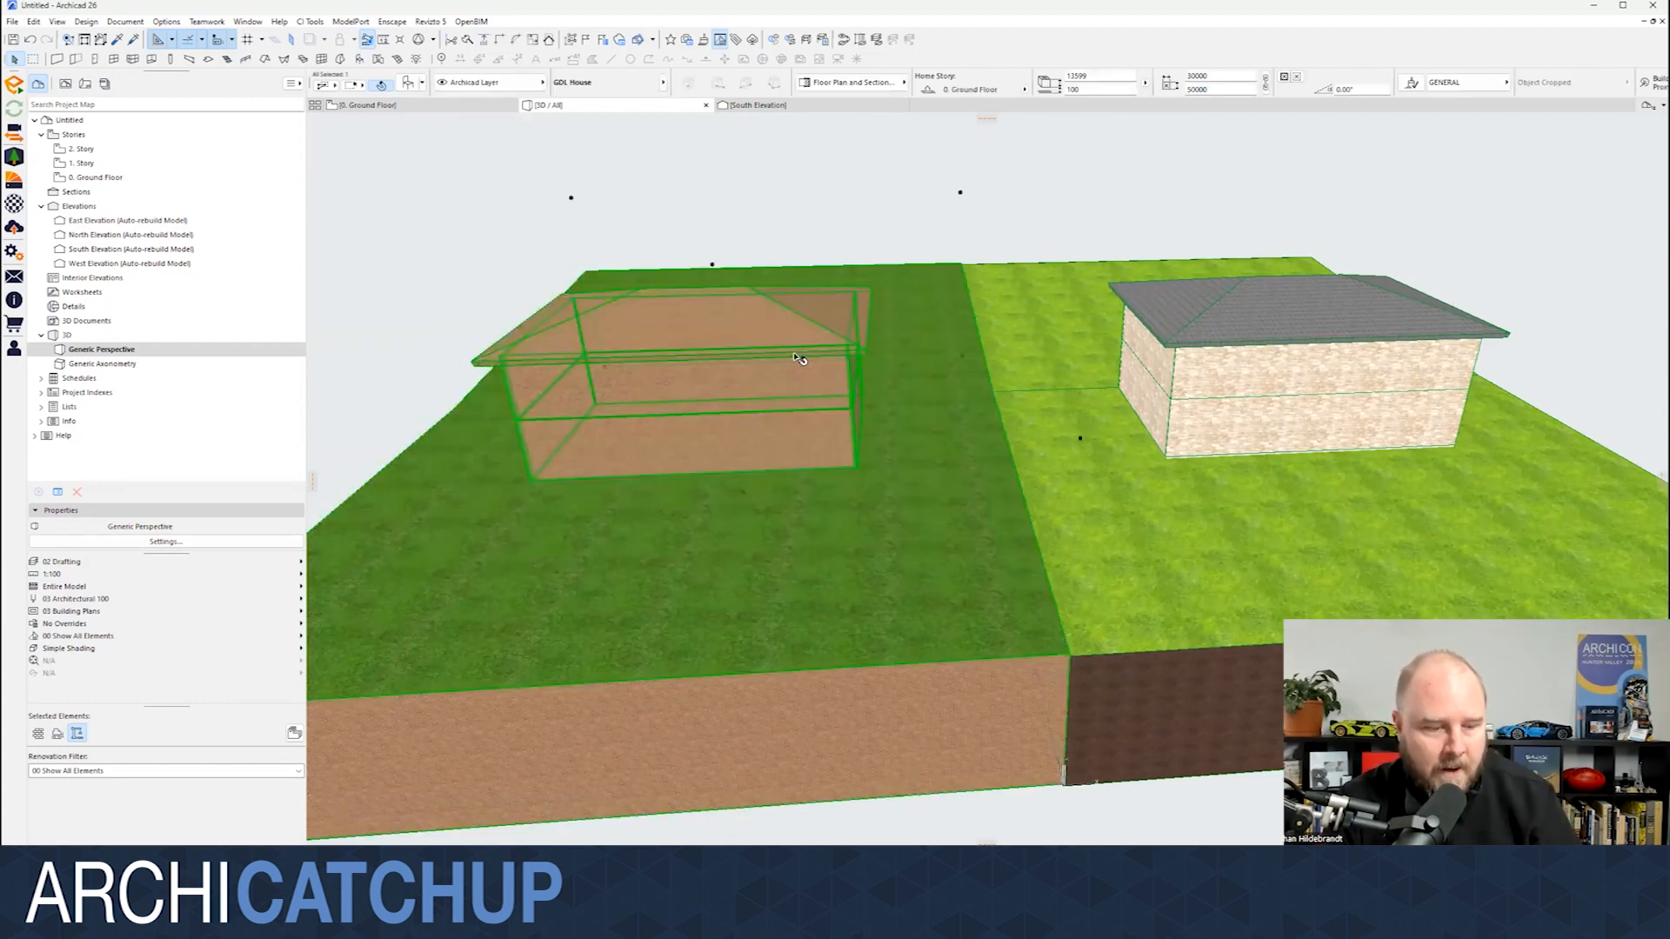
{"action": "double_click", "coordinate": [950, 402]}
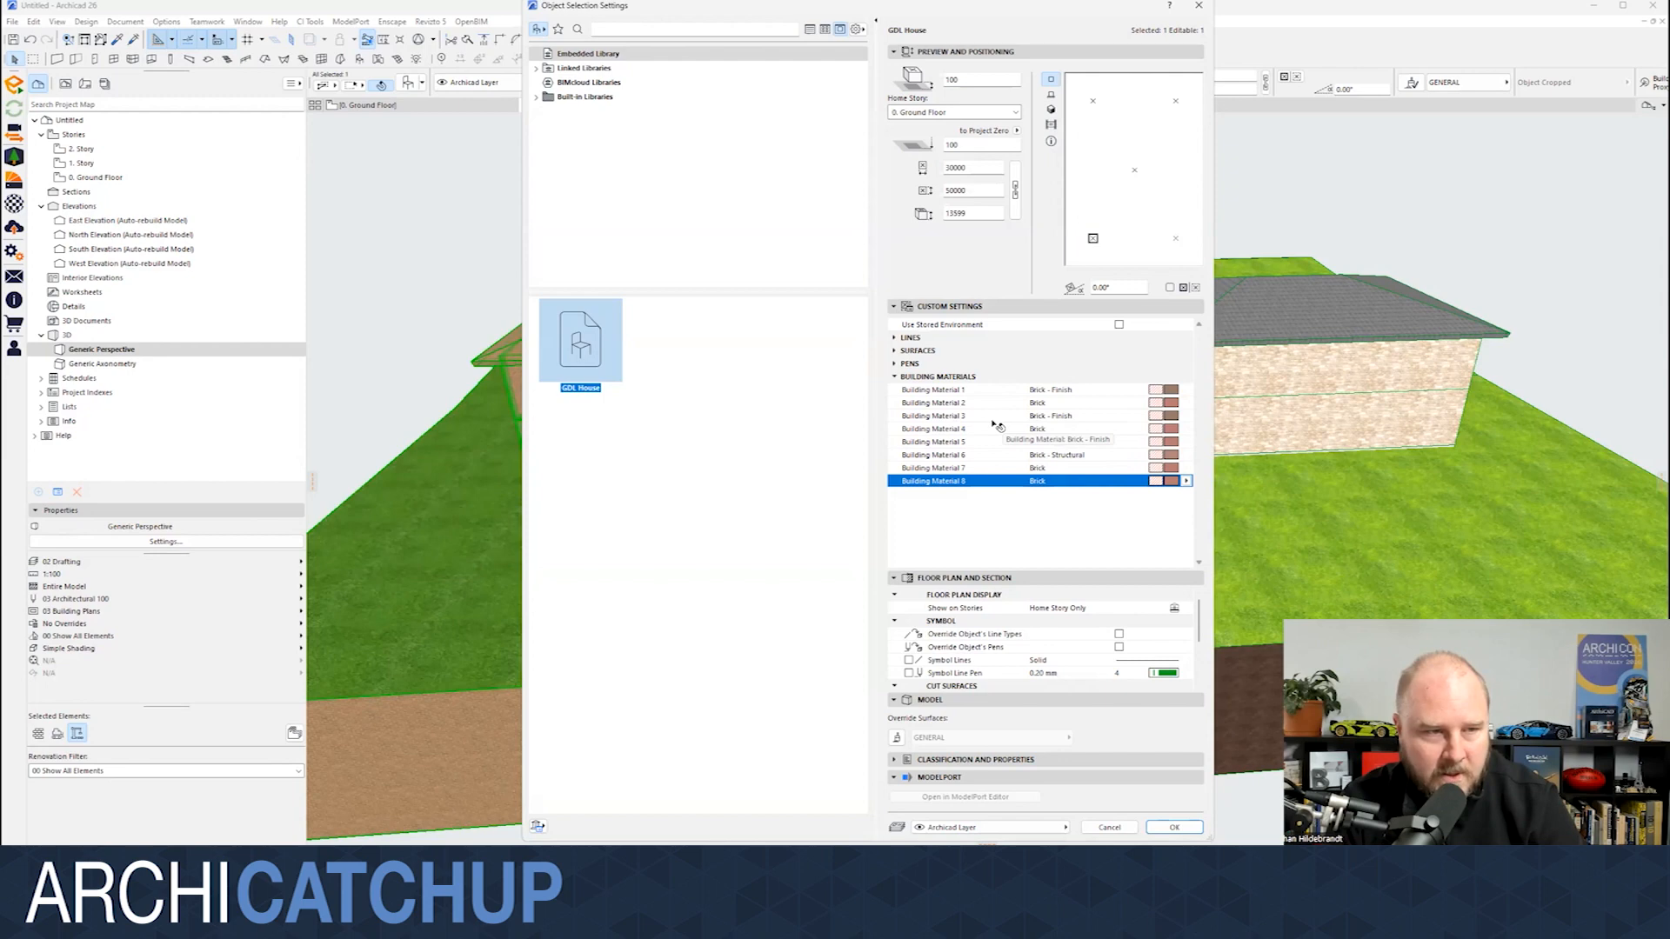
{"action": "key", "text": "Escape"}
{"action": "left_click", "coordinate": [705, 202]}
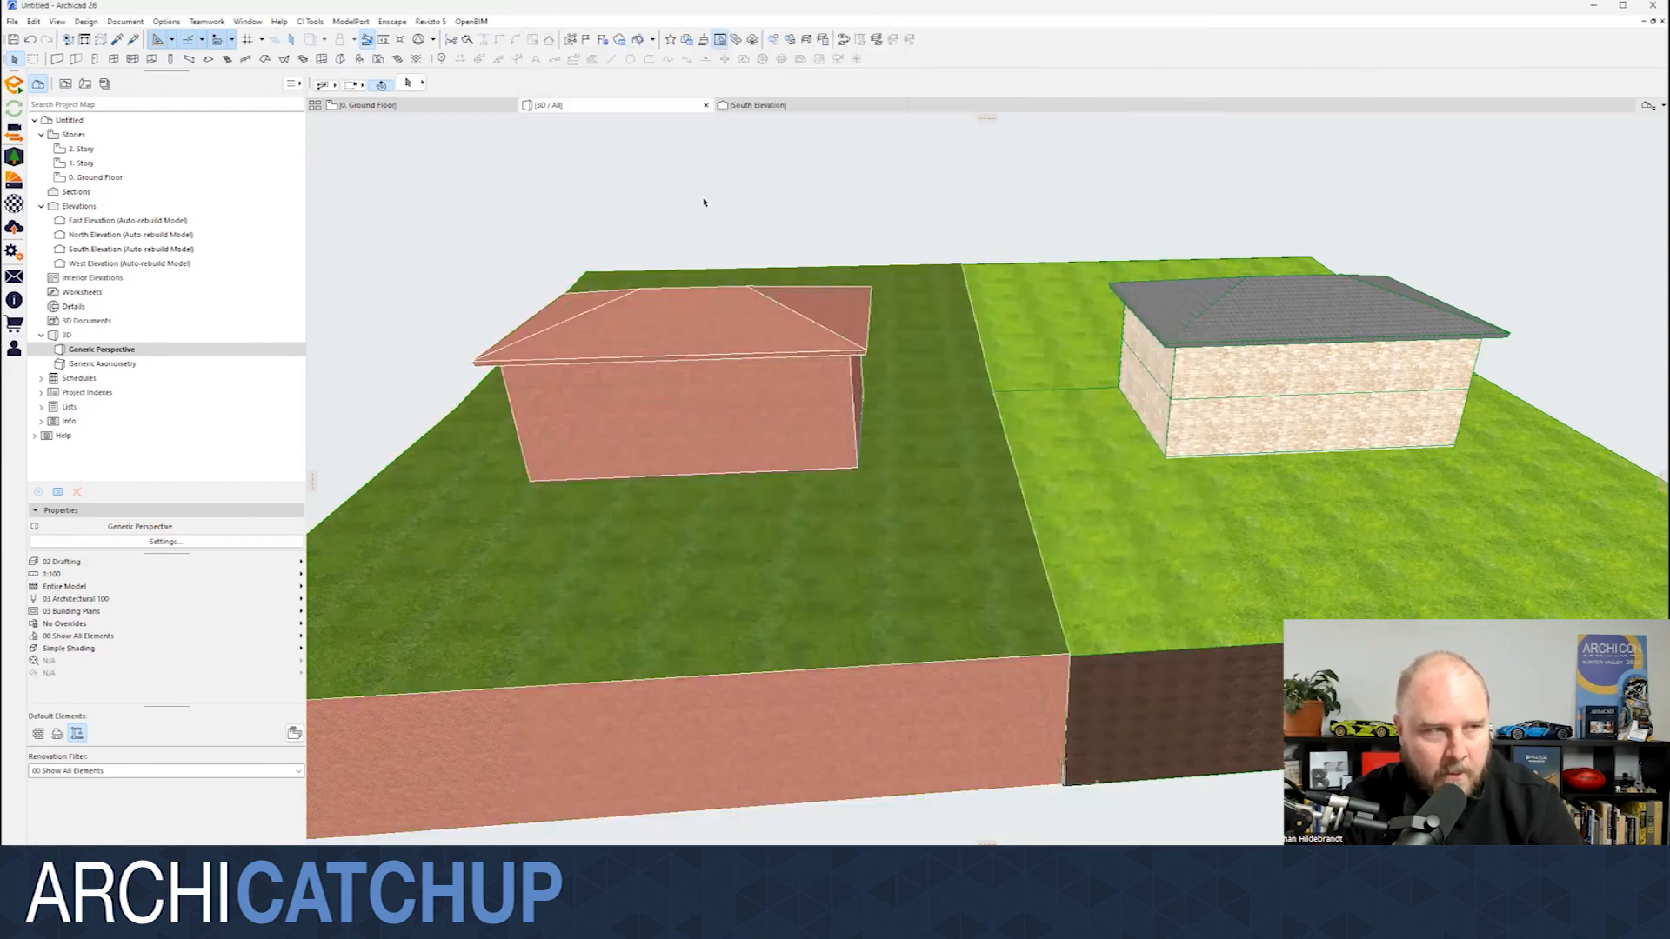
- Move the South Elevation's boundary outward to show more of the GDL House and compare its textures with the SketchUp house
{"action": "left_click", "coordinate": [770, 106]}
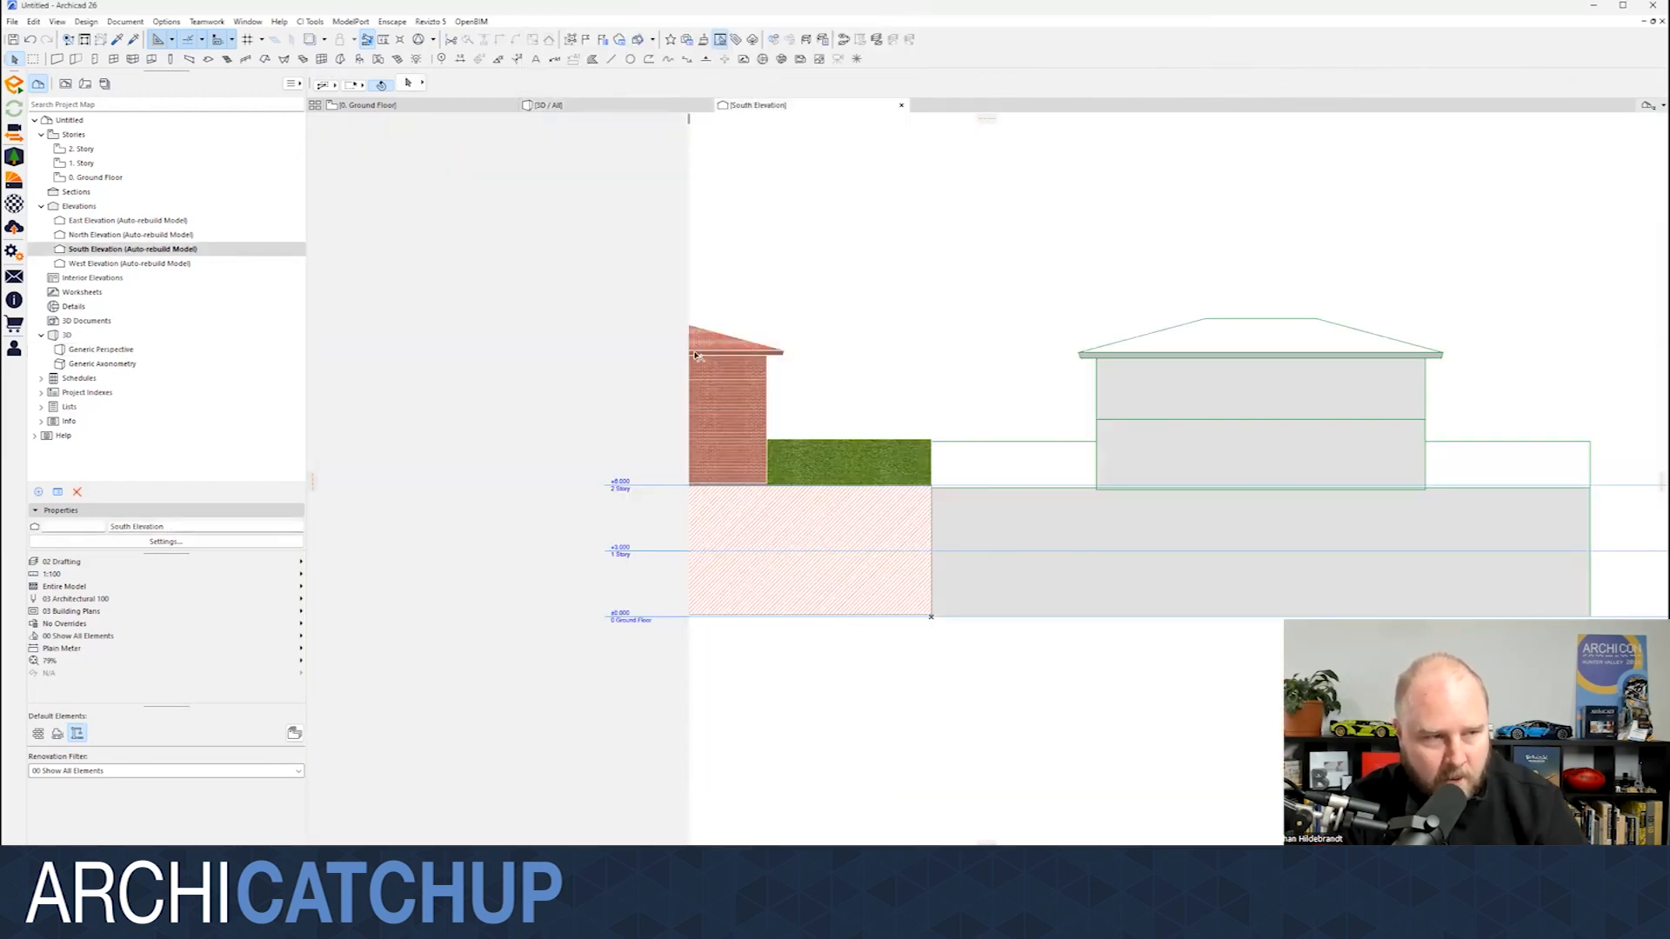
{"action": "left_click", "coordinate": [689, 300]}
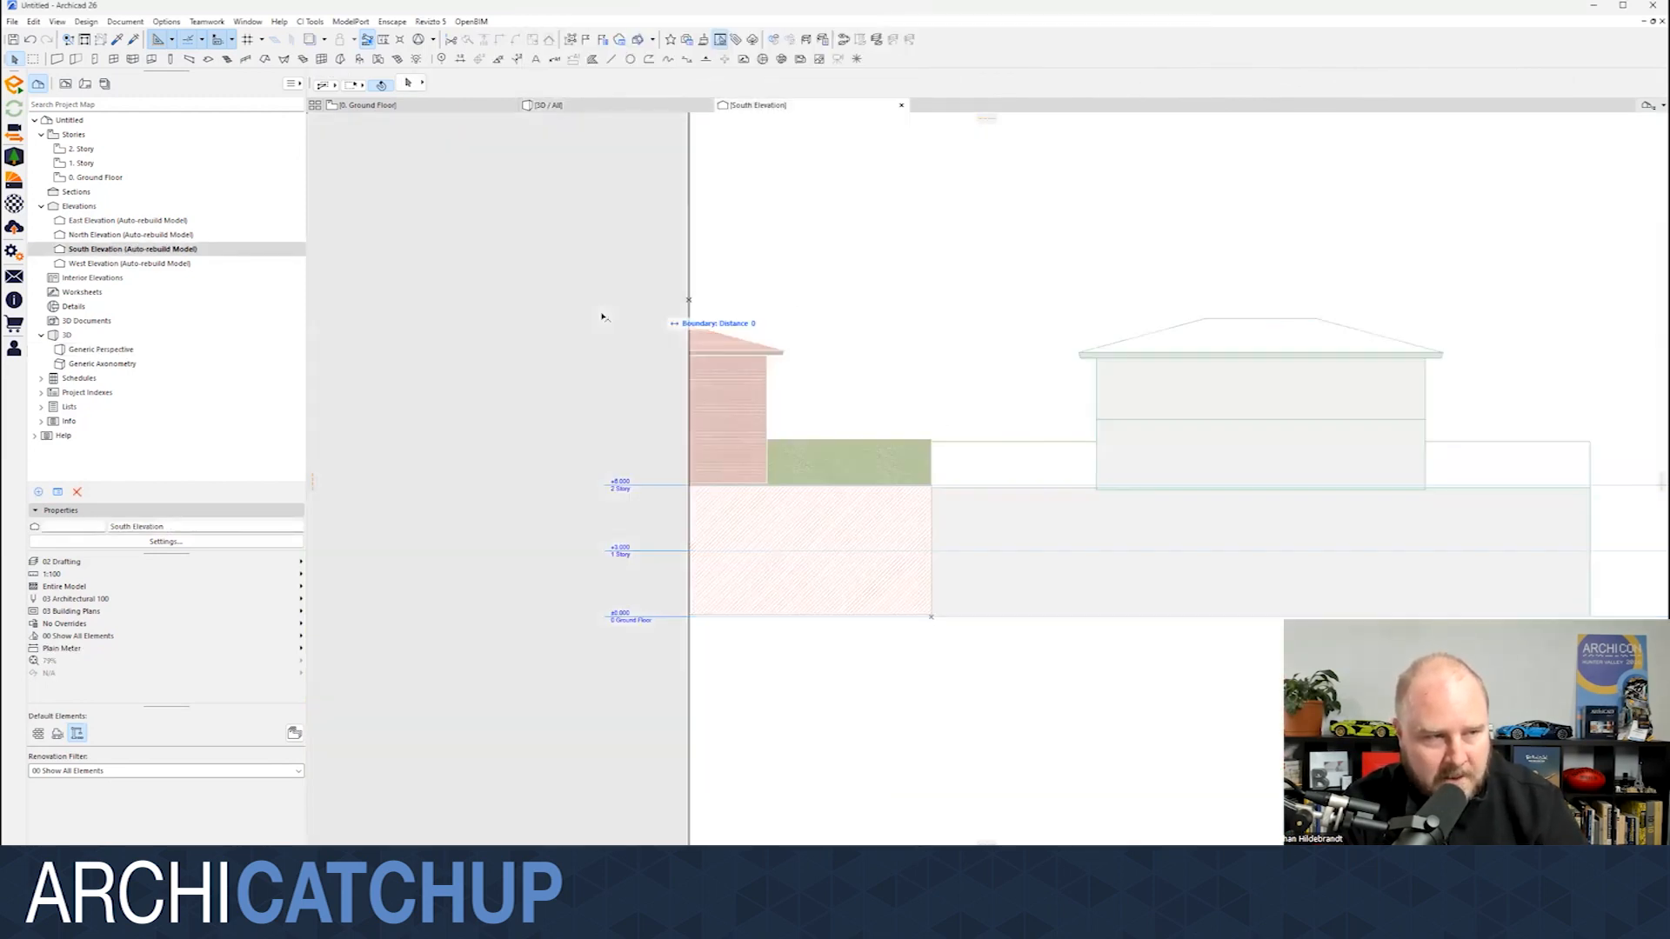
{"action": "left_click", "coordinate": [700, 285]}
{"action": "scroll", "coordinate": [663, 370], "scroll_direction": "up", "scroll_amount": 4}
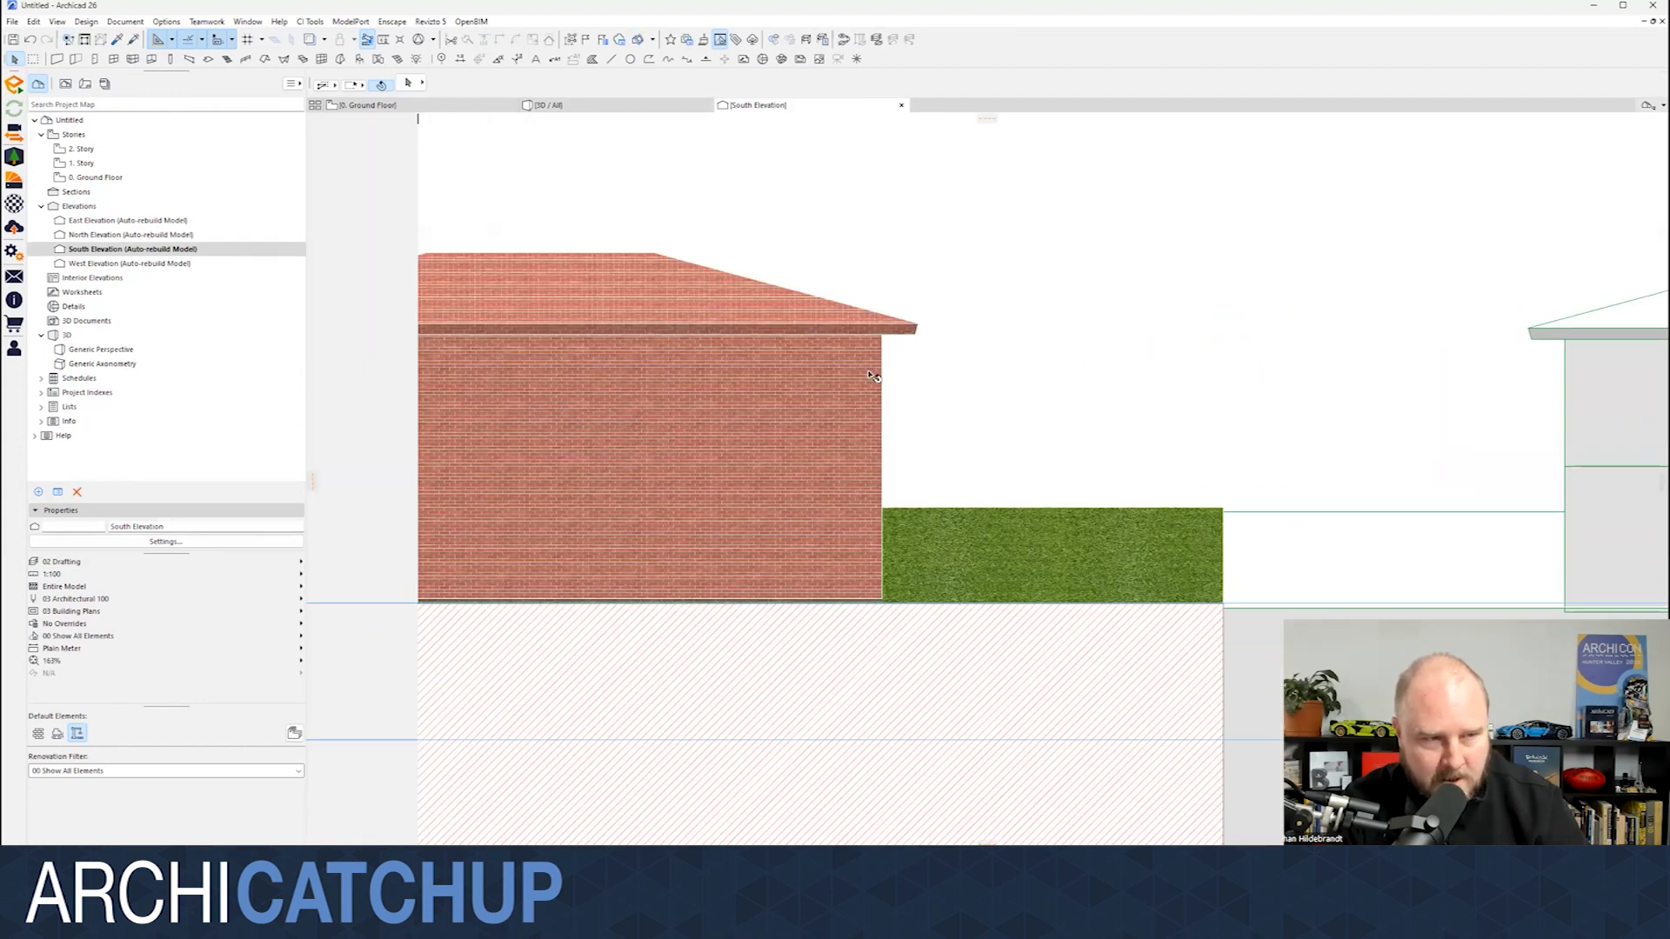
{"action": "scroll", "coordinate": [874, 375], "scroll_direction": "down", "scroll_amount": 3}
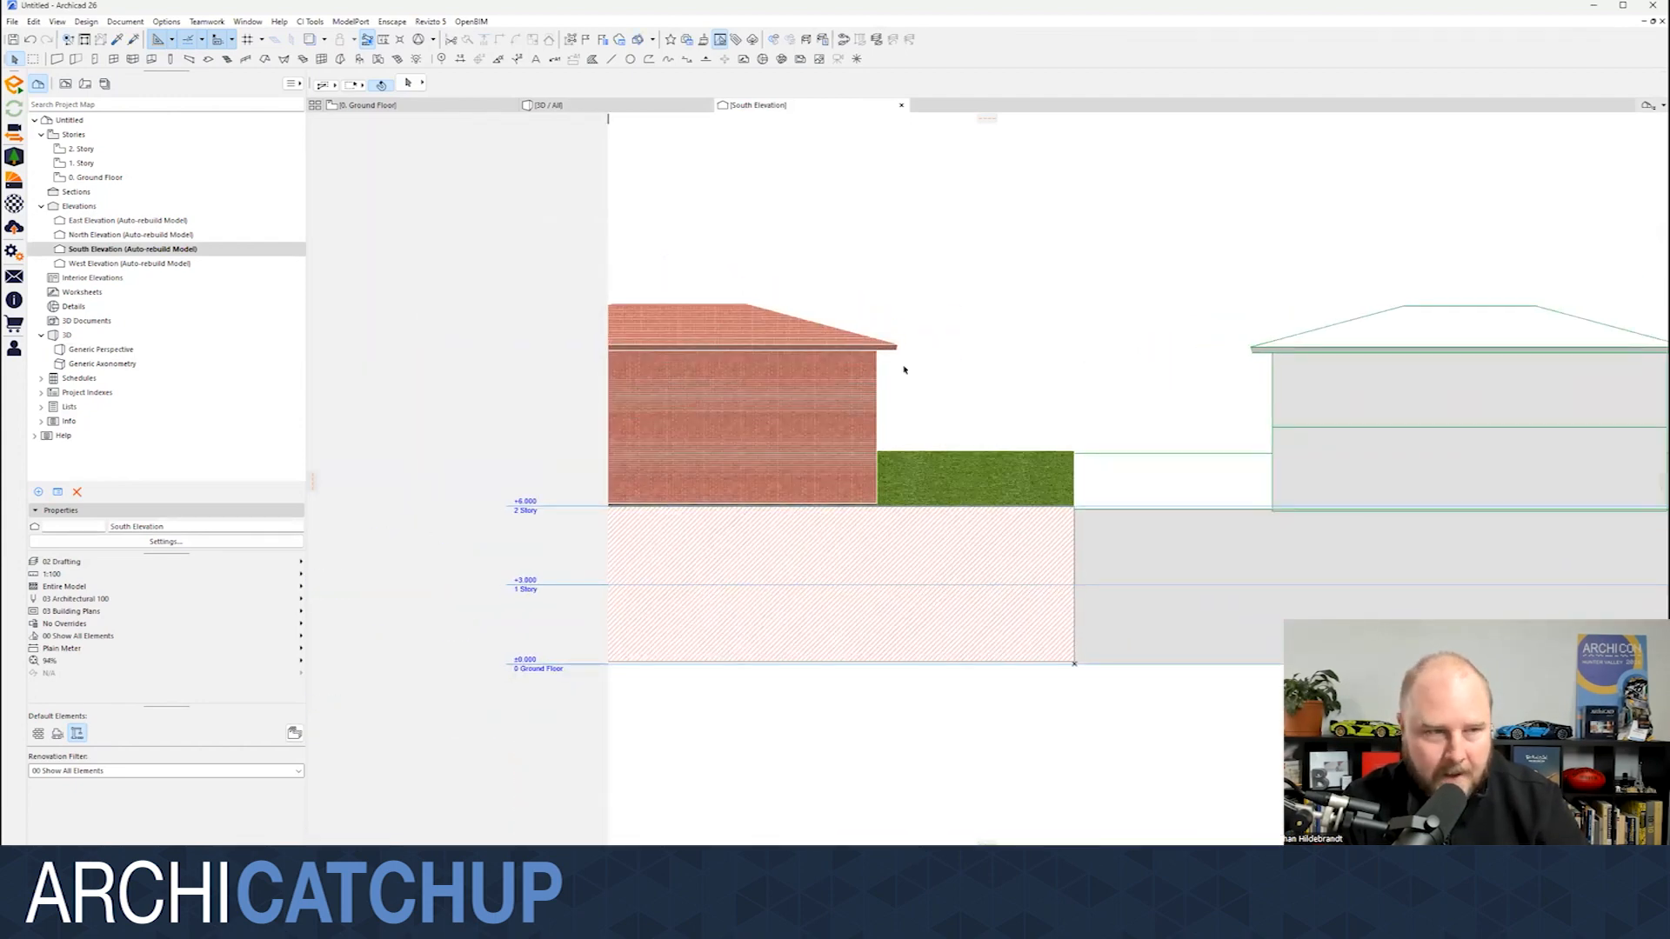
{"action": "scroll", "coordinate": [919, 370], "scroll_direction": "down", "scroll_amount": 1}
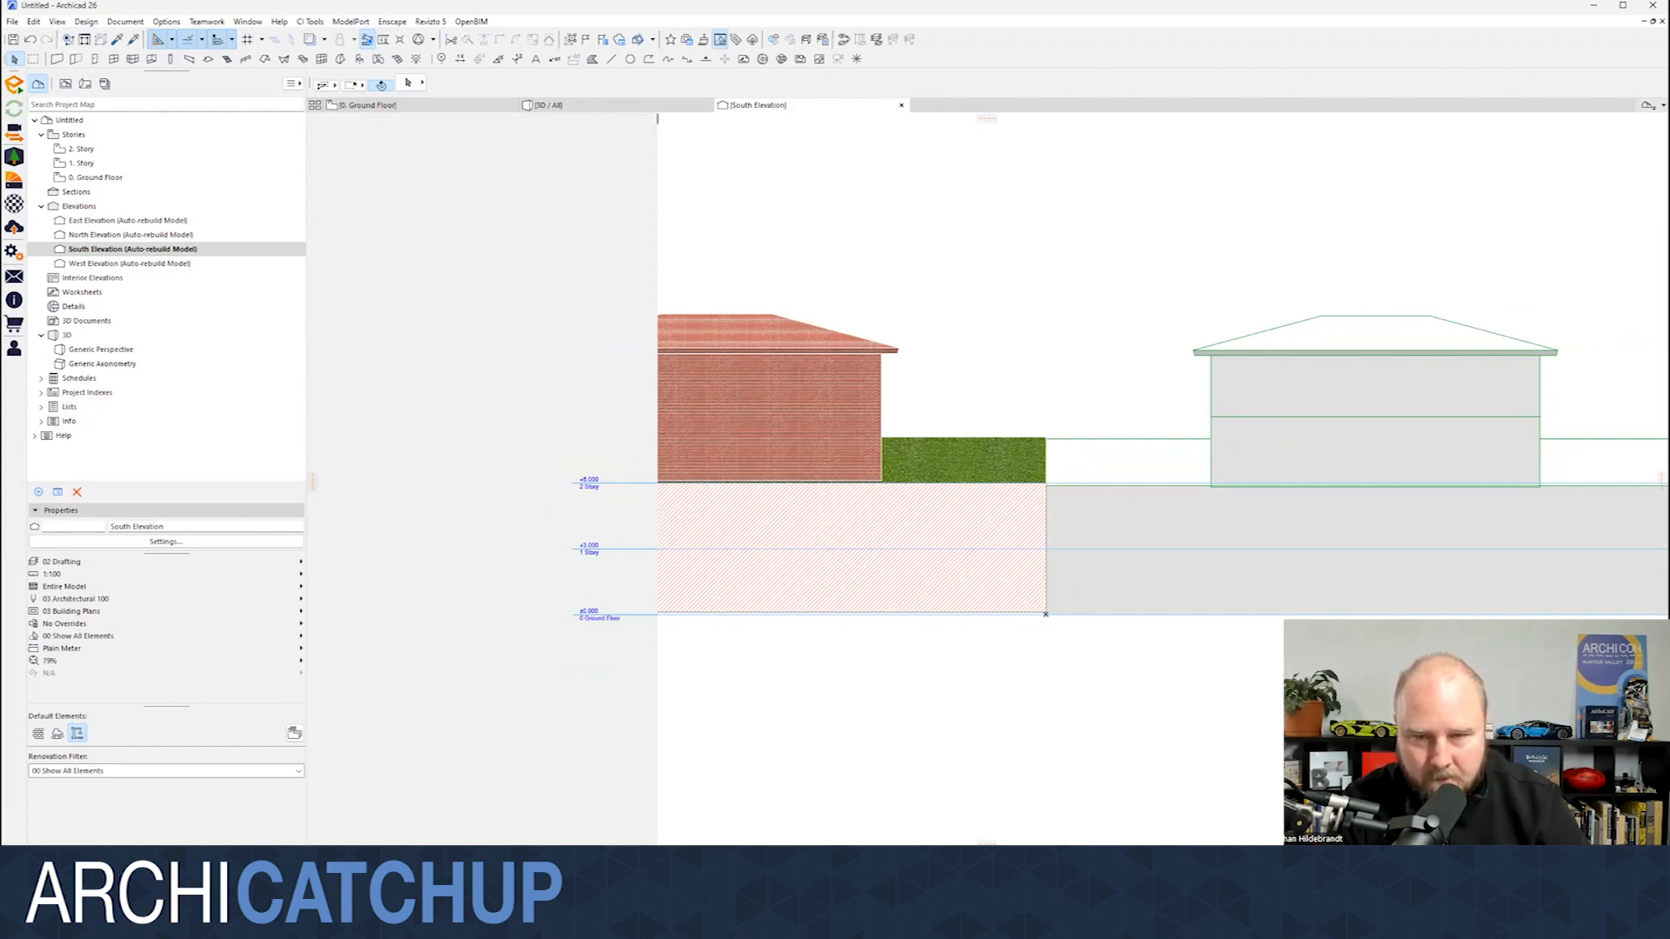
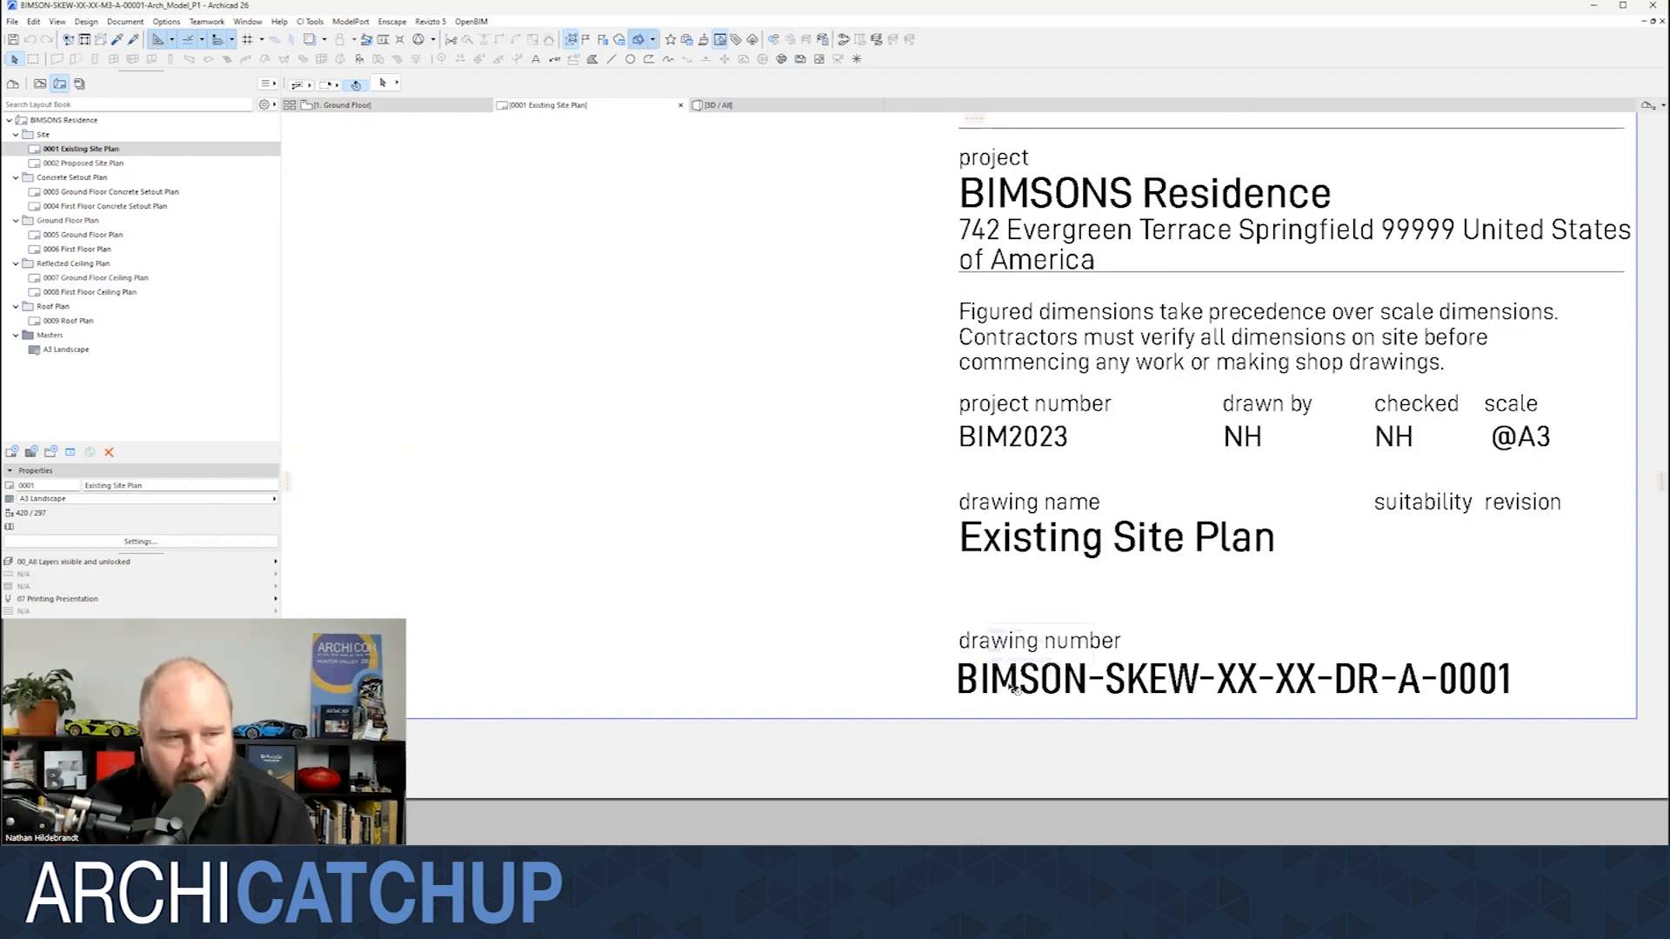
- Examine the Existing Site Plan layout's title block in BIMSONS Residence and review the Project Info details without changing them
{"action": "scroll", "coordinate": [911, 614], "scroll_direction": "down", "scroll_amount": 5}
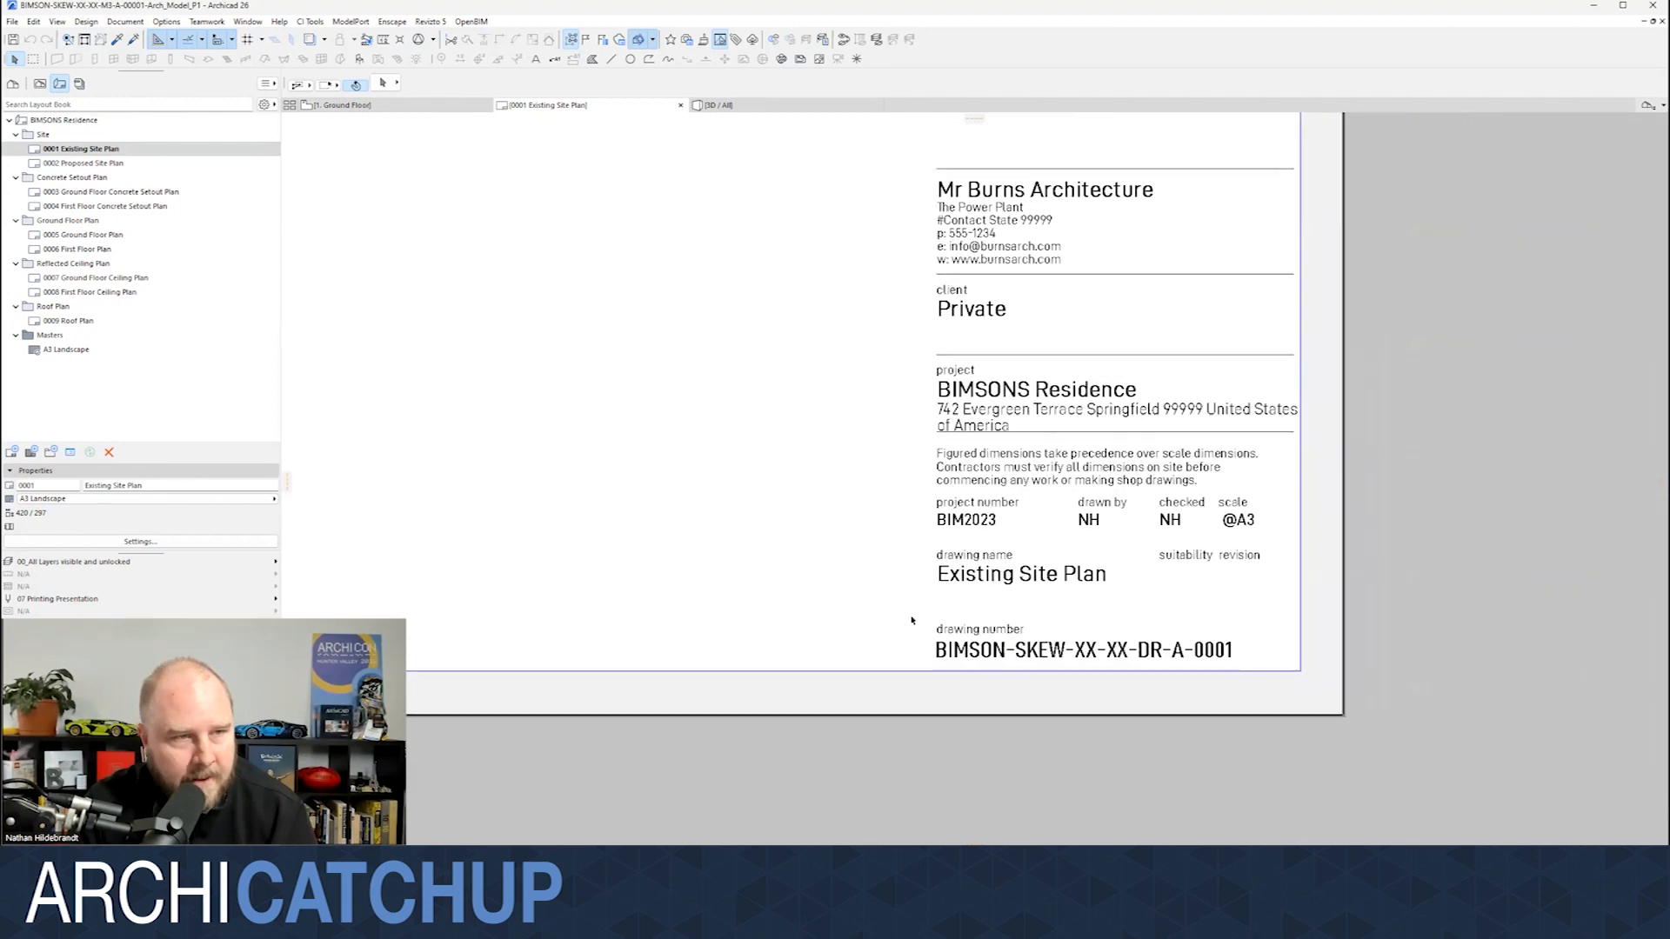
{"action": "scroll", "coordinate": [1200, 746], "scroll_direction": "down", "scroll_amount": 3}
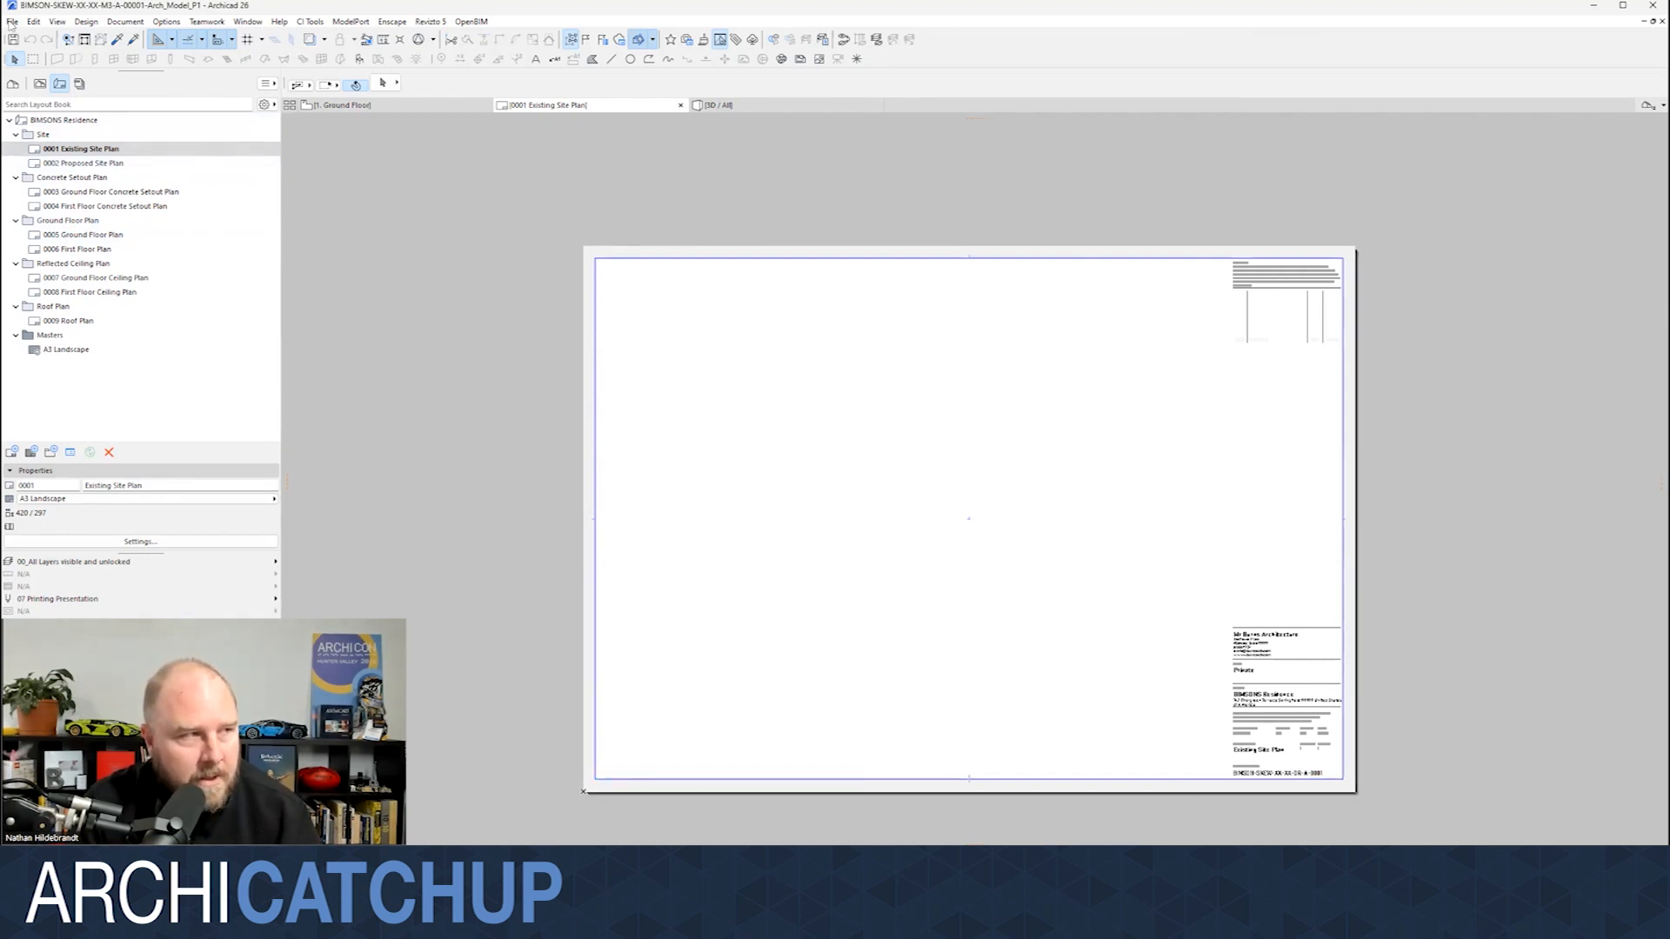
{"action": "left_click", "coordinate": [13, 21]}
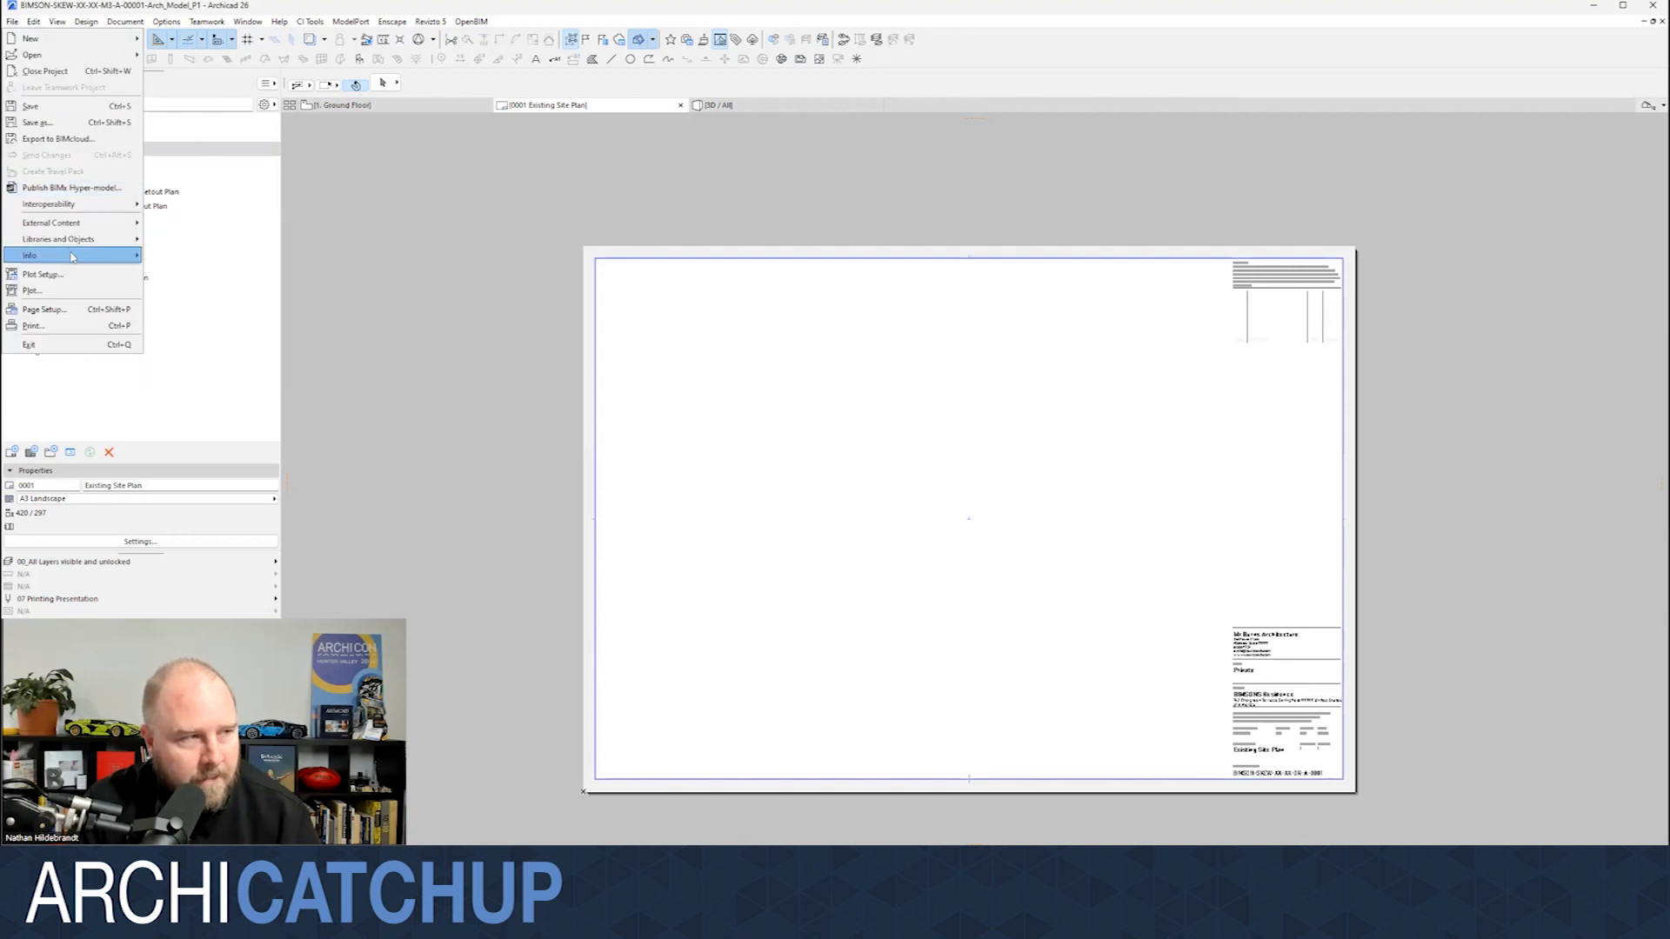
{"action": "mouse_move", "coordinate": [73, 255]}
{"action": "left_click", "coordinate": [157, 258]}
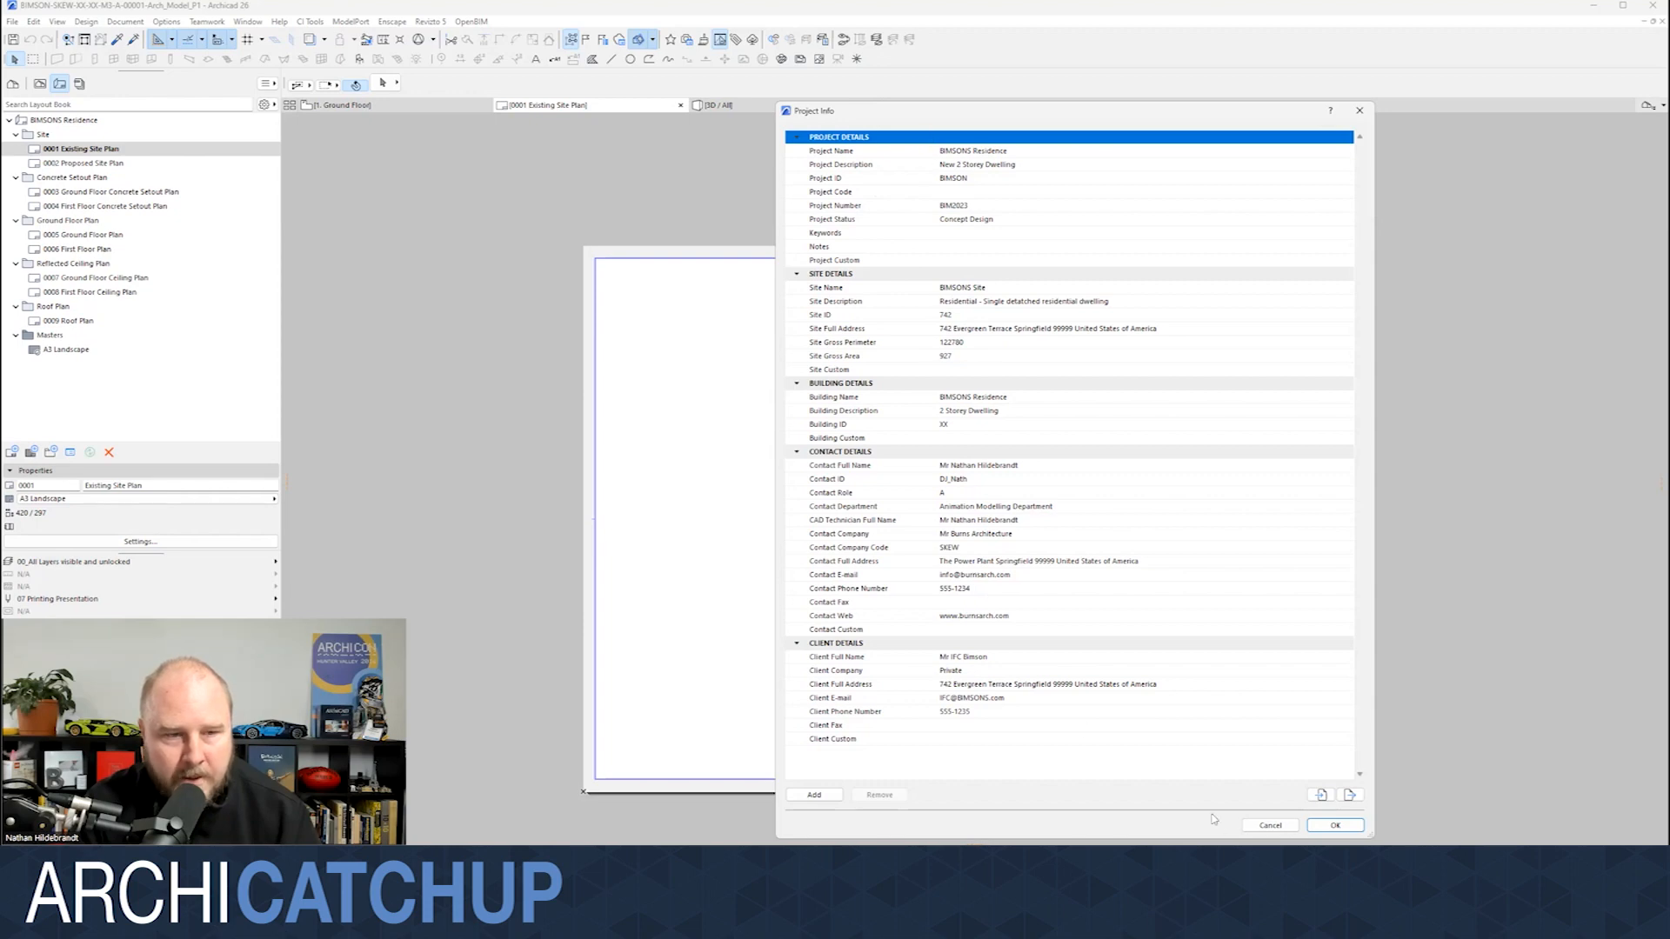
{"action": "left_click", "coordinate": [1270, 826]}
- Examine the title block's drawing number, and show the LAYOUT SHEETS publisher set's items in the Organizer
{"action": "scroll", "coordinate": [1254, 764], "scroll_direction": "up", "scroll_amount": 3}
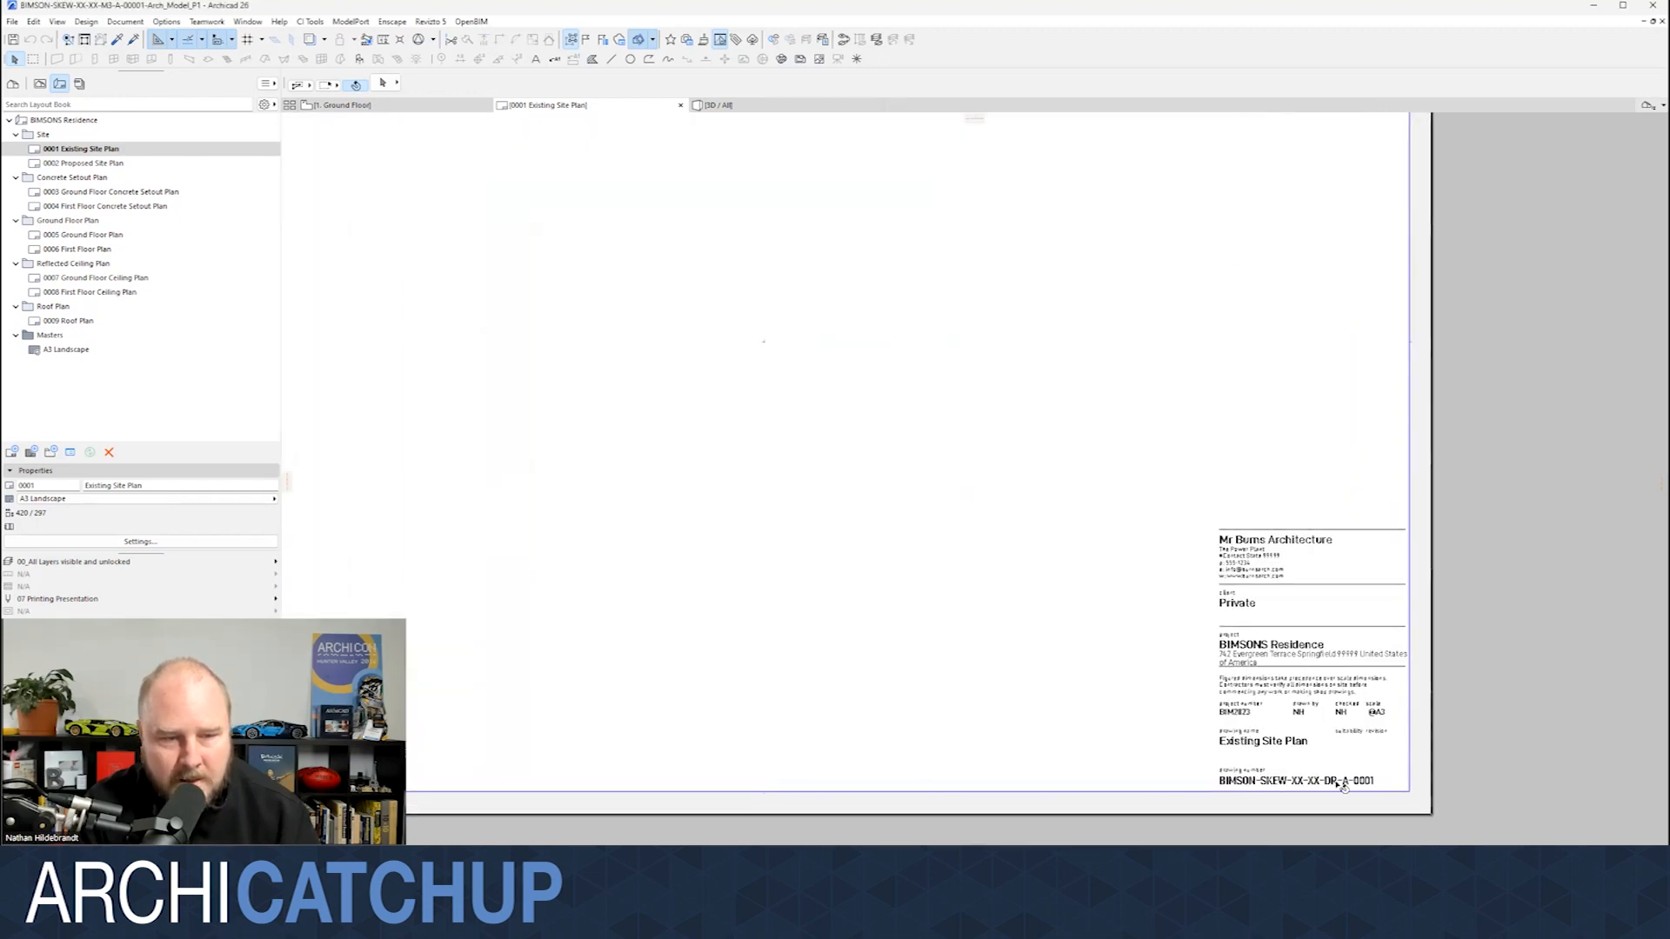
{"action": "scroll", "coordinate": [1283, 783], "scroll_direction": "up", "scroll_amount": 2}
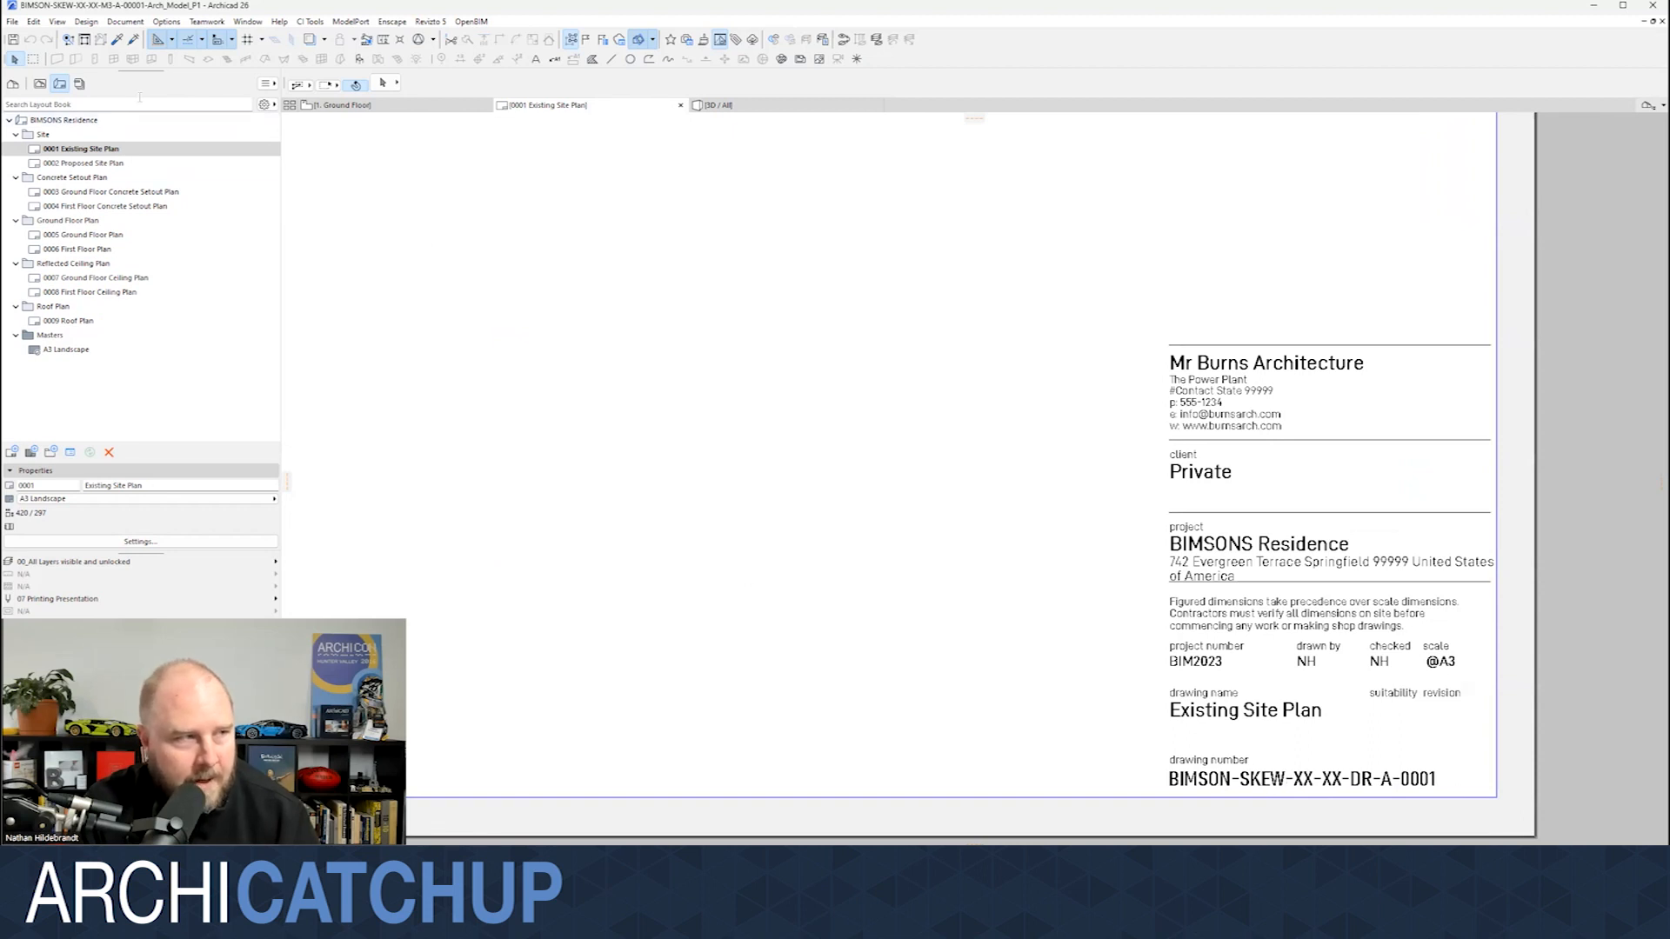
{"action": "left_click", "coordinate": [13, 85]}
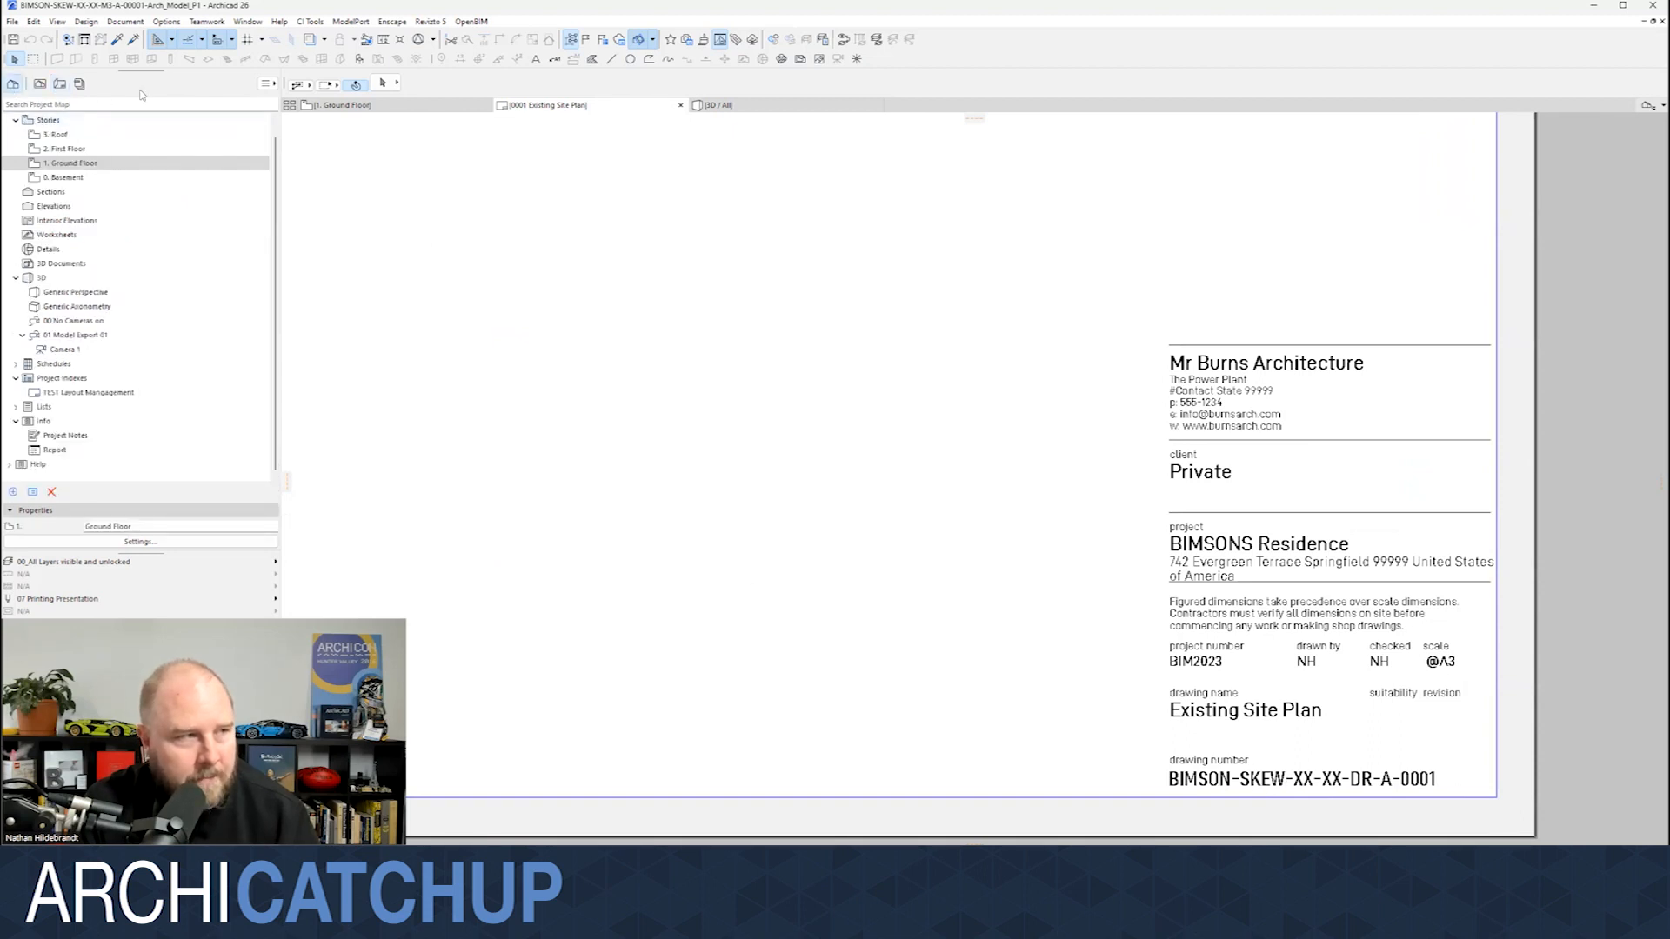
{"action": "left_click", "coordinate": [266, 83]}
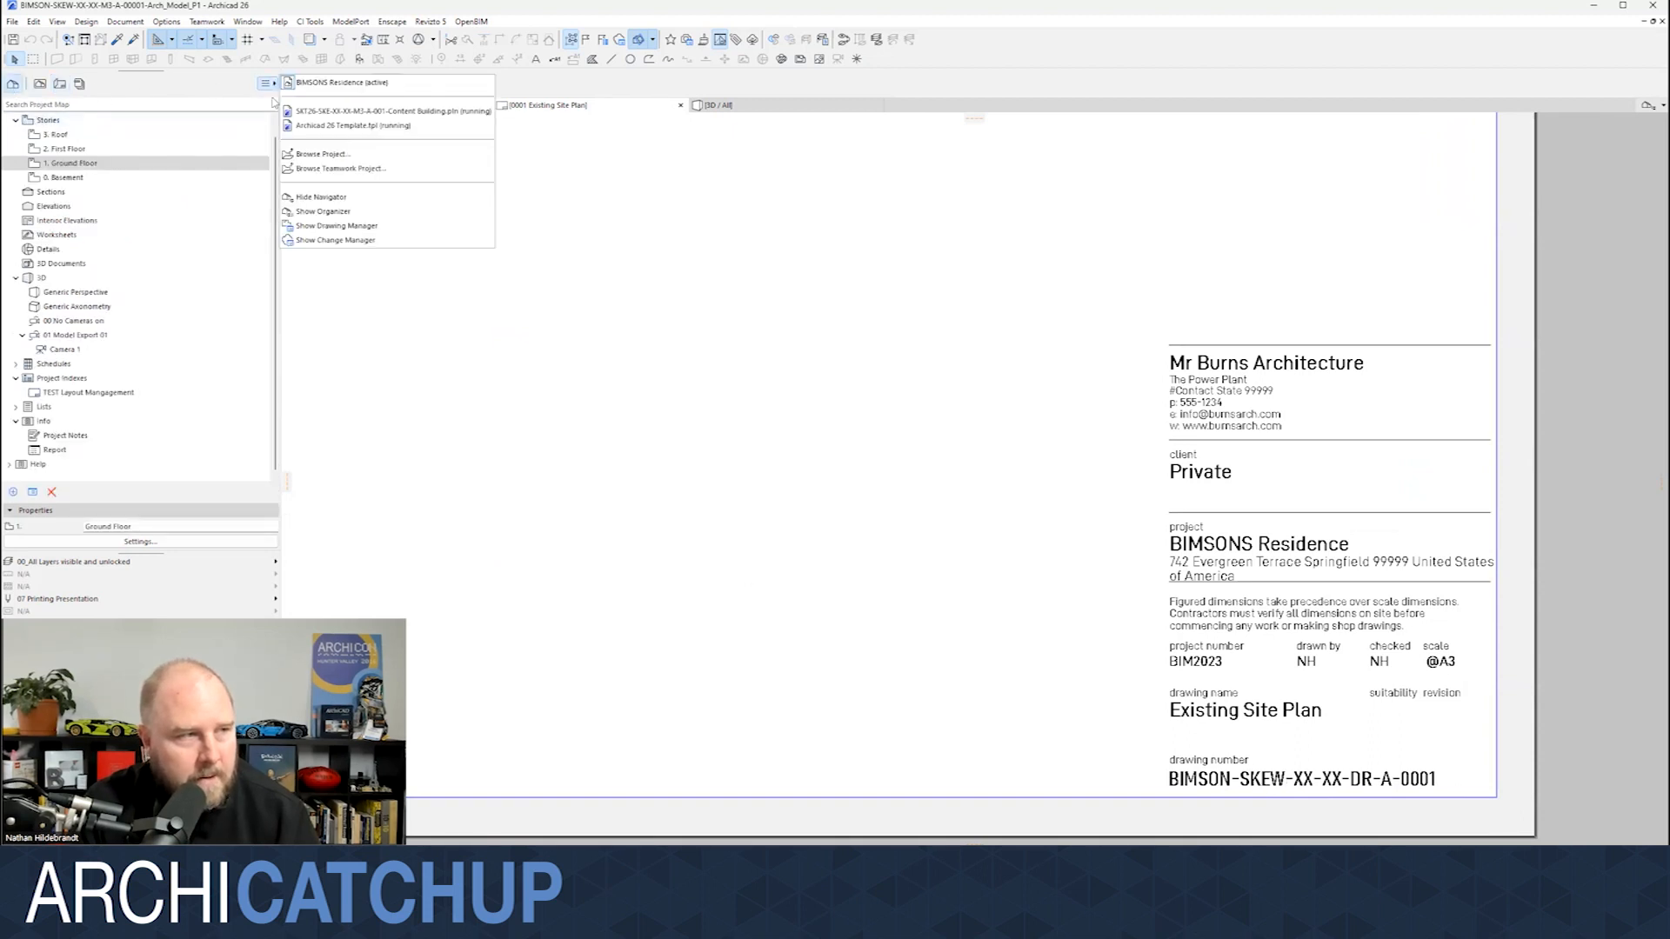
{"action": "left_click", "coordinate": [331, 211]}
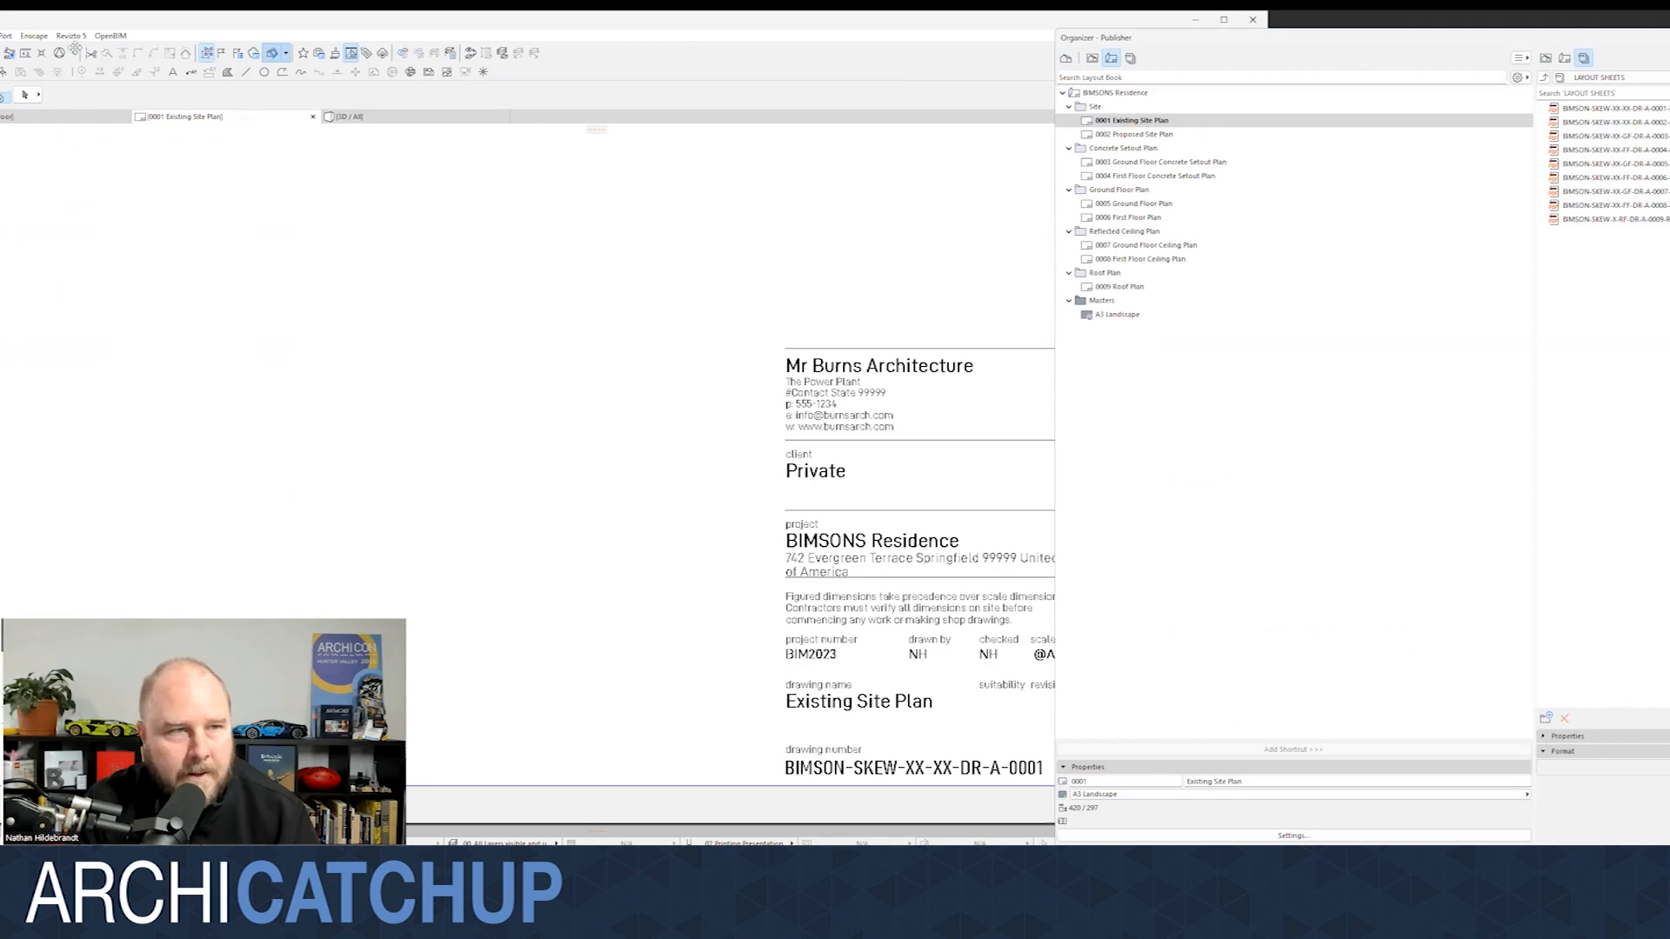
{"action": "left_click", "coordinate": [814, 75]}
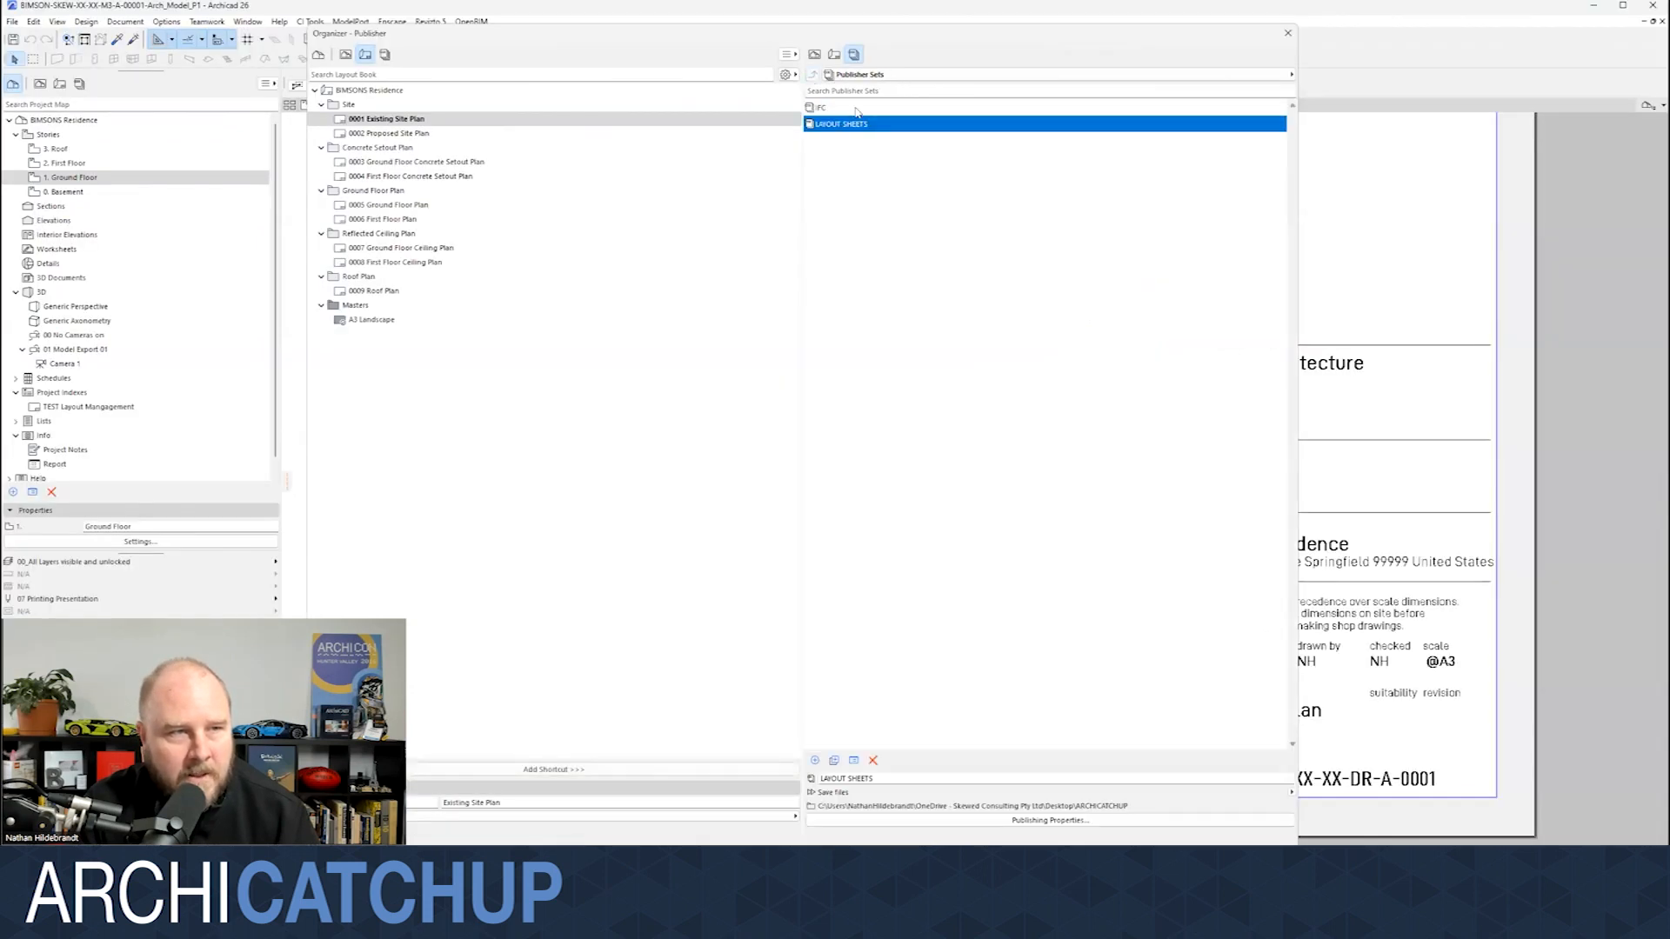
{"action": "double_click", "coordinate": [838, 123]}
- Review the custom name and available autotexts in Rename Items for the Existing Site Plan publisher item, and close the Organizer
{"action": "left_click", "coordinate": [863, 106]}
{"action": "right_click", "coordinate": [863, 106]}
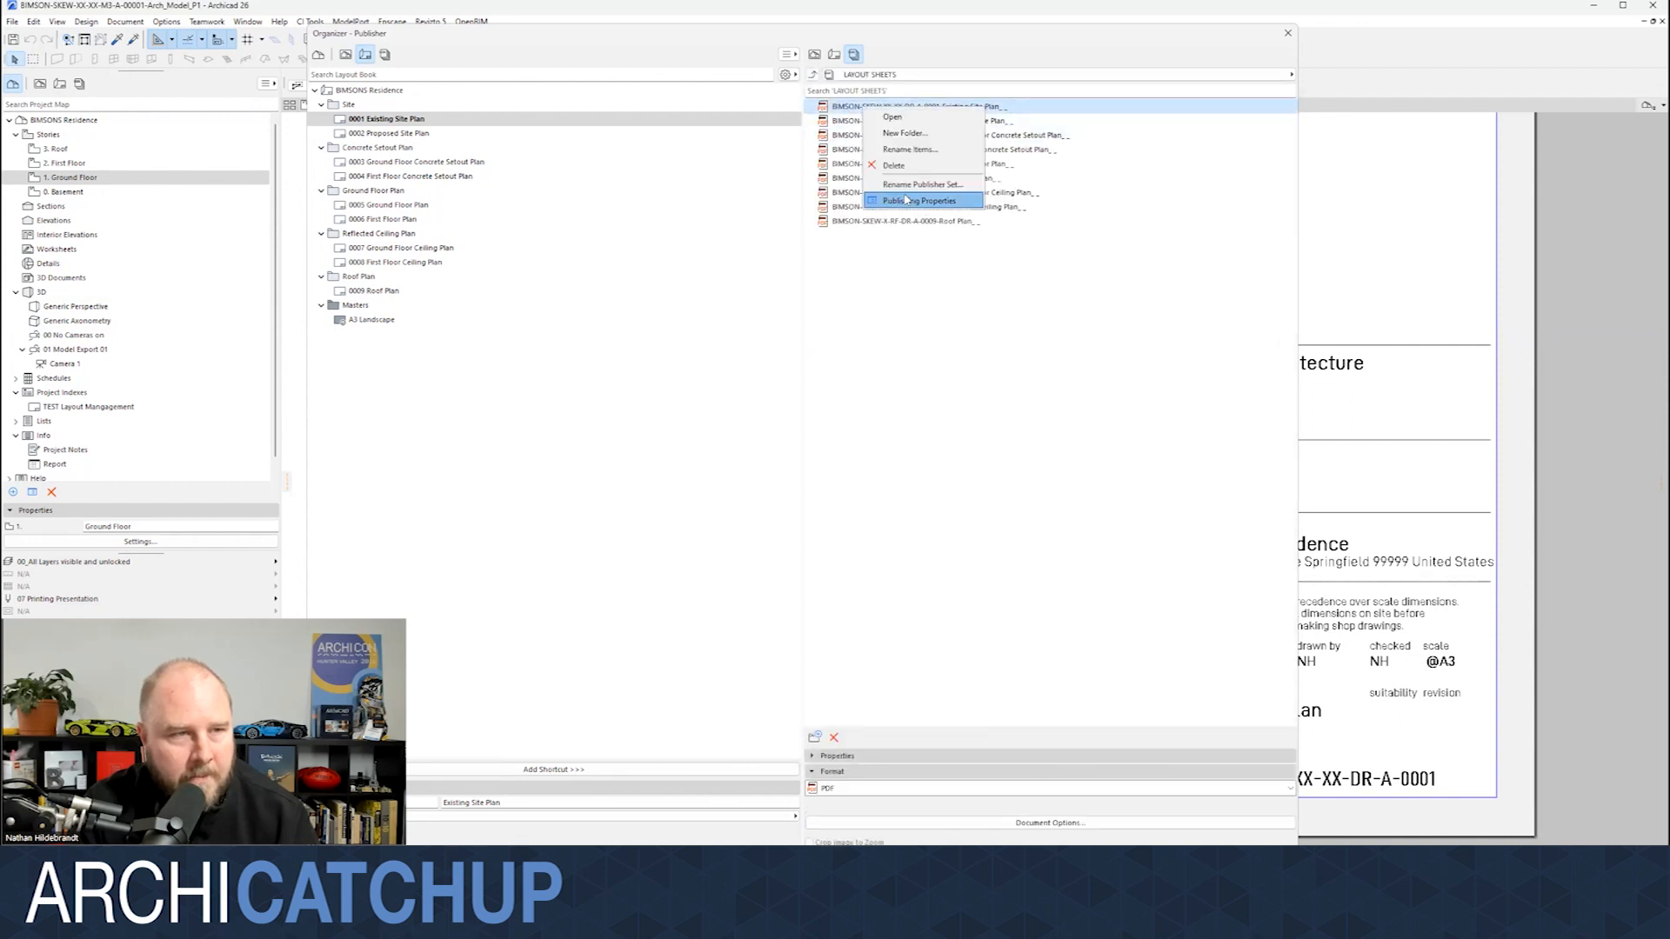
{"action": "left_click", "coordinate": [882, 150]}
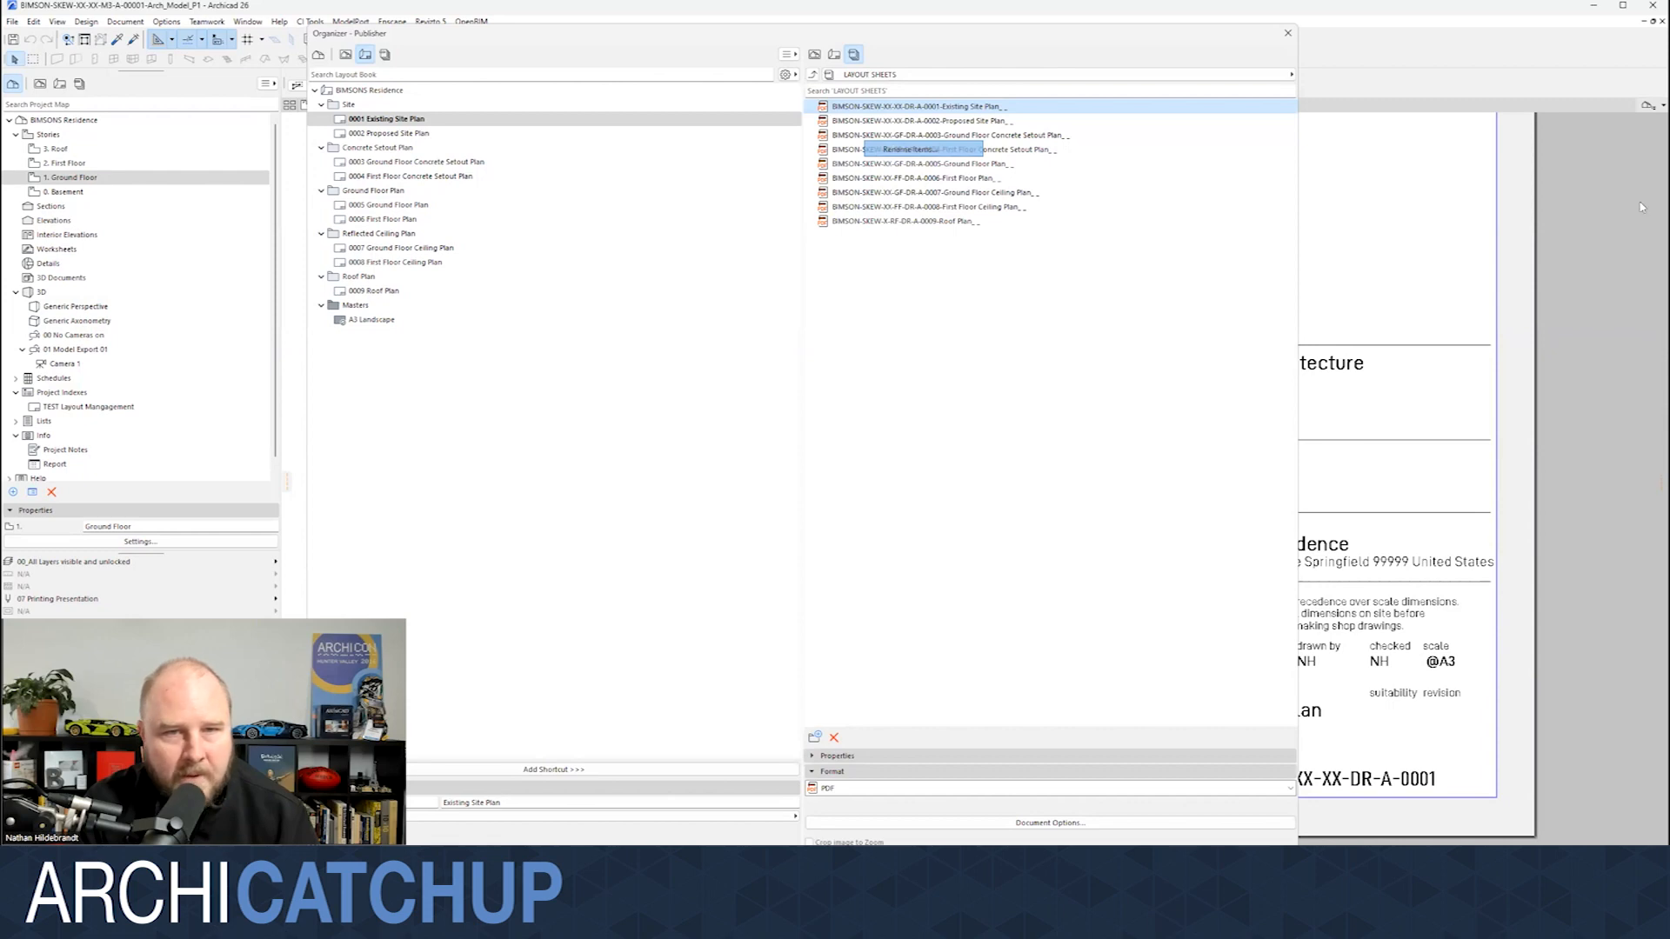
{"action": "left_click_drag", "start_coordinate": [1576, 253], "coordinate": [801, 166]}
{"action": "left_click", "coordinate": [953, 211]}
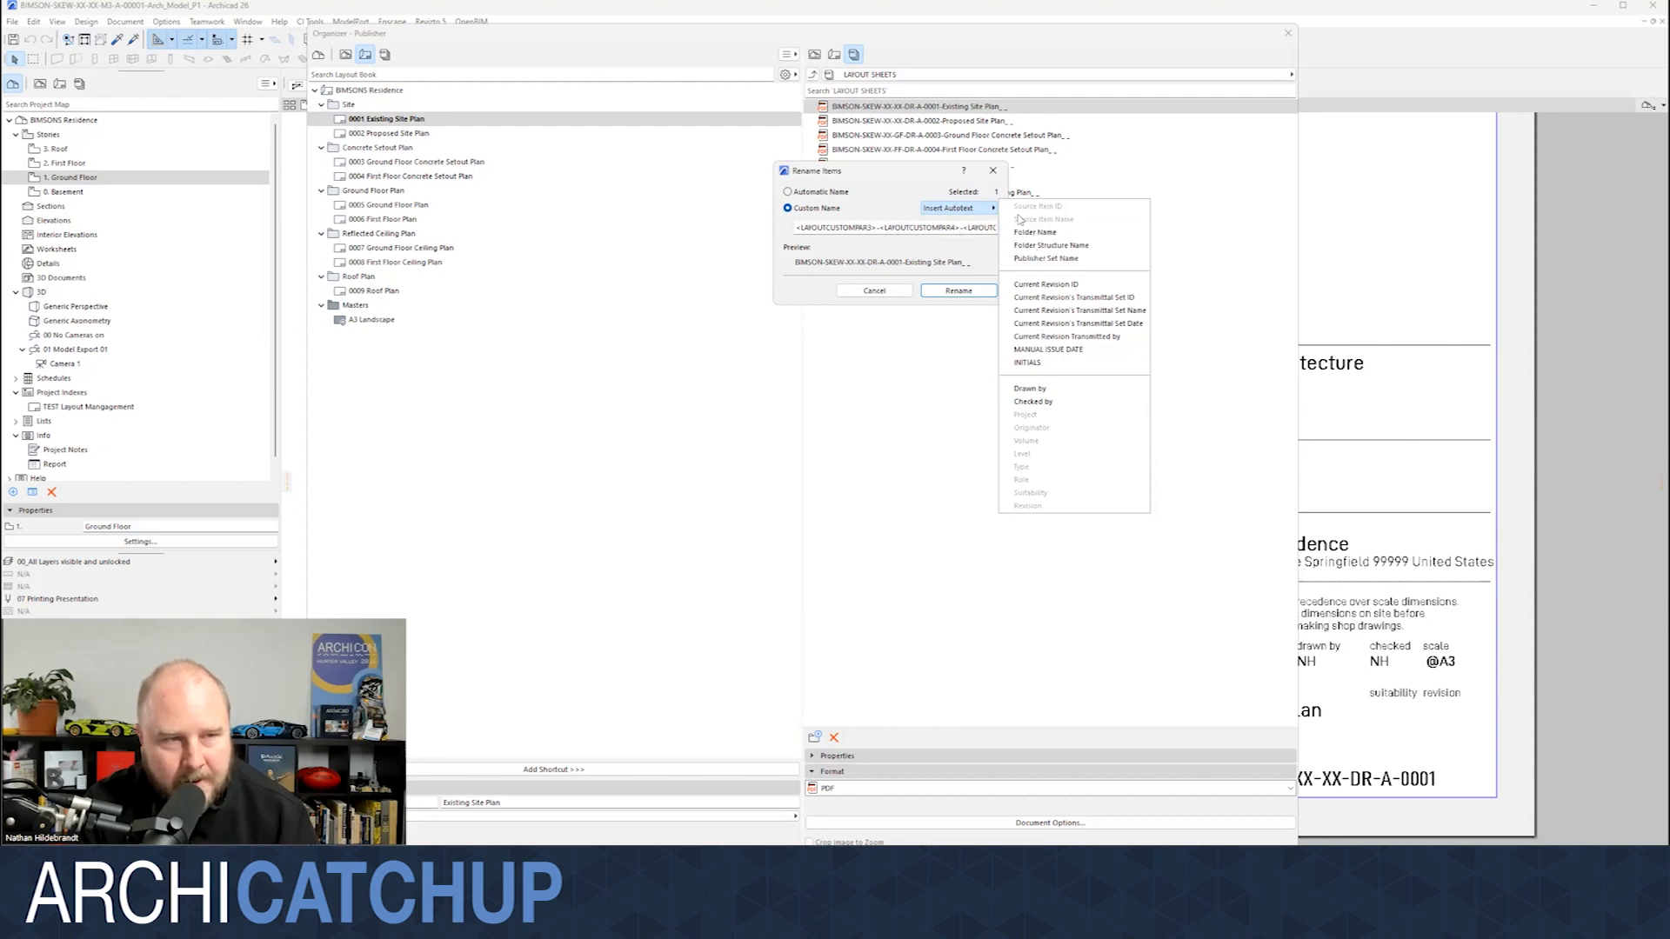
{"action": "left_click", "coordinate": [888, 299]}
{"action": "left_click", "coordinate": [964, 291]}
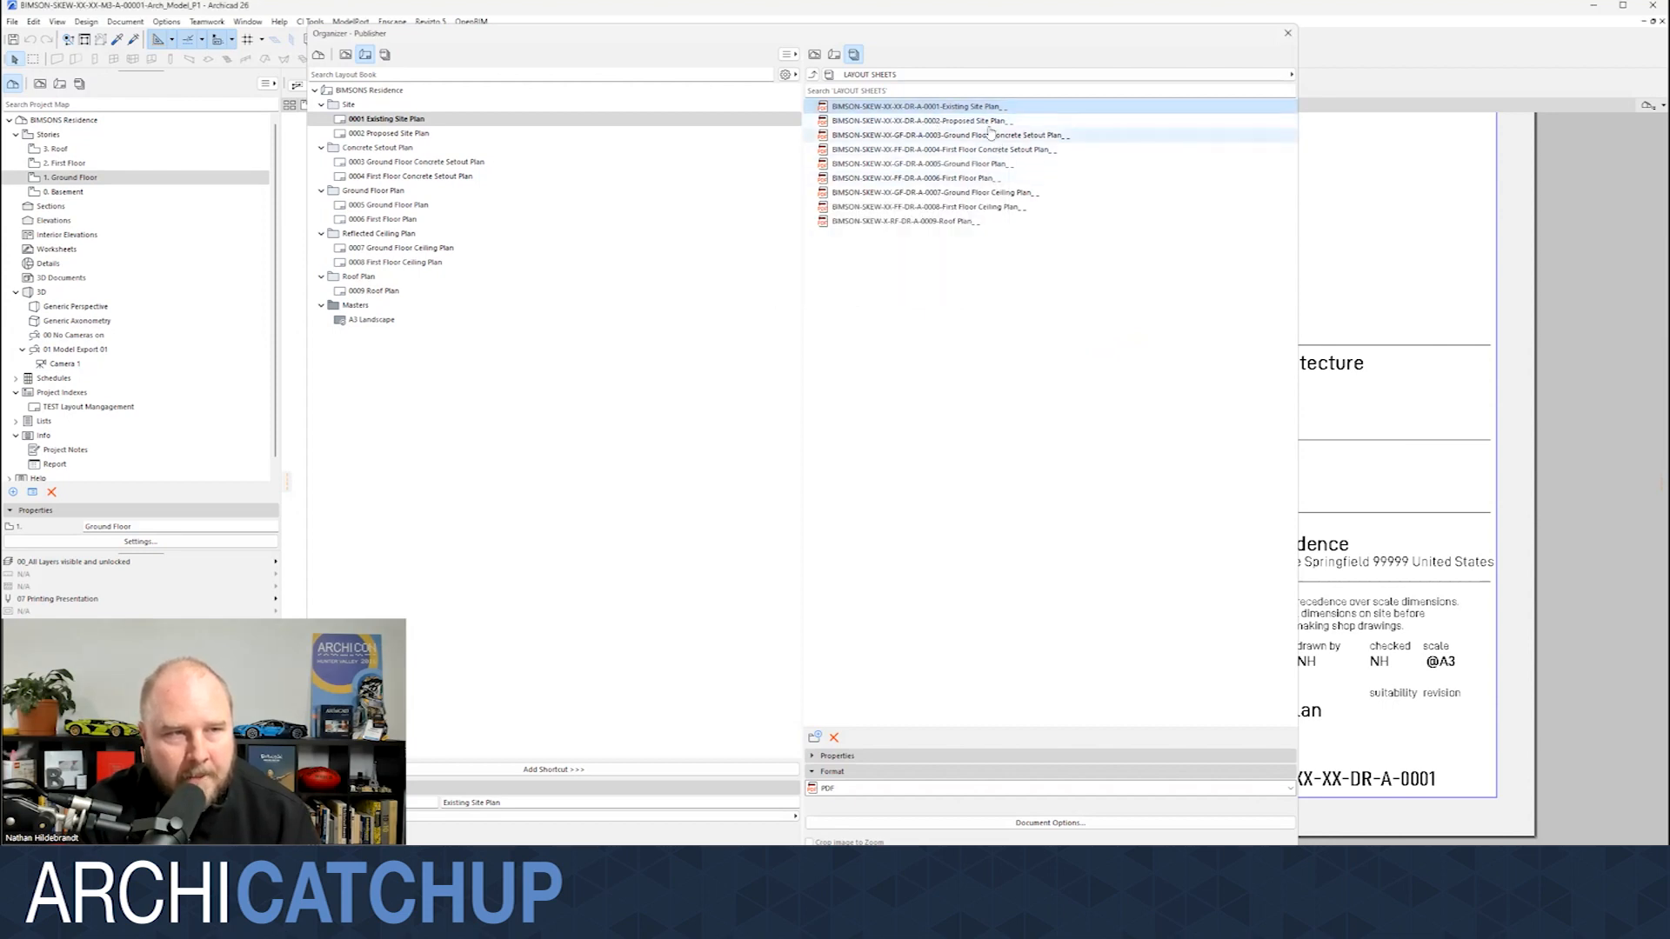
{"action": "left_click", "coordinate": [1288, 35]}
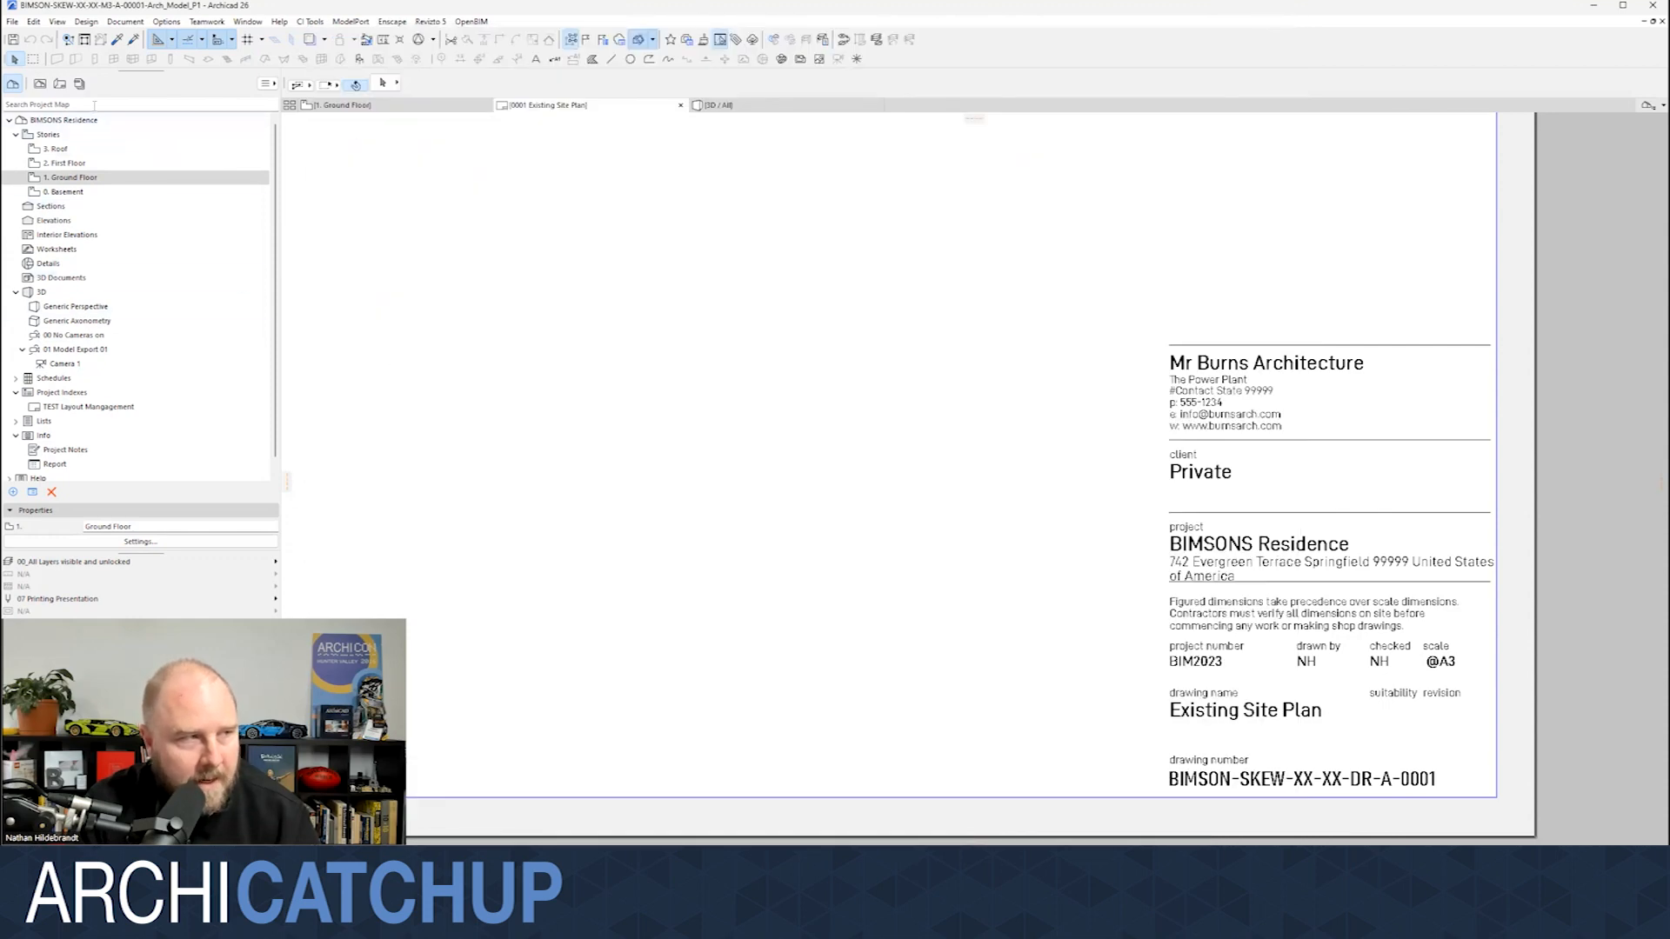
- Open the BIMSONS Residence layout book's settings and examine its Layout Info Scheme fields from Project to Revision
{"action": "left_click", "coordinate": [59, 83]}
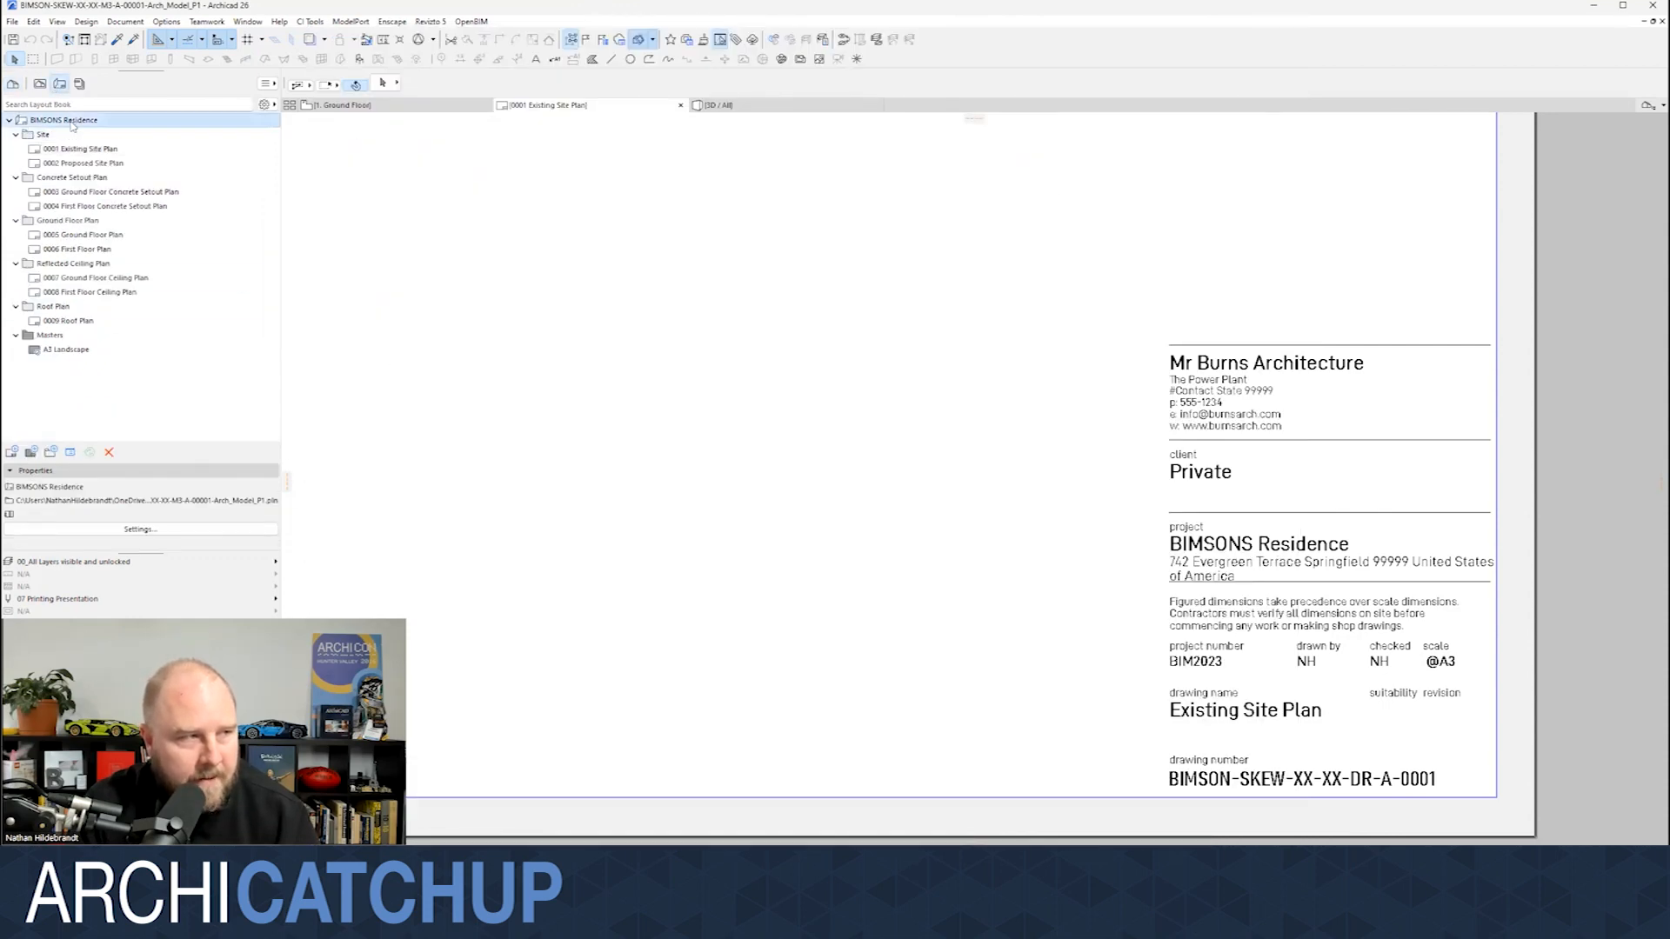
{"action": "right_click", "coordinate": [69, 121]}
{"action": "left_click", "coordinate": [128, 206]}
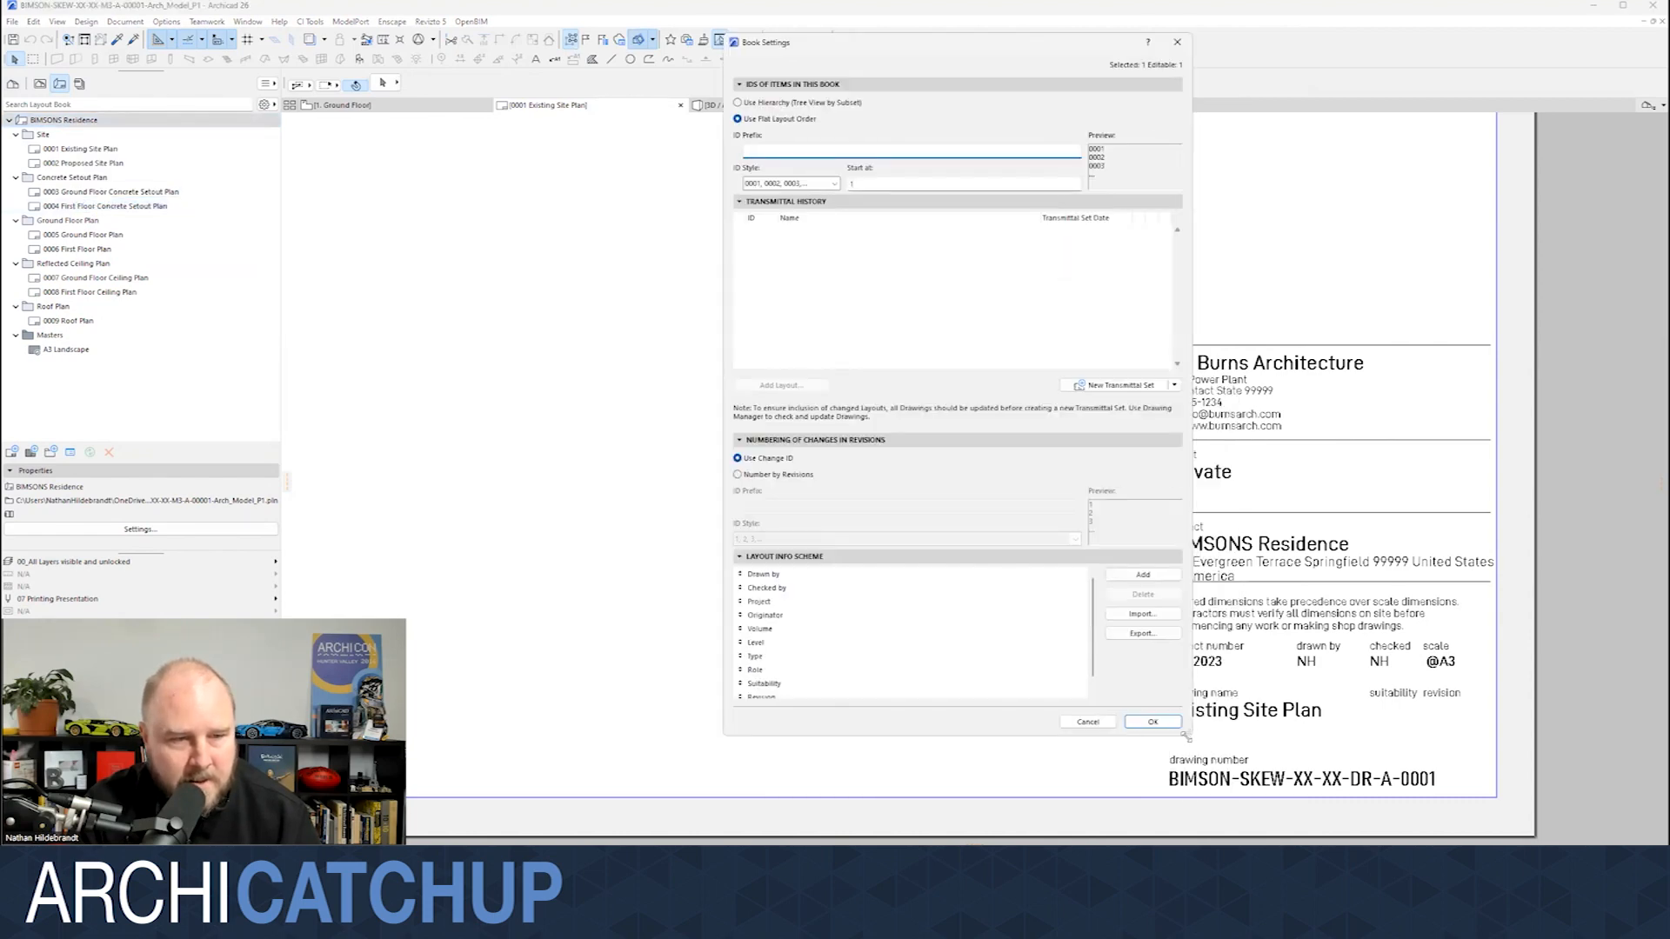
{"action": "double_click", "coordinate": [770, 635]}
{"action": "double_click", "coordinate": [781, 650]}
{"action": "double_click", "coordinate": [791, 663]}
{"action": "double_click", "coordinate": [794, 677]}
{"action": "double_click", "coordinate": [795, 690]}
{"action": "double_click", "coordinate": [797, 704]}
{"action": "double_click", "coordinate": [797, 717]}
{"action": "double_click", "coordinate": [798, 731]}
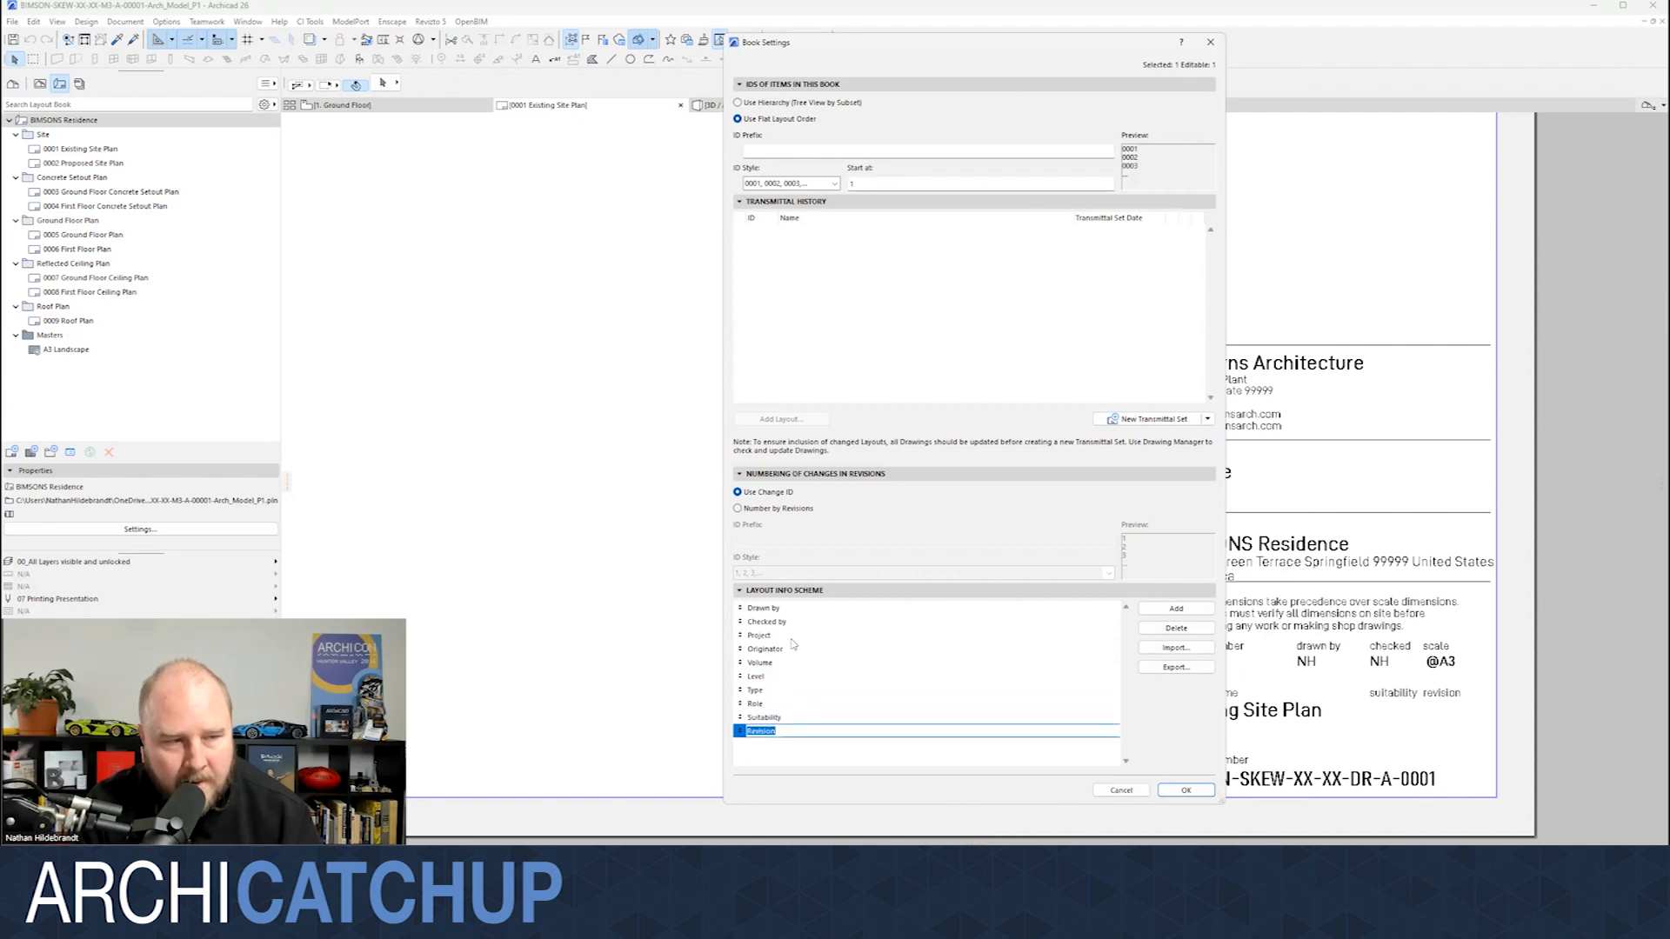
{"action": "double_click", "coordinate": [792, 635]}
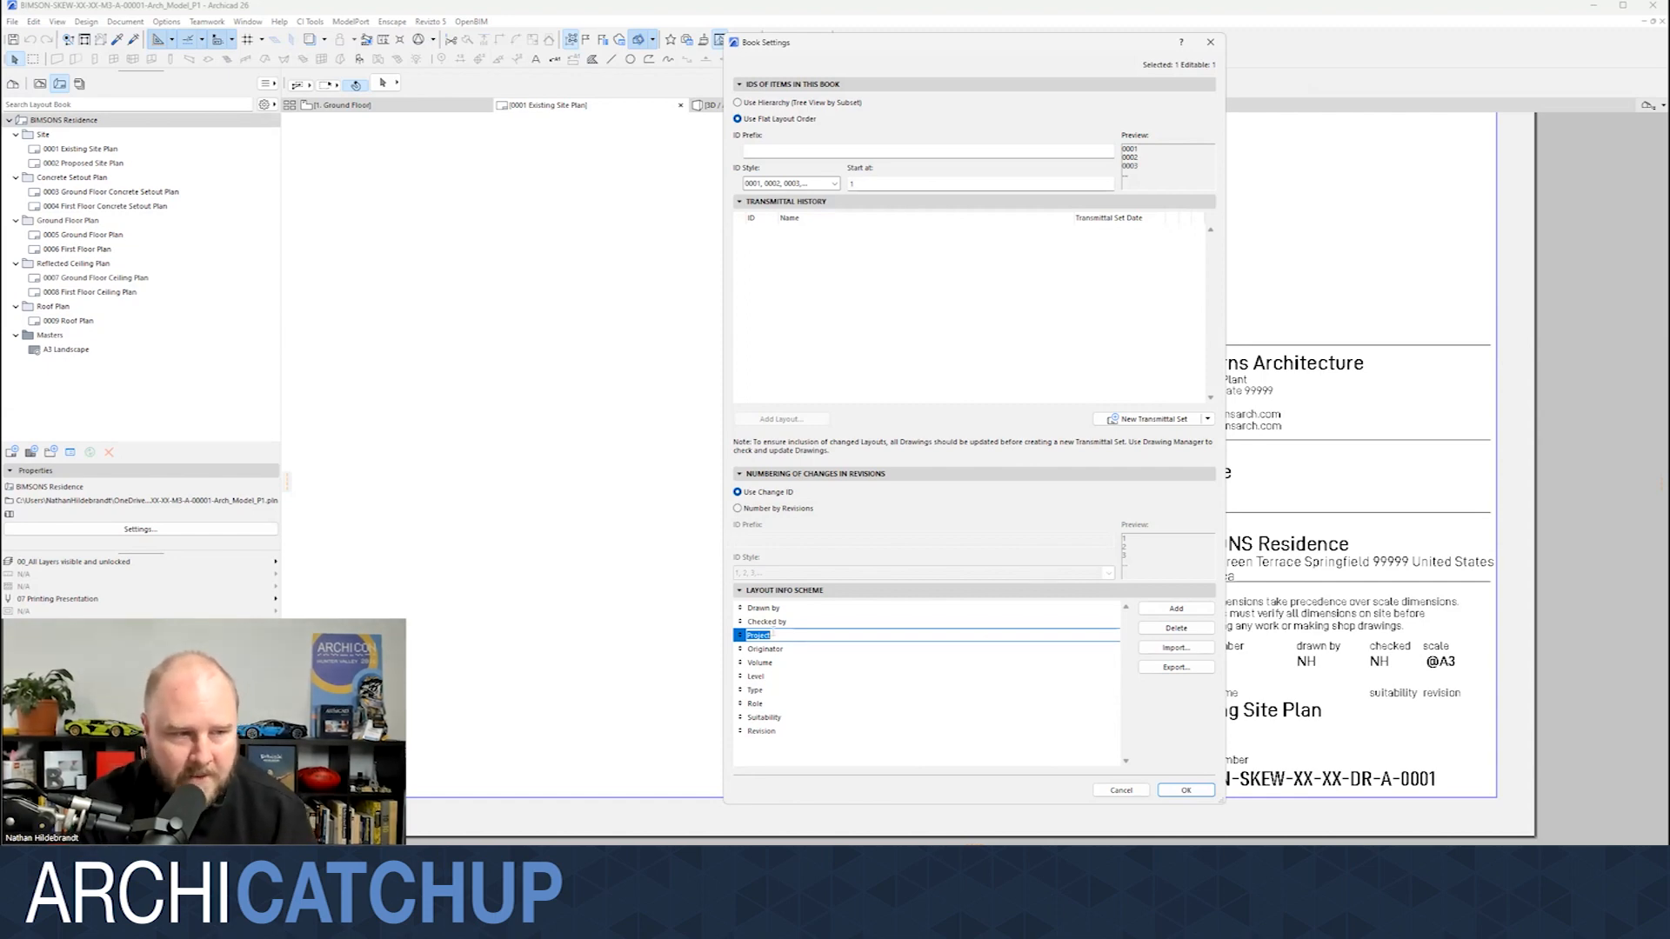
- Examine the Originator, Level and Role fields in the Layout Info Scheme, and close the book settings
{"action": "left_click", "coordinate": [788, 649]}
{"action": "left_click", "coordinate": [791, 675]}
{"action": "left_click", "coordinate": [791, 703]}
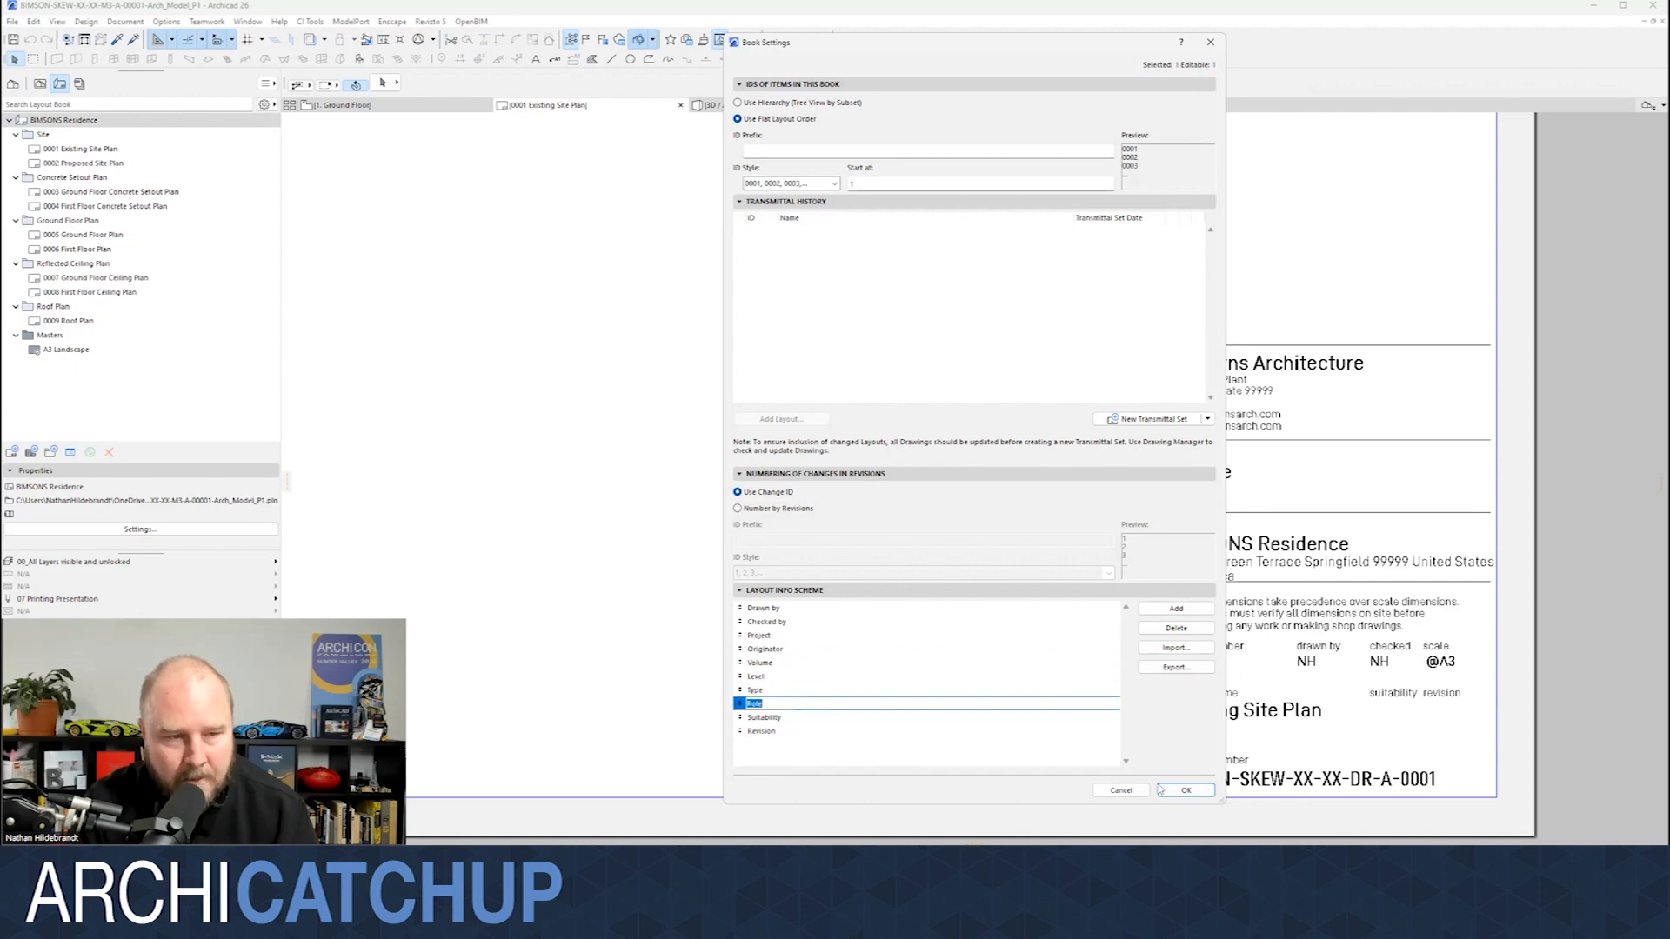
{"action": "key", "text": "Return"}
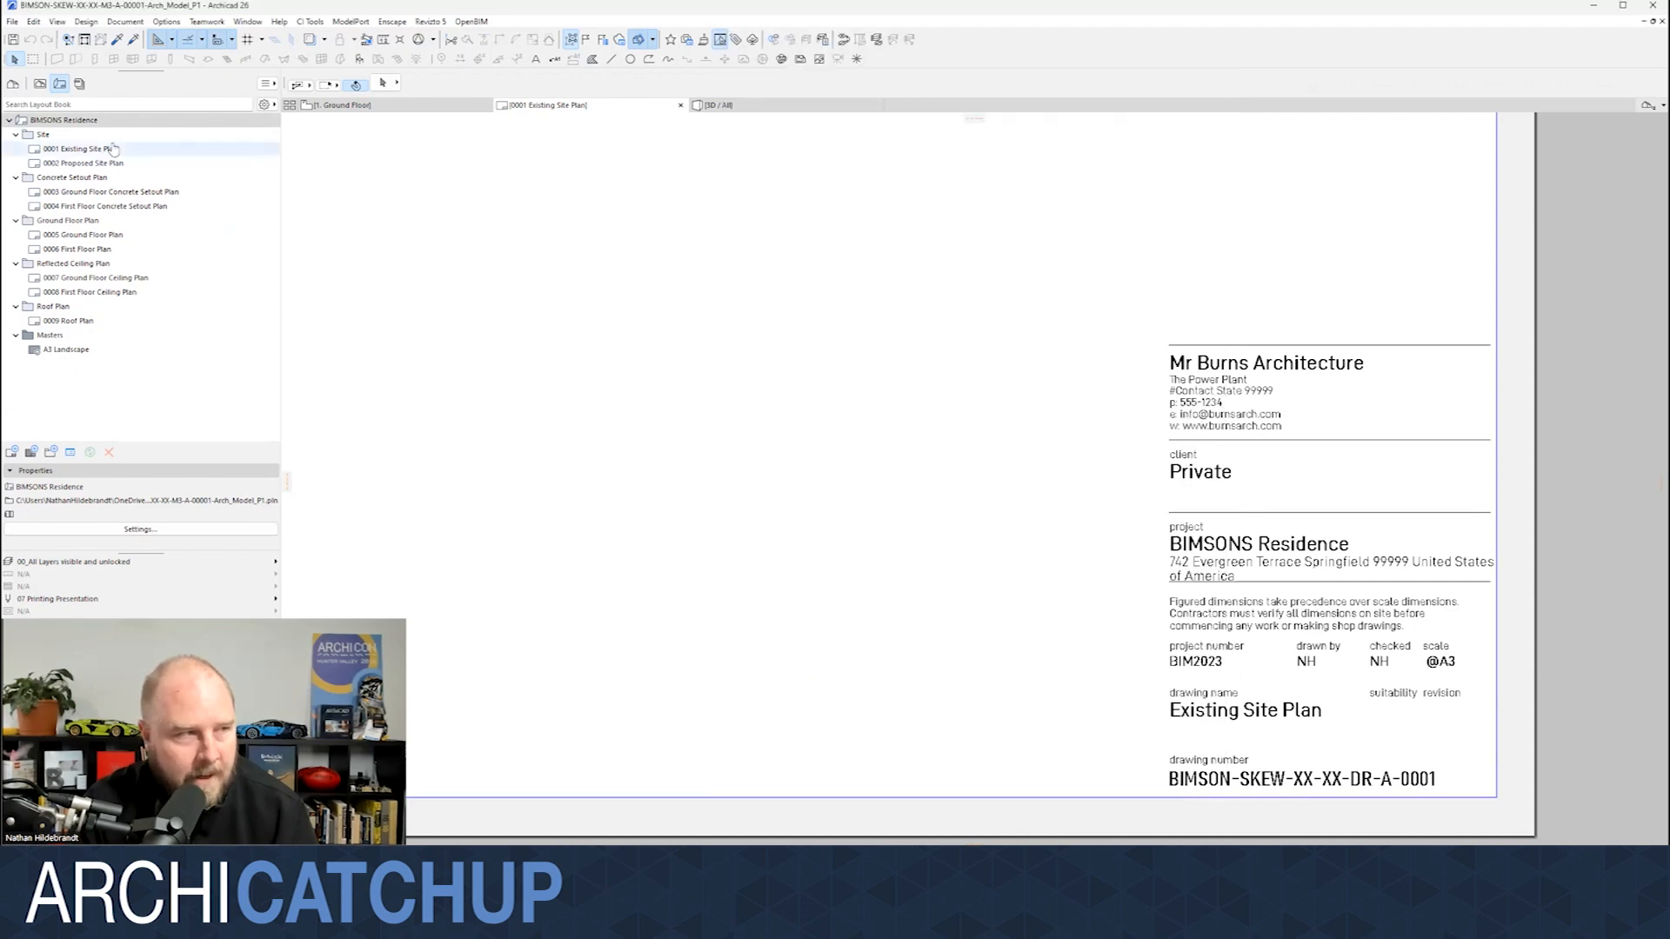
- Review the autotexts available in Rename Items for the Existing Site Plan publisher item, leaving its custom name unchanged
{"action": "left_click", "coordinate": [79, 83]}
{"action": "left_click", "coordinate": [79, 136]}
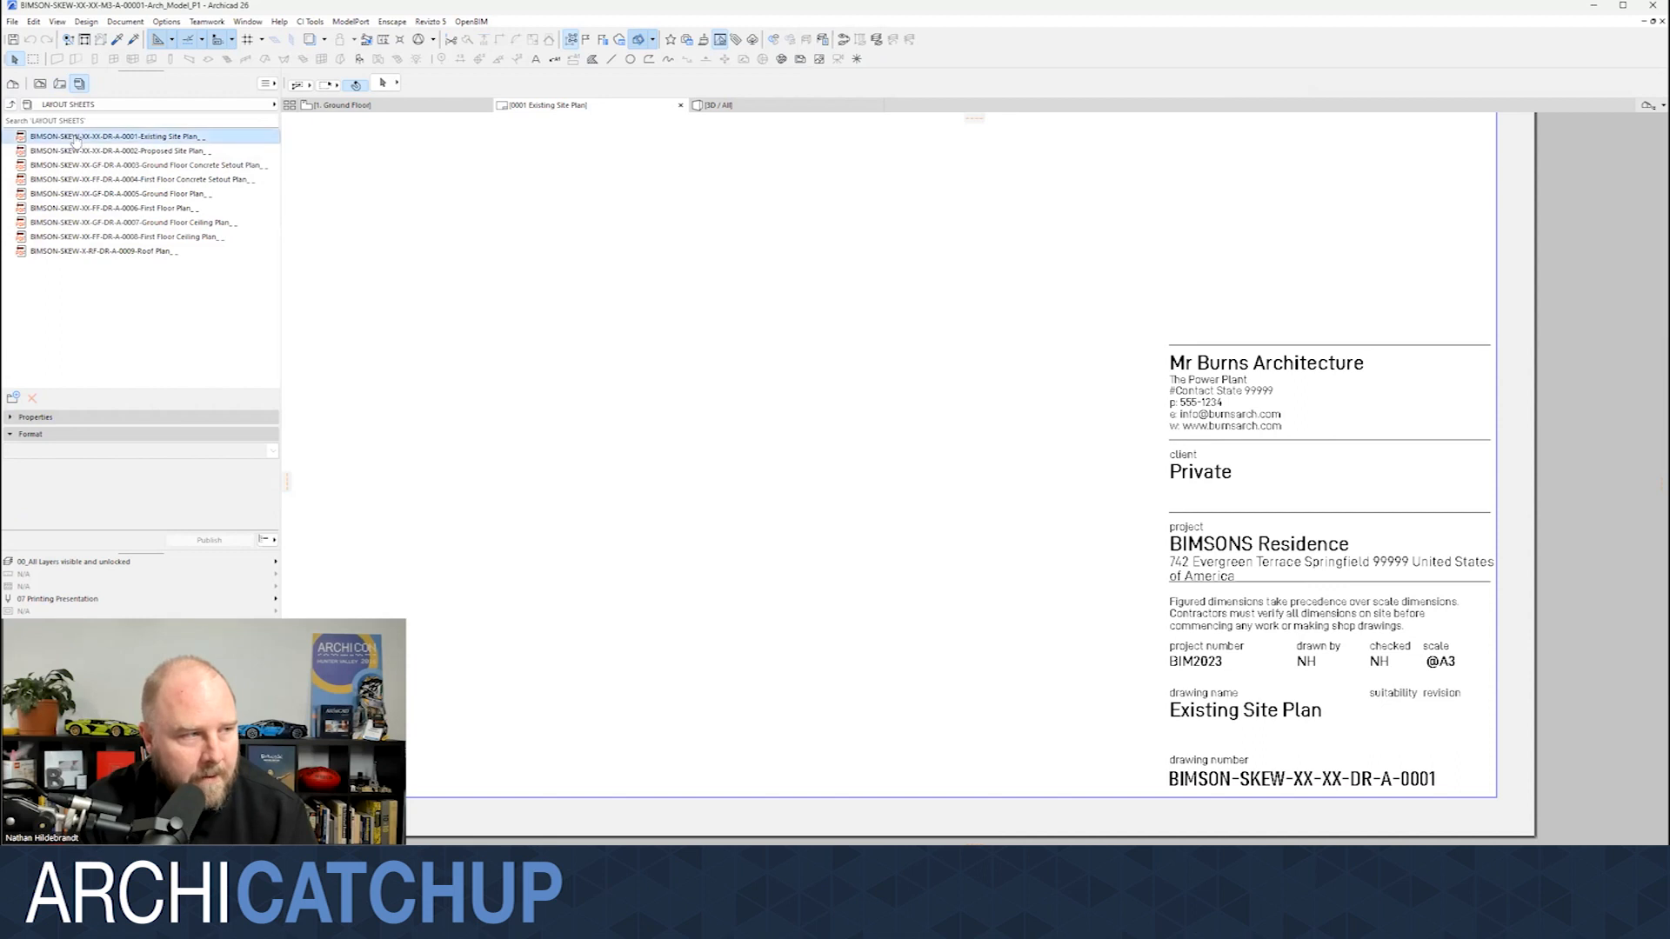
{"action": "right_click", "coordinate": [76, 137]}
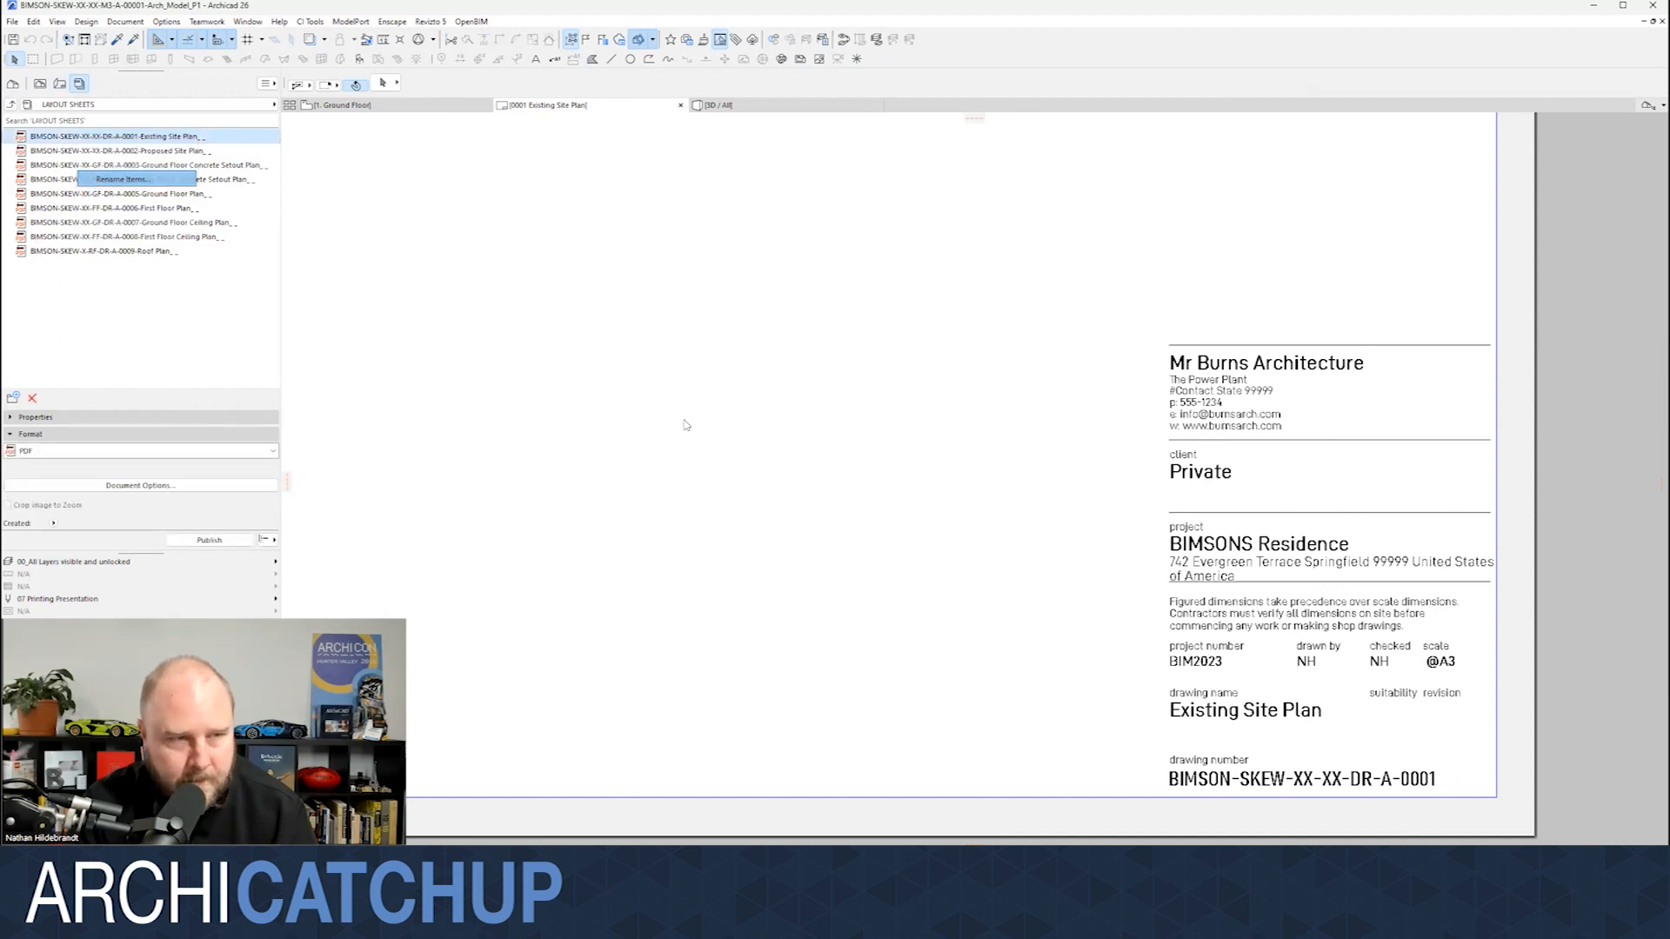
{"action": "left_click", "coordinate": [955, 208]}
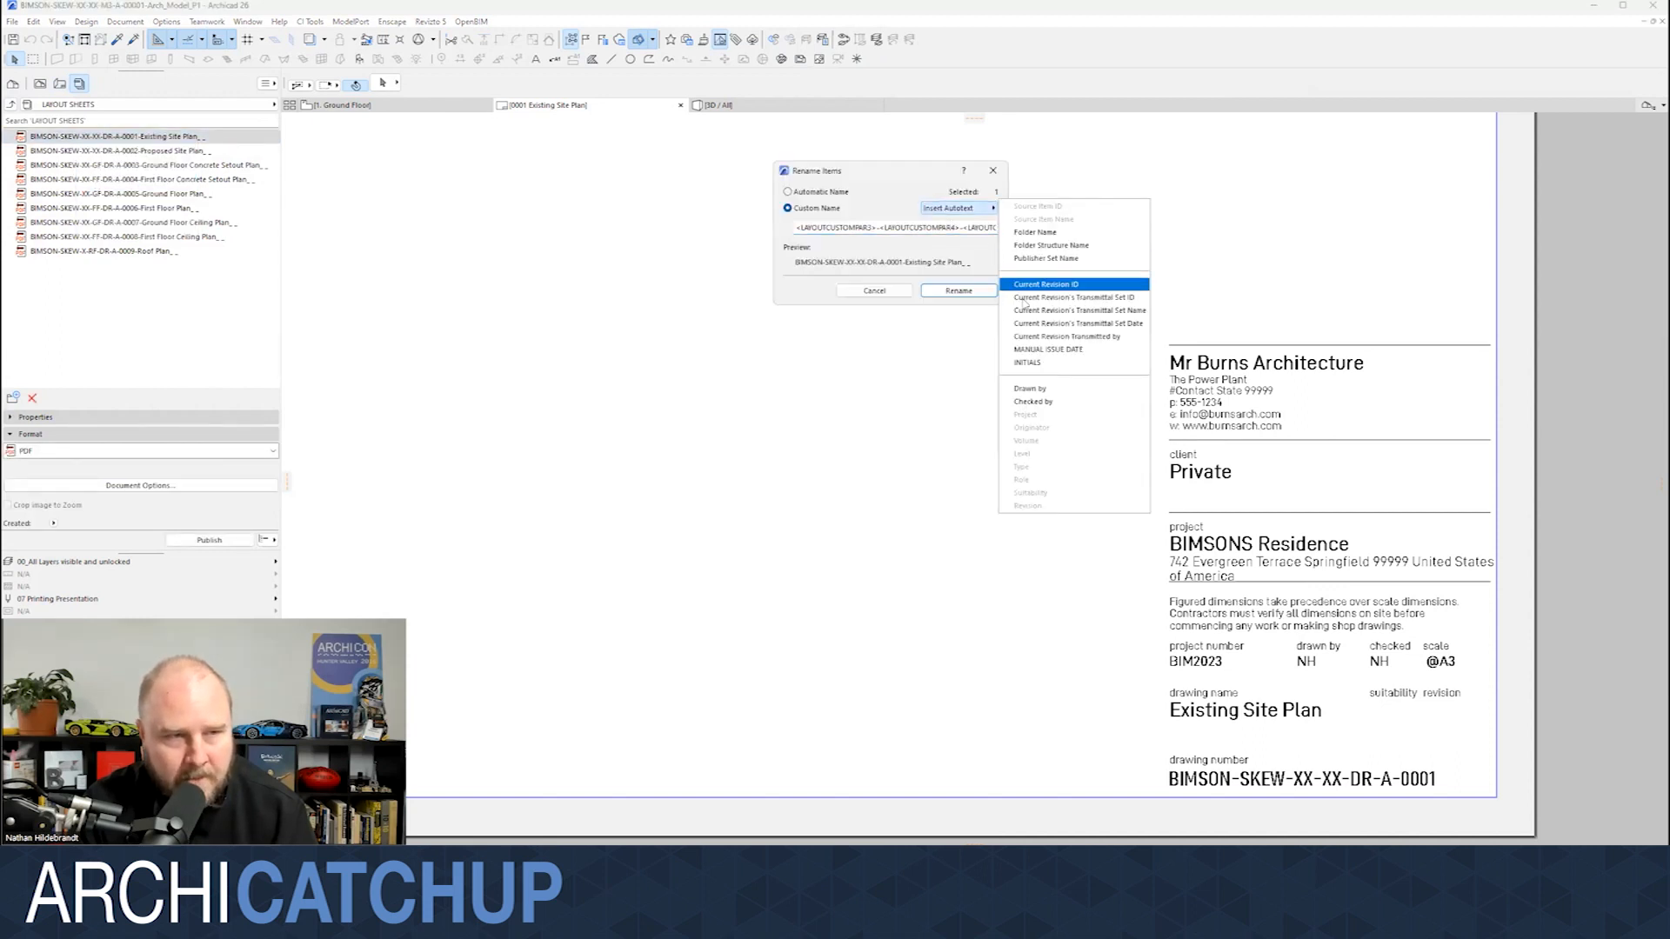
{"action": "left_click", "coordinate": [874, 294]}
{"action": "left_click", "coordinate": [893, 294]}
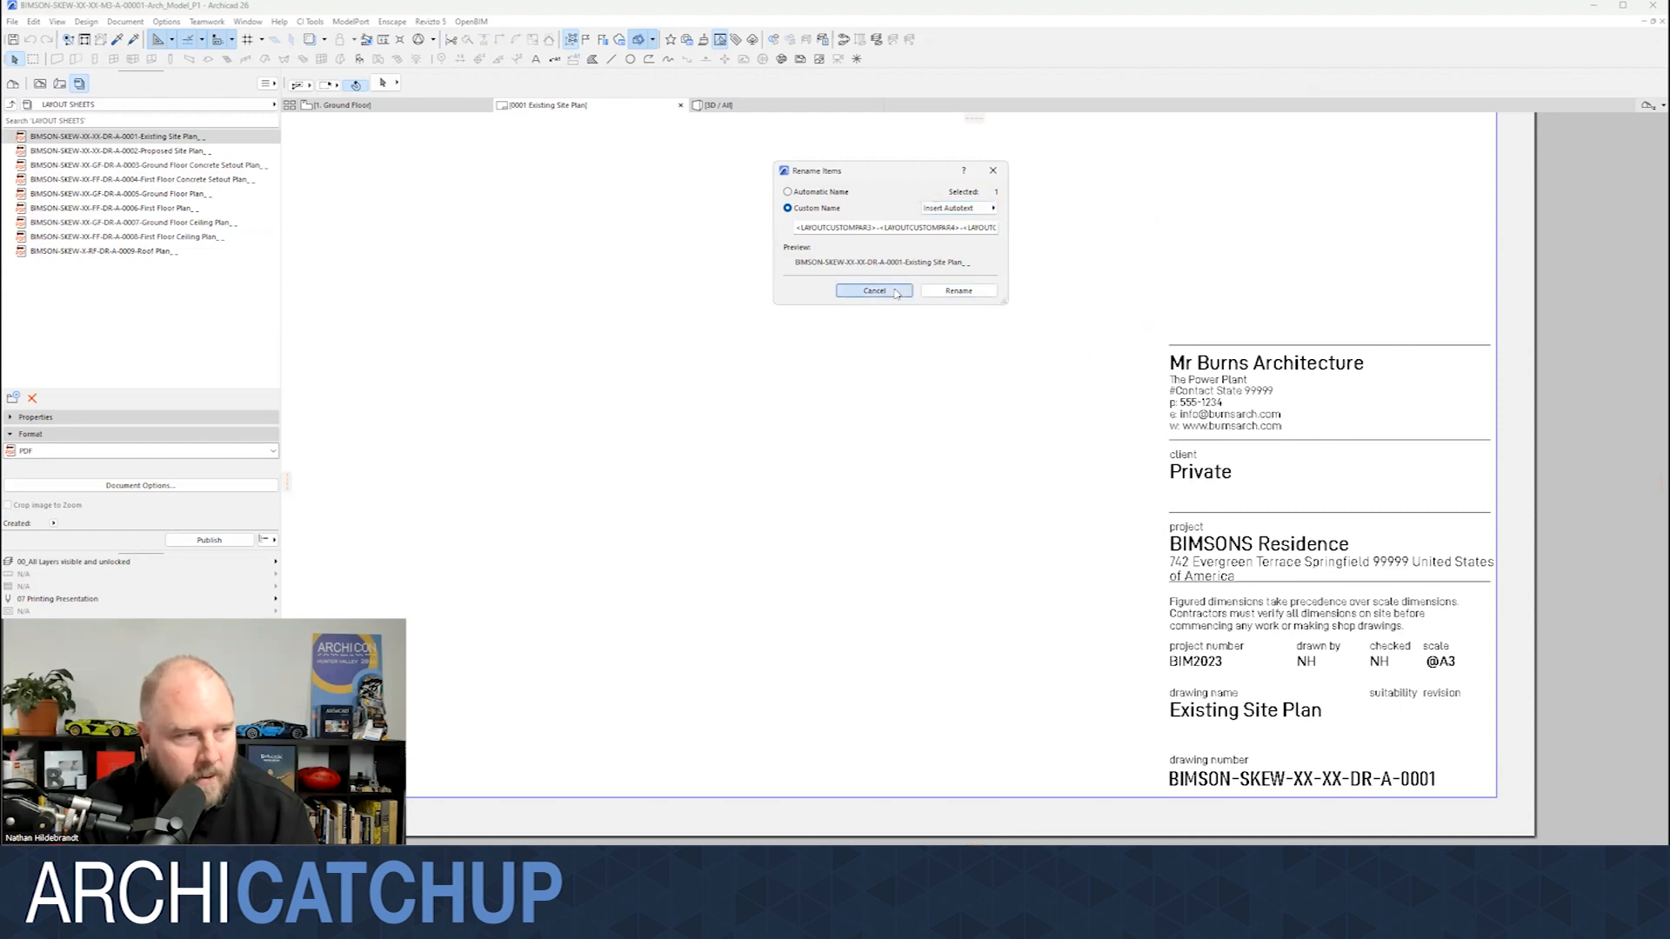
- Go through the layouts from Proposed Site Plan to Roof Plan, comparing the drawing number and name in each title block
{"action": "left_click", "coordinate": [59, 84]}
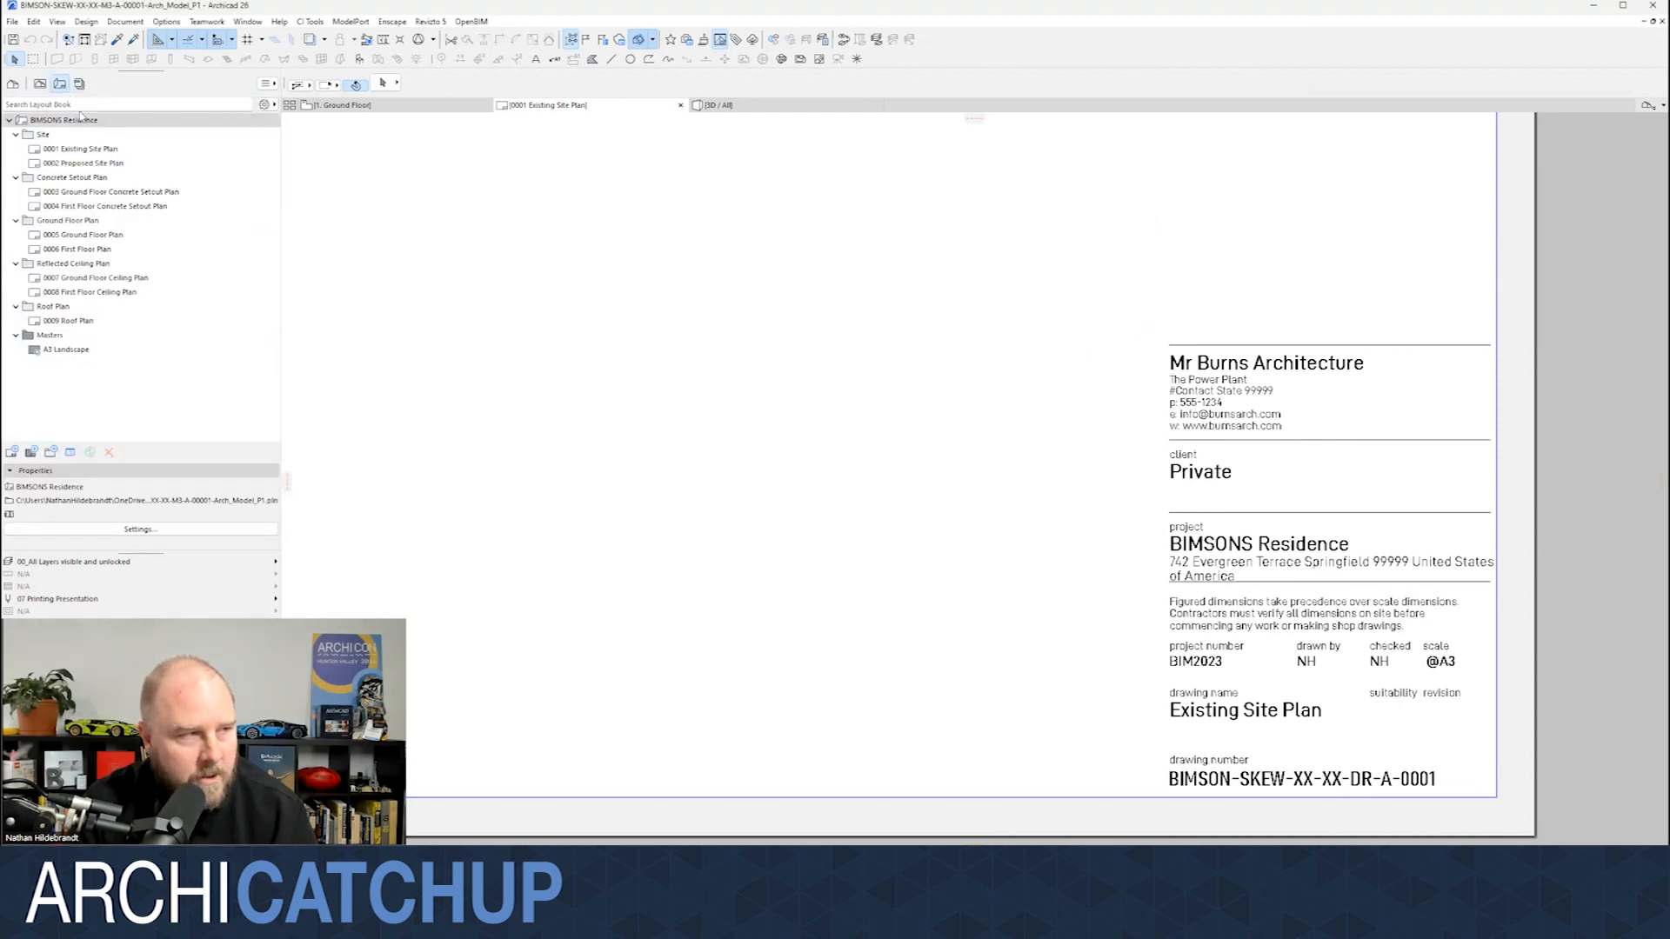
{"action": "double_click", "coordinate": [101, 163]}
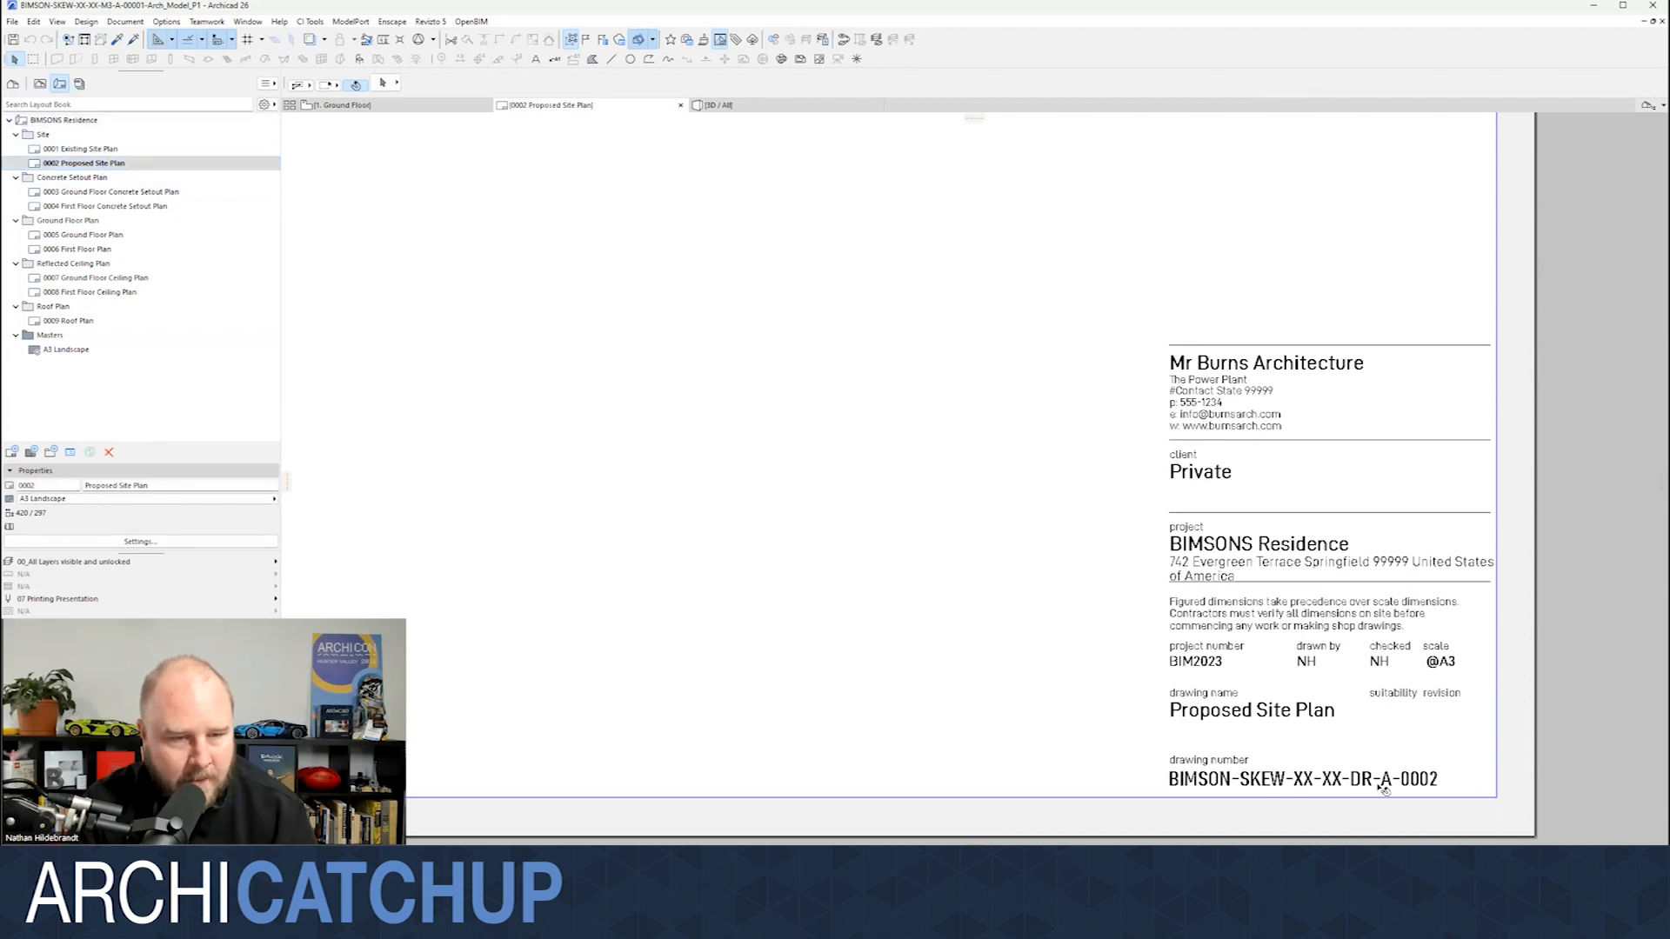
{"action": "key", "text": "Down"}
{"action": "key", "text": "Down"}
{"action": "key", "text": "Down"}
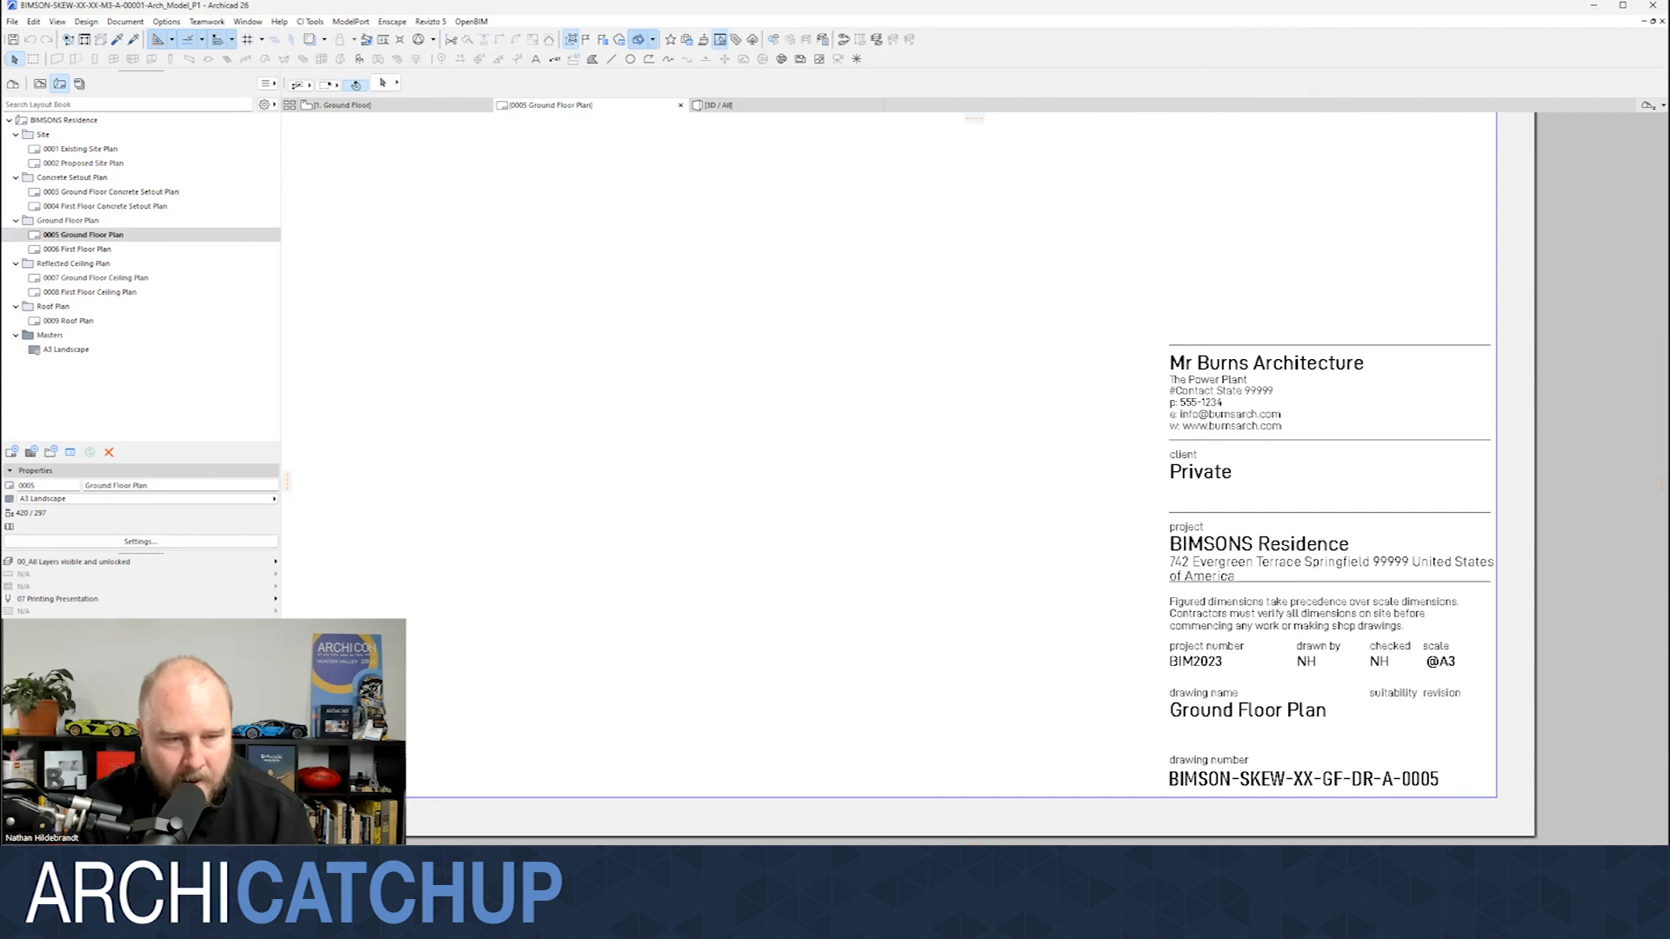
{"action": "key", "text": "Down"}
{"action": "key", "text": "Down"}
{"action": "key", "text": "Down"}
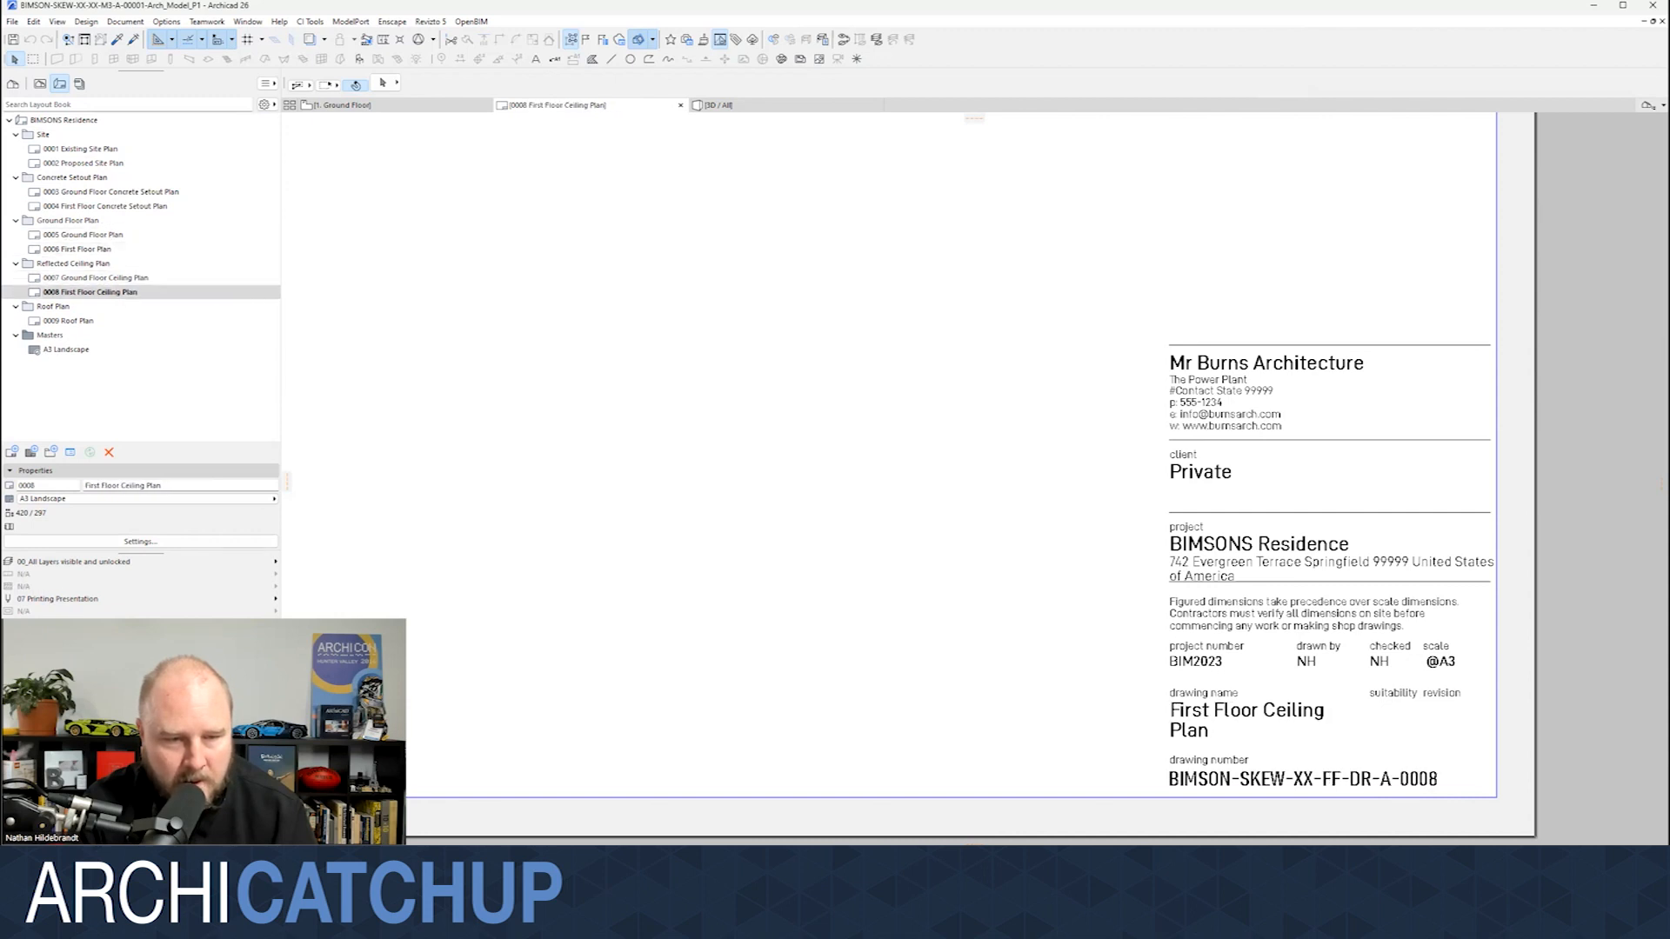
{"action": "key", "text": "Down"}
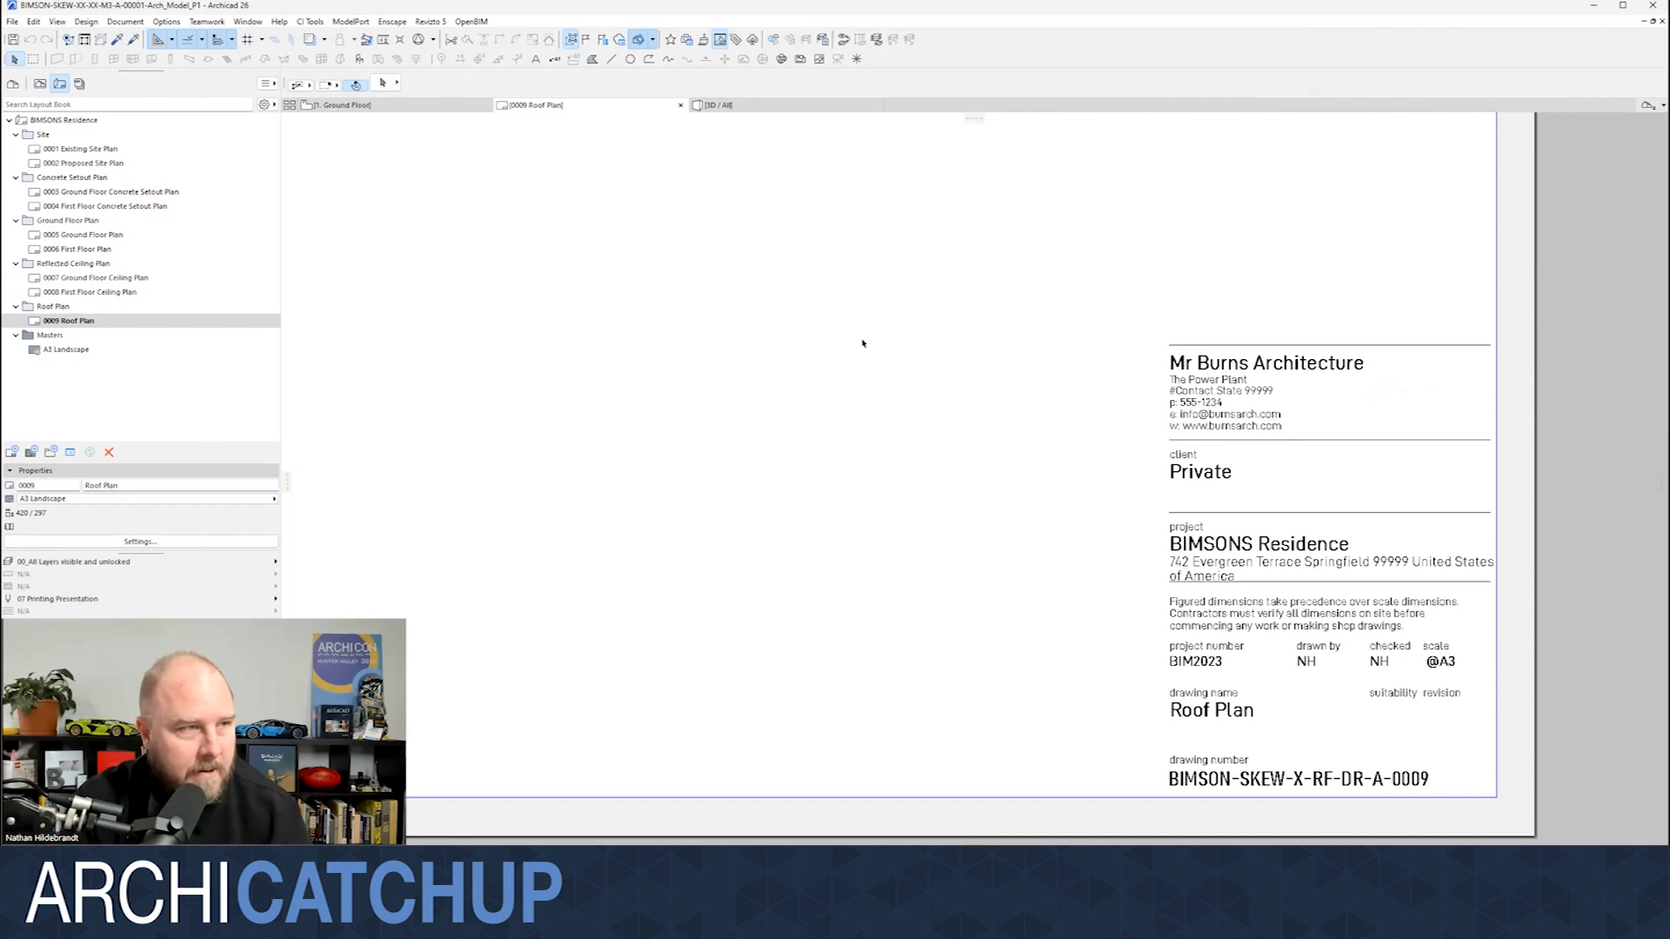
- Open the Layout Mangagement project index from the Project Map
{"action": "left_click", "coordinate": [102, 162]}
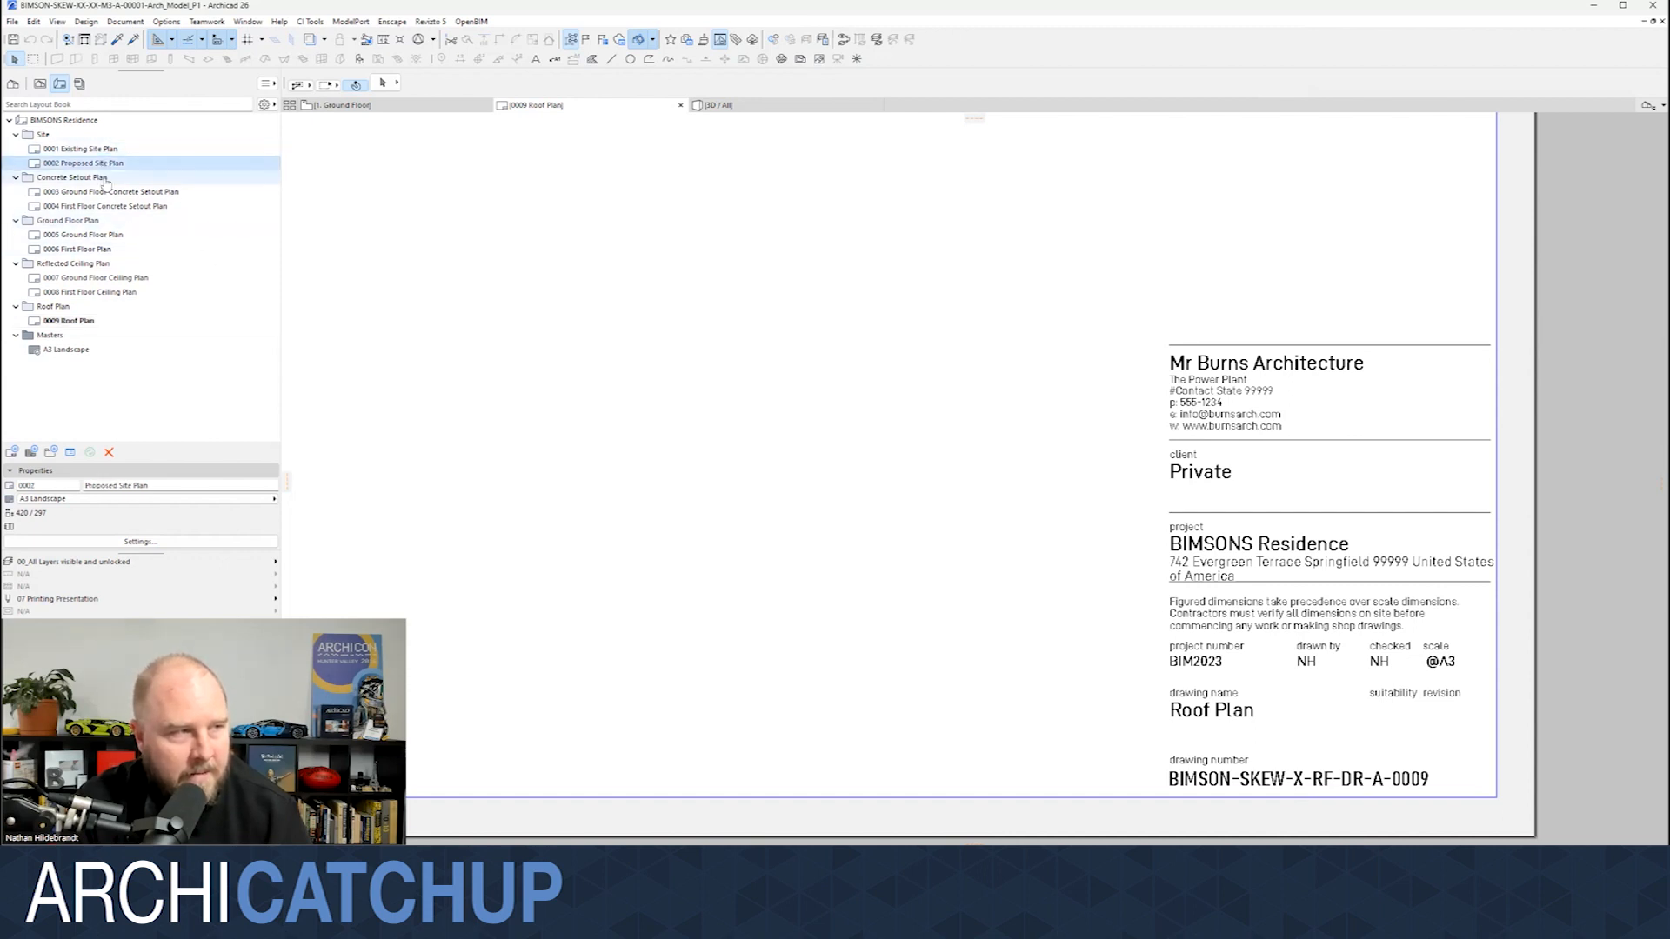
{"action": "left_click", "coordinate": [102, 150]}
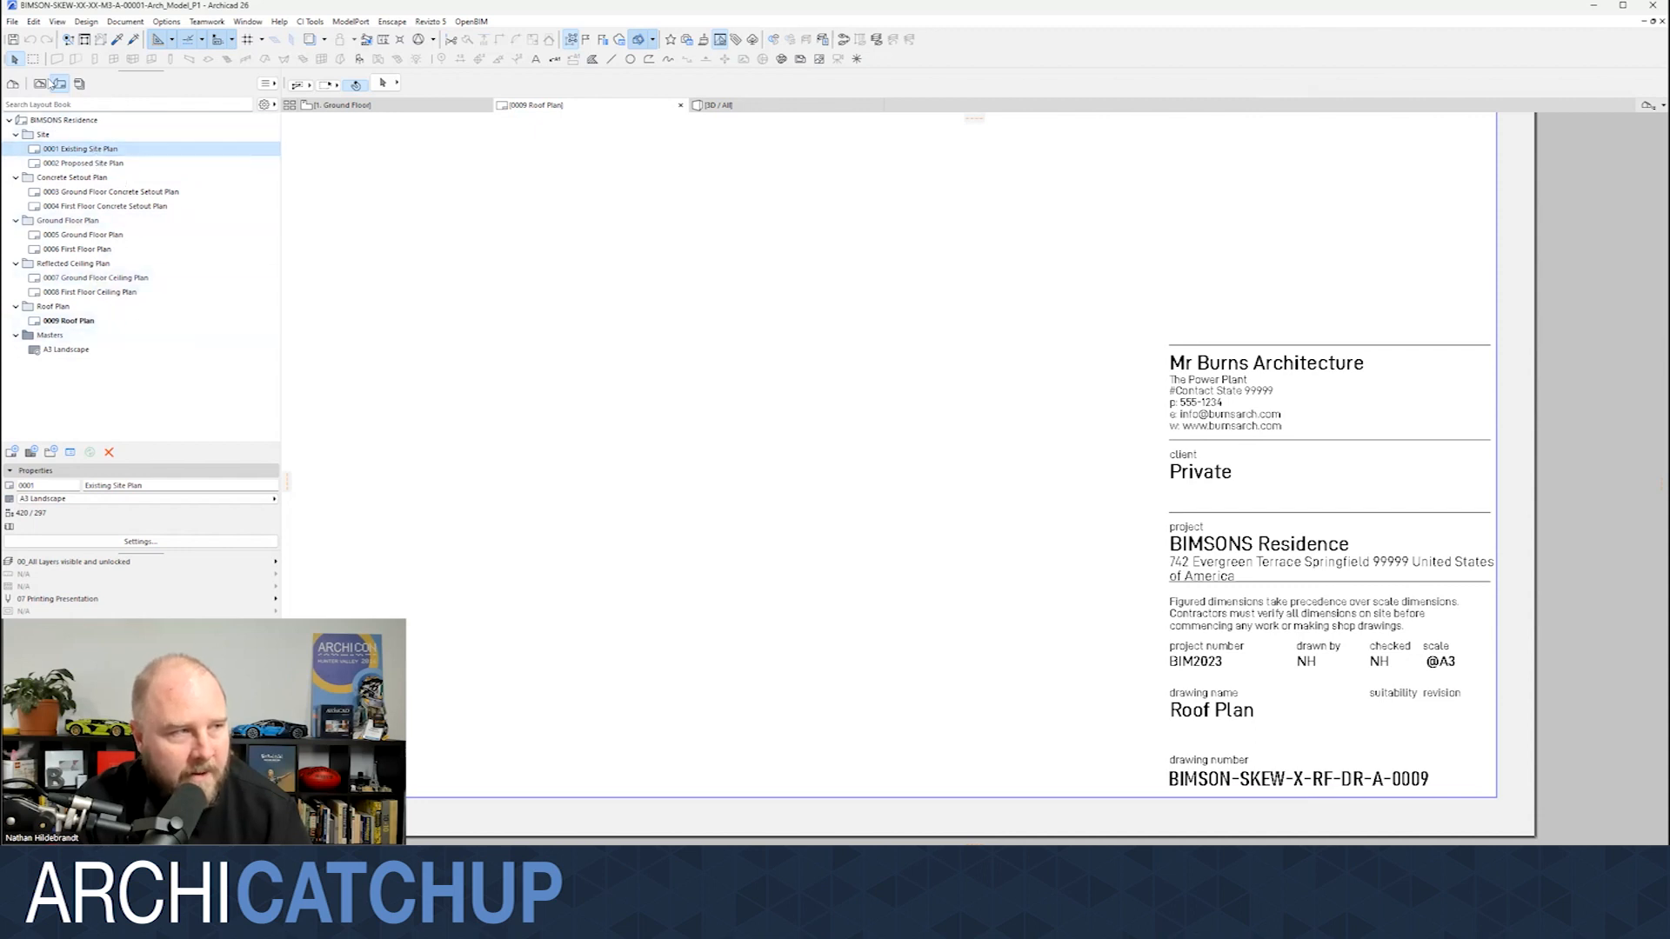
{"action": "left_click", "coordinate": [40, 83]}
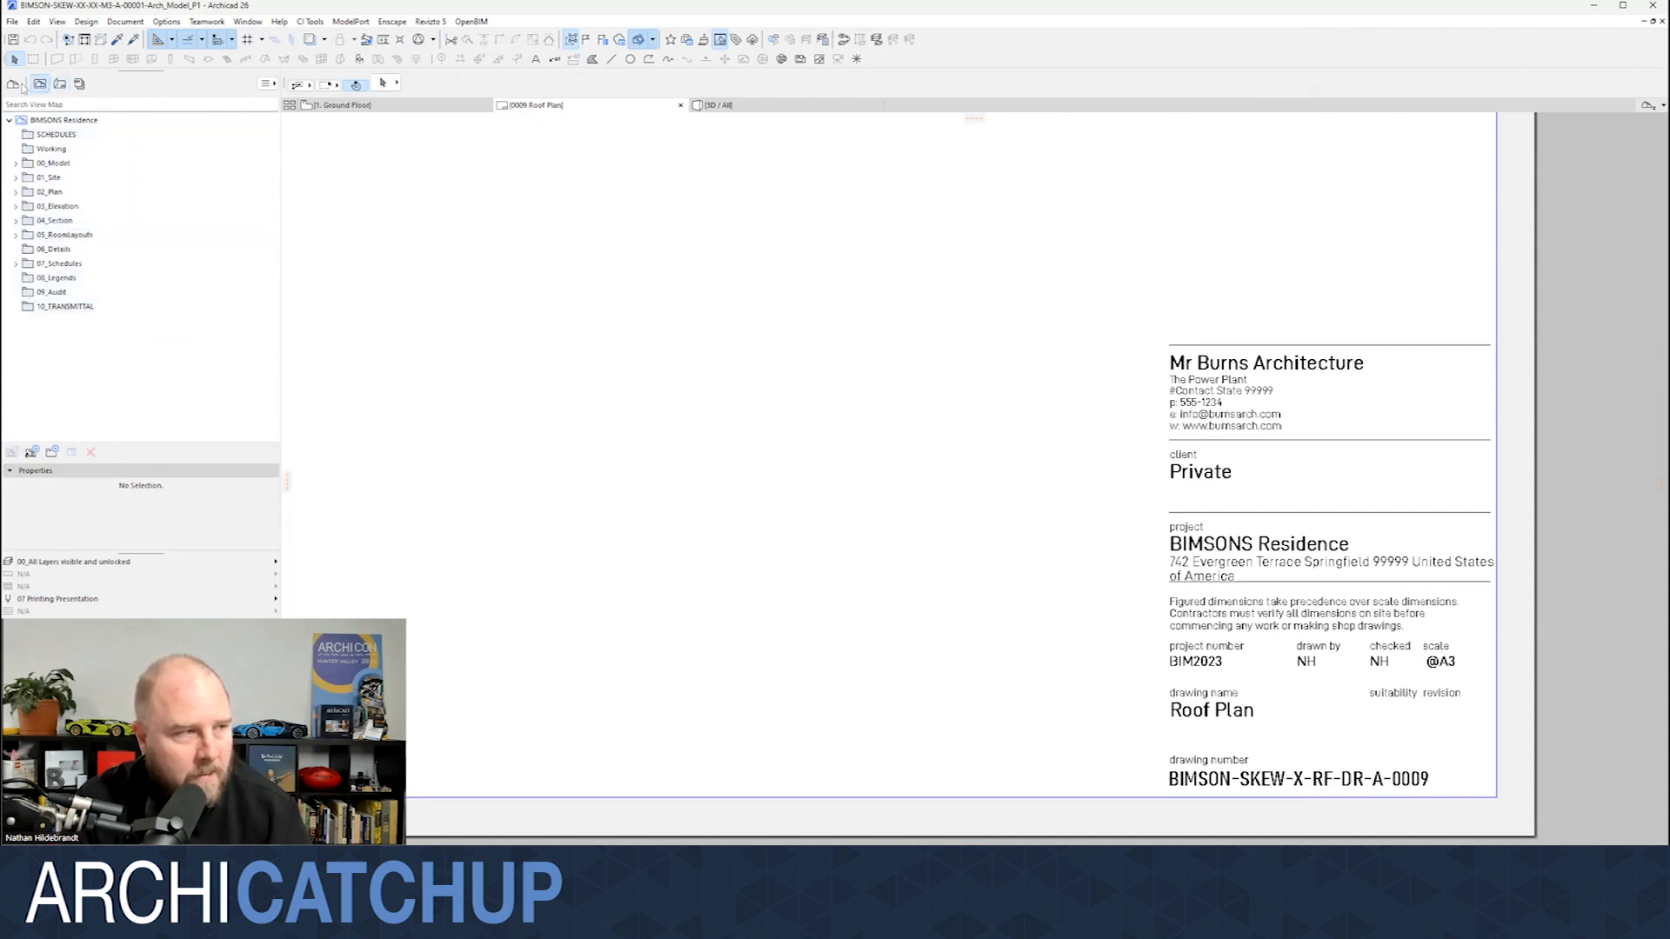
{"action": "left_click", "coordinate": [12, 83]}
{"action": "scroll", "coordinate": [59, 320], "scroll_direction": "down", "scroll_amount": 1}
{"action": "left_click", "coordinate": [122, 392]}
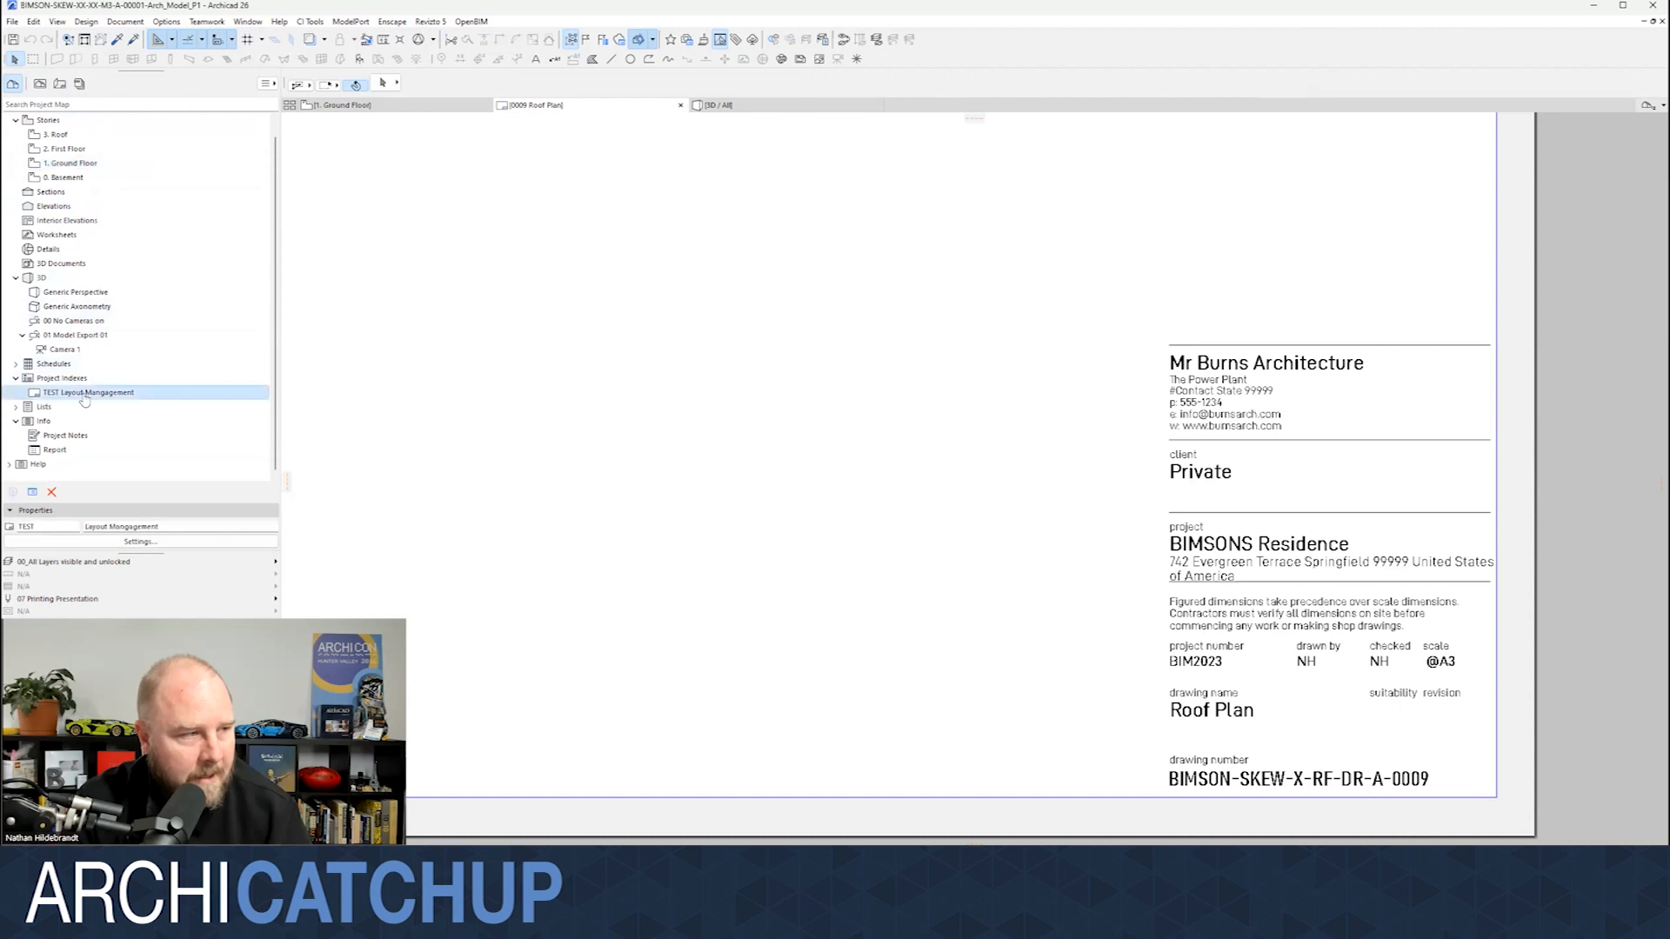
{"action": "double_click", "coordinate": [149, 396]}
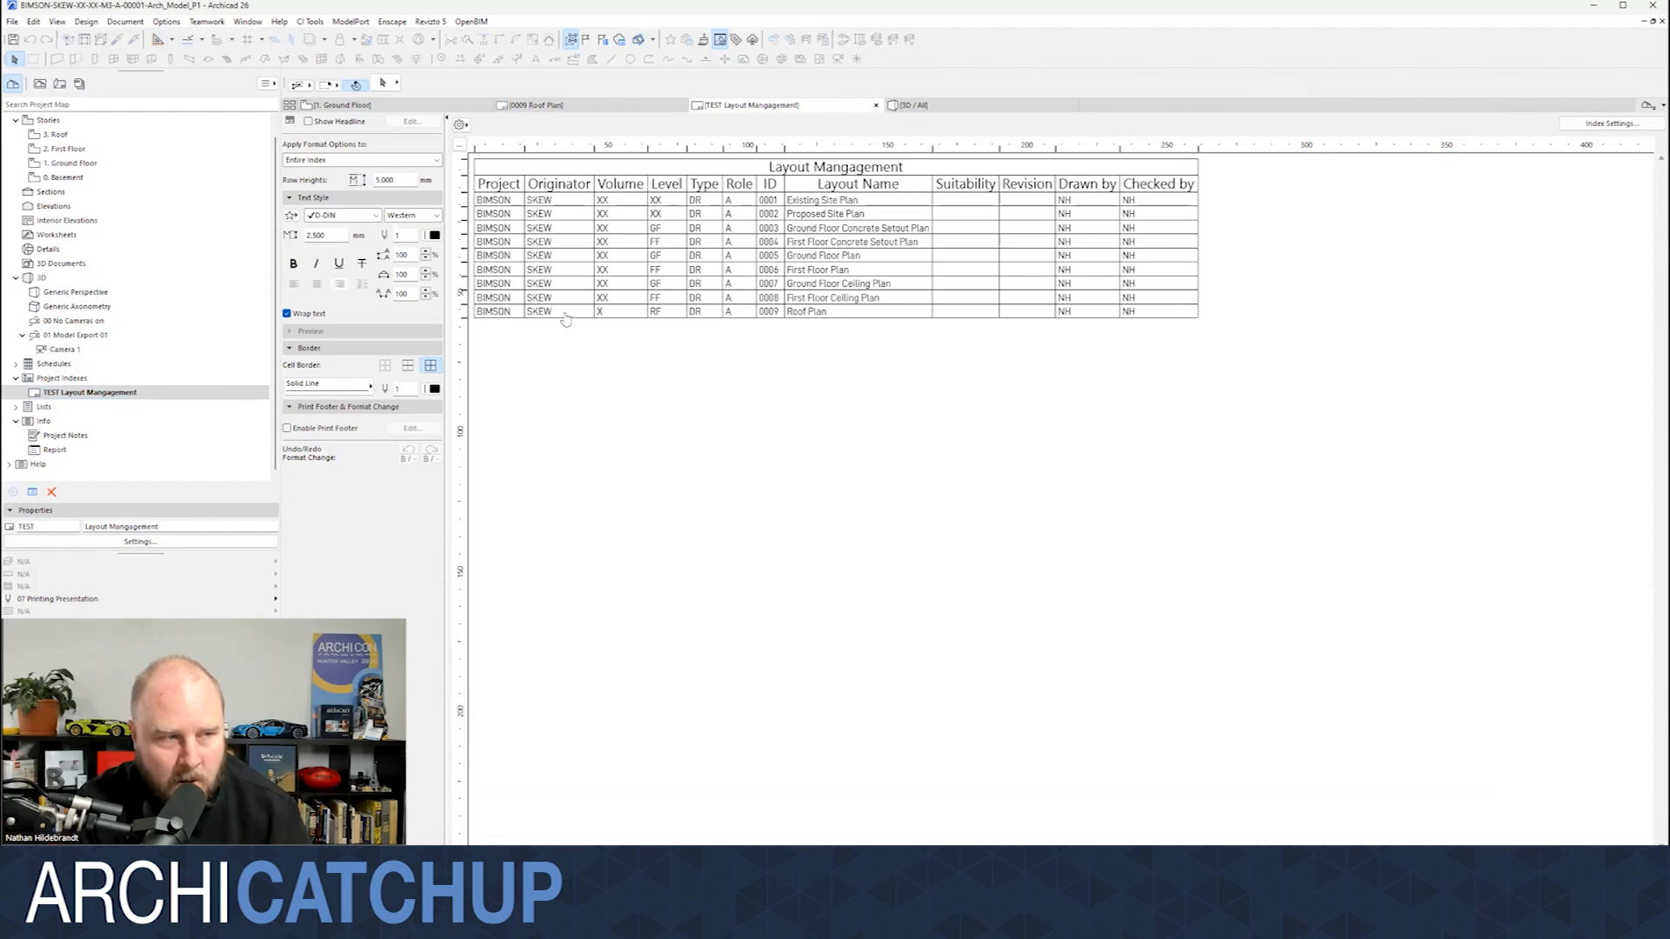
- Set the Roof Plan's Volume to XX in the layout index, and check the layouts' ID column
{"action": "left_click", "coordinate": [627, 310]}
{"action": "left_click", "coordinate": [659, 375]}
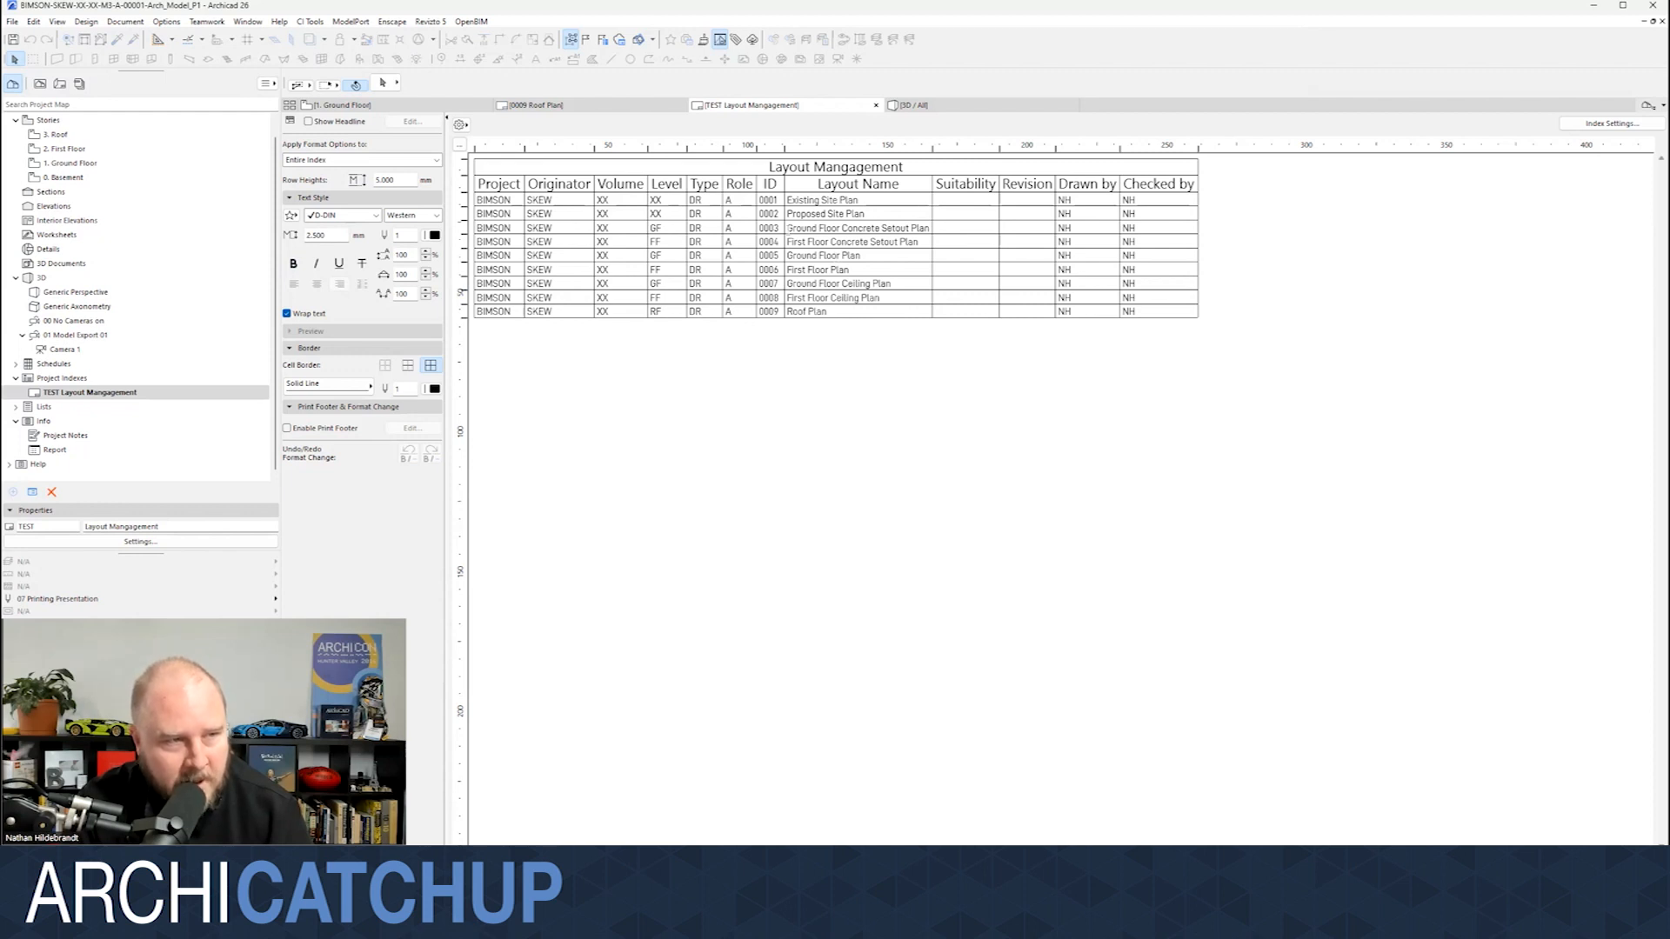
{"action": "left_click", "coordinate": [766, 214]}
{"action": "left_click", "coordinate": [760, 368]}
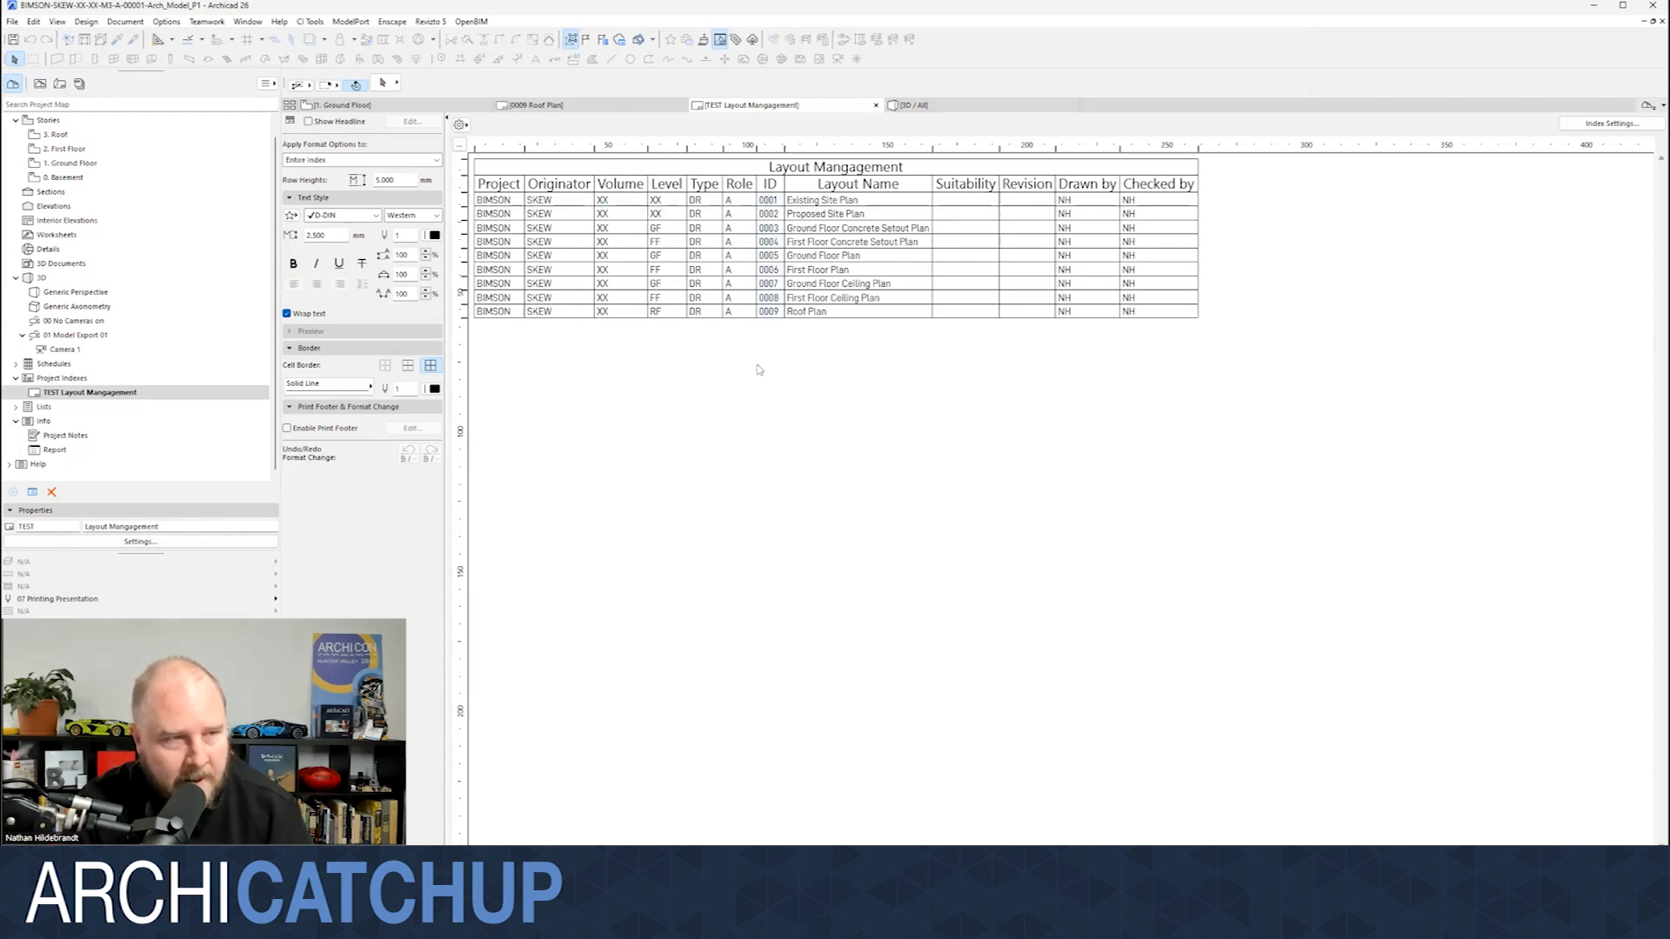
- Review the Site subset's ID assignment options in the layout book, and close its settings without changes
{"action": "left_click", "coordinate": [59, 83]}
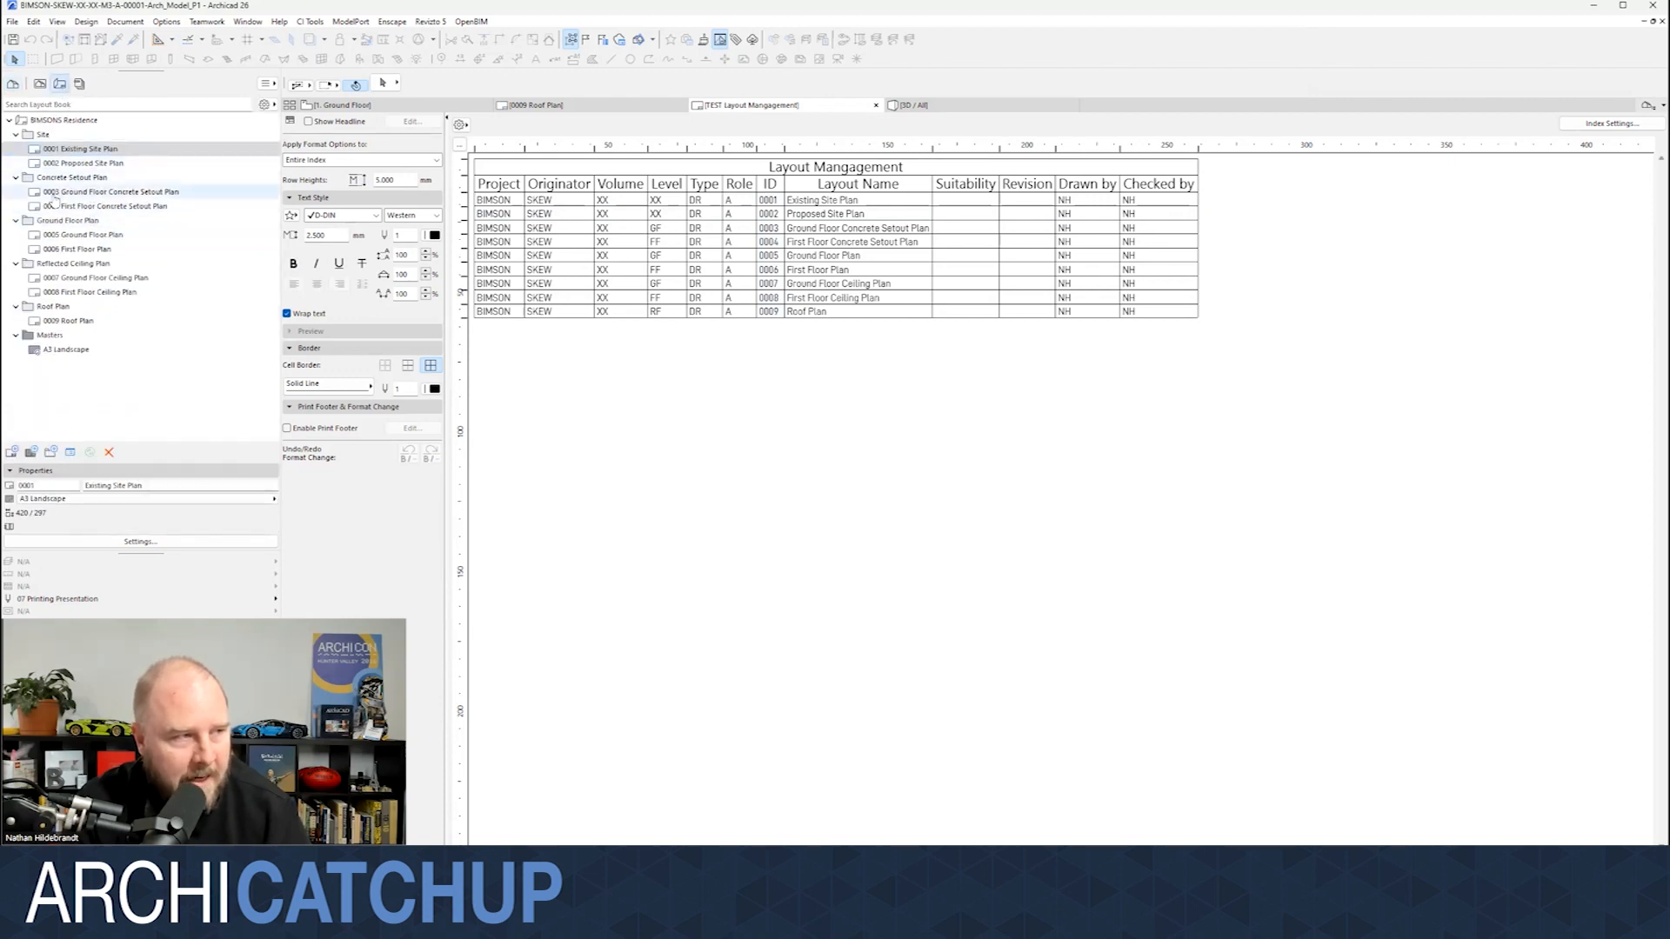
{"action": "left_click", "coordinate": [25, 137]}
{"action": "right_click", "coordinate": [26, 136]}
{"action": "left_click", "coordinate": [68, 213]}
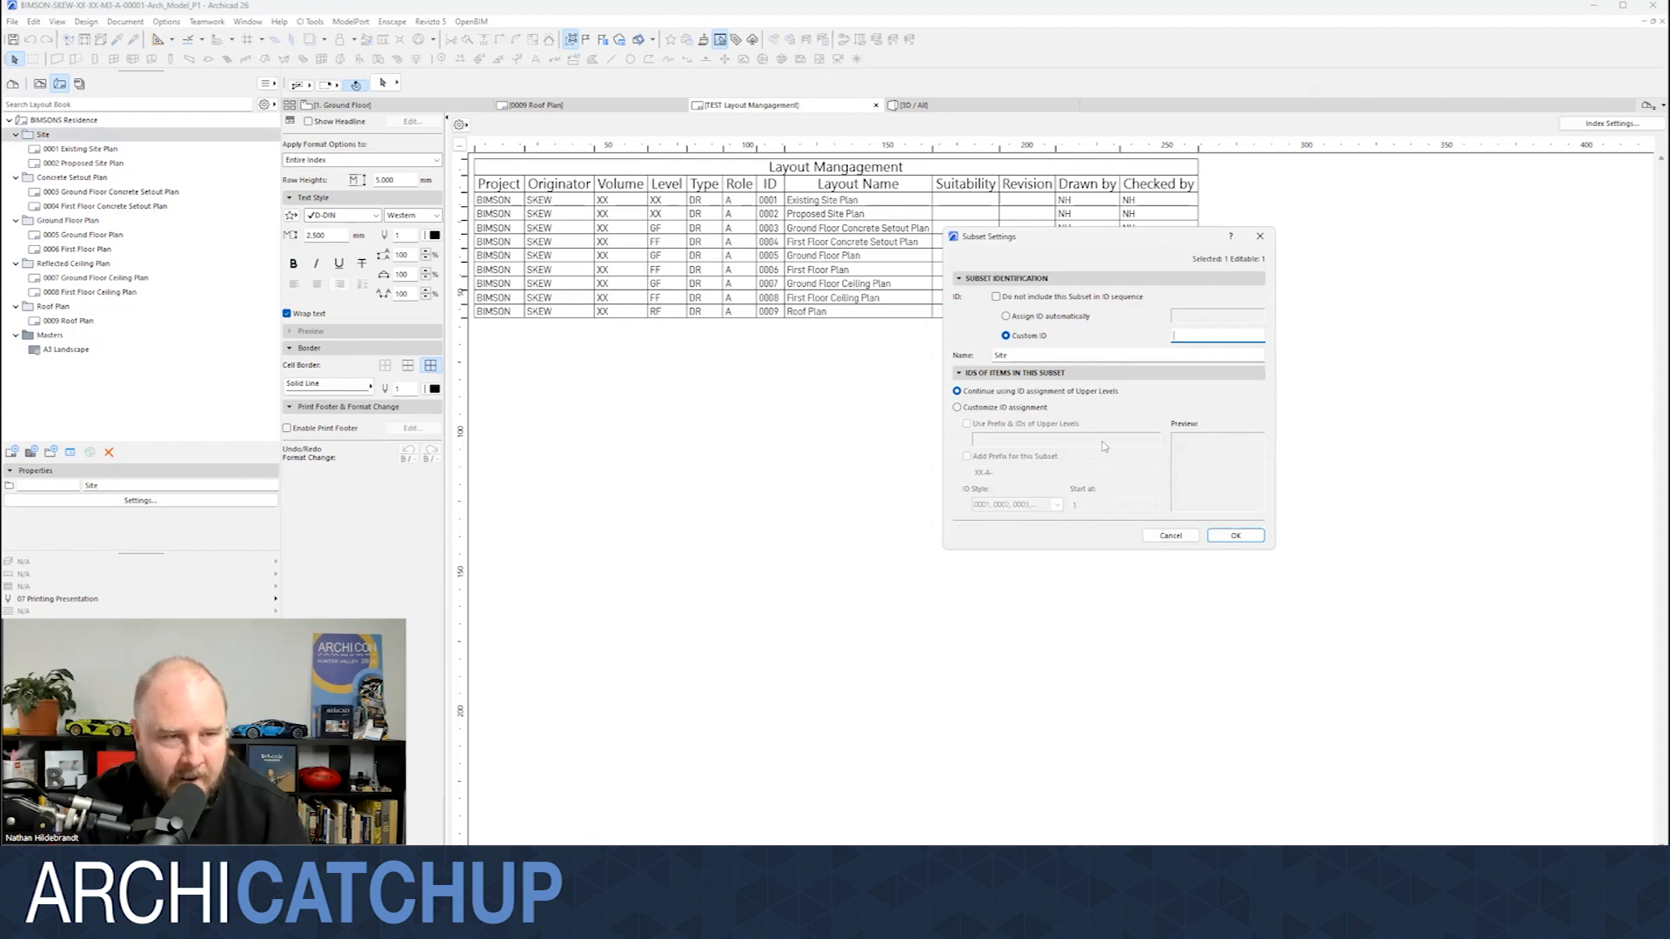
{"action": "left_click", "coordinate": [1171, 535]}
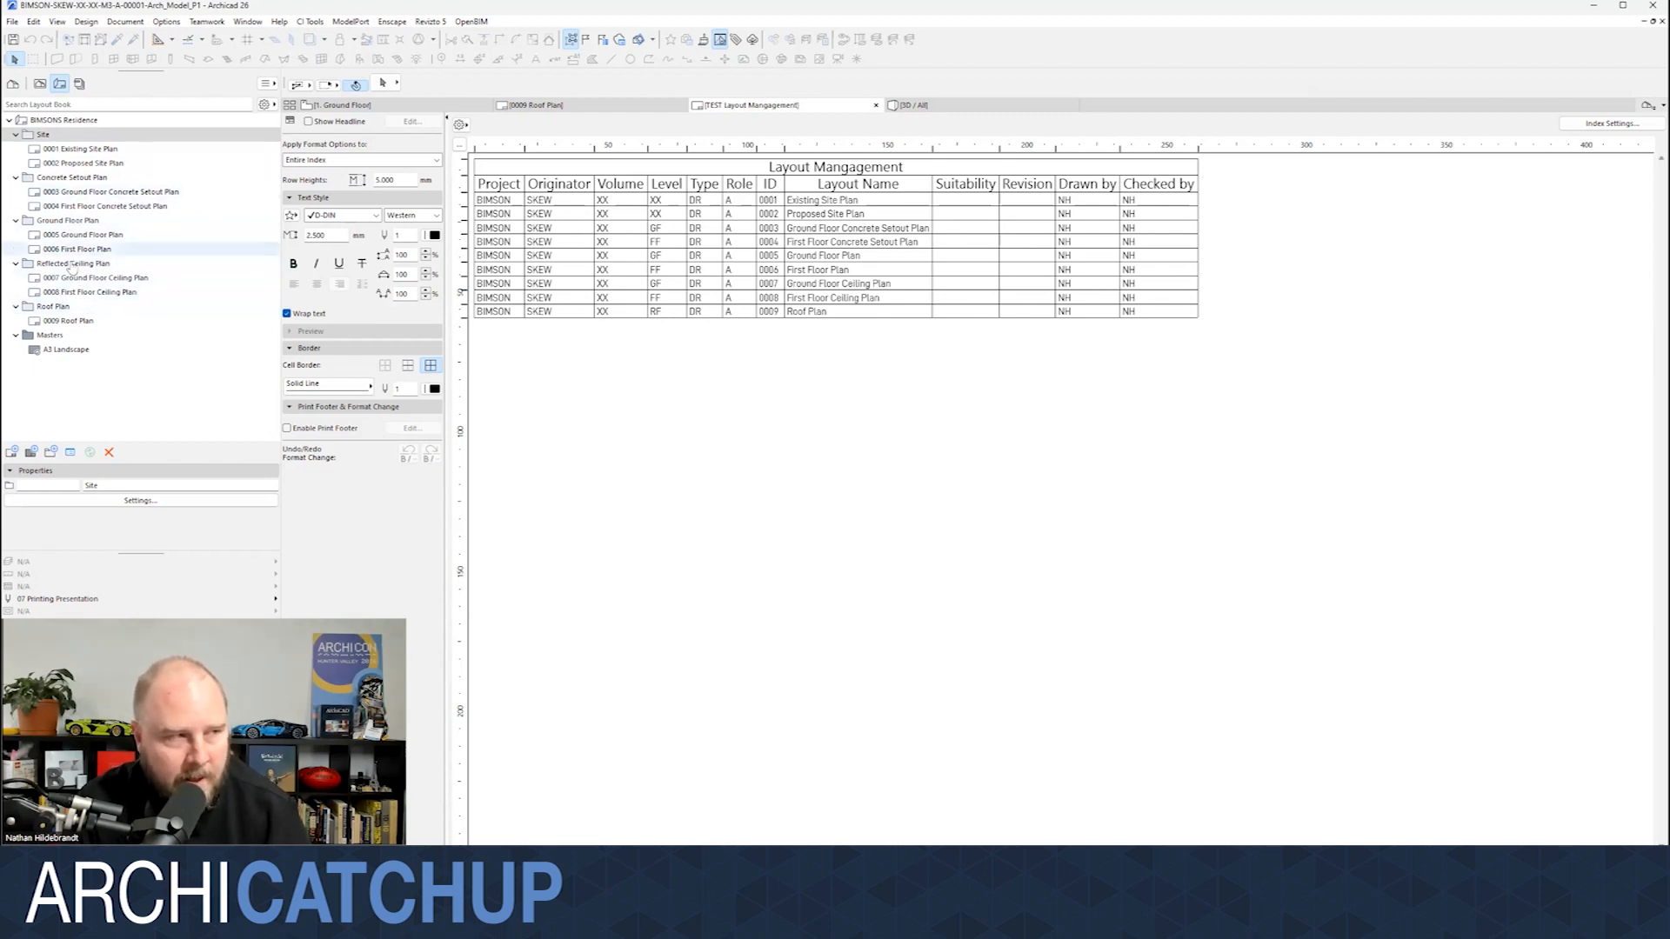
- Examine the automatic and custom ID options in the Ground Floor Concrete Setout Plan's layout settings, and close them
{"action": "left_click", "coordinate": [71, 195]}
{"action": "right_click", "coordinate": [73, 196]}
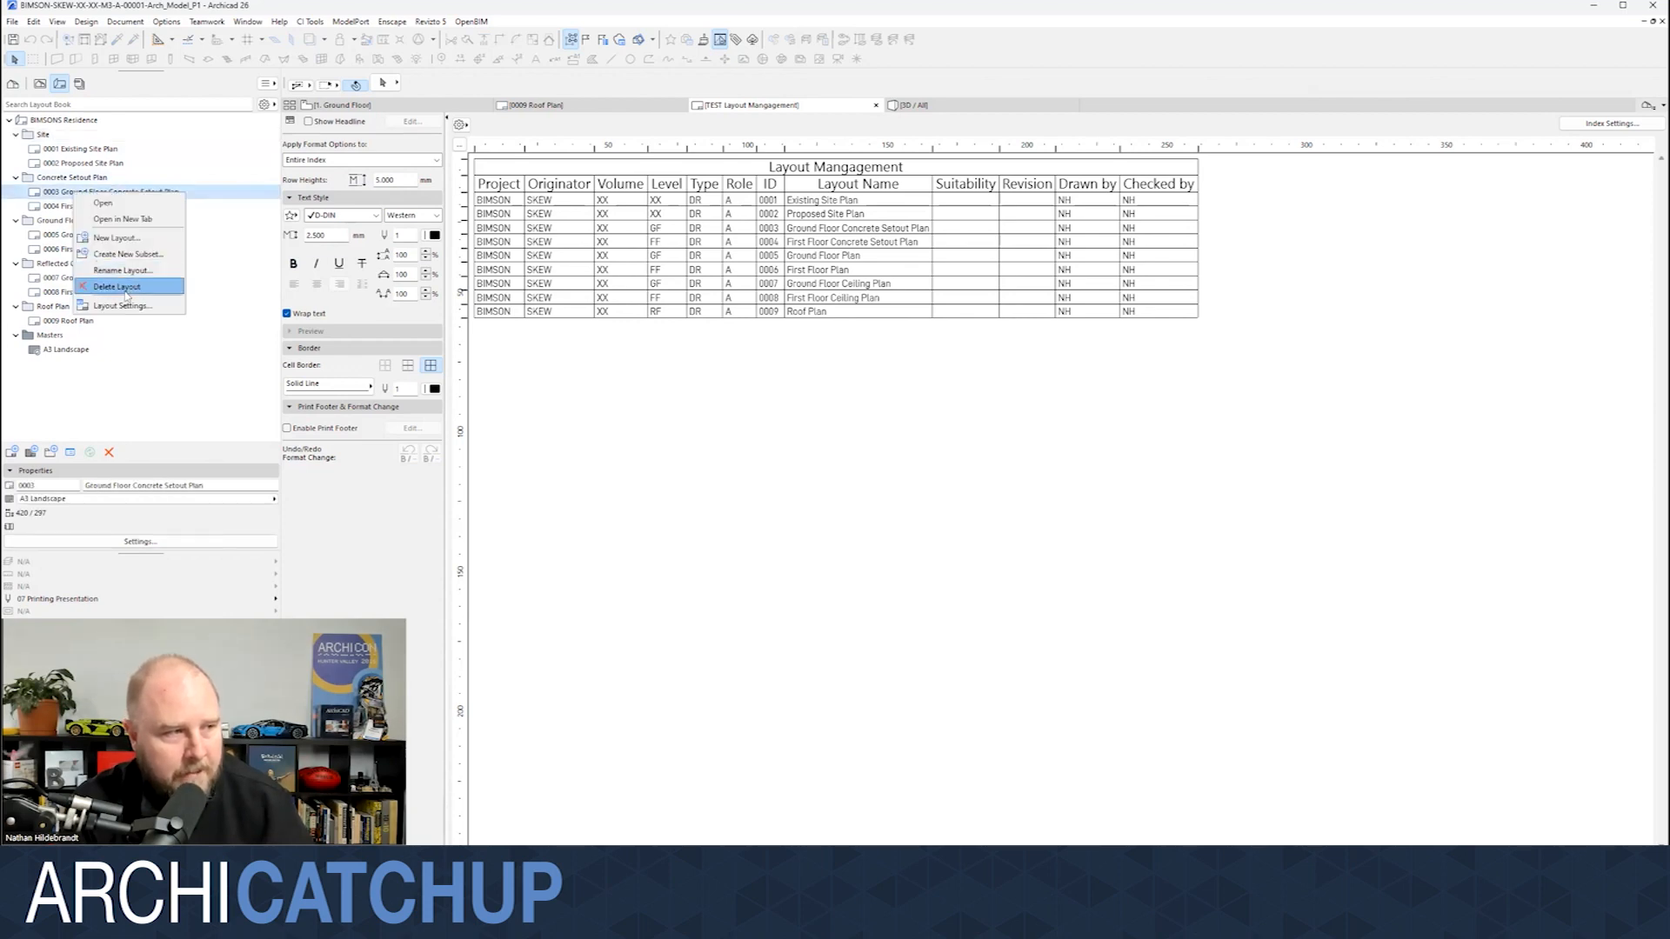
{"action": "left_click", "coordinate": [127, 305]}
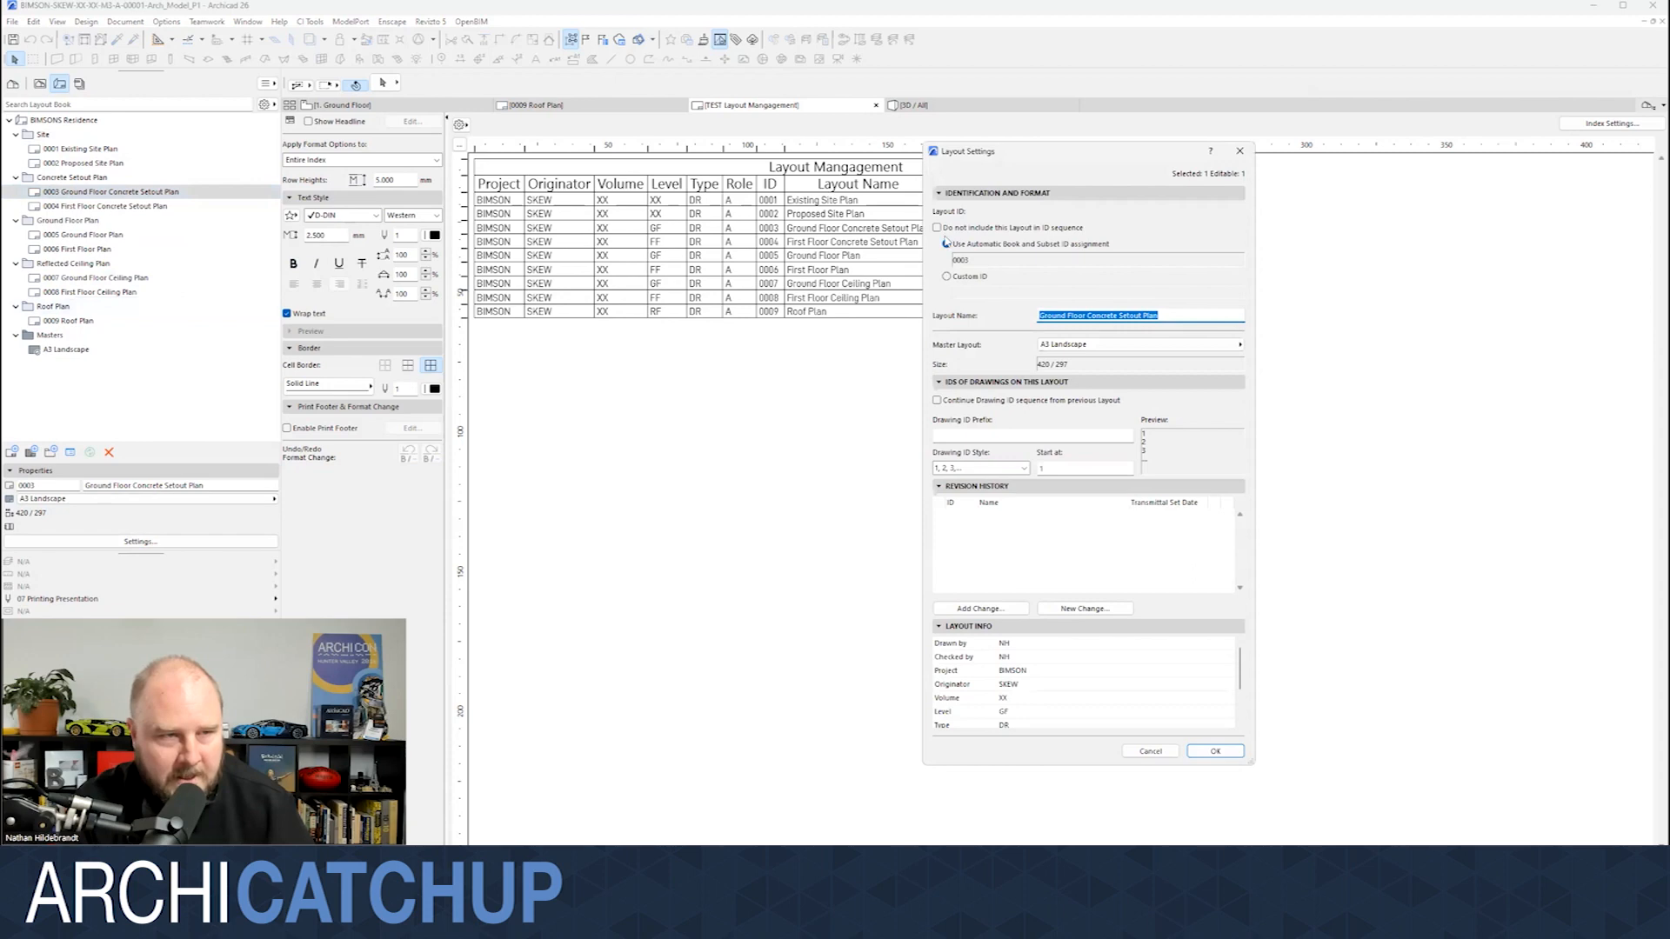
{"action": "left_click", "coordinate": [947, 277]}
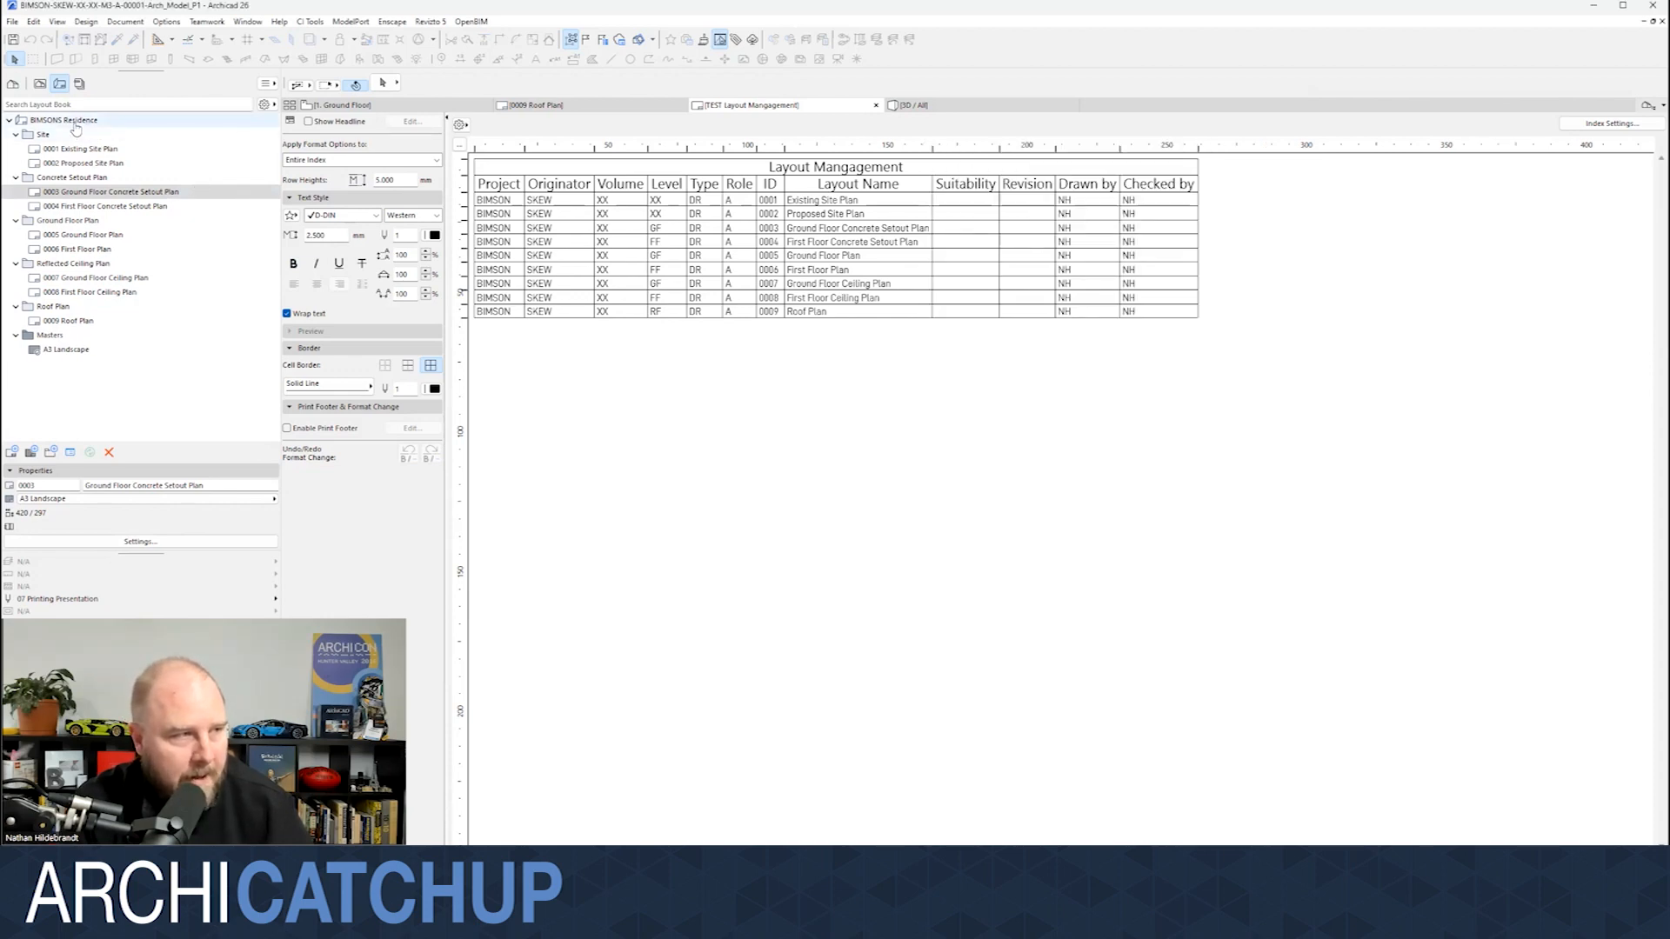
- Create a layout named Proposed Site Works on the A3 Landscape master, and move it below Existing Site Plan in the Site subset
{"action": "left_click", "coordinate": [73, 124]}
{"action": "right_click", "coordinate": [73, 126]}
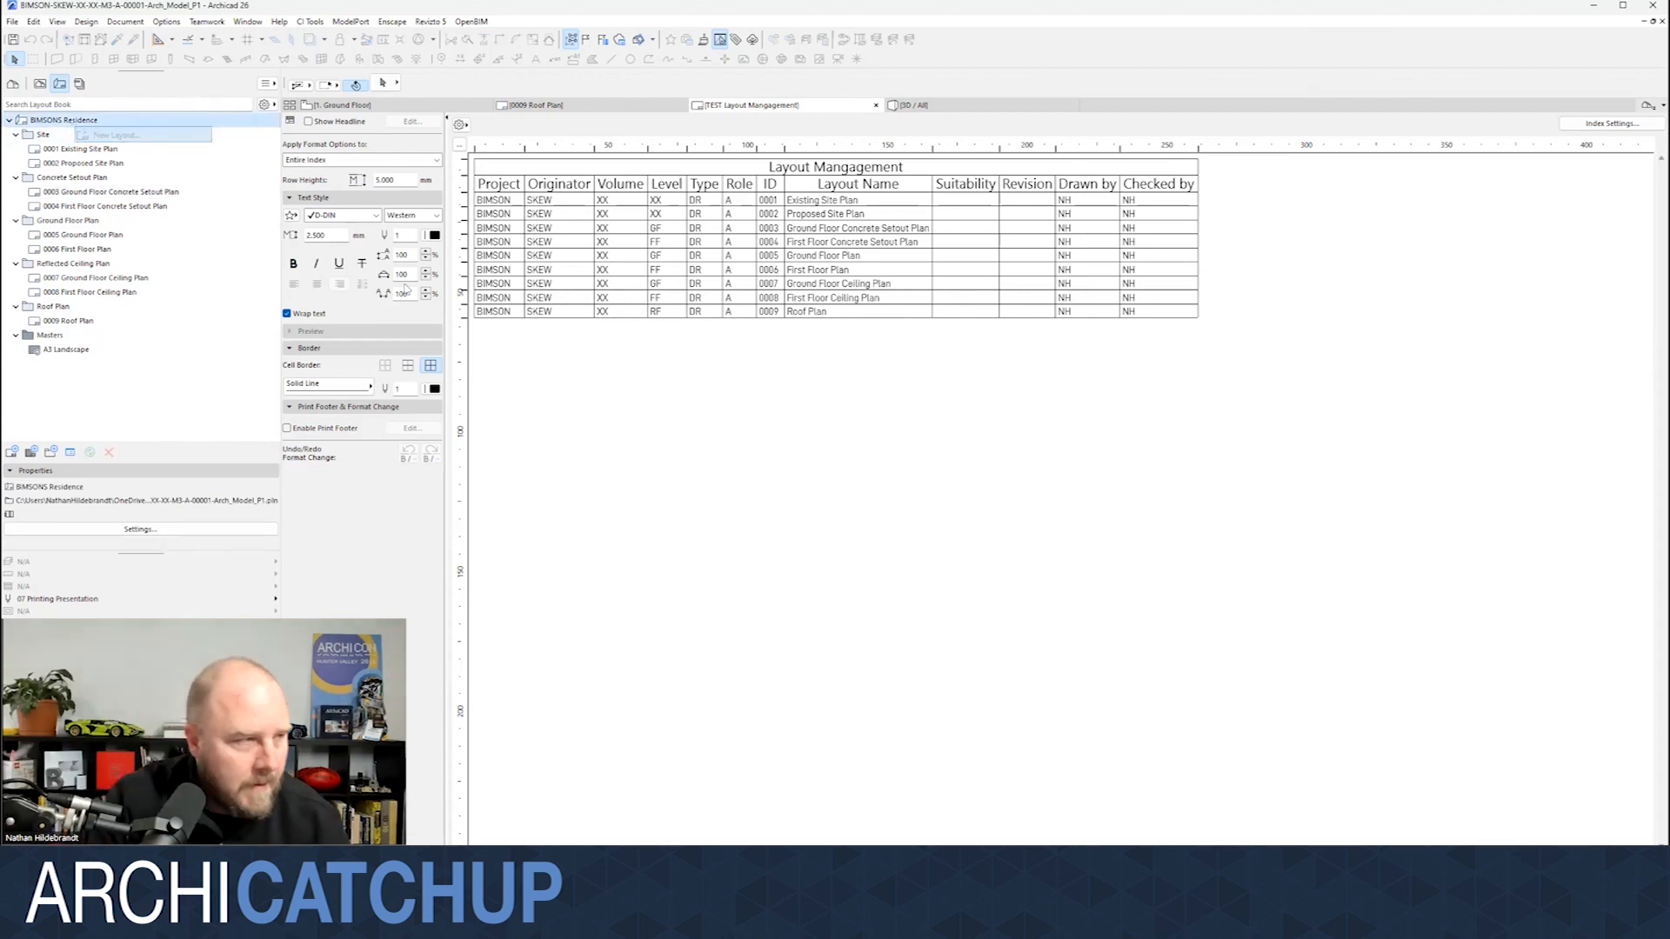
{"action": "left_click", "coordinate": [97, 137]}
{"action": "type", "text": "Propose"}
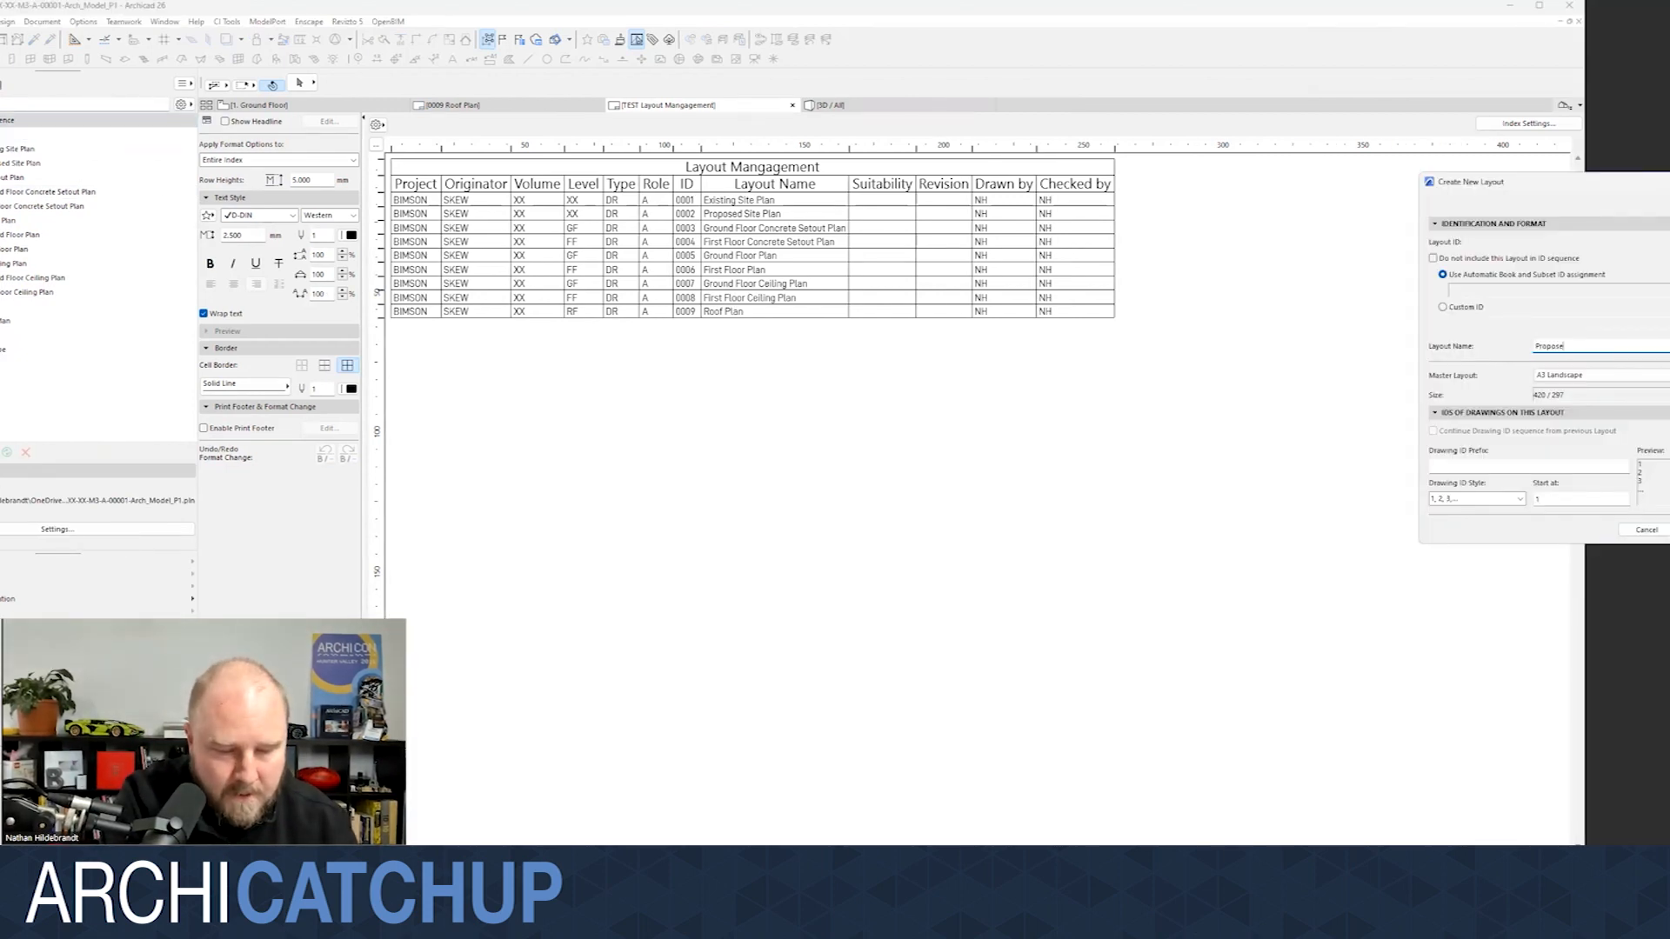
{"action": "type", "text": "d Site Works"}
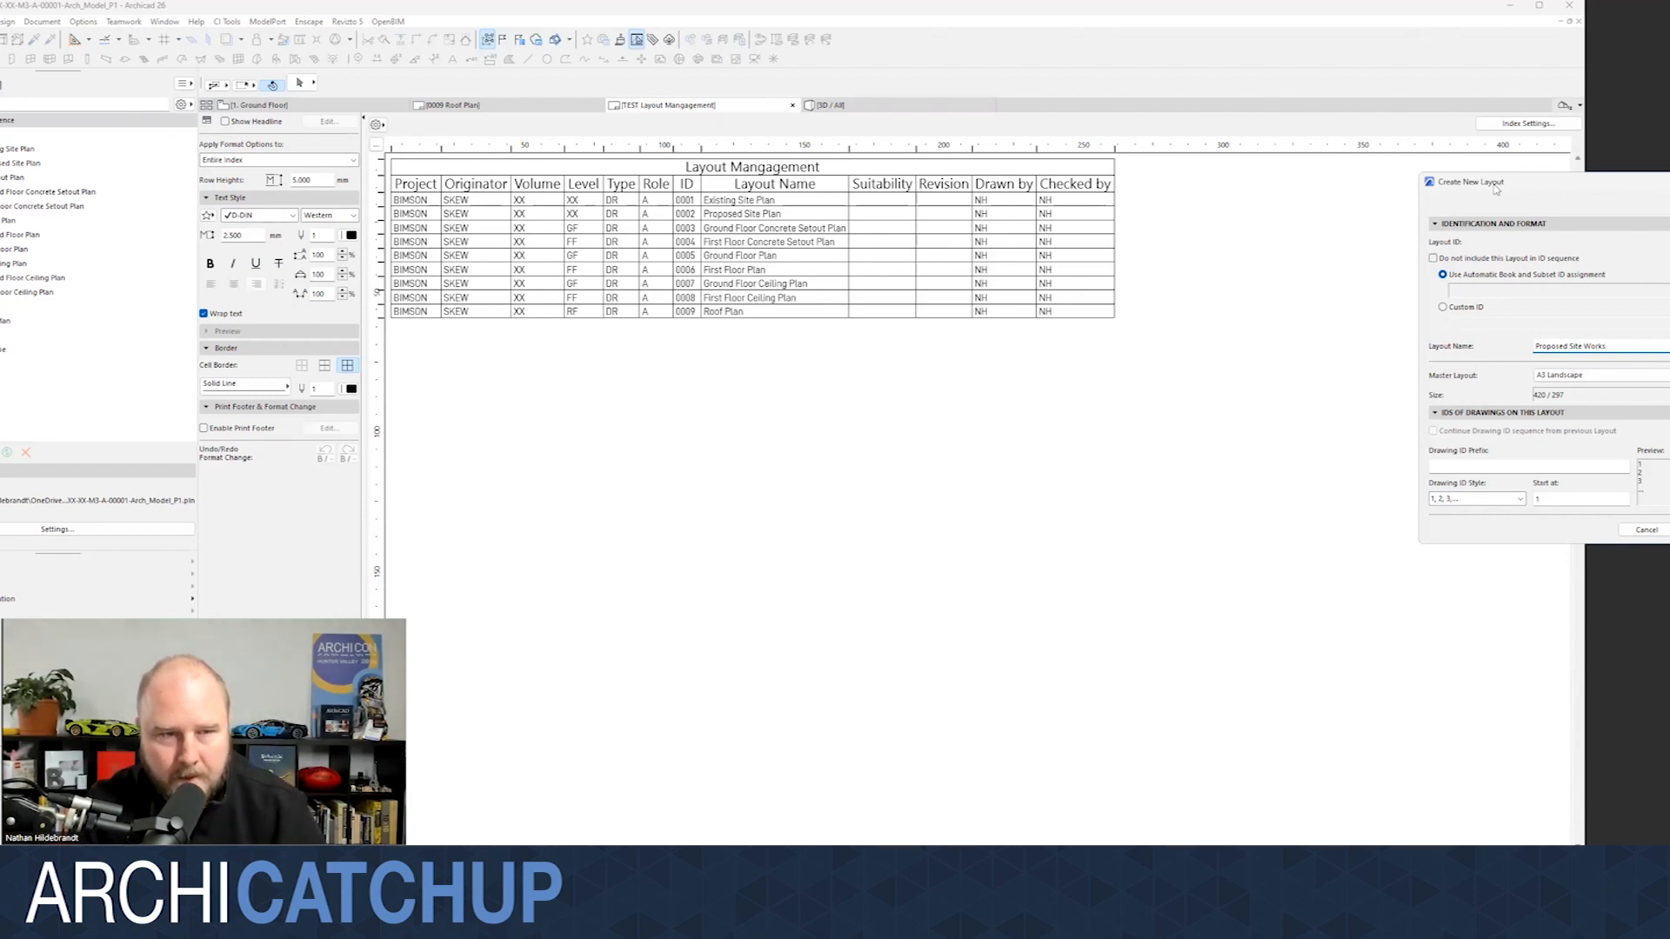
{"action": "left_click", "coordinate": [1384, 519]}
{"action": "left_click_drag", "start_coordinate": [122, 337], "coordinate": [138, 170]}
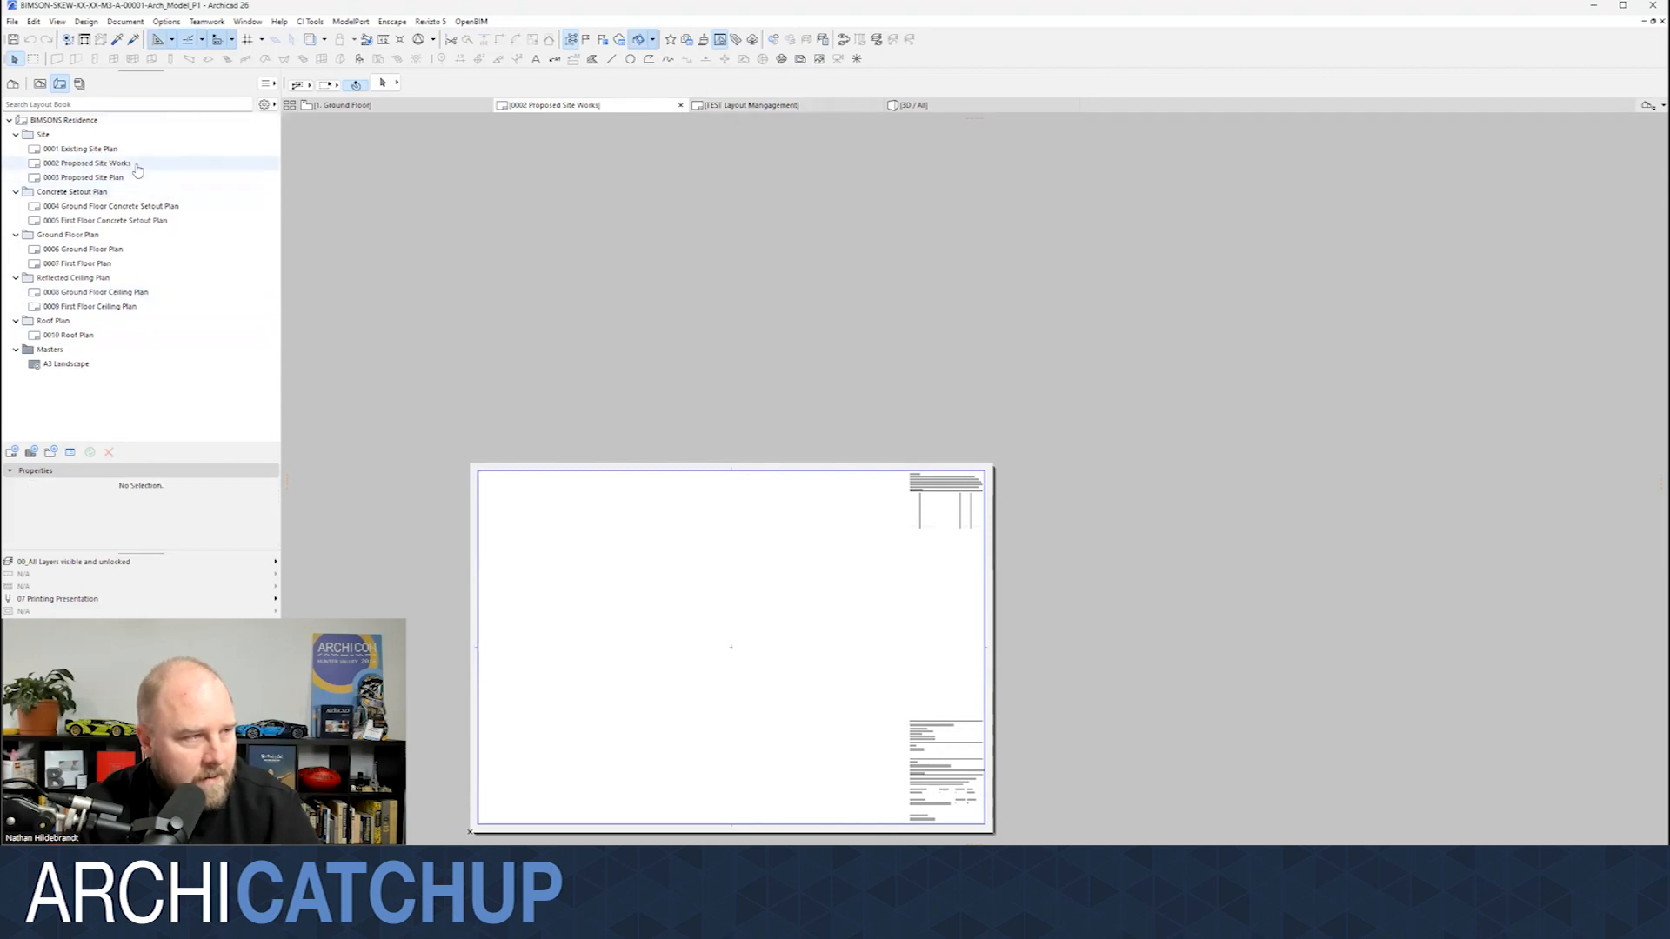
- Add the Proposed Site Works layout to the LAYOUT SHEETS publisher set in the Organizer, directly below Existing Site Plan
{"action": "left_click", "coordinate": [79, 84]}
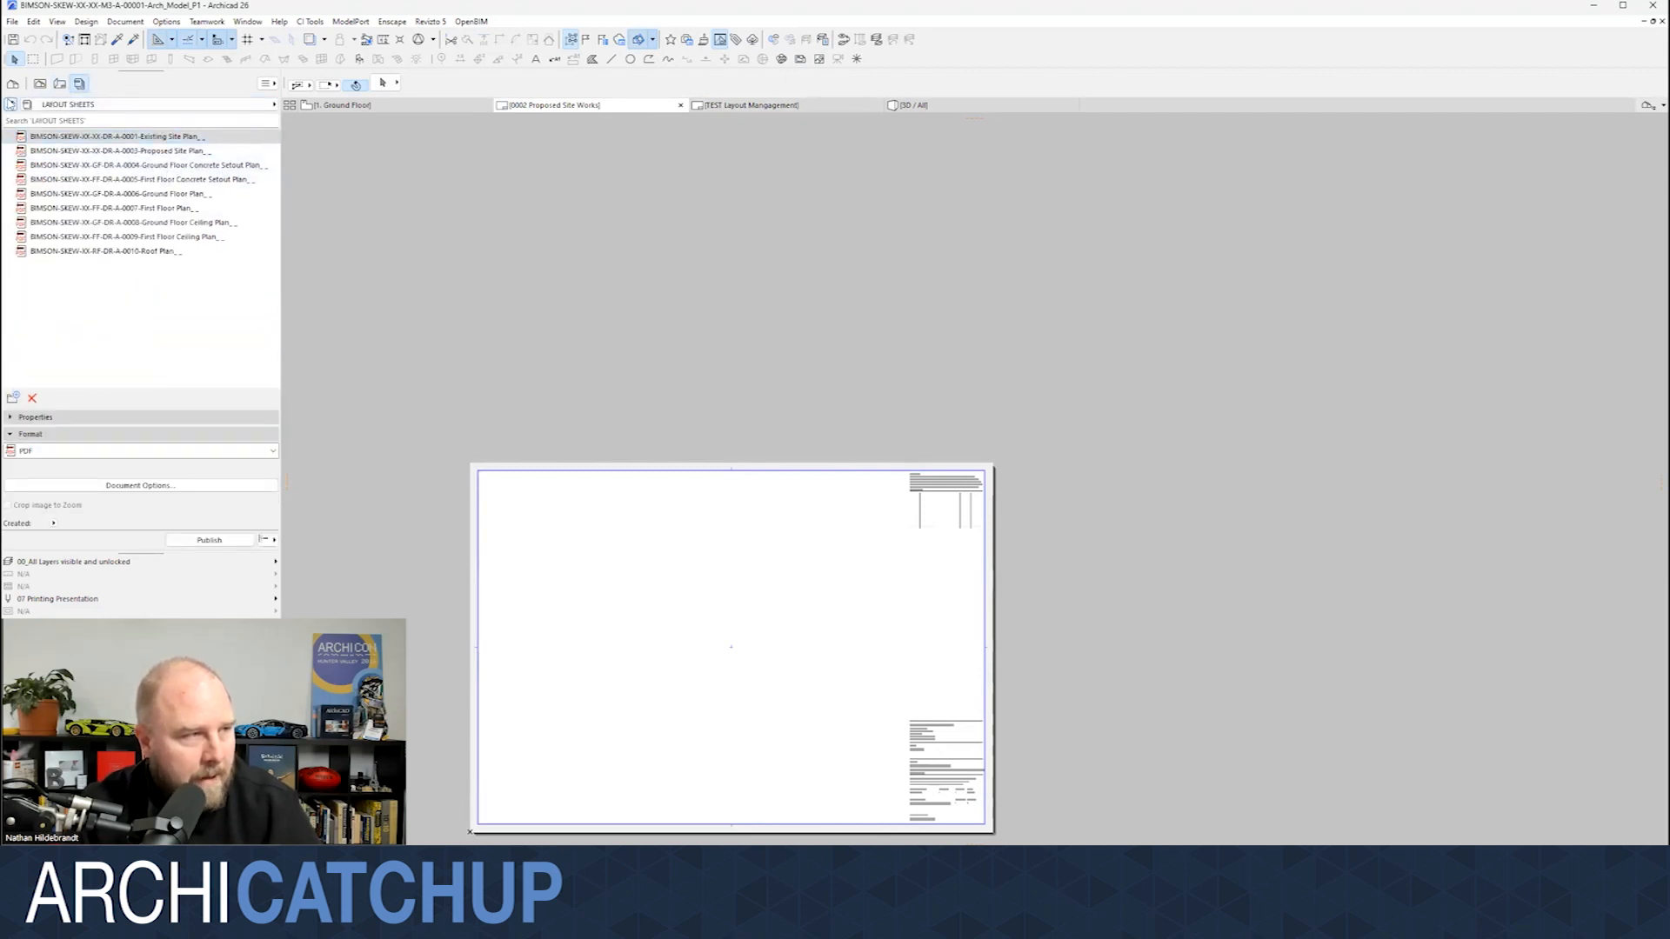
{"action": "left_click", "coordinate": [12, 105]}
{"action": "left_click", "coordinate": [267, 84]}
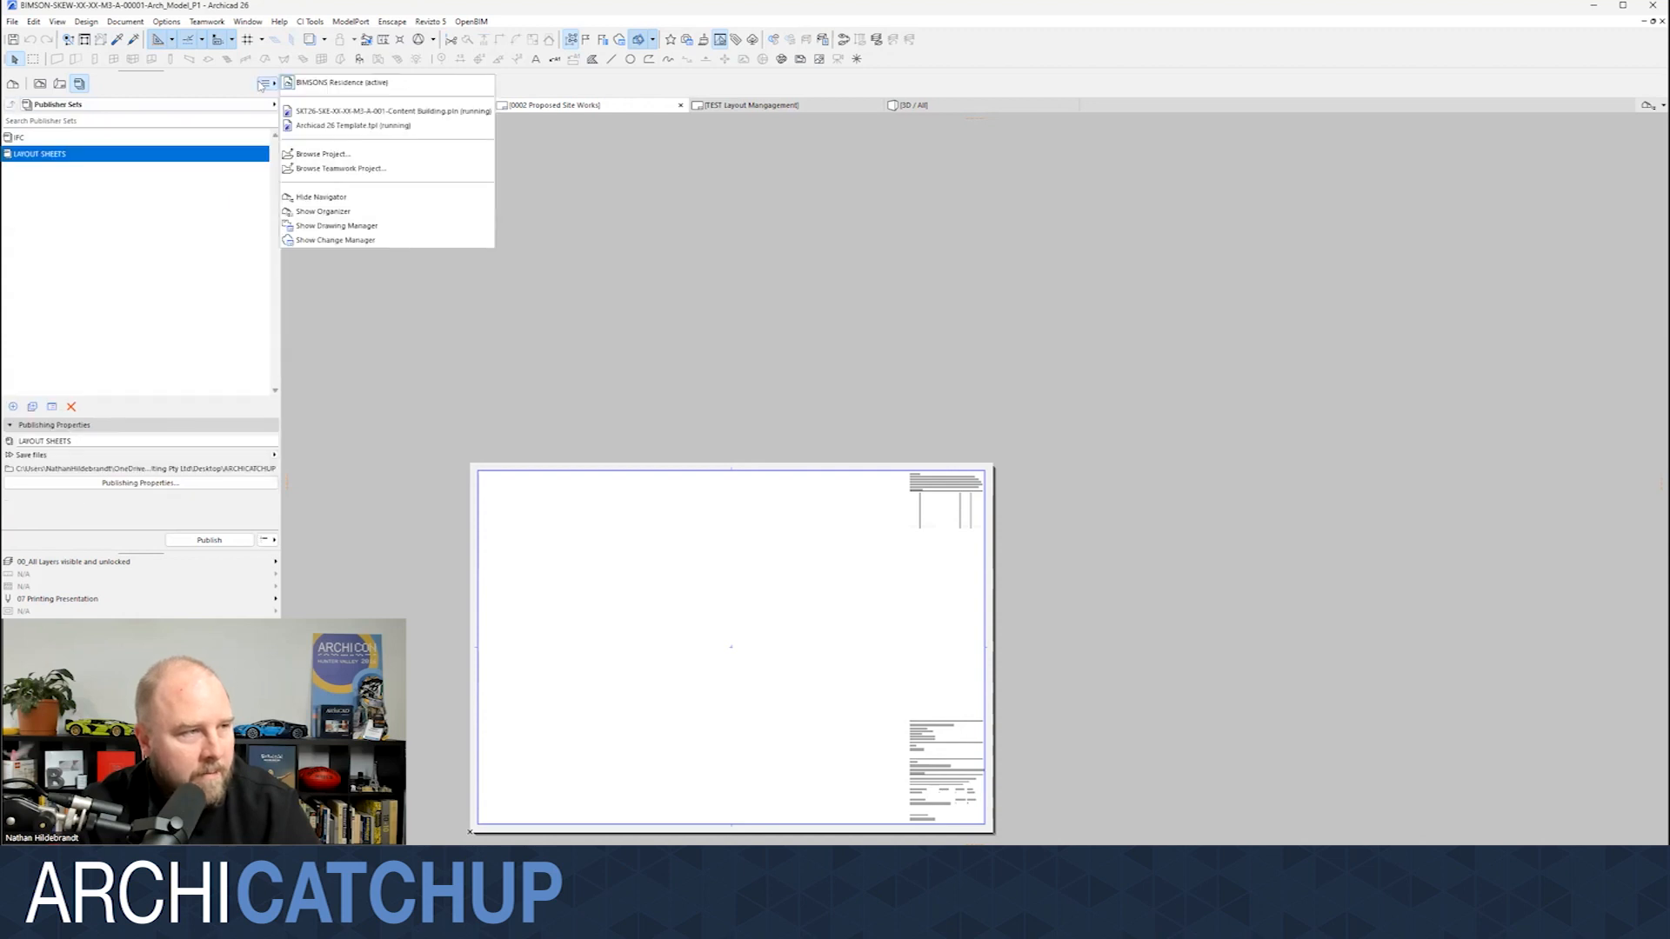
{"action": "left_click", "coordinate": [320, 217]}
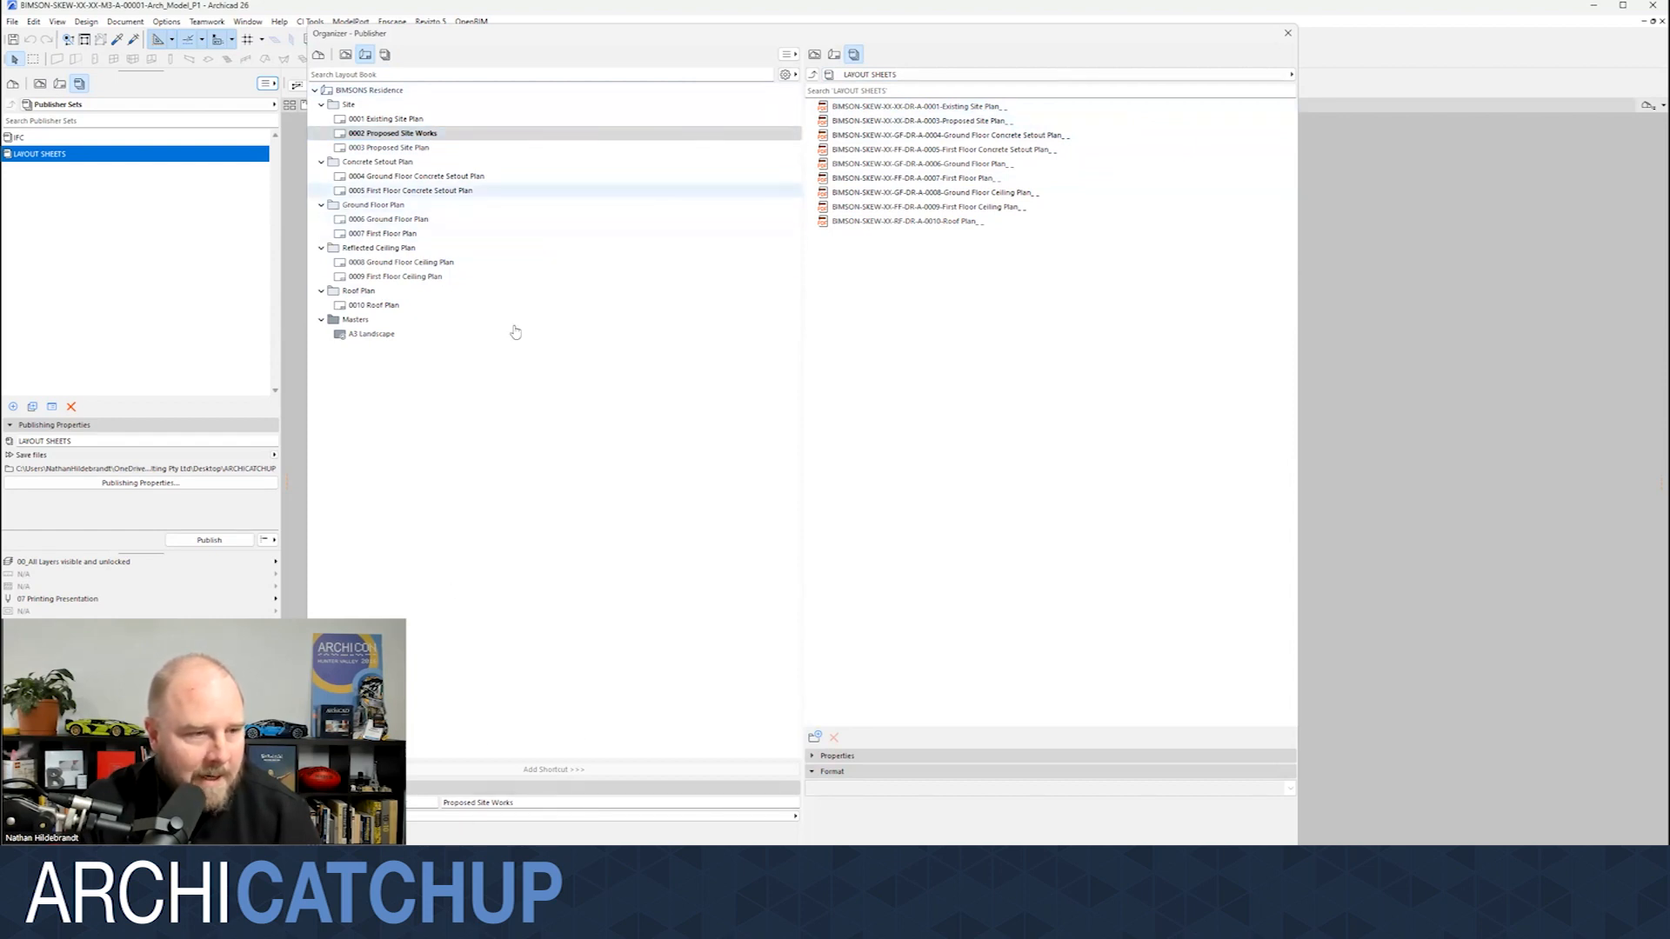
{"action": "left_click", "coordinate": [407, 135]}
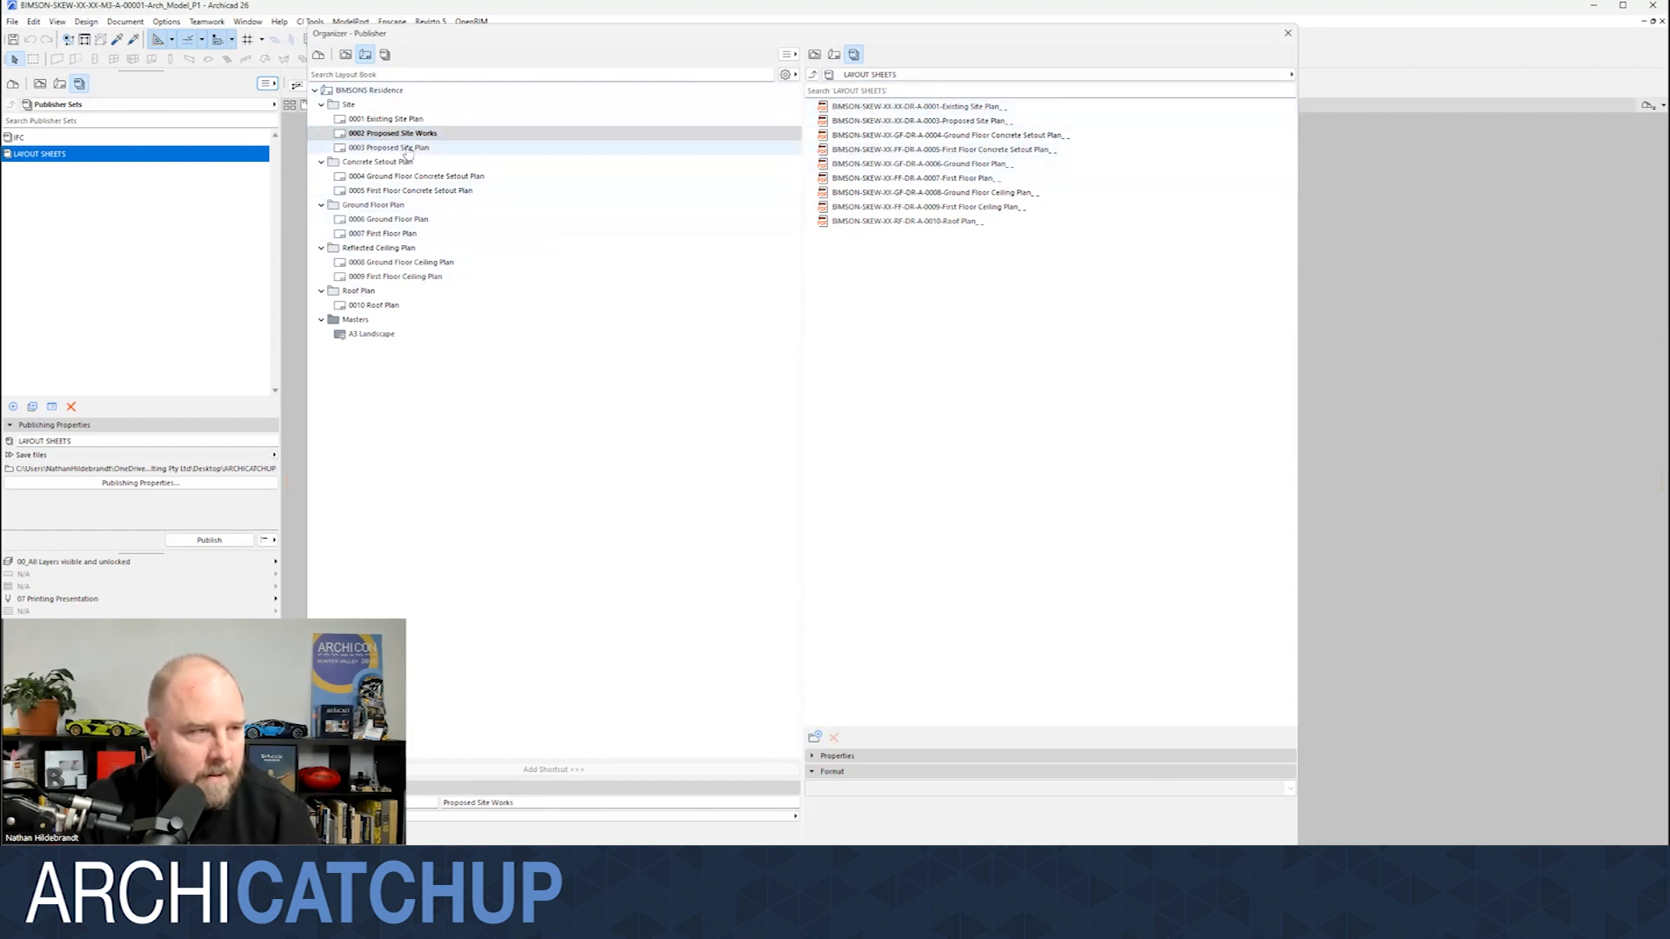
{"action": "left_click_drag", "start_coordinate": [407, 139], "coordinate": [933, 123]}
{"action": "left_click", "coordinate": [894, 129]}
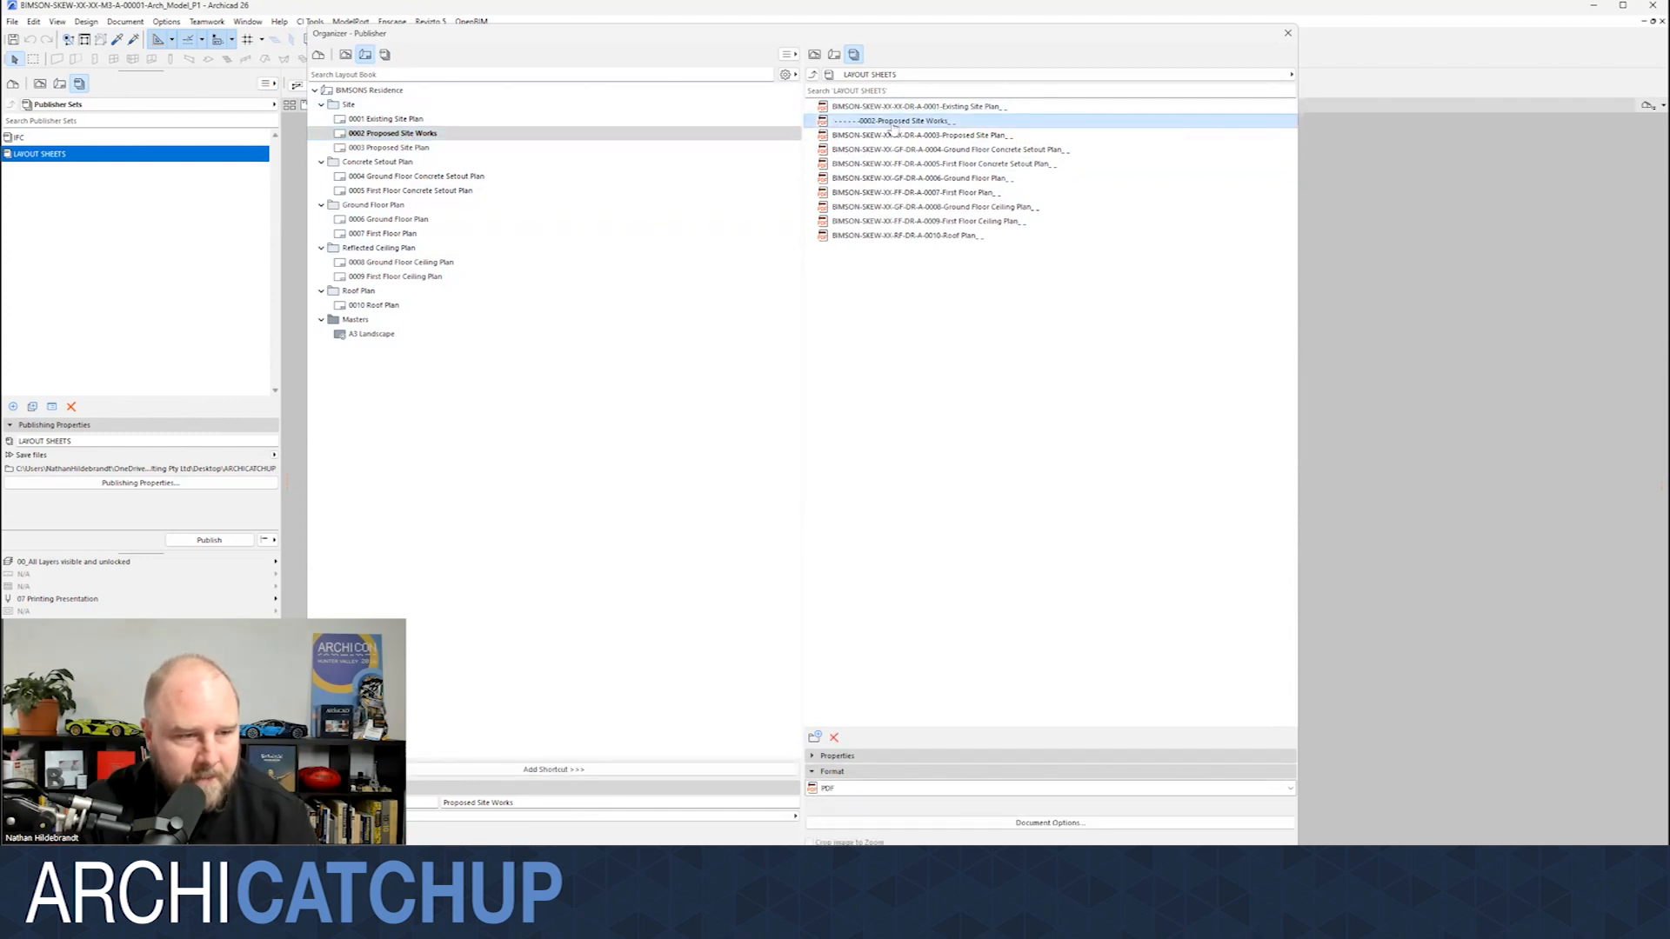
- Create a folder named Layout Sheets in the LAYOUT SHEETS publisher set
{"action": "left_click", "coordinate": [944, 108]}
{"action": "right_click", "coordinate": [960, 114]}
{"action": "left_click", "coordinate": [1006, 274]}
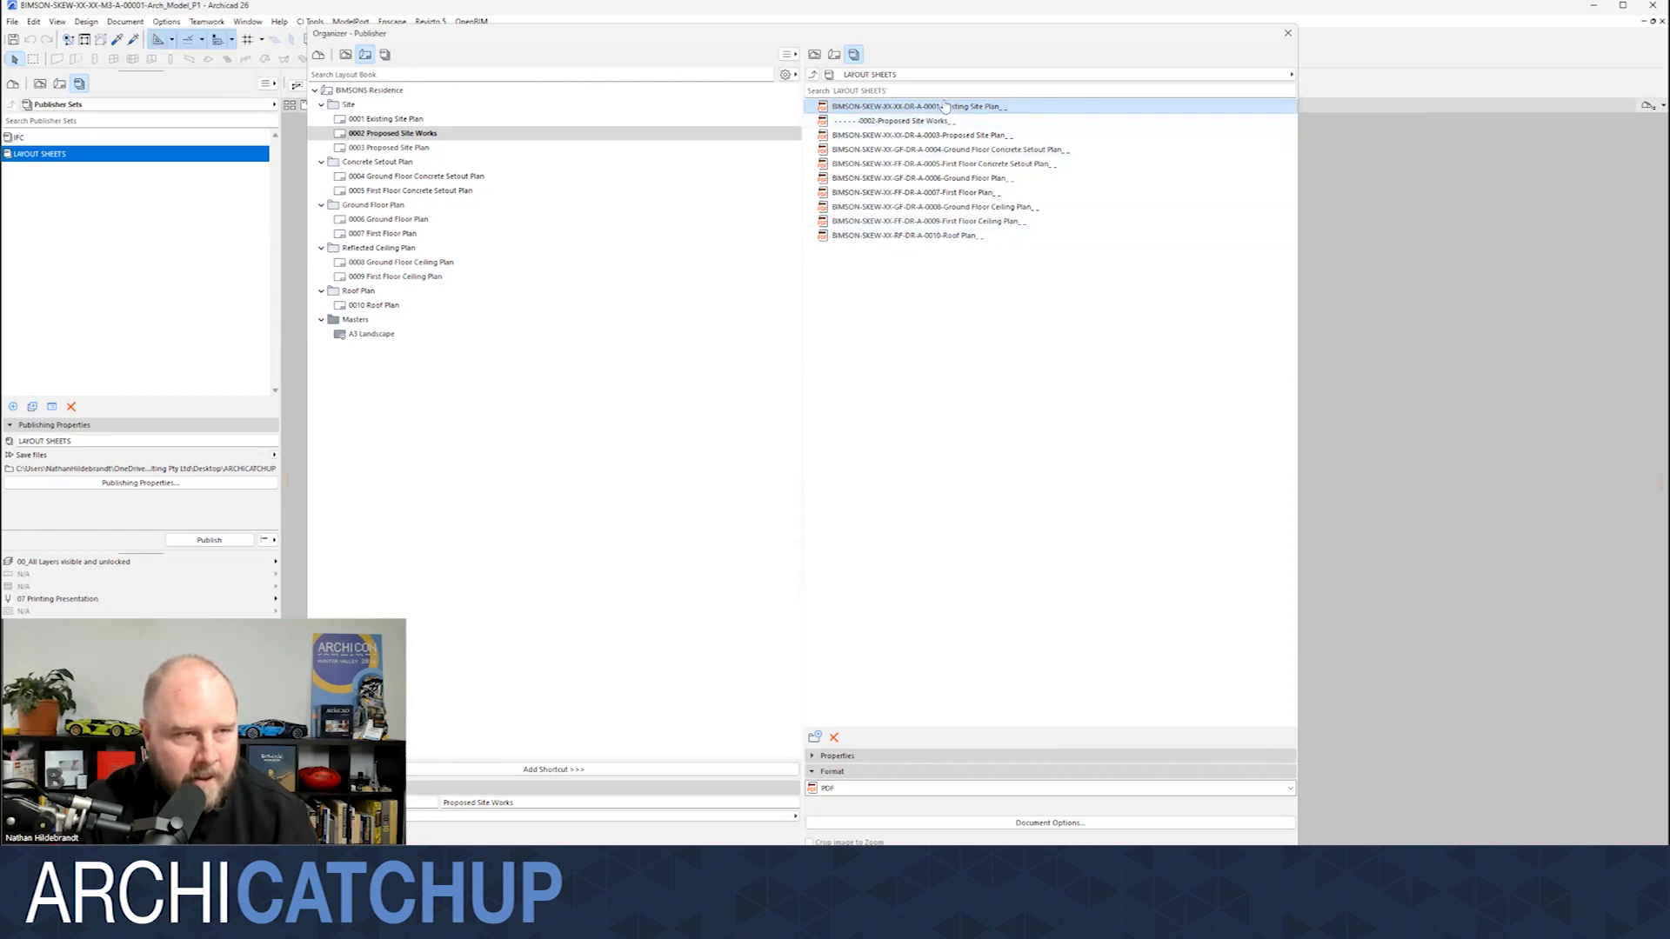
{"action": "left_click", "coordinate": [816, 738]}
{"action": "type", "text": "Layout Sets"}
{"action": "key", "text": "BackSpace"}
{"action": "key", "text": "BackSpace"}
{"action": "key", "text": "BackSpace"}
{"action": "type", "text": "heets"}
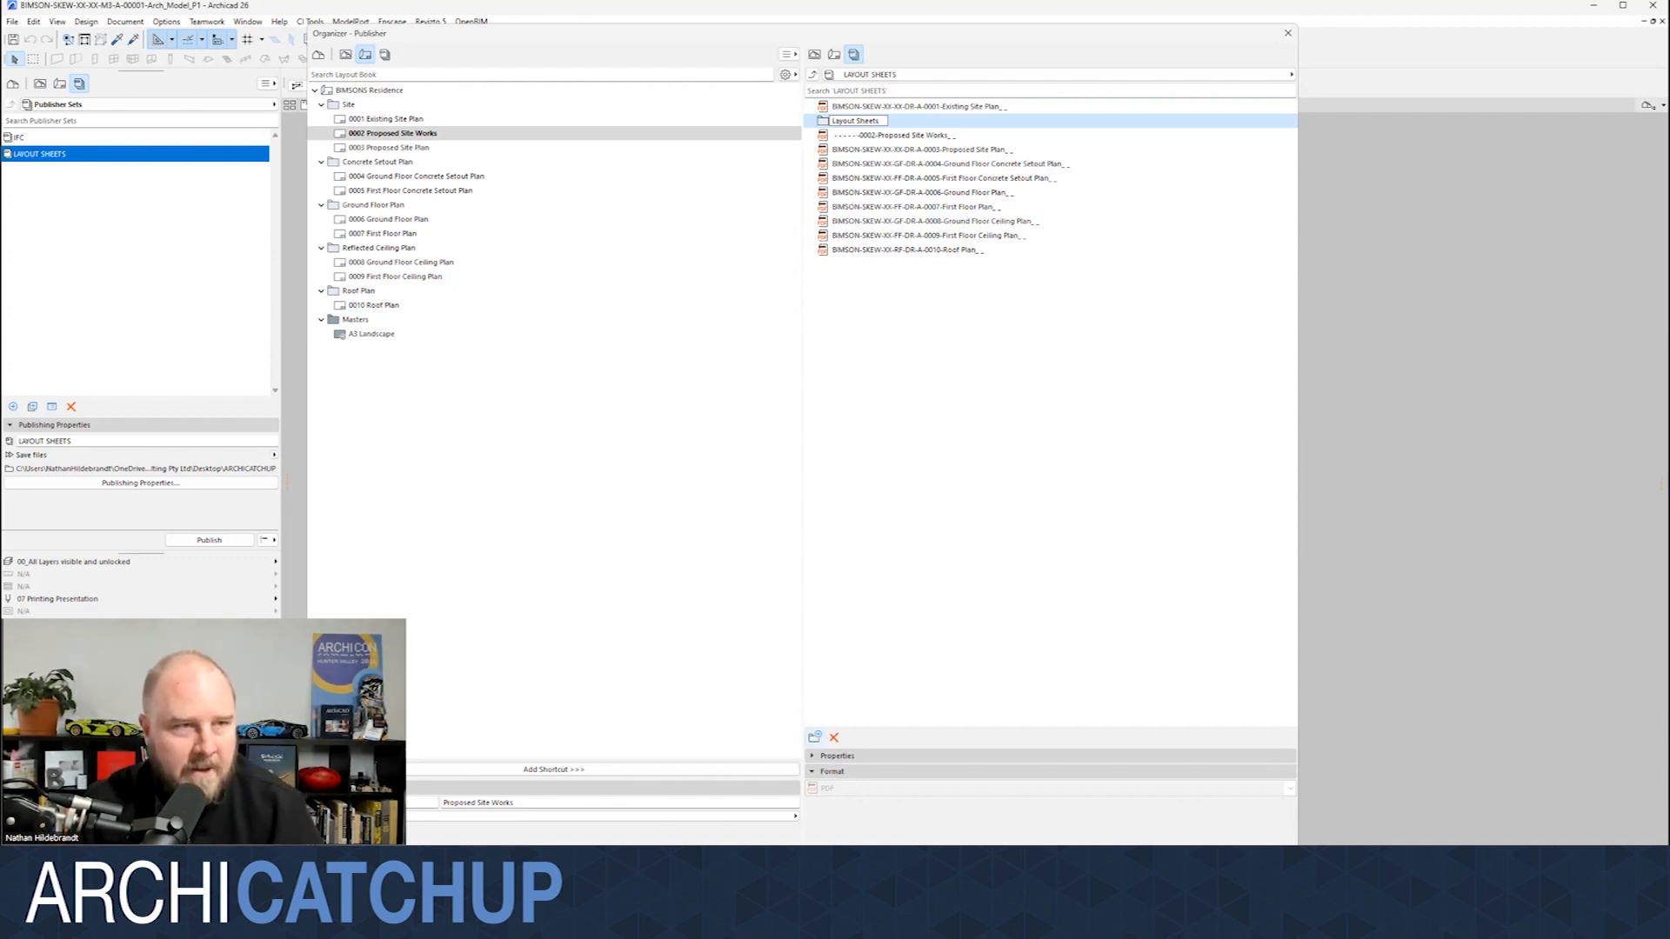
{"action": "left_click", "coordinate": [1107, 420]}
- Move all the publisher items into the Layout Sheets folder, and place Roof Plan last in the list
{"action": "left_click", "coordinate": [879, 107]}
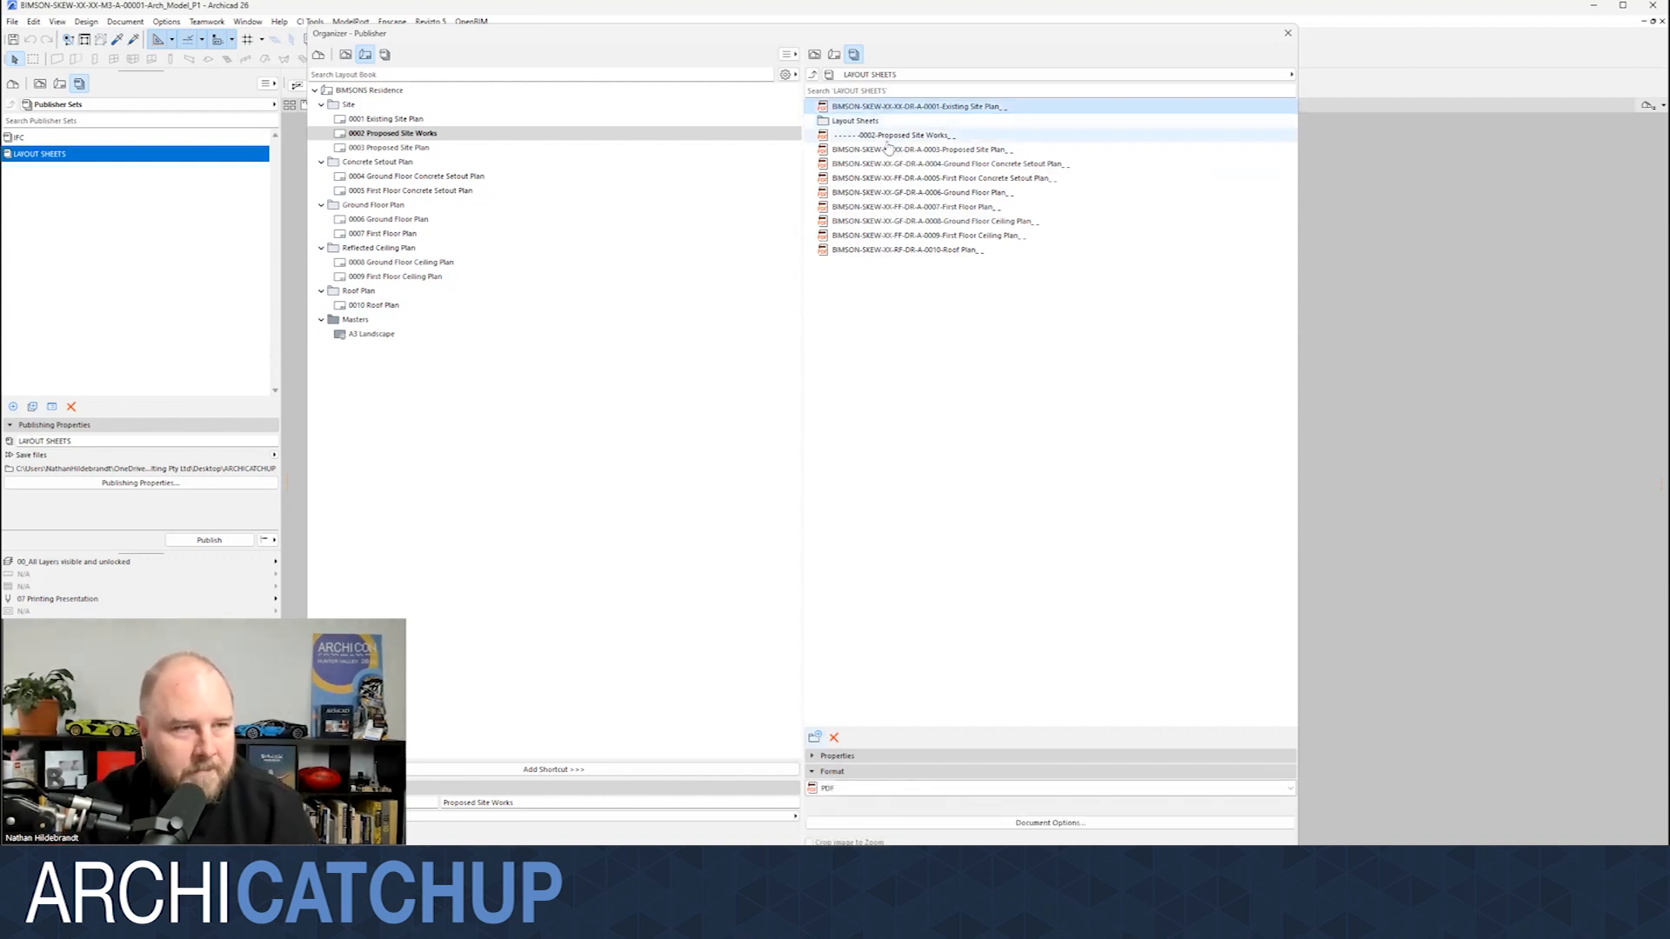
{"action": "left_click_drag", "start_coordinate": [905, 108], "coordinate": [871, 124]}
{"action": "left_click", "coordinate": [896, 137]}
{"action": "left_click", "coordinate": [910, 122]}
{"action": "left_click", "coordinate": [902, 233], "text": "shift"}
{"action": "left_click_drag", "start_coordinate": [906, 129], "coordinate": [873, 109]}
{"action": "left_click_drag", "start_coordinate": [870, 221], "coordinate": [860, 235]}
{"action": "left_click", "coordinate": [862, 207]}
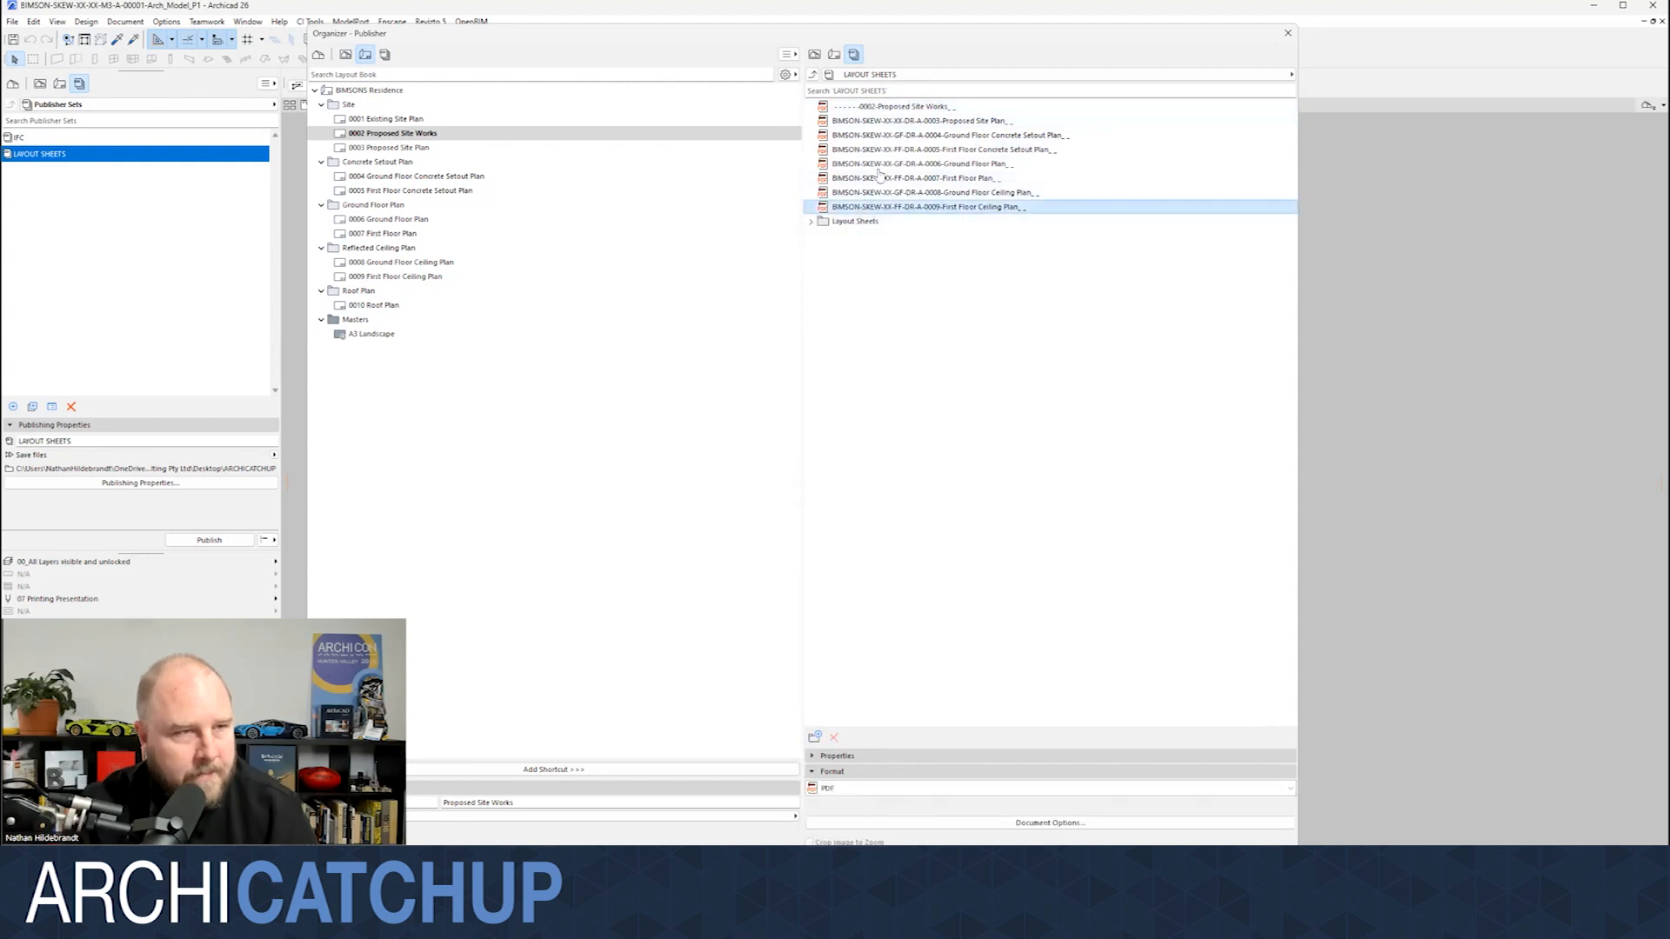
{"action": "left_click", "coordinate": [883, 111], "text": "shift"}
{"action": "left_click_drag", "start_coordinate": [883, 111], "coordinate": [864, 222]}
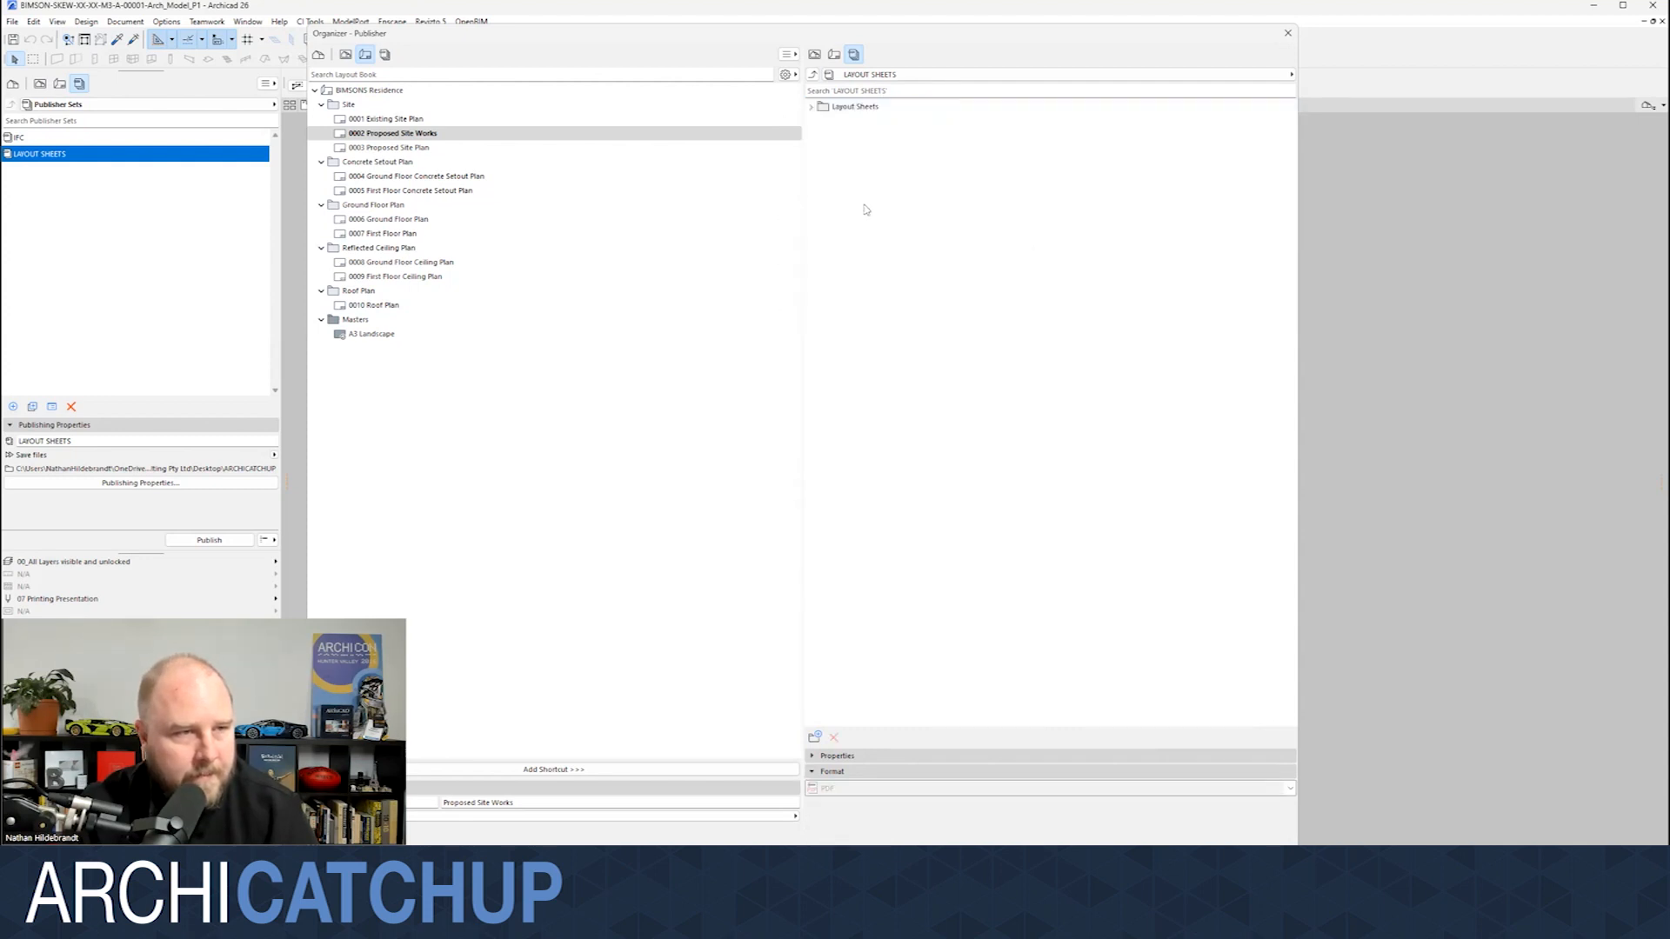
{"action": "left_click", "coordinate": [811, 107]}
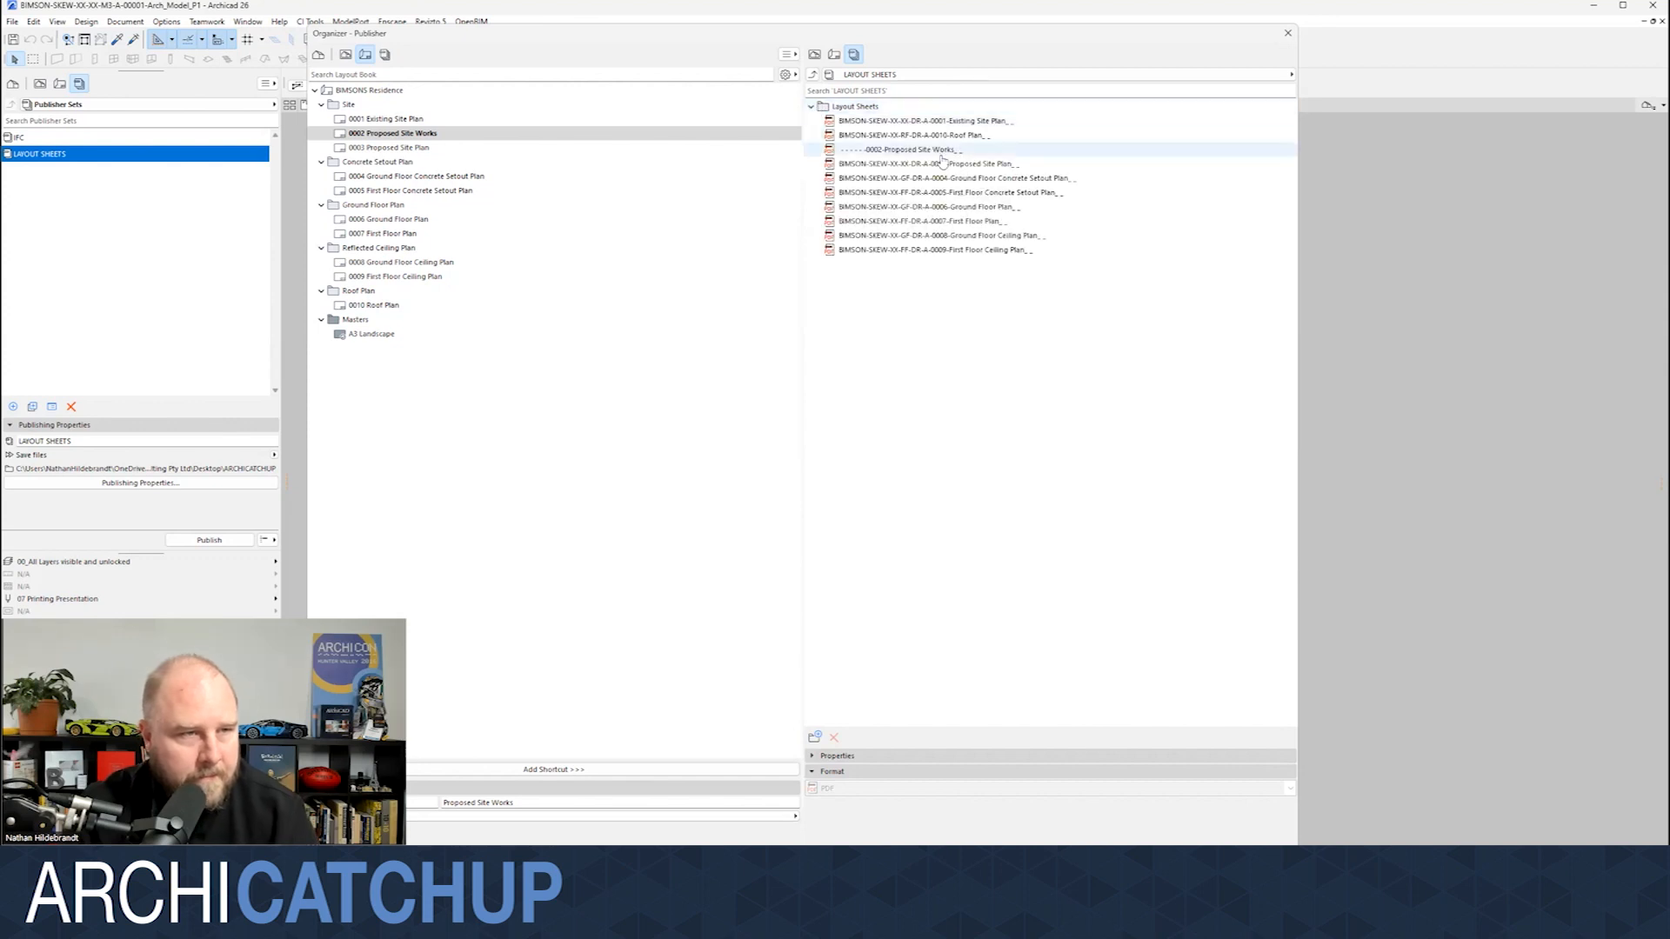
{"action": "left_click_drag", "start_coordinate": [955, 136], "coordinate": [983, 258]}
- Review the custom name autotexts of the Layout Sheets folder's items and of the Existing Site Plan item, without renaming anything
{"action": "left_click", "coordinate": [857, 106]}
{"action": "right_click", "coordinate": [860, 109]}
{"action": "left_click", "coordinate": [897, 170]}
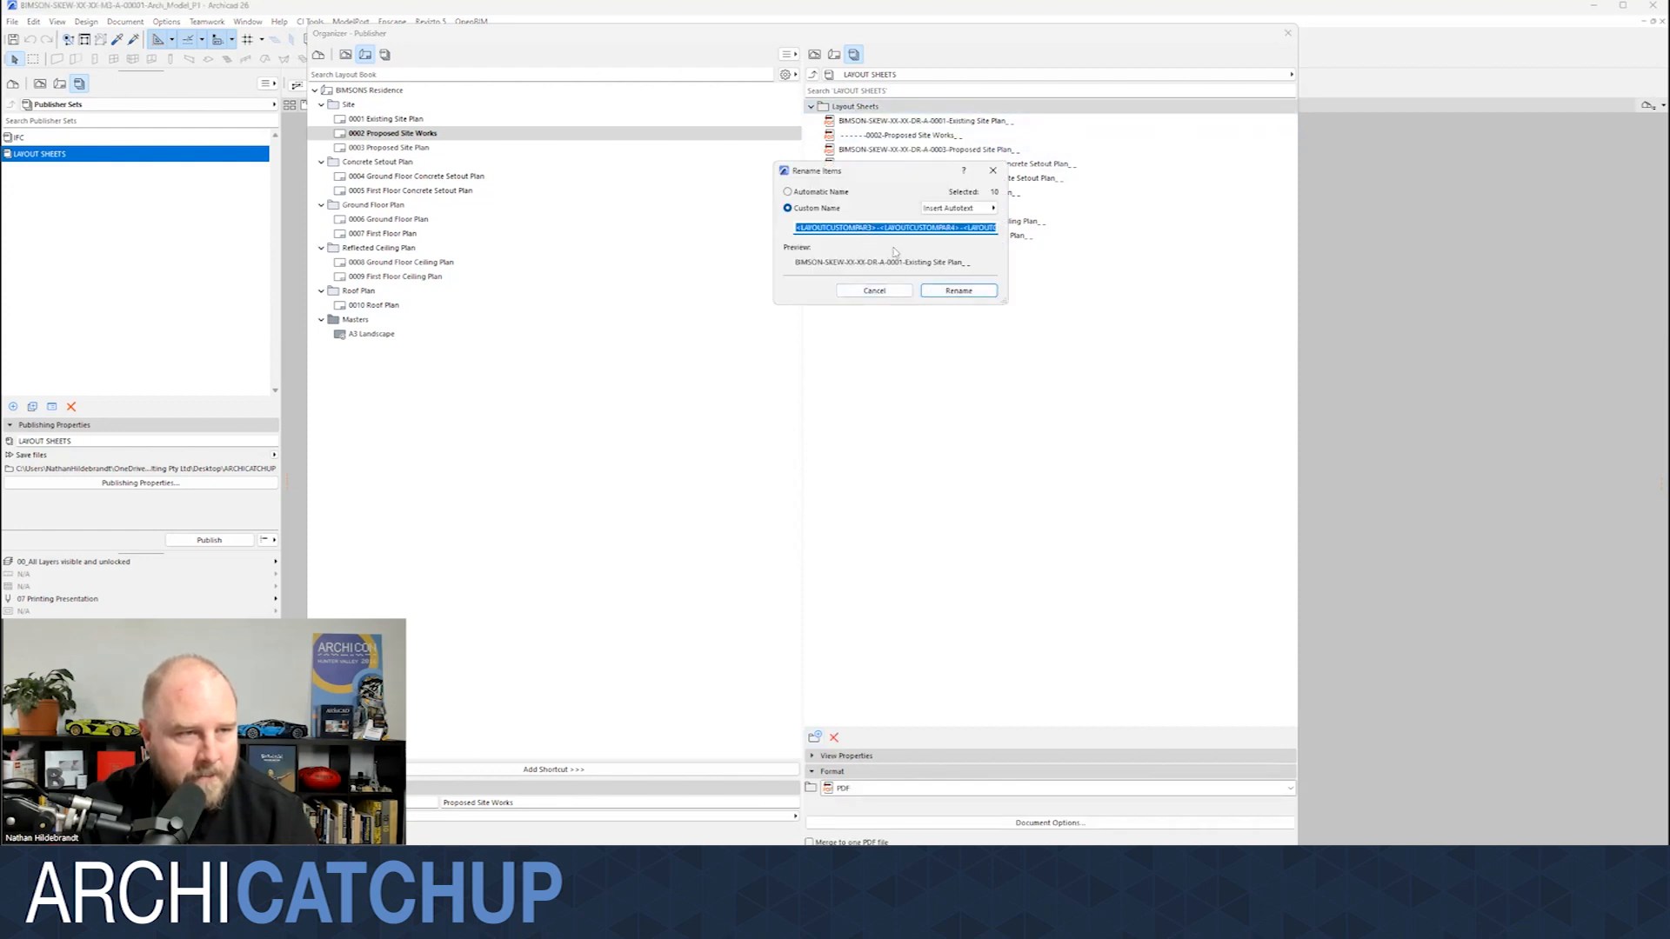
{"action": "left_click", "coordinate": [874, 291]}
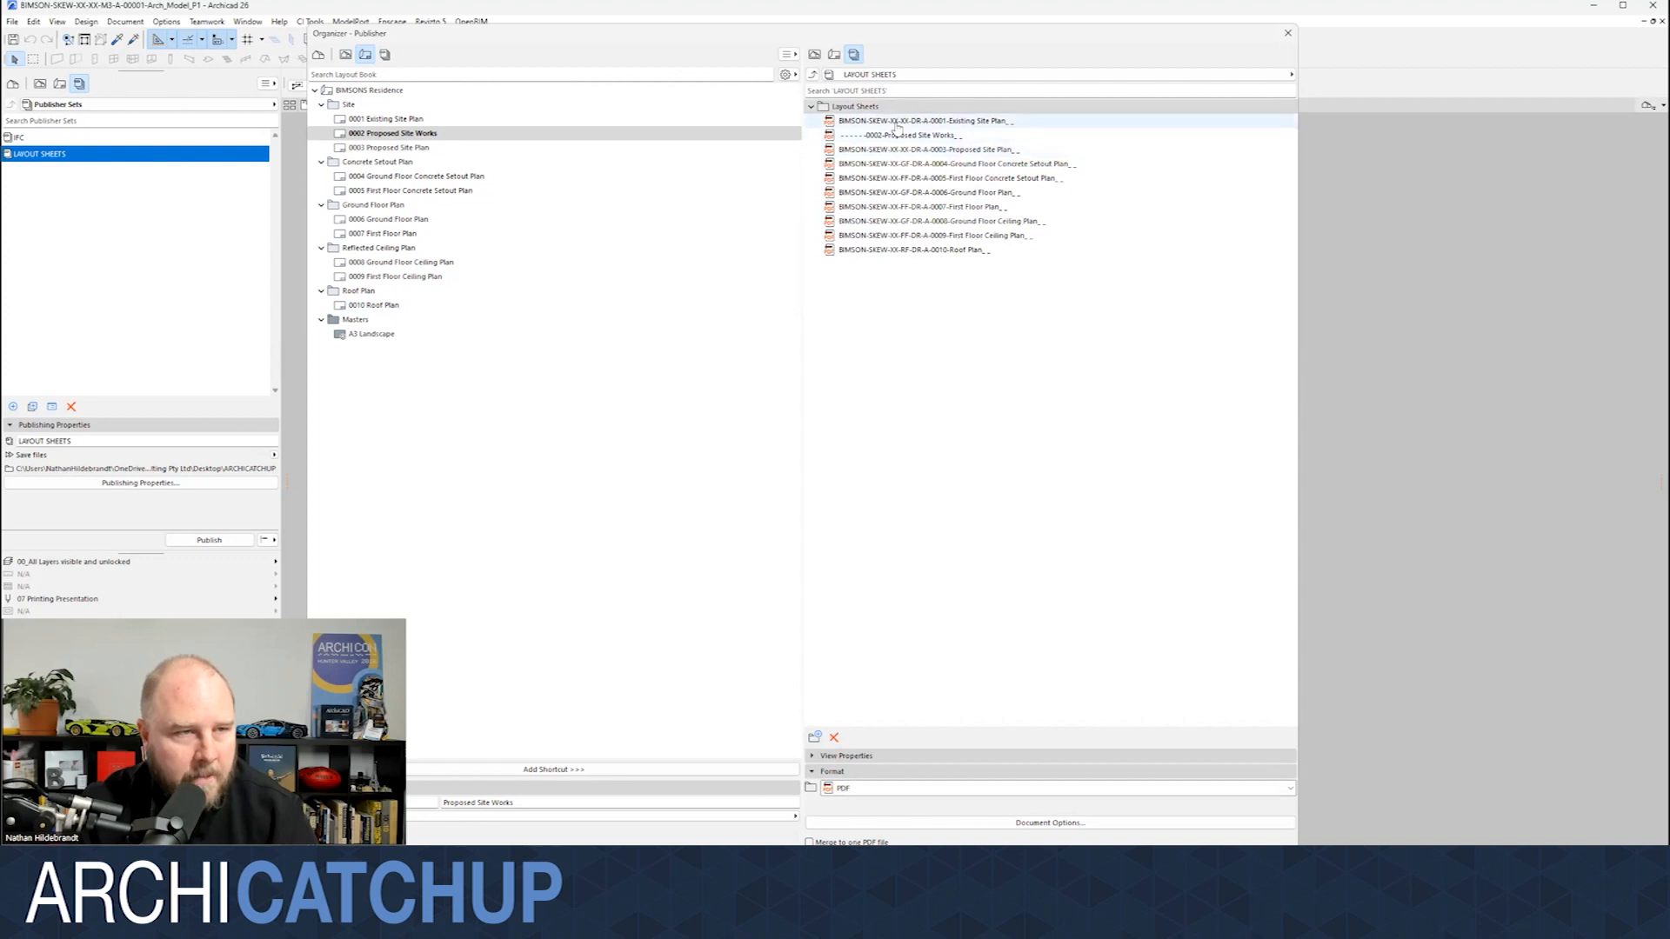
{"action": "right_click", "coordinate": [897, 124]}
{"action": "left_click", "coordinate": [941, 167]}
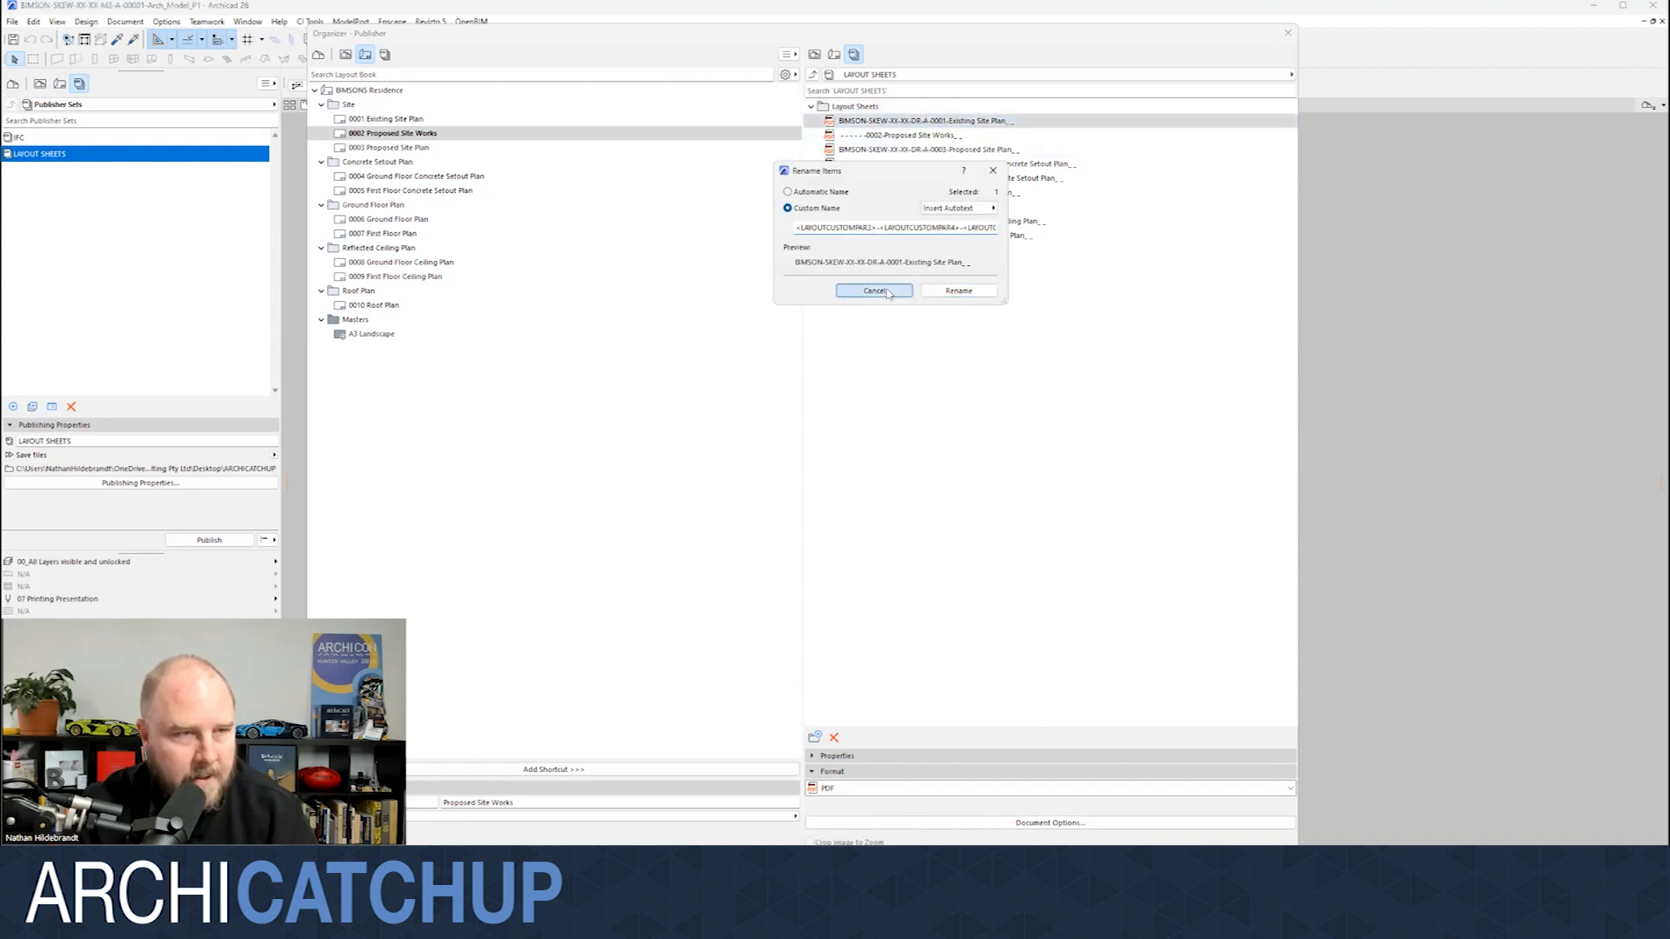
{"action": "key", "text": "Escape"}
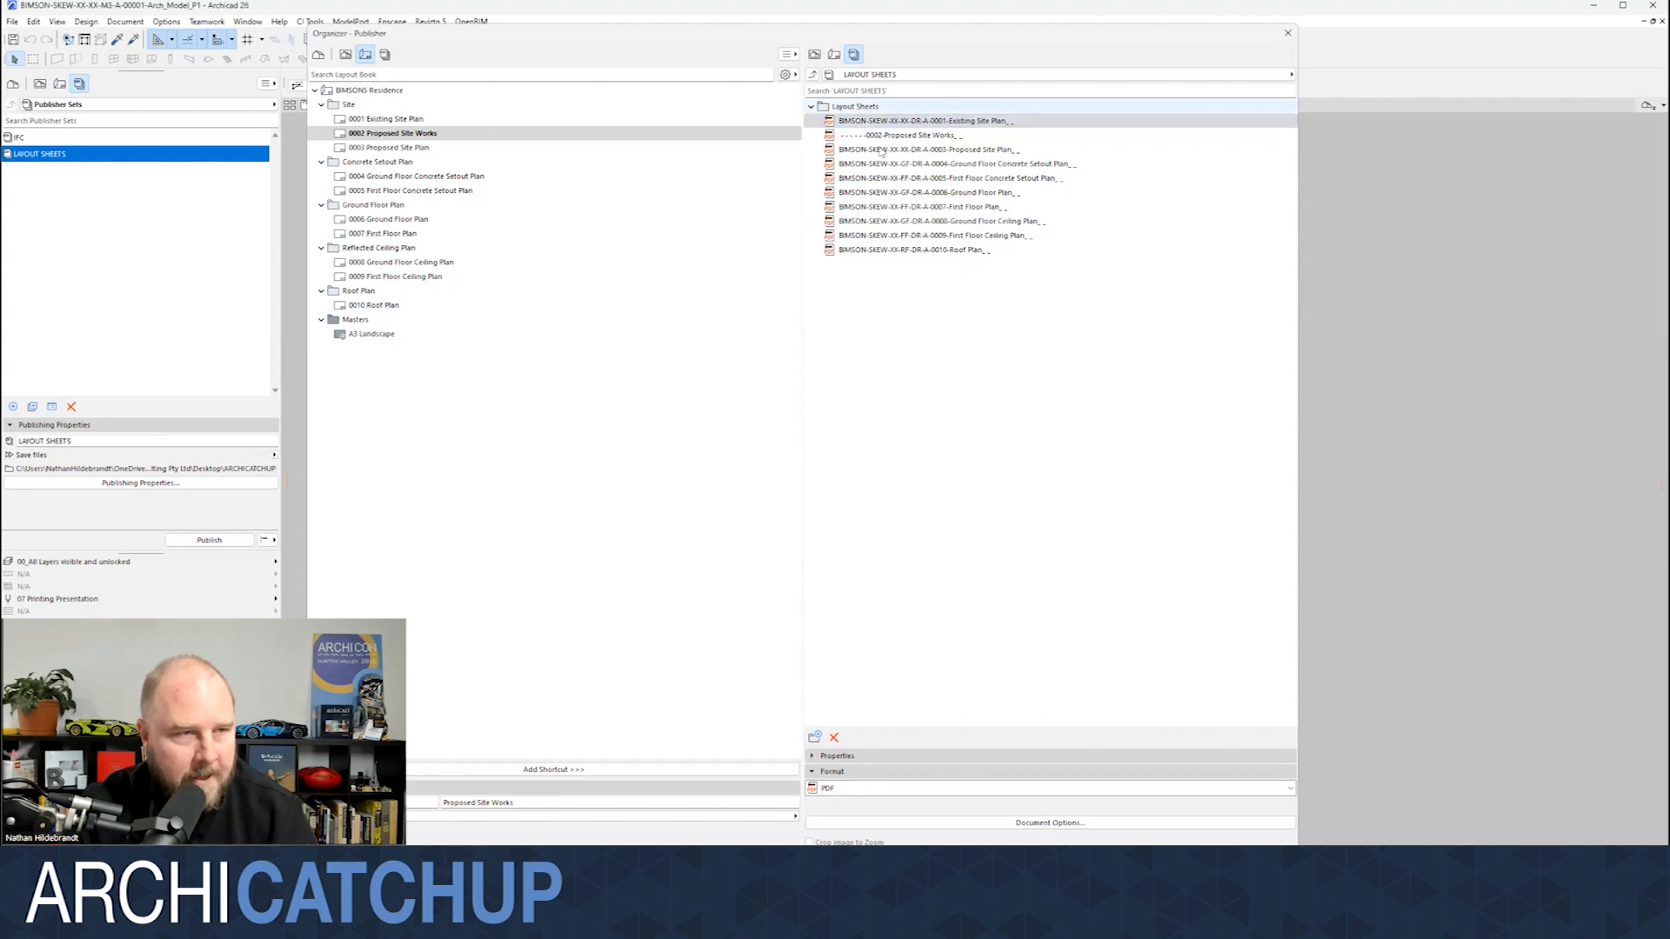
- Reapply the copied layout autotext string as the custom name for every item in the Layout Sheets folder
{"action": "right_click", "coordinate": [864, 107]}
{"action": "left_click", "coordinate": [907, 164]}
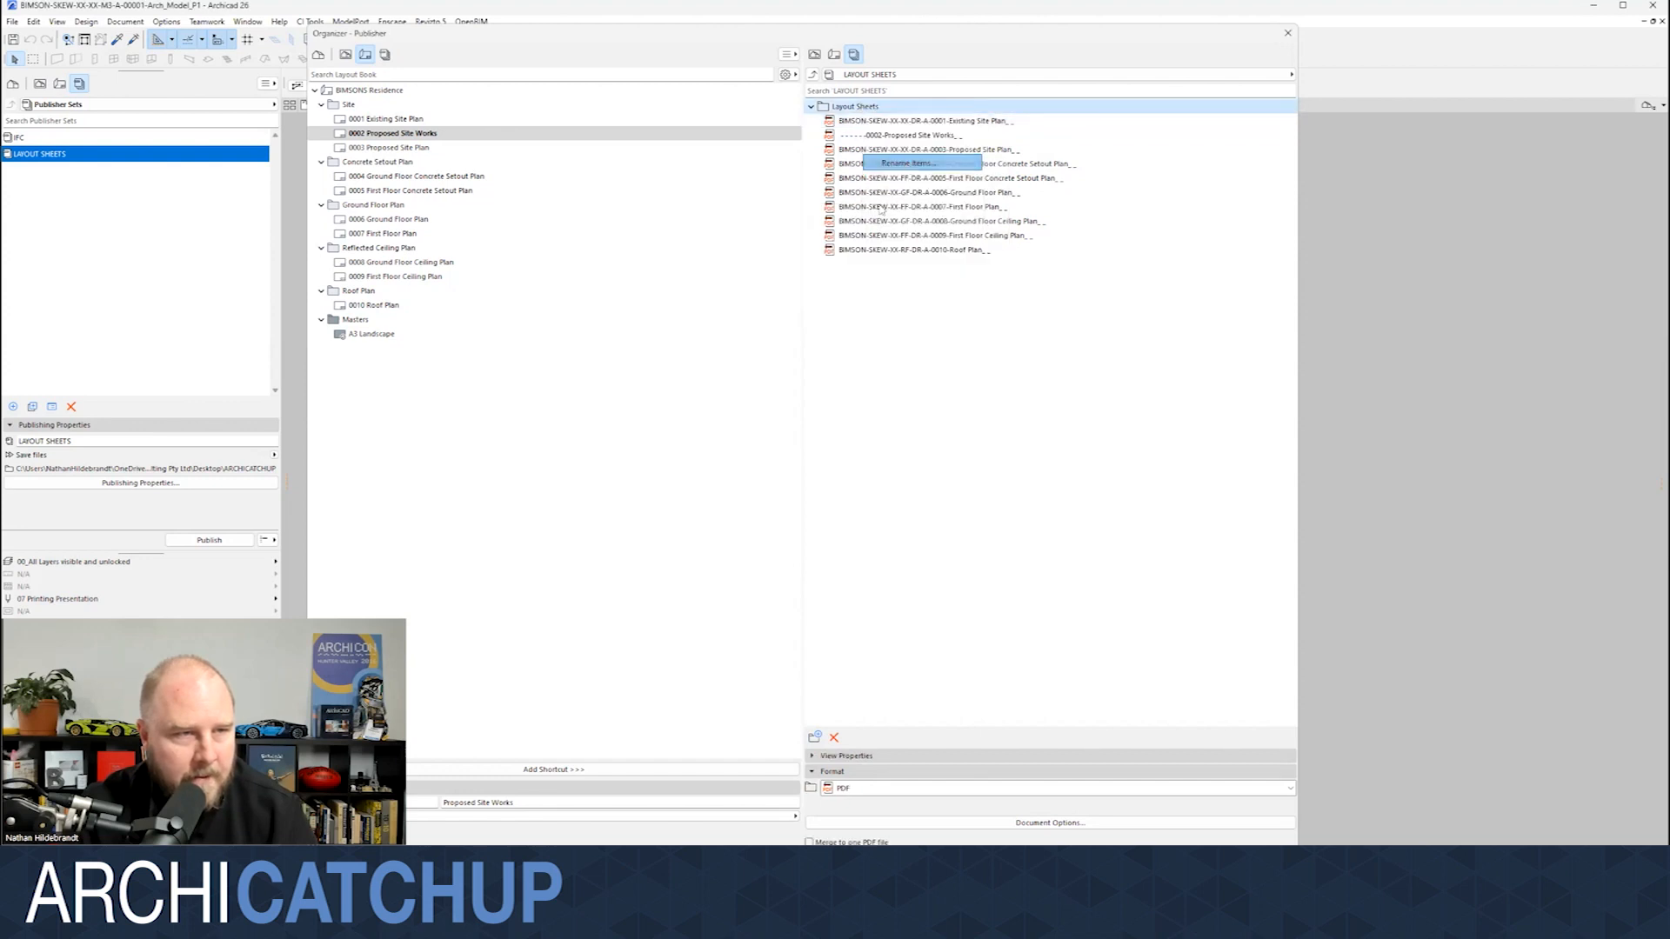
{"action": "key", "text": "BackSpace"}
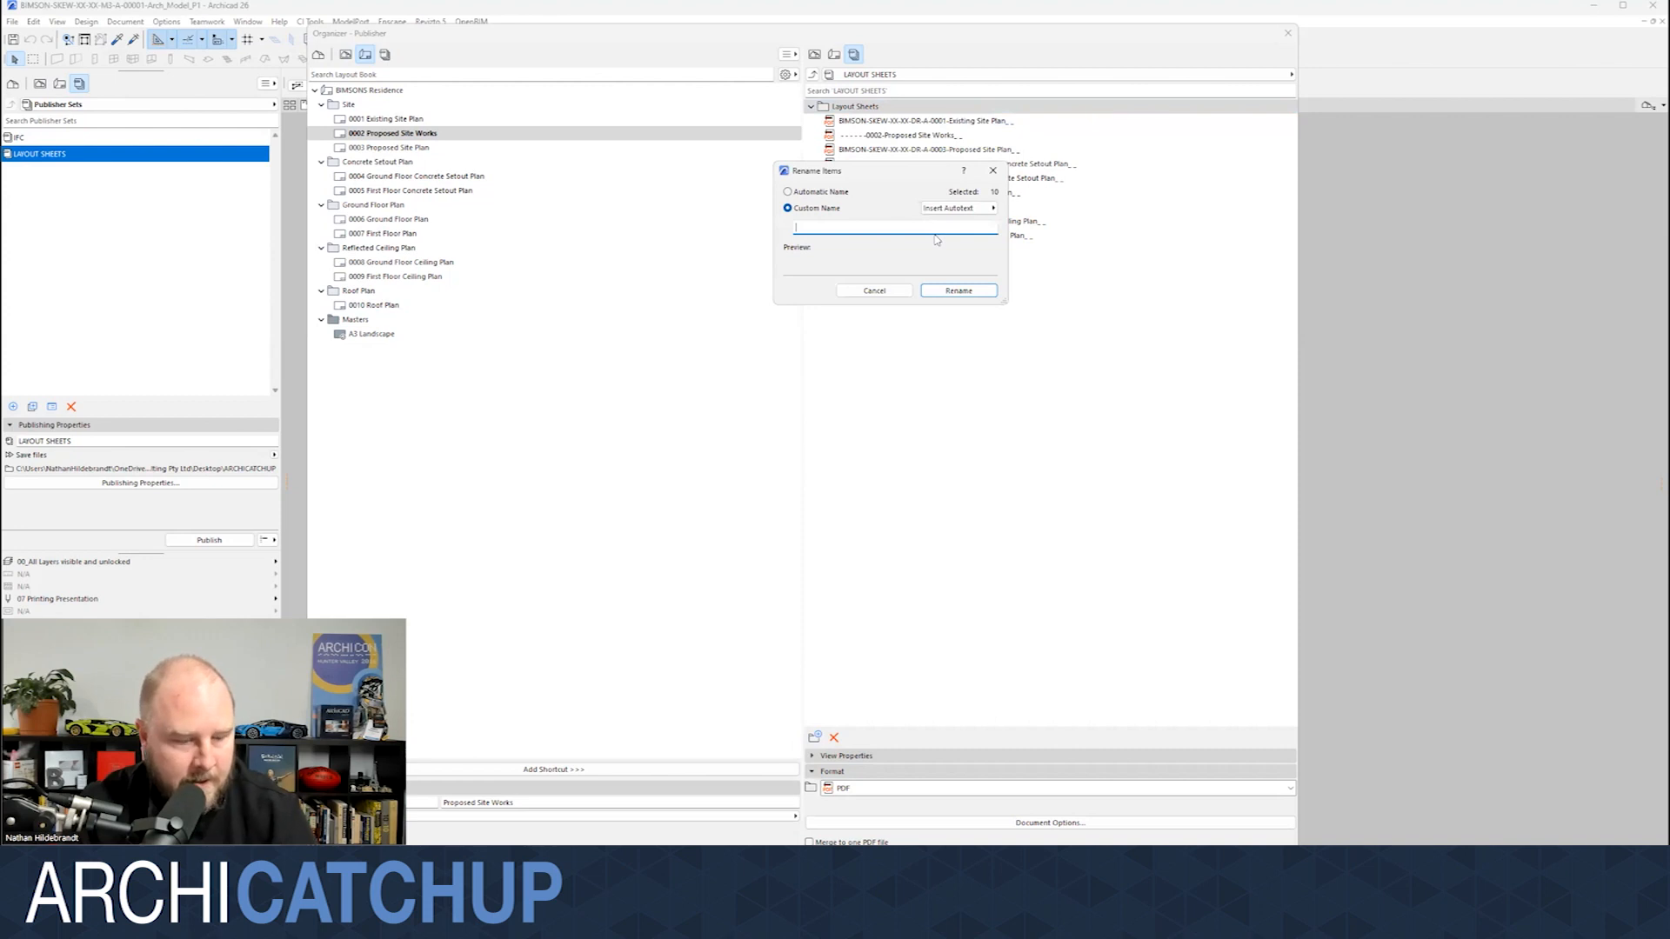
{"action": "key", "text": "ctrl+v"}
{"action": "left_click", "coordinate": [974, 289]}
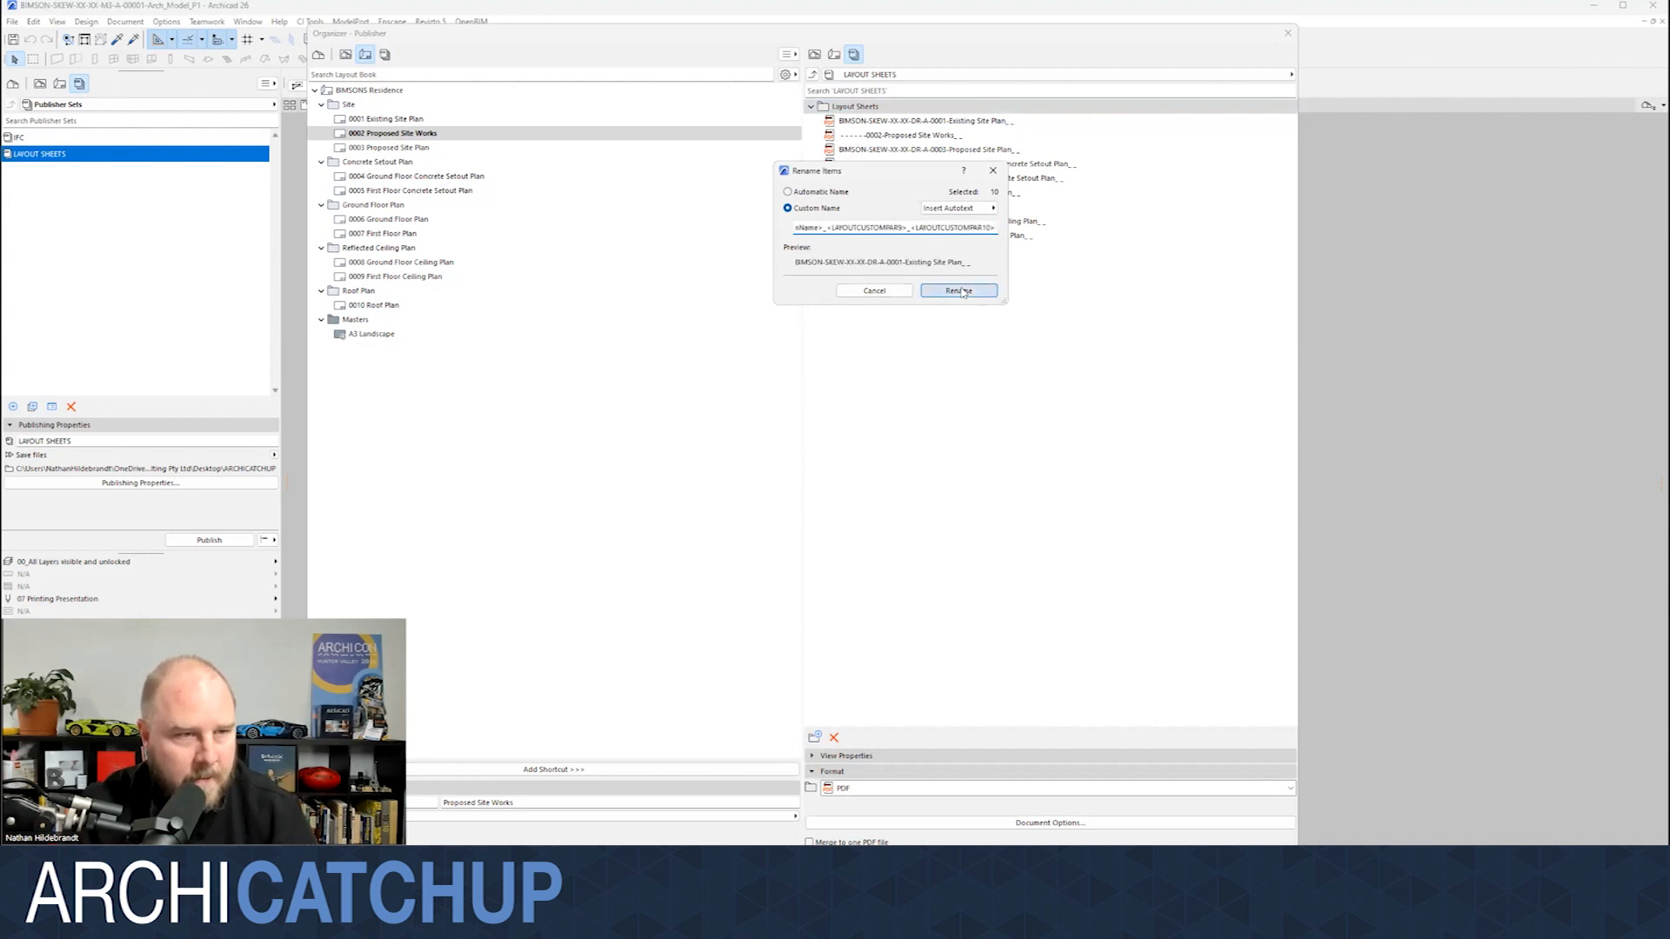
- Delete all the layout items inside the Layout Sheets publisher folder, keeping the folder itself
{"action": "left_click", "coordinate": [927, 251], "text": "shift"}
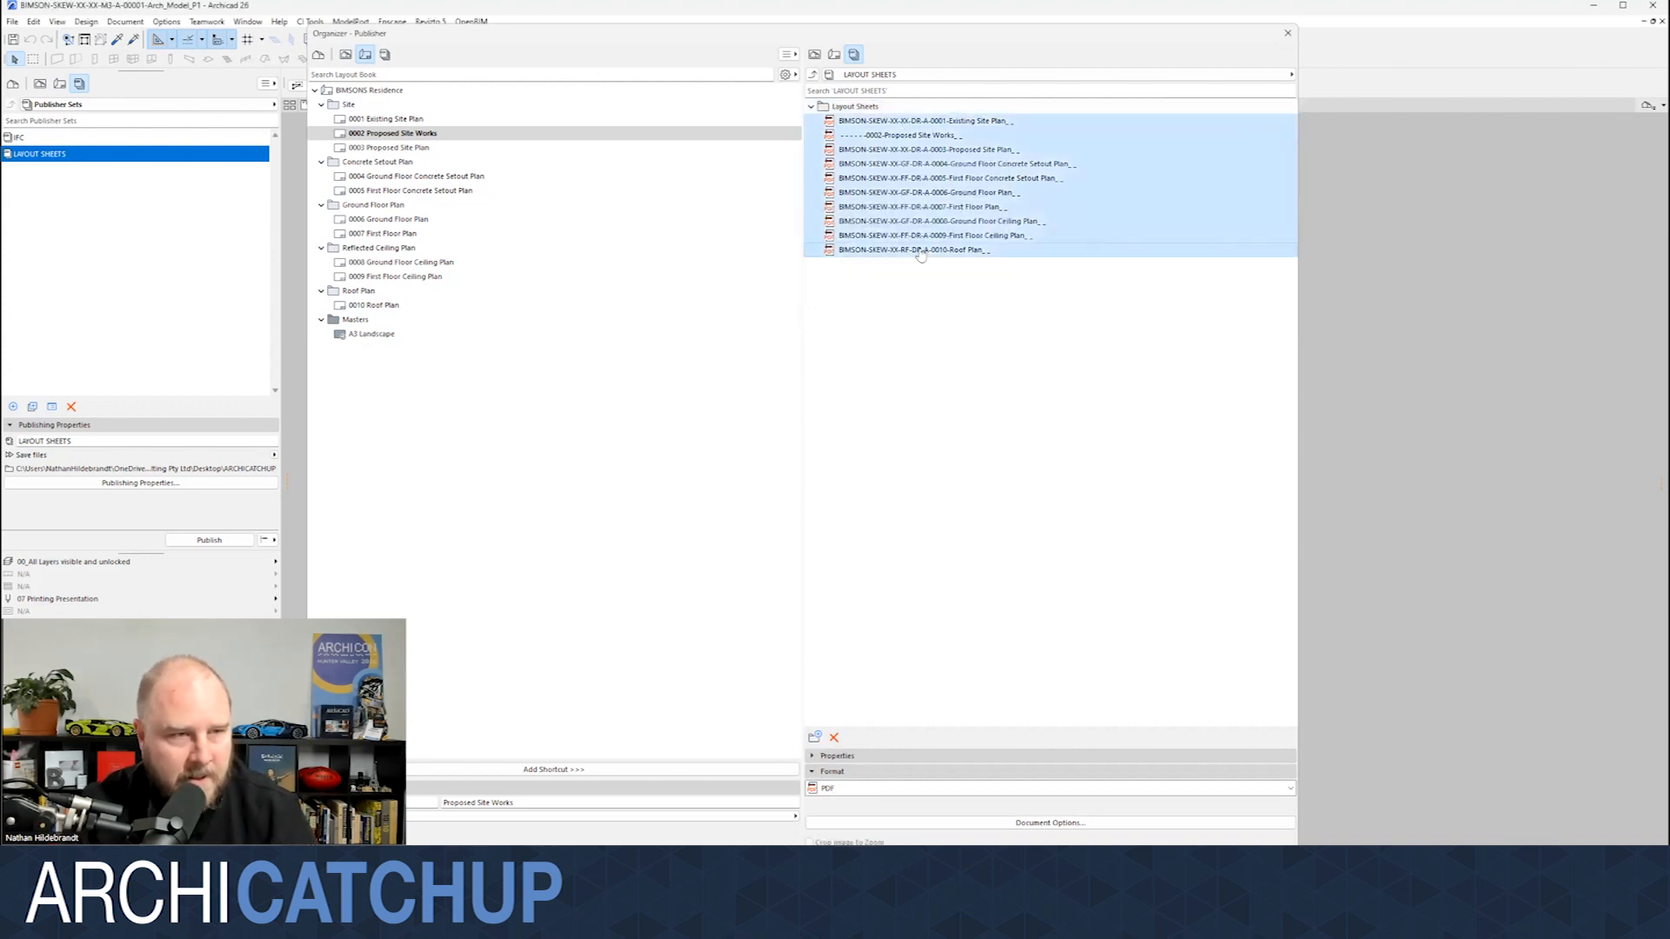
{"action": "key", "text": "Delete"}
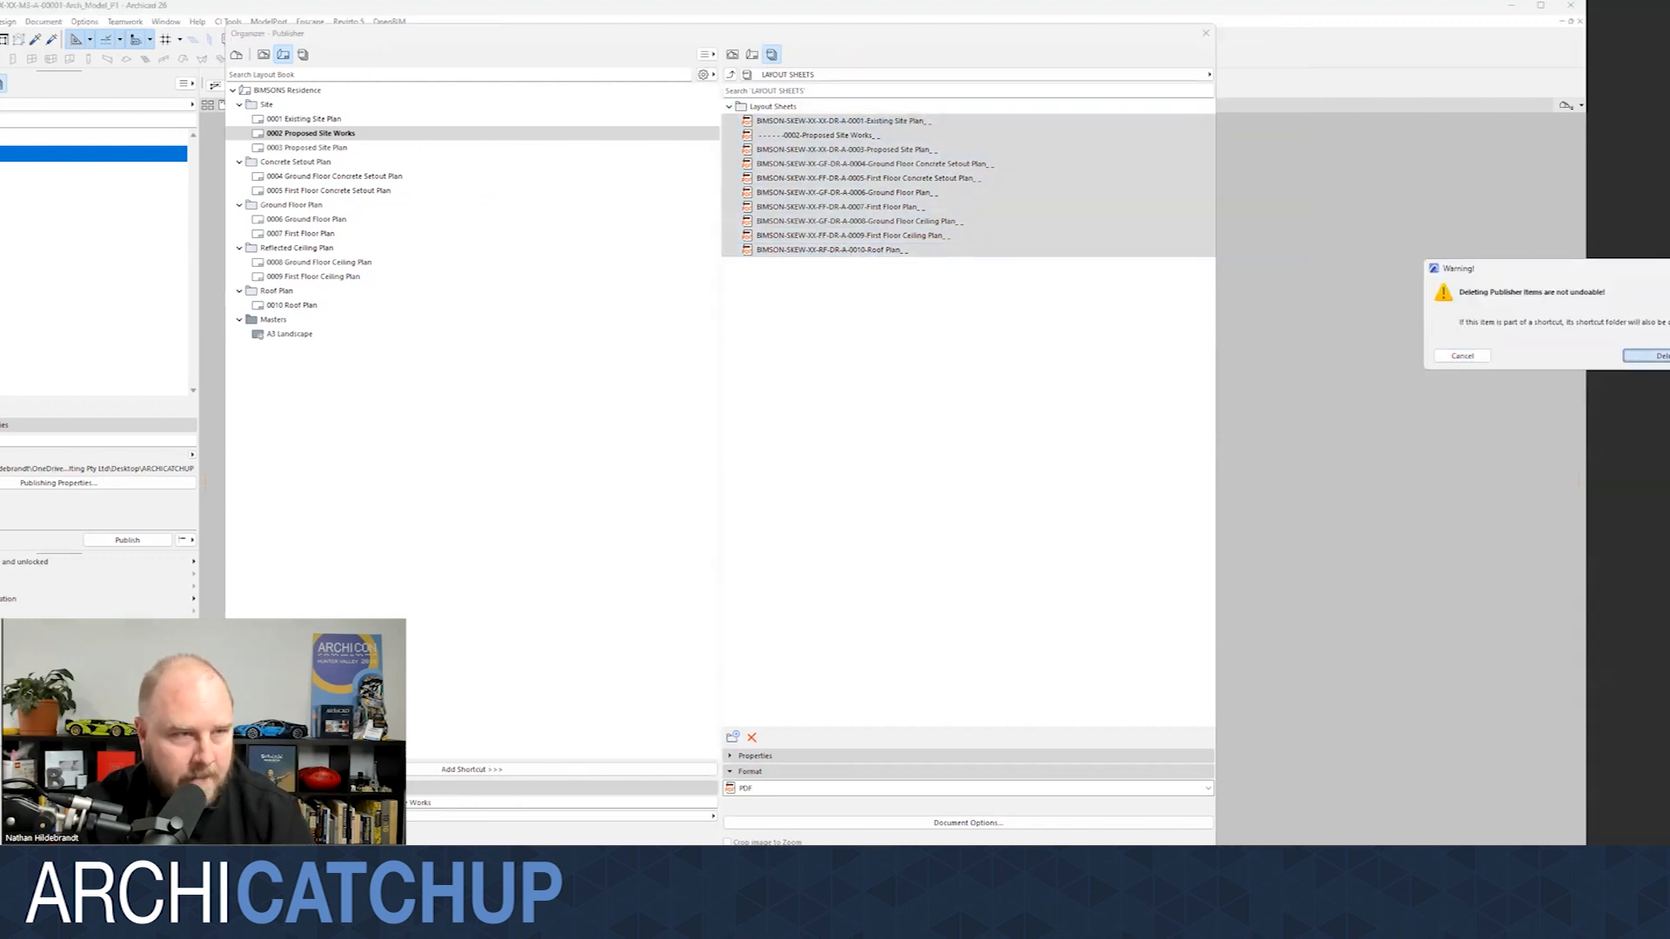
{"action": "key", "text": "Return"}
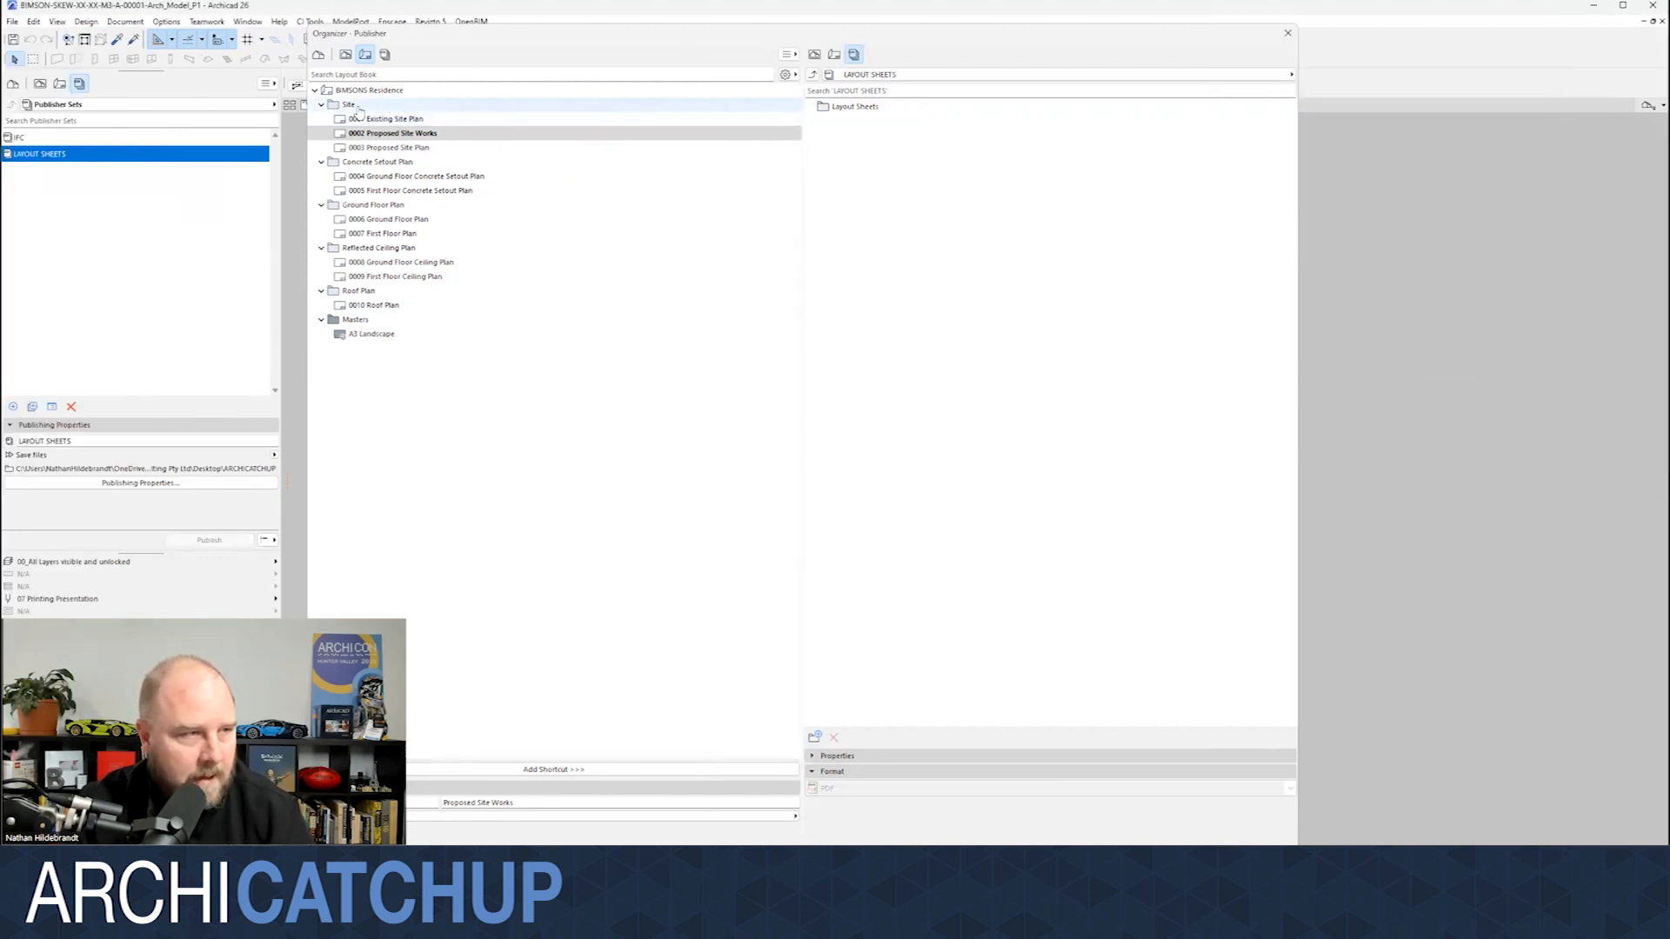
- List the layout book by master layout, and add shortcuts for 0001 Existing Site Plan through 0010 Roof Plan to the Layout Sheets folder
{"action": "left_click", "coordinate": [788, 74]}
{"action": "left_click", "coordinate": [848, 89]}
{"action": "left_click", "coordinate": [383, 119]}
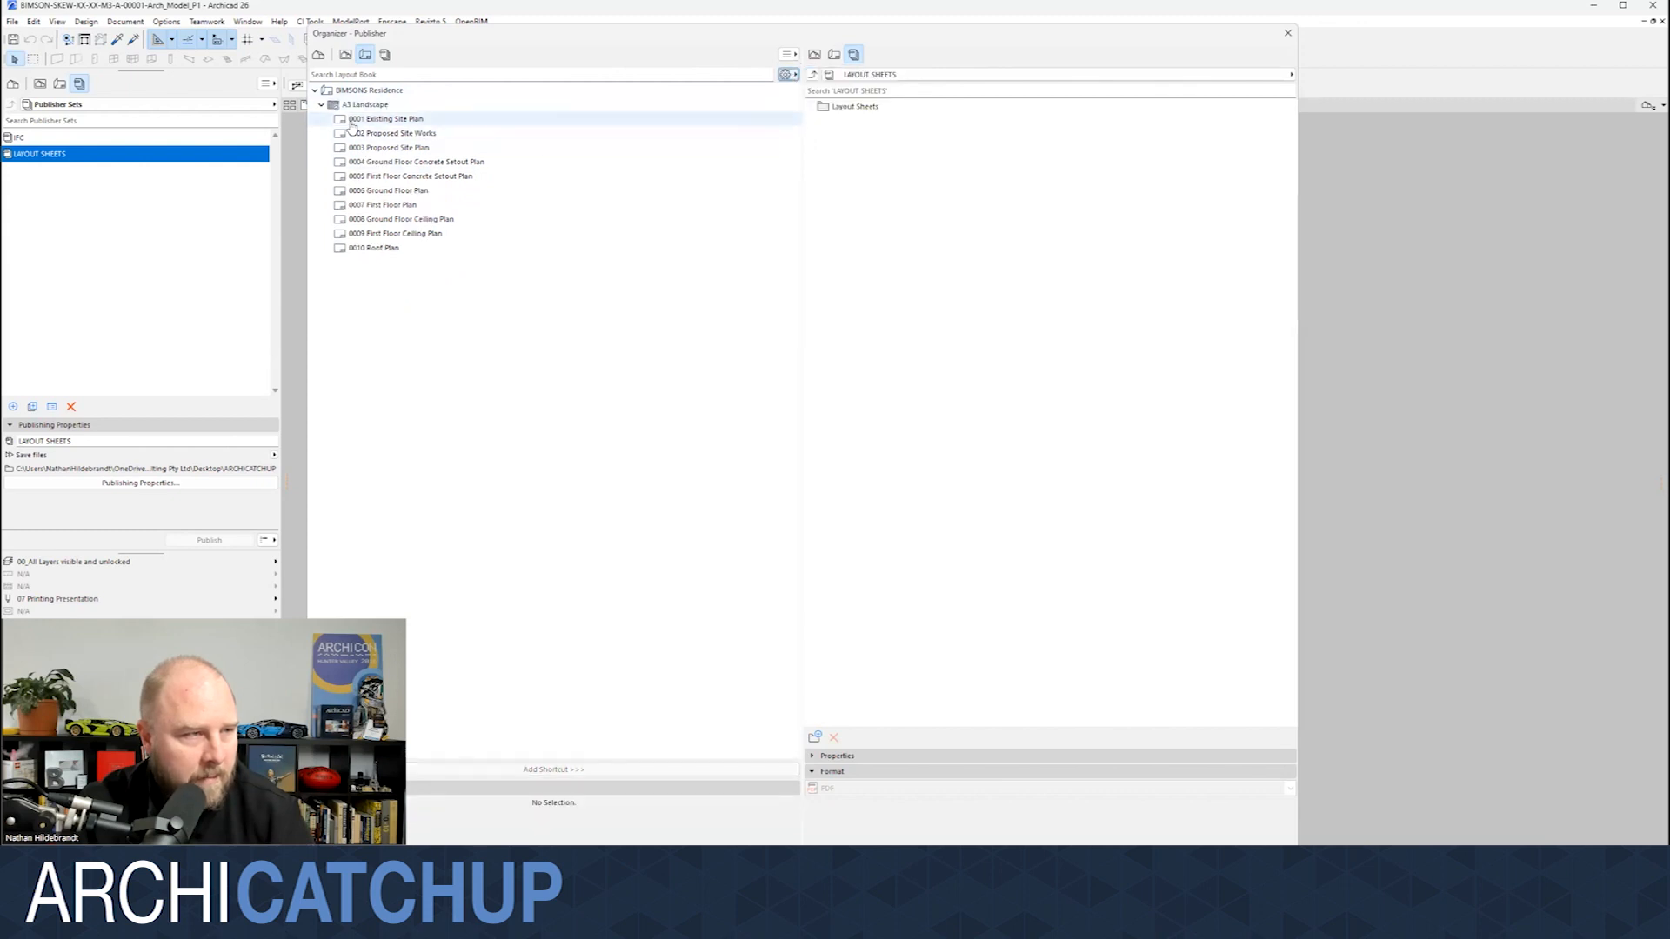
{"action": "left_click", "coordinate": [383, 248], "text": "shift"}
{"action": "left_click", "coordinate": [869, 125]}
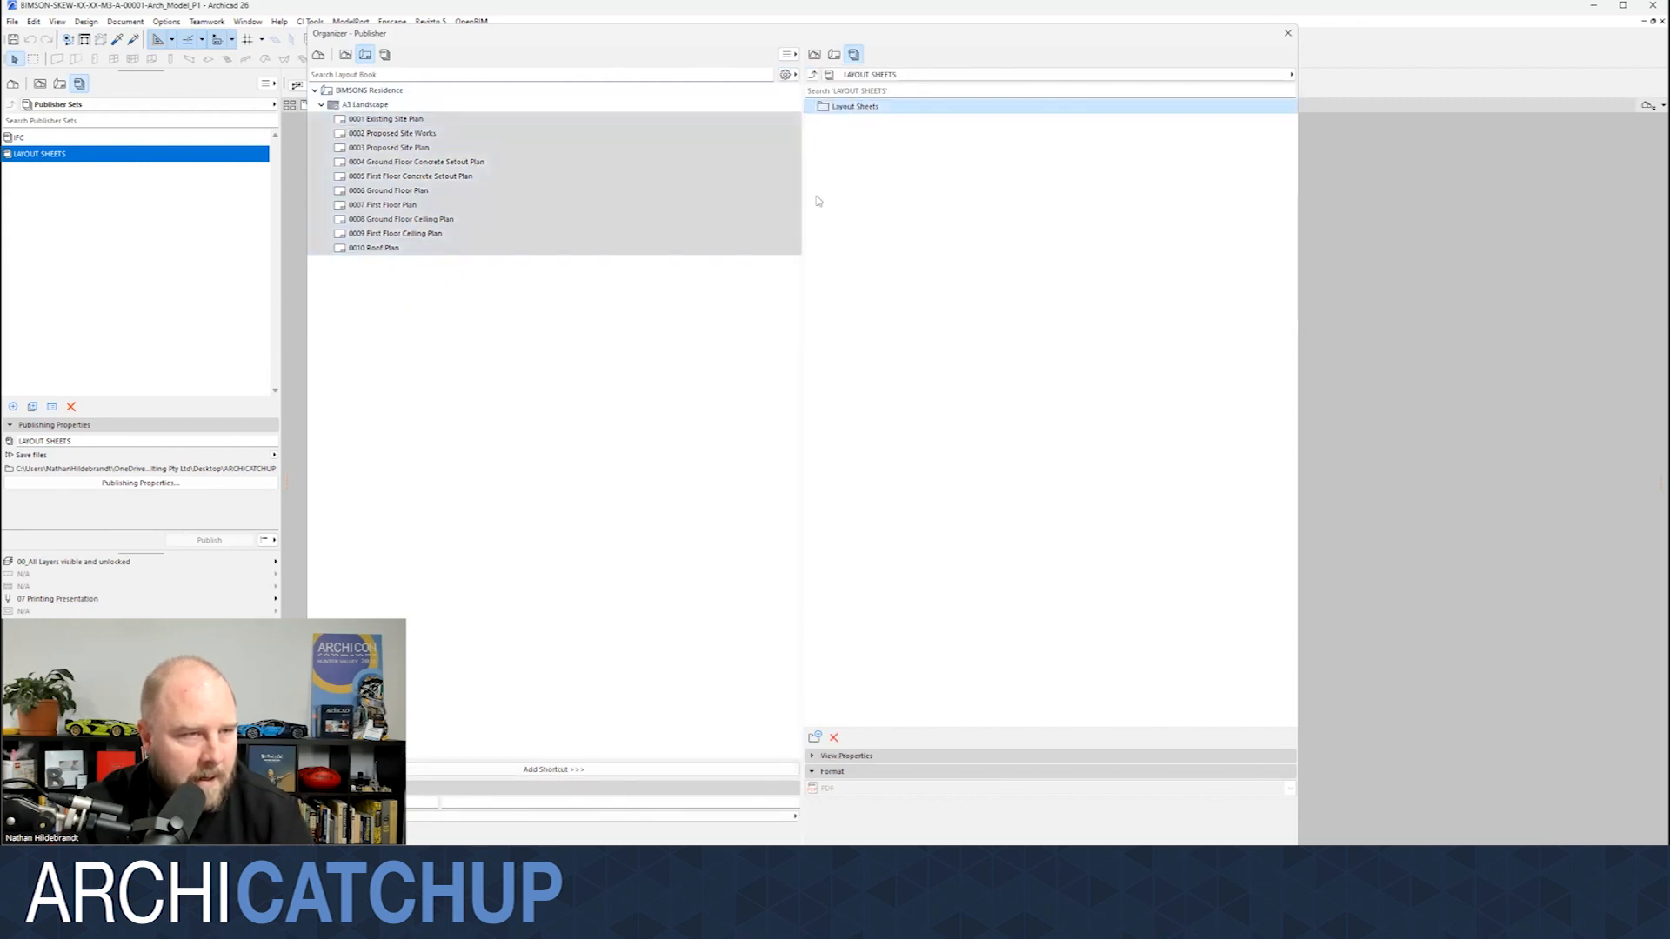
{"action": "left_click", "coordinate": [487, 769]}
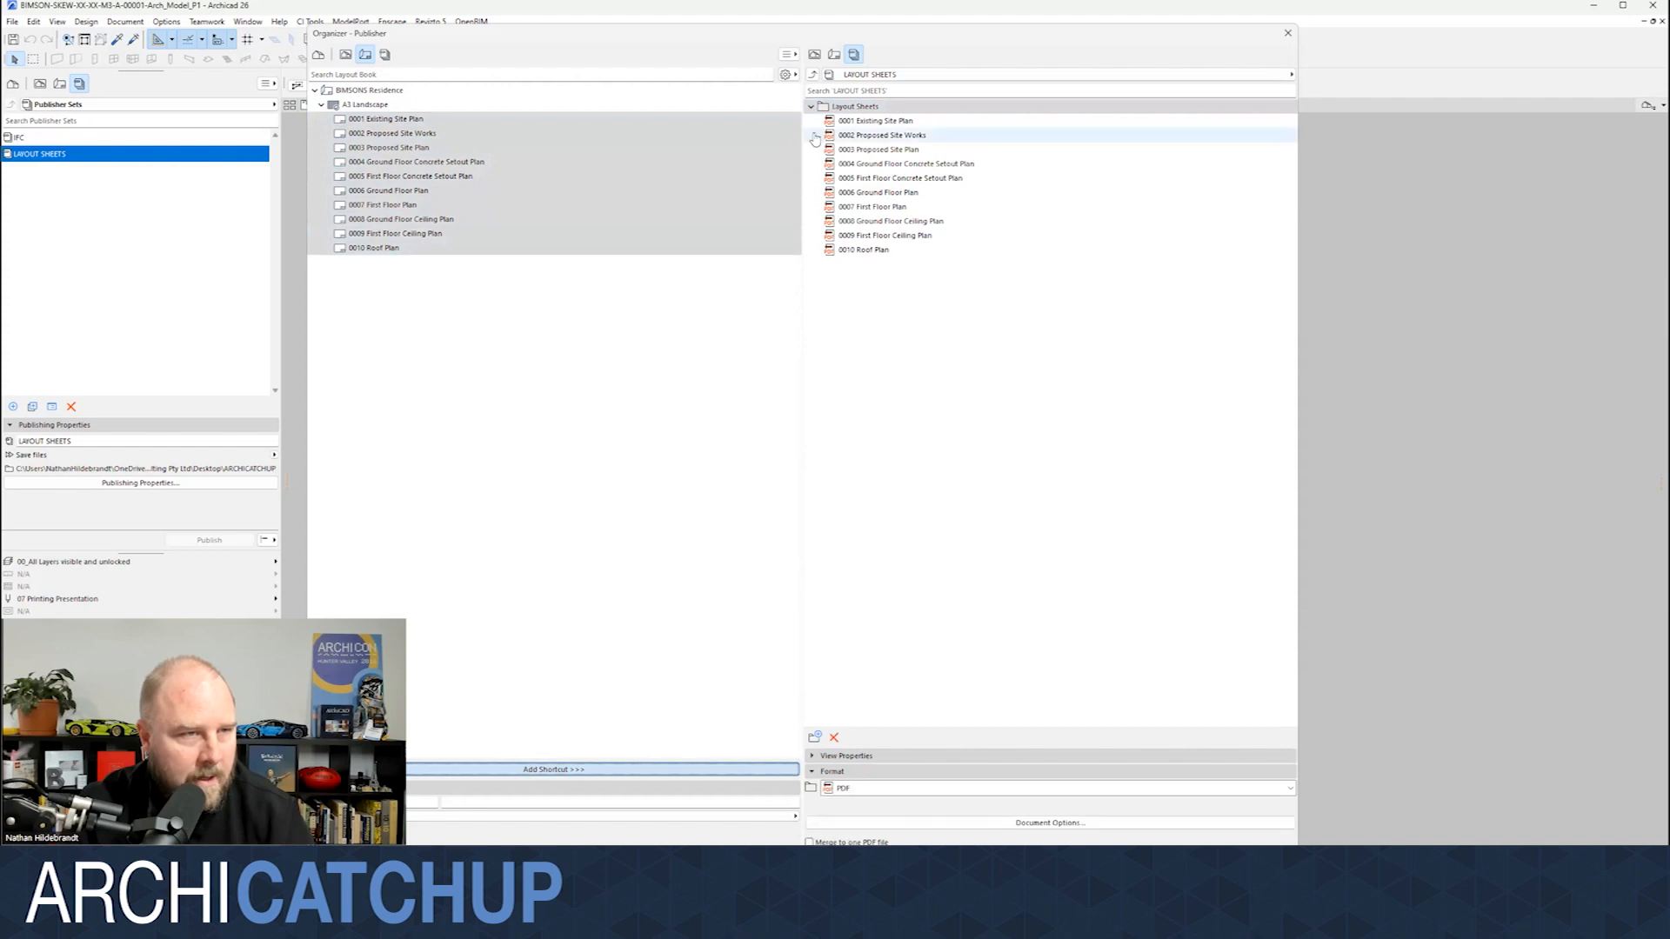
- Rename all the added publisher items with a custom name, using the copied layout autotext string ending in <LAYOUTCUSTOMPAR9>_<LAYOUTCUSTOMPAR10>
{"action": "left_click", "coordinate": [842, 121]}
{"action": "left_click", "coordinate": [853, 250], "text": "shift"}
{"action": "right_click", "coordinate": [850, 254]}
{"action": "left_click", "coordinate": [873, 260]}
{"action": "left_click", "coordinate": [816, 208]}
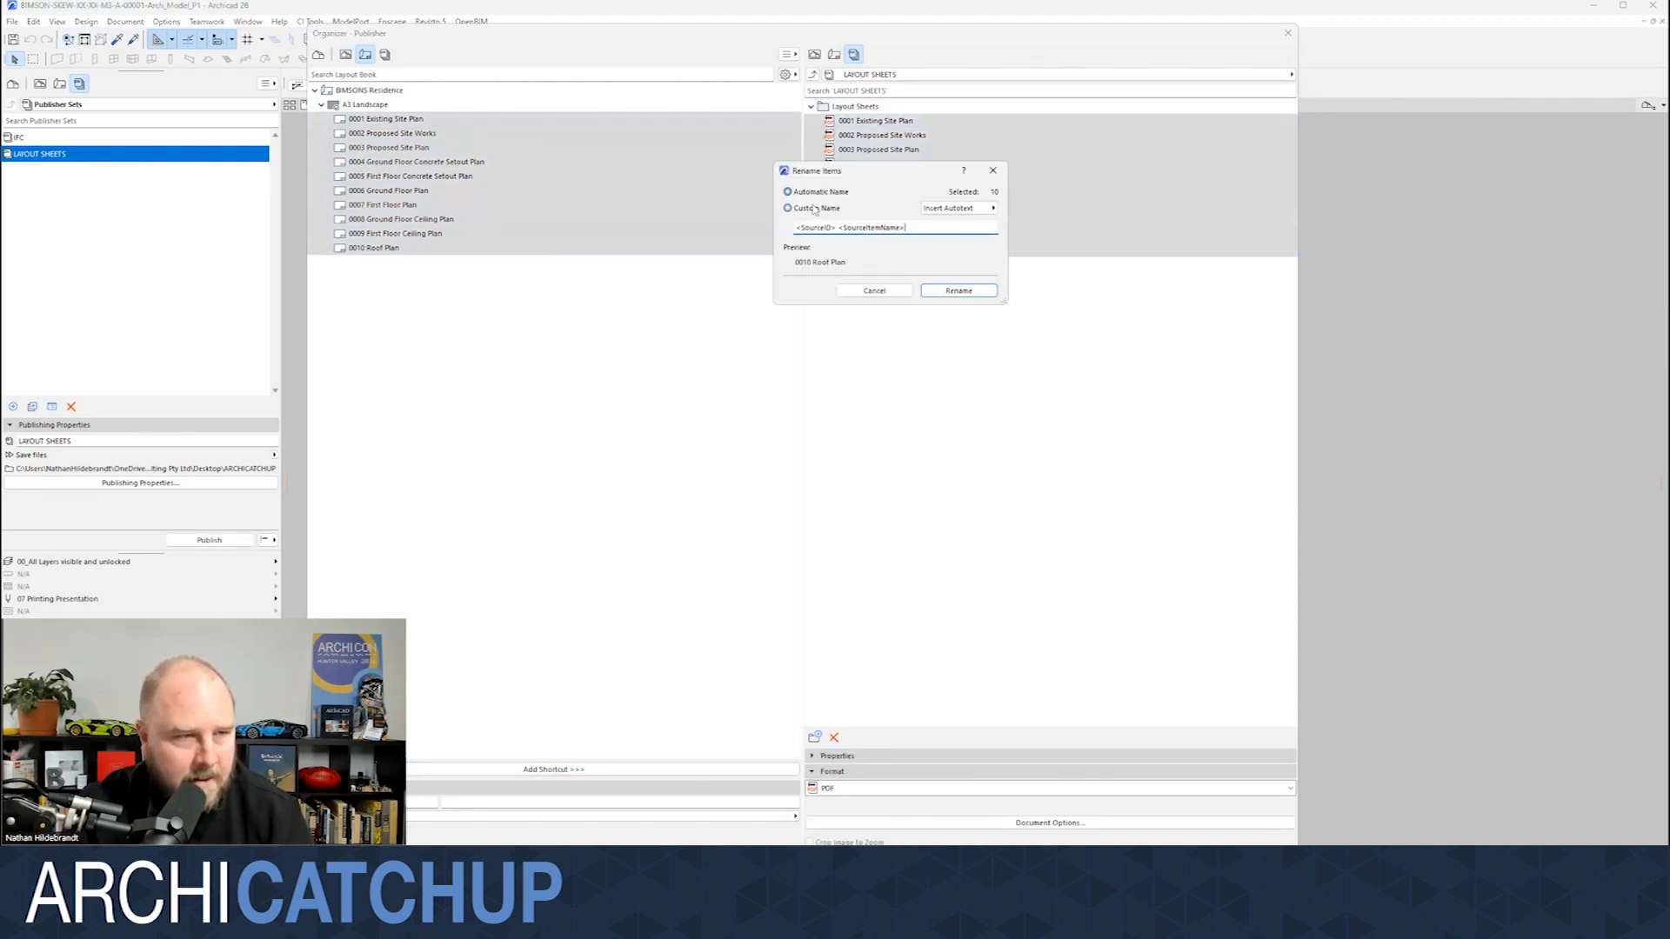
{"action": "key", "text": "ctrl+a"}
{"action": "key", "text": "ctrl+v"}
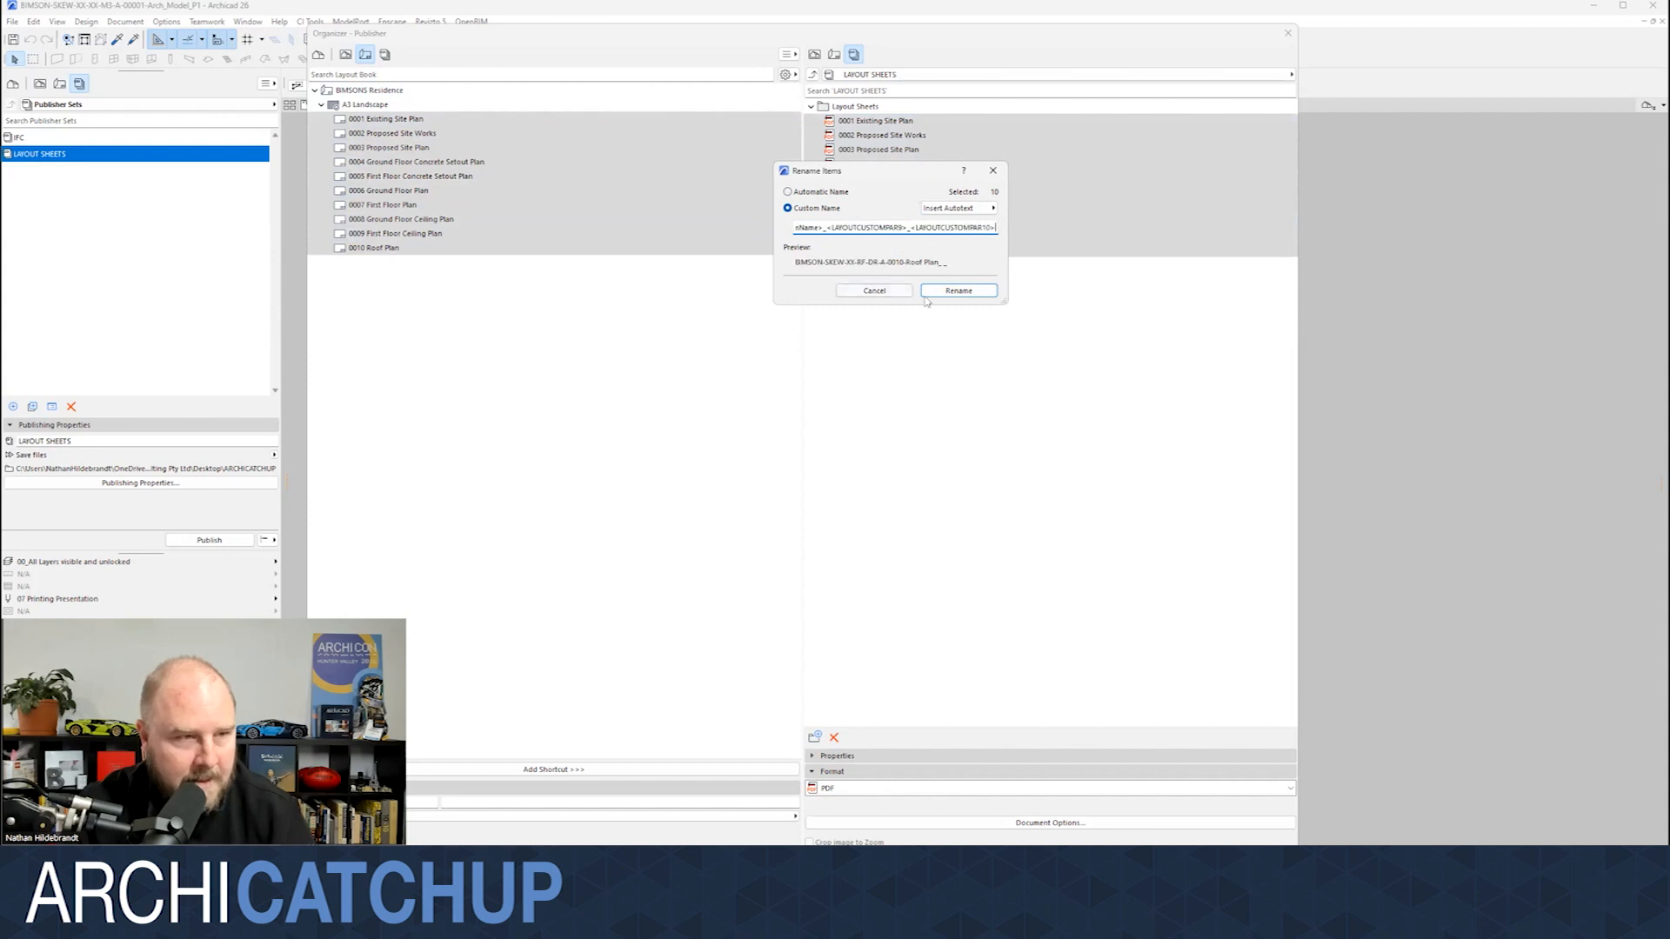
{"action": "left_click", "coordinate": [954, 293]}
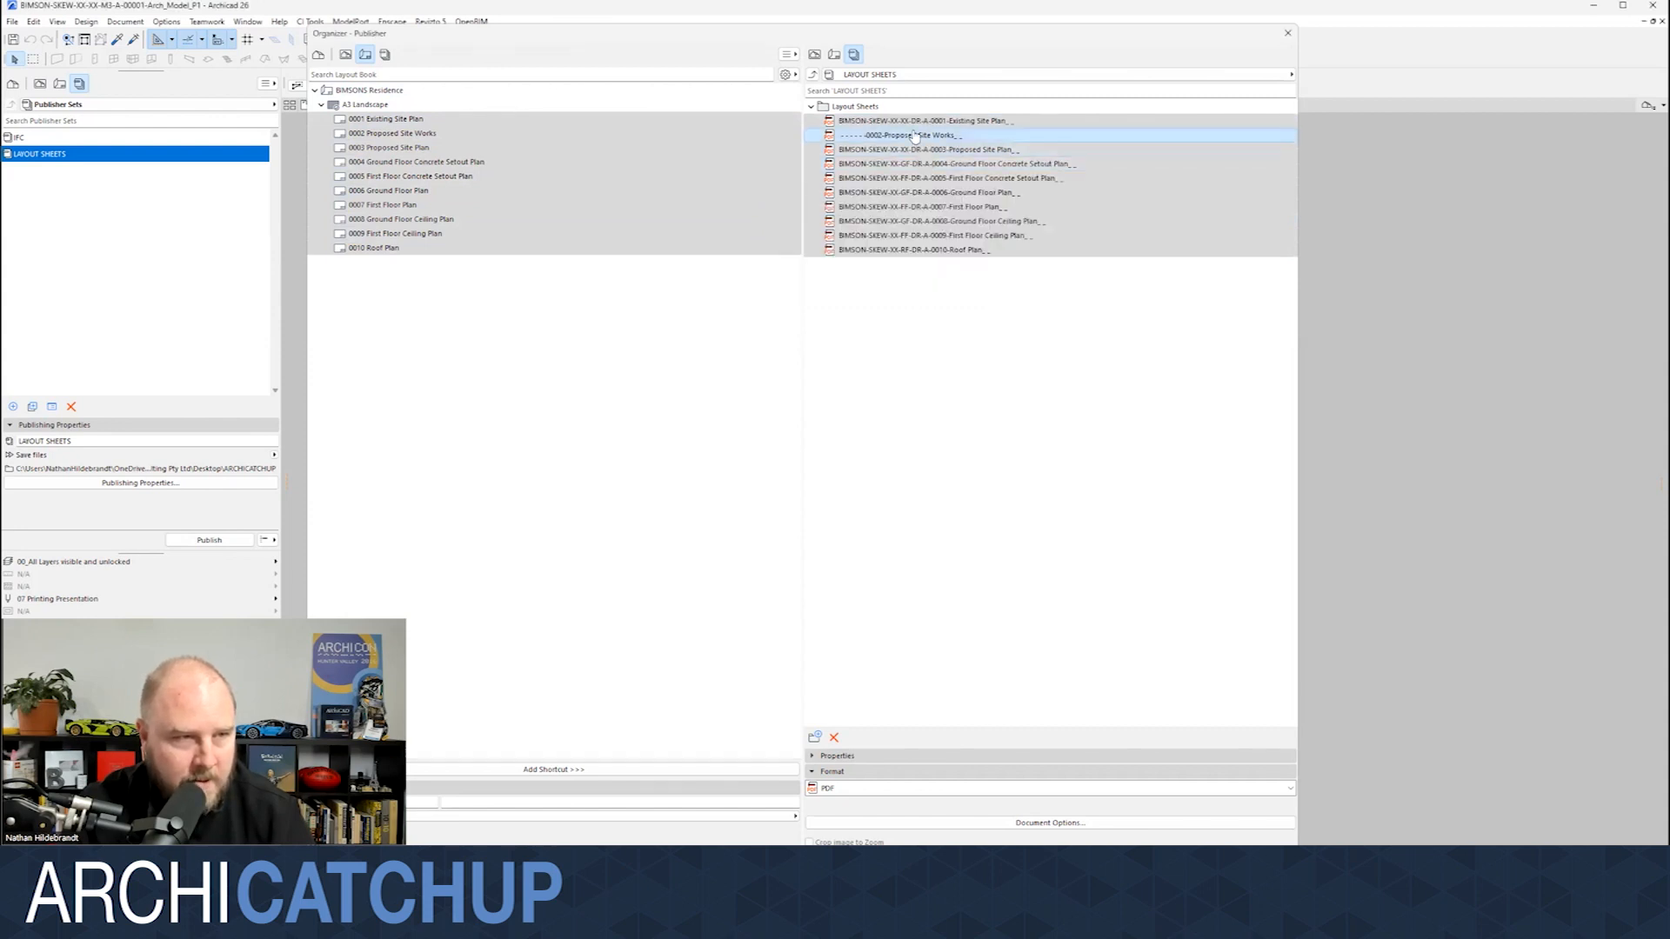
- Reapply the copied autotext string as the custom name of the Proposed Site Works publisher item, and close the Organizer
{"action": "right_click", "coordinate": [918, 169]}
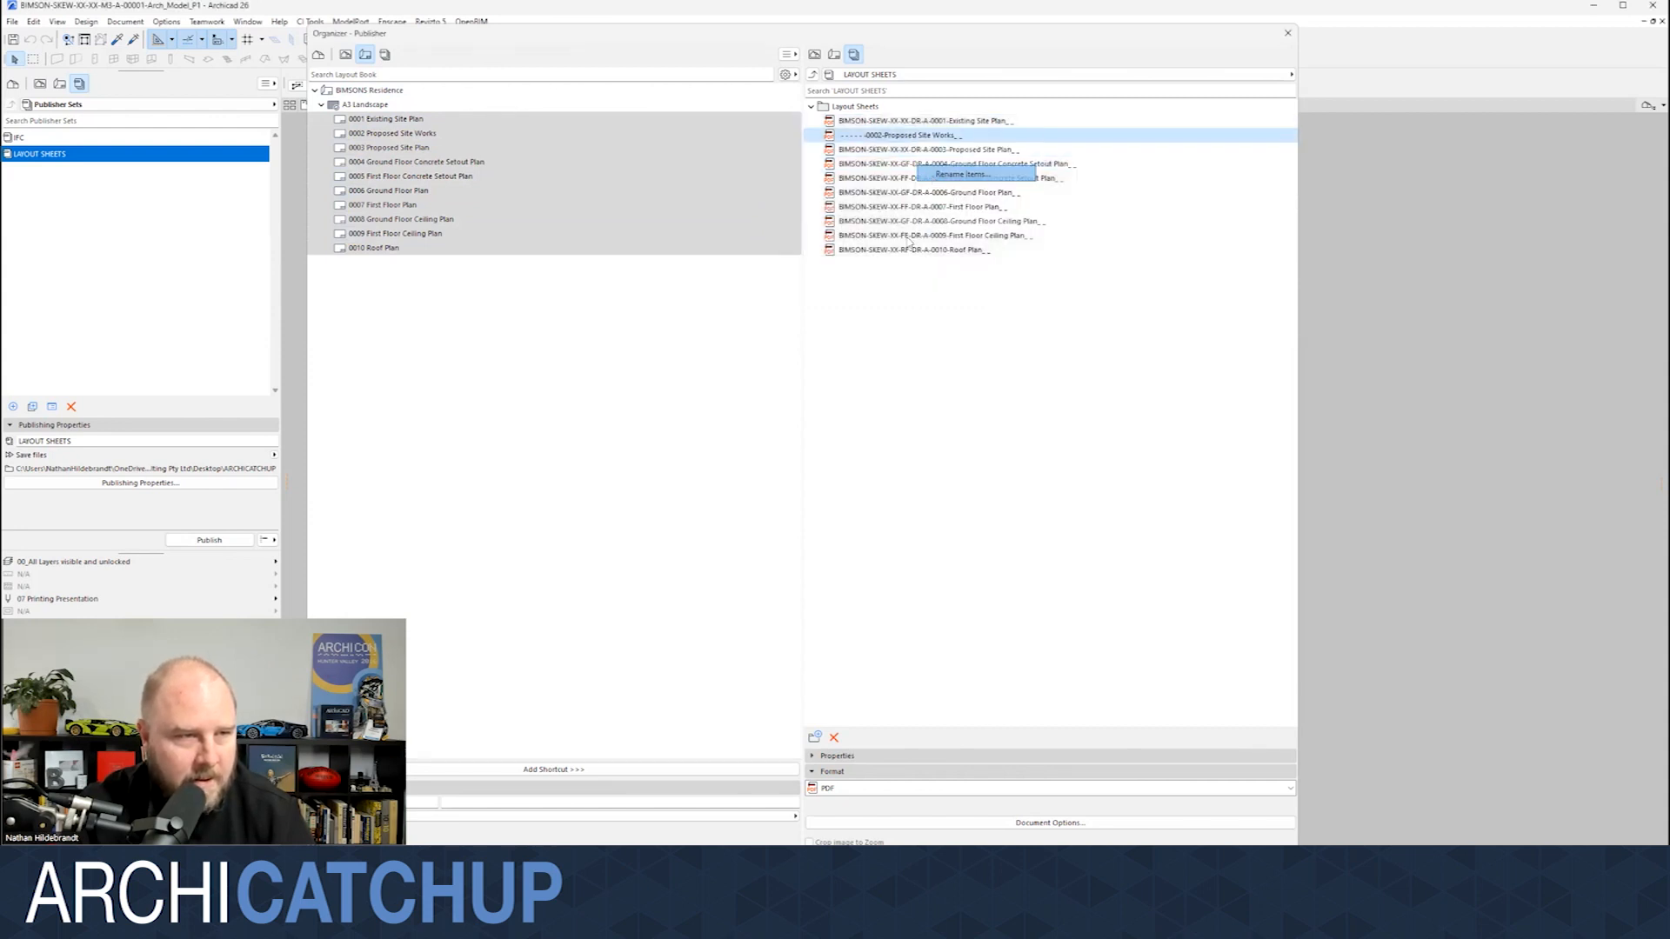
{"action": "key", "text": "ctrl+v"}
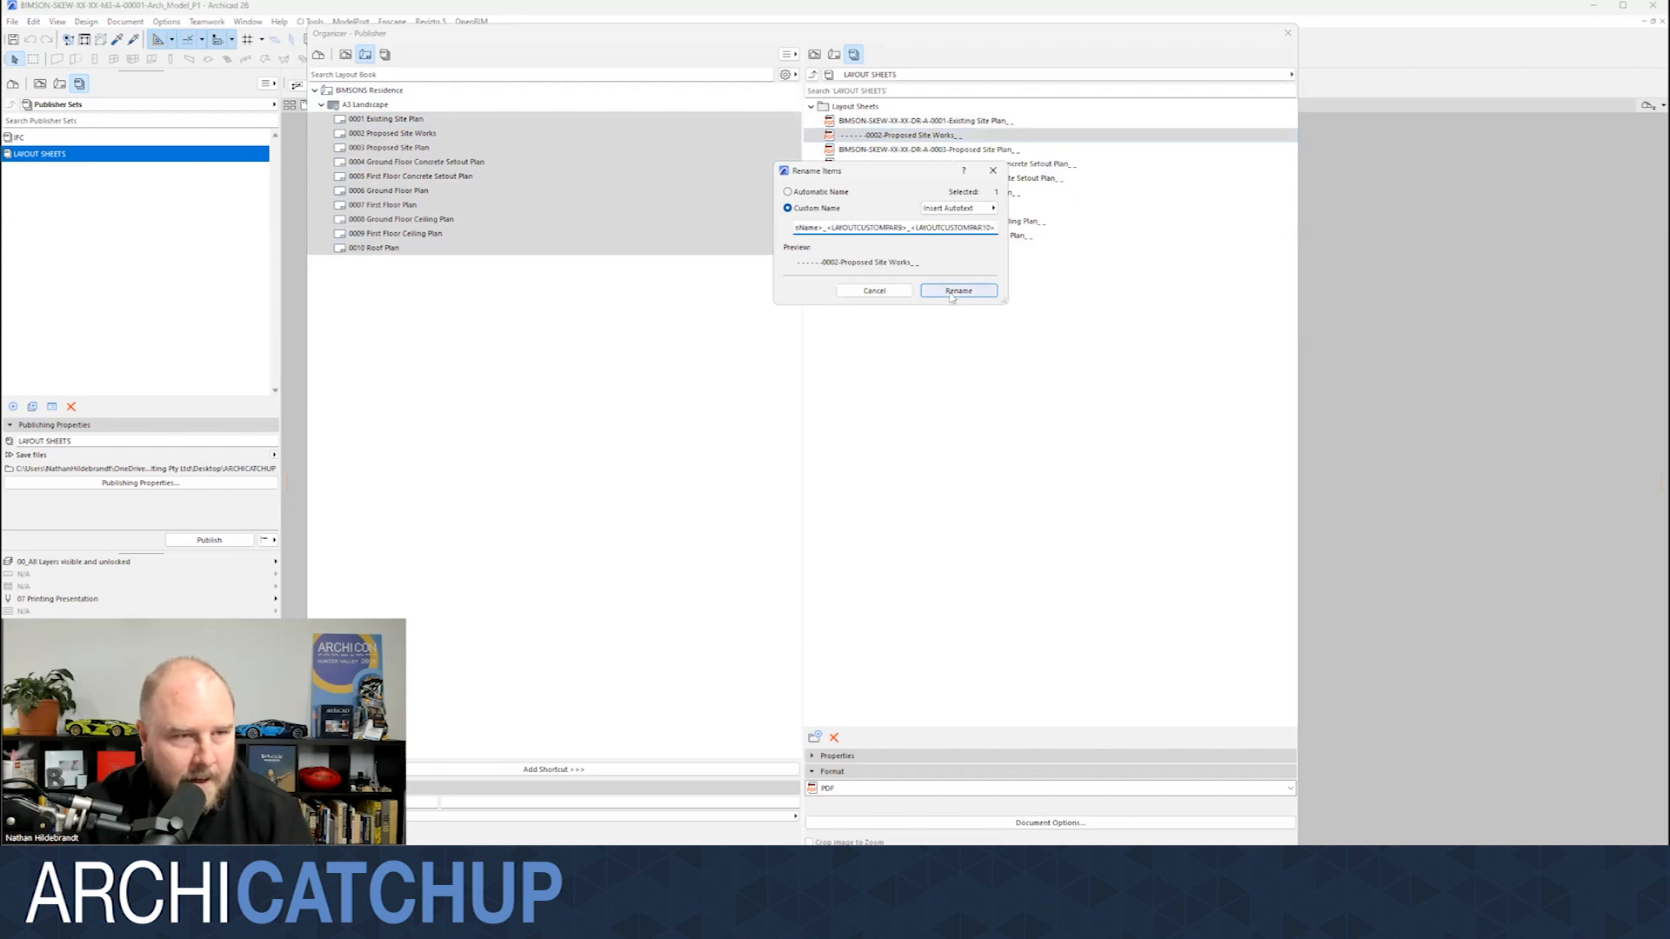
{"action": "key", "text": "Return"}
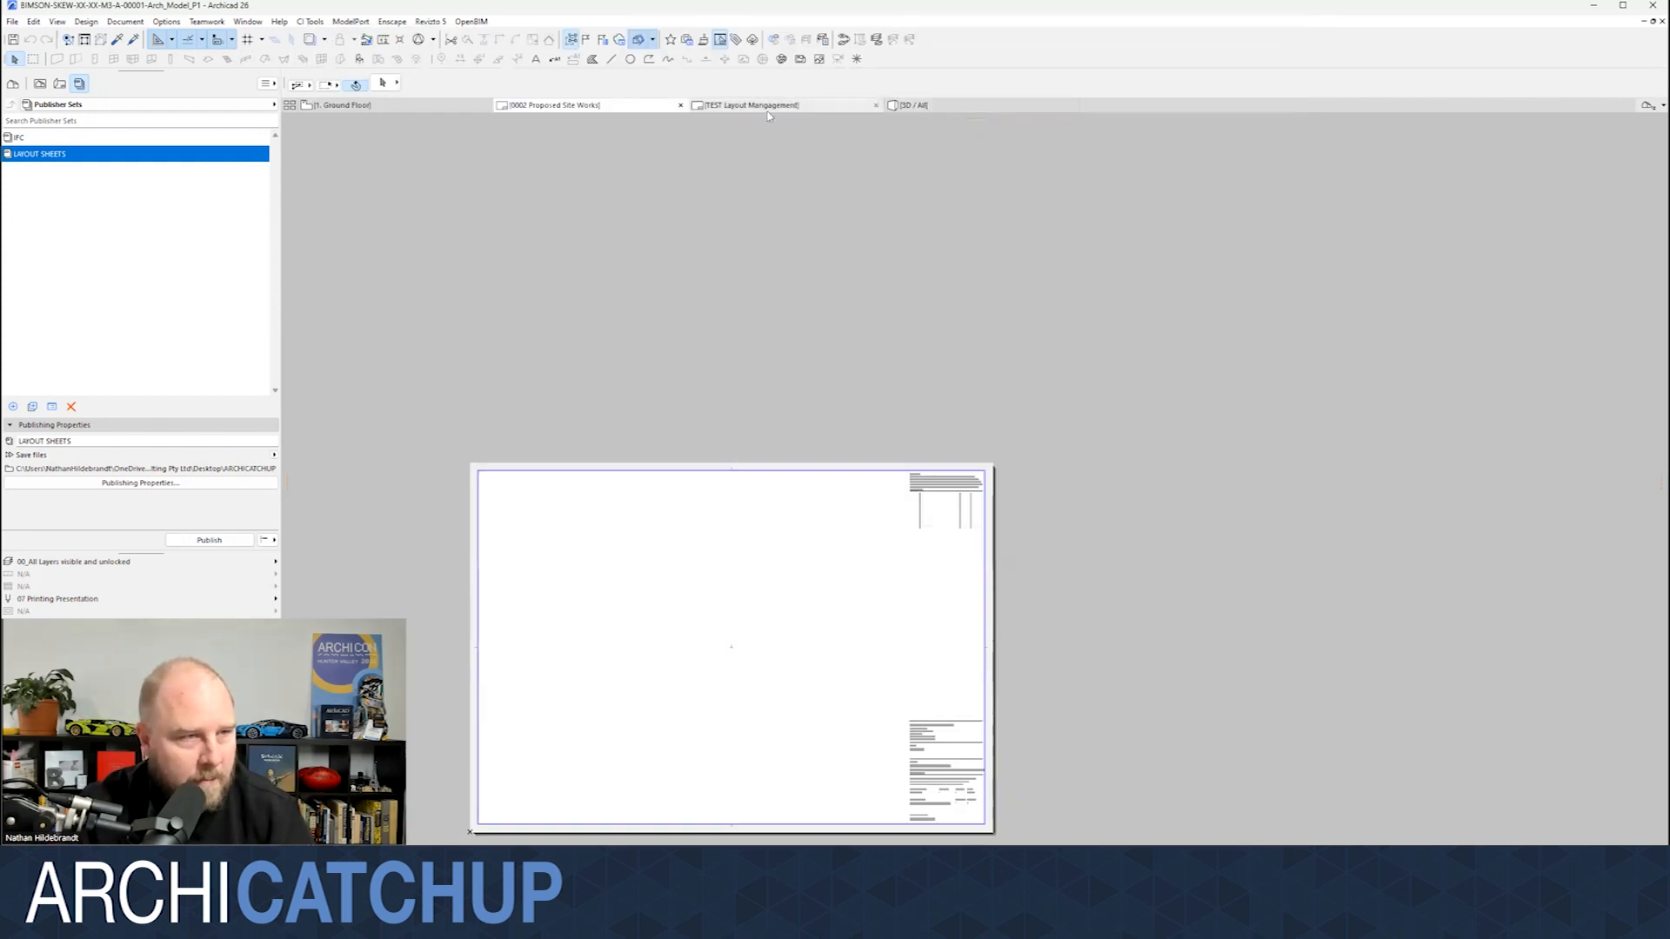
- In the TEST Layout Management index, widen the Project column and set the Proposed Site Works project to BIMSON
{"action": "left_click", "coordinate": [762, 105]}
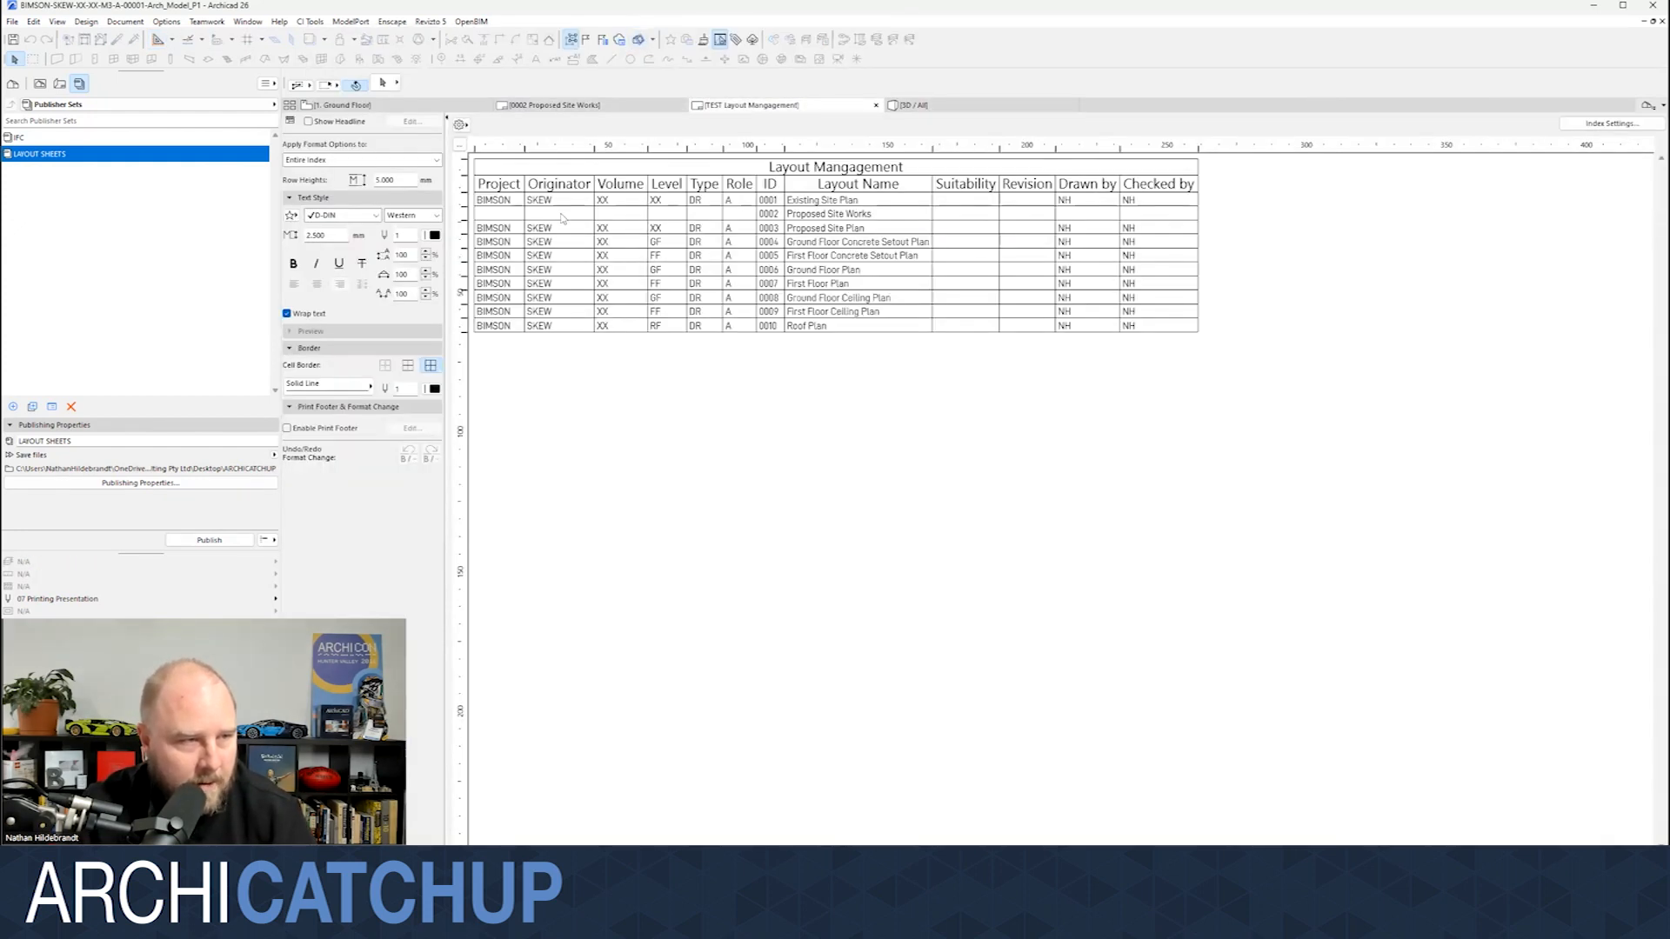
{"action": "left_click", "coordinate": [507, 213]}
{"action": "type", "text": "BIMSON"}
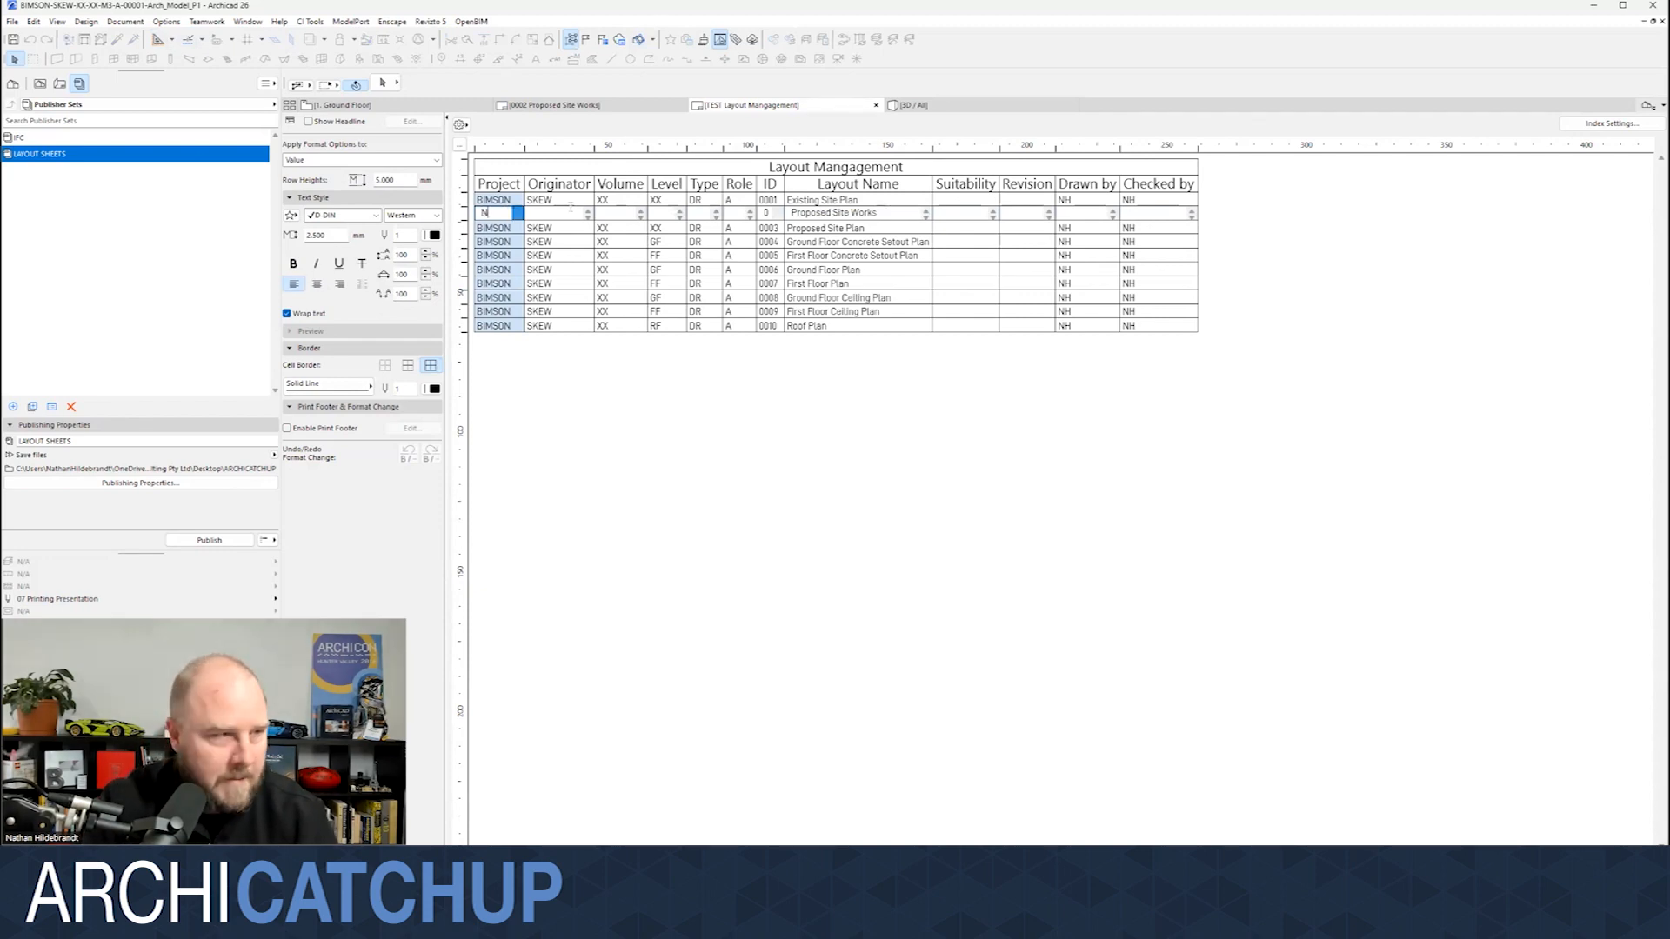
{"action": "left_click", "coordinate": [554, 213]}
{"action": "left_click", "coordinate": [517, 213]}
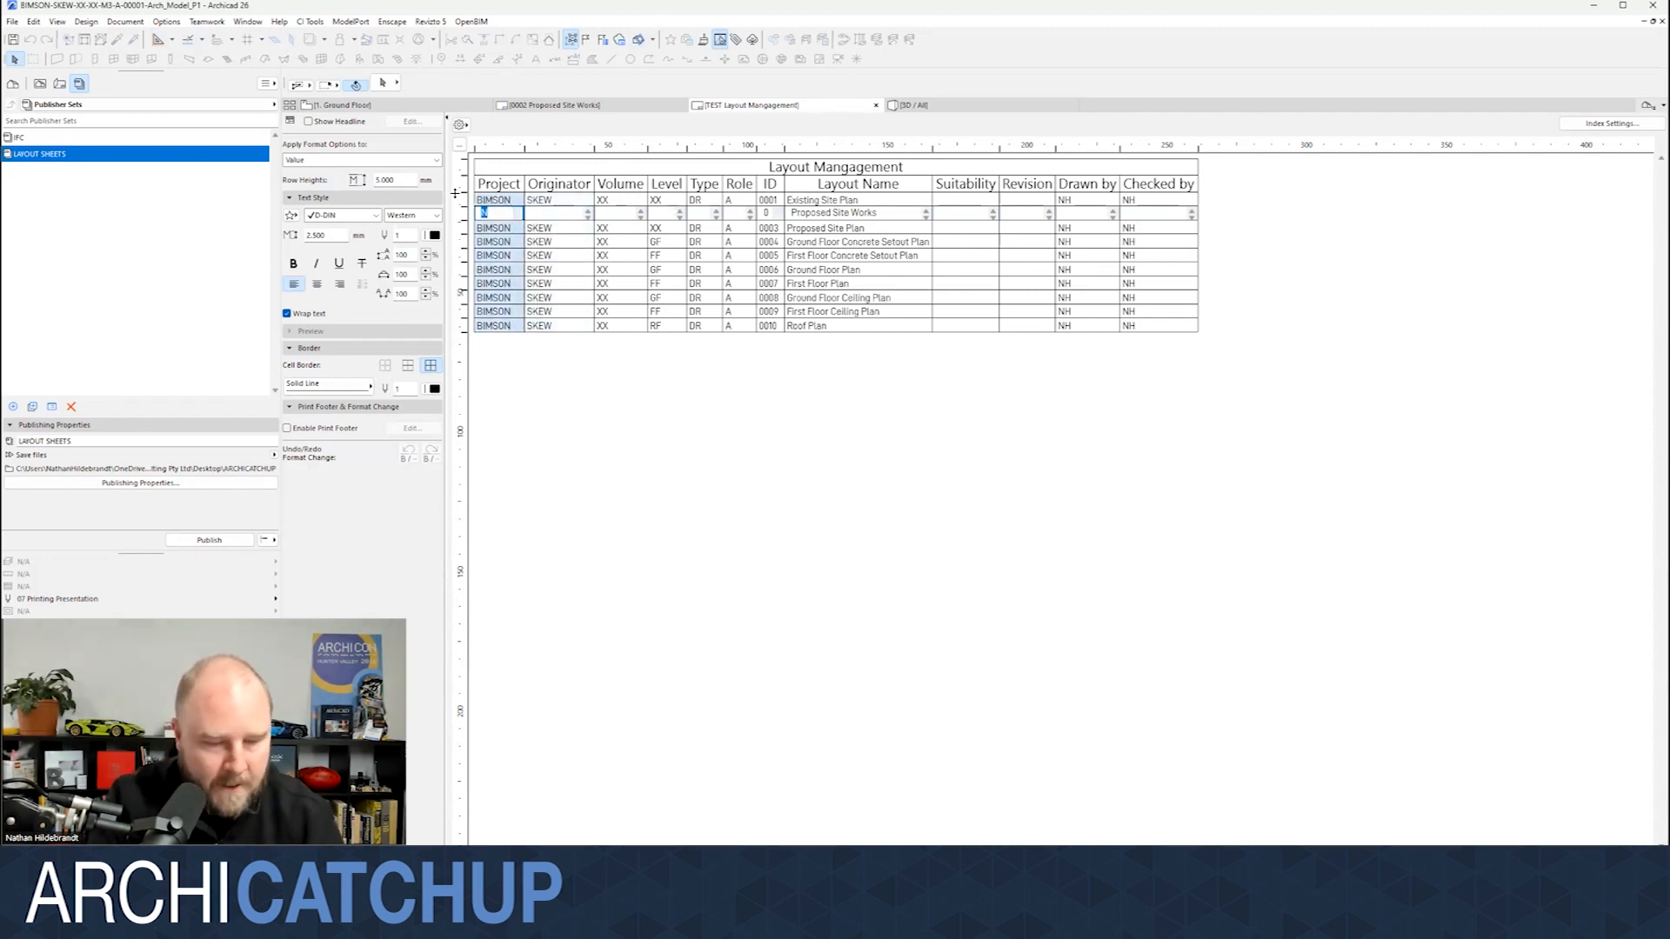
{"action": "type", "text": "BIMSON"}
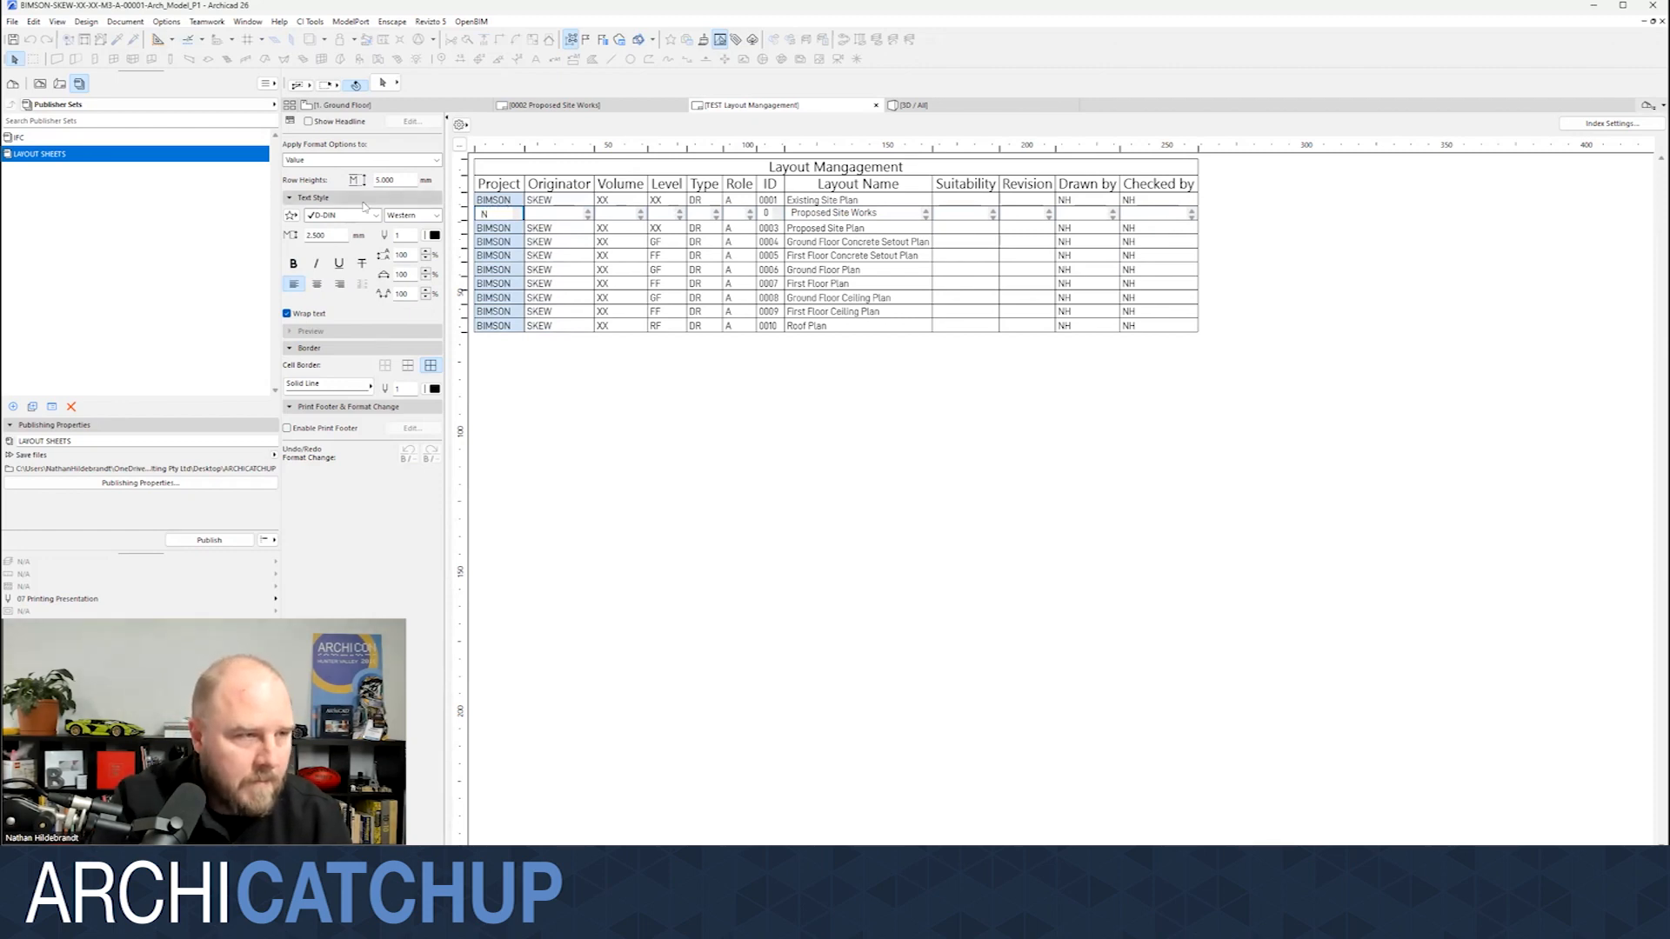
{"action": "left_click", "coordinate": [621, 452]}
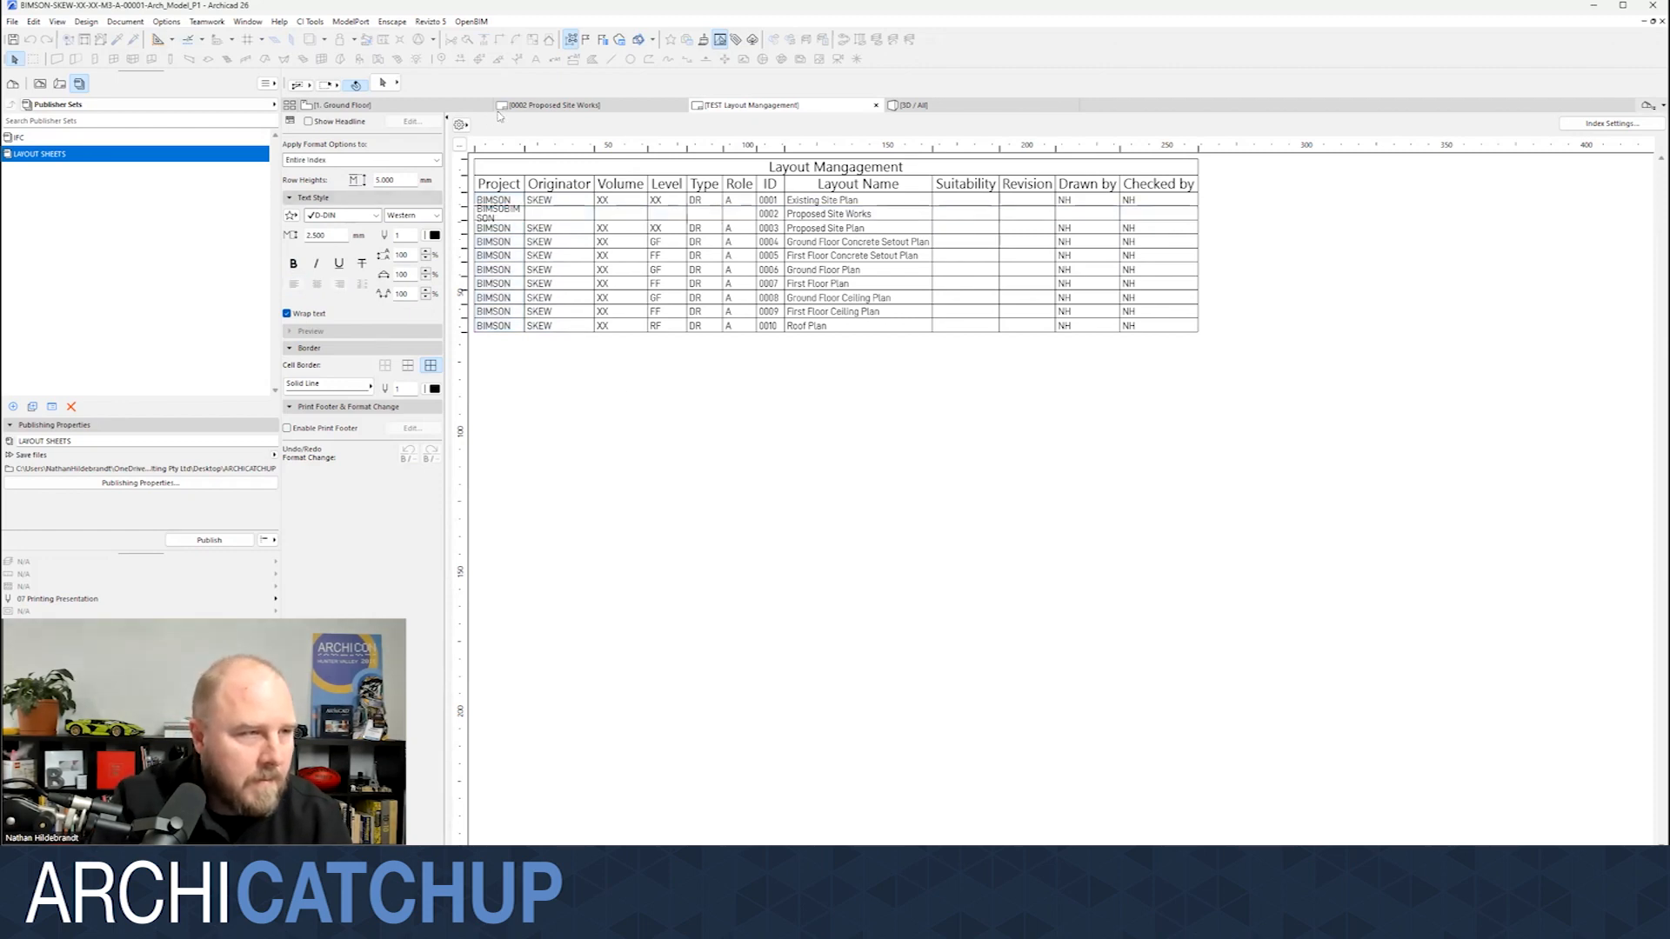
{"action": "left_click", "coordinate": [519, 215]}
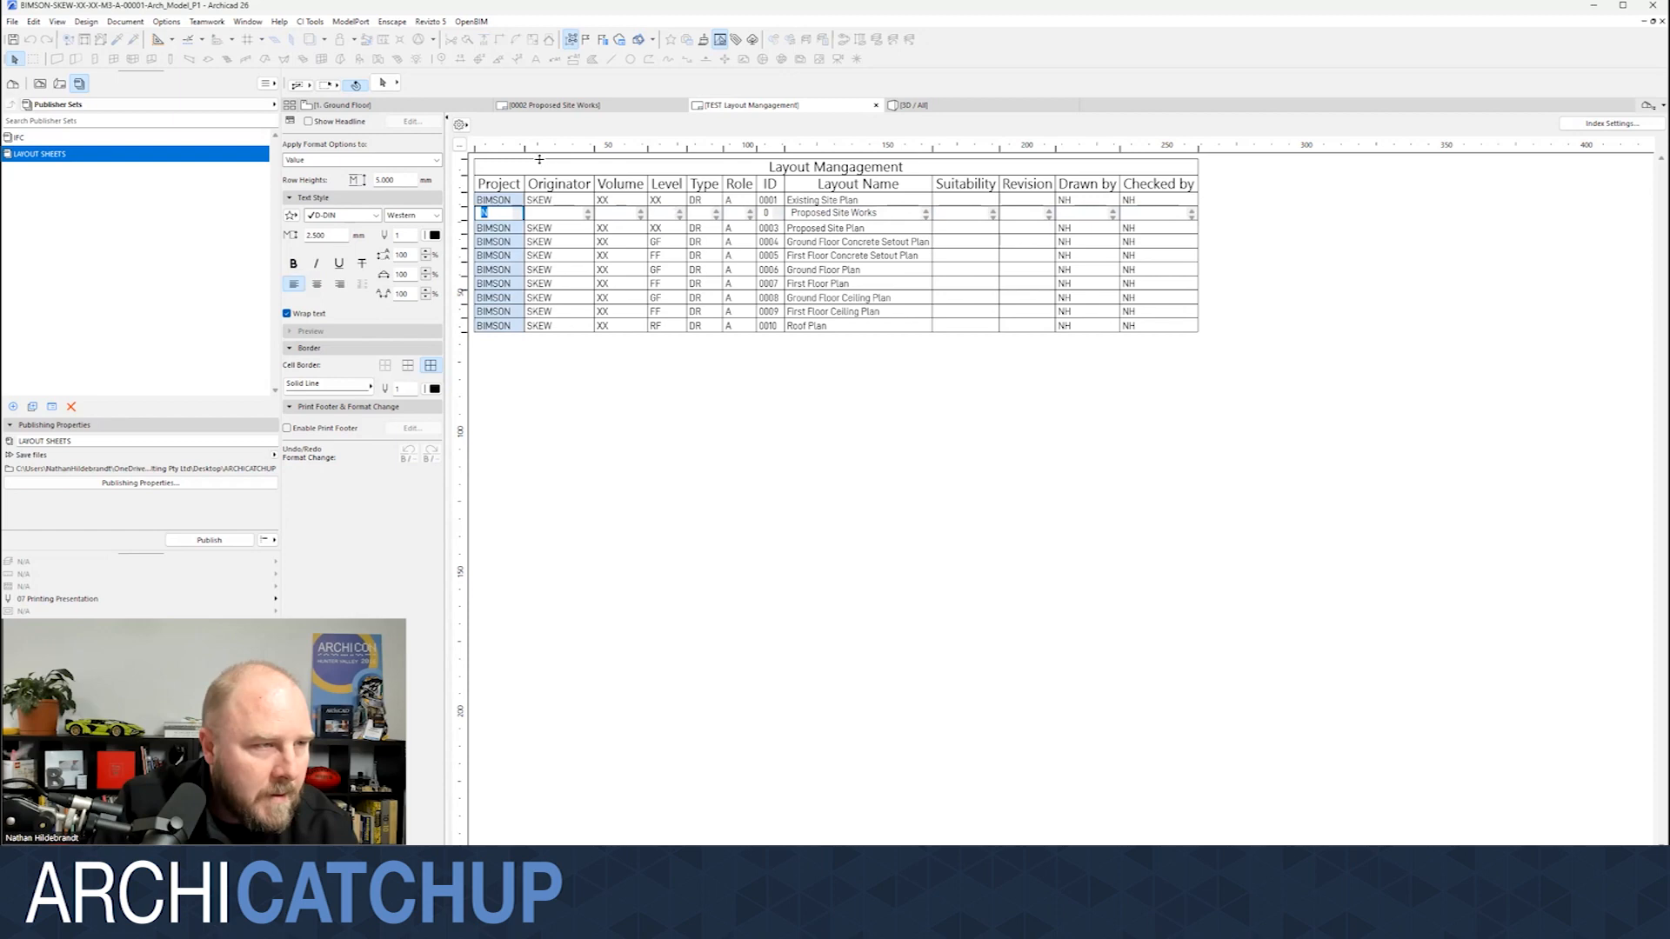
{"action": "left_click_drag", "start_coordinate": [590, 142], "coordinate": [594, 142]}
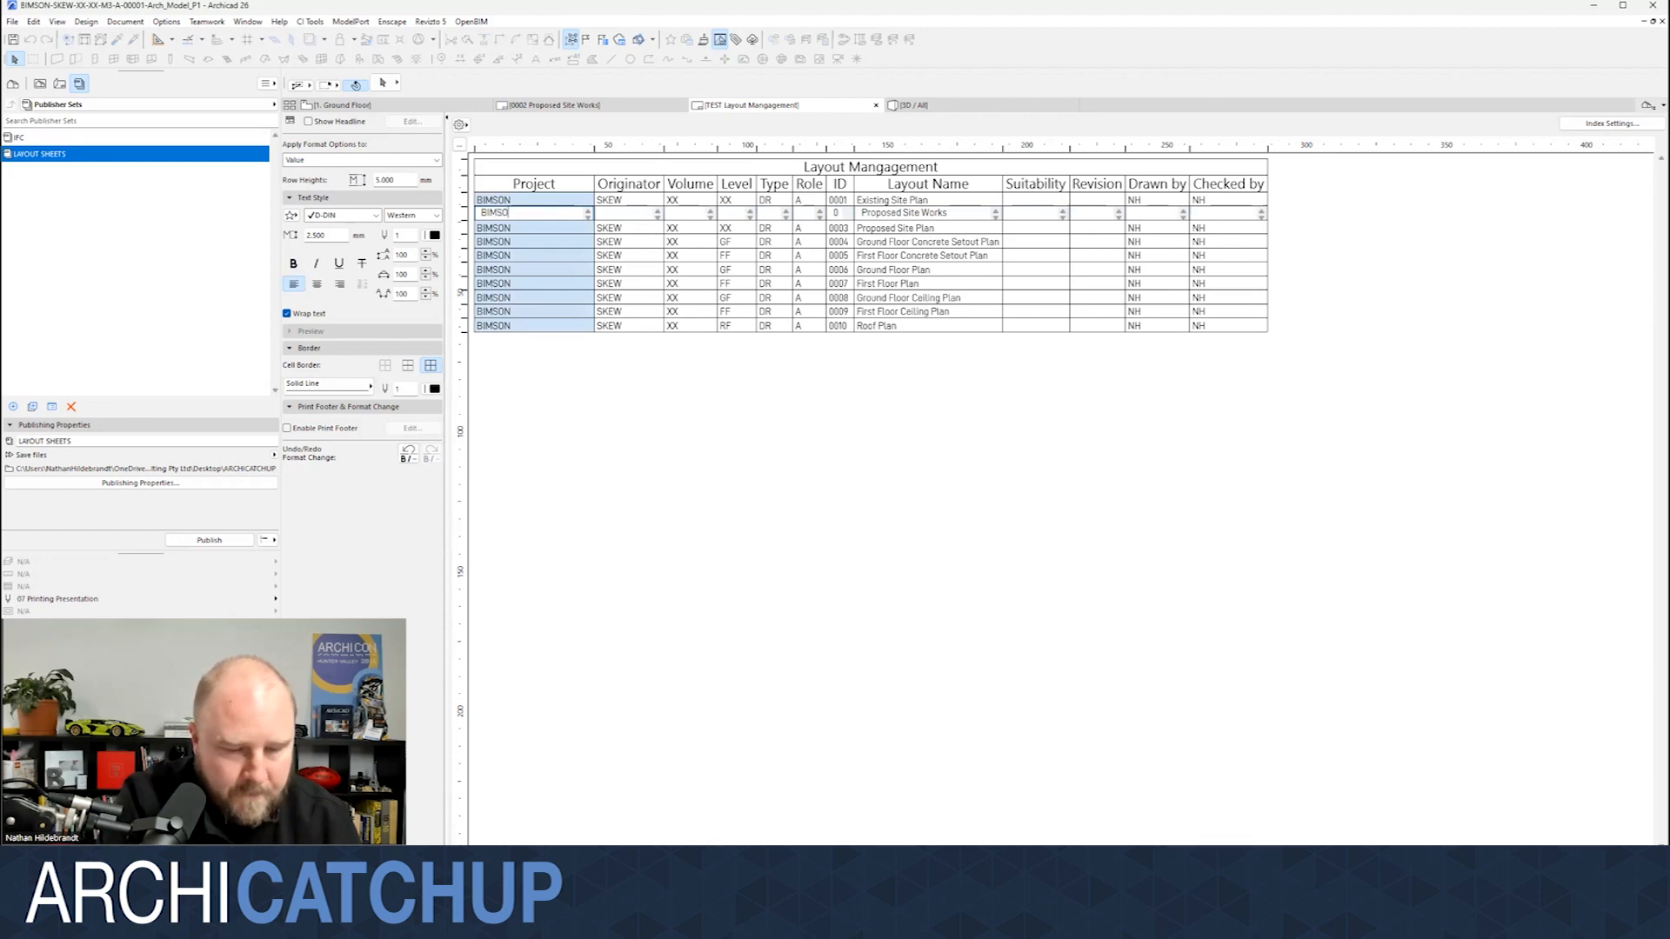
{"action": "type", "text": "N"}
- Fill in the Proposed Site Works row with originator SKEW, volume XX, level XX, type DR and role A
{"action": "left_click", "coordinate": [630, 215]}
{"action": "type", "text": "SKEW"}
{"action": "left_click", "coordinate": [683, 213]}
{"action": "type", "text": "XX"}
{"action": "left_click", "coordinate": [739, 213]}
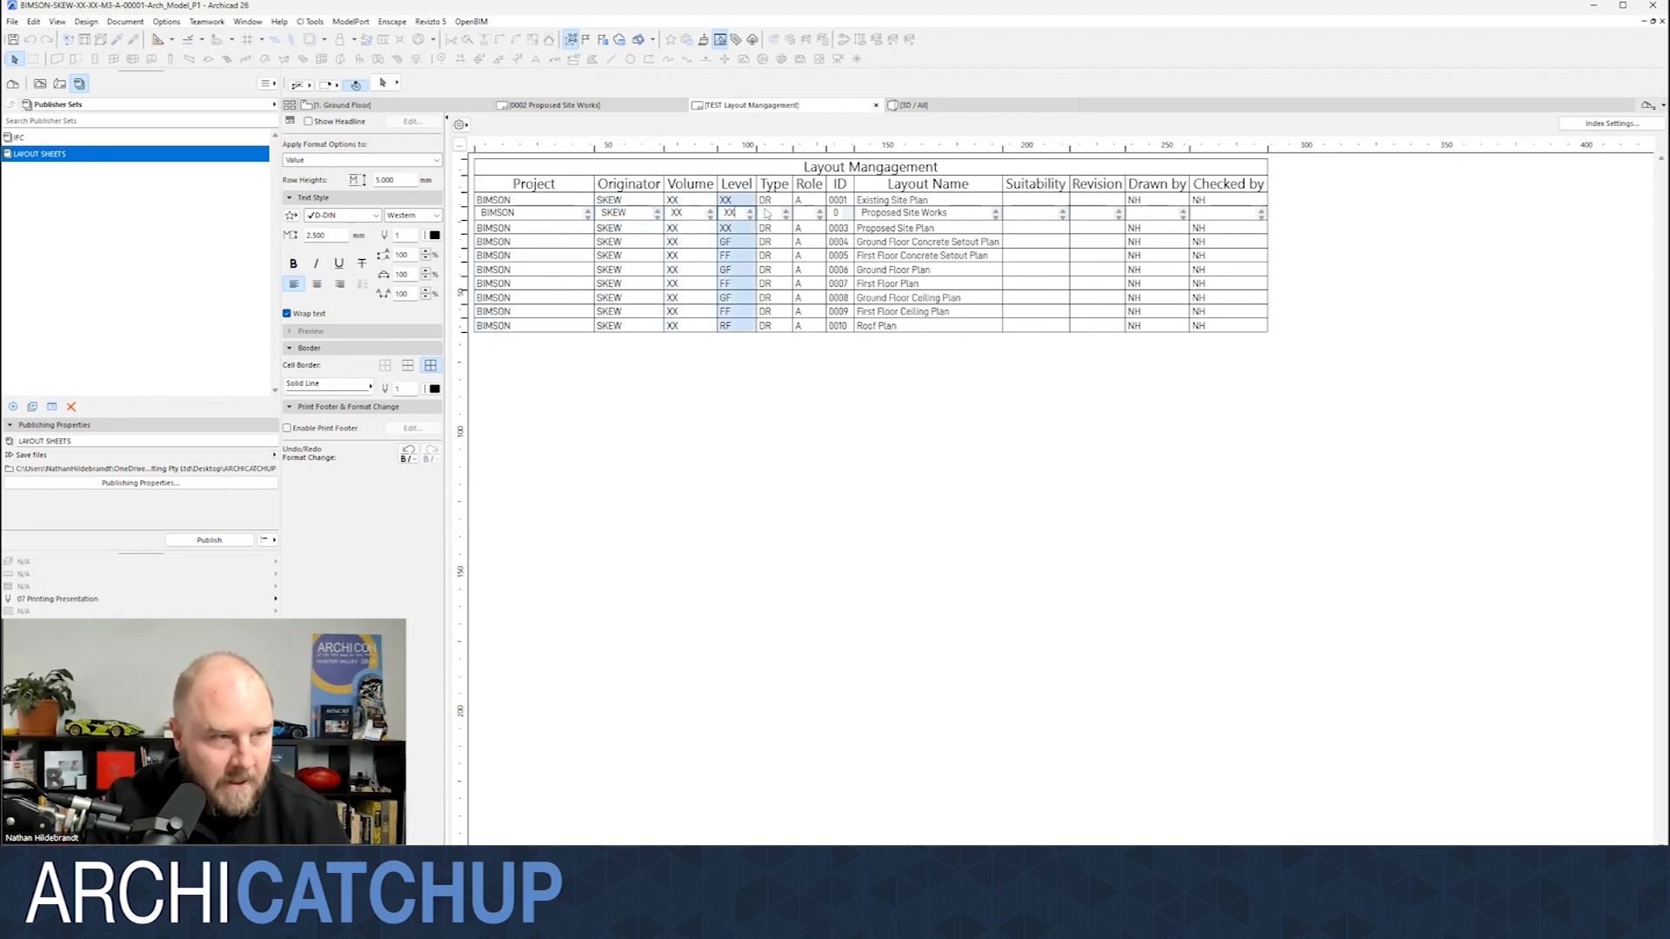
{"action": "left_click", "coordinate": [767, 213]}
{"action": "type", "text": "DR"}
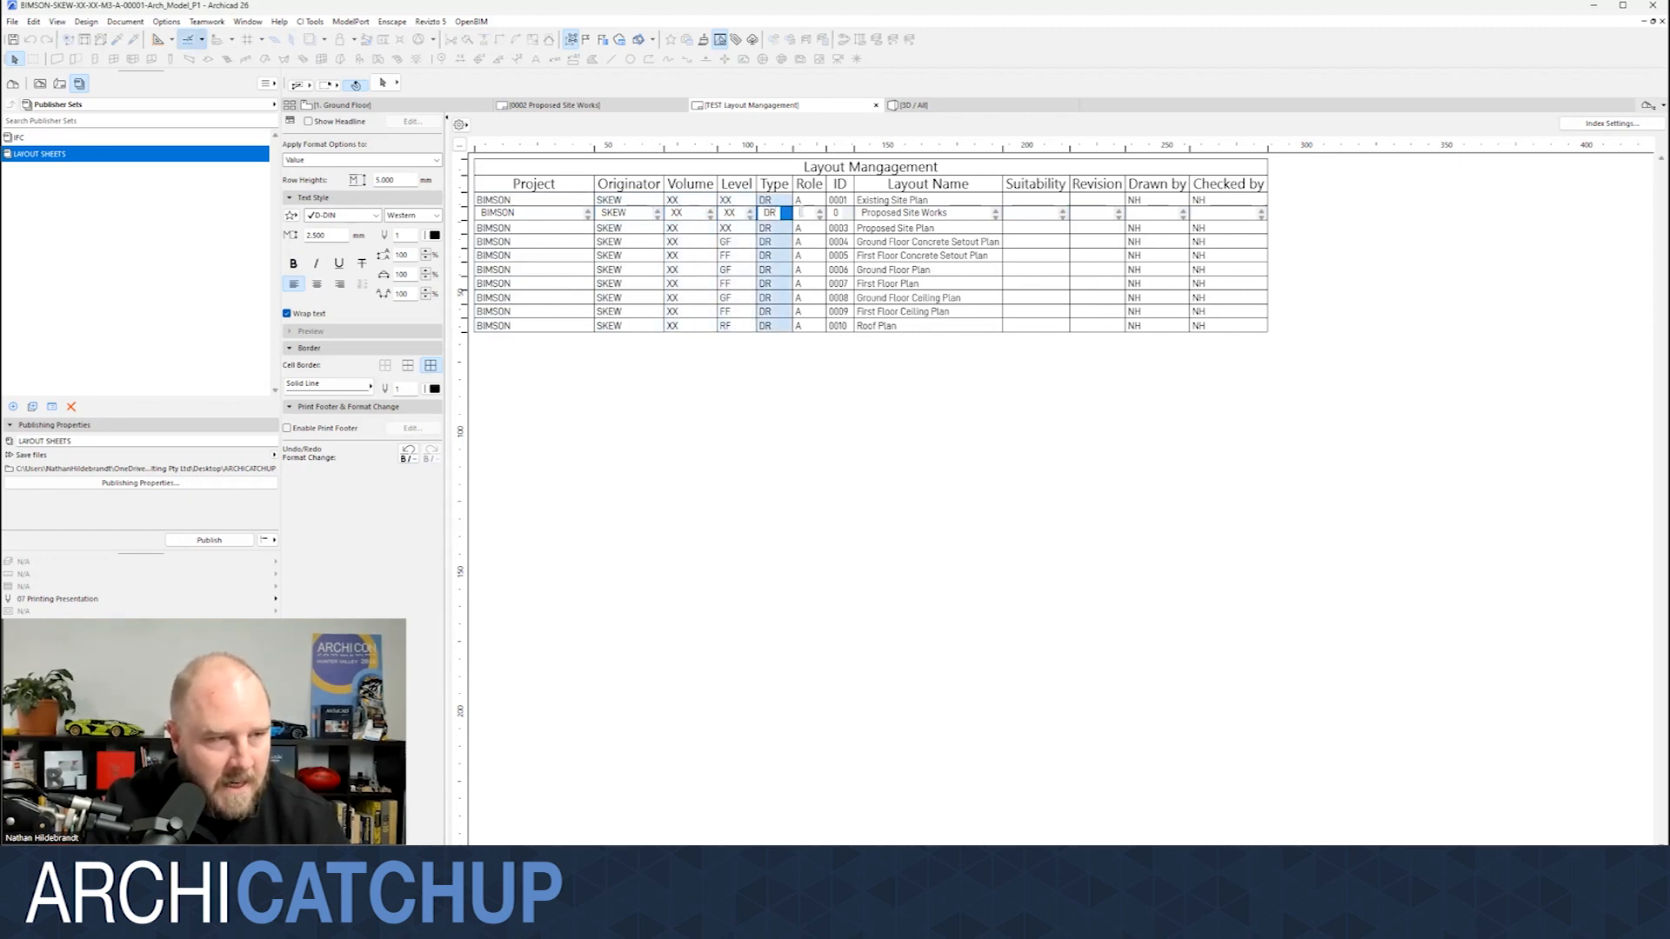
{"action": "left_click", "coordinate": [804, 213]}
{"action": "type", "text": "A"}
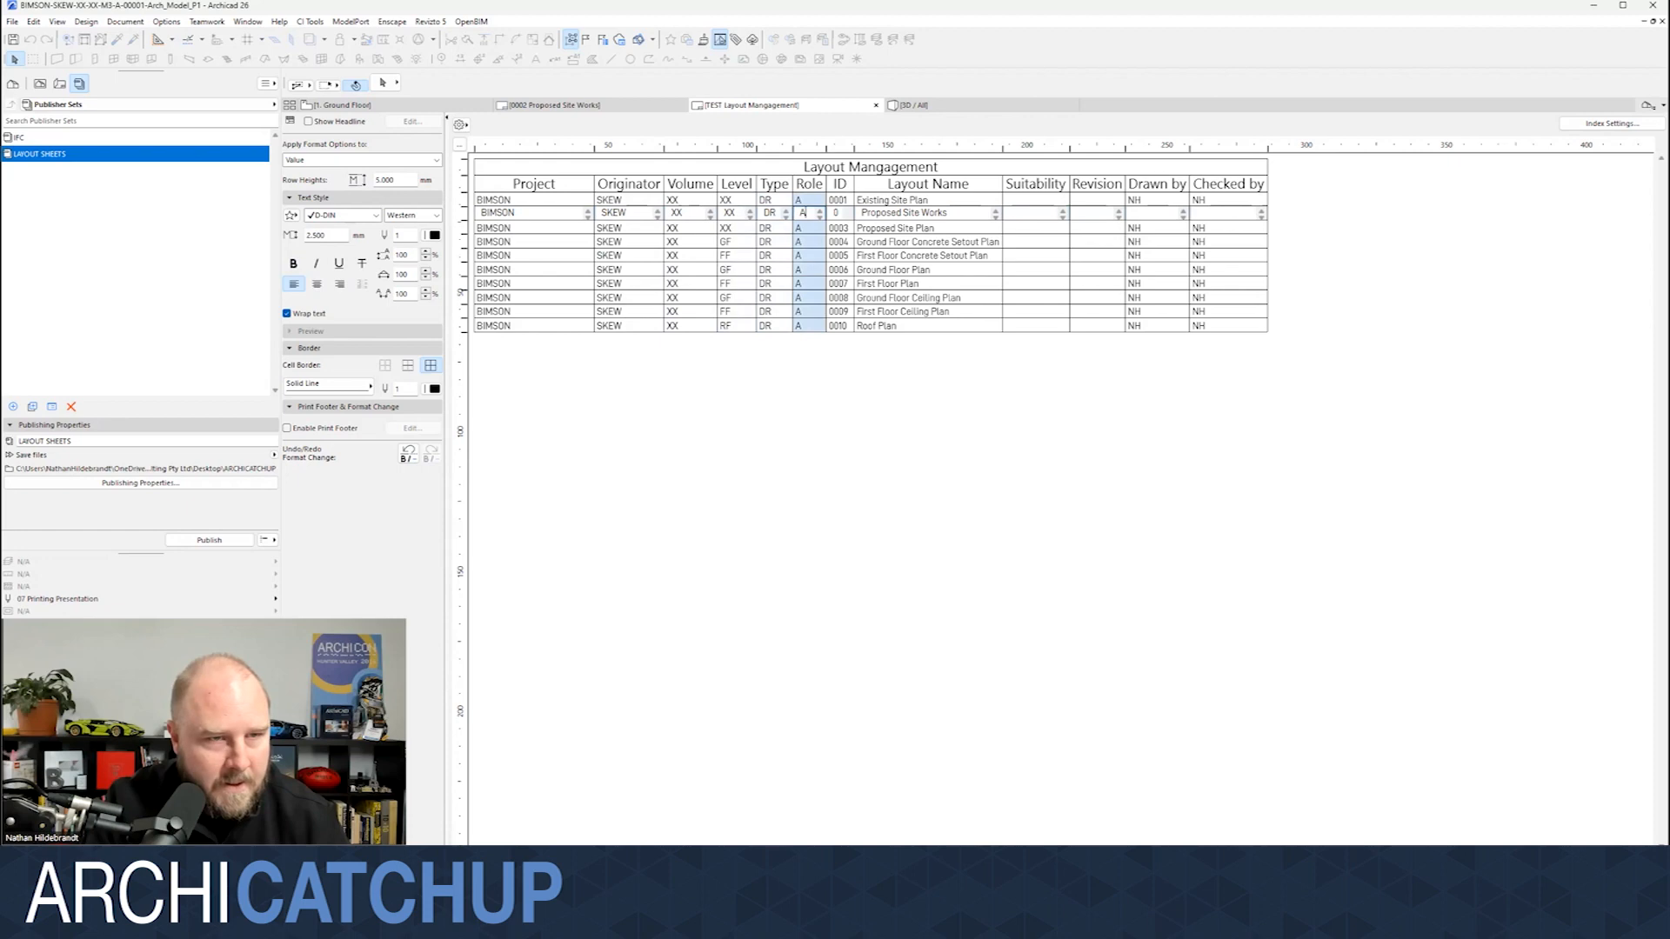
- Complete the Proposed Site Works row with NH under Drawn by and N under Checked by
{"action": "left_click", "coordinate": [1155, 213]}
{"action": "type", "text": "NH"}
{"action": "left_click", "coordinate": [1209, 213]}
{"action": "type", "text": "N"}
{"action": "key", "text": "Return"}
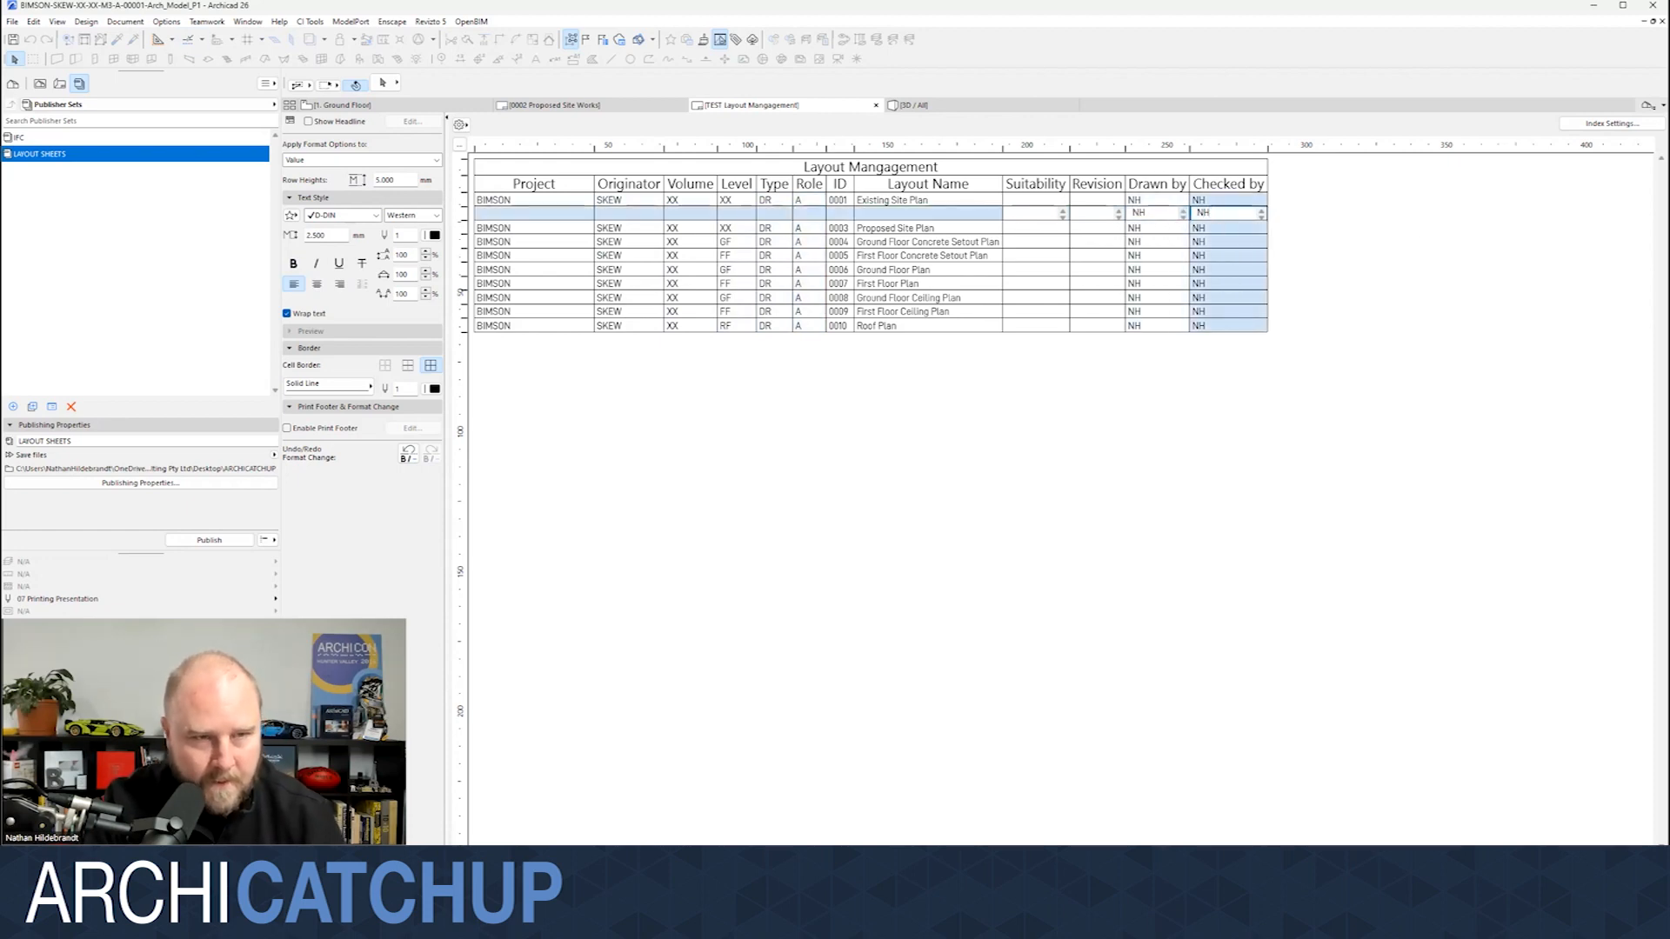
{"action": "left_click", "coordinate": [12, 22]}
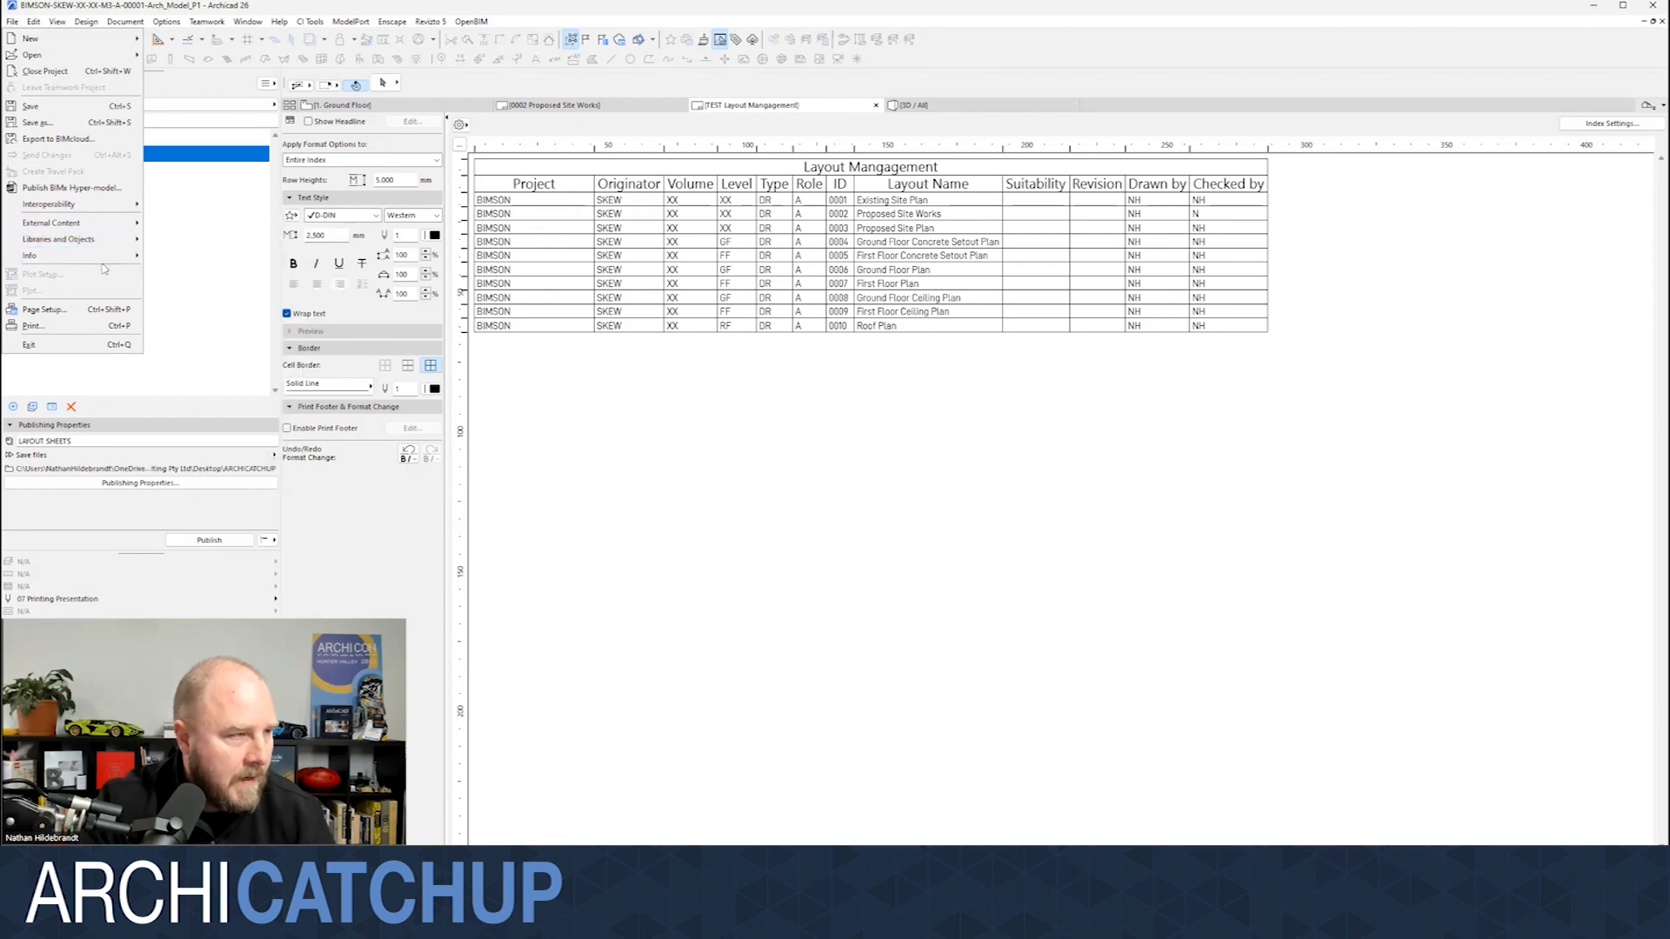
{"action": "left_click", "coordinate": [814, 477]}
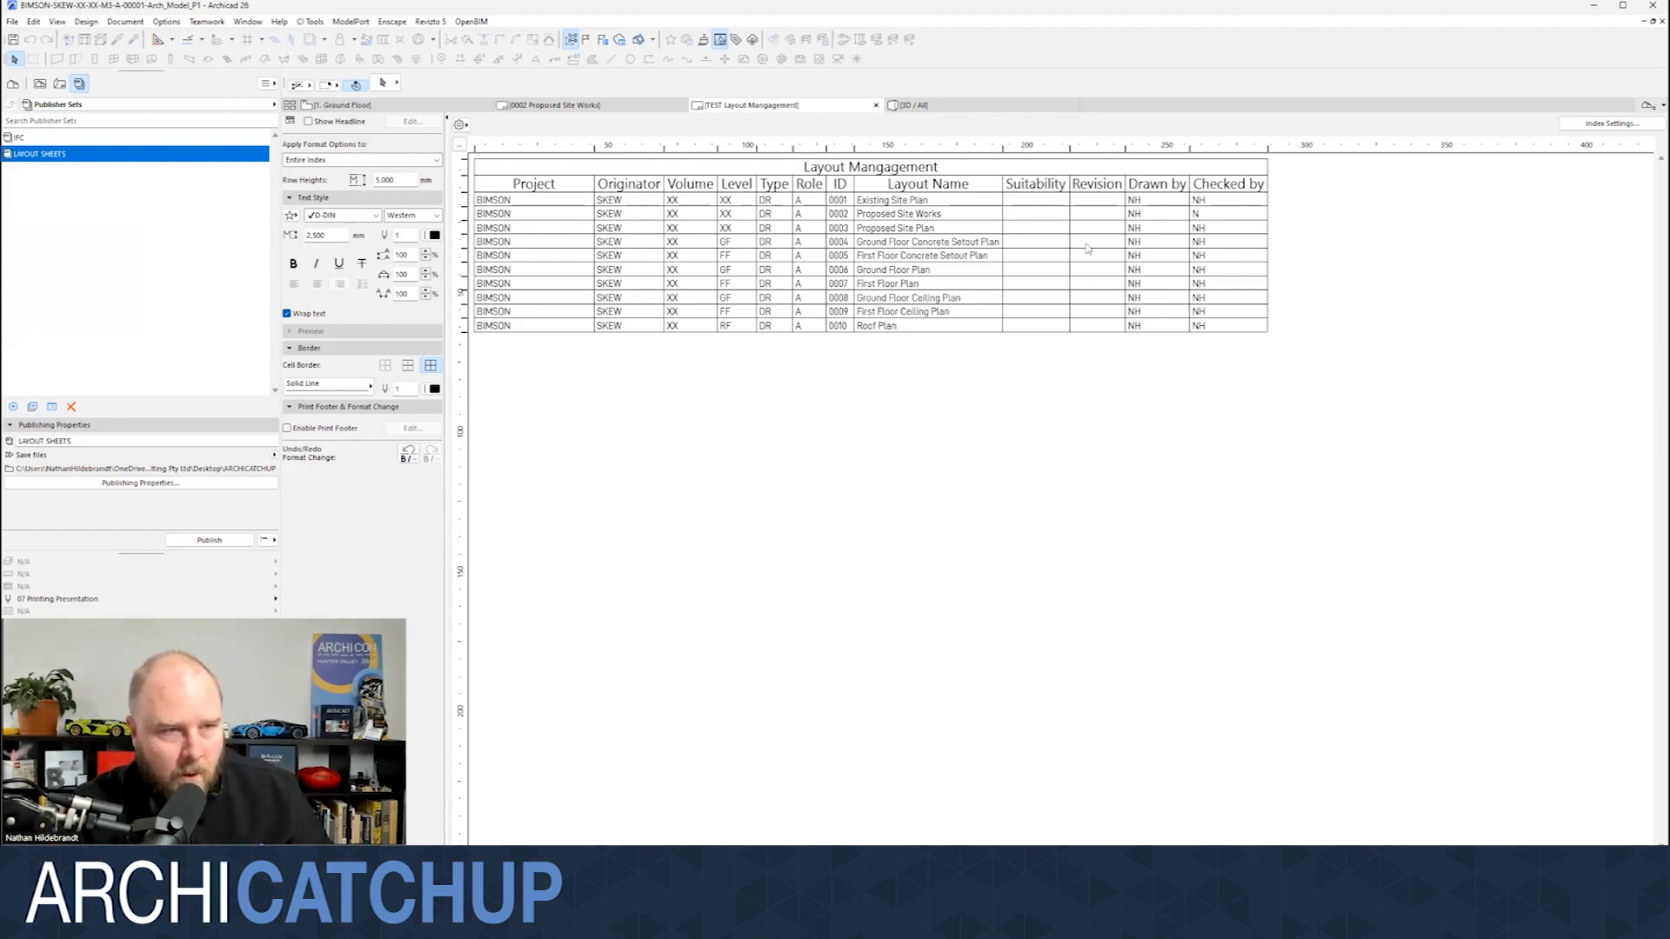
- Close the Layout Management index and inspect the revision table and title block on the Proposed Site Works layout
{"action": "left_click", "coordinate": [876, 104]}
{"action": "scroll", "coordinate": [832, 433], "scroll_direction": "up", "scroll_amount": 5}
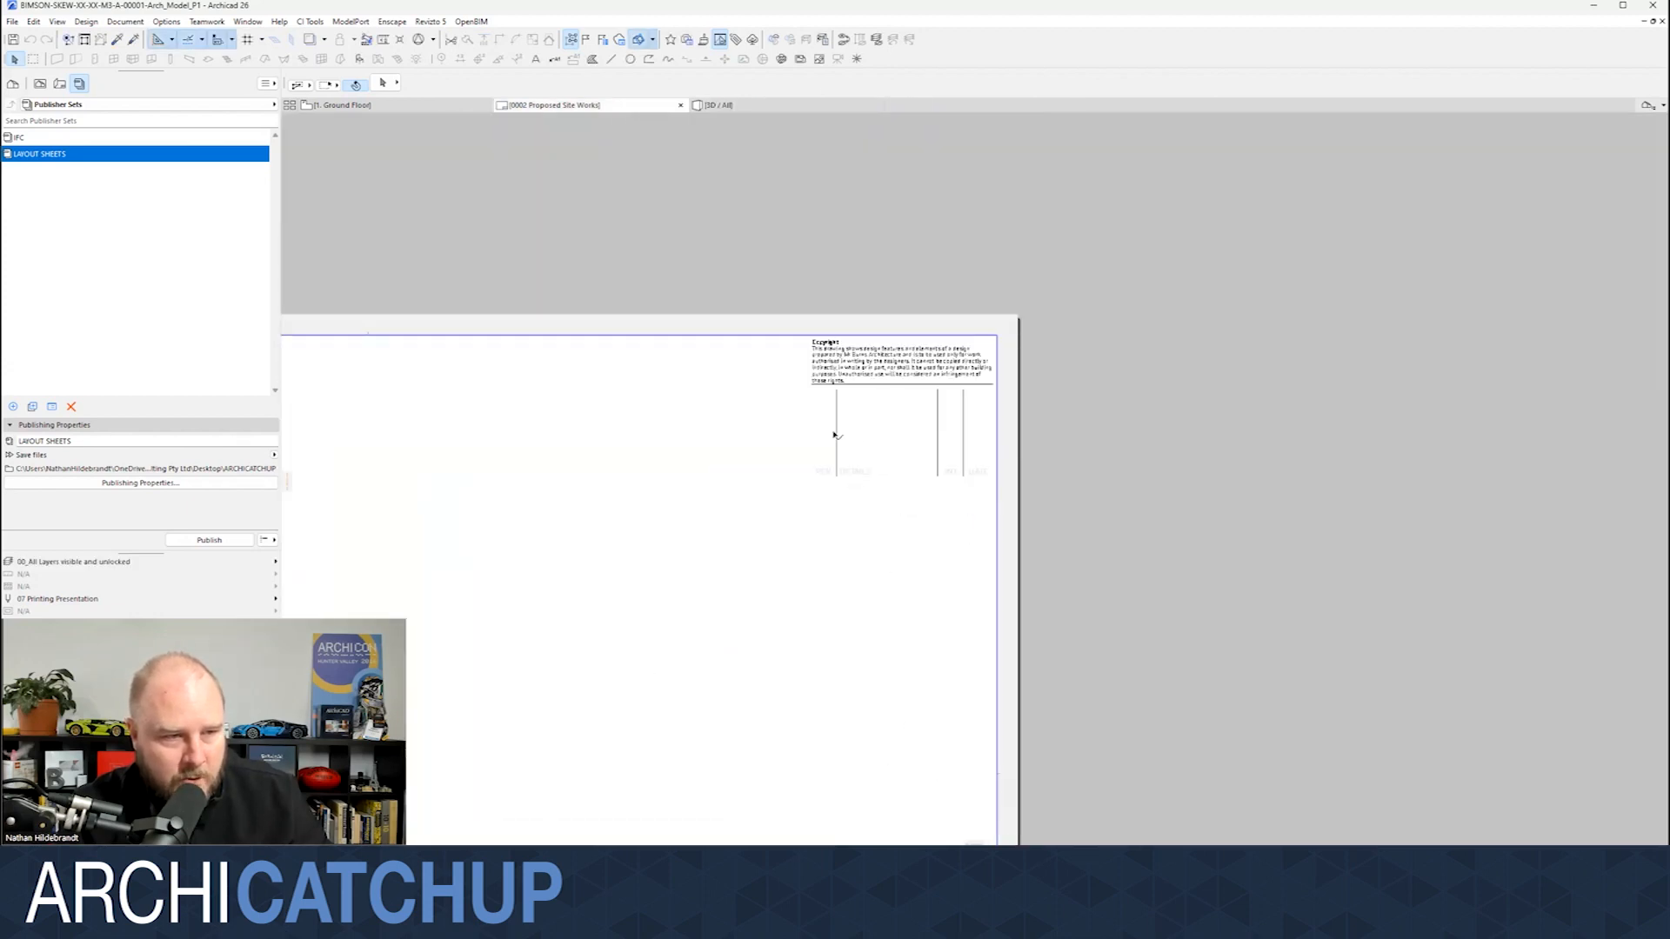
{"action": "scroll", "coordinate": [983, 401], "scroll_direction": "down", "scroll_amount": 4}
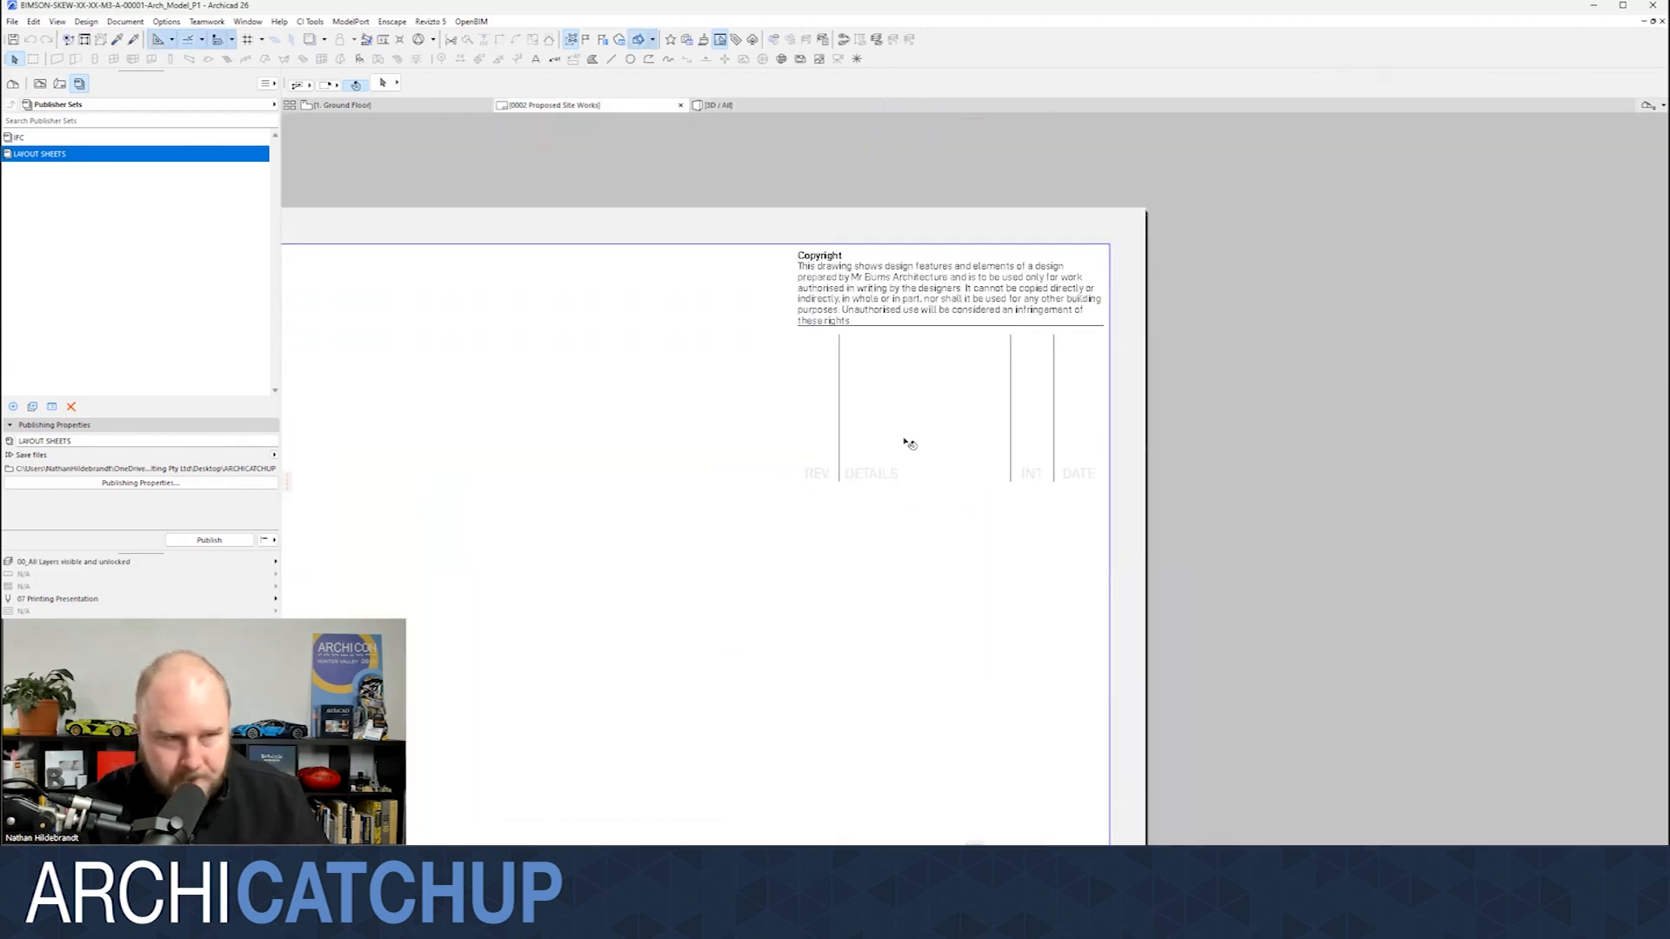
{"action": "scroll", "coordinate": [1179, 302], "scroll_direction": "down", "scroll_amount": 5}
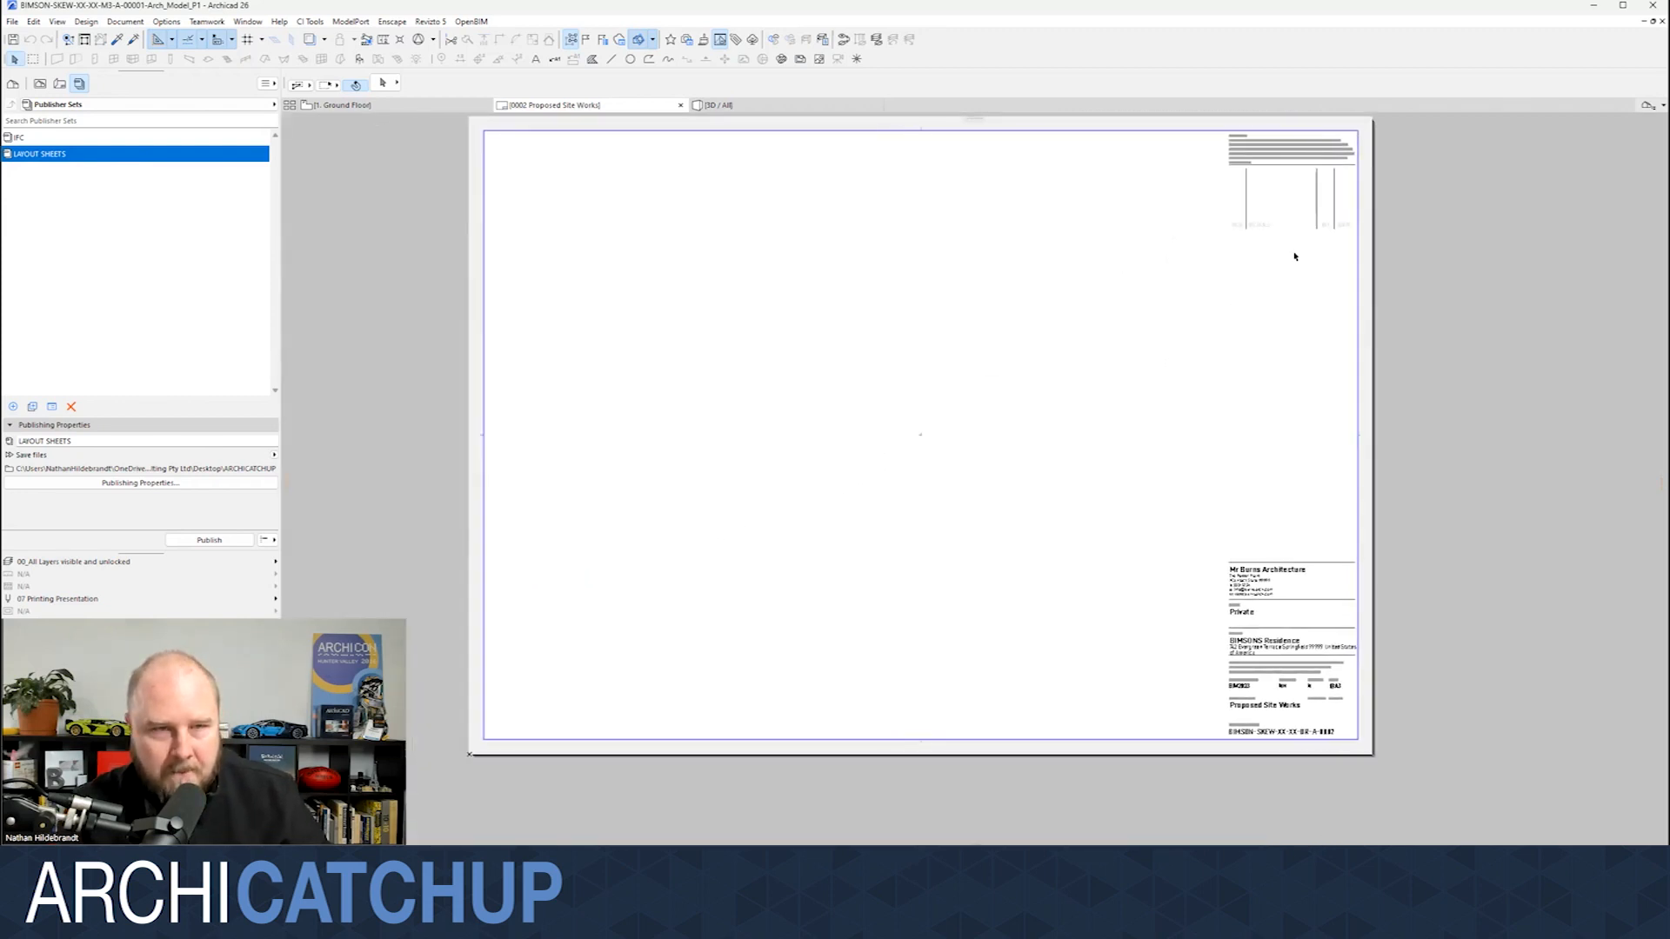
{"action": "scroll", "coordinate": [1323, 585], "scroll_direction": "up", "scroll_amount": 3}
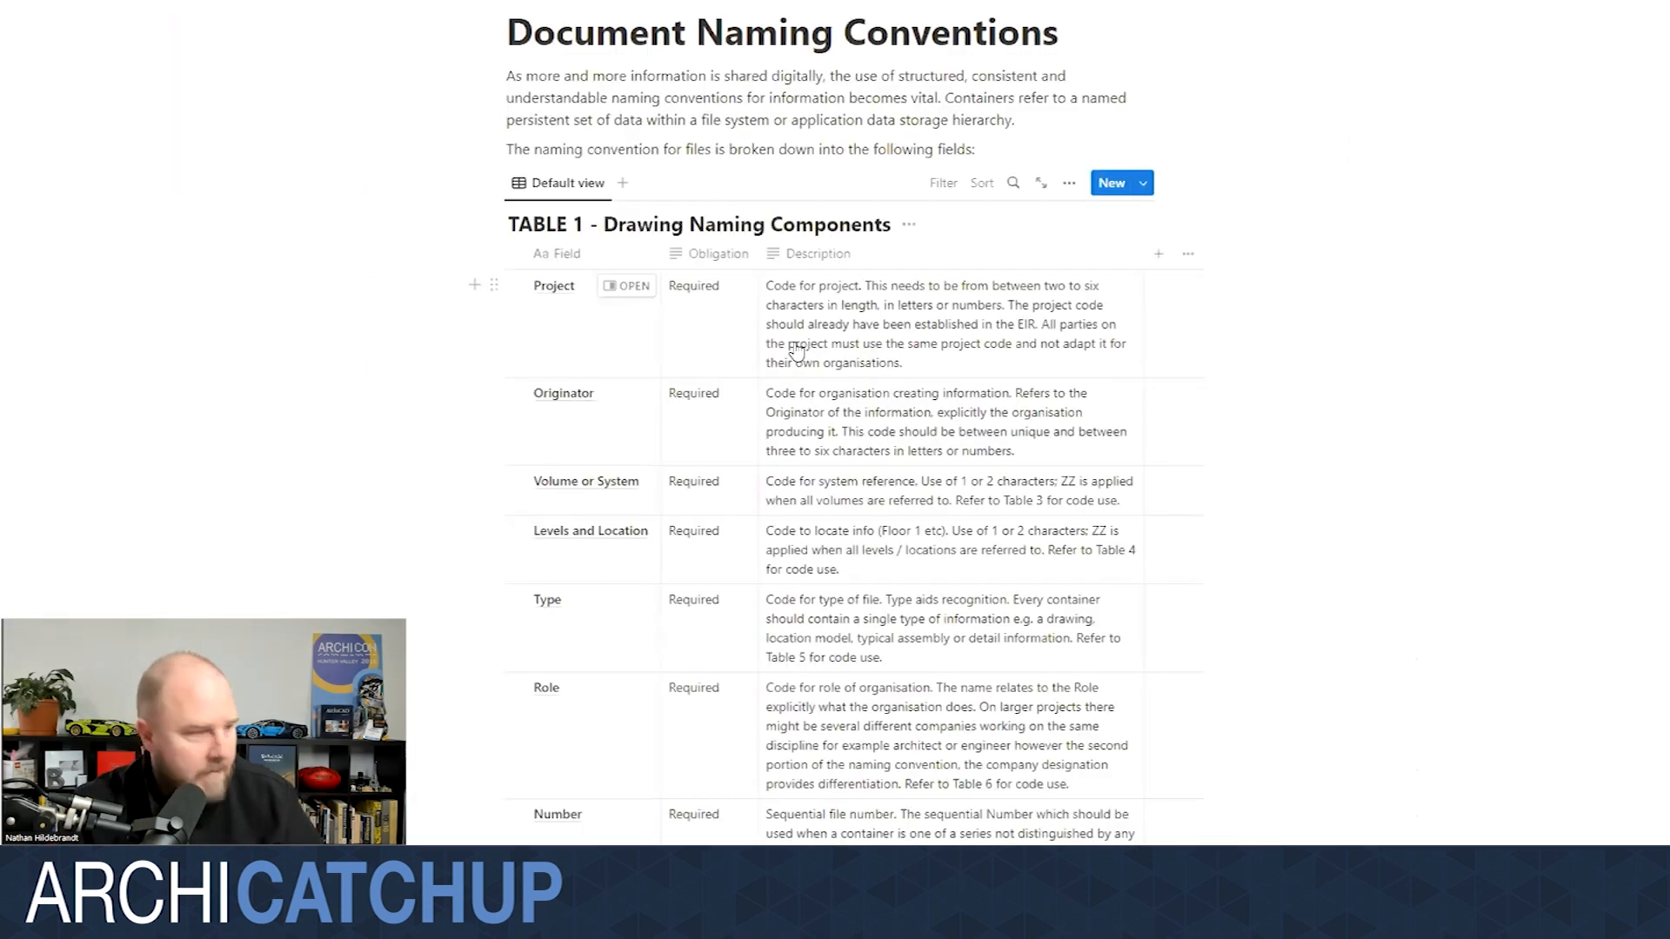
- Review the Document Naming Conventions page from the drawing naming components through Table 7, Suitability and Revision
{"action": "scroll", "coordinate": [796, 349], "scroll_direction": "down", "scroll_amount": 3}
{"action": "scroll", "coordinate": [796, 349], "scroll_direction": "down", "scroll_amount": 10}
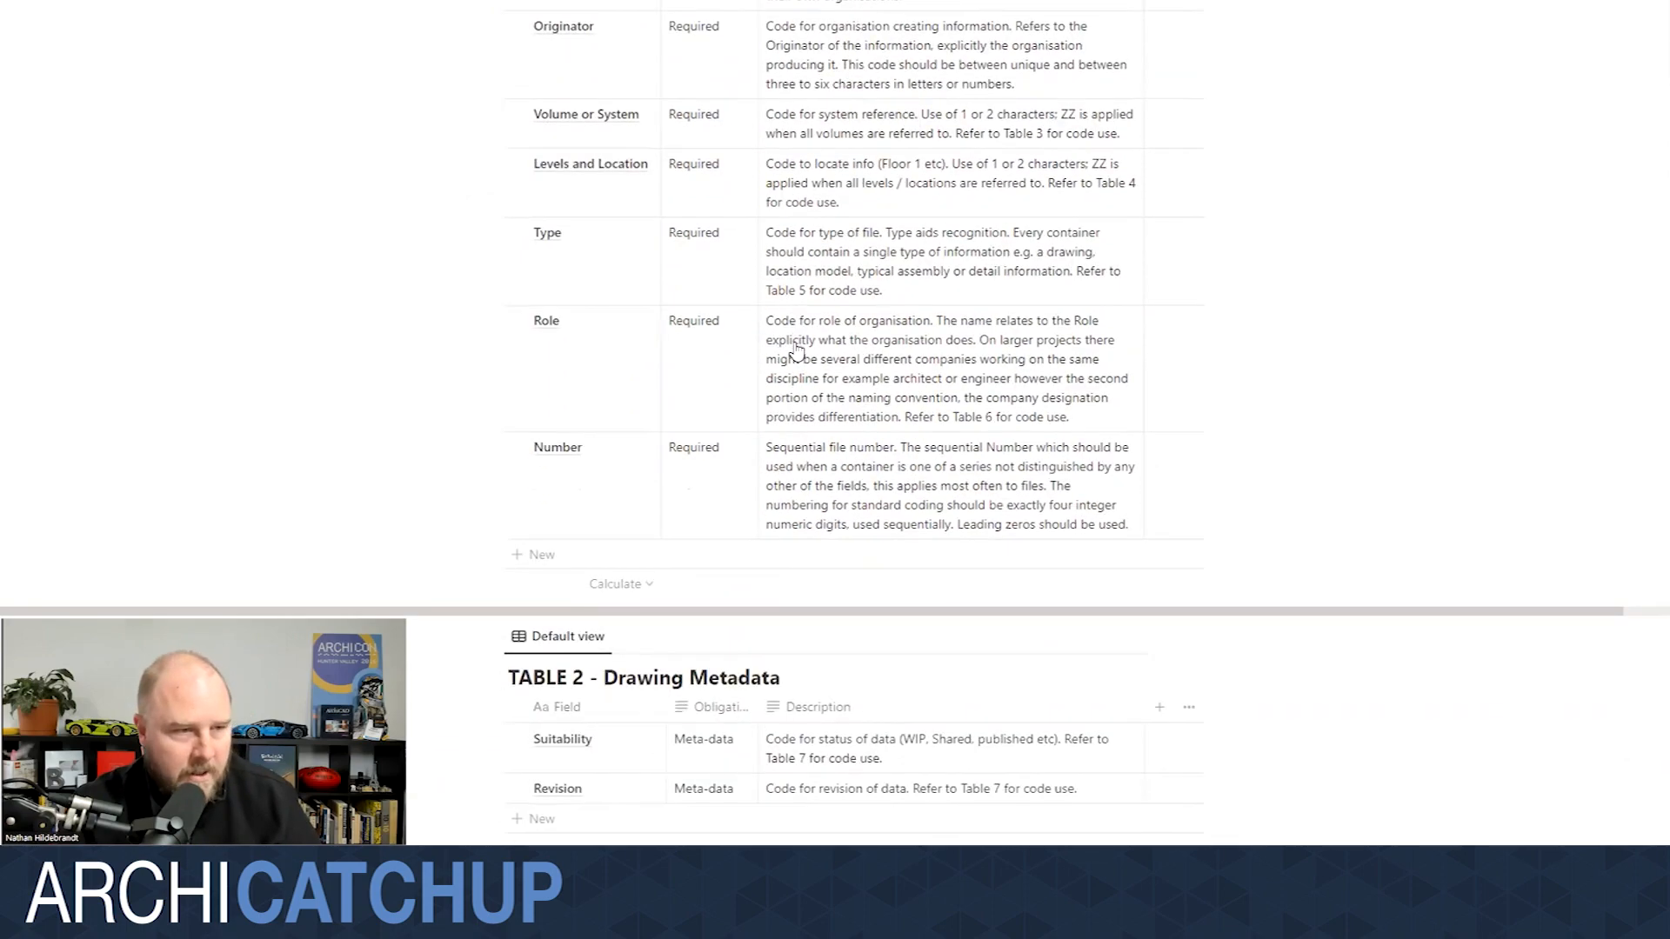
{"action": "scroll", "coordinate": [796, 350], "scroll_direction": "down", "scroll_amount": 13}
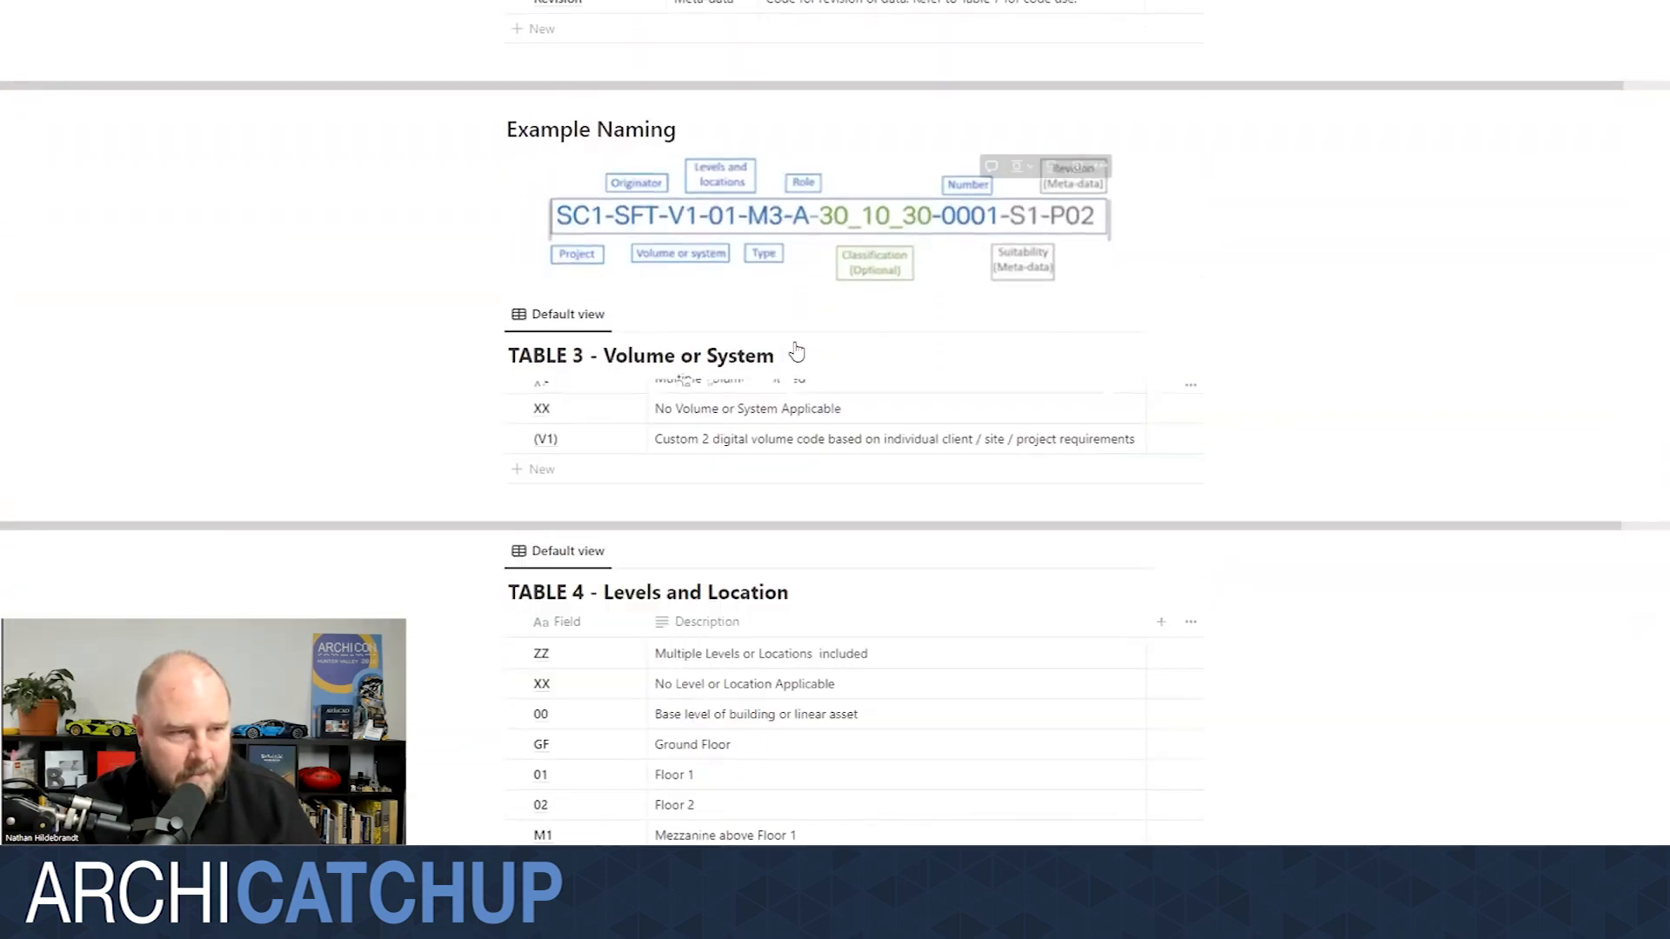
{"action": "scroll", "coordinate": [812, 345], "scroll_direction": "down", "scroll_amount": 15}
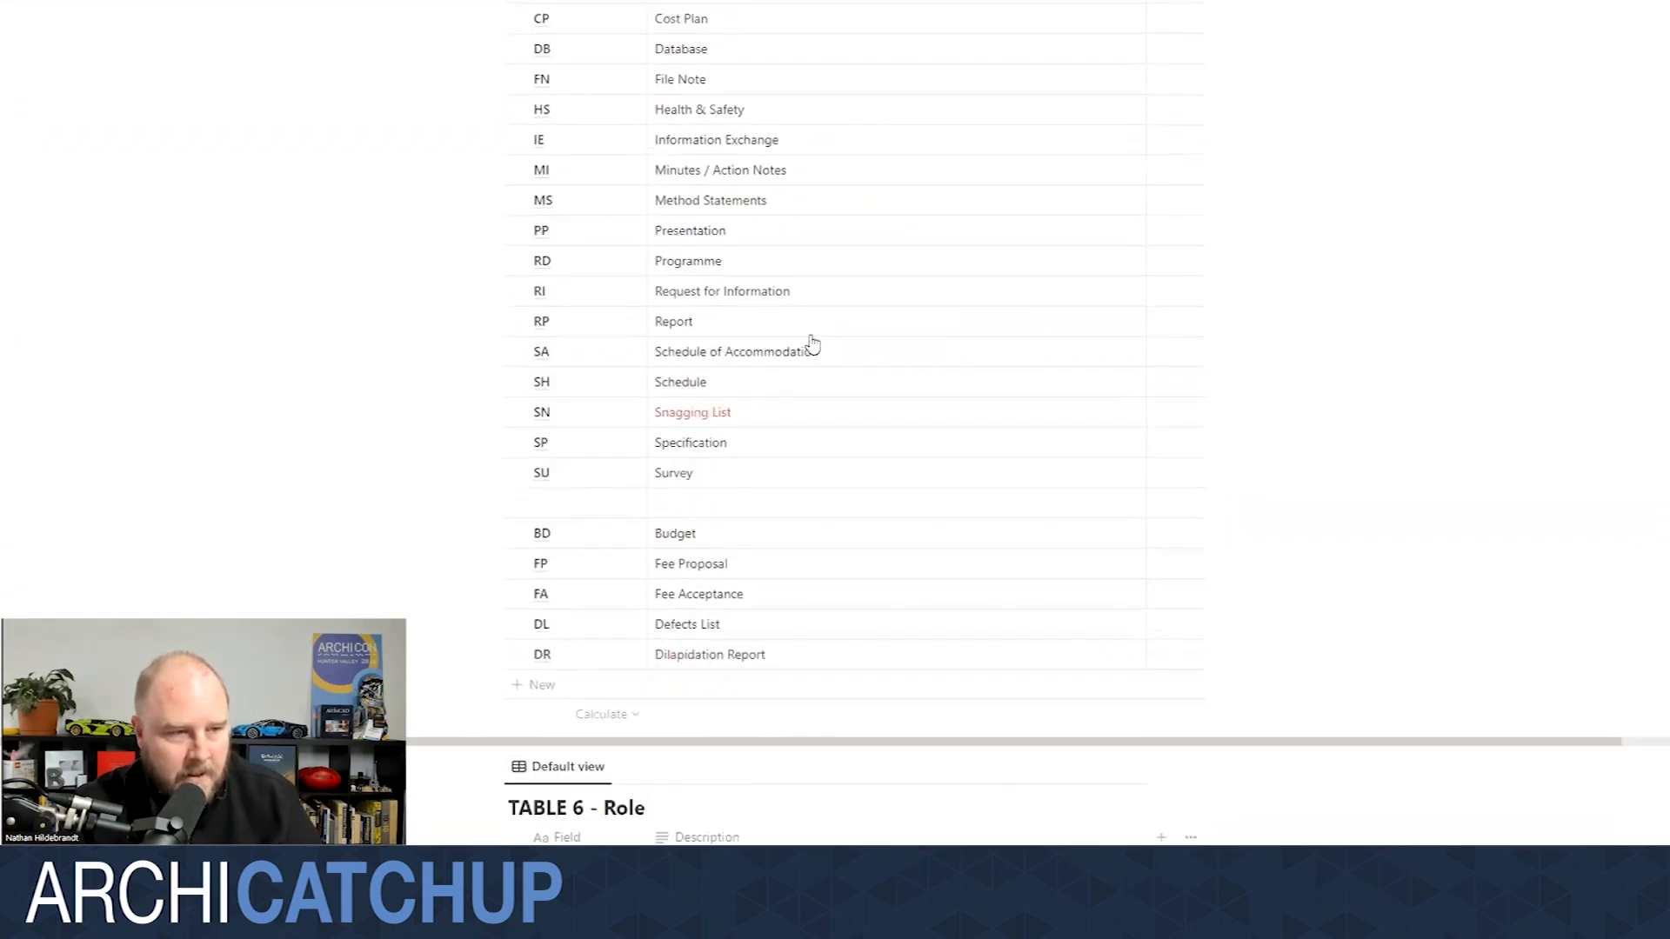
{"action": "scroll", "coordinate": [812, 345], "scroll_direction": "down", "scroll_amount": 5}
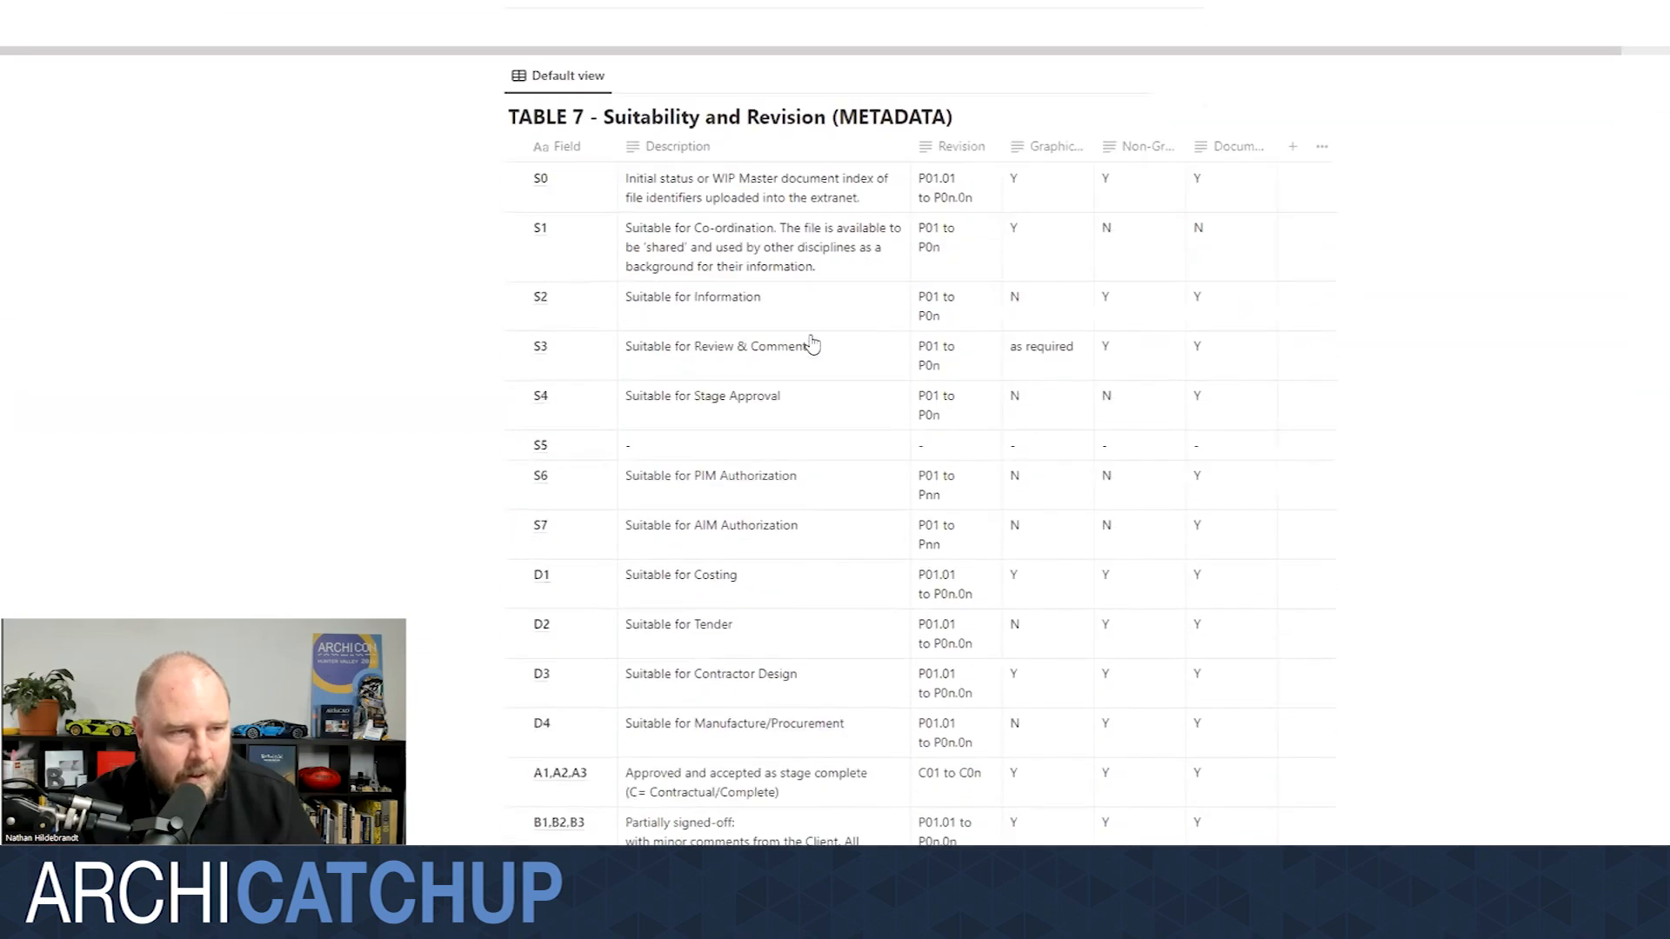
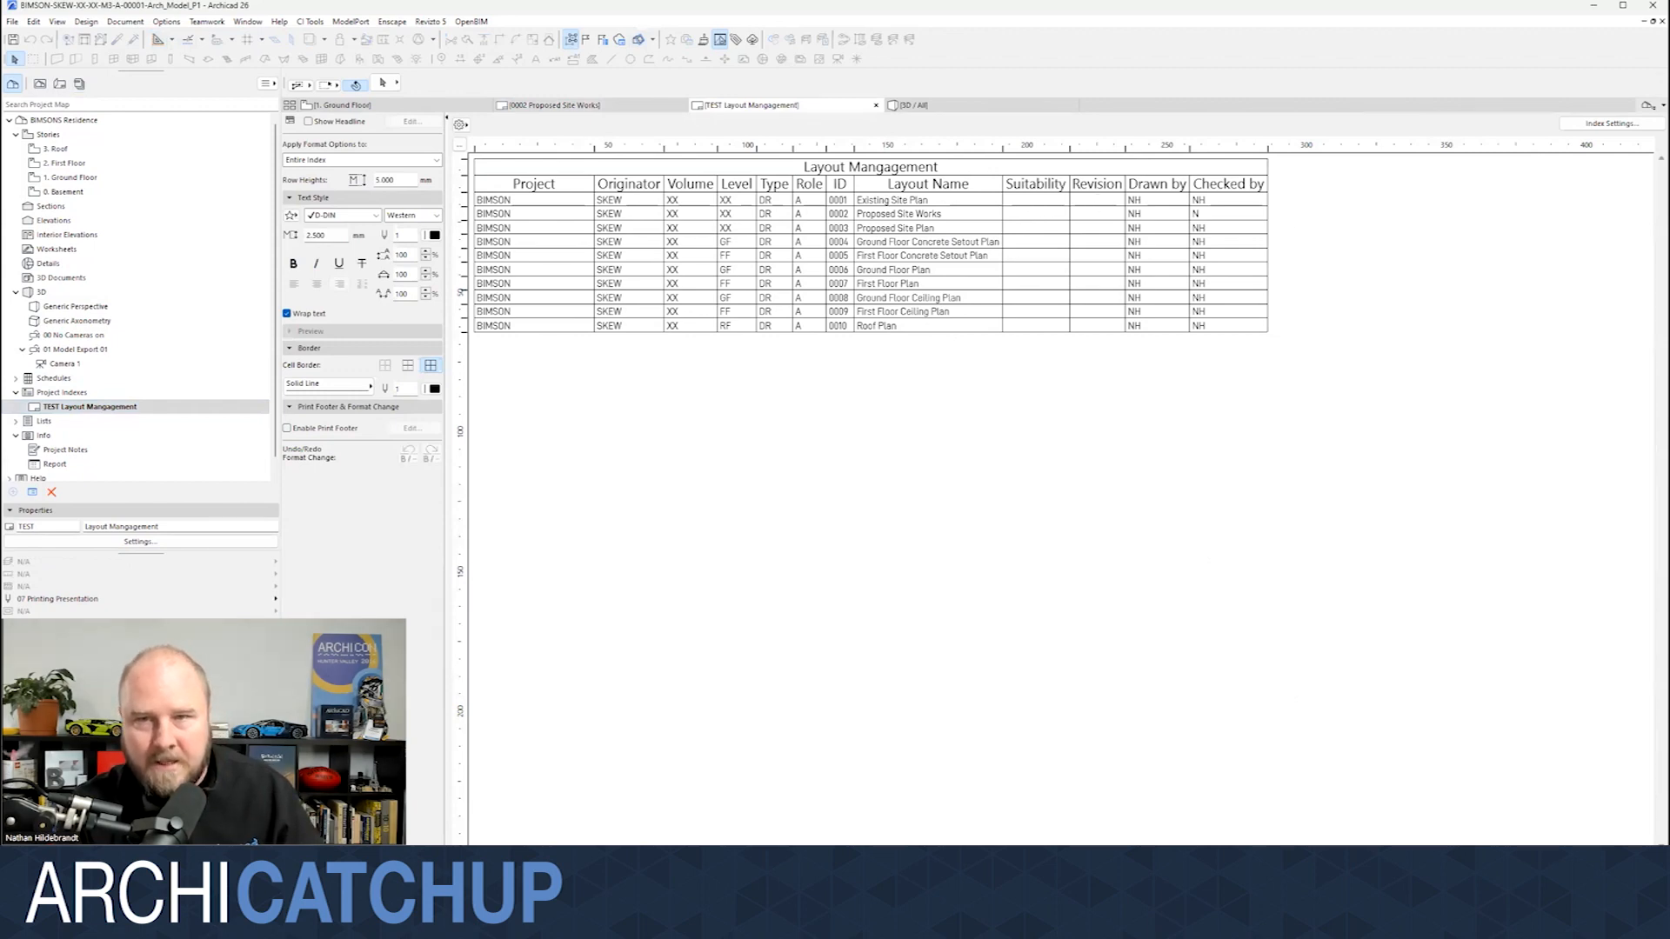
{"action": "left_click", "coordinate": [1094, 193]}
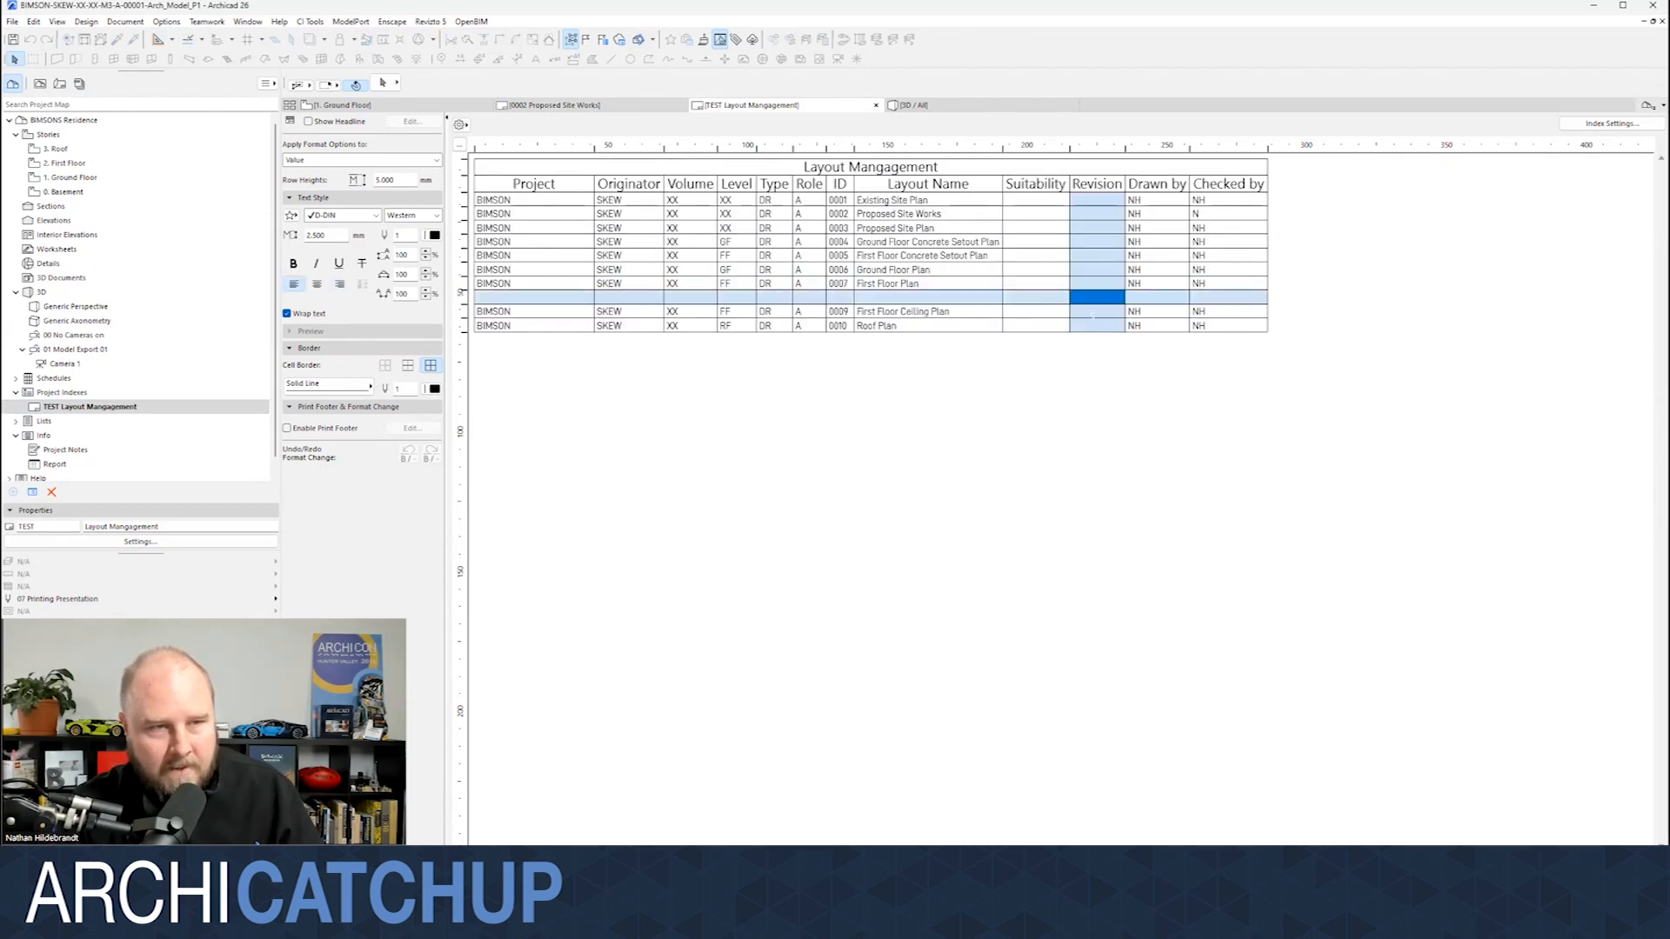
{"action": "left_click", "coordinate": [1102, 394]}
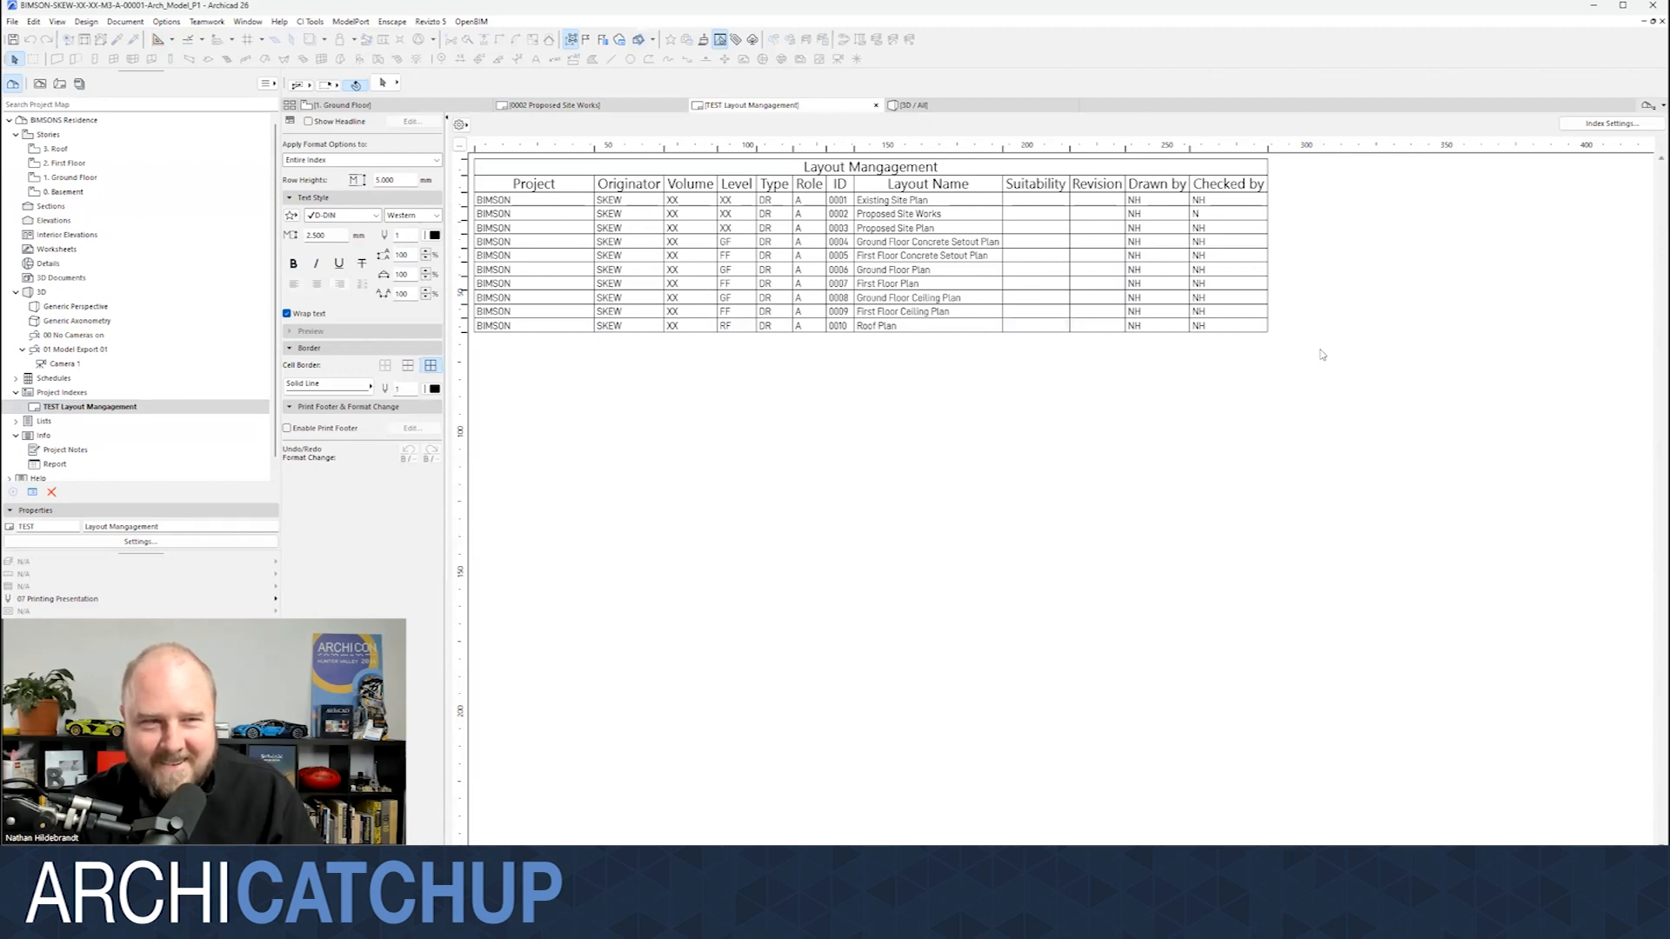
- Correct the Checked by entry of the Proposed Site Works row to NH in the Layout Management index
{"action": "left_click", "coordinate": [1226, 213]}
{"action": "type", "text": "H"}
{"action": "left_click", "coordinate": [1250, 409]}
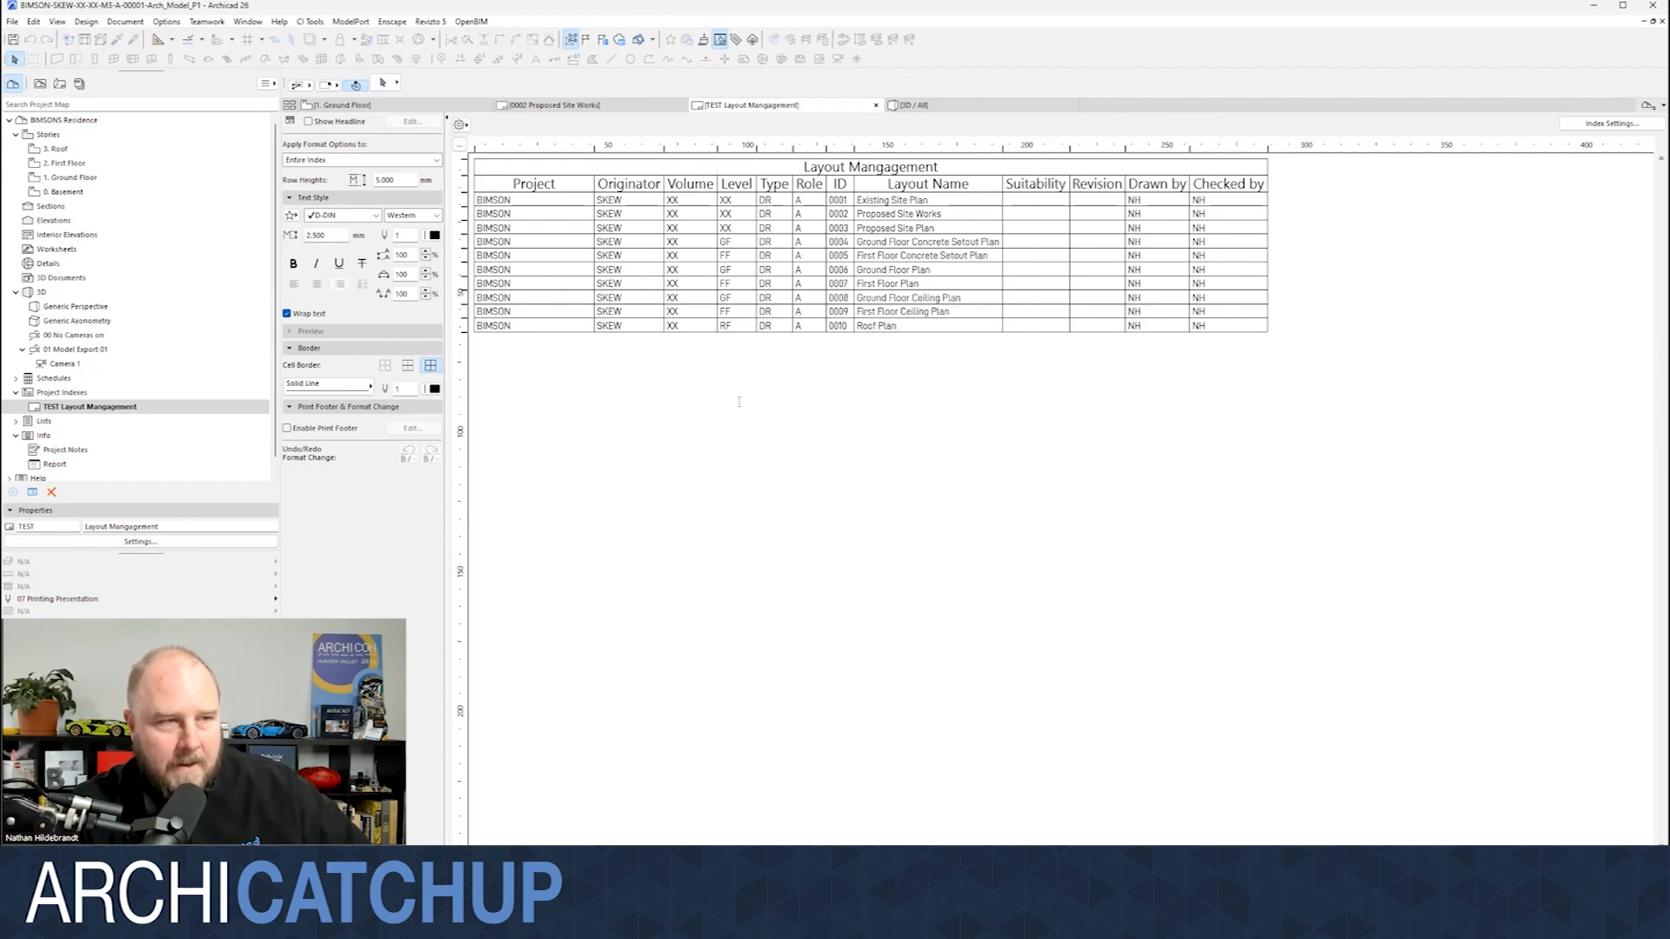
{"action": "left_click", "coordinate": [735, 242]}
{"action": "left_click", "coordinate": [732, 227]}
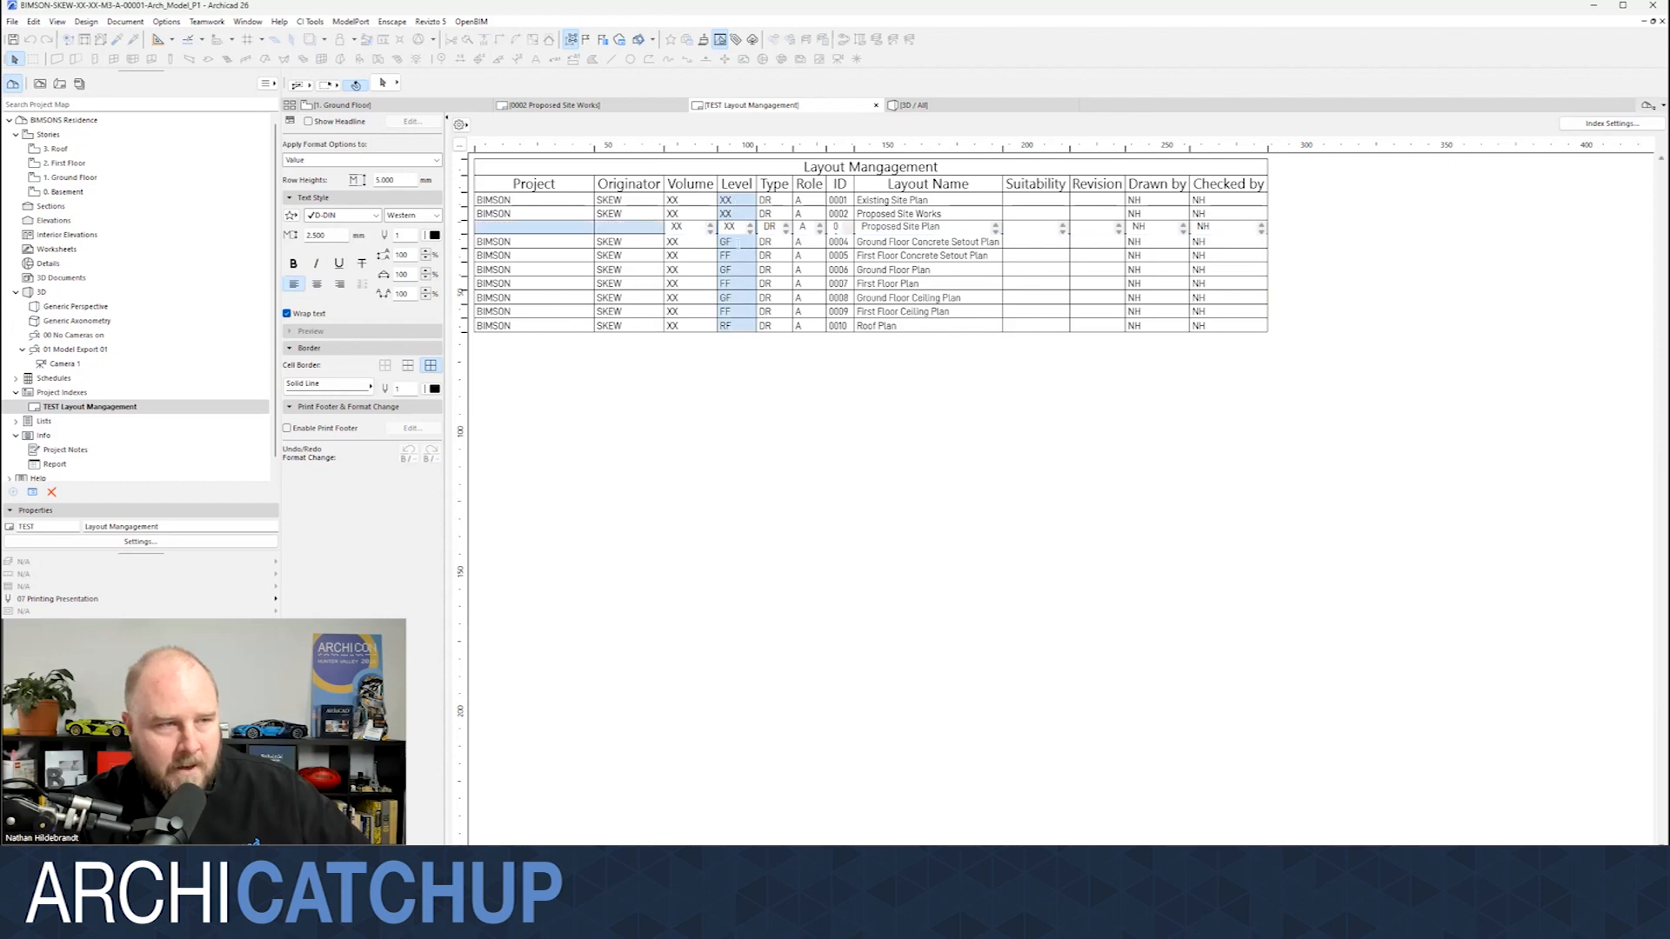
{"action": "left_click", "coordinate": [738, 244]}
{"action": "left_click", "coordinate": [780, 440]}
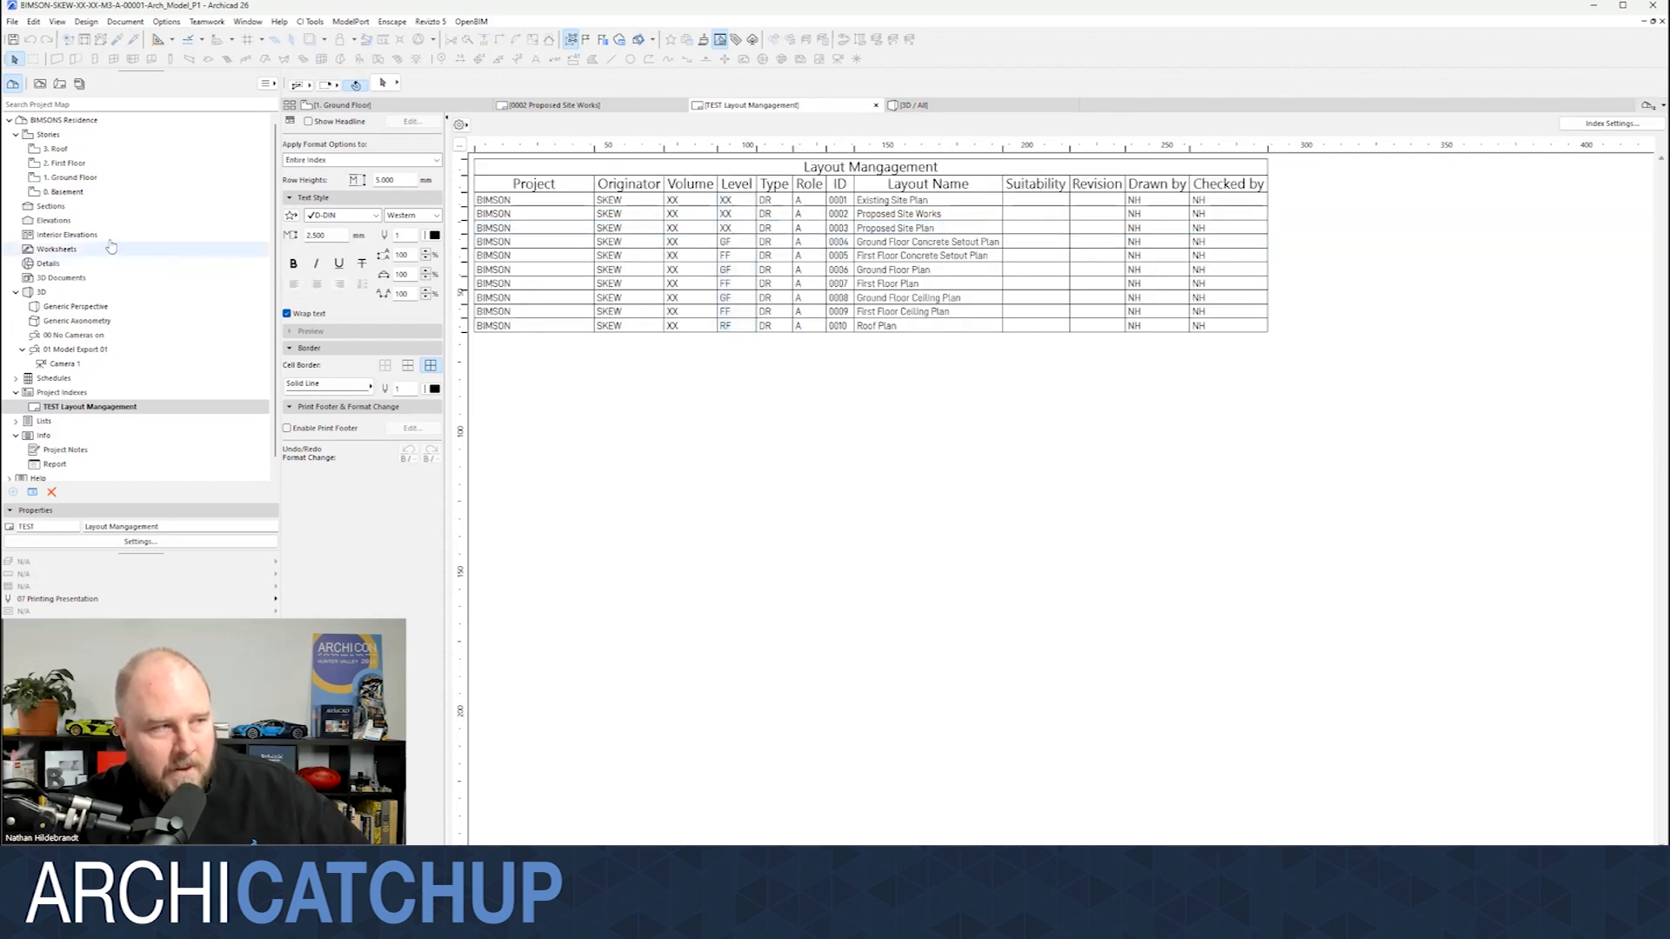
{"action": "left_click", "coordinate": [59, 83]}
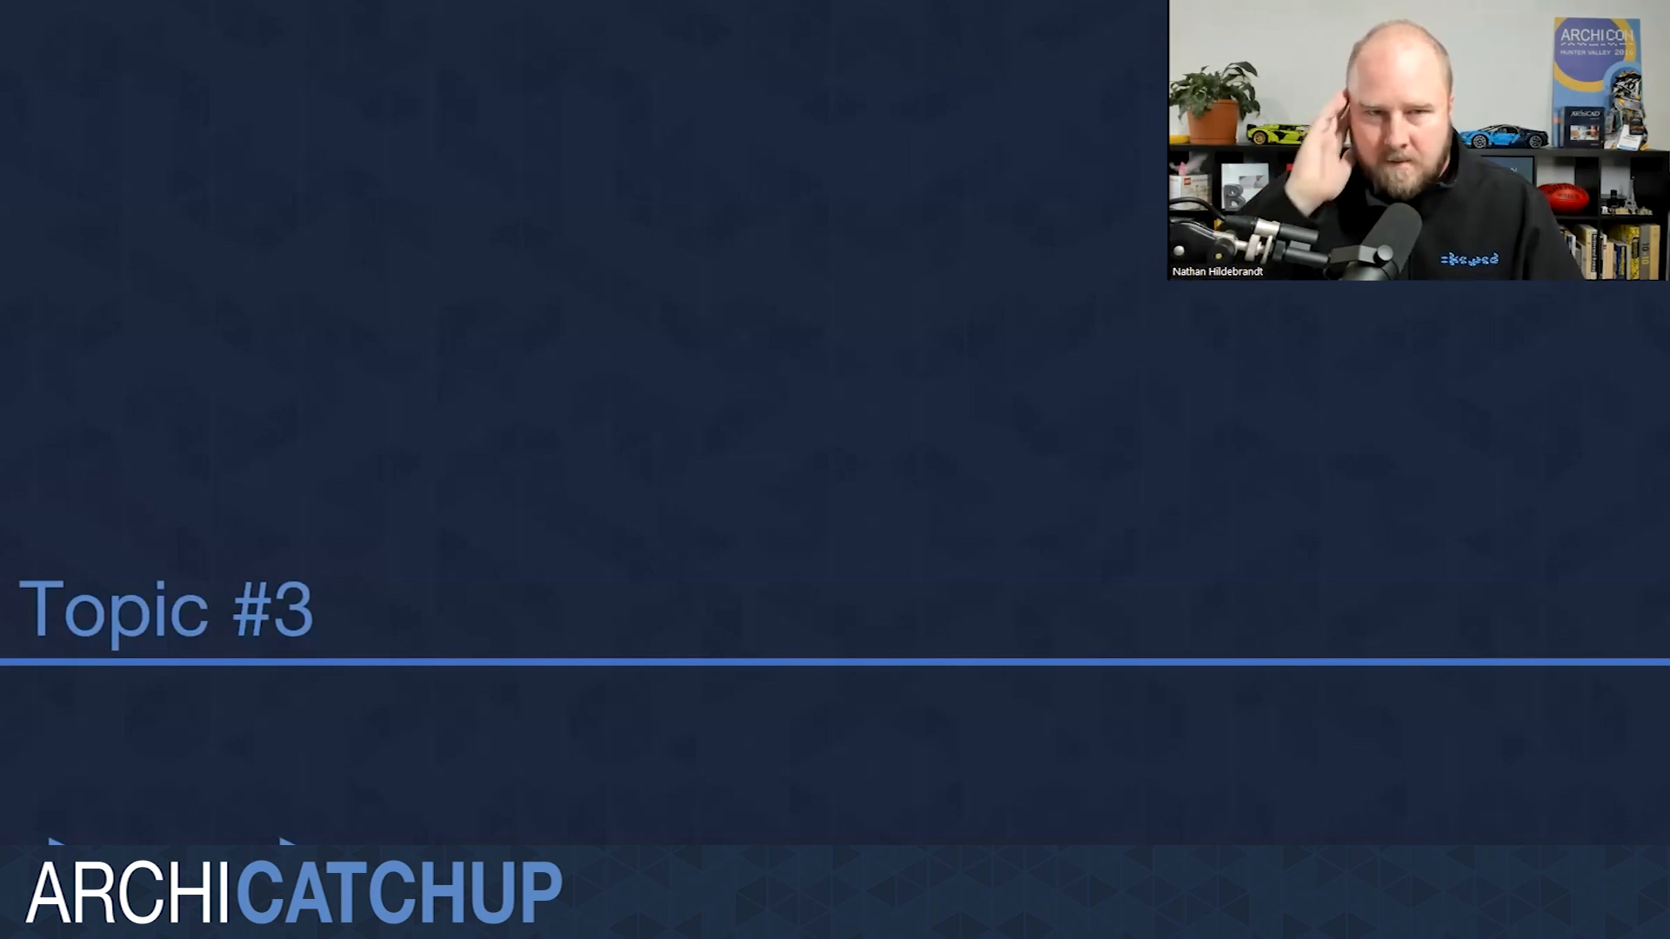
{"action": "key", "text": "Right"}
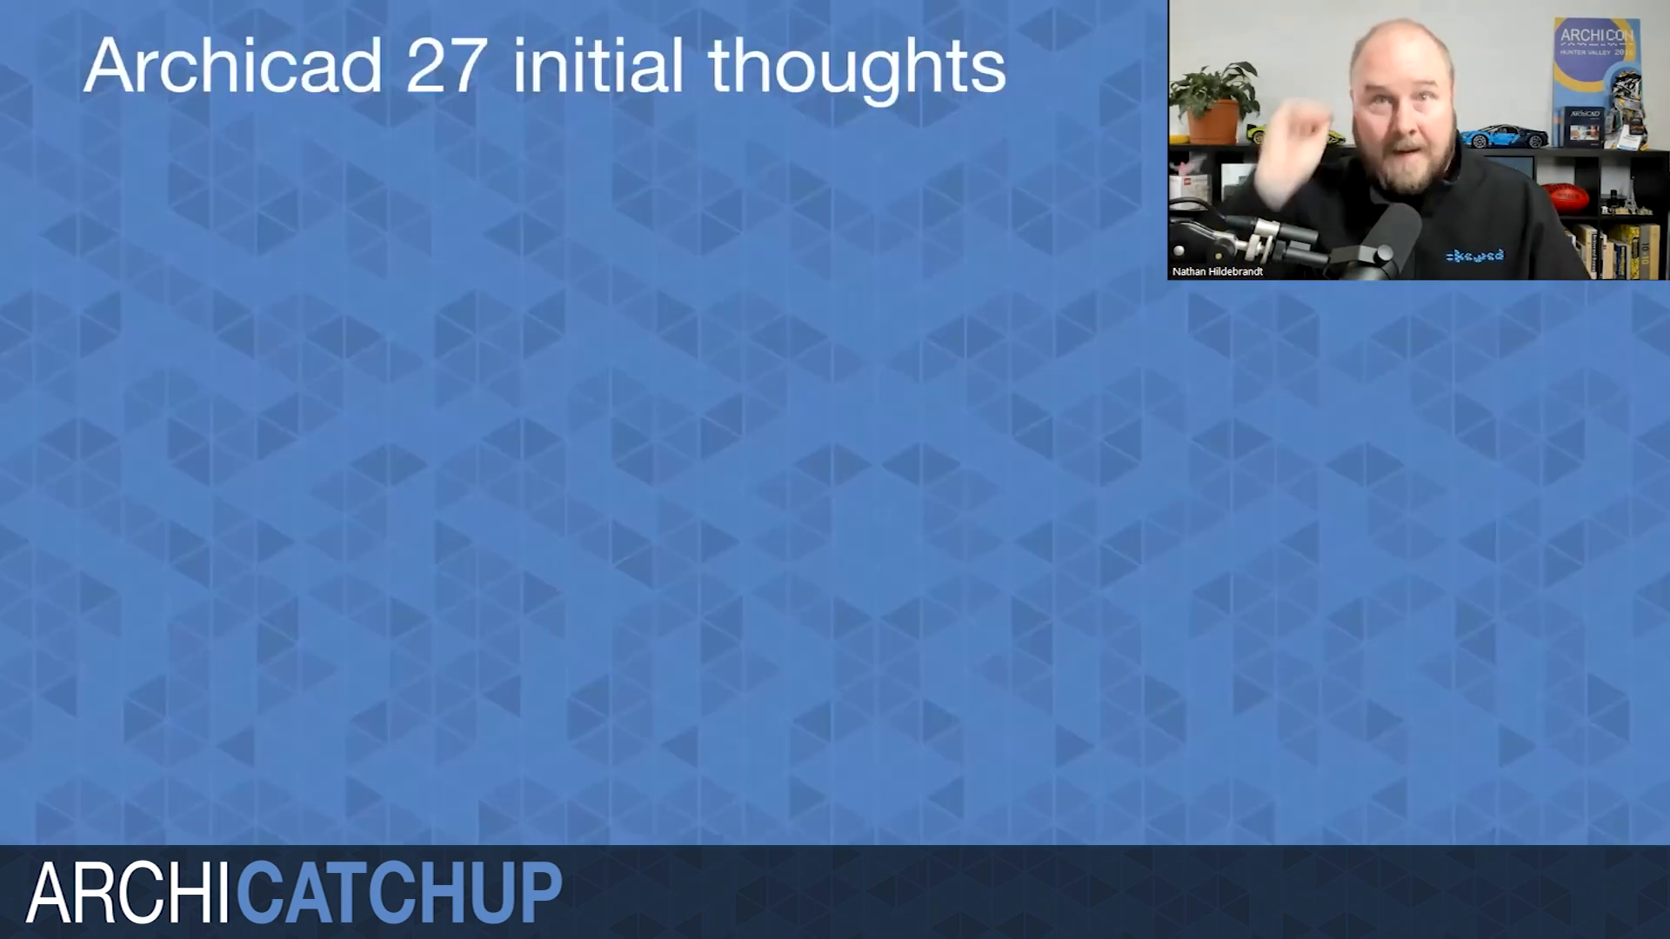